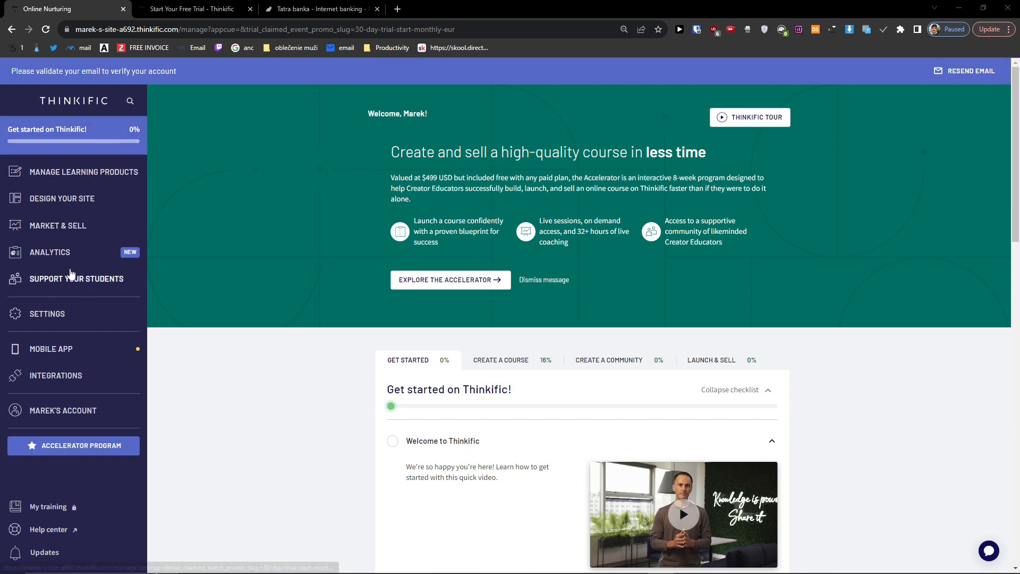
Examine the available options for managing learning products, such as courses, communities, memberships, bundles and the video library.
{"action": "left_click", "coordinate": [71, 183]}
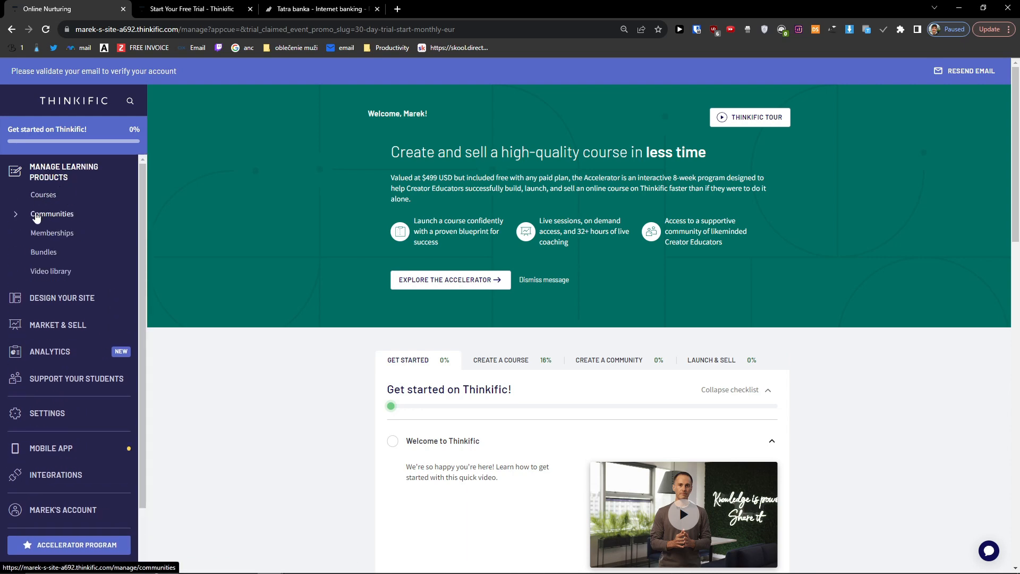
{"action": "key", "text": "ctrl+plus"}
{"action": "key", "text": "ctrl+plus"}
{"action": "key", "text": "ctrl+plus"}
{"action": "key", "text": "ctrl+plus"}
{"action": "key", "text": "ctrl+minus"}
{"action": "scroll", "coordinate": [101, 287], "scroll_direction": "down", "scroll_amount": 2}
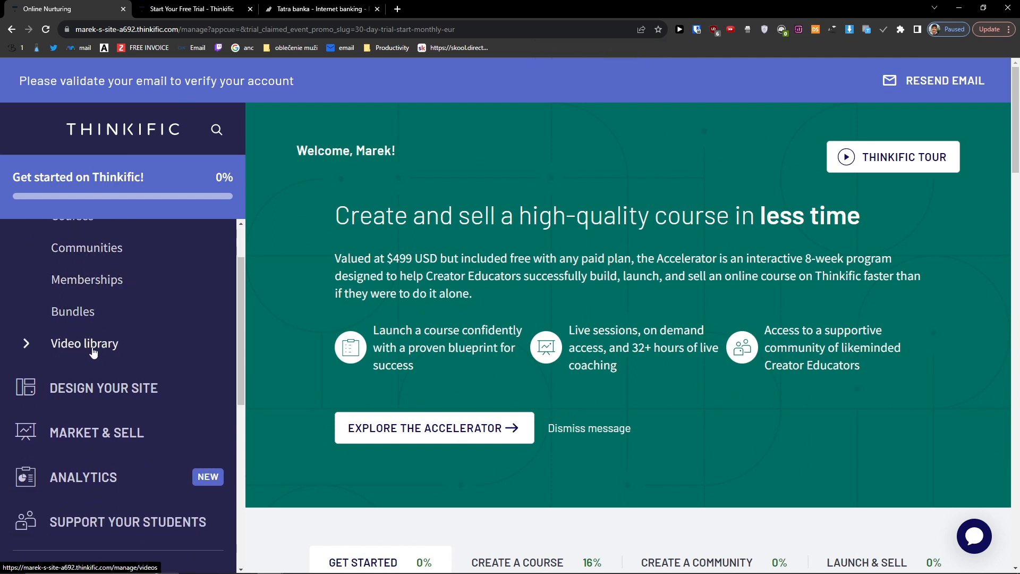
Examine the site design options, including site pages, theme library, categories and website preview.
{"action": "scroll", "coordinate": [101, 347], "scroll_direction": "down", "scroll_amount": 1}
{"action": "left_click", "coordinate": [117, 321]}
{"action": "scroll", "coordinate": [106, 329], "scroll_direction": "up", "scroll_amount": 2}
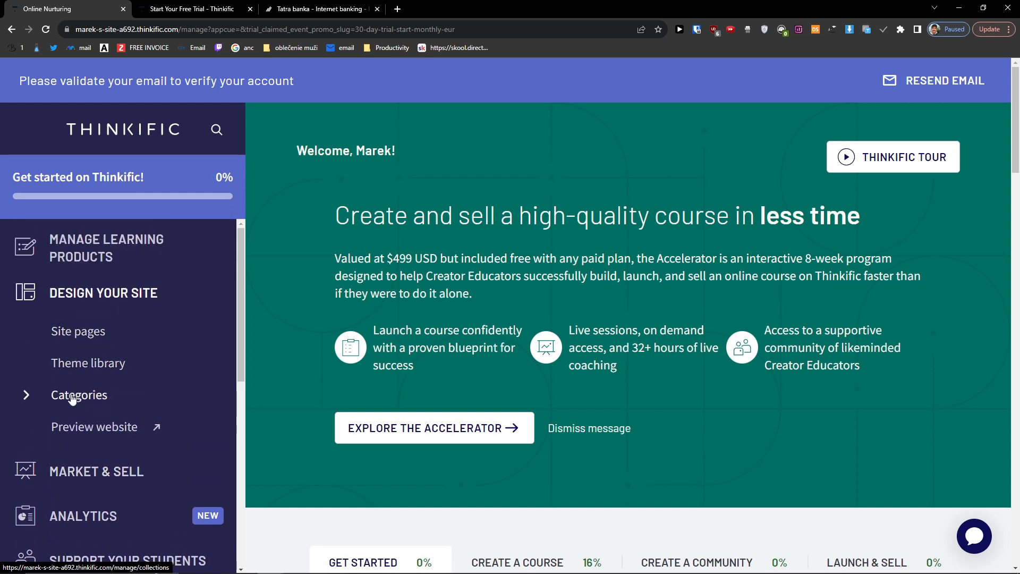
{"action": "left_click", "coordinate": [88, 230]}
{"action": "left_click", "coordinate": [99, 272]}
{"action": "scroll", "coordinate": [85, 263], "scroll_direction": "down", "scroll_amount": 1}
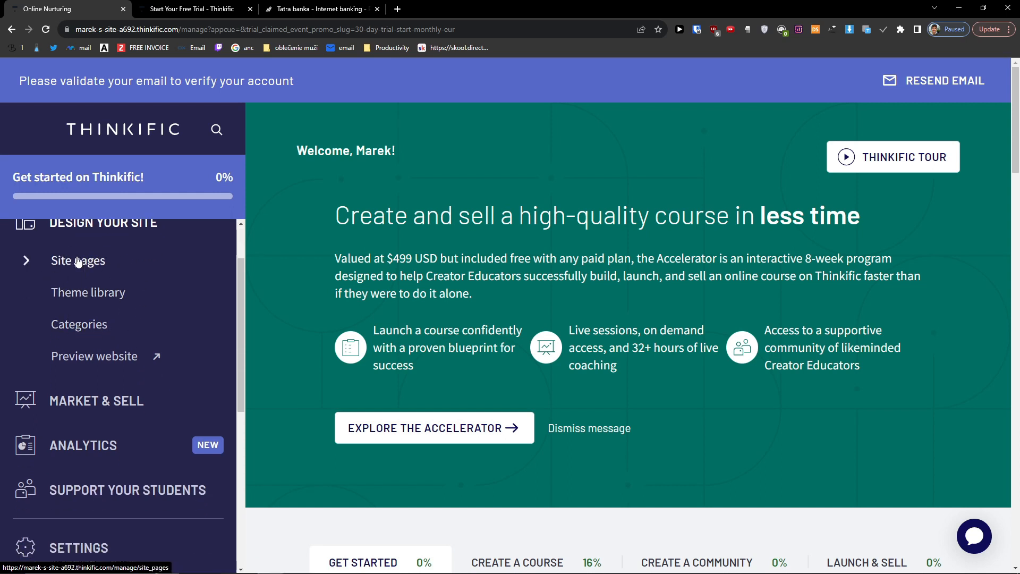
Examine the marketing and selling options, including coupons, order bumps, sales widgets, orders, affiliates and revenue sharing.
{"action": "scroll", "coordinate": [64, 318], "scroll_direction": "down", "scroll_amount": 1}
{"action": "left_click", "coordinate": [95, 328]}
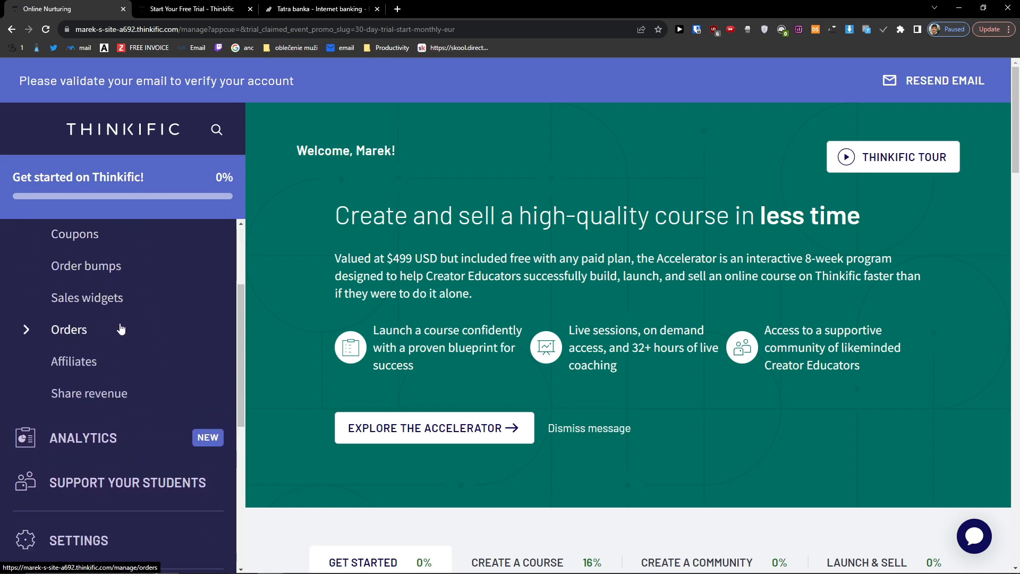
{"action": "scroll", "coordinate": [120, 328], "scroll_direction": "up", "scroll_amount": 1}
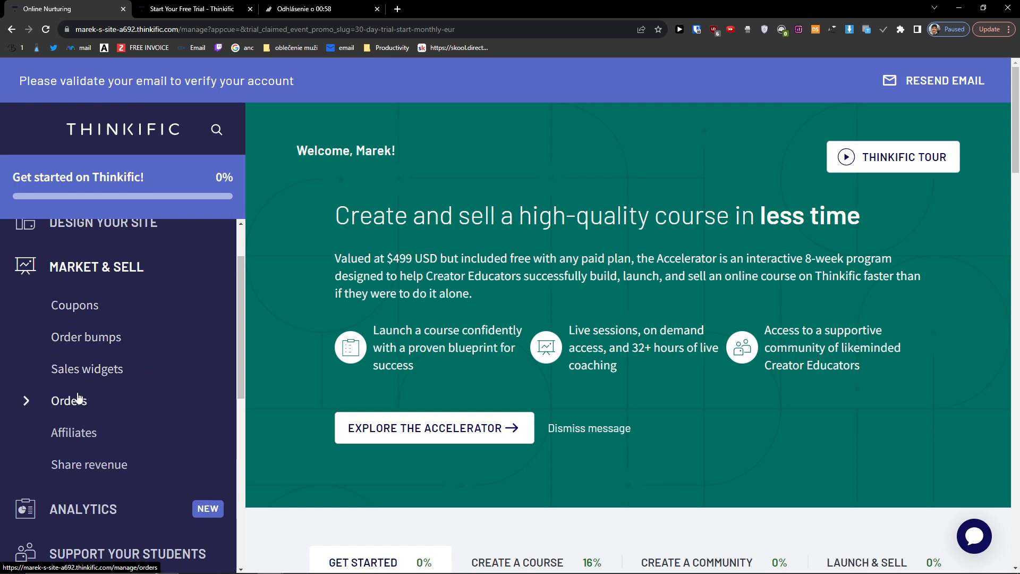
{"action": "scroll", "coordinate": [80, 396], "scroll_direction": "down", "scroll_amount": 2}
{"action": "scroll", "coordinate": [86, 395], "scroll_direction": "down", "scroll_amount": 1}
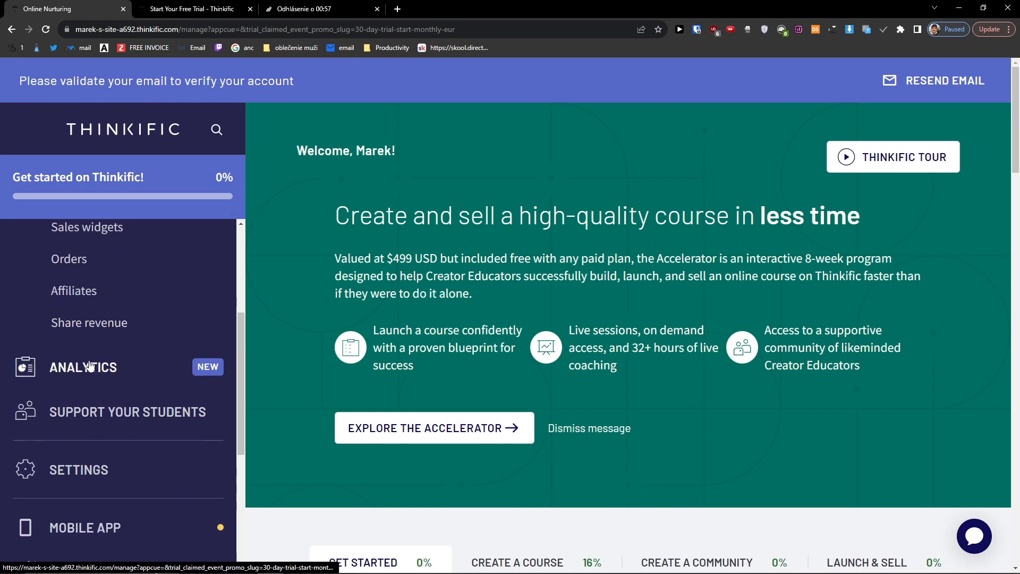
Examine the analytics options and the options for supporting students.
{"action": "left_click", "coordinate": [86, 371]}
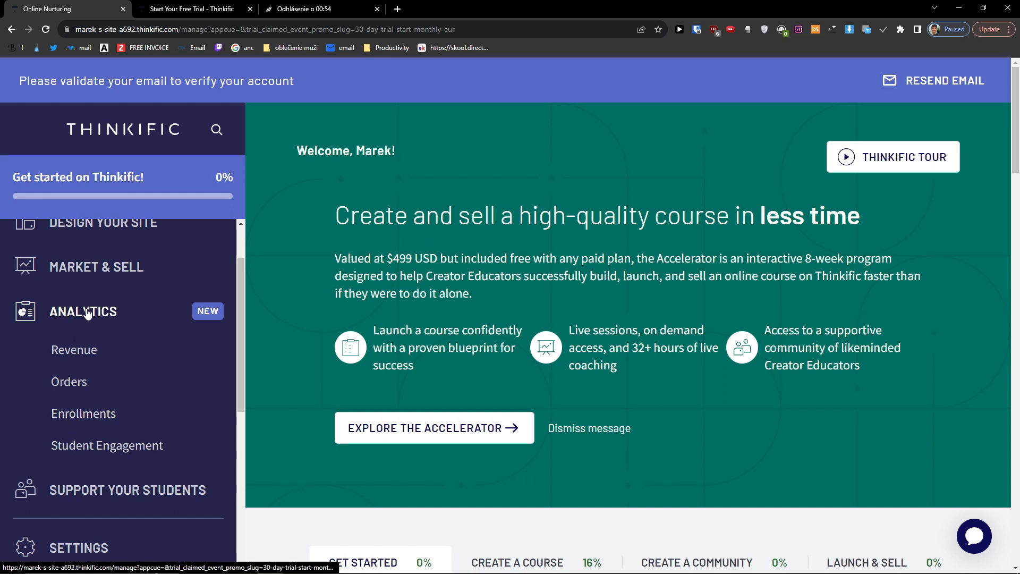
{"action": "scroll", "coordinate": [91, 372], "scroll_direction": "down", "scroll_amount": 2}
{"action": "left_click", "coordinate": [113, 420]}
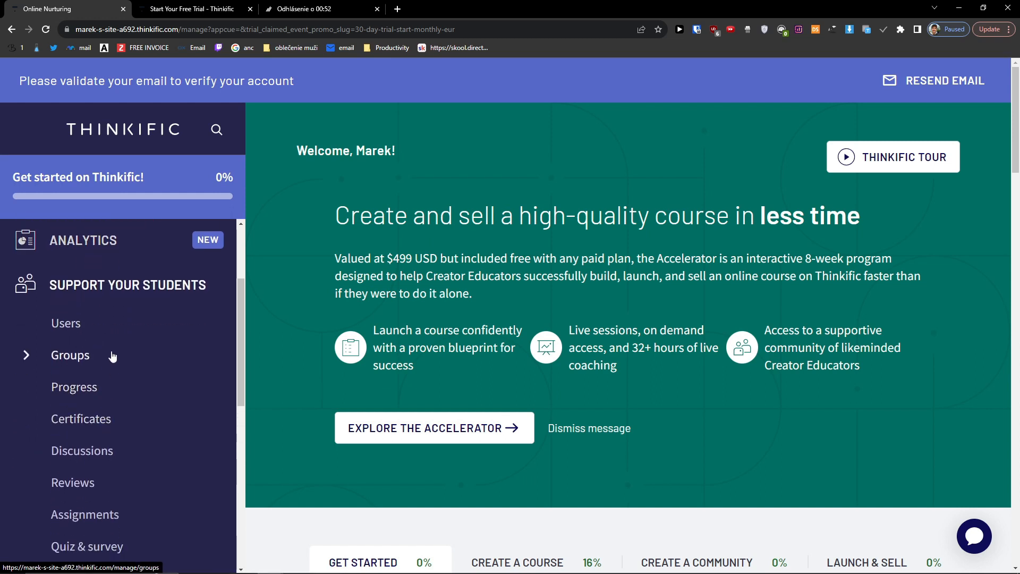
{"action": "scroll", "coordinate": [96, 364], "scroll_direction": "up", "scroll_amount": 1}
{"action": "scroll", "coordinate": [96, 348], "scroll_direction": "down", "scroll_amount": 1}
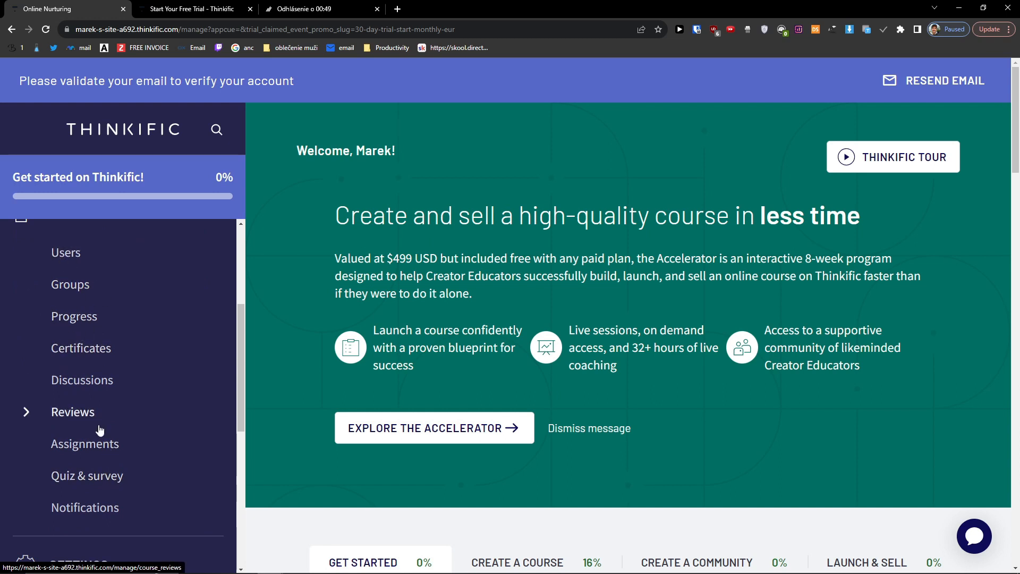
{"action": "scroll", "coordinate": [106, 446], "scroll_direction": "up", "scroll_amount": 3}
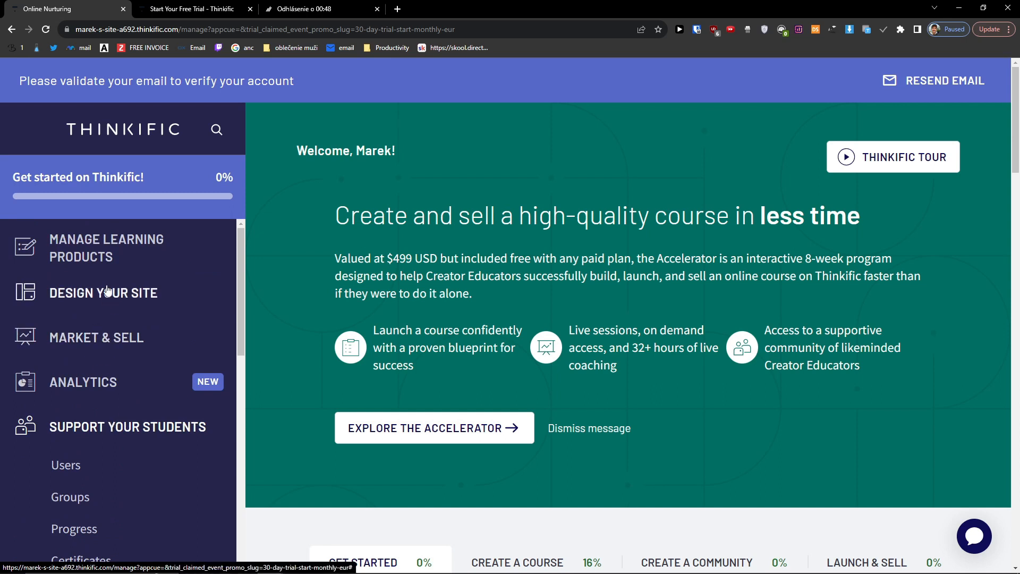
Open the Courses page under the learning products and start a new course.
{"action": "left_click", "coordinate": [111, 265]}
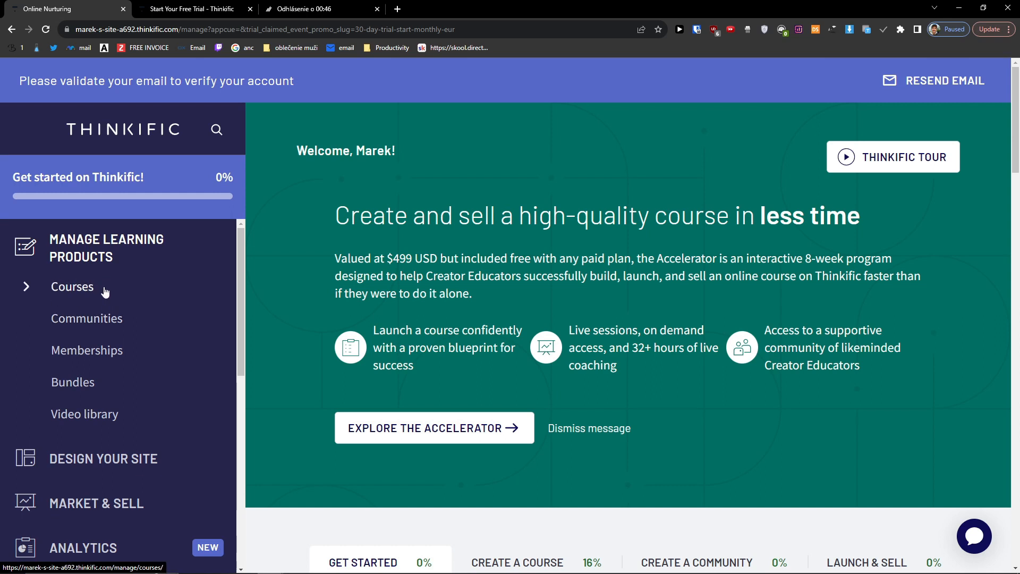
{"action": "left_click", "coordinate": [75, 289]}
{"action": "key", "text": "ctrl+minus"}
{"action": "key", "text": "ctrl+minus"}
{"action": "key", "text": "ctrl+minus"}
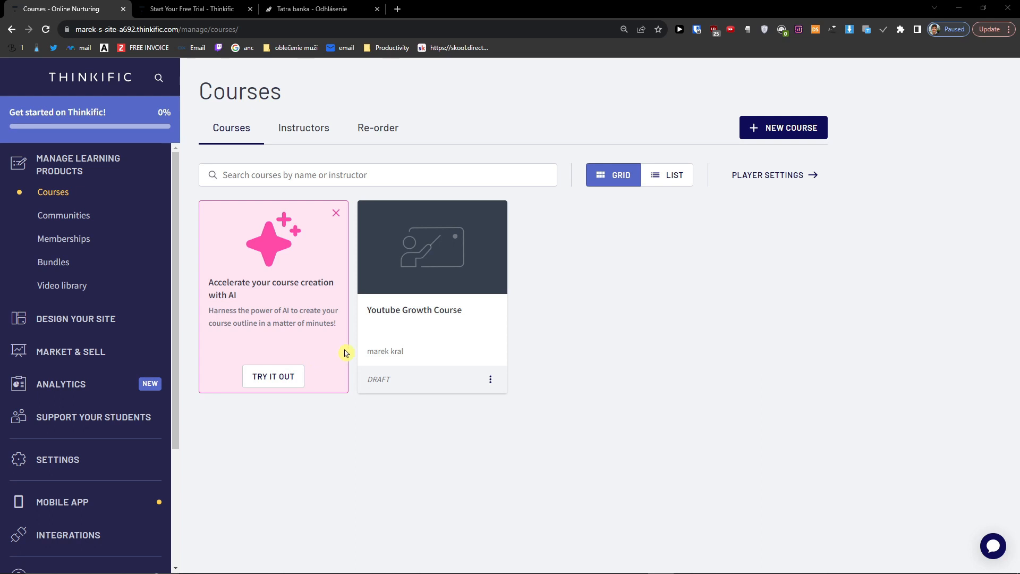
{"action": "left_click", "coordinate": [801, 134]}
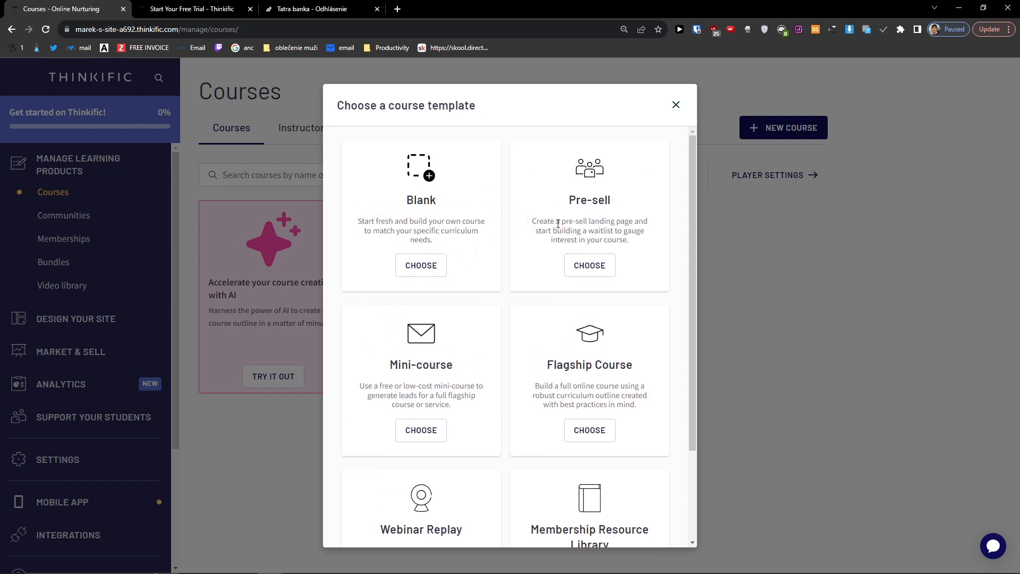
Read the descriptions of the course templates, from Pre-sell and Mini-course to Flagship Course, Webinar Replay and Membership Resource Library.
{"action": "left_click_drag", "start_coordinate": [535, 221], "coordinate": [649, 243]}
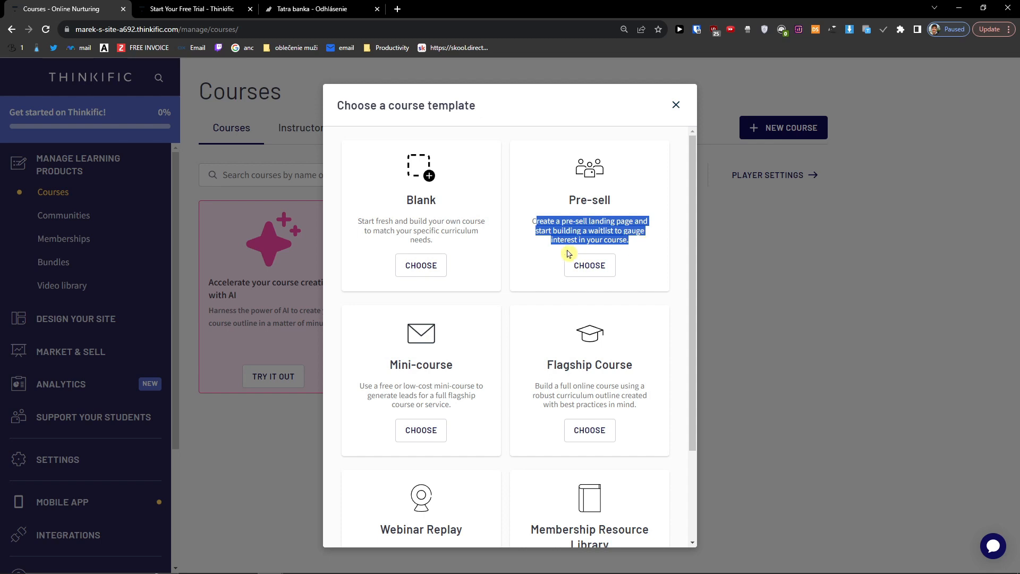
{"action": "scroll", "coordinate": [529, 277], "scroll_direction": "down", "scroll_amount": 1}
{"action": "scroll", "coordinate": [529, 277], "scroll_direction": "down", "scroll_amount": 1}
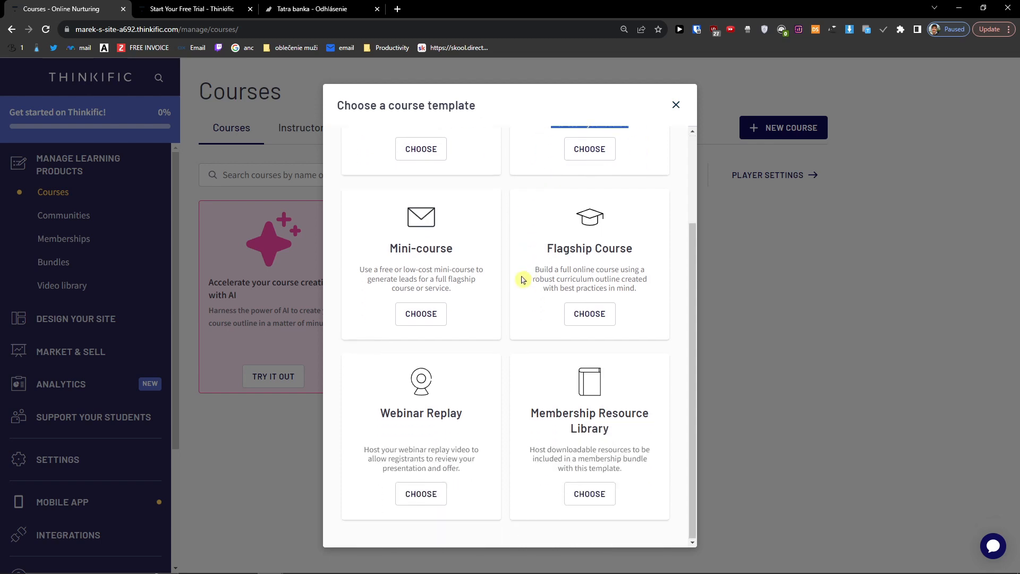
{"action": "left_click_drag", "start_coordinate": [364, 271], "coordinate": [469, 288]}
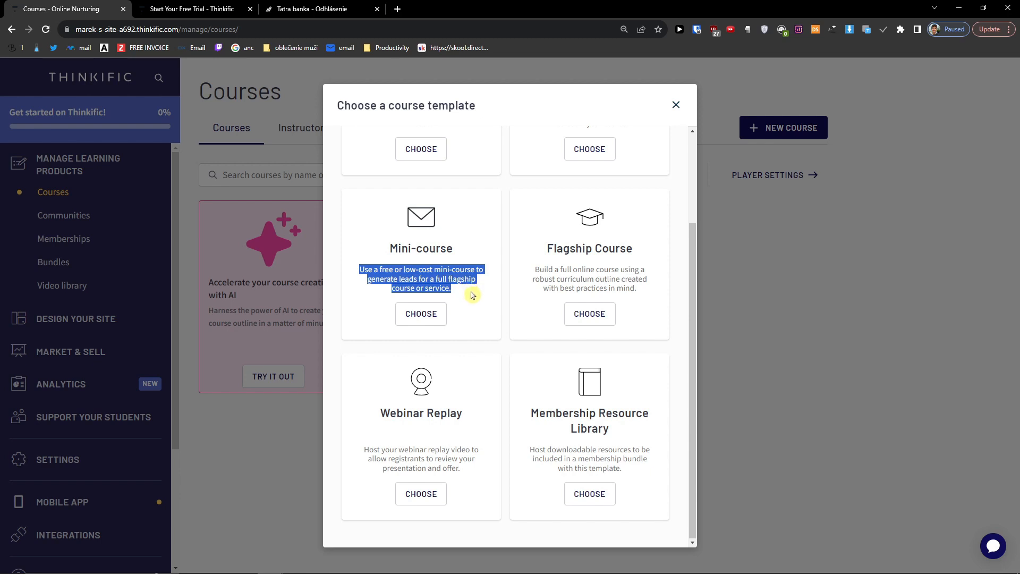
{"action": "left_click_drag", "start_coordinate": [547, 248], "coordinate": [650, 291]}
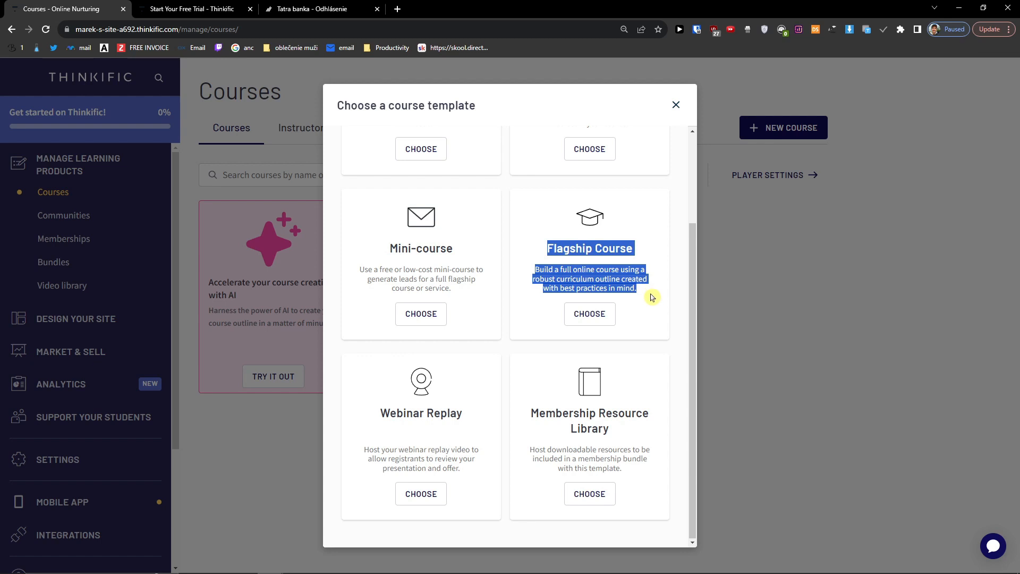
{"action": "left_click_drag", "start_coordinate": [375, 416], "coordinate": [636, 439]}
{"action": "left_click", "coordinate": [546, 415]}
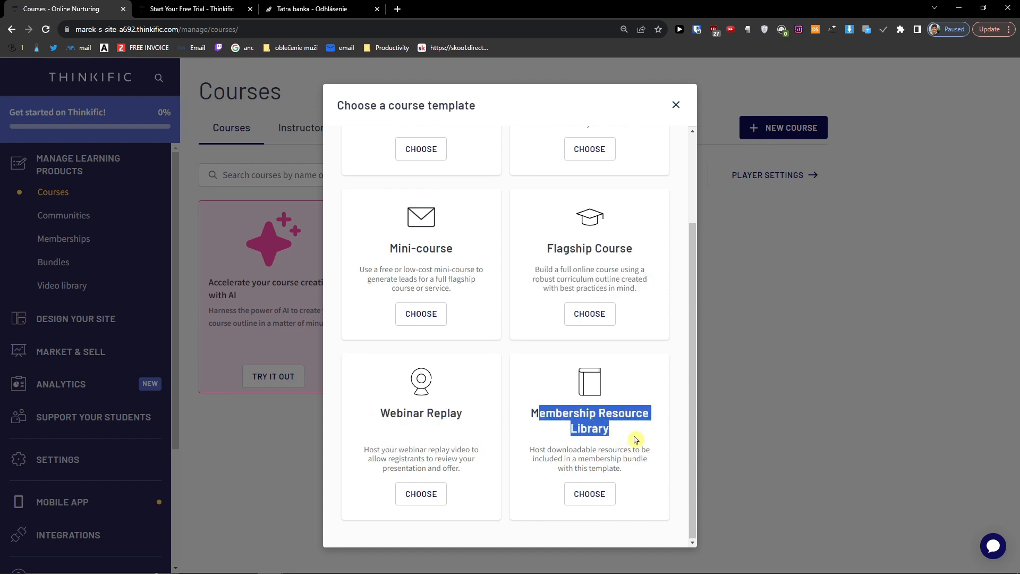
{"action": "scroll", "coordinate": [636, 440], "scroll_direction": "up", "scroll_amount": 2}
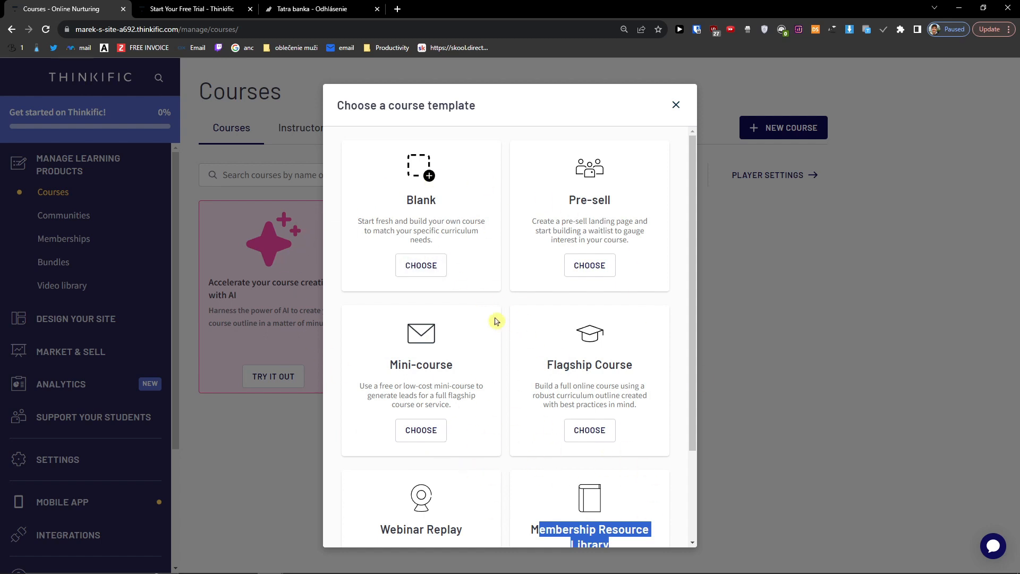
Create a course from the Blank template with the name "Youtube Growth Guidex".
{"action": "left_click", "coordinate": [414, 265]}
{"action": "left_click", "coordinate": [411, 273]}
{"action": "type", "text": "Youtube Gr"}
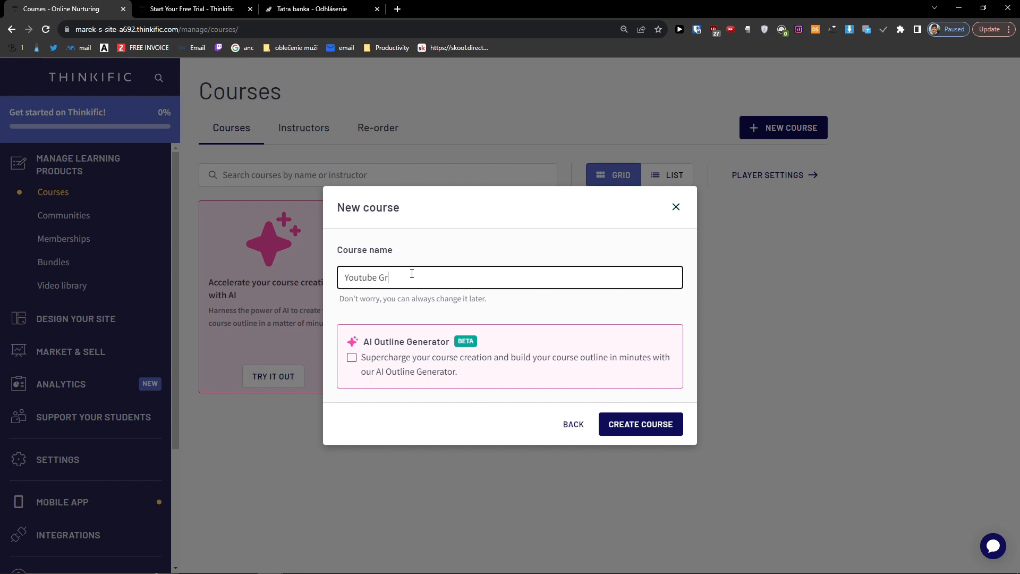
{"action": "type", "text": "owth Guidex"}
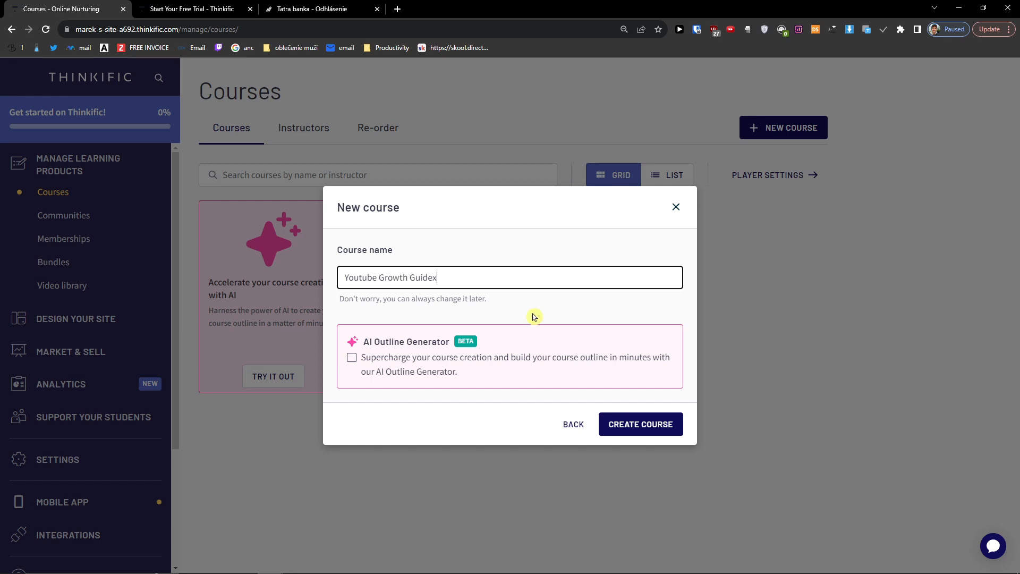
{"action": "left_click", "coordinate": [640, 425]}
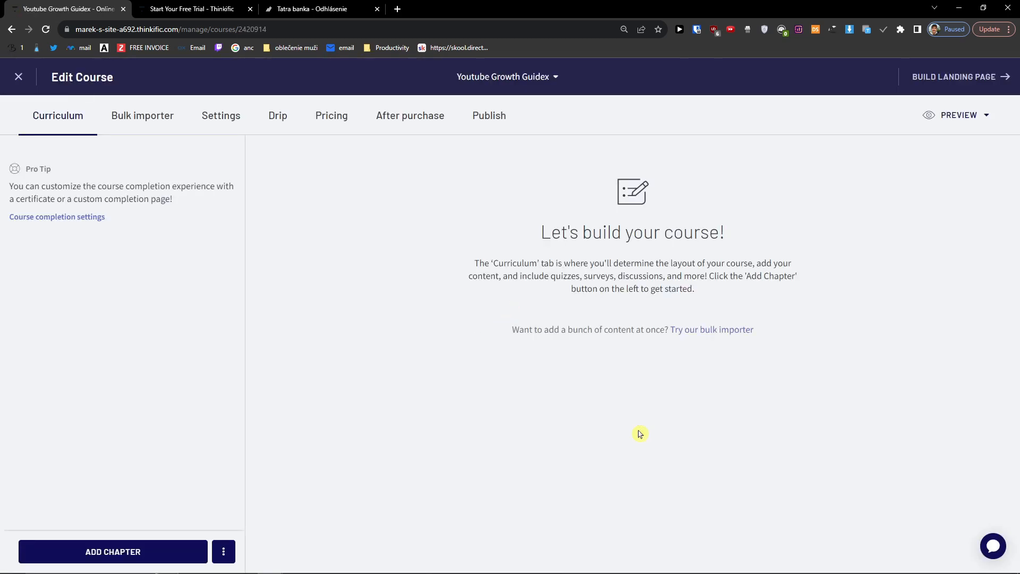
Add a chapter titled "Youtube Marketing" to the course curriculum and save it.
{"action": "key", "text": "ctrl+minus"}
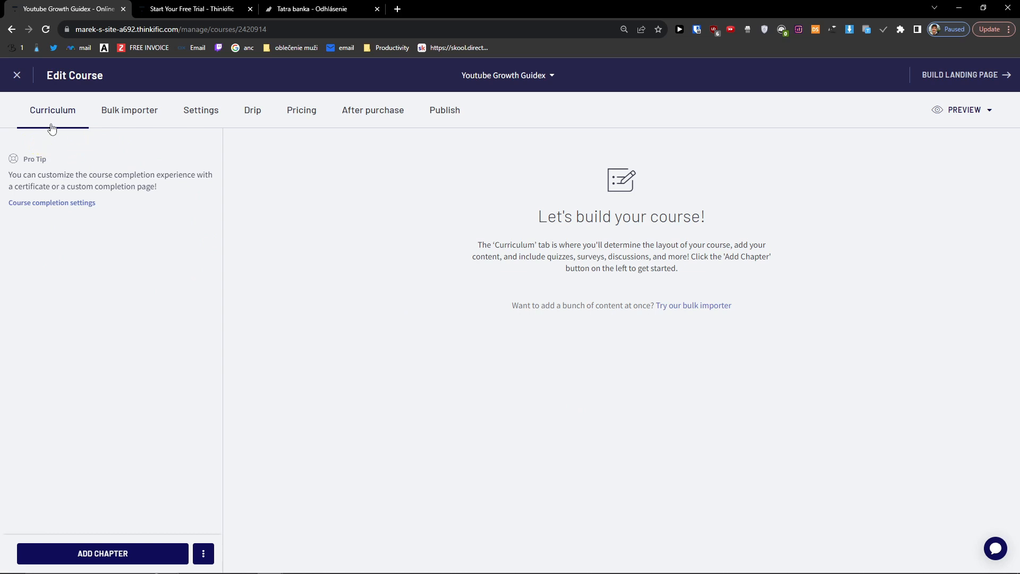
{"action": "left_click", "coordinate": [178, 550]}
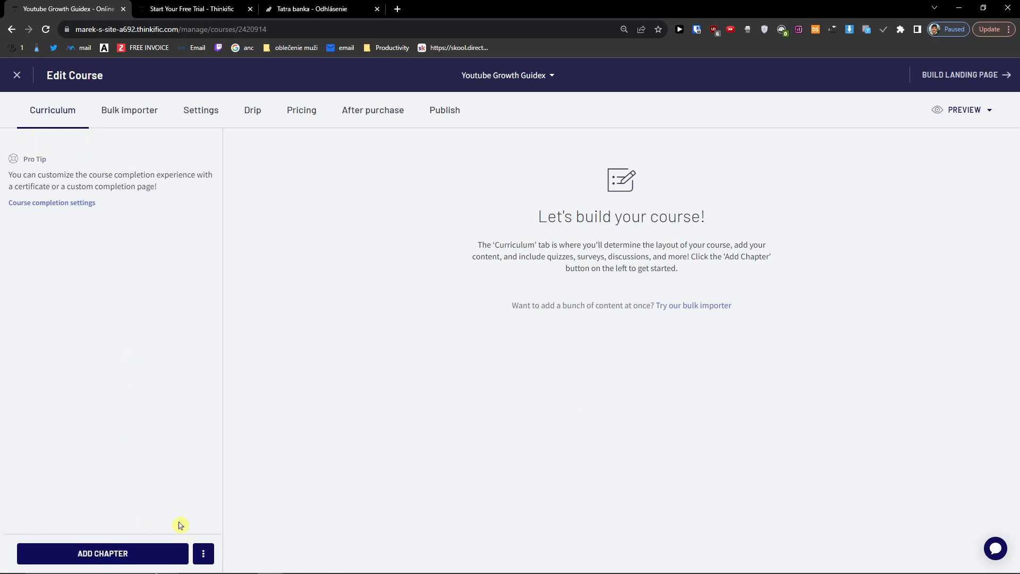
{"action": "left_click", "coordinate": [140, 555]}
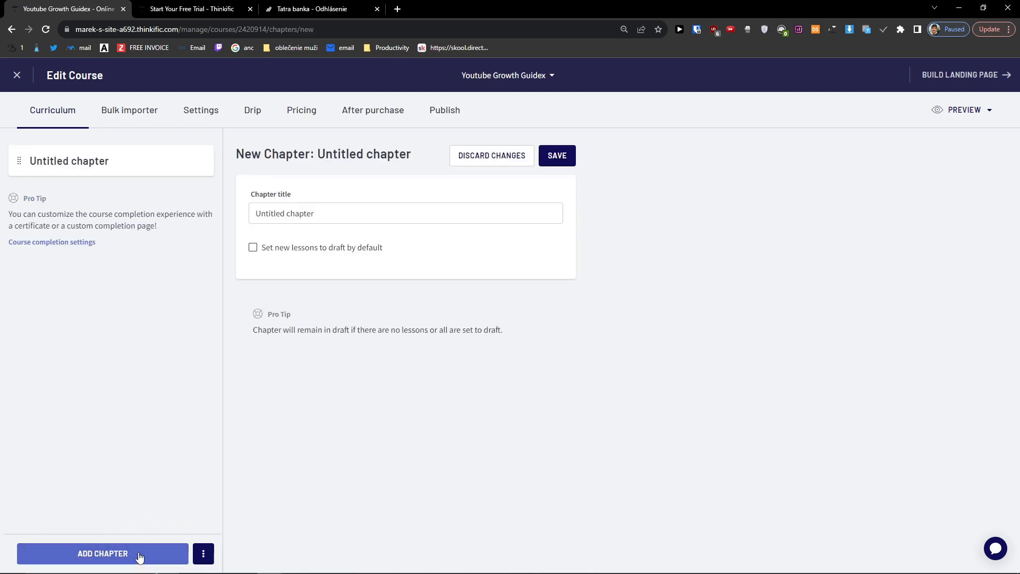
{"action": "triple_click", "coordinate": [298, 214]}
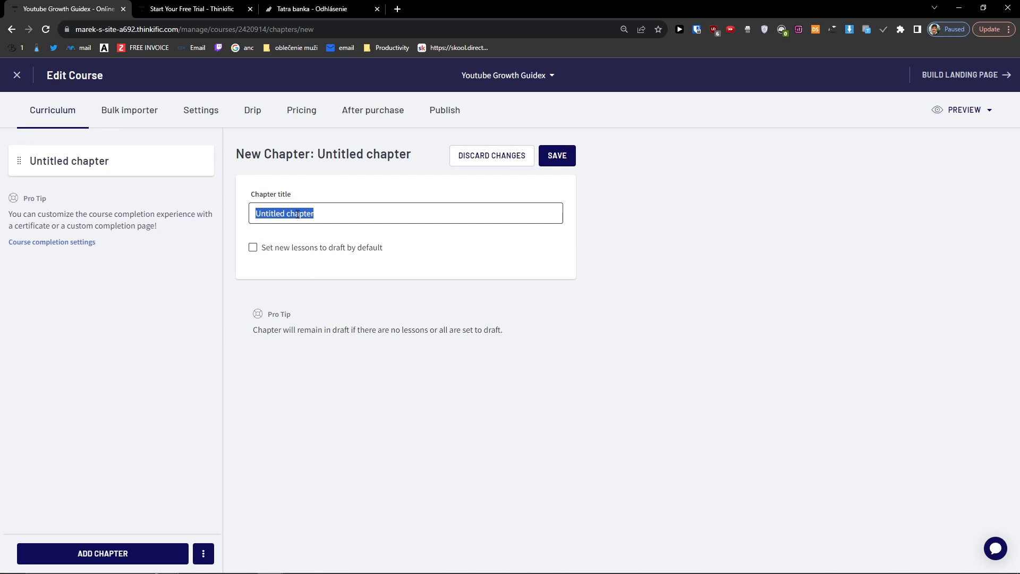
{"action": "type", "text": "Youtube Marketing"}
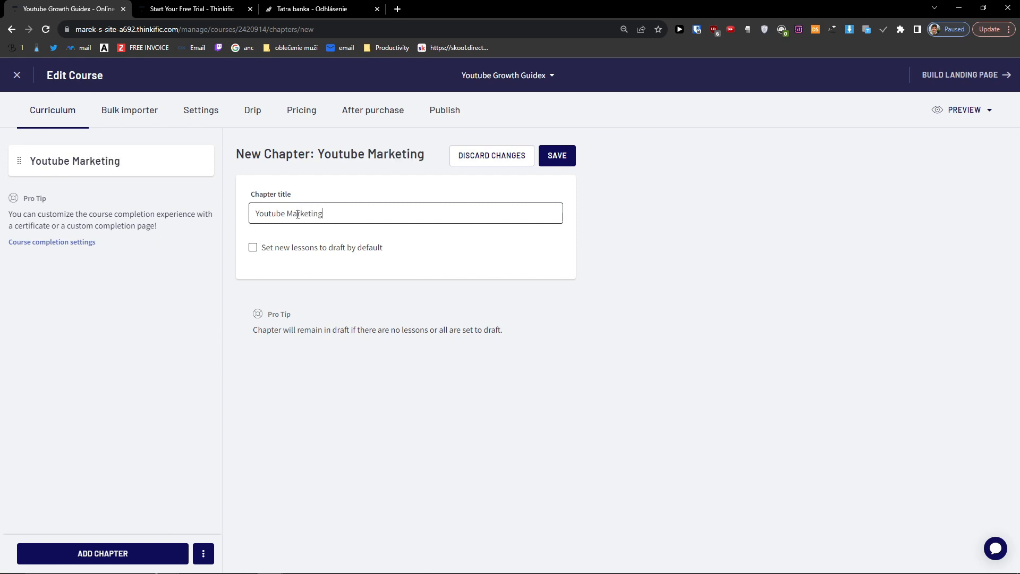
{"action": "left_click", "coordinate": [566, 167]}
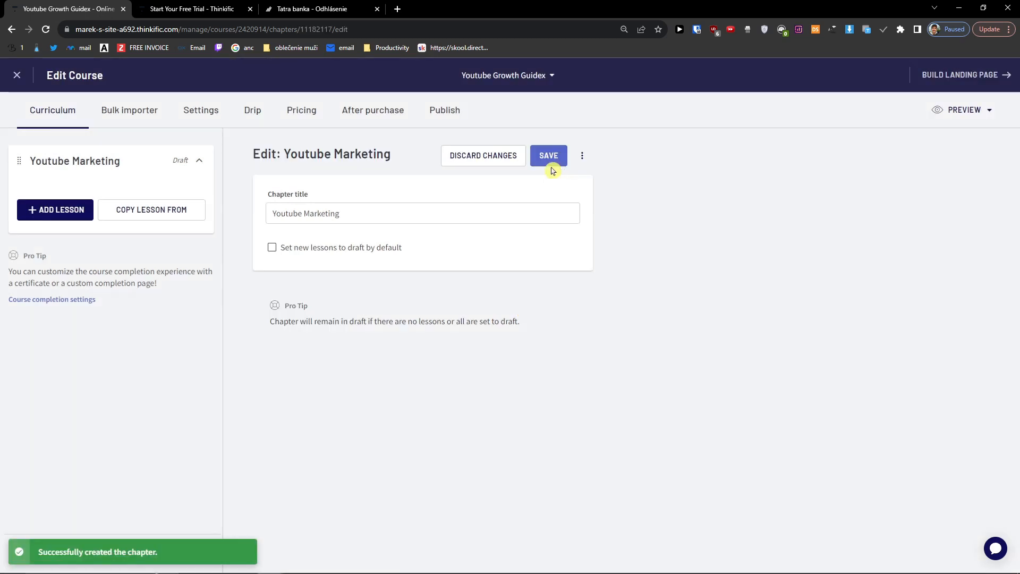
Add a video lesson titled "Youtube Search Guide" to the Youtube Marketing chapter.
{"action": "left_click", "coordinate": [46, 214]}
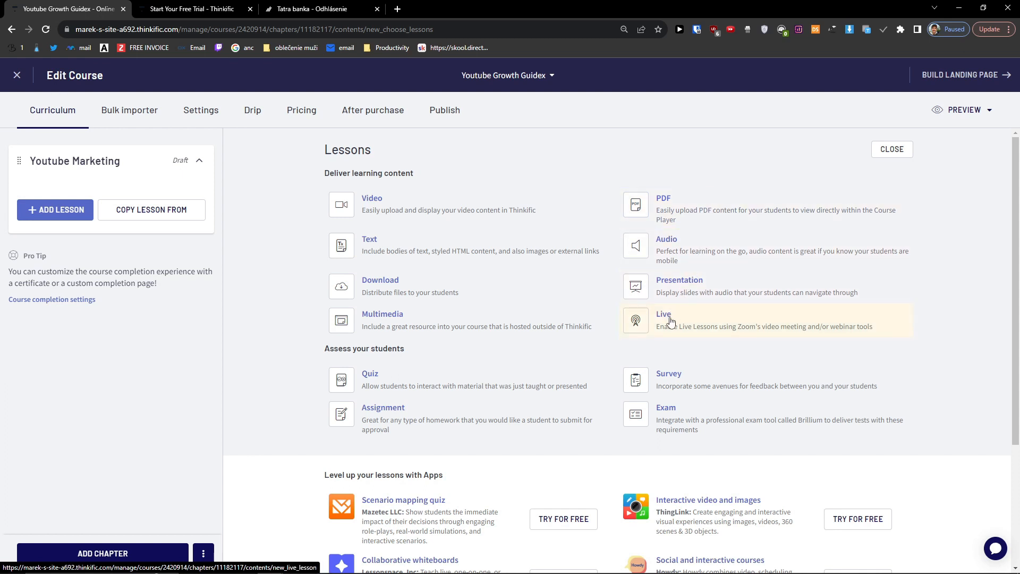
{"action": "left_click_drag", "start_coordinate": [323, 348], "coordinate": [423, 356]}
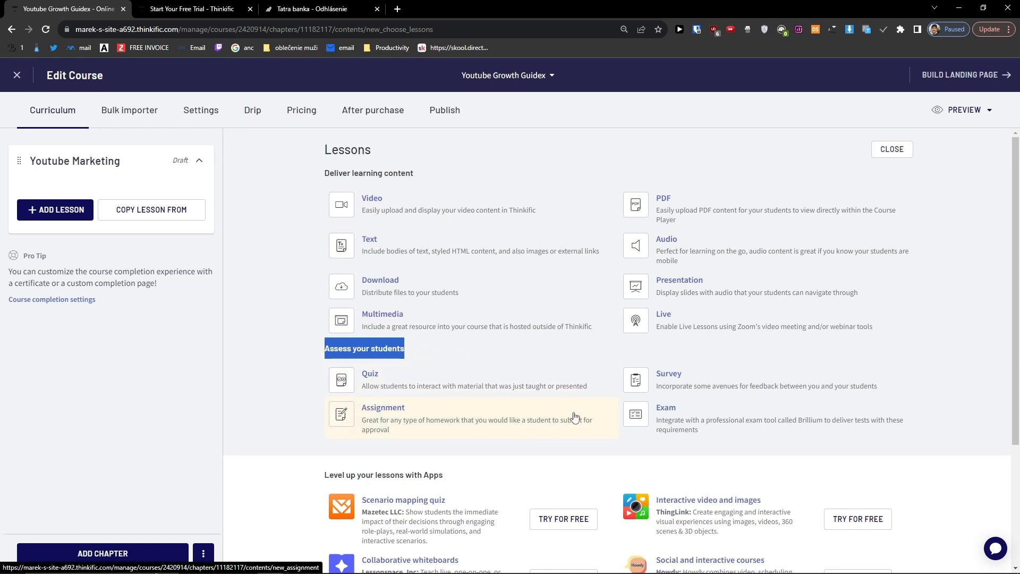
{"action": "scroll", "coordinate": [565, 404], "scroll_direction": "down", "scroll_amount": 3}
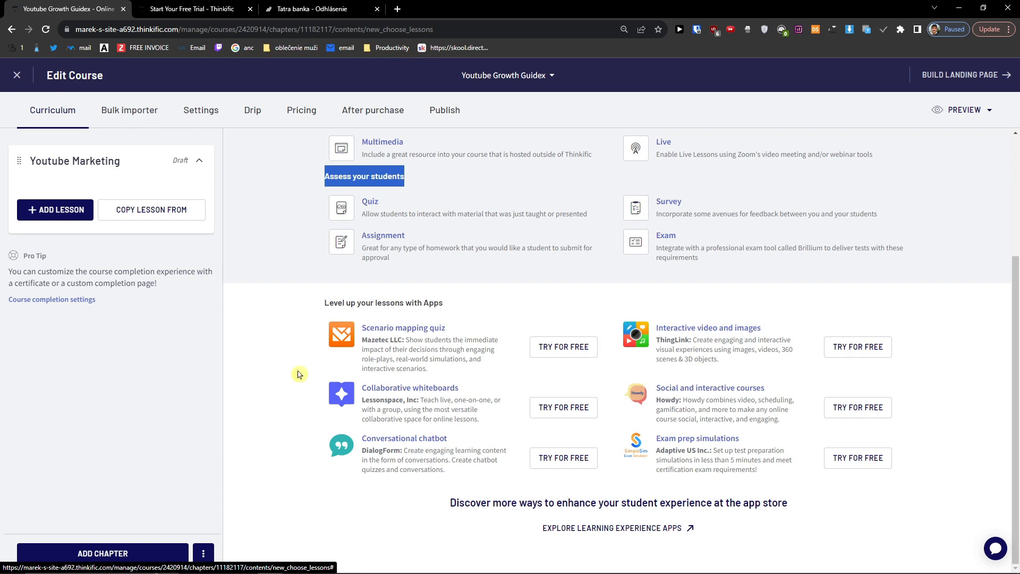
{"action": "scroll", "coordinate": [415, 358], "scroll_direction": "up", "scroll_amount": 3}
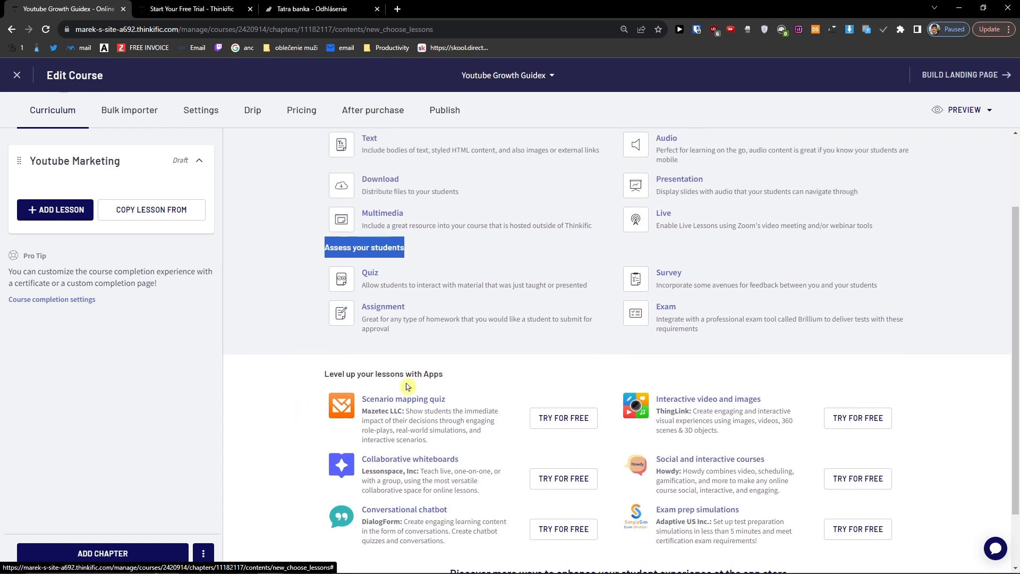
{"action": "key", "text": "ctrl+plus"}
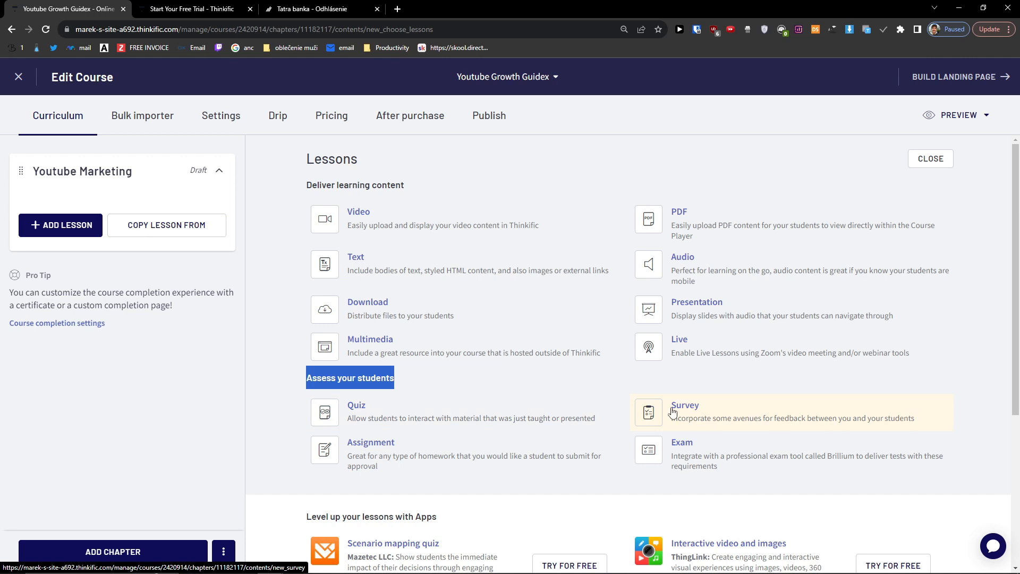
{"action": "left_click", "coordinate": [422, 217]}
{"action": "left_click", "coordinate": [421, 224]}
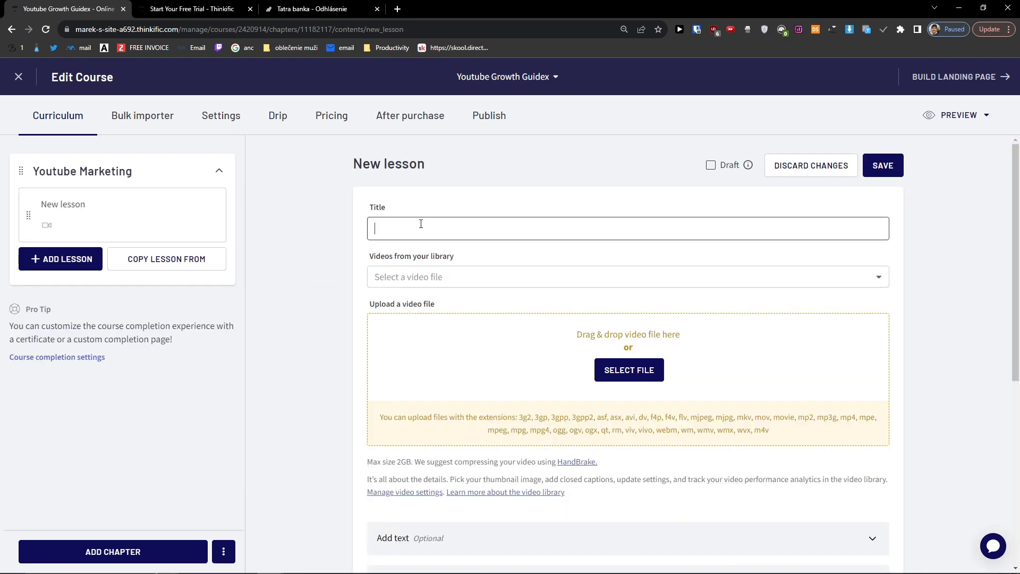
{"action": "type", "text": "Youtube"}
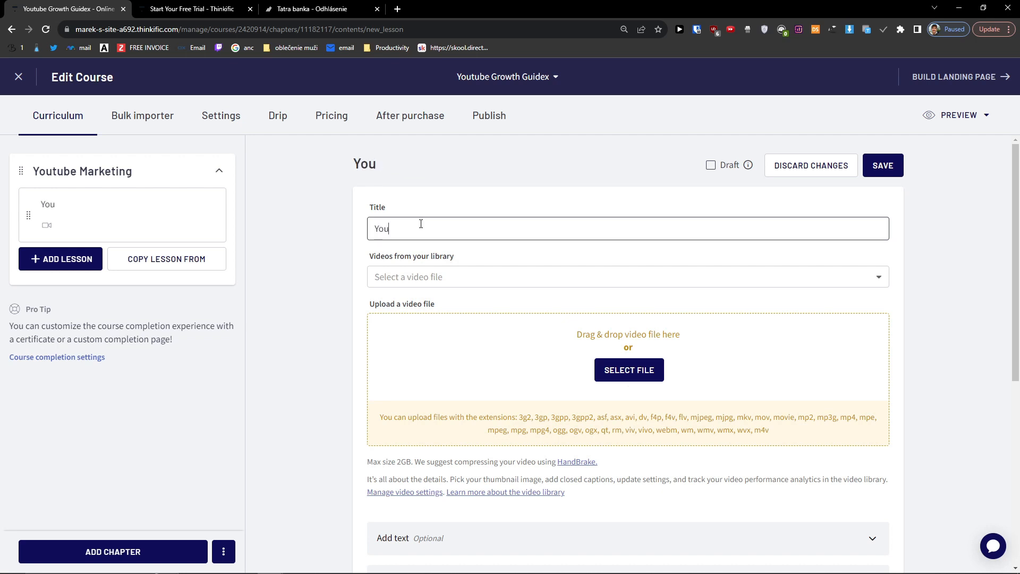
{"action": "type", "text": "Sea"}
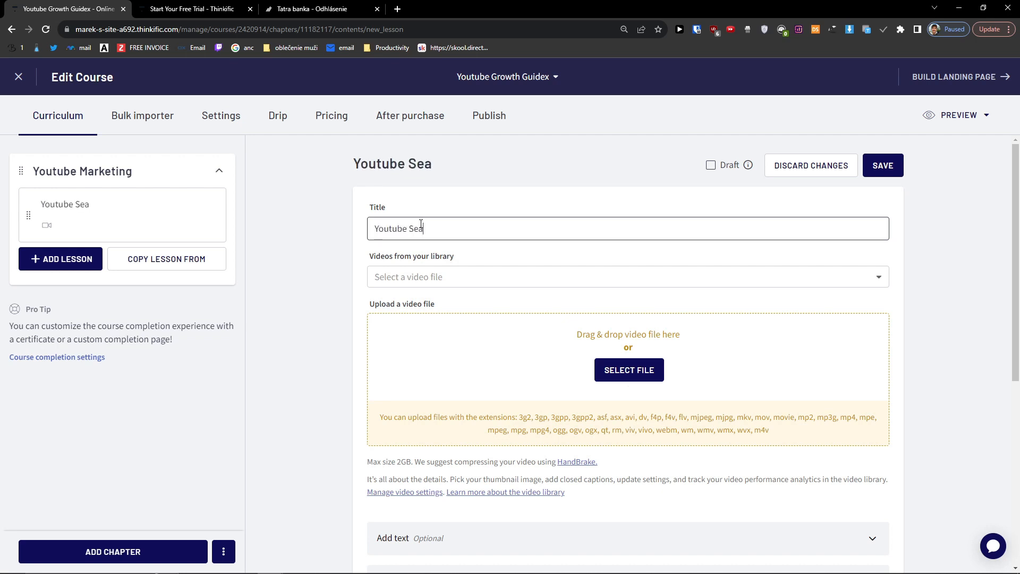
{"action": "type", "text": "rch Guide"}
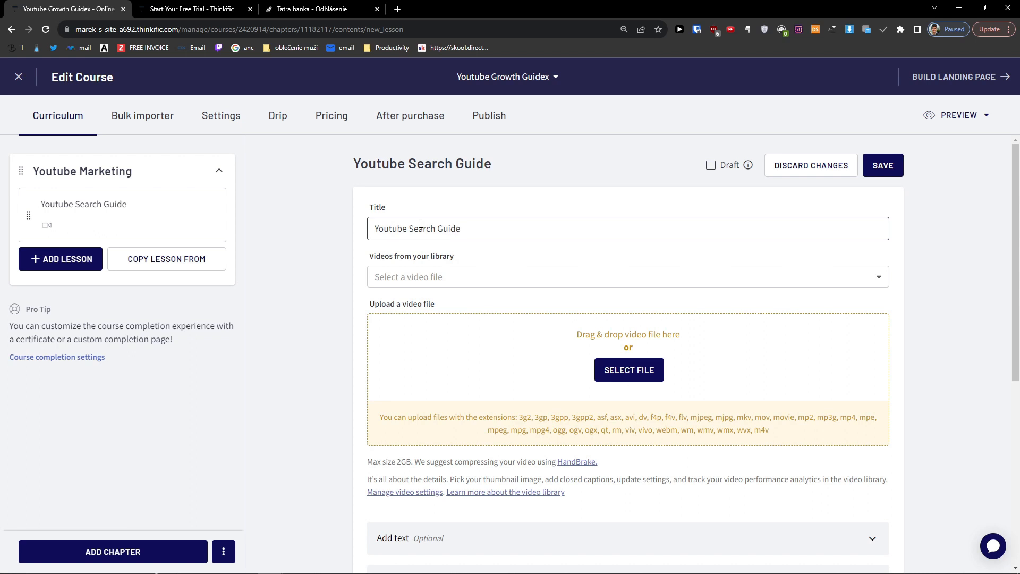
{"action": "left_click", "coordinate": [422, 277]}
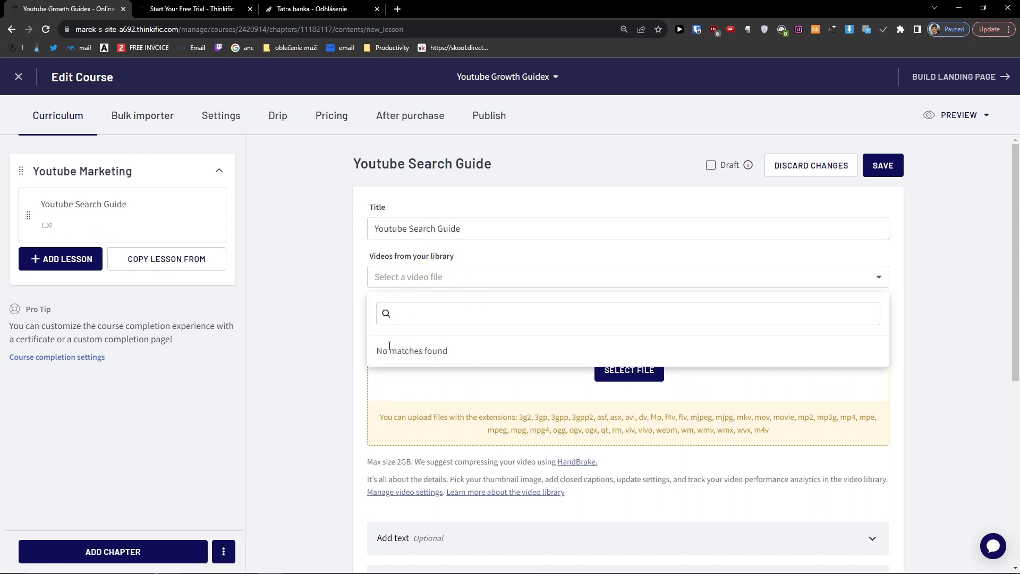
{"action": "left_click", "coordinate": [307, 312]}
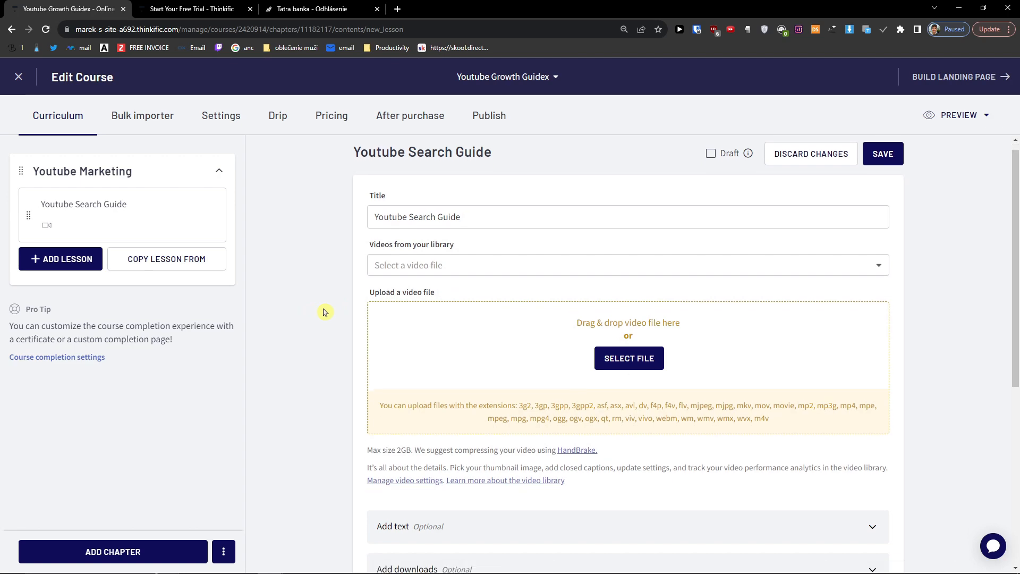
{"action": "left_click", "coordinate": [628, 371]}
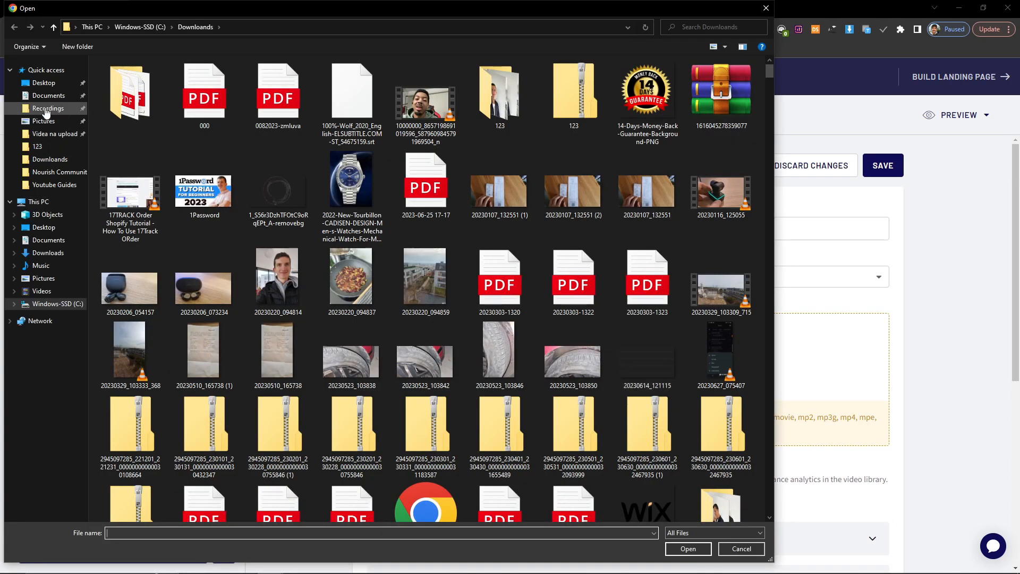
{"action": "left_click", "coordinate": [43, 108]}
{"action": "left_click", "coordinate": [212, 207]}
{"action": "double_click", "coordinate": [207, 212]}
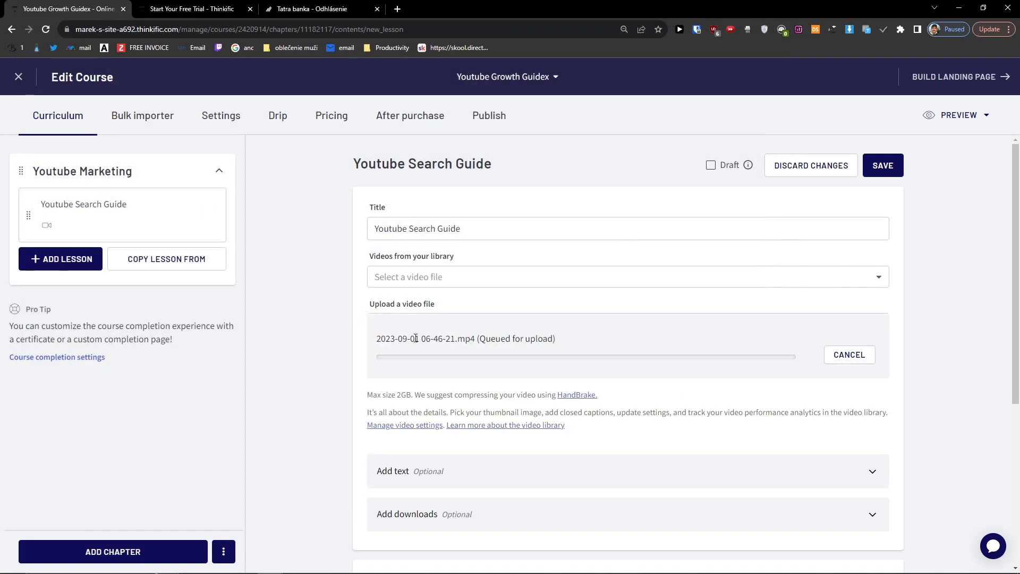
{"action": "scroll", "coordinate": [403, 351], "scroll_direction": "down", "scroll_amount": 1}
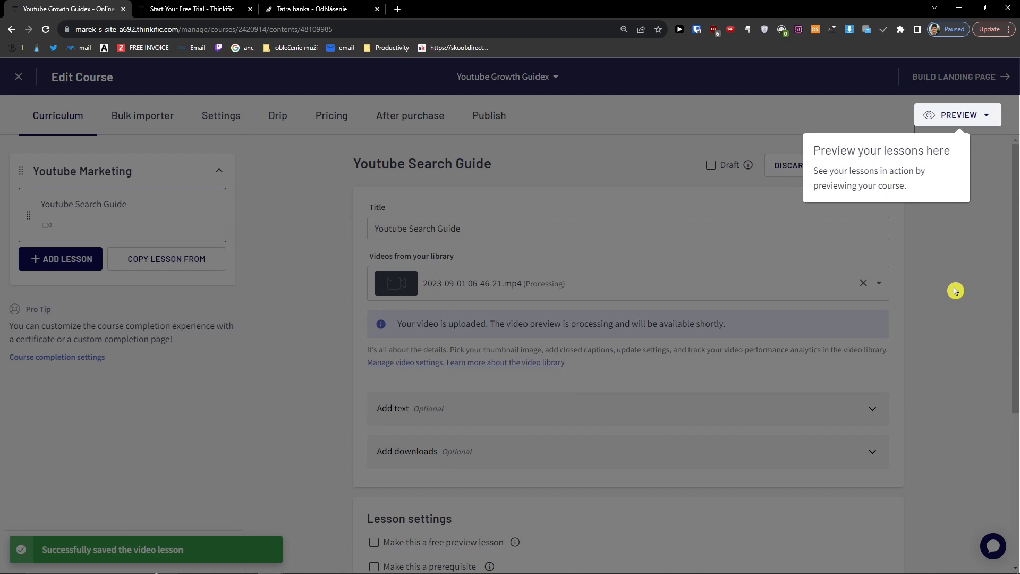
Preview the course as an enrolled student, then return to the course editor and dismiss the first-lesson dialog.
{"action": "left_click", "coordinate": [964, 112]}
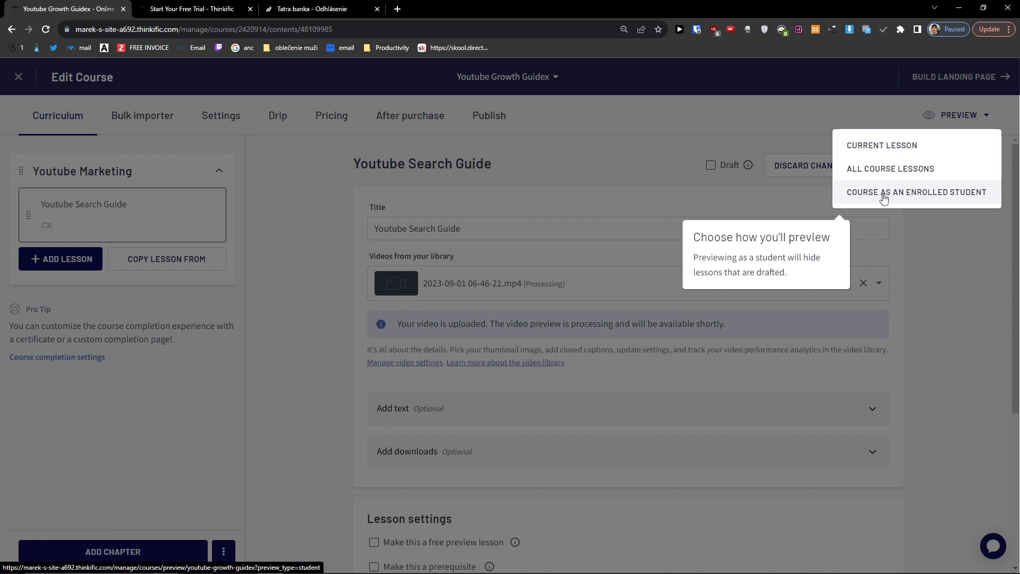
{"action": "left_click", "coordinate": [837, 192]}
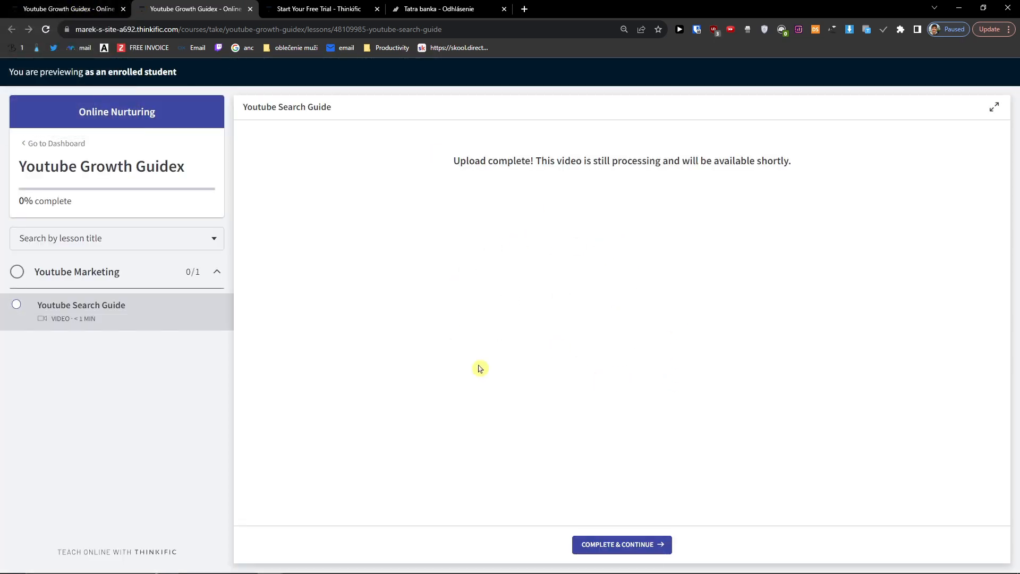
{"action": "left_click", "coordinate": [88, 8]}
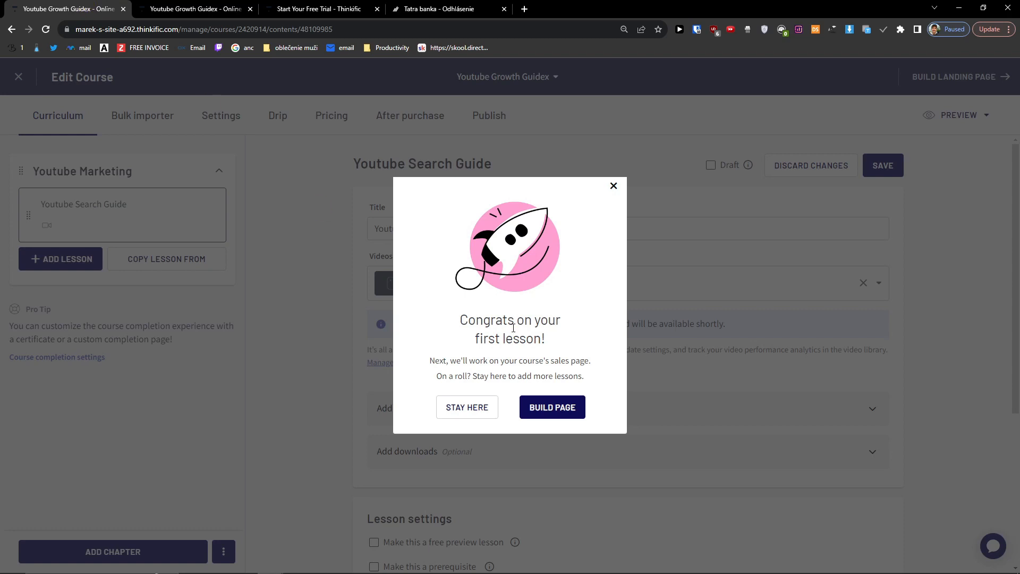
{"action": "left_click", "coordinate": [613, 185]}
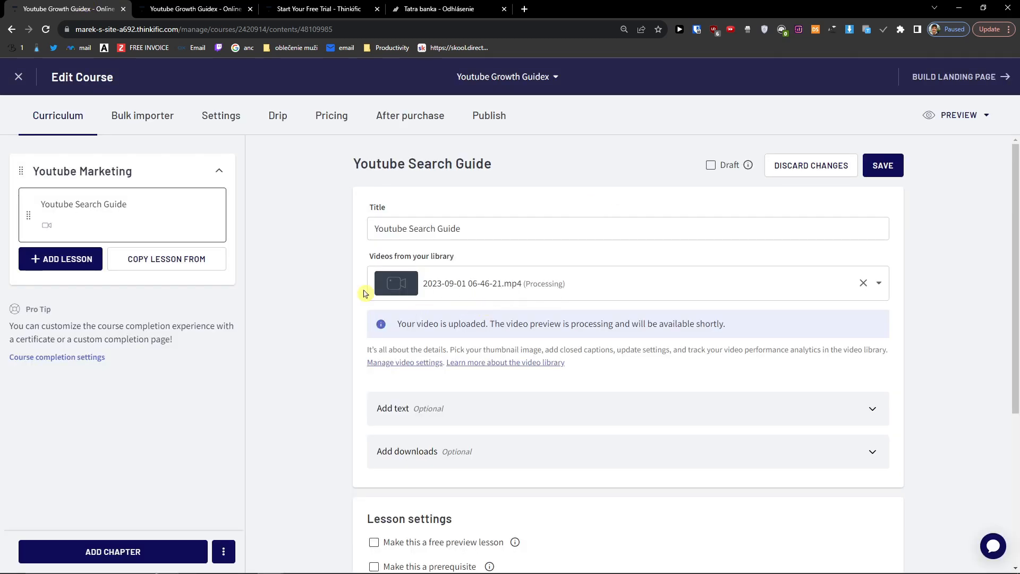
Add the lesson text "In this part we will learn how to do this and this and this" below the video.
{"action": "scroll", "coordinate": [319, 311], "scroll_direction": "down", "scroll_amount": 2}
{"action": "left_click", "coordinate": [498, 349]}
{"action": "scroll", "coordinate": [451, 374], "scroll_direction": "down", "scroll_amount": 1}
{"action": "left_click", "coordinate": [476, 369]}
{"action": "scroll", "coordinate": [609, 411], "scroll_direction": "up", "scroll_amount": 2}
{"action": "scroll", "coordinate": [608, 413], "scroll_direction": "down", "scroll_amount": 1}
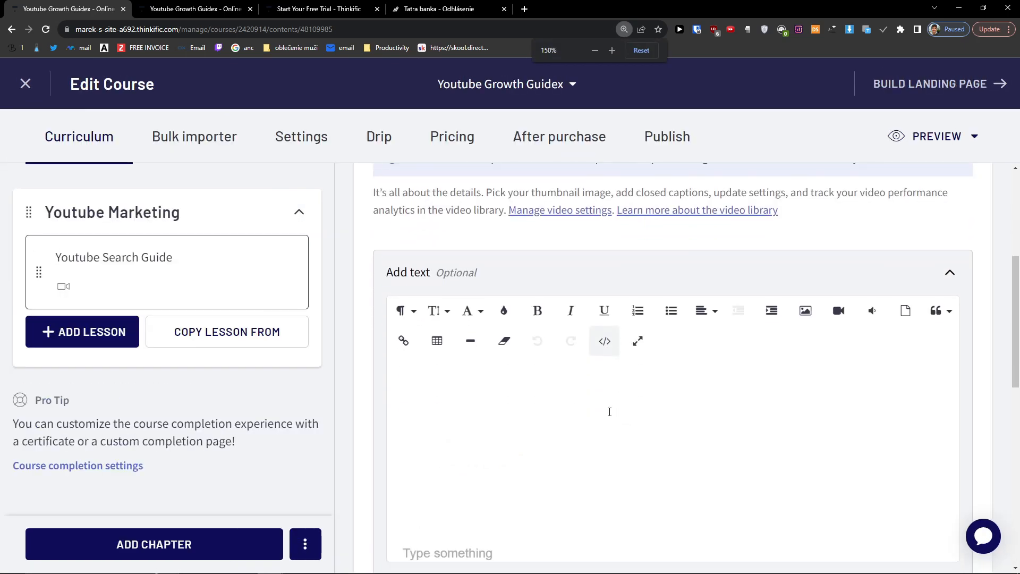
{"action": "scroll", "coordinate": [608, 412], "scroll_direction": "down", "scroll_amount": 1}
{"action": "scroll", "coordinate": [531, 403], "scroll_direction": "up", "scroll_amount": 1}
{"action": "scroll", "coordinate": [557, 414], "scroll_direction": "down", "scroll_amount": 1}
{"action": "scroll", "coordinate": [531, 426], "scroll_direction": "up", "scroll_amount": 1}
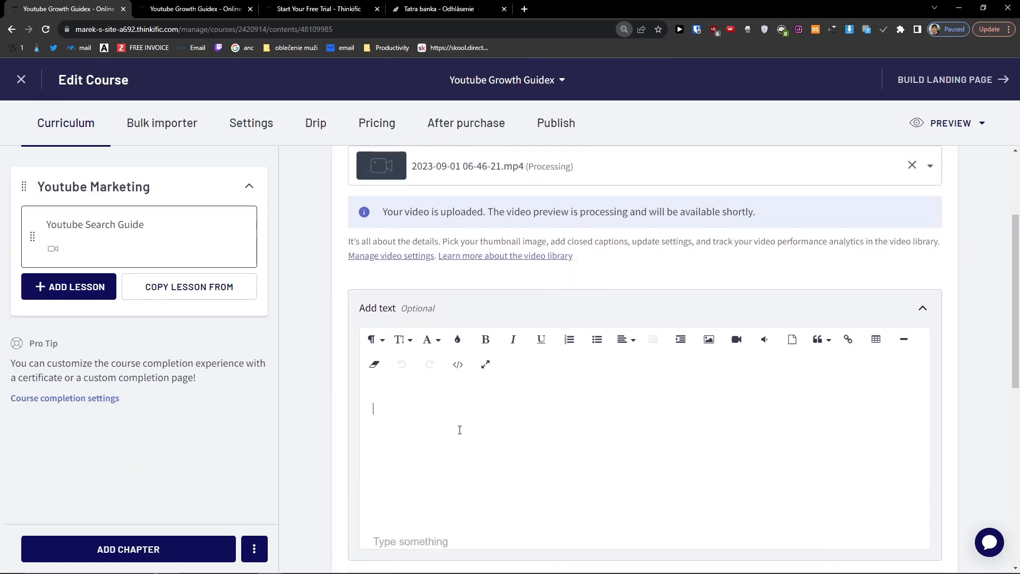
{"action": "left_click", "coordinate": [503, 410]}
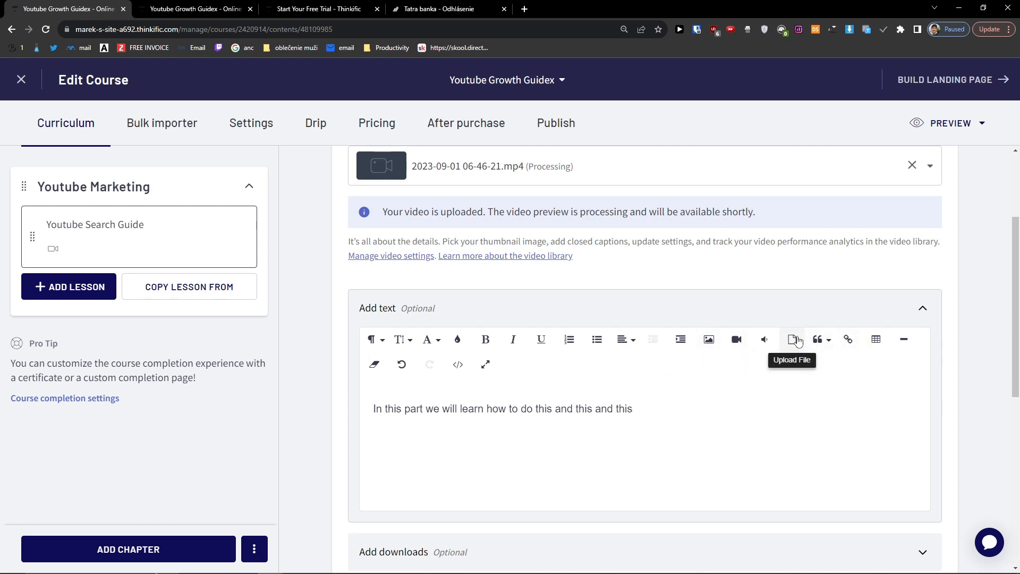
Attach Almanach-Font.zip from the Downloands folder as a downloadable file for the lesson.
{"action": "scroll", "coordinate": [320, 282], "scroll_direction": "up", "scroll_amount": 2}
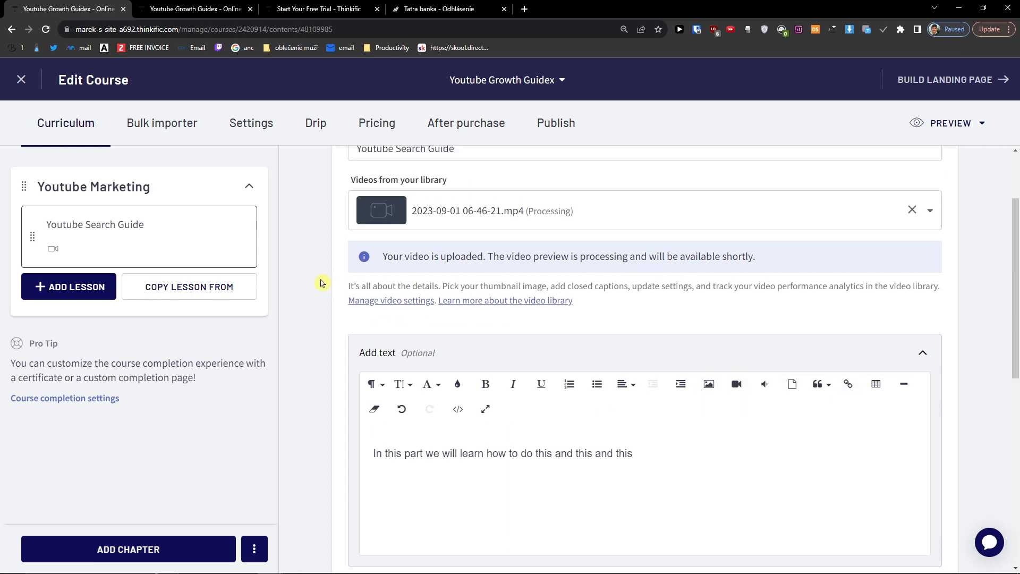
{"action": "scroll", "coordinate": [321, 283], "scroll_direction": "down", "scroll_amount": 2}
{"action": "scroll", "coordinate": [322, 284], "scroll_direction": "up", "scroll_amount": 2}
{"action": "scroll", "coordinate": [324, 290], "scroll_direction": "down", "scroll_amount": 6}
{"action": "left_click", "coordinate": [531, 348]}
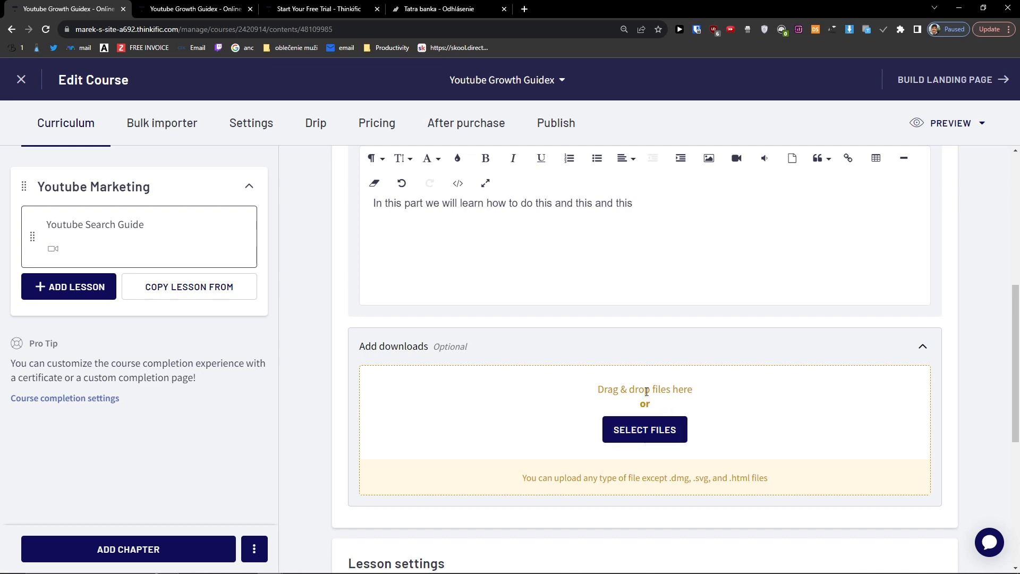
{"action": "left_click", "coordinate": [644, 430]}
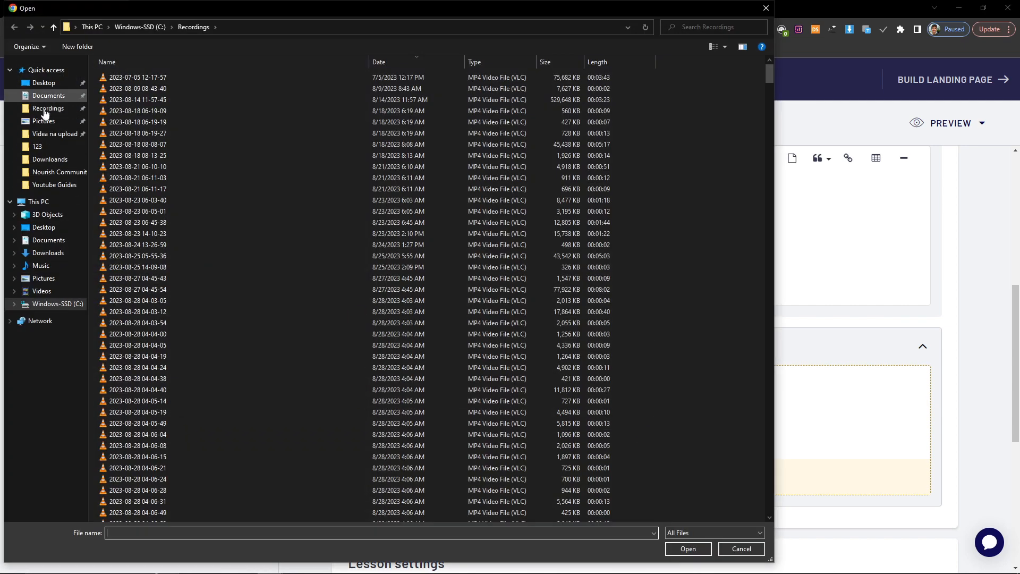
{"action": "left_click", "coordinate": [26, 109]}
{"action": "left_click", "coordinate": [49, 95]}
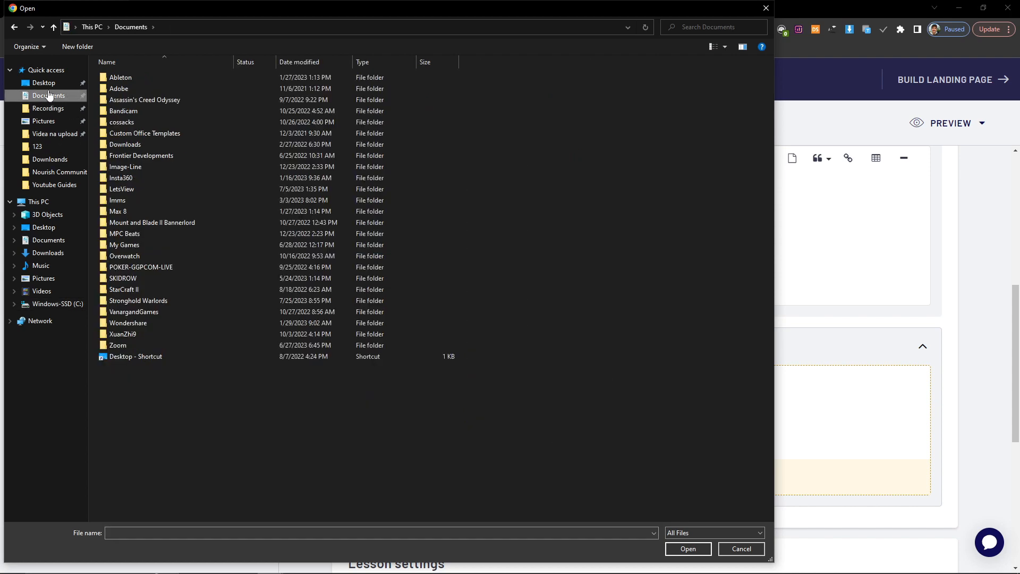
{"action": "left_click", "coordinate": [45, 83]}
{"action": "scroll", "coordinate": [265, 218], "scroll_direction": "down", "scroll_amount": 10}
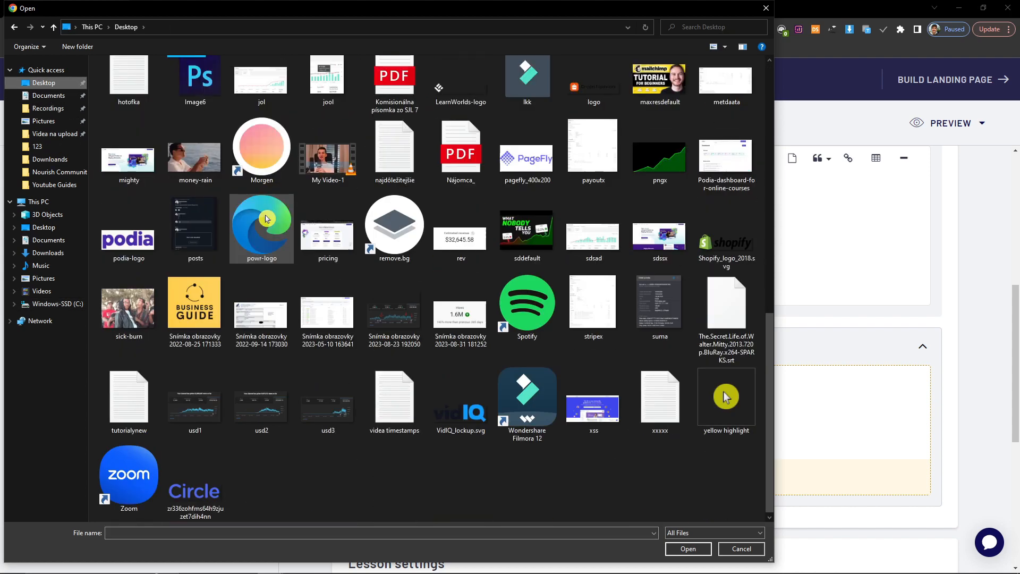
{"action": "left_click", "coordinate": [48, 158]}
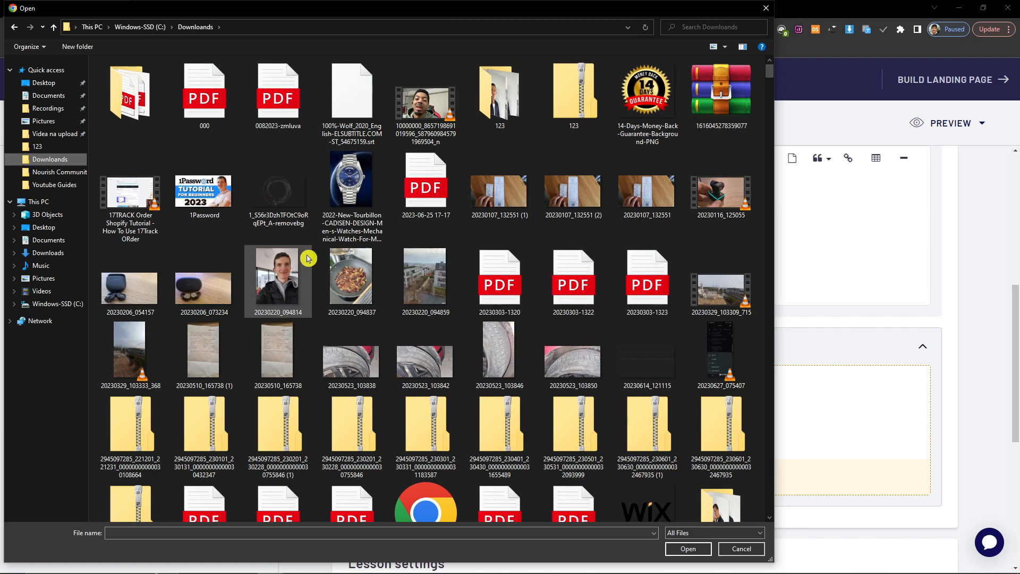
{"action": "scroll", "coordinate": [311, 394], "scroll_direction": "down", "scroll_amount": 15}
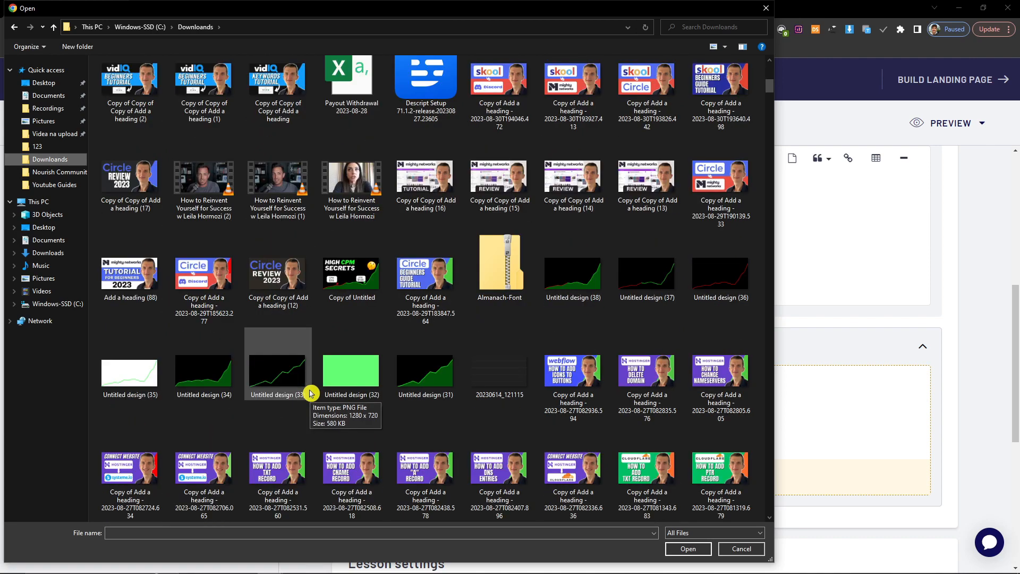
{"action": "double_click", "coordinate": [499, 266]}
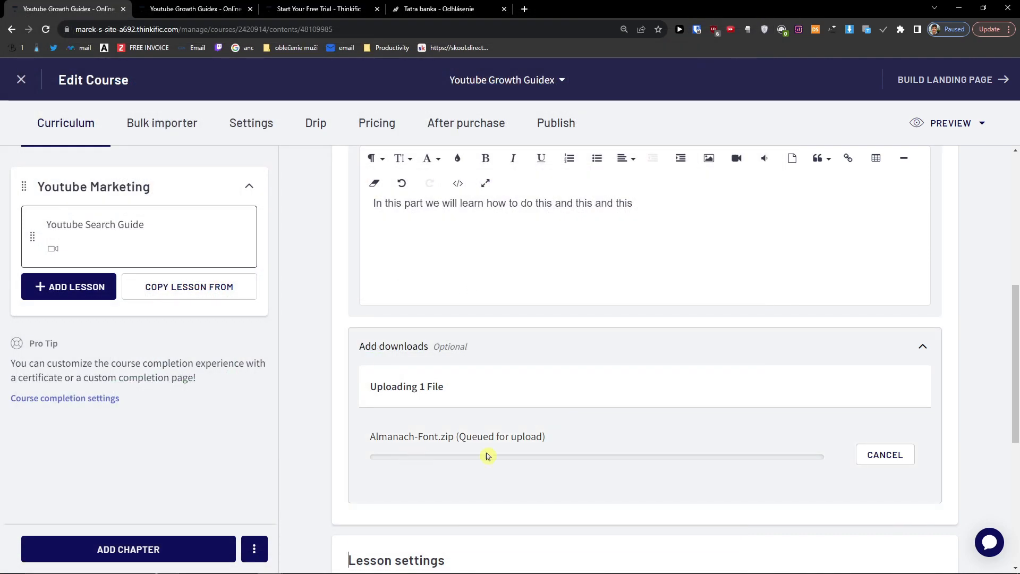
Read the hints on the free preview and prerequisite options and enable discussions for the lesson.
{"action": "scroll", "coordinate": [336, 433], "scroll_direction": "down", "scroll_amount": 4}
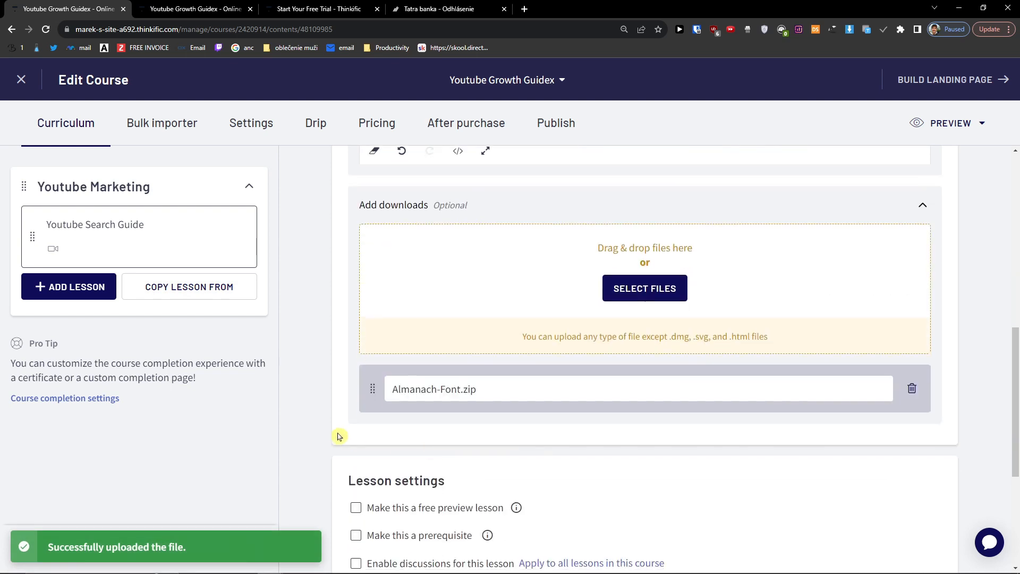
{"action": "scroll", "coordinate": [336, 436], "scroll_direction": "down", "scroll_amount": 3}
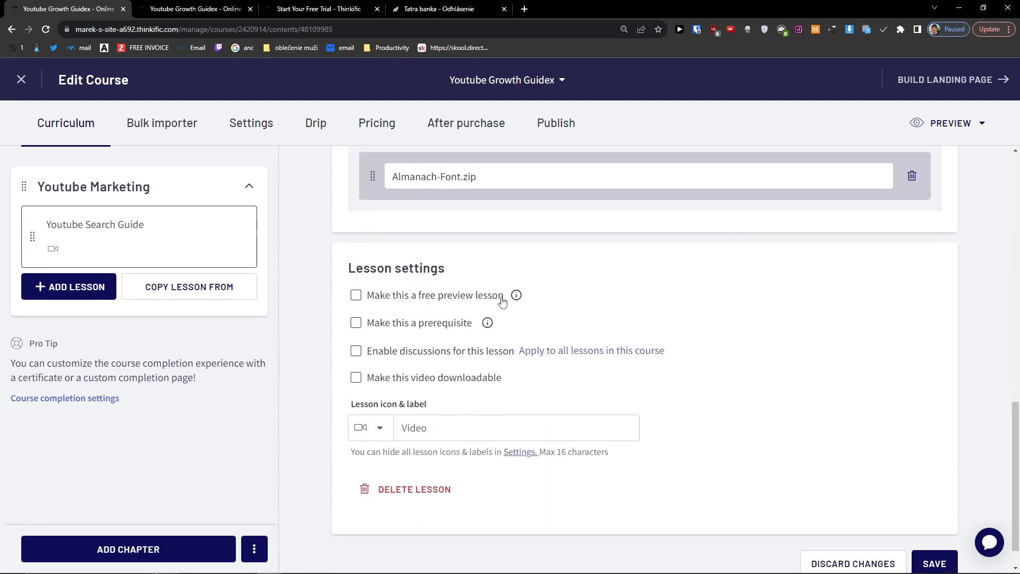
{"action": "mouse_move", "coordinate": [515, 300]}
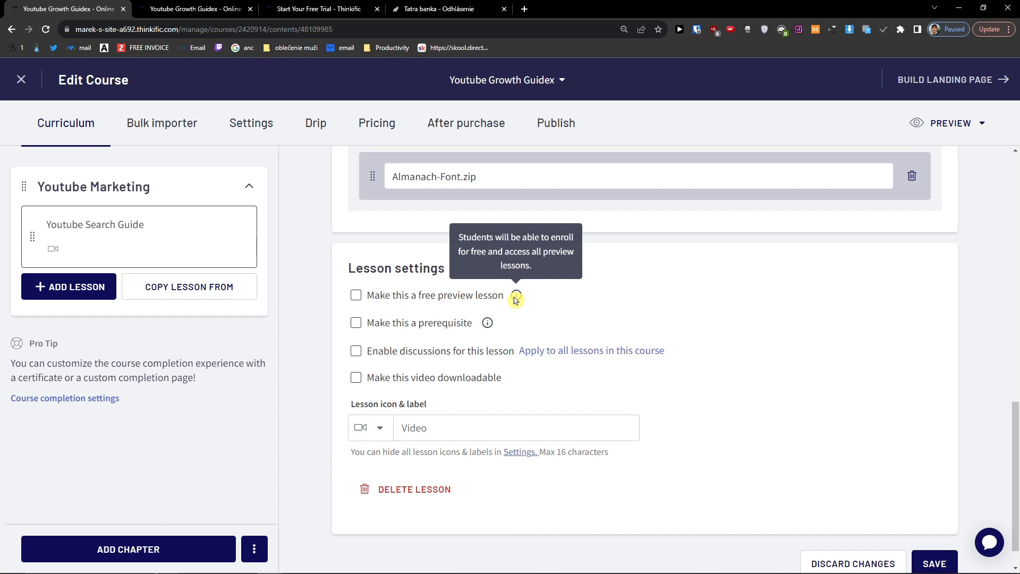
{"action": "mouse_move", "coordinate": [487, 325]}
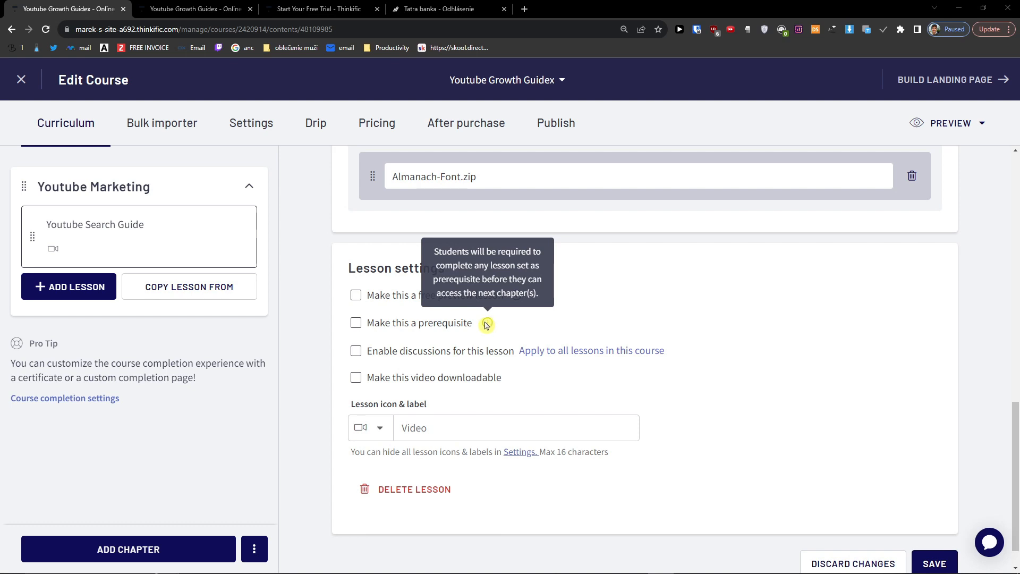
{"action": "left_click", "coordinate": [356, 351]}
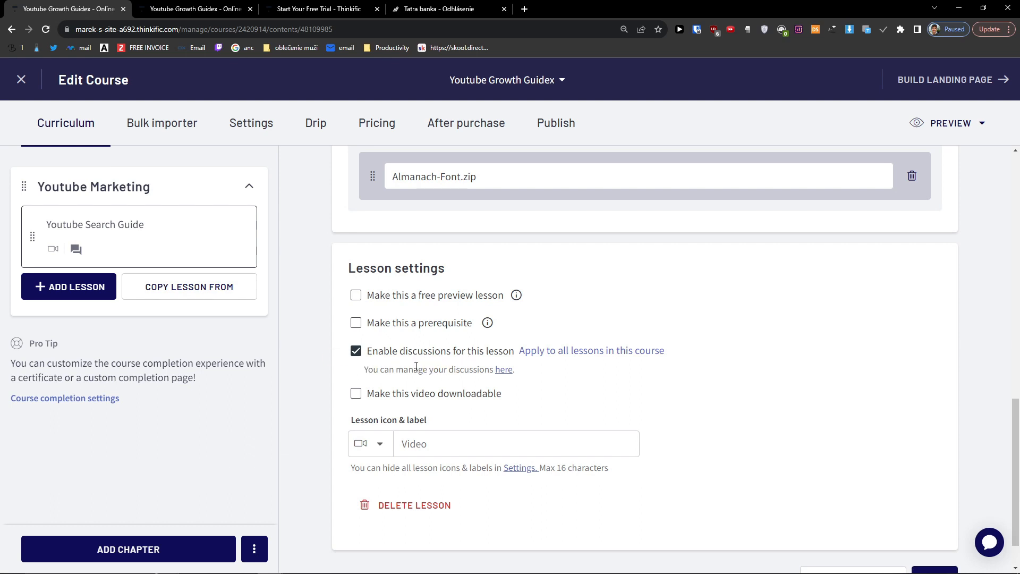
{"action": "left_click", "coordinate": [360, 398]}
{"action": "left_click", "coordinate": [366, 397]}
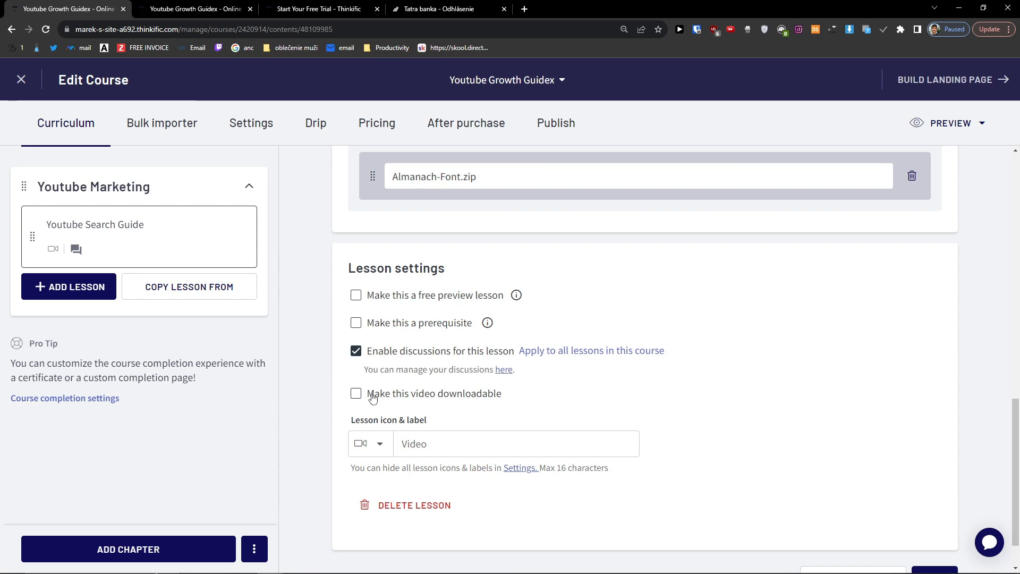
Save the video lesson and preview the course as an enrolled student.
{"action": "scroll", "coordinate": [471, 439], "scroll_direction": "down", "scroll_amount": 1}
{"action": "left_click", "coordinate": [936, 527]}
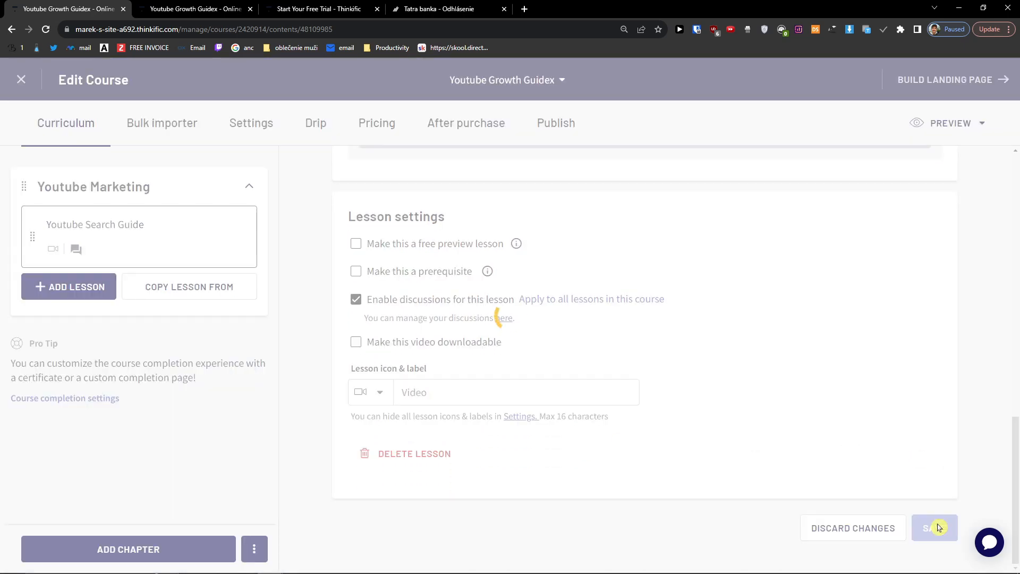
{"action": "scroll", "coordinate": [933, 390], "scroll_direction": "up", "scroll_amount": 6}
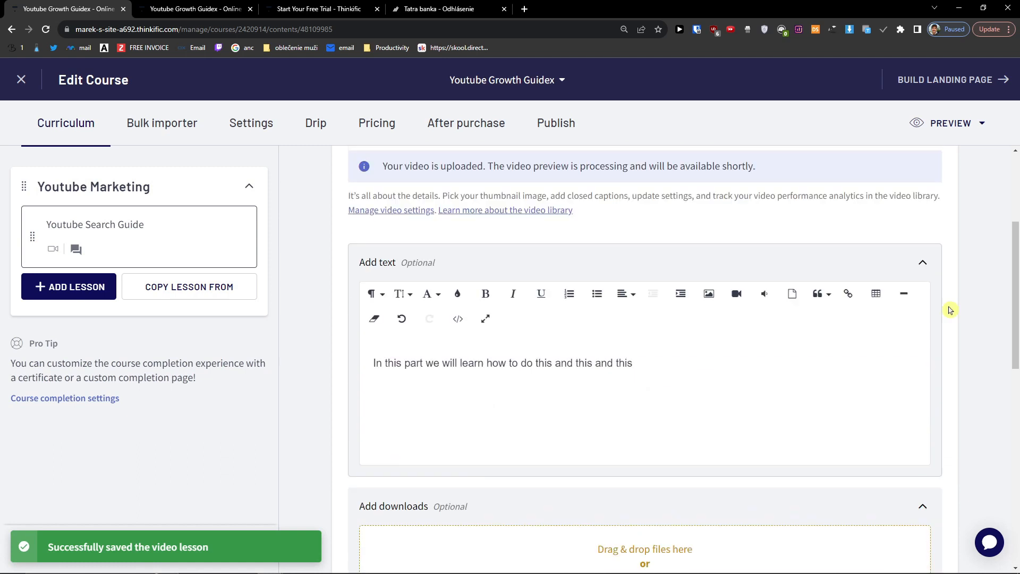
{"action": "left_click", "coordinate": [951, 123]}
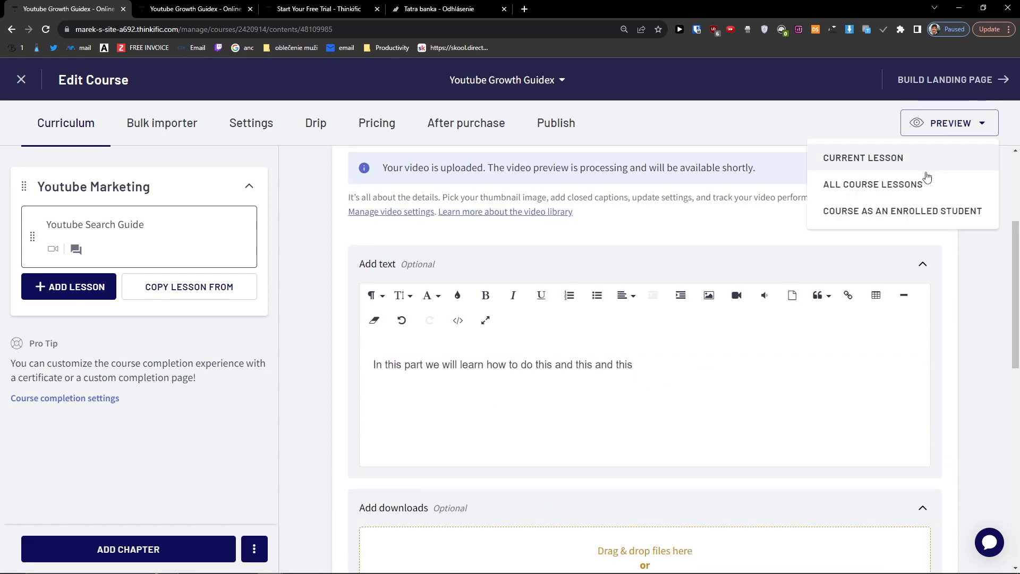
{"action": "left_click", "coordinate": [912, 212]}
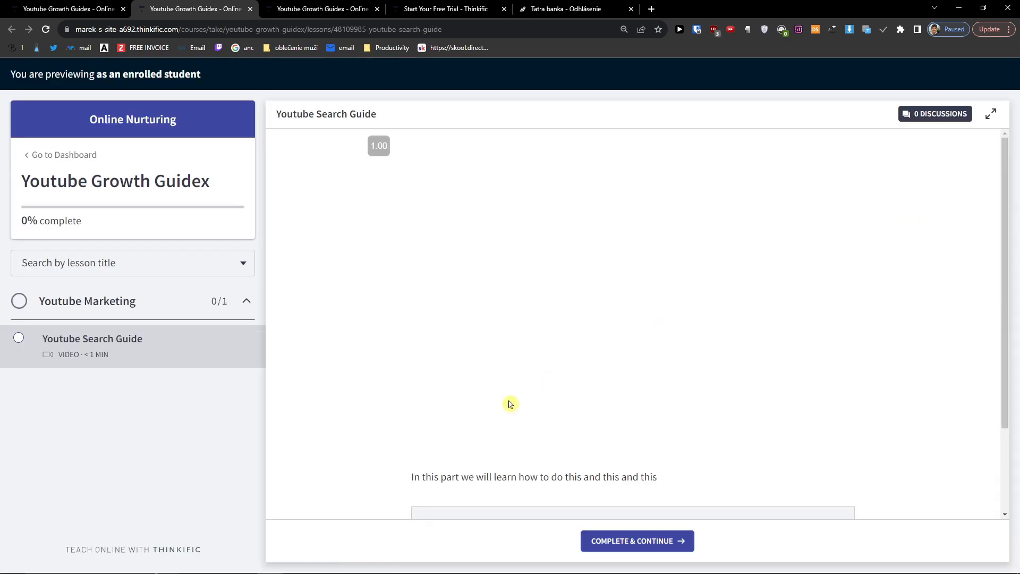
Examine the lesson's text, download and discussions panel in the student preview, then close the discussions.
{"action": "scroll", "coordinate": [466, 348], "scroll_direction": "down", "scroll_amount": 2}
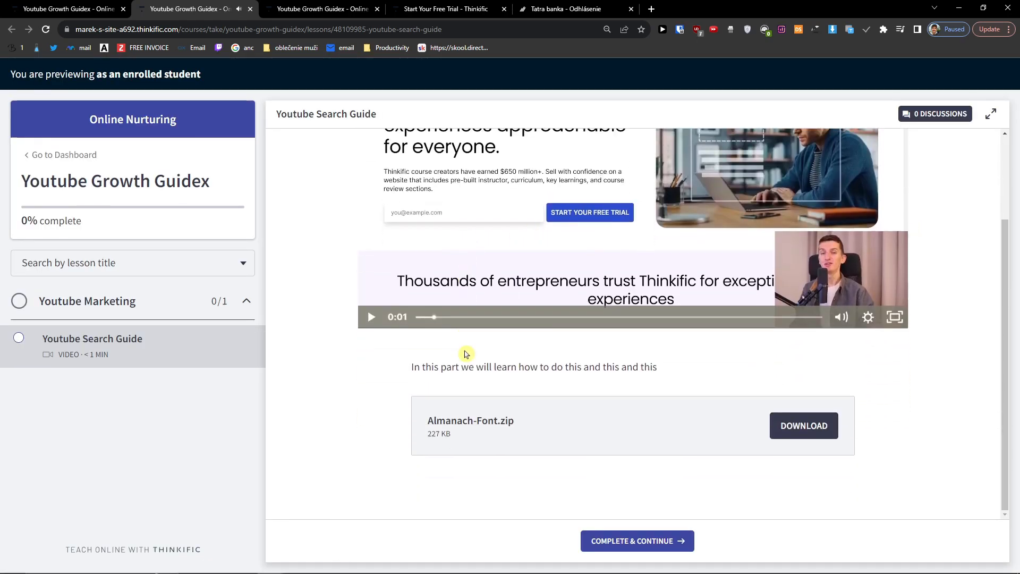
{"action": "left_click_drag", "start_coordinate": [372, 365], "coordinate": [541, 453]}
{"action": "scroll", "coordinate": [578, 436], "scroll_direction": "up", "scroll_amount": 2}
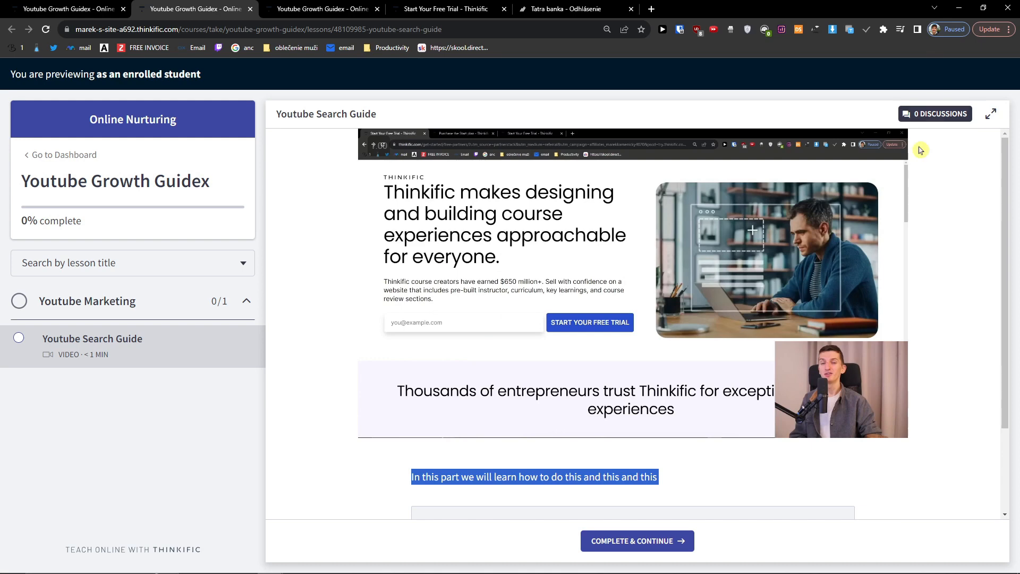
{"action": "scroll", "coordinate": [919, 149], "scroll_direction": "down", "scroll_amount": 2}
{"action": "left_click", "coordinate": [936, 115]}
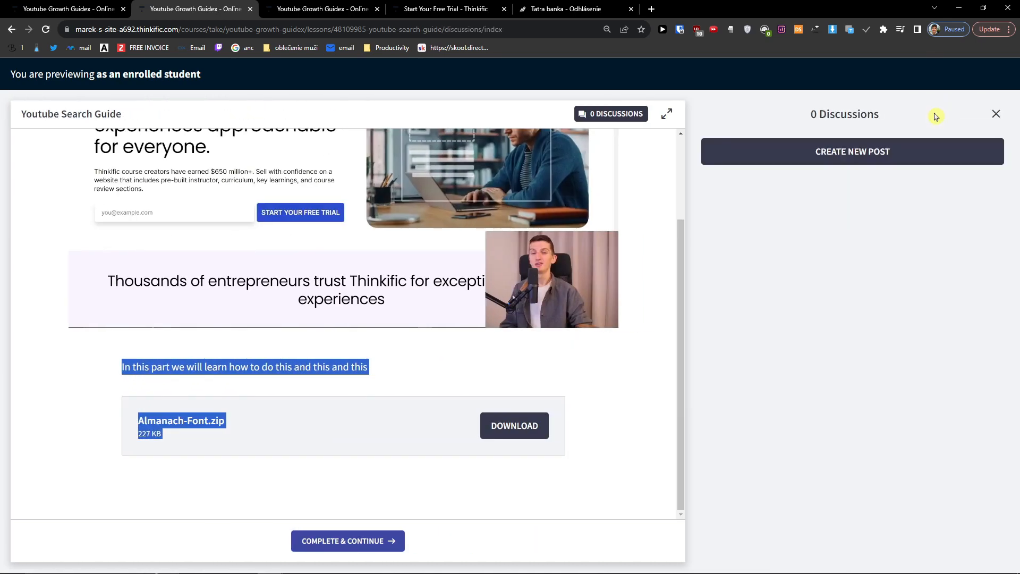
{"action": "left_click", "coordinate": [994, 116]}
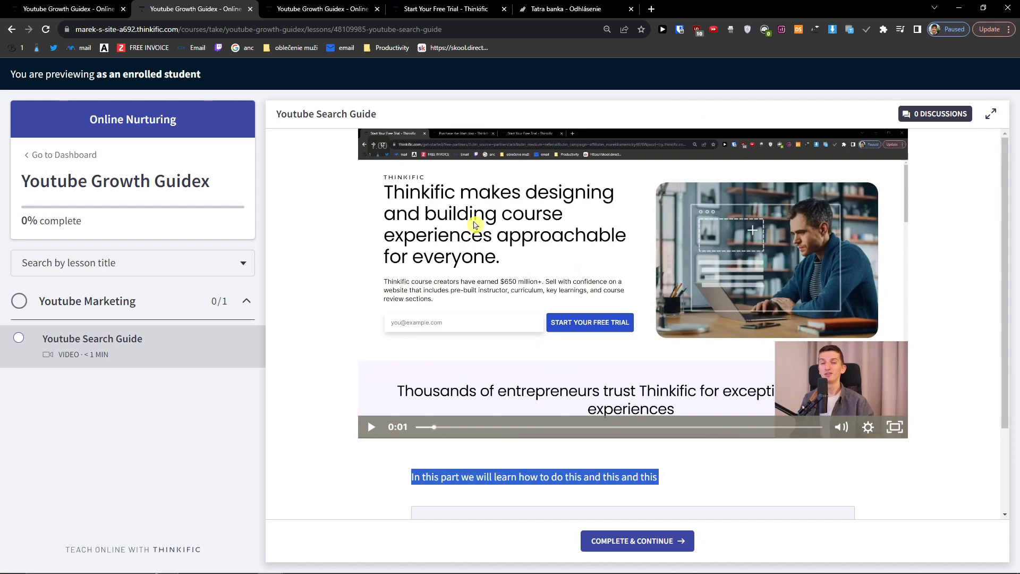
Return to the course editor and add a PDF lesson to the Youtube Marketing chapter.
{"action": "left_click", "coordinate": [82, 6]}
{"action": "left_click", "coordinate": [84, 291]}
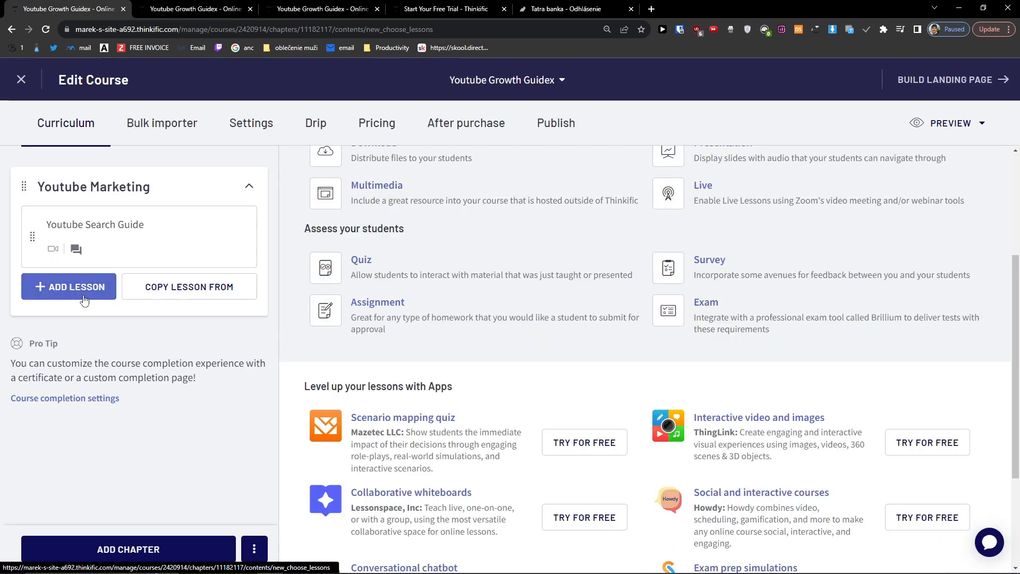
{"action": "scroll", "coordinate": [523, 350], "scroll_direction": "up", "scroll_amount": 1}
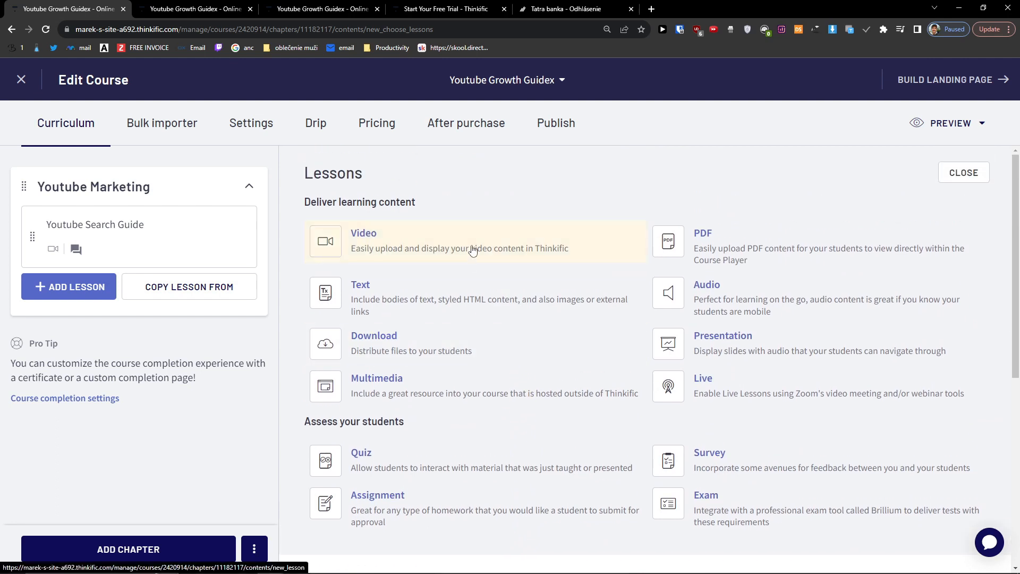
{"action": "left_click", "coordinate": [793, 249]}
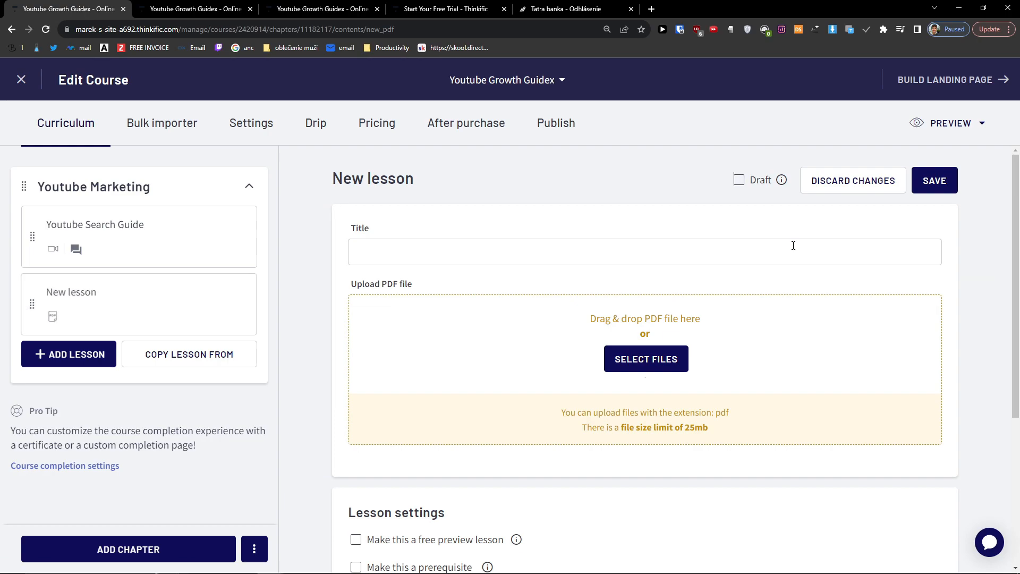
Upload the Nájomca_ PDF from the Desktop folder into the new lesson.
{"action": "left_click", "coordinate": [615, 360]}
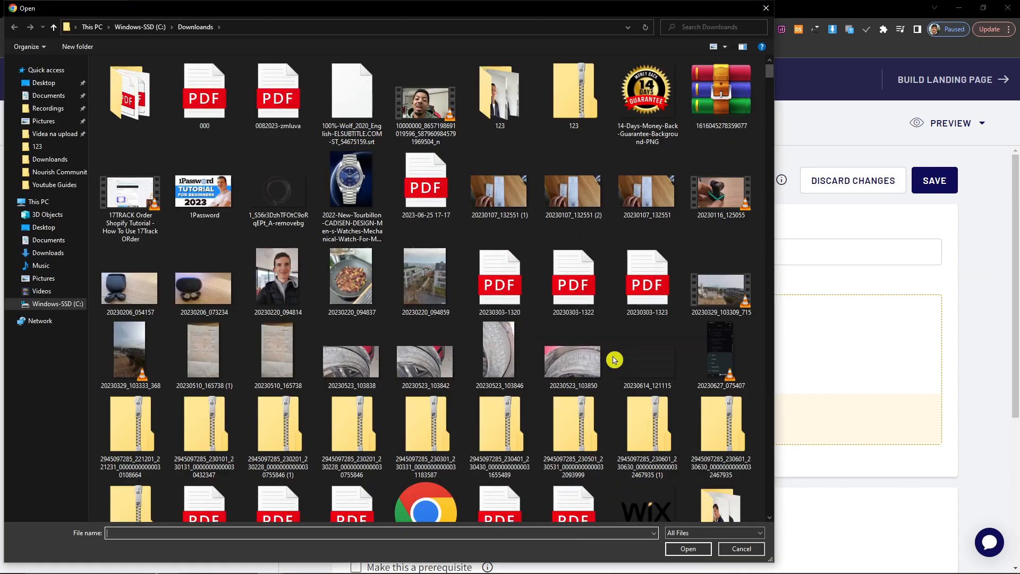
{"action": "scroll", "coordinate": [615, 360], "scroll_direction": "down", "scroll_amount": 15}
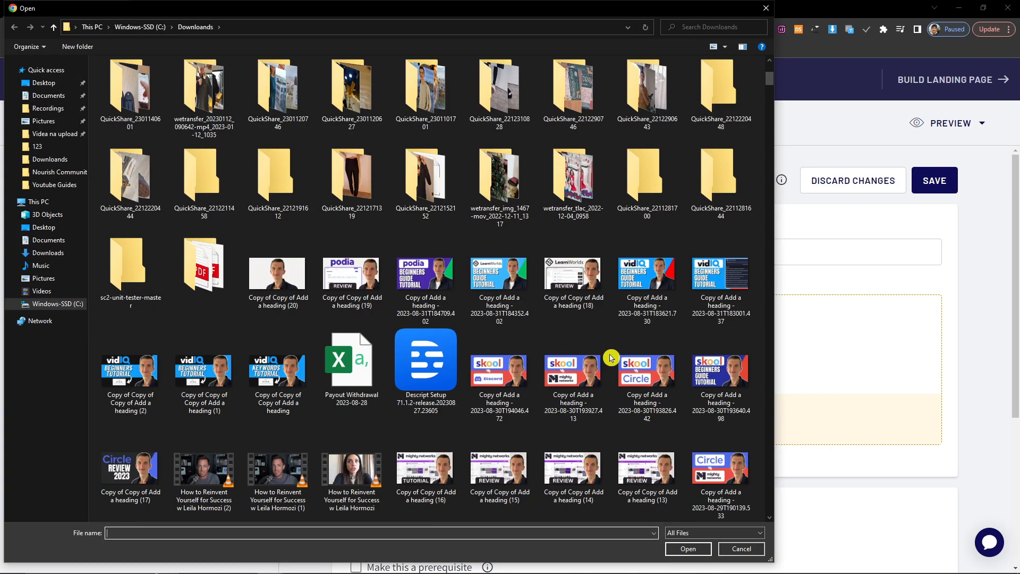
{"action": "scroll", "coordinate": [611, 357], "scroll_direction": "up", "scroll_amount": 5}
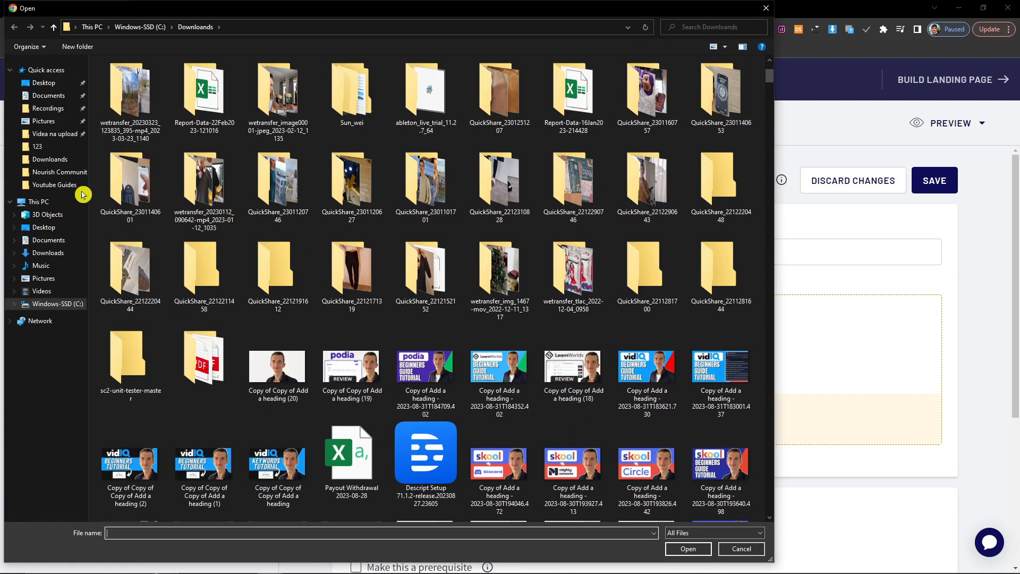
{"action": "left_click", "coordinate": [53, 85]}
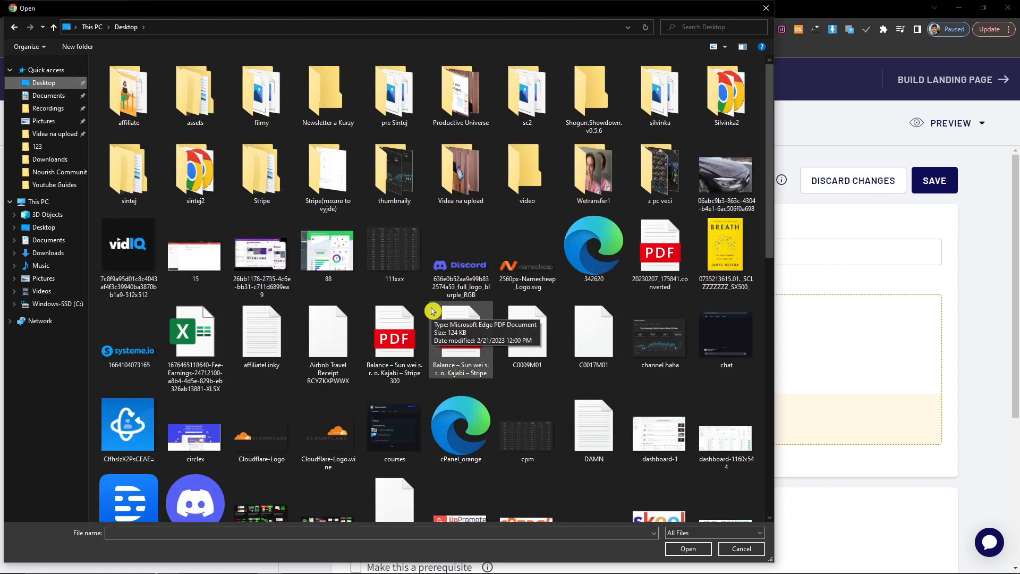
{"action": "scroll", "coordinate": [431, 310], "scroll_direction": "down", "scroll_amount": 5}
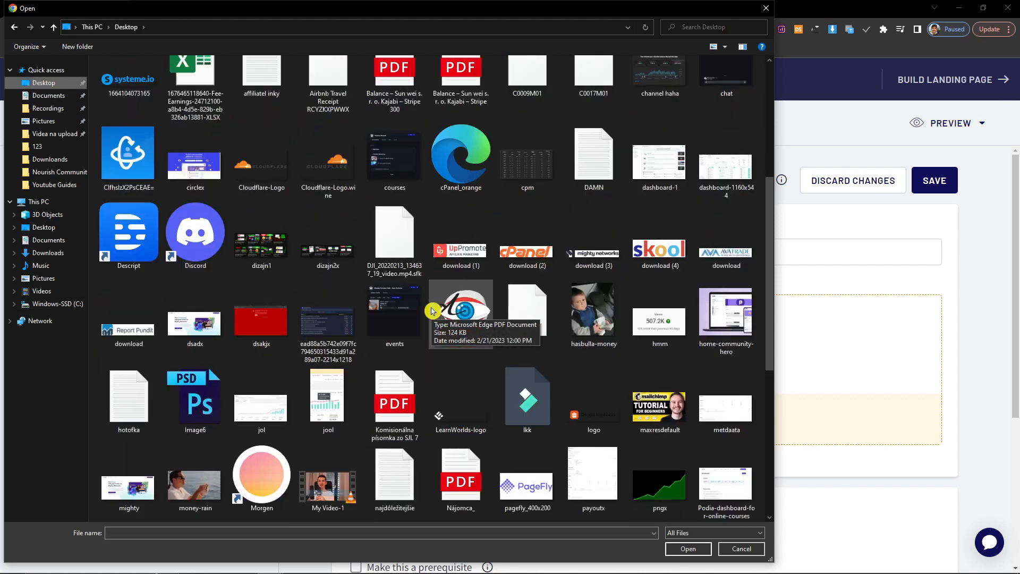
{"action": "double_click", "coordinate": [448, 476]}
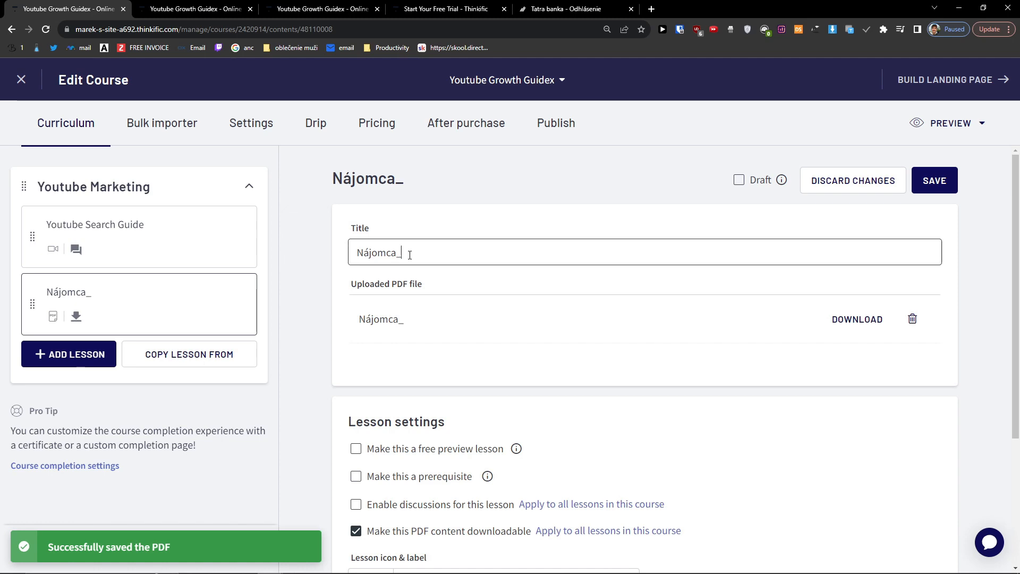
Title the PDF lesson "PDF File" and save it.
{"action": "triple_click", "coordinate": [410, 254]}
{"action": "type", "text": "PDF File"}
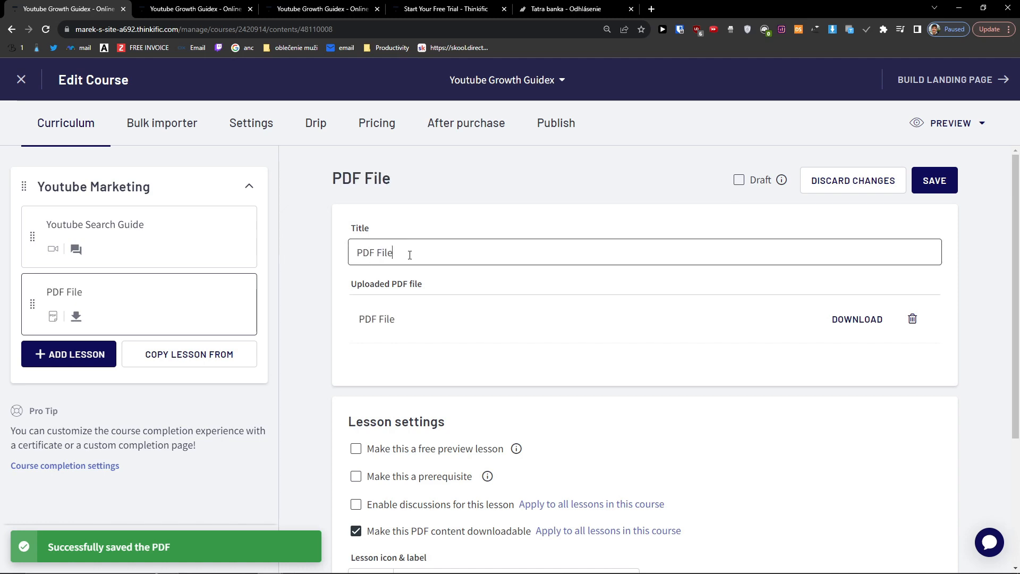
{"action": "scroll", "coordinate": [318, 396], "scroll_direction": "down", "scroll_amount": 3}
{"action": "scroll", "coordinate": [903, 513], "scroll_direction": "up", "scroll_amount": 4}
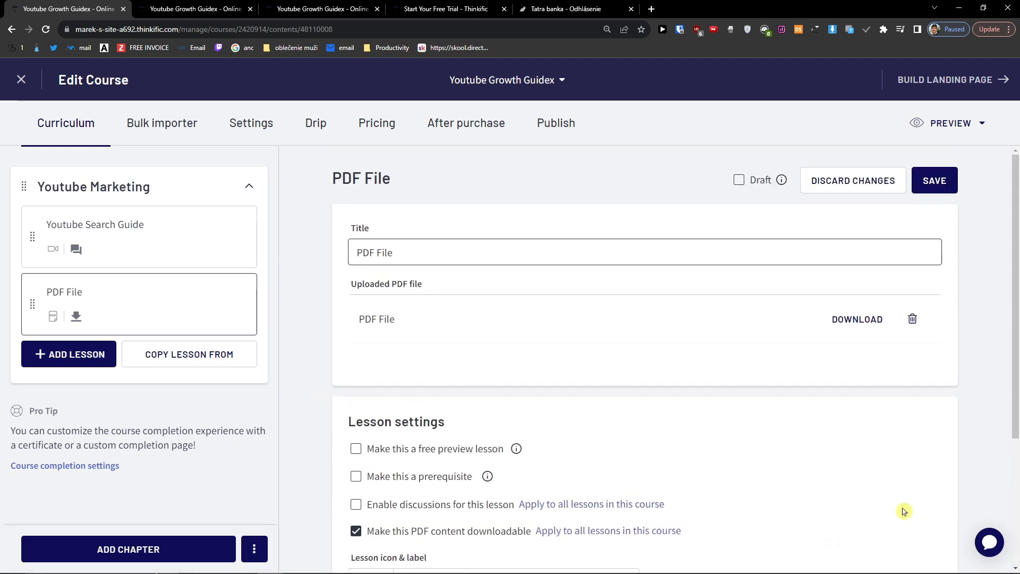
{"action": "left_click", "coordinate": [950, 187]}
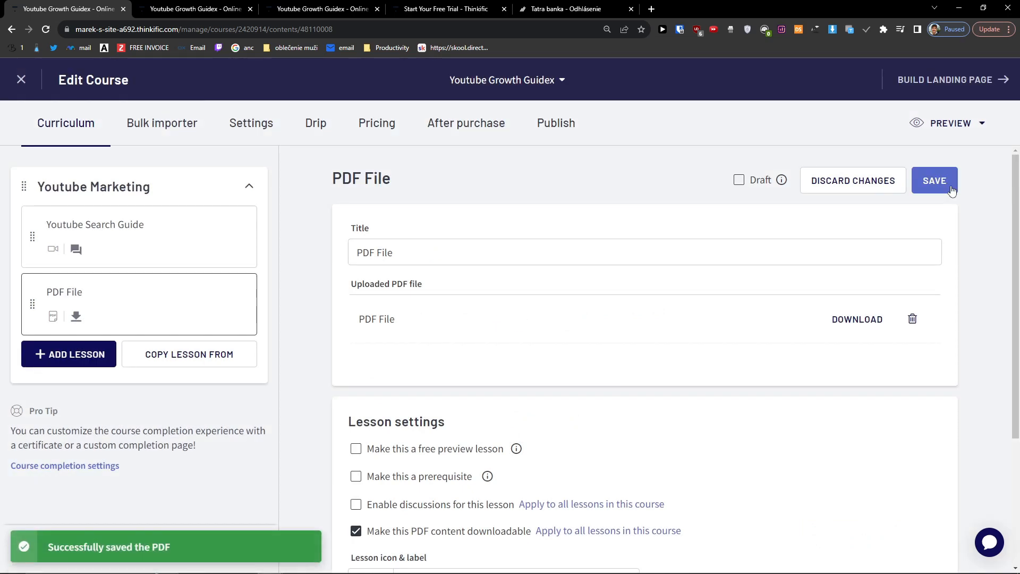
Add a quiz lesson to the Youtube Marketing chapter and title it "How To Grow On Youtube Quiz".
{"action": "left_click", "coordinate": [52, 361]}
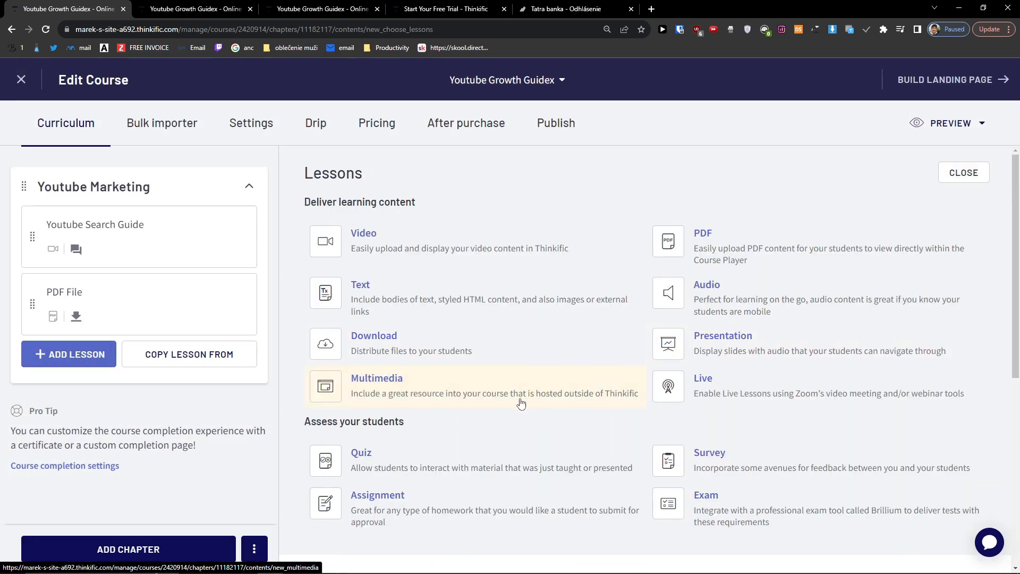
{"action": "scroll", "coordinate": [509, 402], "scroll_direction": "down", "scroll_amount": 1}
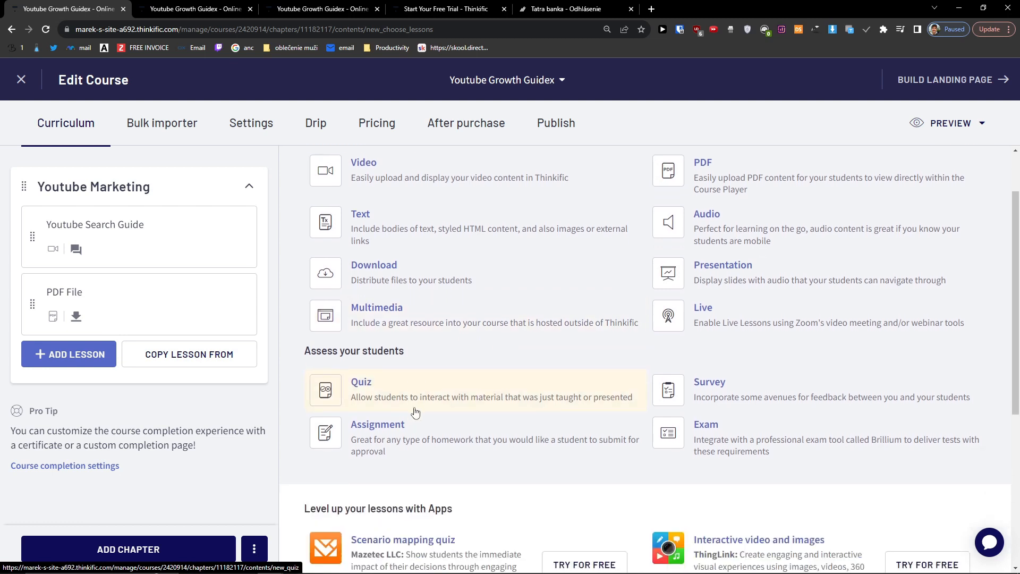
{"action": "left_click", "coordinate": [467, 389]}
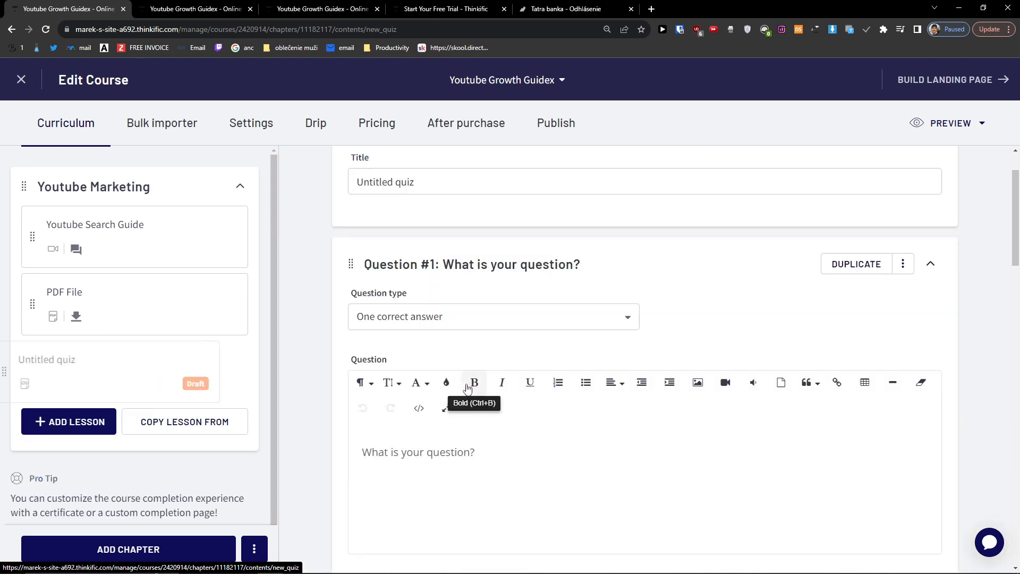
{"action": "triple_click", "coordinate": [448, 189]}
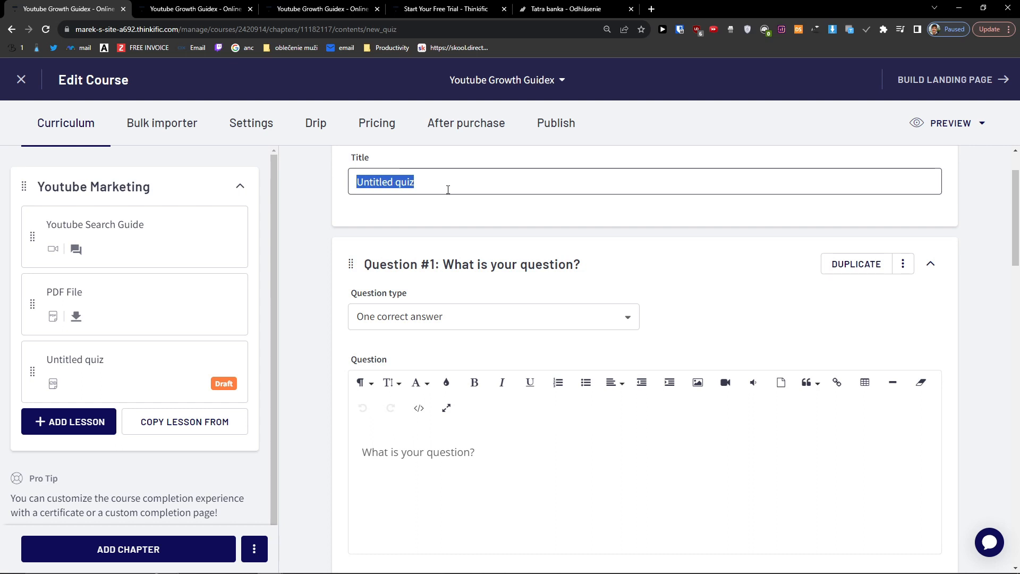
{"action": "type", "text": "How To Grow On Youtube Q"}
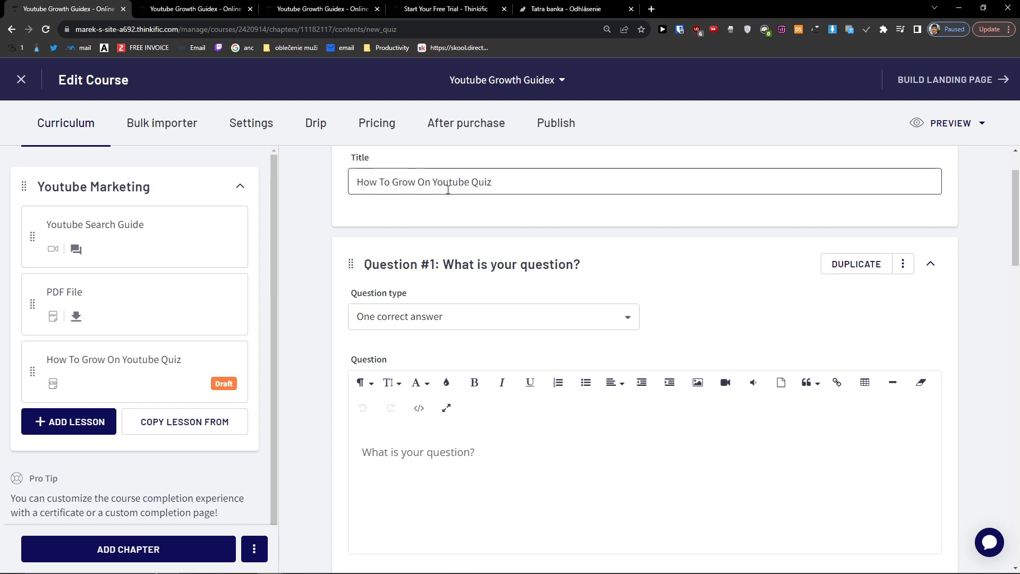
Choose one correct answer as the first question's type and enter "How To Get More Views" as its text.
{"action": "scroll", "coordinate": [321, 296], "scroll_direction": "down", "scroll_amount": 2}
{"action": "left_click", "coordinate": [394, 247]}
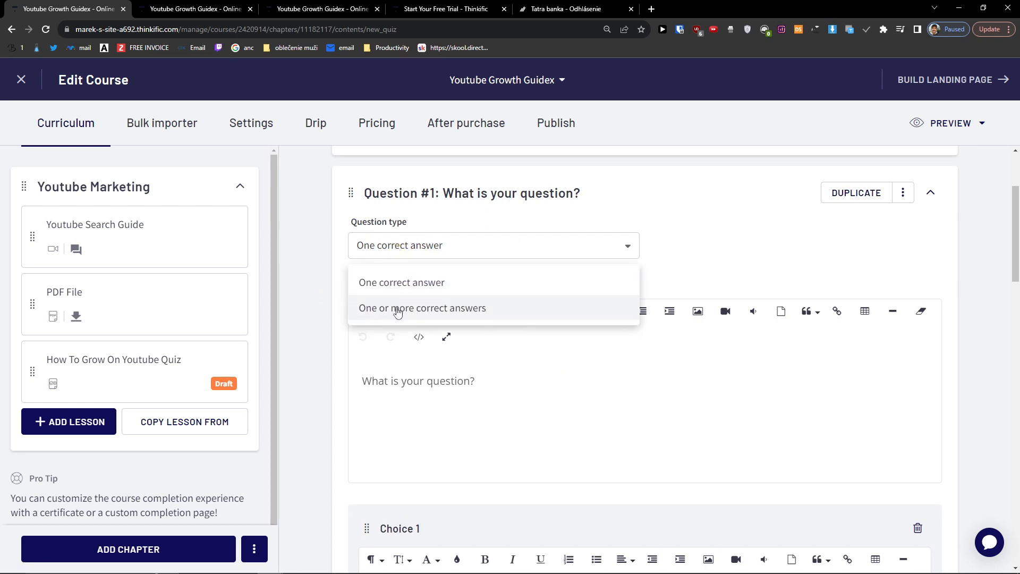
{"action": "left_click", "coordinate": [408, 285]}
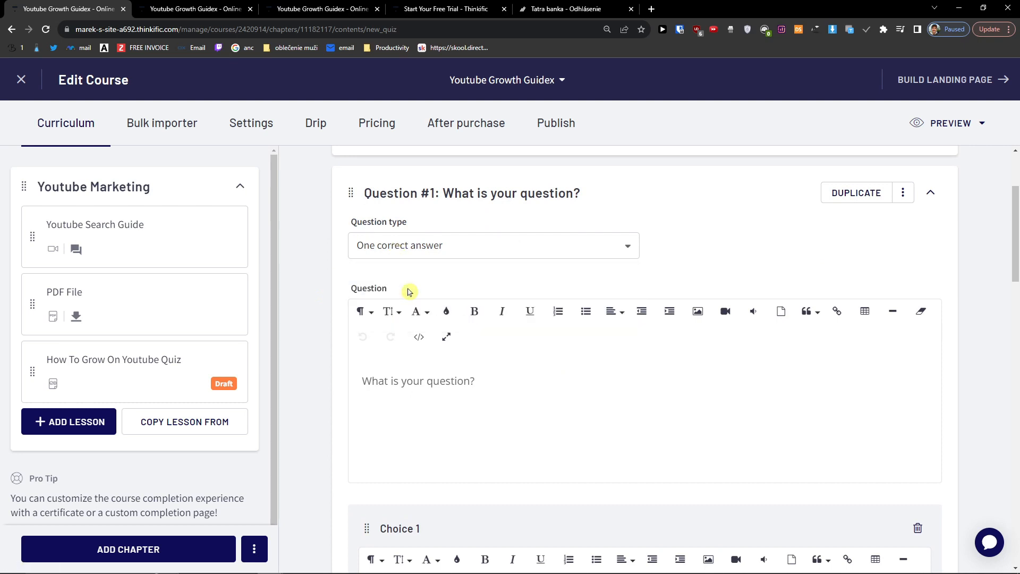
{"action": "scroll", "coordinate": [489, 394], "scroll_direction": "down", "scroll_amount": 4}
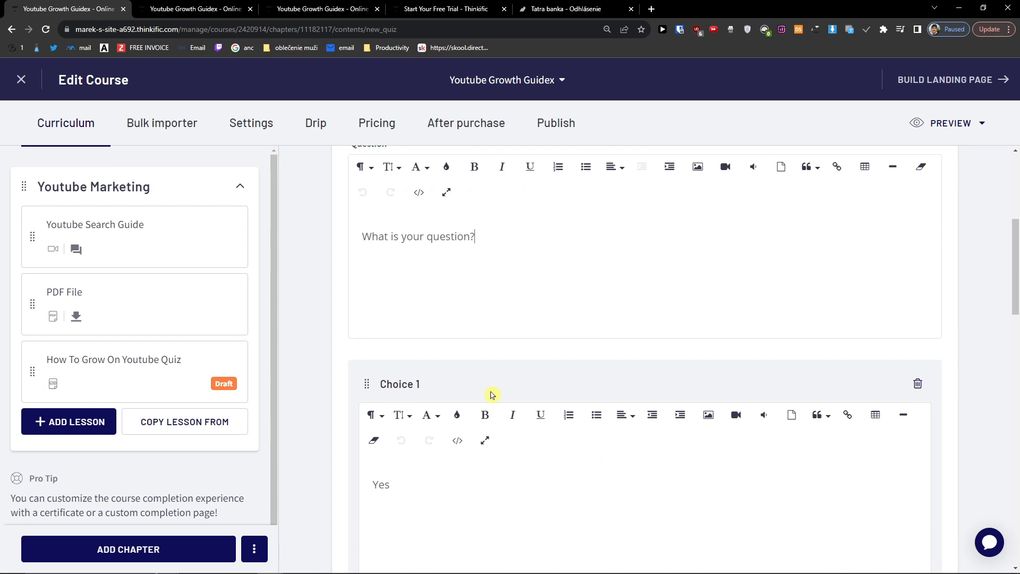
{"action": "key", "text": "ctrl+minus"}
{"action": "scroll", "coordinate": [492, 392], "scroll_direction": "up", "scroll_amount": 4}
{"action": "left_click_drag", "start_coordinate": [478, 368], "coordinate": [344, 367]}
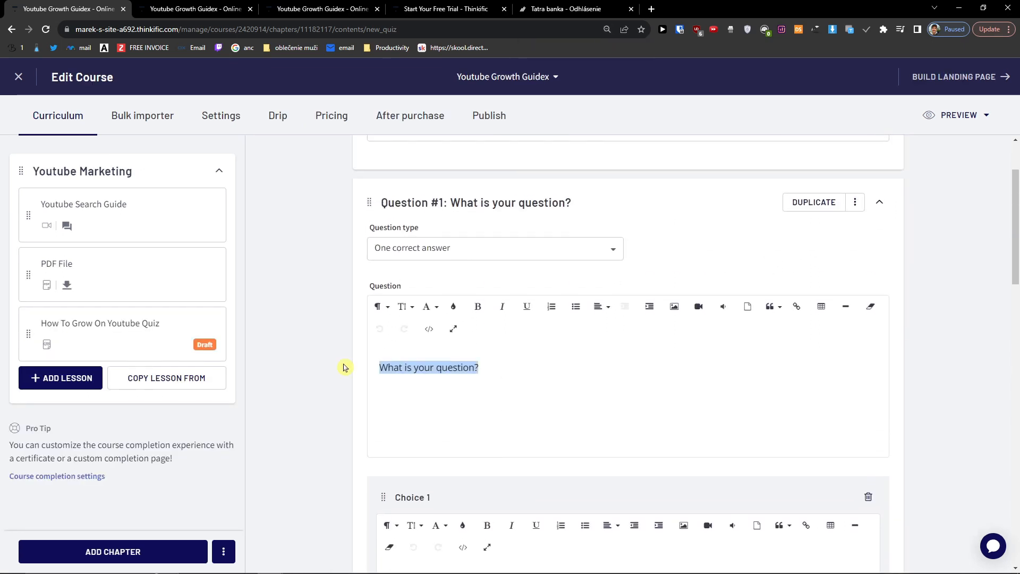
{"action": "type", "text": "How To Get More Views"}
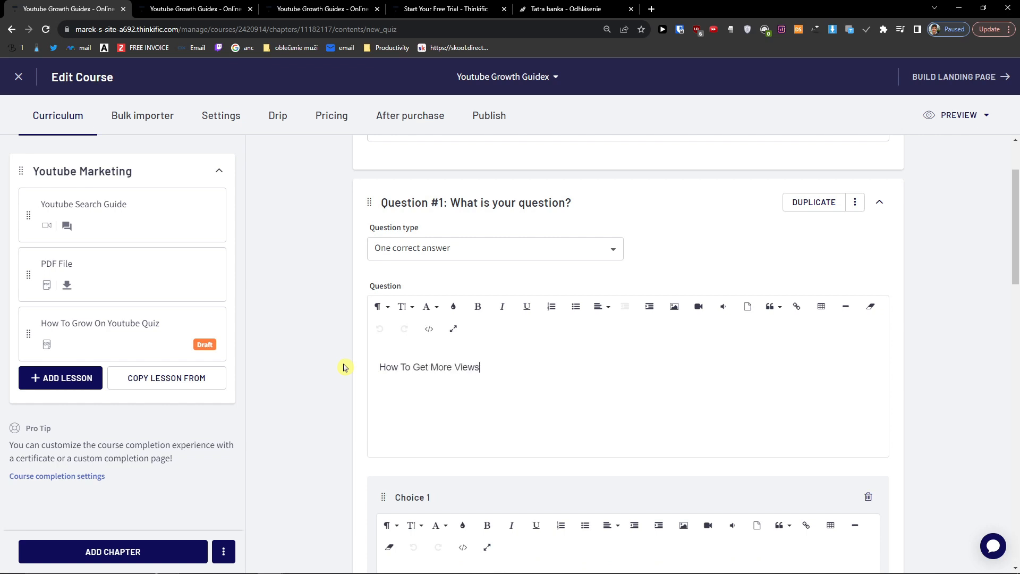
Enter "Upload Videos" as choice 1, keeping it the correct answer, and "Sleep" as choice 2.
{"action": "scroll", "coordinate": [344, 367], "scroll_direction": "down", "scroll_amount": 5}
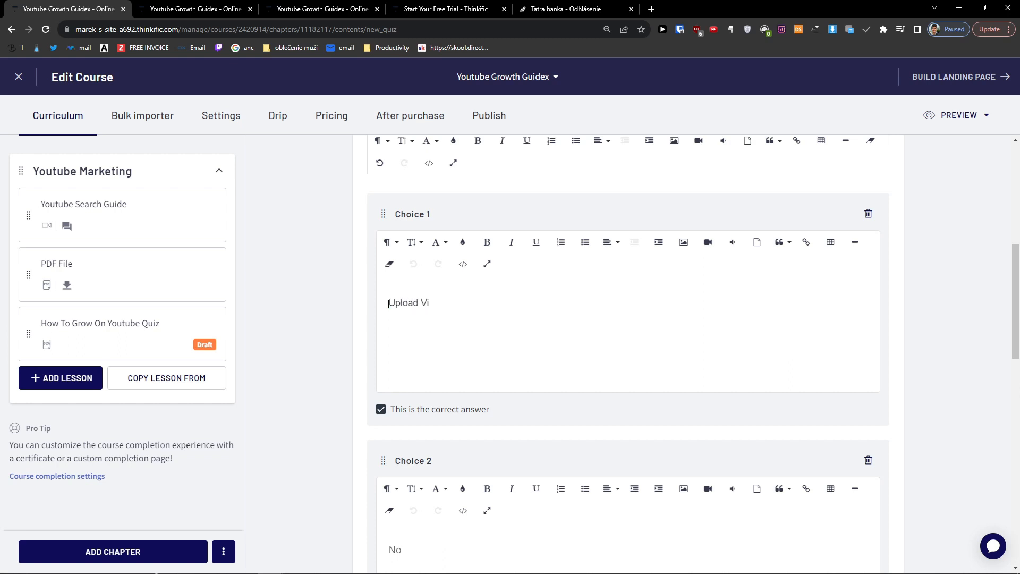
{"action": "scroll", "coordinate": [391, 334], "scroll_direction": "down", "scroll_amount": 4}
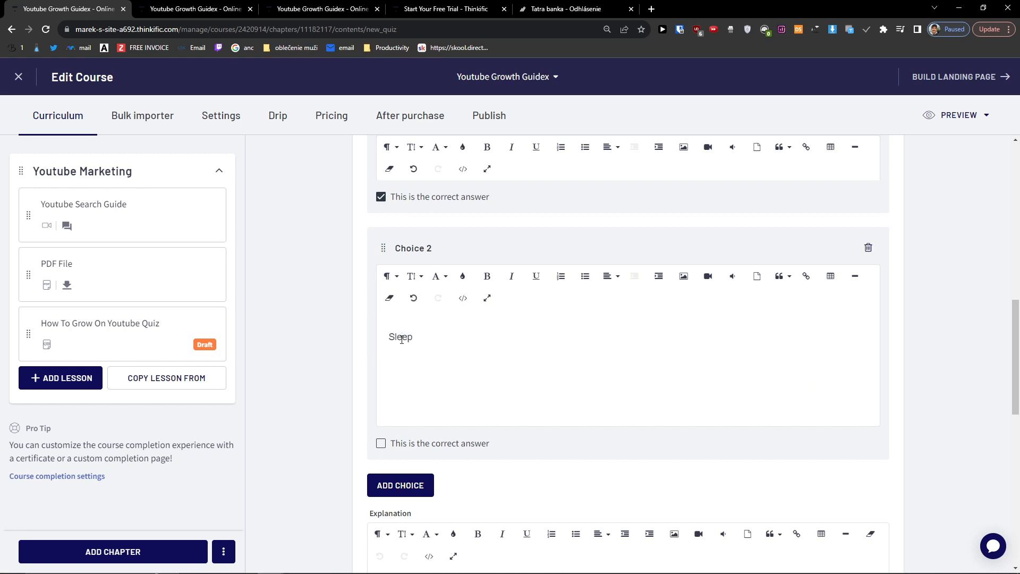
{"action": "scroll", "coordinate": [398, 340], "scroll_direction": "up", "scroll_amount": 3}
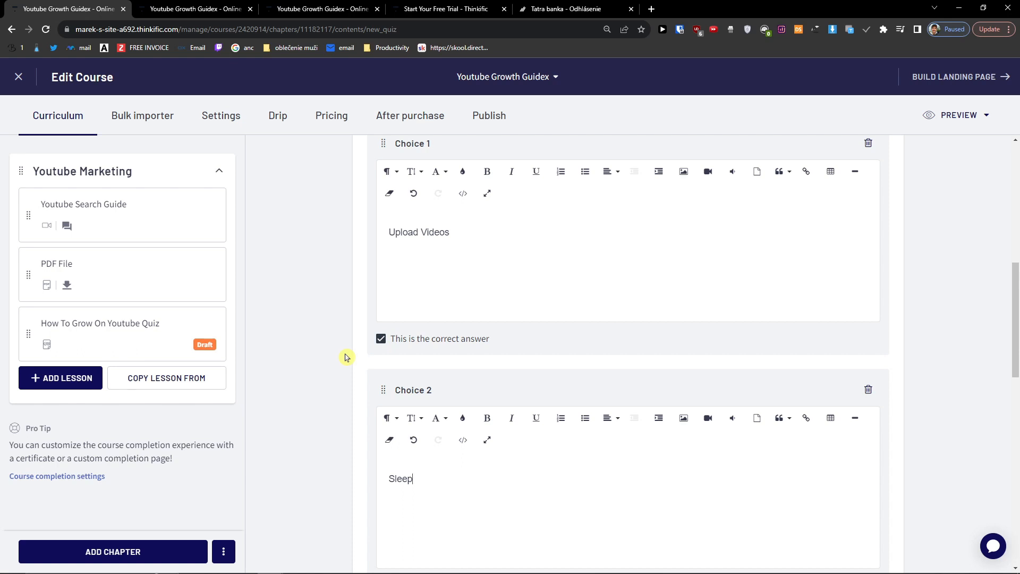
Examine the quiz's explanation field, the options for adding or importing questions, and the lesson settings.
{"action": "scroll", "coordinate": [345, 357], "scroll_direction": "down", "scroll_amount": 8}
{"action": "scroll", "coordinate": [425, 351], "scroll_direction": "up", "scroll_amount": 1}
{"action": "scroll", "coordinate": [429, 353], "scroll_direction": "up", "scroll_amount": 1}
{"action": "scroll", "coordinate": [468, 294], "scroll_direction": "down", "scroll_amount": 2}
{"action": "scroll", "coordinate": [471, 316], "scroll_direction": "down", "scroll_amount": 3}
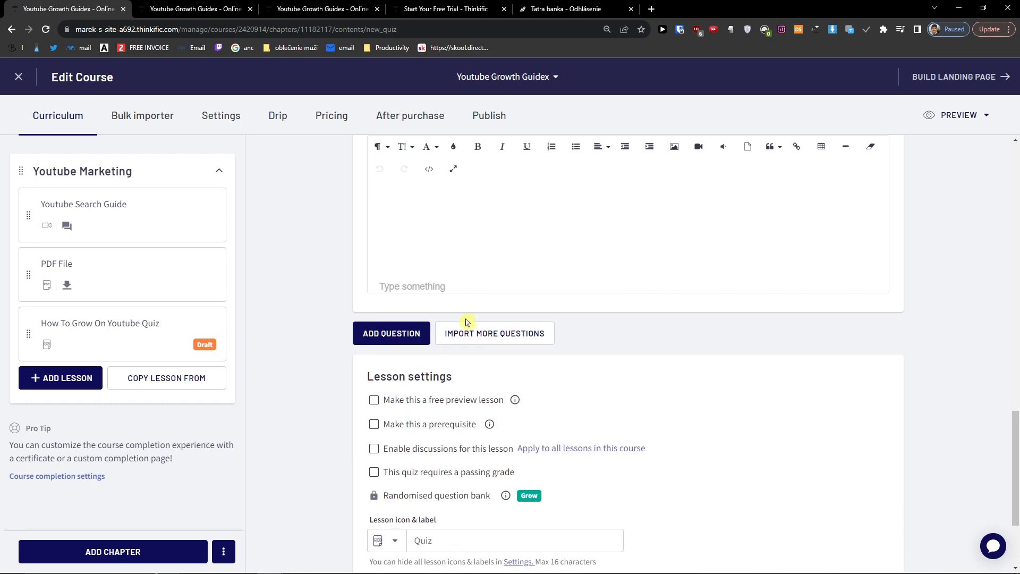
{"action": "scroll", "coordinate": [466, 322], "scroll_direction": "down", "scroll_amount": 1}
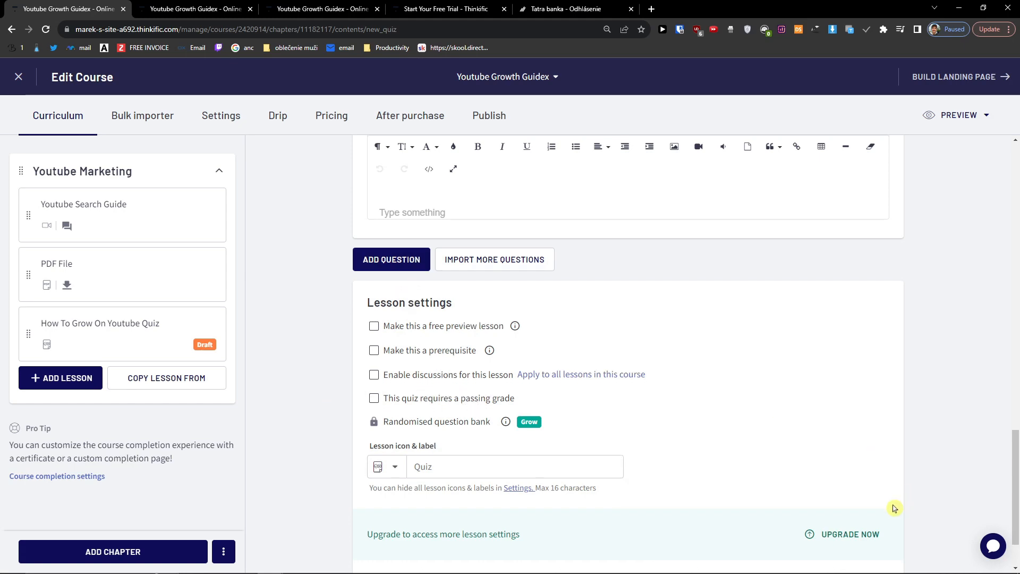
Save the quiz lesson and open a preview of the course as an enrolled student, closing it after checking the chapter.
{"action": "scroll", "coordinate": [895, 508], "scroll_direction": "down", "scroll_amount": 1}
{"action": "left_click", "coordinate": [883, 533]}
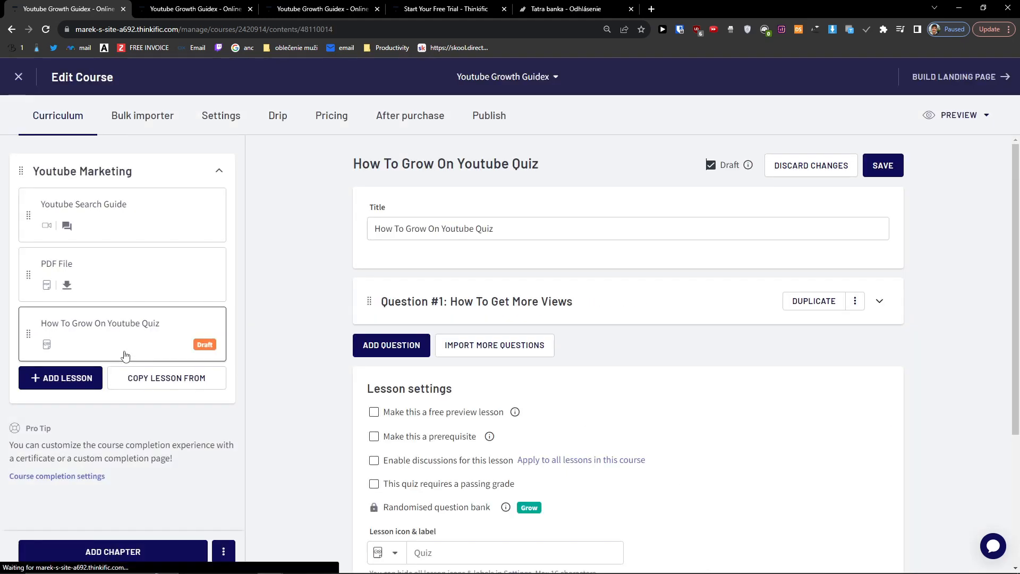
{"action": "left_click", "coordinate": [989, 116]}
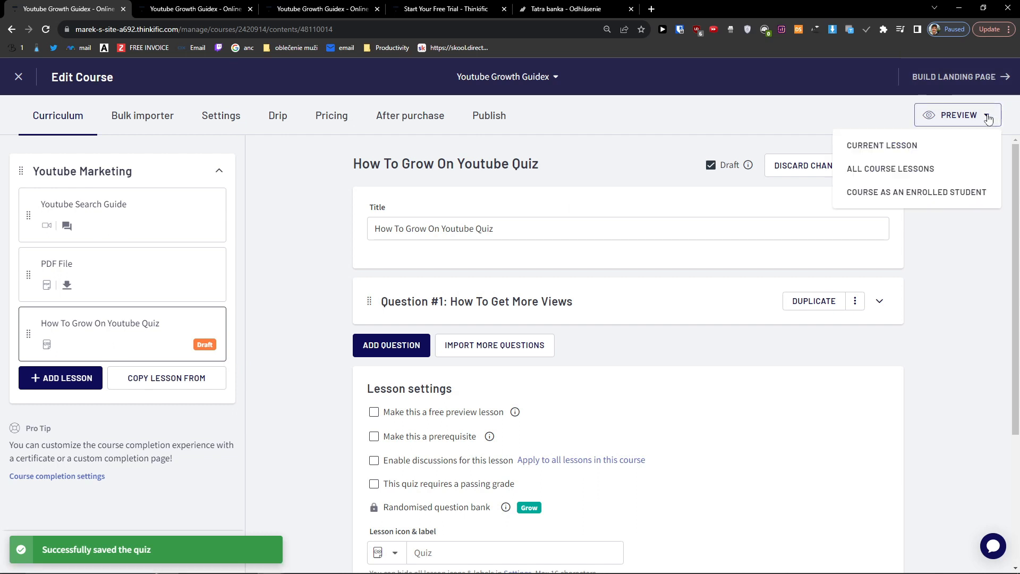
{"action": "left_click", "coordinate": [927, 195]}
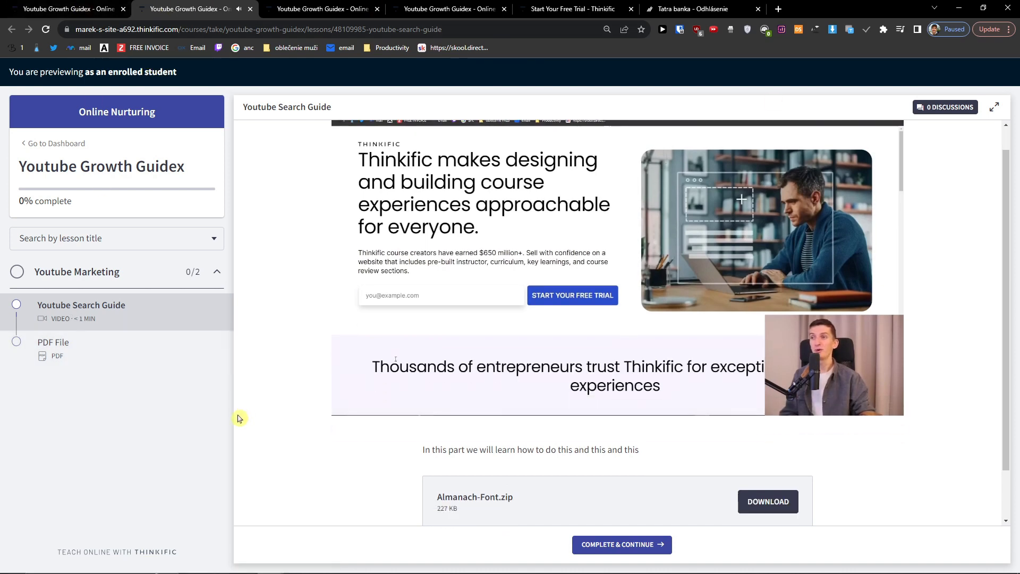
{"action": "left_click", "coordinate": [101, 272]}
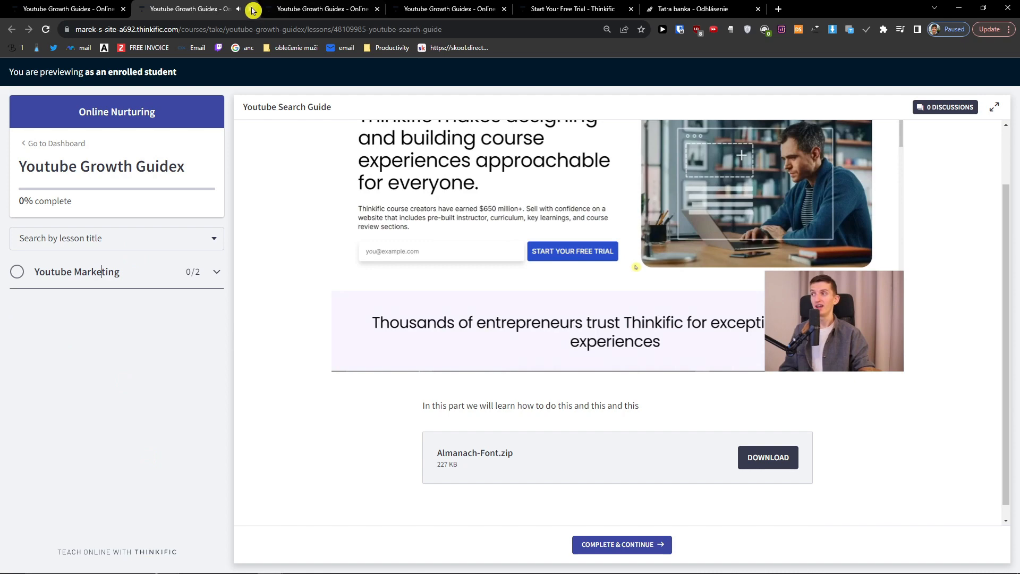
{"action": "left_click", "coordinate": [251, 9]}
Take the "How To Grow On Youtube Quiz" lesson out of draft status and save it.
{"action": "scroll", "coordinate": [321, 386], "scroll_direction": "down", "scroll_amount": 4}
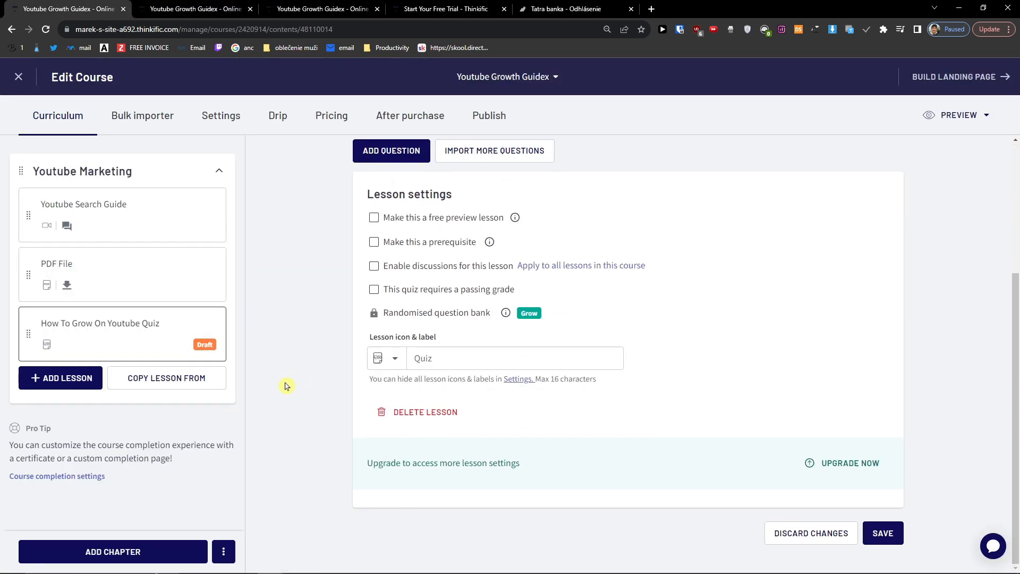
{"action": "scroll", "coordinate": [921, 534], "scroll_direction": "up", "scroll_amount": 4}
{"action": "left_click", "coordinate": [723, 169]}
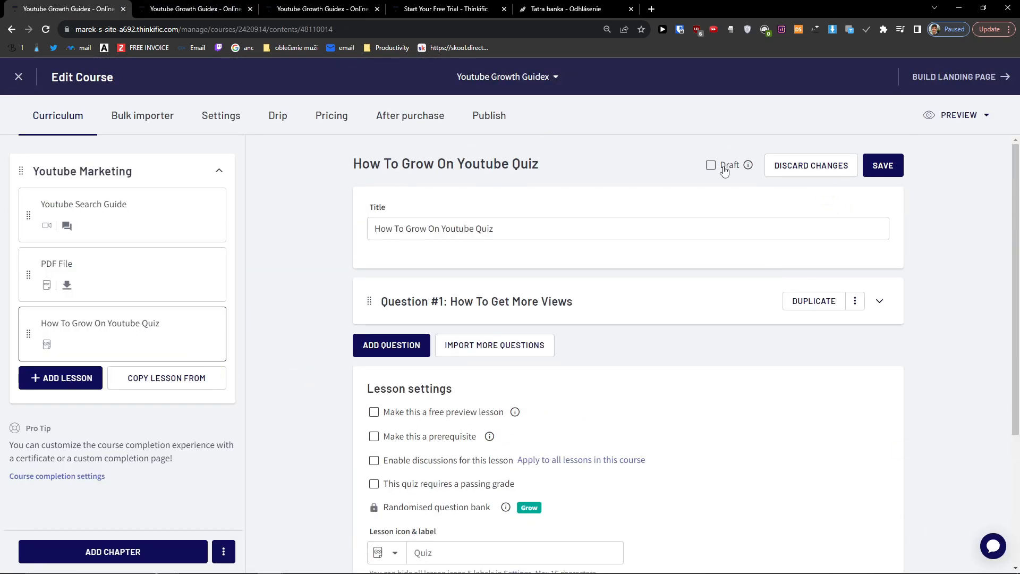
{"action": "left_click", "coordinate": [883, 165]}
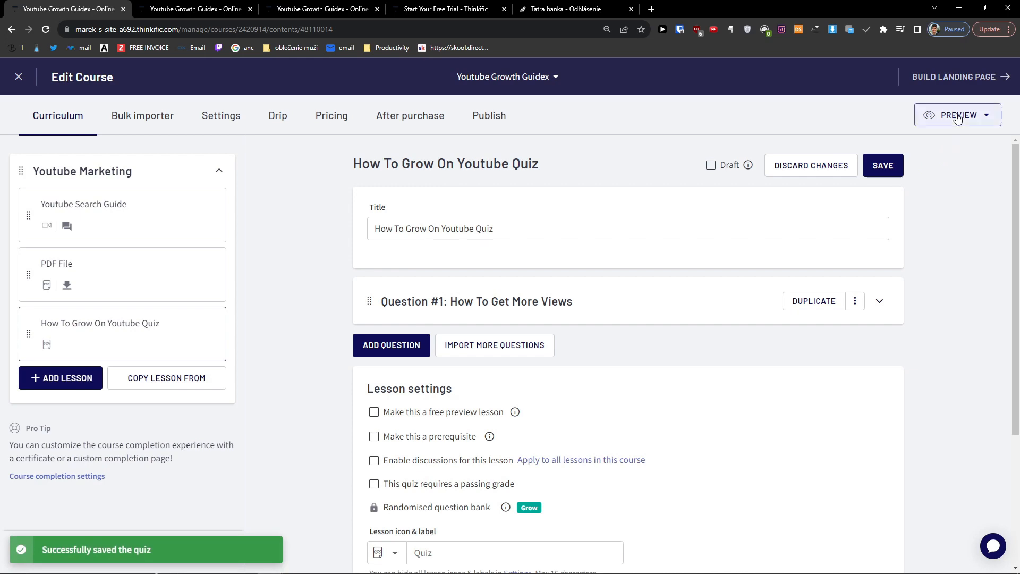
Preview the course as an enrolled student and test the quiz by answering its question with "Upload Videos".
{"action": "left_click", "coordinate": [957, 118]}
{"action": "left_click", "coordinate": [941, 192]}
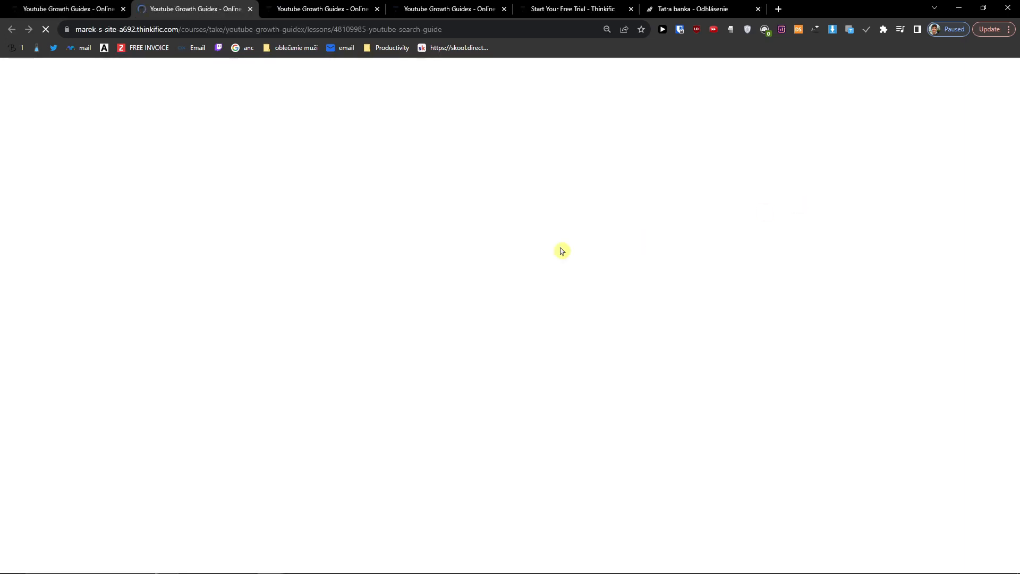
{"action": "scroll", "coordinate": [418, 260], "scroll_direction": "down", "scroll_amount": 1}
{"action": "left_click", "coordinate": [78, 381]}
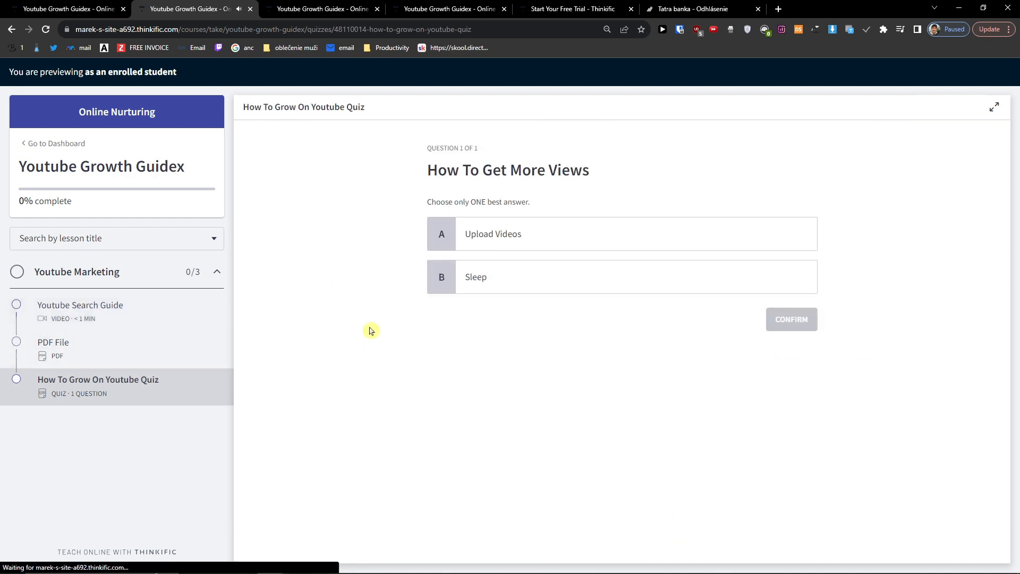
{"action": "left_click", "coordinate": [506, 244]}
{"action": "left_click", "coordinate": [779, 325]}
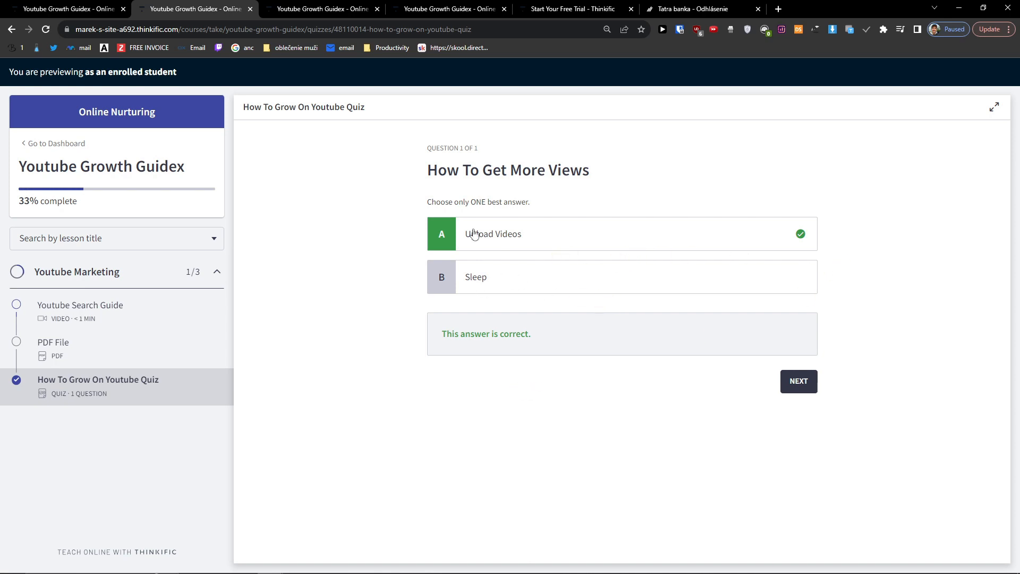
{"action": "left_click", "coordinate": [108, 5]}
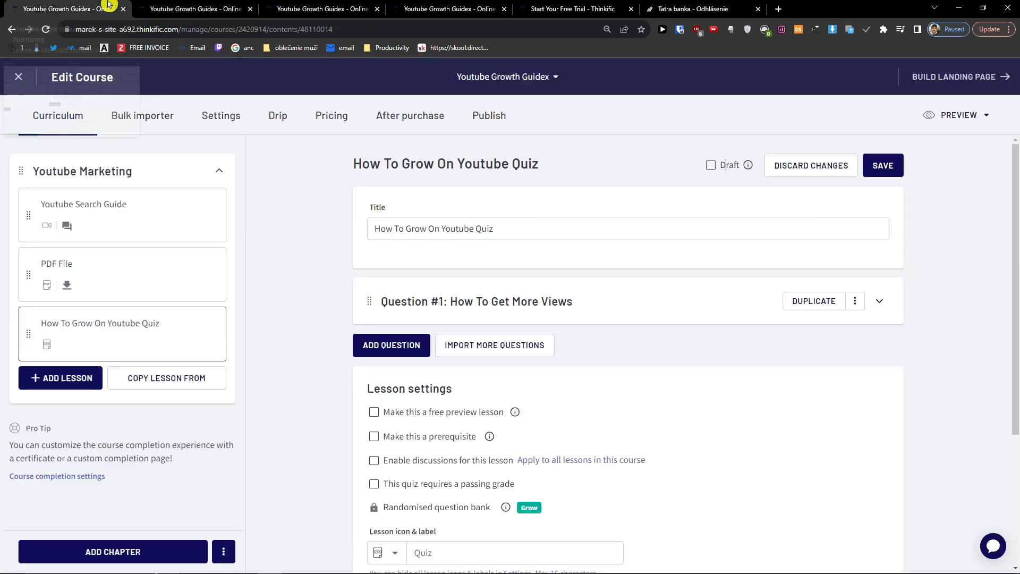
Examine the question editor of a new survey lesson, and check what the Exam lesson type offers.
{"action": "left_click", "coordinate": [61, 378]}
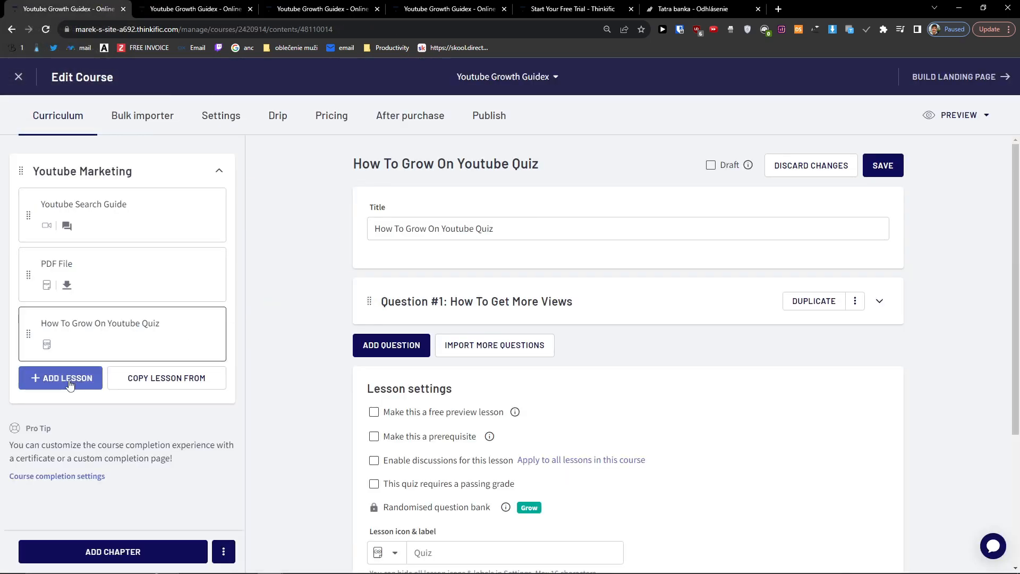
{"action": "scroll", "coordinate": [547, 306], "scroll_direction": "down", "scroll_amount": 2}
{"action": "scroll", "coordinate": [539, 305], "scroll_direction": "up", "scroll_amount": 2}
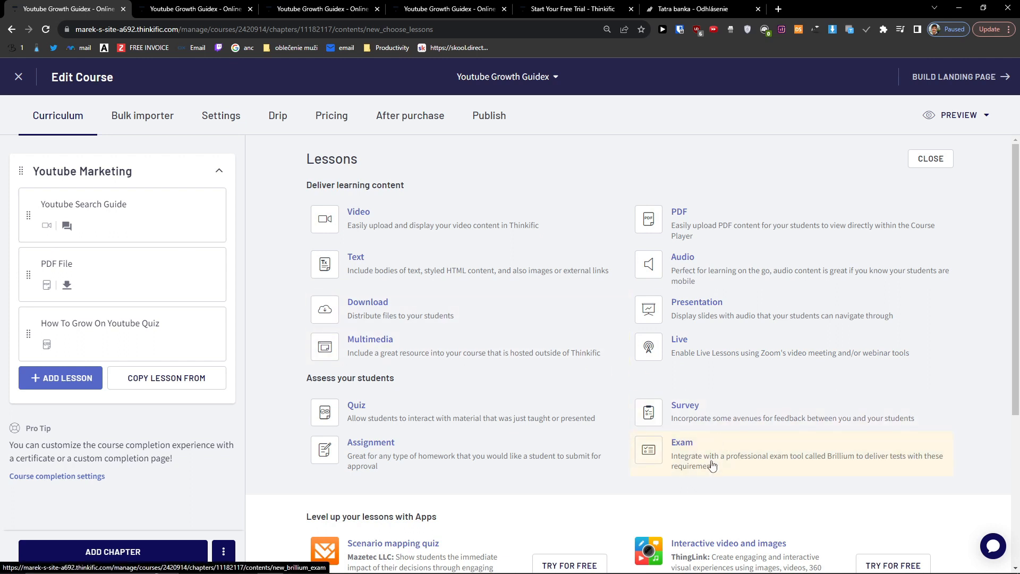
{"action": "left_click", "coordinate": [708, 412]}
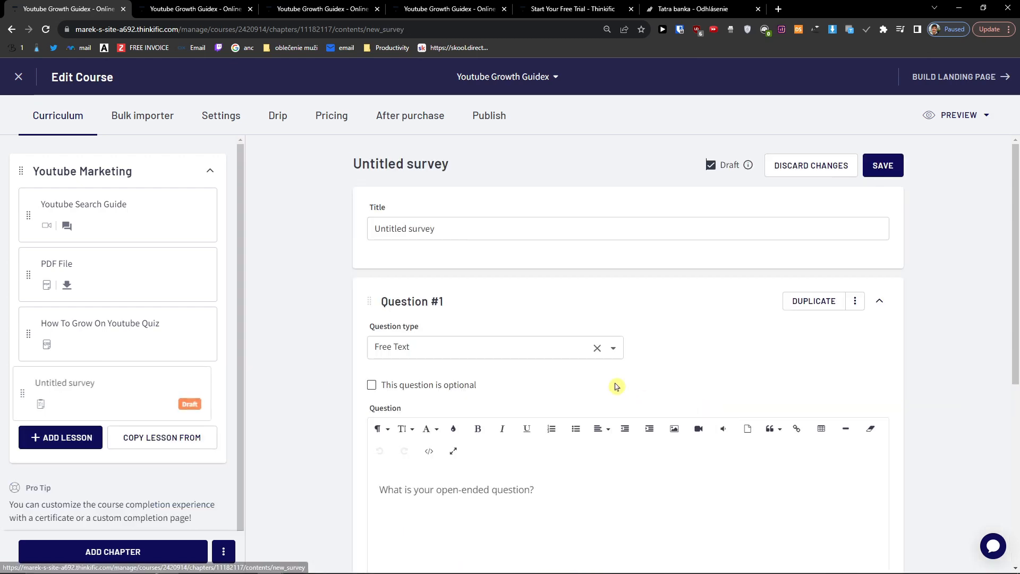
{"action": "scroll", "coordinate": [561, 366], "scroll_direction": "down", "scroll_amount": 1}
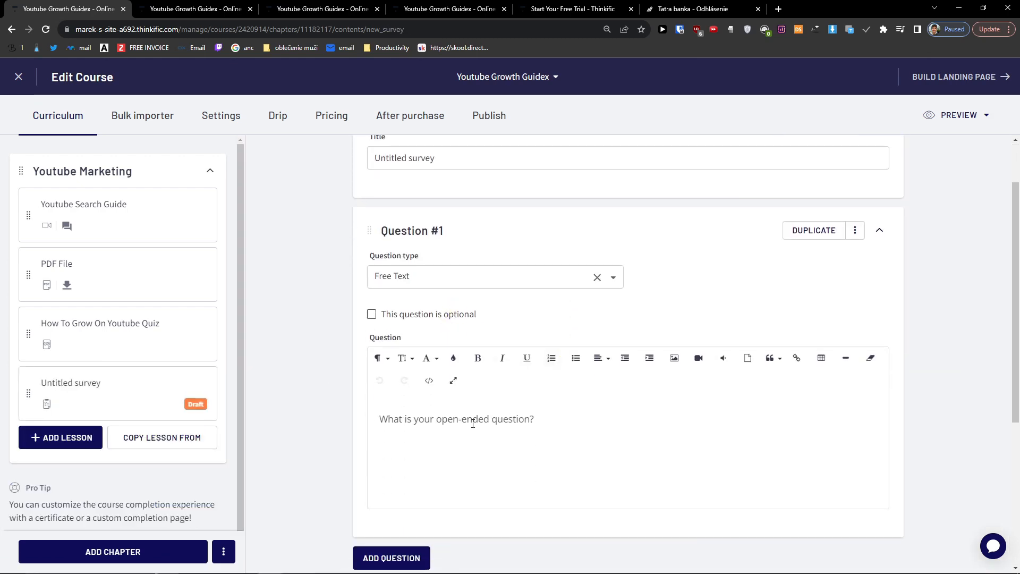
{"action": "scroll", "coordinate": [473, 423], "scroll_direction": "down", "scroll_amount": 4}
{"action": "scroll", "coordinate": [489, 426], "scroll_direction": "up", "scroll_amount": 3}
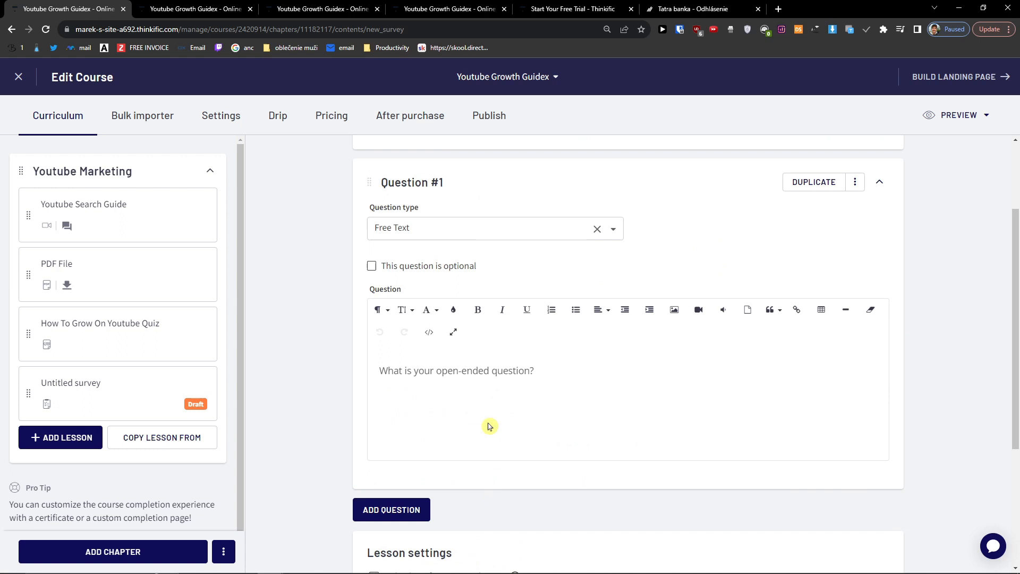
{"action": "scroll", "coordinate": [489, 426], "scroll_direction": "up", "scroll_amount": 2}
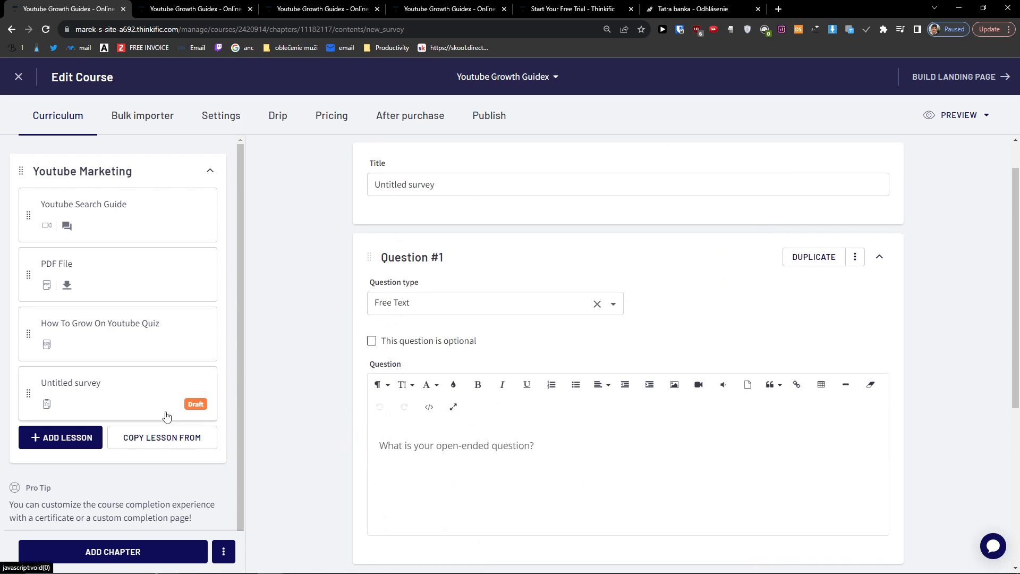
{"action": "left_click", "coordinate": [35, 436]}
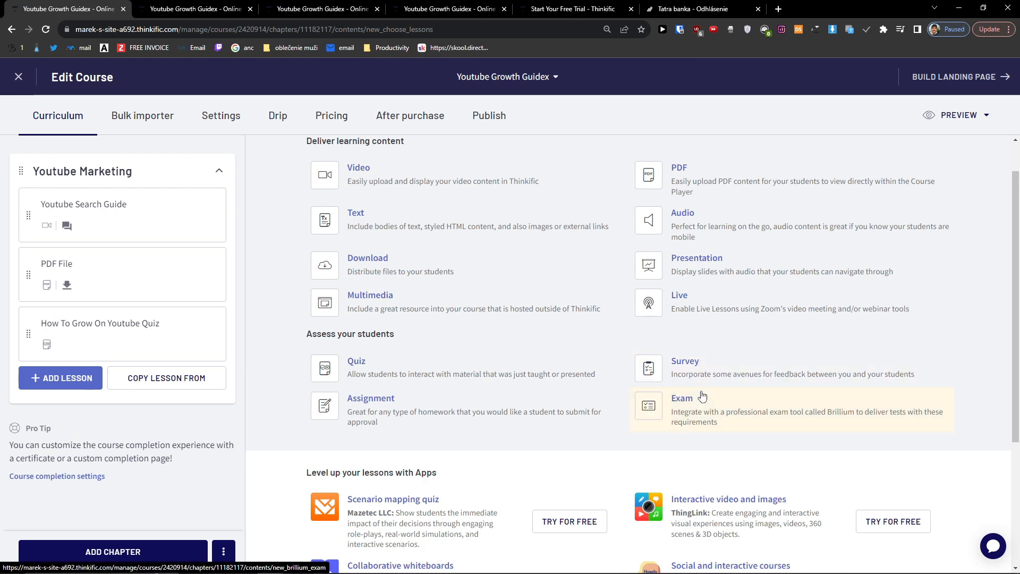
{"action": "left_click", "coordinate": [702, 415]}
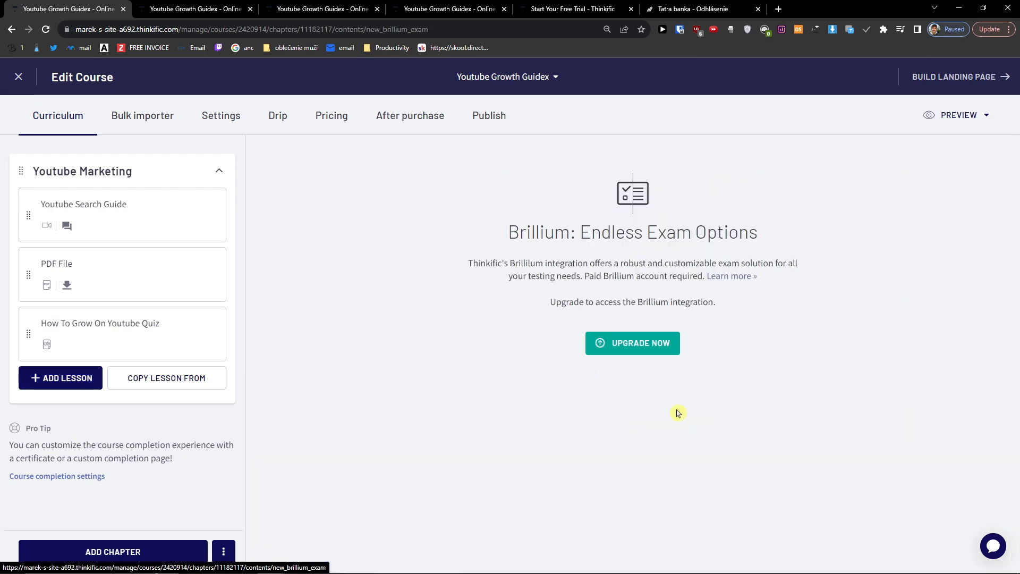
Start a new assignment lesson in the Youtube Marketing chapter and review its template, student submission and lesson settings.
{"action": "left_click", "coordinate": [102, 374]}
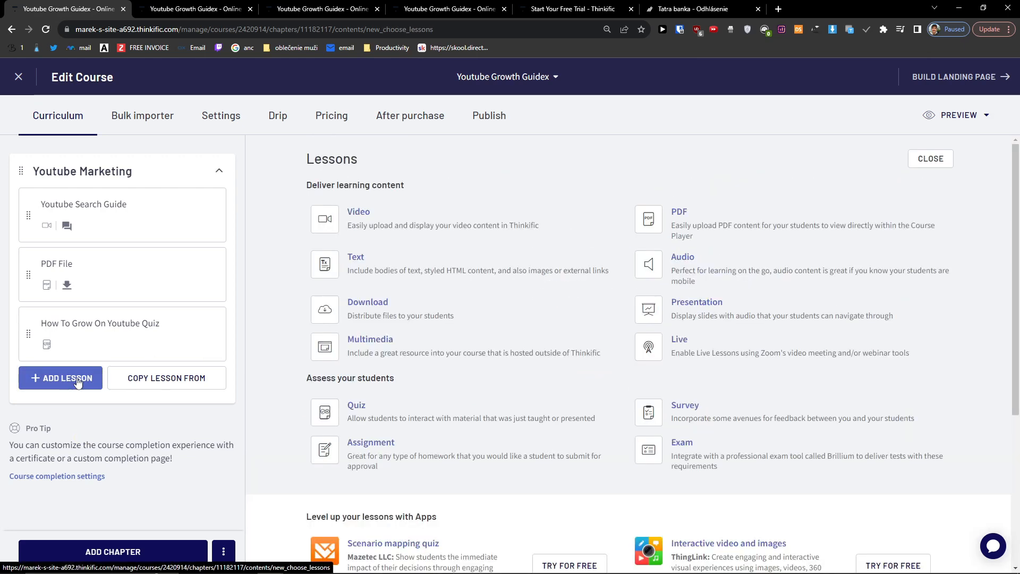
{"action": "left_click", "coordinate": [435, 442]}
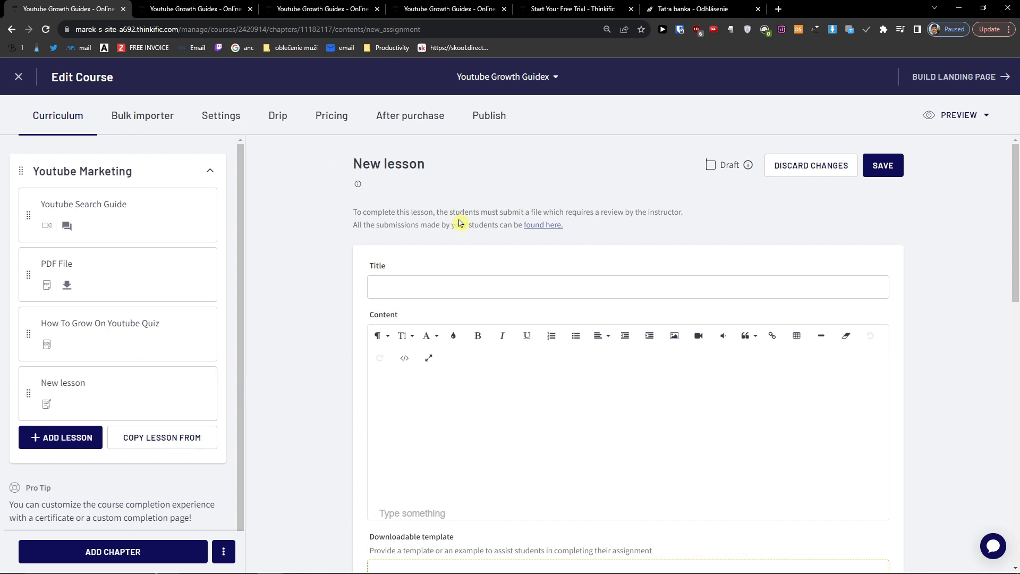
{"action": "scroll", "coordinate": [457, 265], "scroll_direction": "down", "scroll_amount": 4}
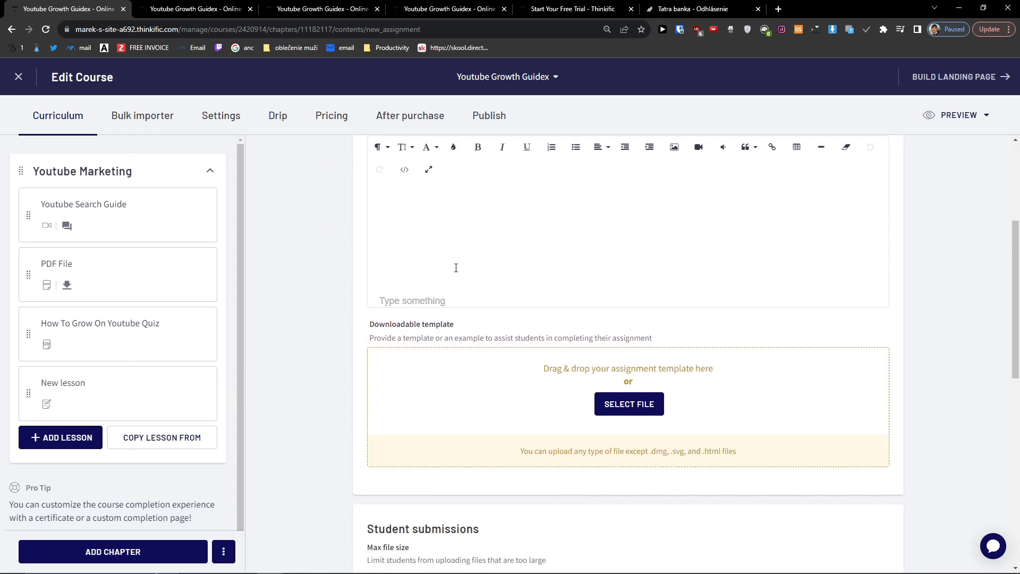
{"action": "scroll", "coordinate": [455, 268], "scroll_direction": "down", "scroll_amount": 5}
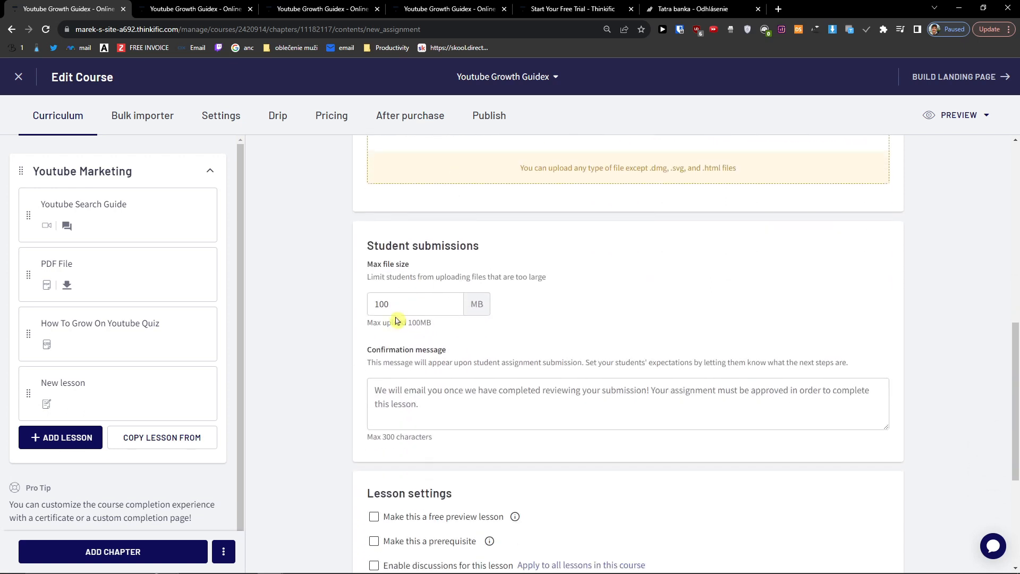
{"action": "scroll", "coordinate": [465, 317], "scroll_direction": "down", "scroll_amount": 4}
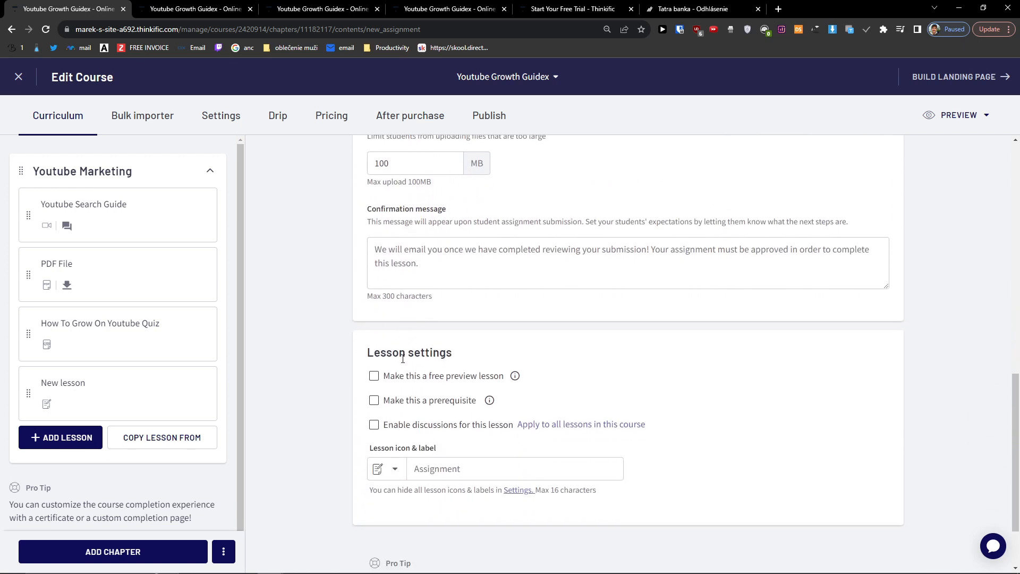
{"action": "scroll", "coordinate": [419, 376], "scroll_direction": "up", "scroll_amount": 12}
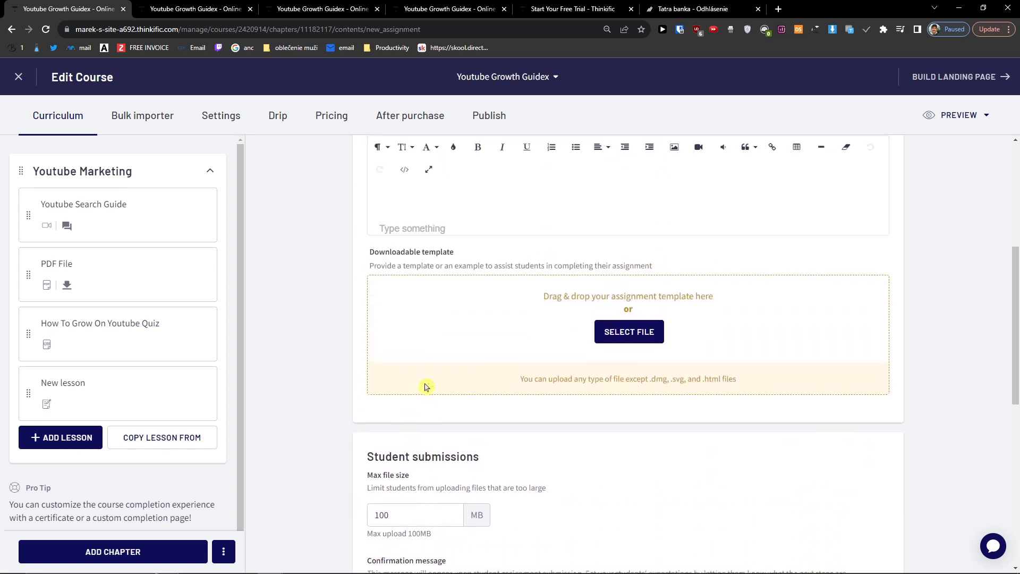
{"action": "scroll", "coordinate": [426, 387], "scroll_direction": "up", "scroll_amount": 1}
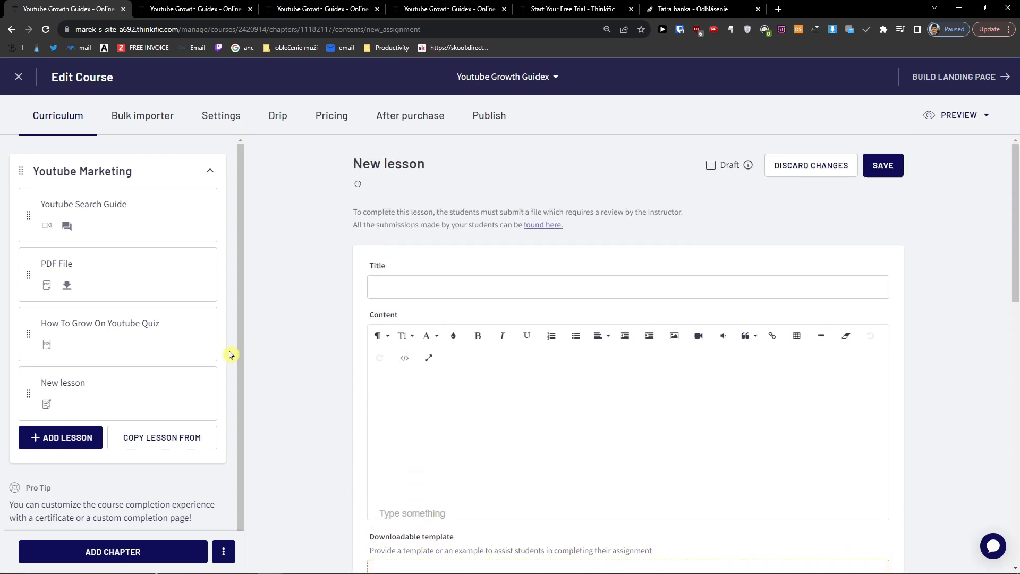
Title the assignment lesson "Youtubee lesson".
{"action": "left_click", "coordinate": [404, 296]}
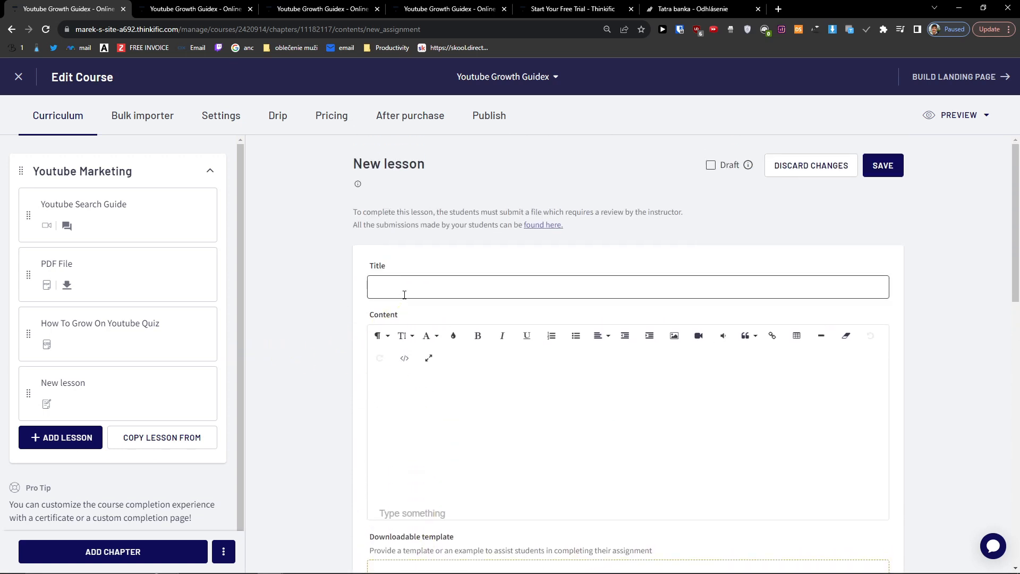
{"action": "type", "text": "Youtubew "}
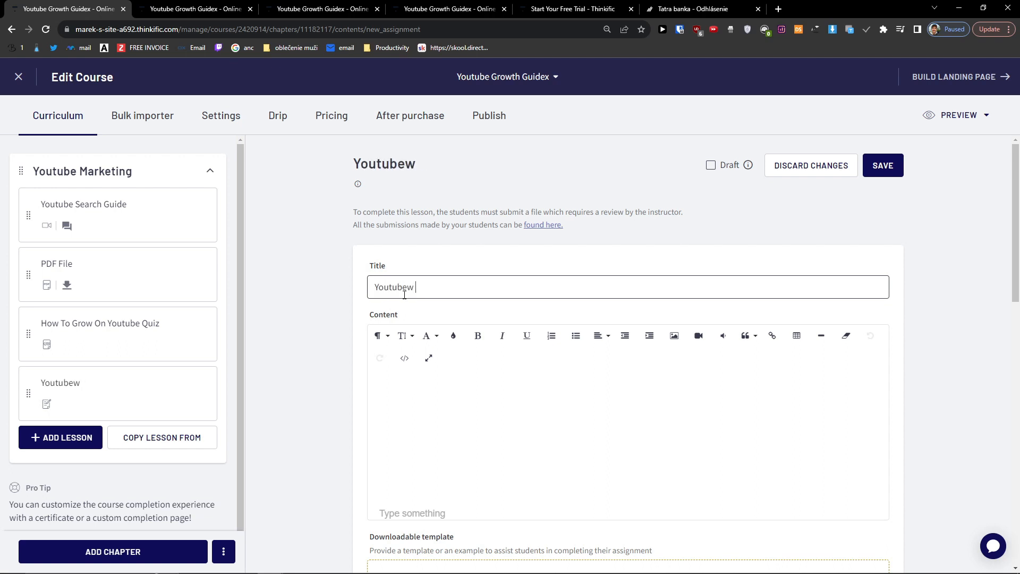
{"action": "type", "text": "lesson"}
Review the assignment's maximum file size, confirmation message and lesson settings, and try to save the lesson.
{"action": "scroll", "coordinate": [391, 308], "scroll_direction": "down", "scroll_amount": 10}
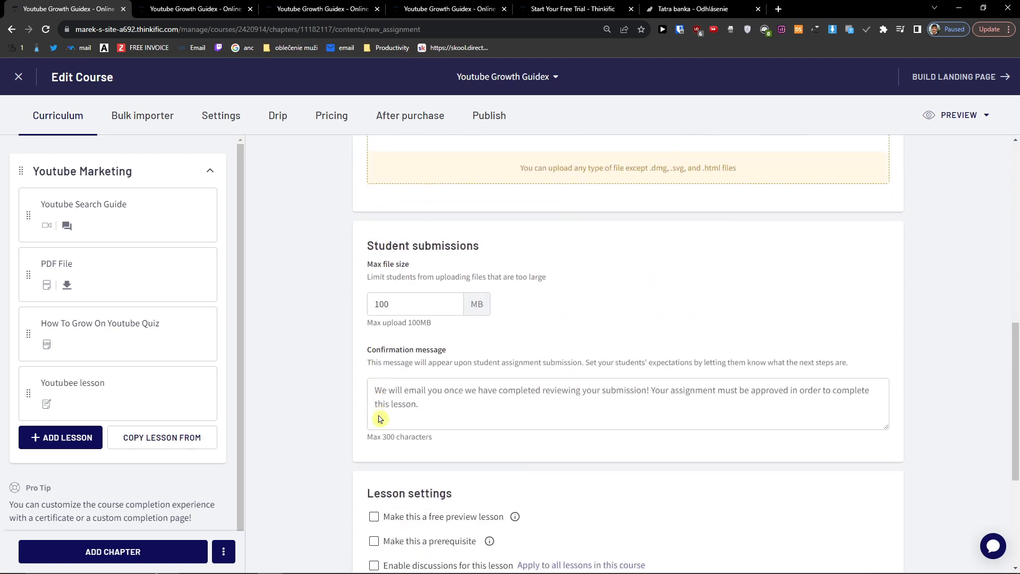
{"action": "left_click", "coordinate": [397, 307]}
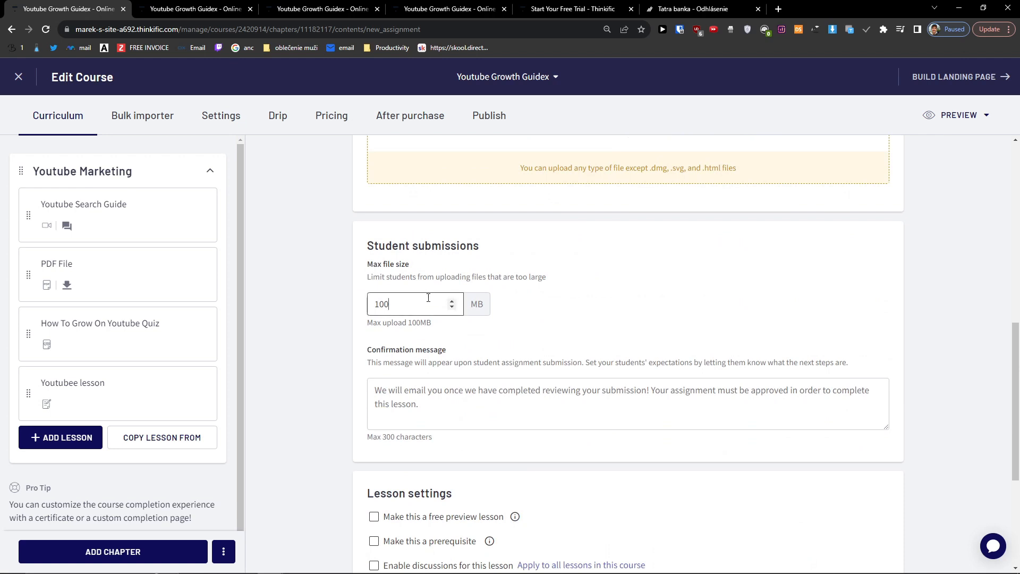
{"action": "left_click", "coordinate": [404, 392]}
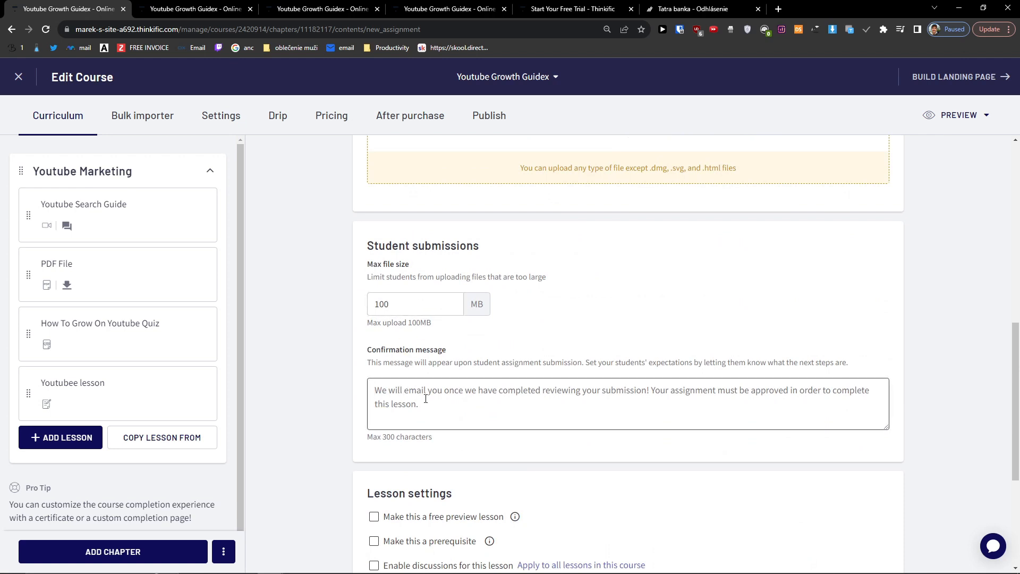
{"action": "scroll", "coordinate": [425, 399], "scroll_direction": "down", "scroll_amount": 4}
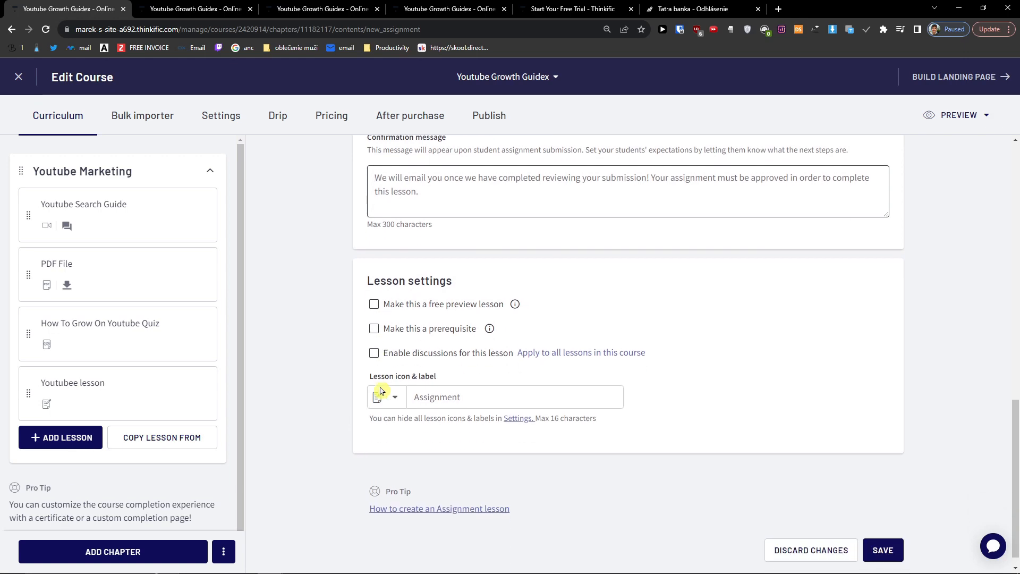
{"action": "left_click", "coordinate": [883, 550]}
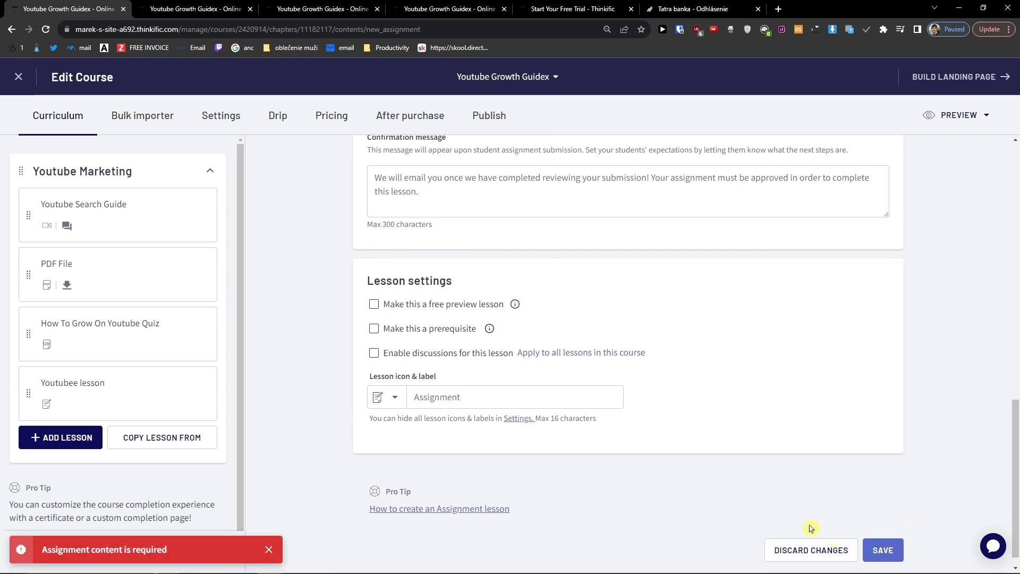
{"action": "scroll", "coordinate": [564, 430], "scroll_direction": "up", "scroll_amount": 8}
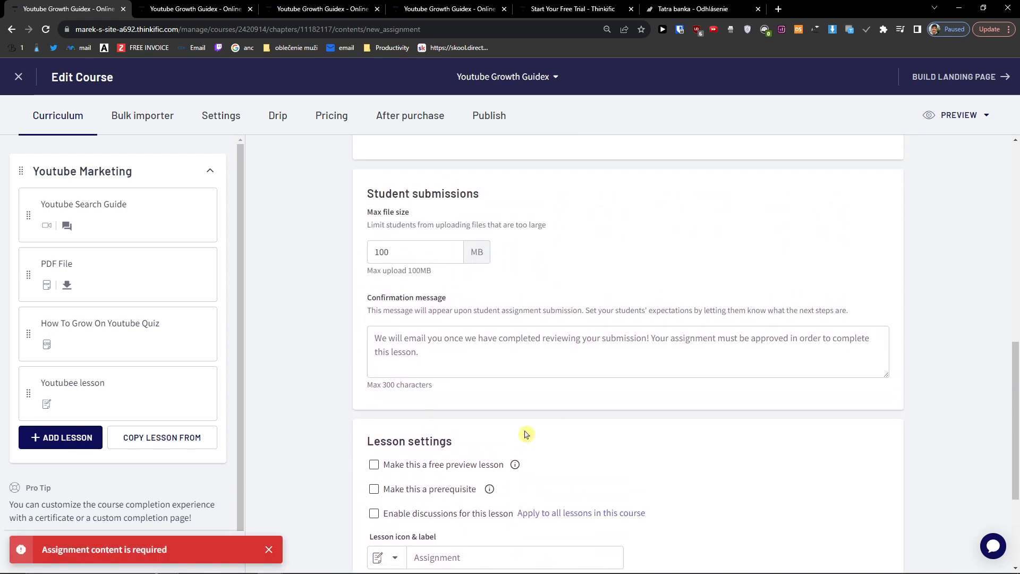
{"action": "scroll", "coordinate": [540, 439], "scroll_direction": "up", "scroll_amount": 2}
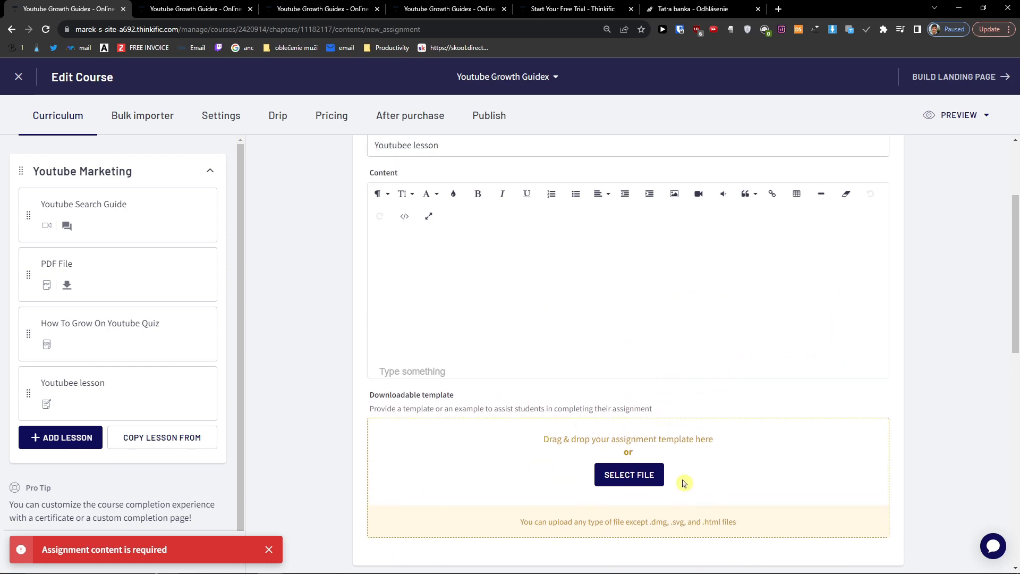
Upload "Balance – Sun wei s. r. o. Kajabi – Stripe 300.pdf" as the assignment's downloadable template and try to save the lesson.
{"action": "scroll", "coordinate": [664, 480], "scroll_direction": "up", "scroll_amount": 2}
{"action": "scroll", "coordinate": [643, 477], "scroll_direction": "down", "scroll_amount": 2}
{"action": "left_click", "coordinate": [644, 475]}
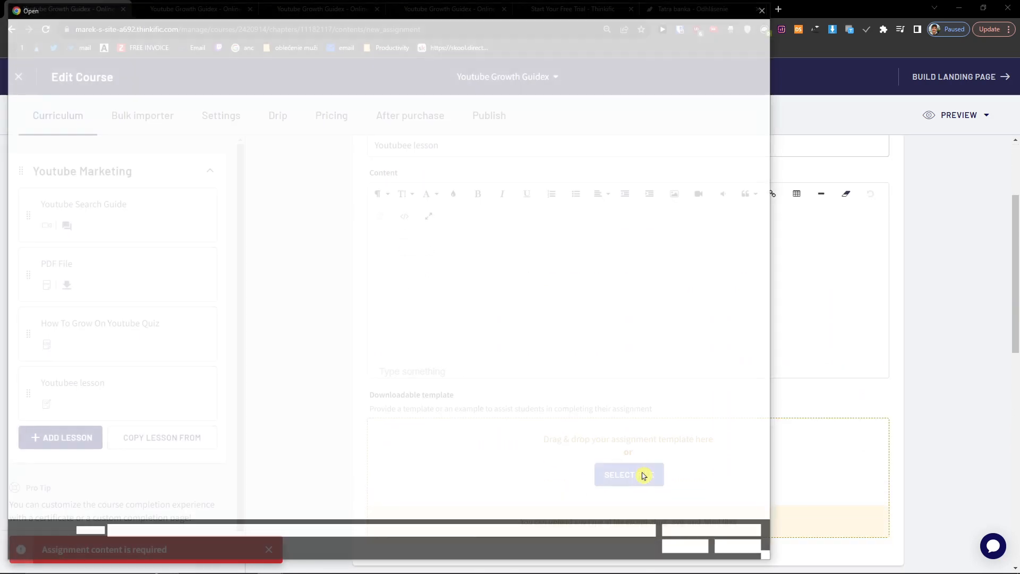
{"action": "double_click", "coordinate": [400, 337]}
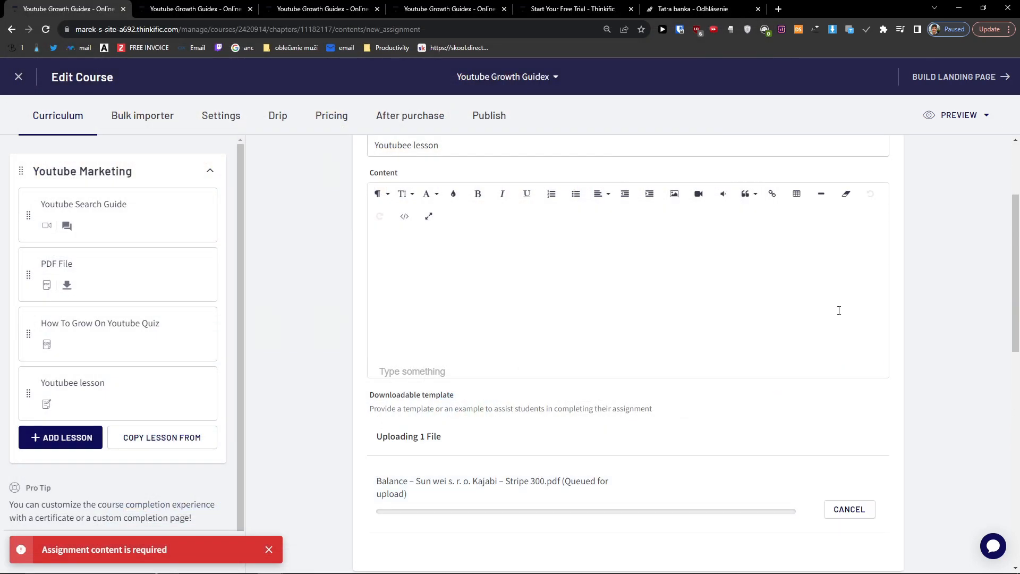
{"action": "scroll", "coordinate": [929, 317], "scroll_direction": "down", "scroll_amount": 10}
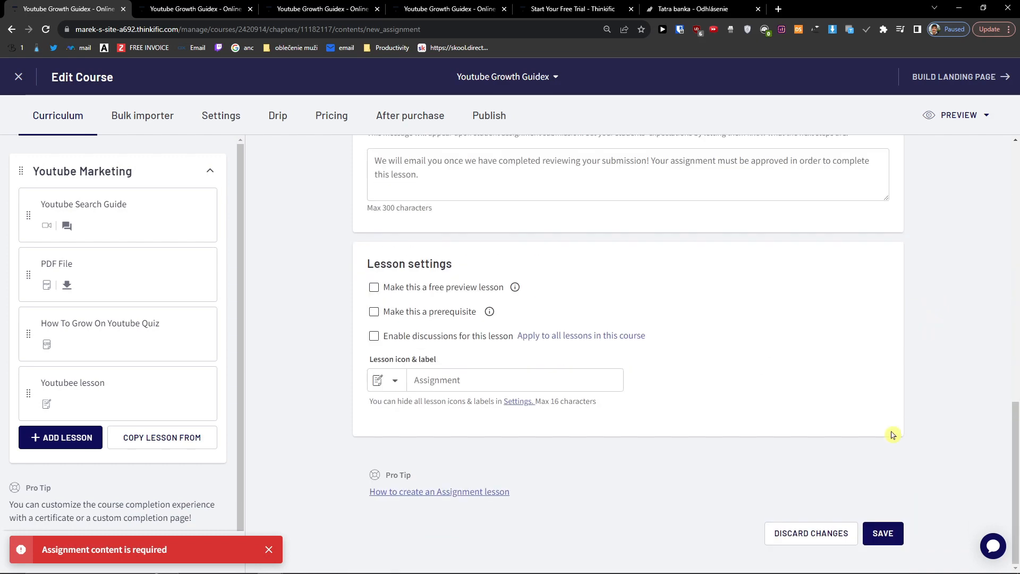
{"action": "left_click", "coordinate": [882, 528]}
Enter "123" as the assignment's content and save the lesson.
{"action": "scroll", "coordinate": [842, 505], "scroll_direction": "up", "scroll_amount": 10}
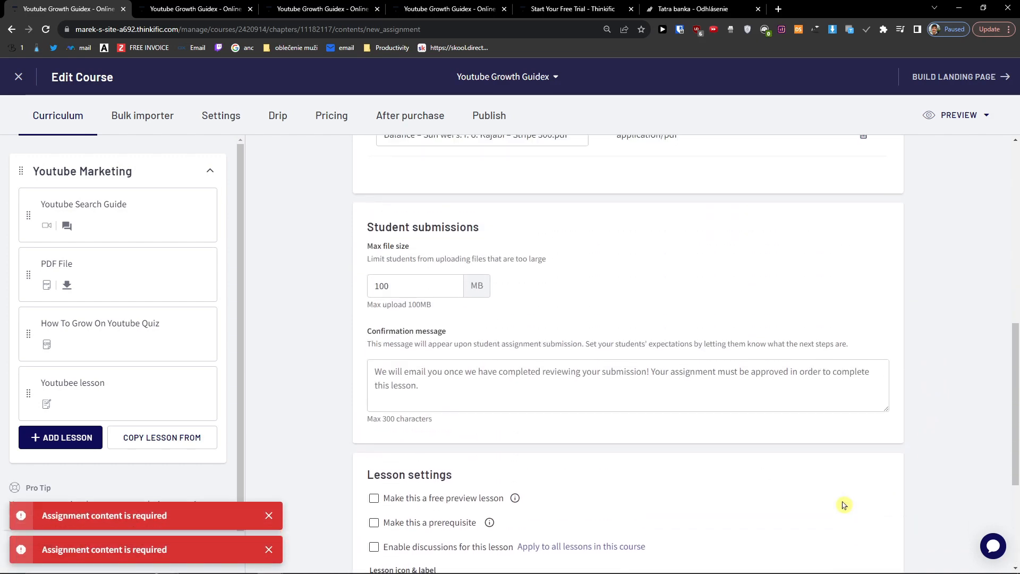
{"action": "left_click", "coordinate": [671, 355]}
{"action": "type", "text": "123"}
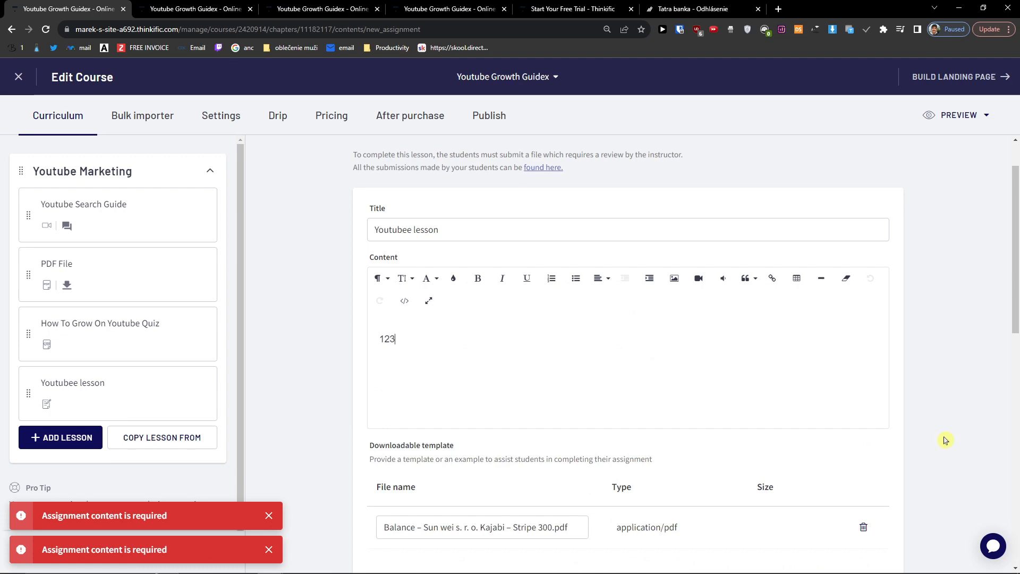
{"action": "scroll", "coordinate": [946, 440], "scroll_direction": "down", "scroll_amount": 10}
{"action": "left_click", "coordinate": [874, 532]}
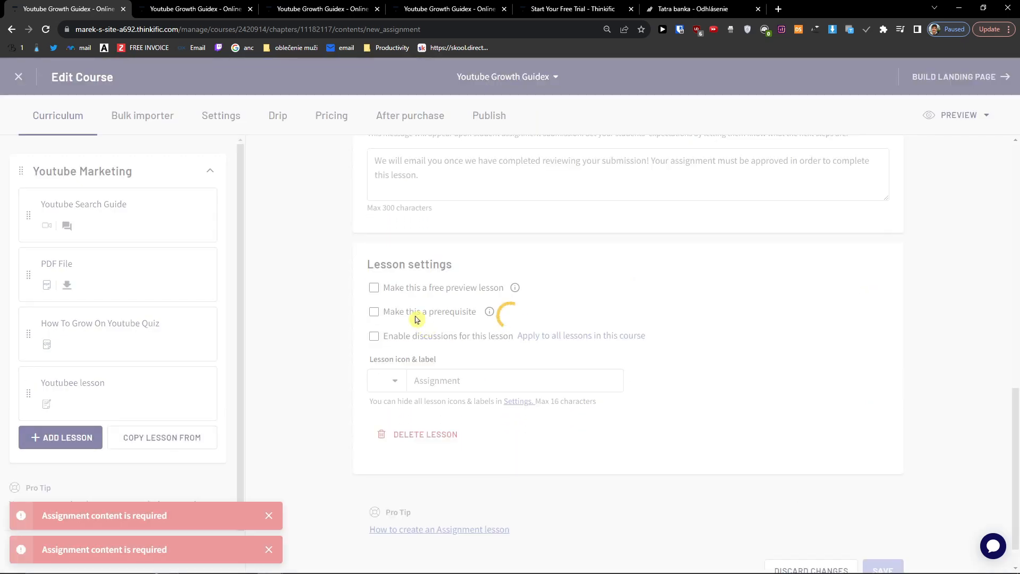
Preview the course as an enrolled student and examine the Youtubee lesson's assignment download and submission area.
{"action": "left_click", "coordinate": [958, 115]}
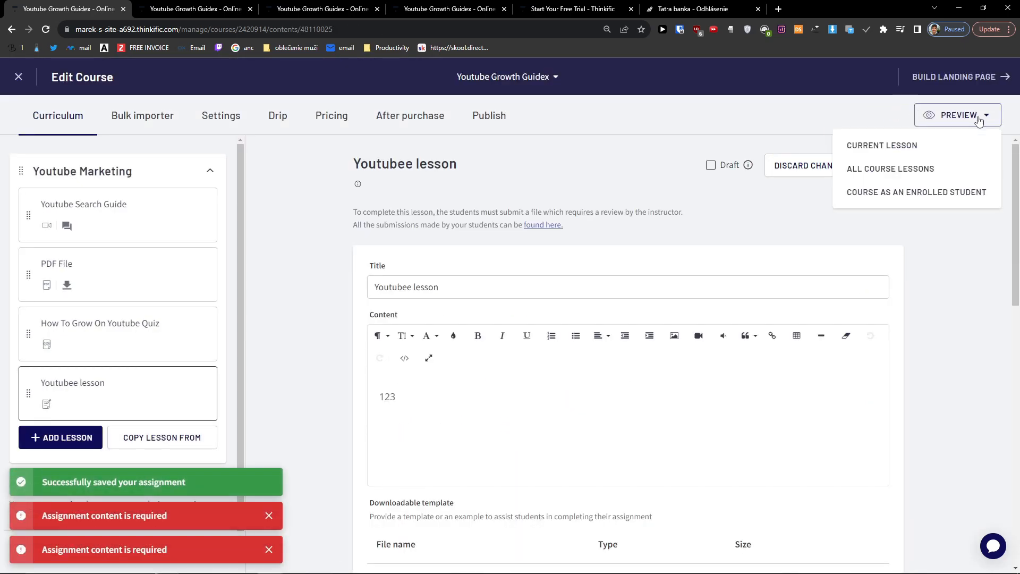
{"action": "left_click", "coordinate": [914, 193]}
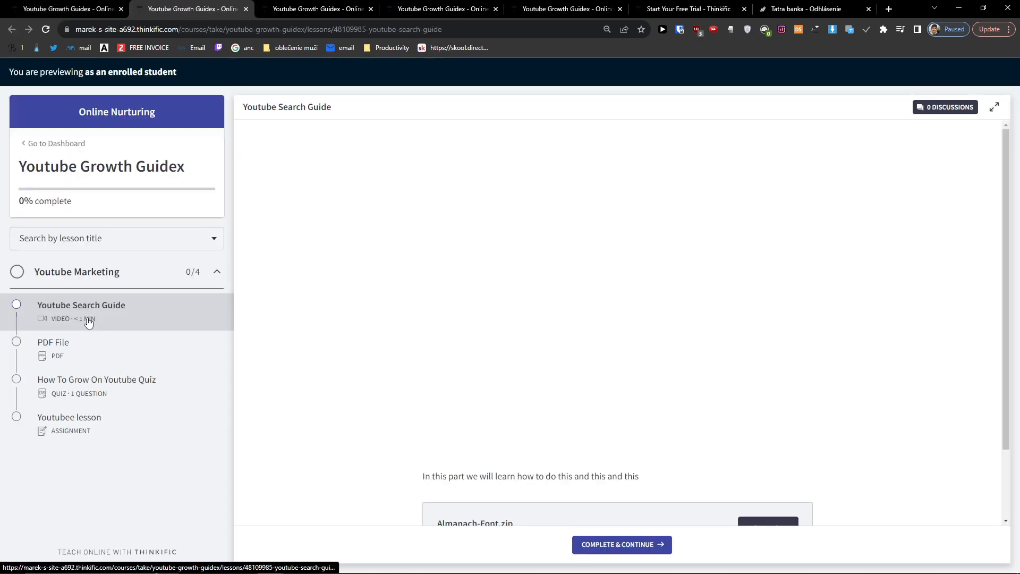
{"action": "left_click", "coordinate": [72, 423]}
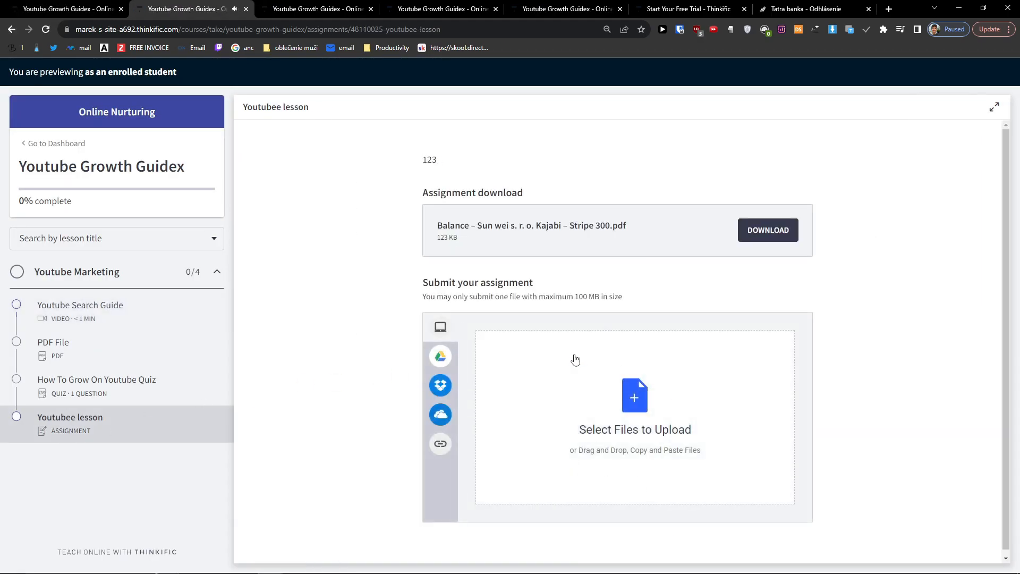
{"action": "left_click_drag", "start_coordinate": [409, 241], "coordinate": [559, 251]}
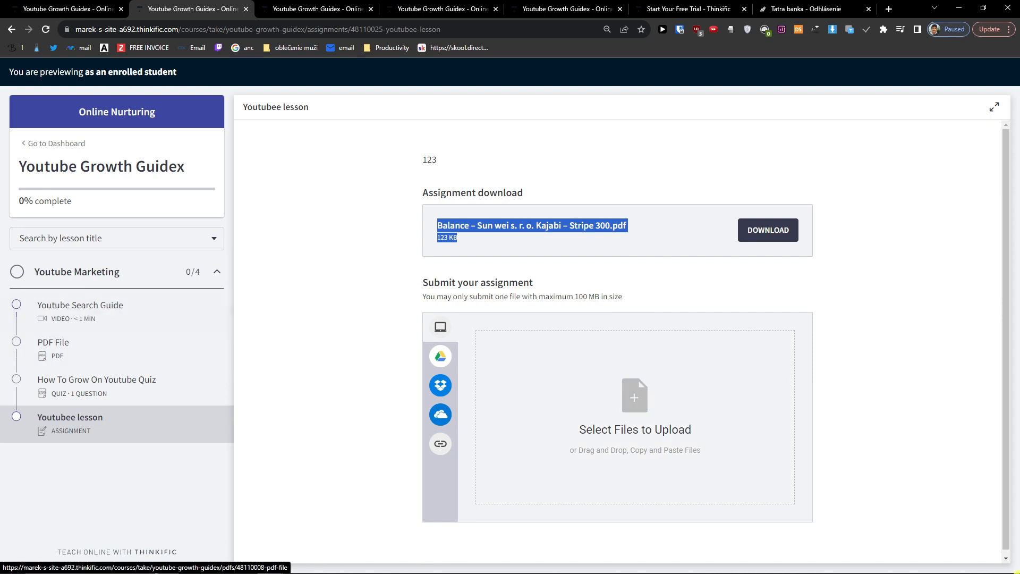
Return to the course editor, review the bulk importer for the Youtube Marketing chapter, and dismiss the error notices.
{"action": "left_click", "coordinate": [88, 4]}
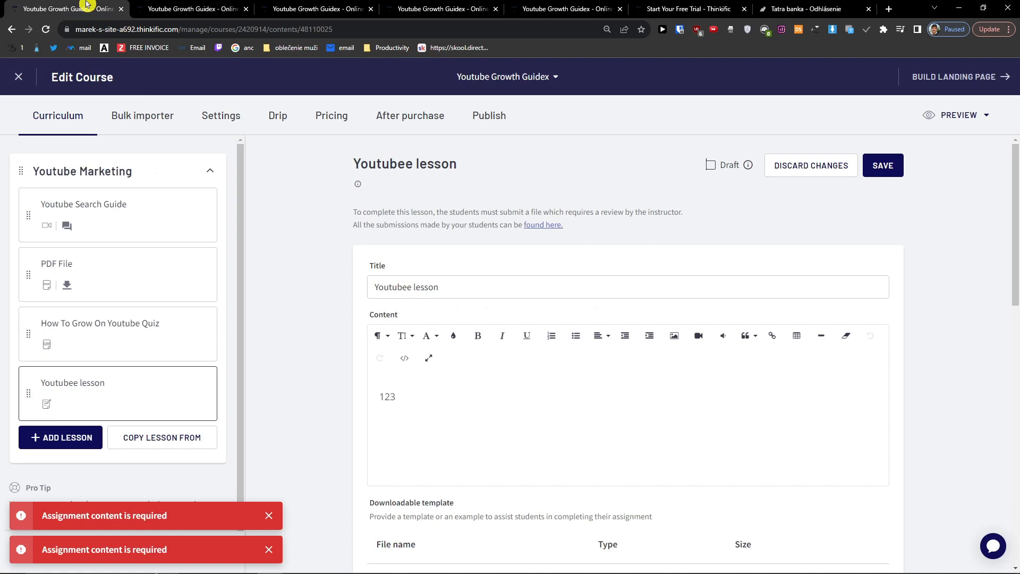
{"action": "left_click", "coordinate": [139, 129]}
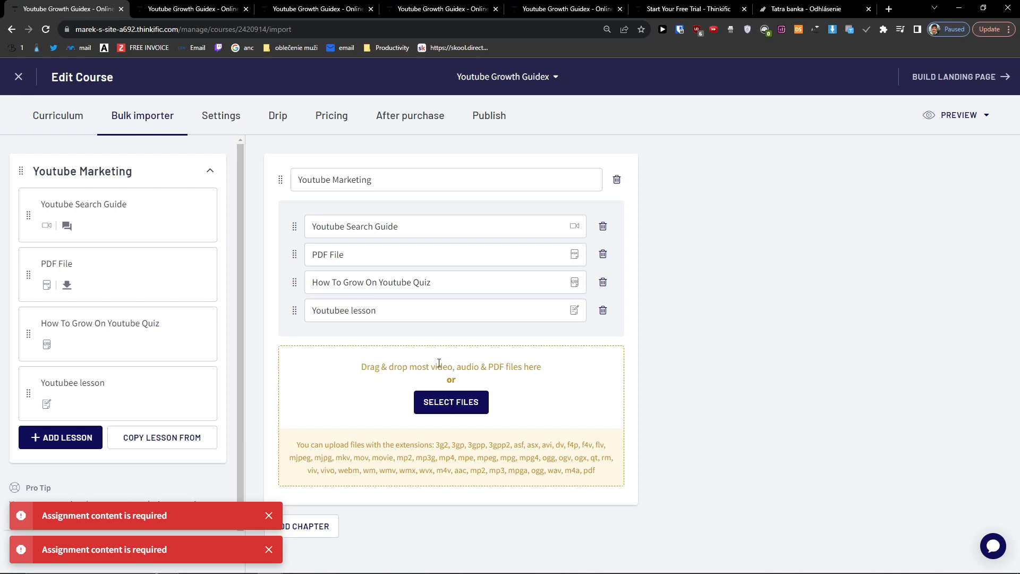
{"action": "left_click", "coordinate": [269, 516]}
{"action": "left_click", "coordinate": [269, 550]}
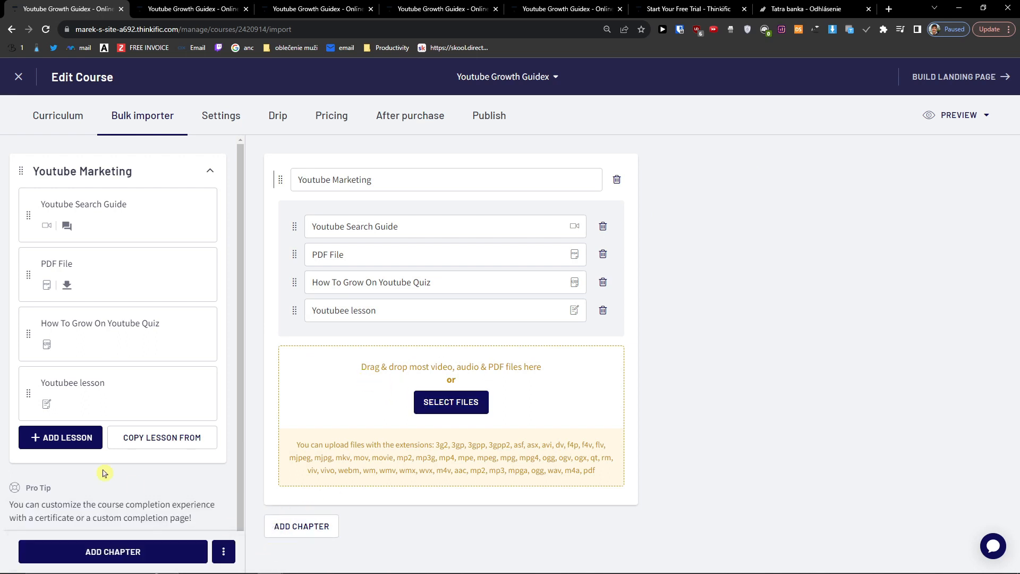
{"action": "scroll", "coordinate": [194, 463], "scroll_direction": "down", "scroll_amount": 2}
{"action": "scroll", "coordinate": [227, 523], "scroll_direction": "up", "scroll_amount": 2}
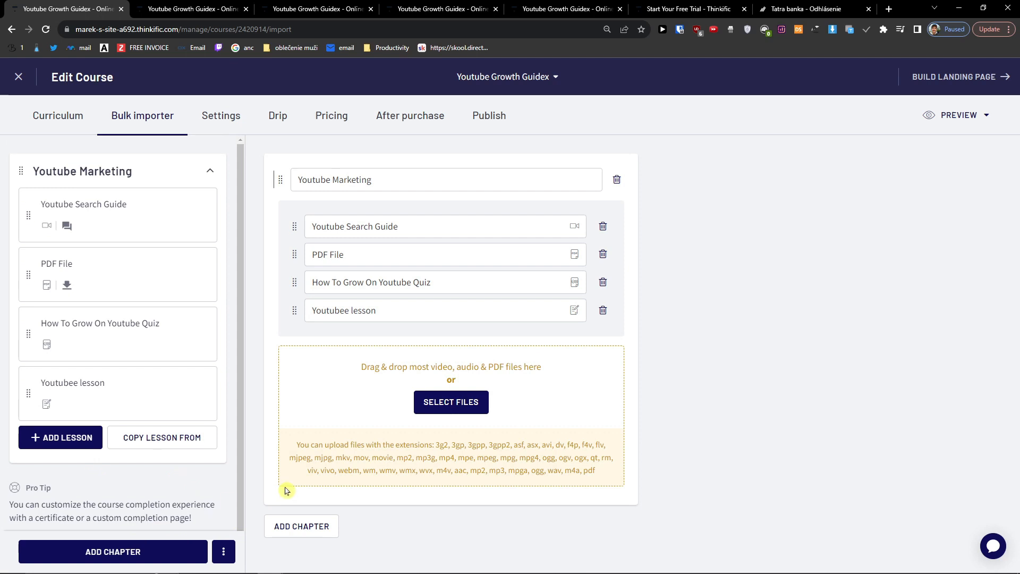
Add a new chapter titled "Youtube Thumbnails" and save it.
{"action": "left_click", "coordinate": [153, 560]}
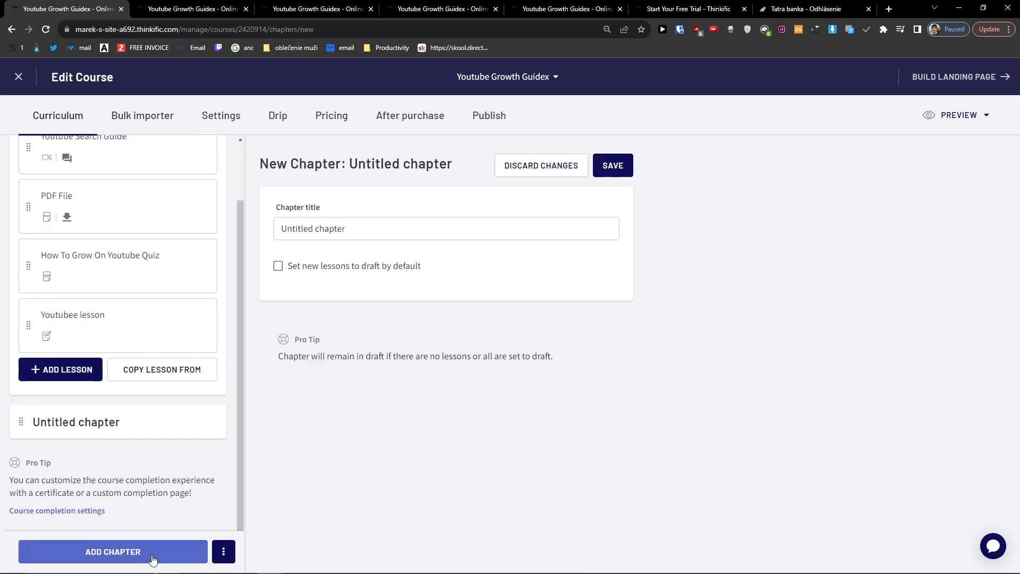
{"action": "double_click", "coordinate": [350, 230]}
{"action": "left_click_drag", "start_coordinate": [349, 230], "coordinate": [269, 210]}
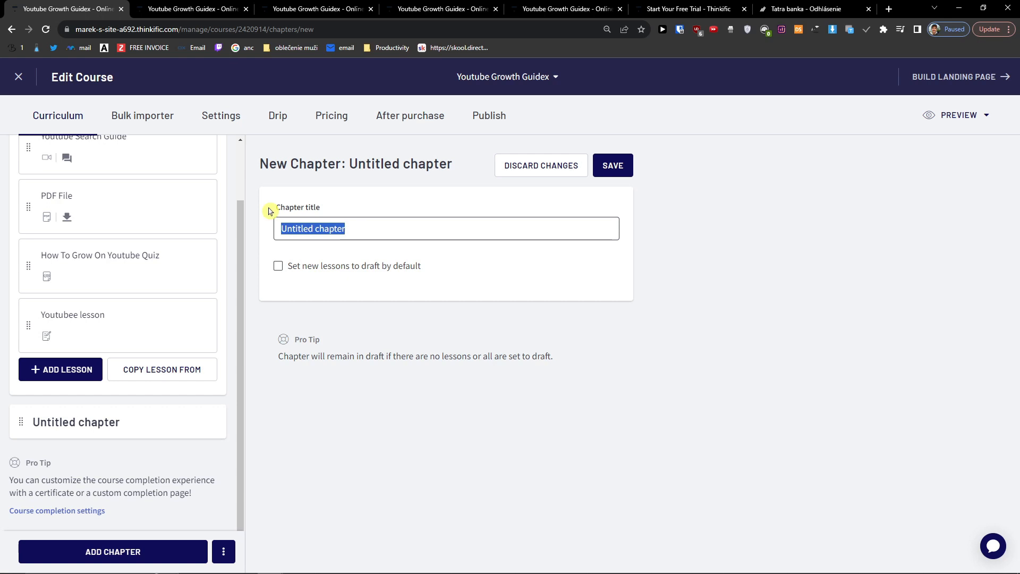
{"action": "type", "text": "Youtube Thumbnails"}
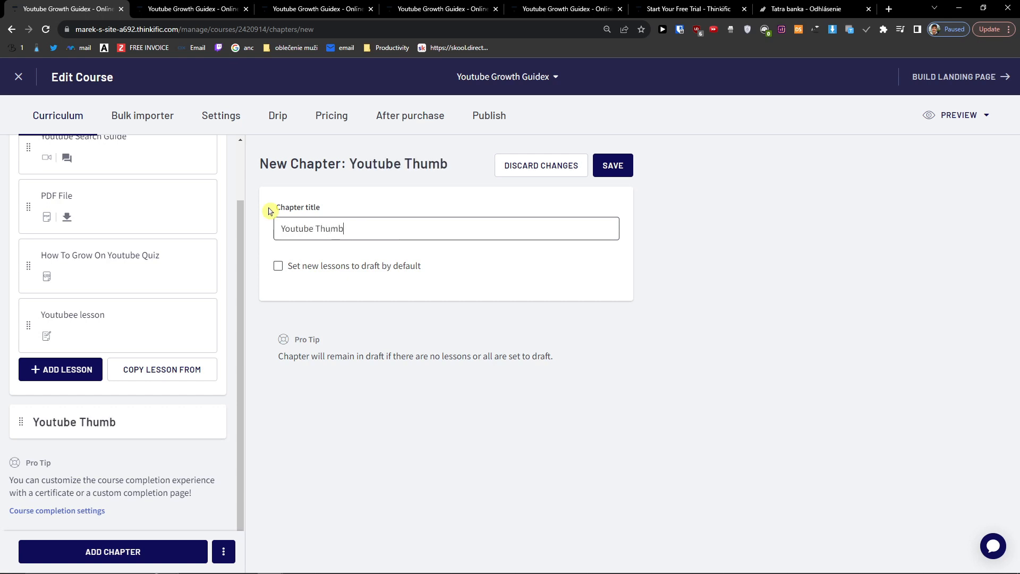
{"action": "left_click", "coordinate": [626, 164]}
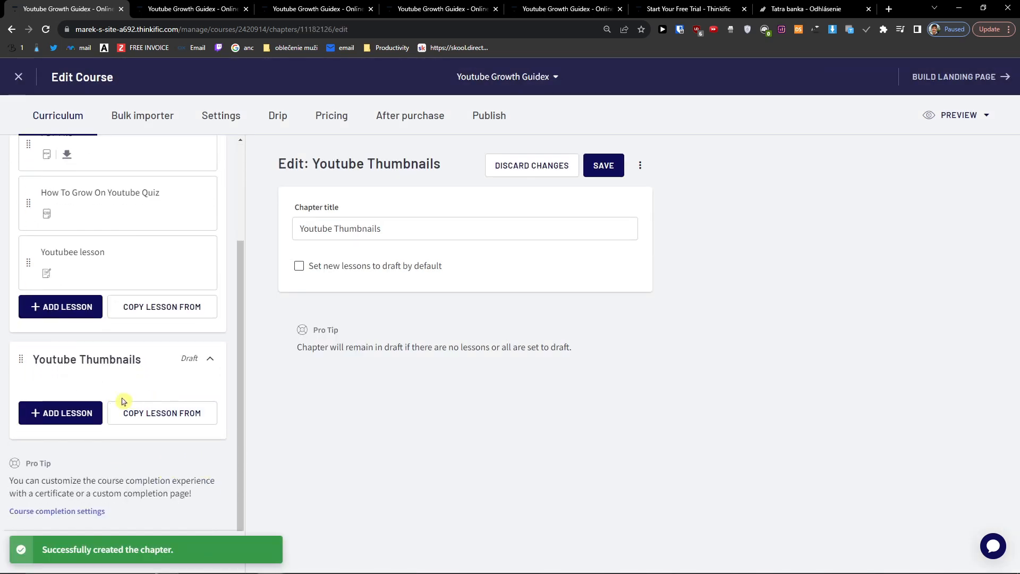
Check the bulk importer's file upload area for the Youtube Thumbnails chapter.
{"action": "scroll", "coordinate": [107, 424], "scroll_direction": "up", "scroll_amount": 1}
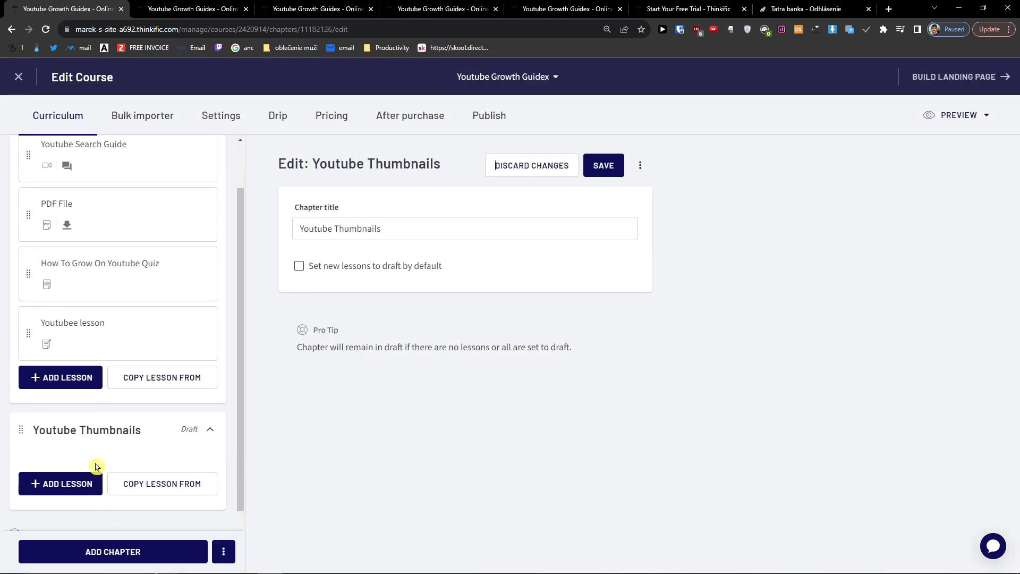
{"action": "left_click", "coordinate": [170, 121]}
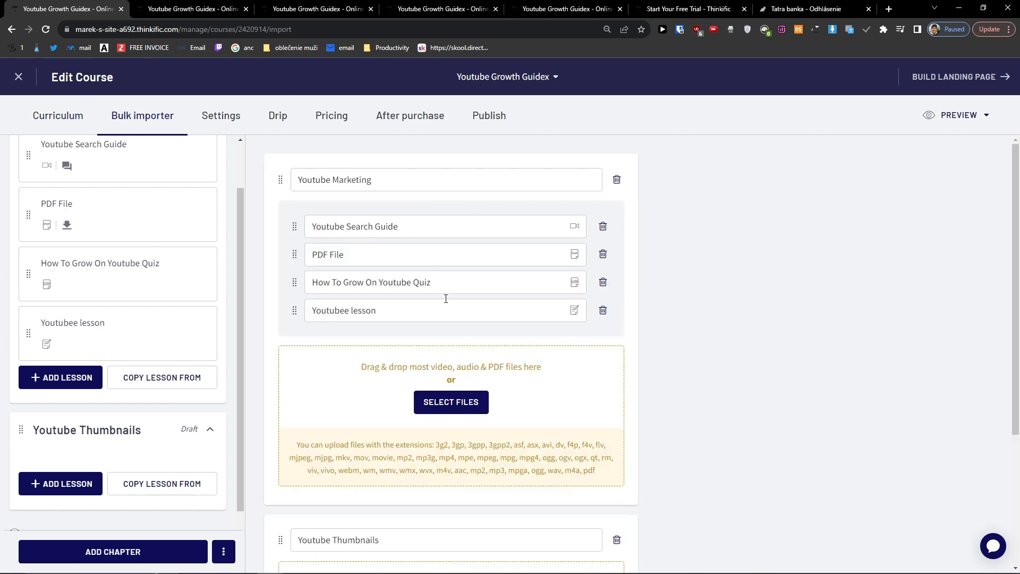
{"action": "scroll", "coordinate": [387, 302], "scroll_direction": "down", "scroll_amount": 4}
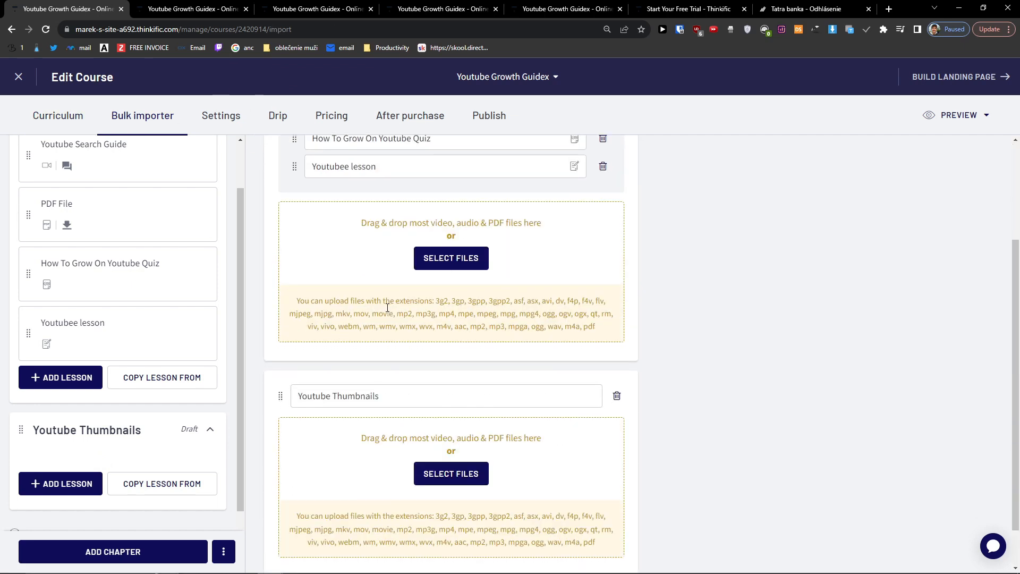
Open the course's basic settings and review what the private course and hidden course access options do.
{"action": "left_click", "coordinate": [211, 117]}
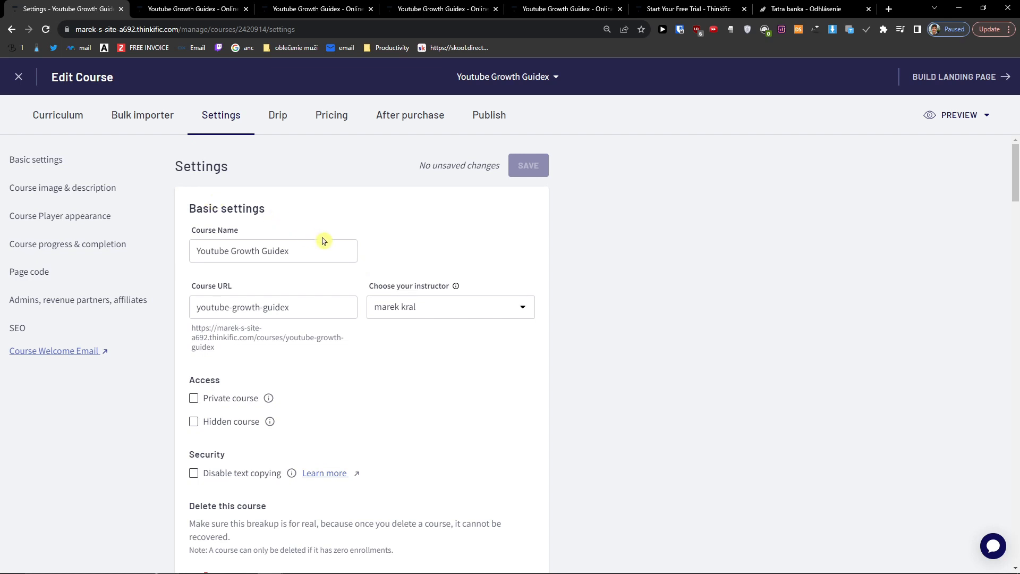
{"action": "scroll", "coordinate": [305, 253], "scroll_direction": "down", "scroll_amount": 1}
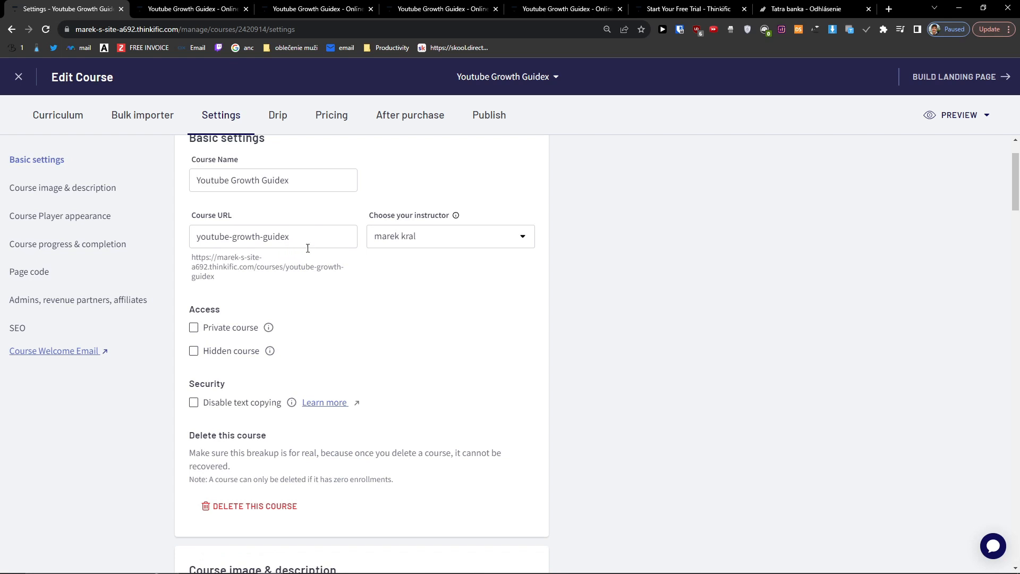
{"action": "left_click", "coordinate": [194, 328]}
{"action": "left_click", "coordinate": [192, 353]}
{"action": "left_click", "coordinate": [193, 327]}
{"action": "mouse_move", "coordinate": [268, 329]}
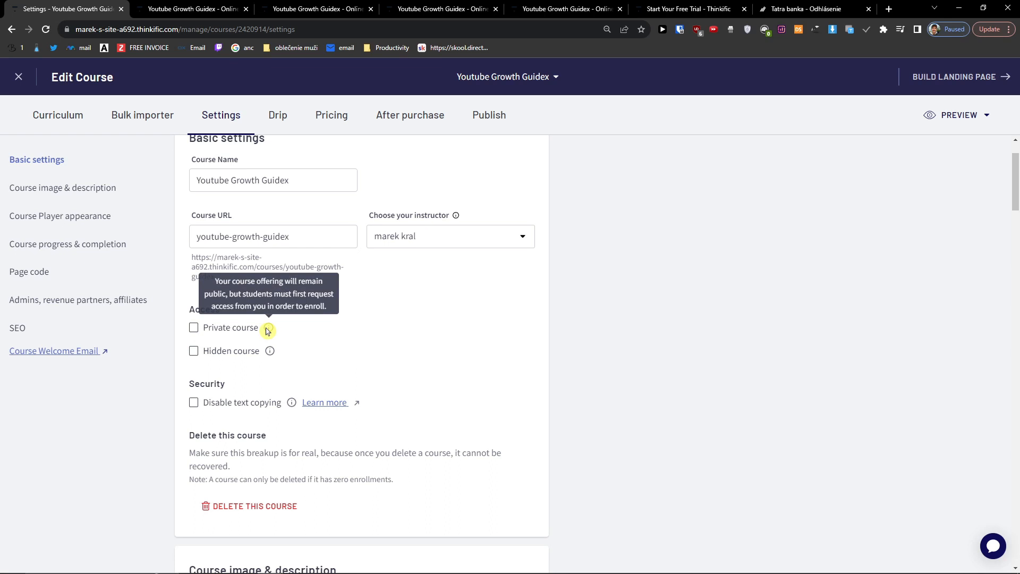
{"action": "mouse_move", "coordinate": [271, 356]}
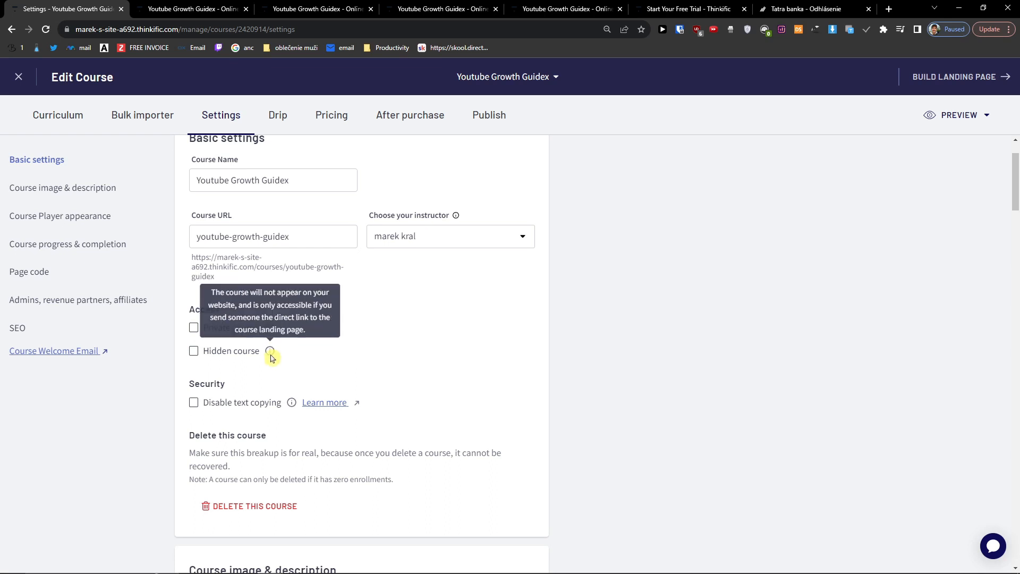
Turn on the option that disables text copying in the course's security settings.
{"action": "left_click", "coordinate": [194, 405]}
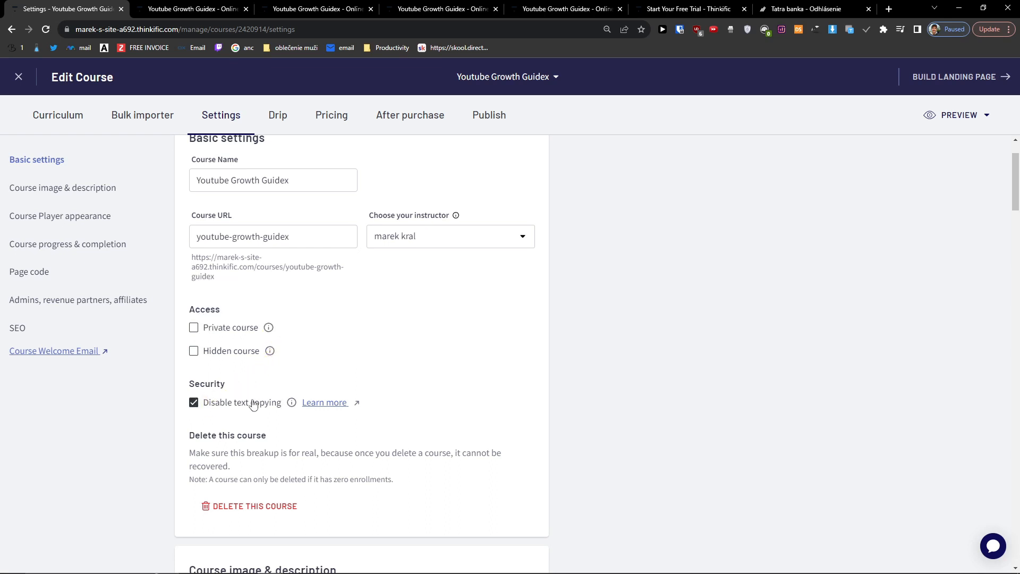
{"action": "mouse_move", "coordinate": [294, 404]}
Examine the course image and description, Course Player appearance, and course progress and completion settings, keeping the Light Theme.
{"action": "scroll", "coordinate": [253, 406], "scroll_direction": "down", "scroll_amount": 5}
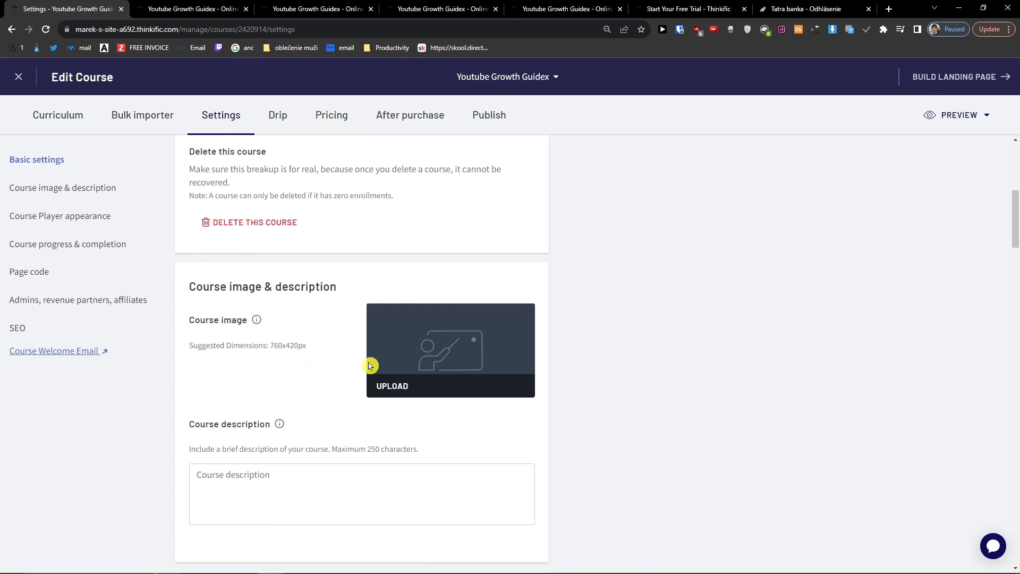
{"action": "scroll", "coordinate": [396, 365], "scroll_direction": "down", "scroll_amount": 3}
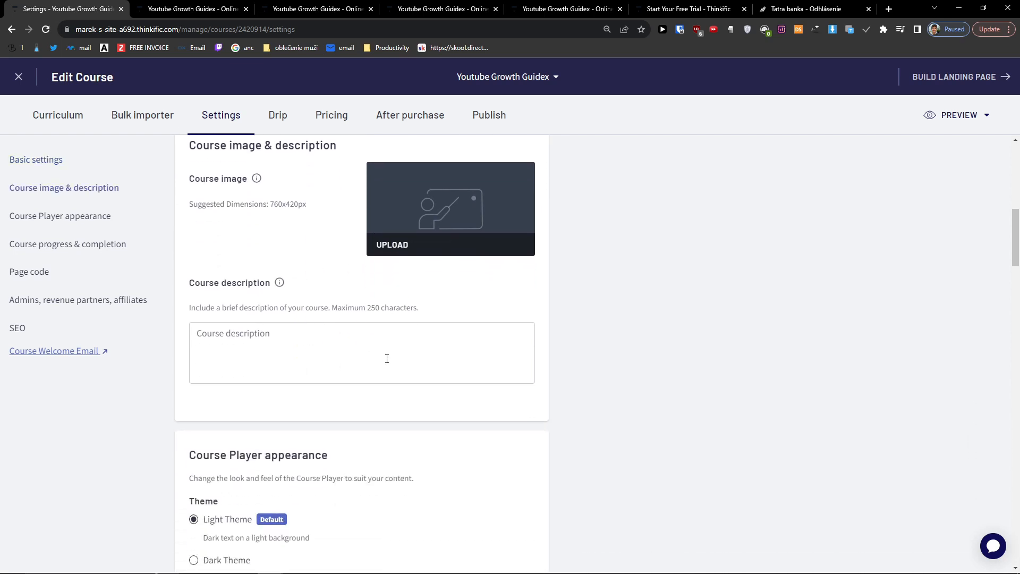
{"action": "scroll", "coordinate": [555, 444], "scroll_direction": "up", "scroll_amount": 1}
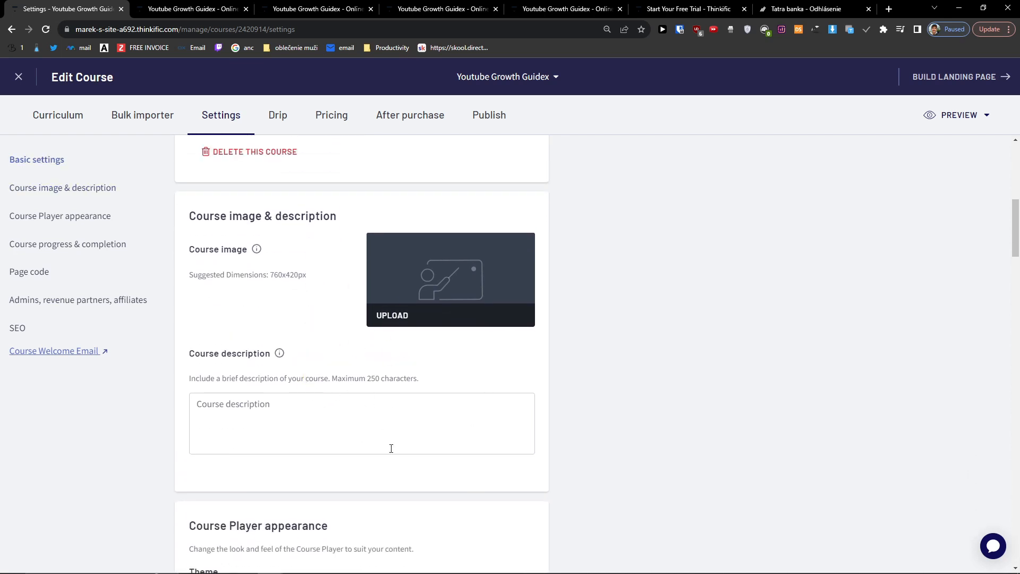
{"action": "scroll", "coordinate": [389, 448], "scroll_direction": "down", "scroll_amount": 1}
{"action": "scroll", "coordinate": [392, 452], "scroll_direction": "down", "scroll_amount": 4}
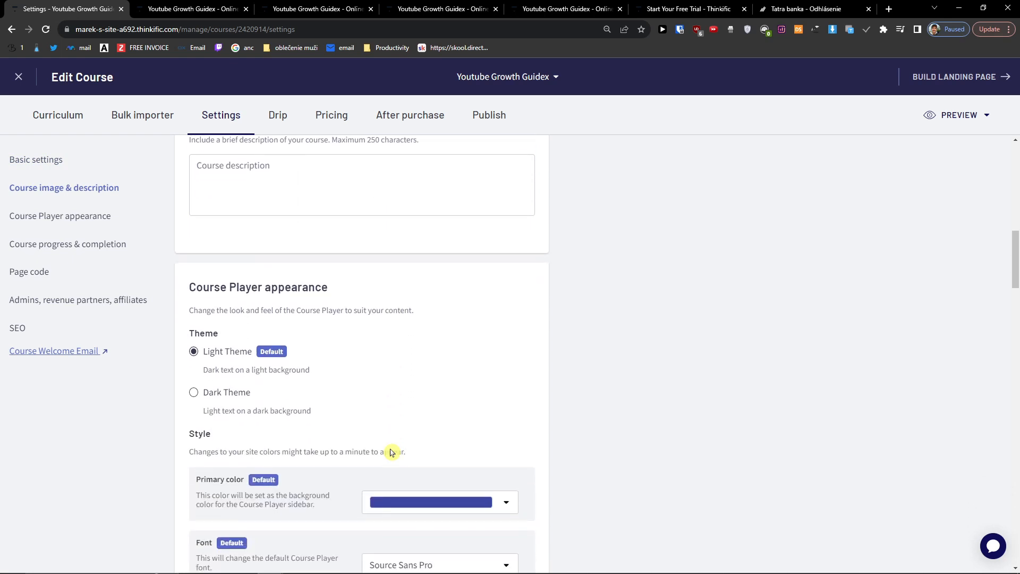
{"action": "left_click", "coordinate": [211, 353]}
{"action": "left_click", "coordinate": [218, 311]}
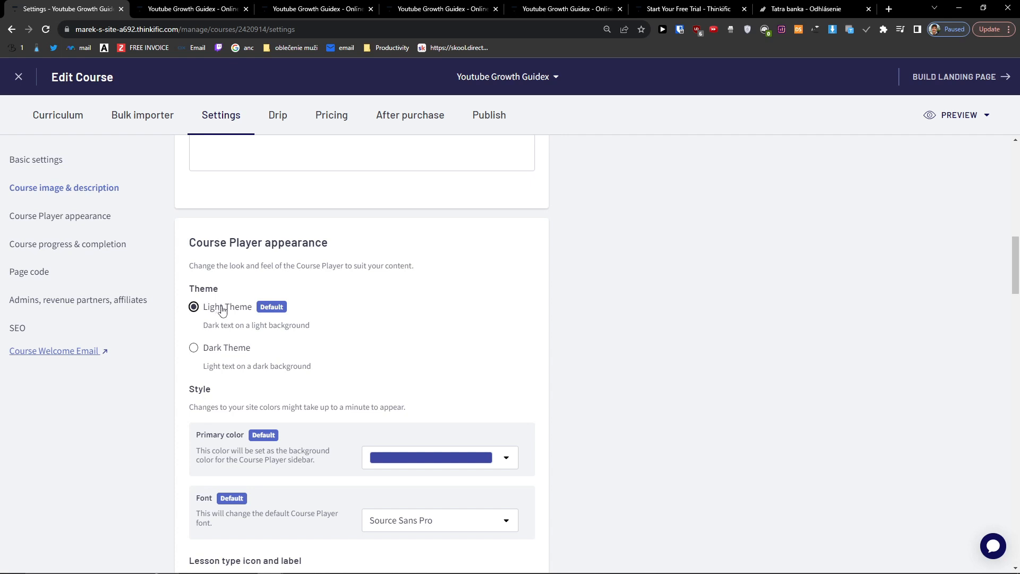
{"action": "scroll", "coordinate": [354, 326], "scroll_direction": "down", "scroll_amount": 5}
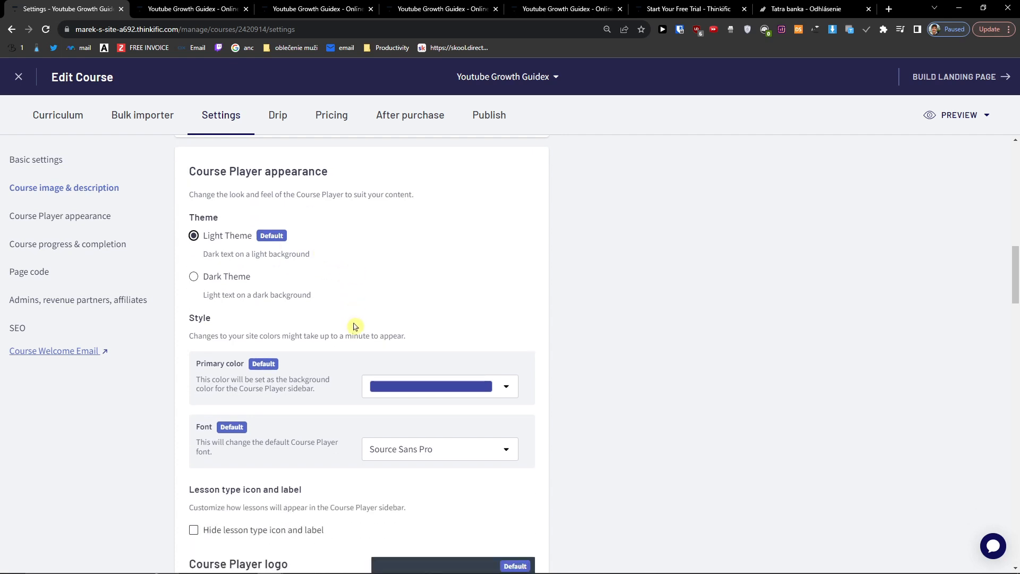
{"action": "scroll", "coordinate": [355, 326], "scroll_direction": "down", "scroll_amount": 1}
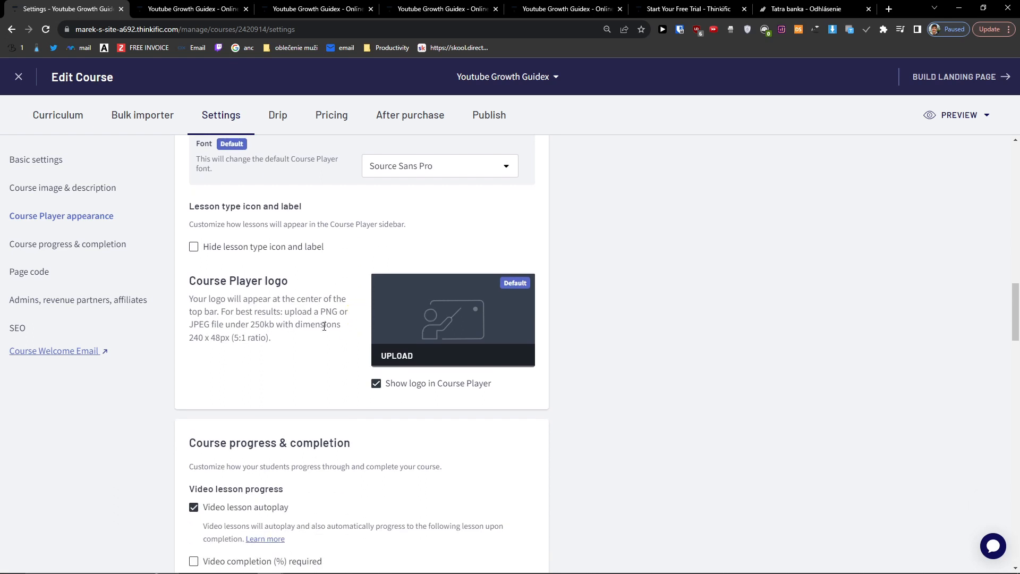
{"action": "scroll", "coordinate": [316, 317], "scroll_direction": "down", "scroll_amount": 2}
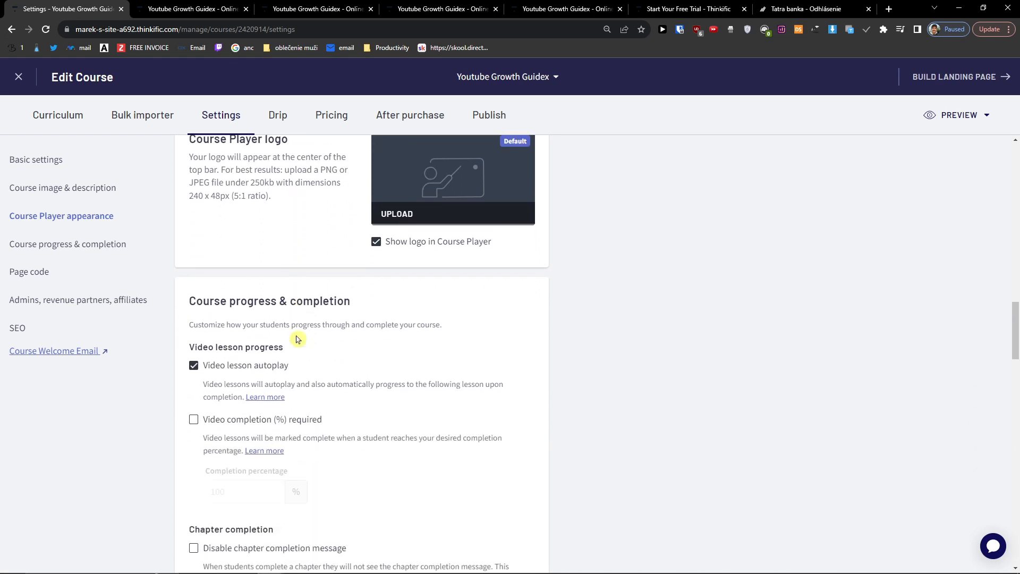
{"action": "scroll", "coordinate": [371, 357], "scroll_direction": "down", "scroll_amount": 1}
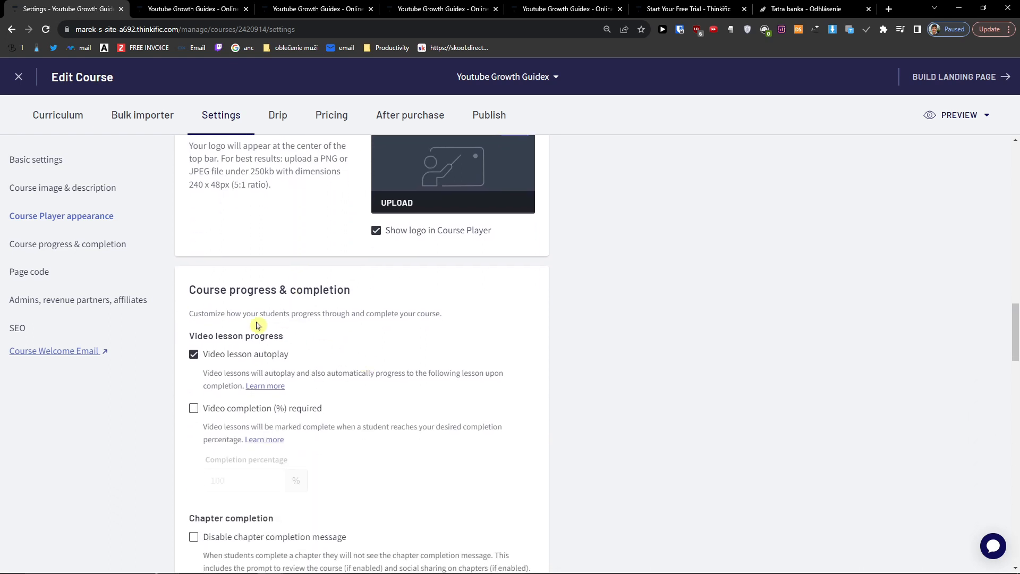
Turn off video lesson autoplay in the course progress and completion settings.
{"action": "left_click_drag", "start_coordinate": [251, 335], "coordinate": [365, 317]}
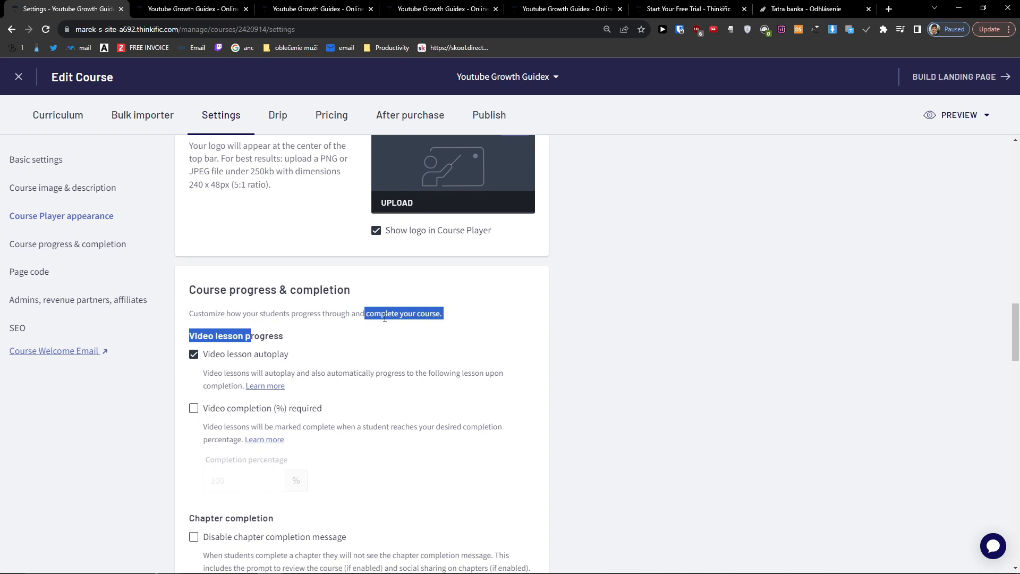
{"action": "scroll", "coordinate": [383, 316], "scroll_direction": "down", "scroll_amount": 1}
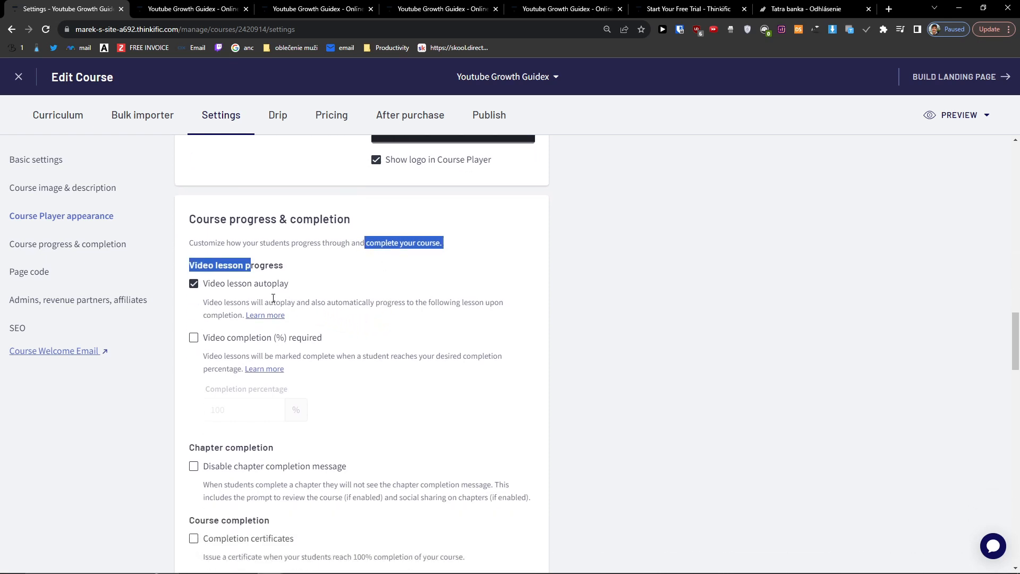
{"action": "left_click_drag", "start_coordinate": [204, 302], "coordinate": [272, 298]}
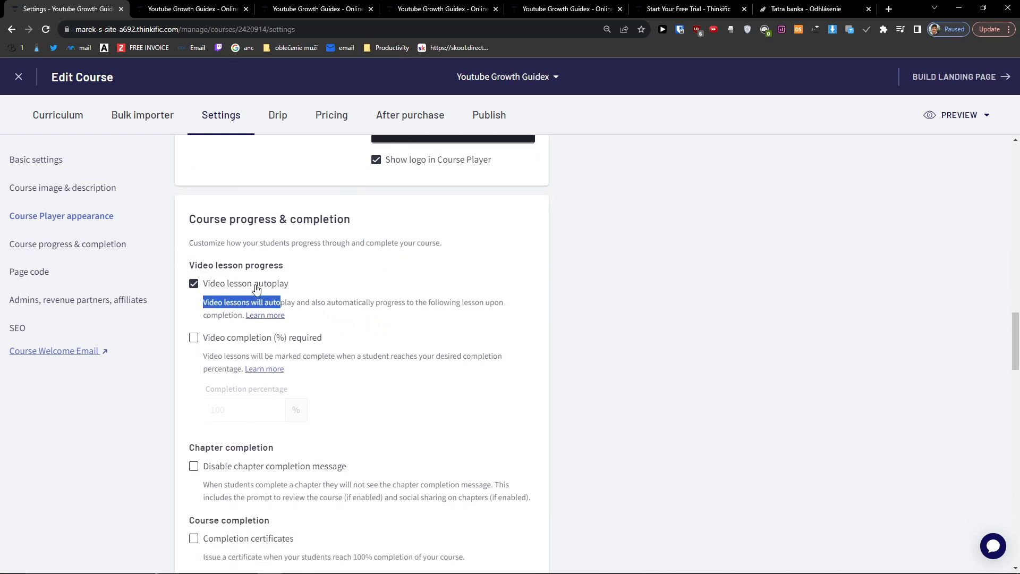
{"action": "left_click", "coordinate": [257, 288]}
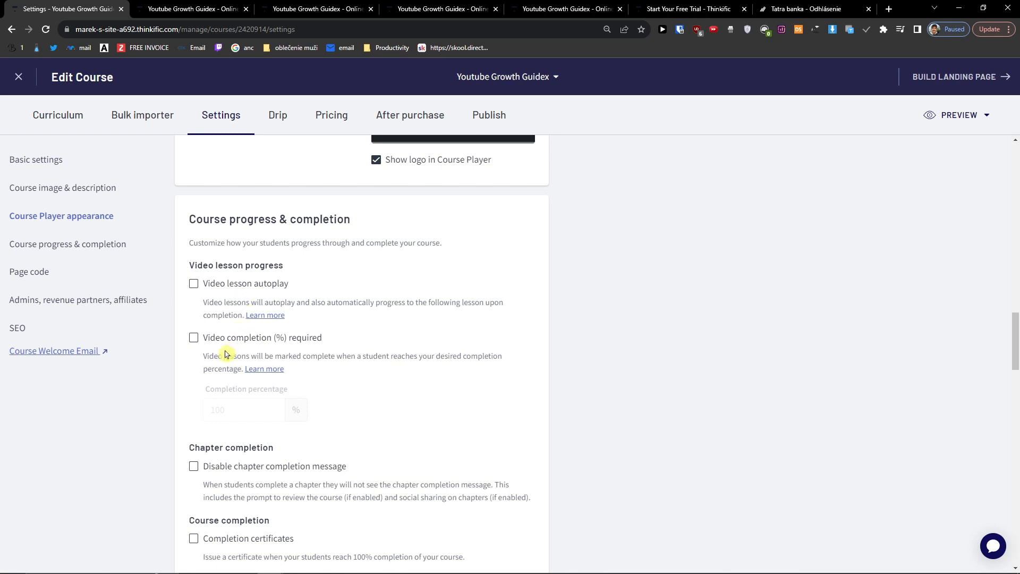
Review the required video completion percentage and chapter completion message options in the course progress settings.
{"action": "left_click_drag", "start_coordinate": [203, 357], "coordinate": [416, 371]}
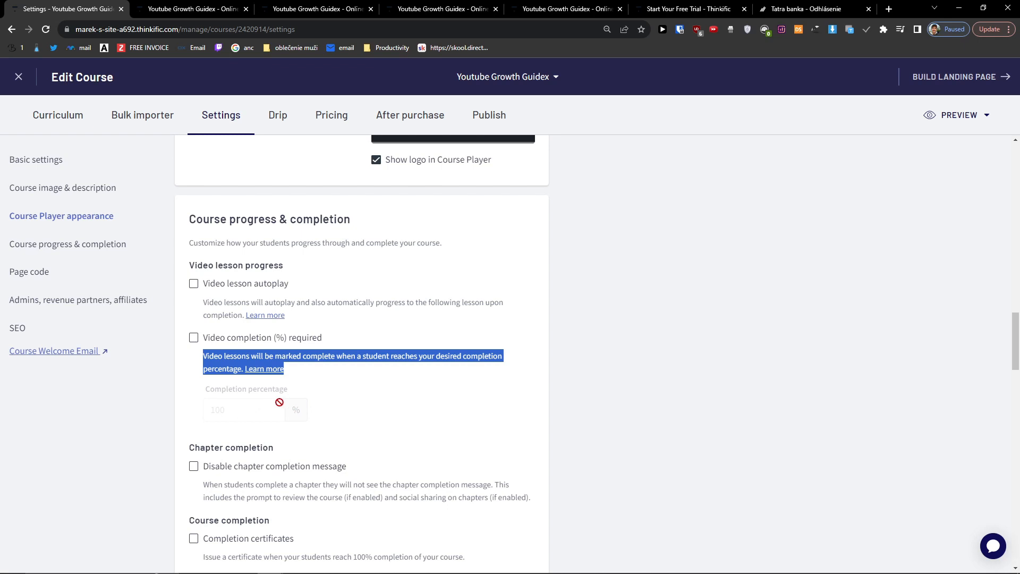
{"action": "scroll", "coordinate": [324, 412], "scroll_direction": "down", "scroll_amount": 3}
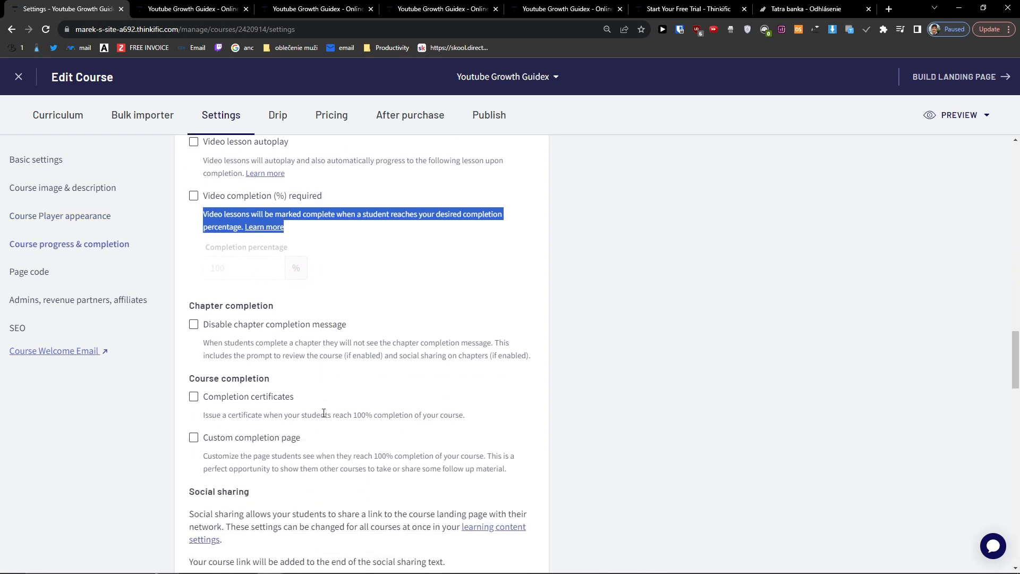
{"action": "scroll", "coordinate": [324, 412], "scroll_direction": "down", "scroll_amount": 2}
{"action": "left_click_drag", "start_coordinate": [190, 234], "coordinate": [293, 236]}
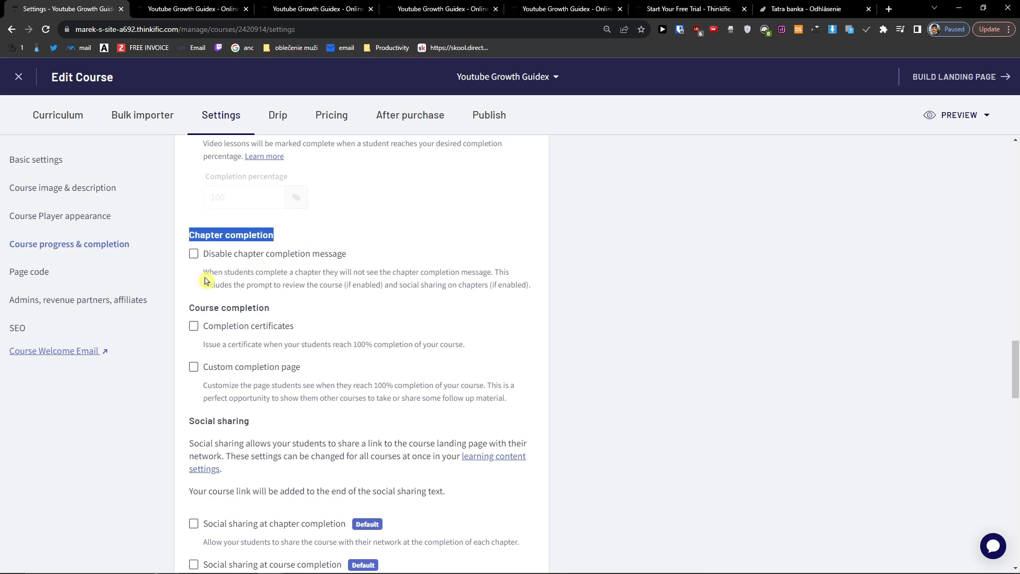
{"action": "scroll", "coordinate": [311, 320], "scroll_direction": "down", "scroll_amount": 1}
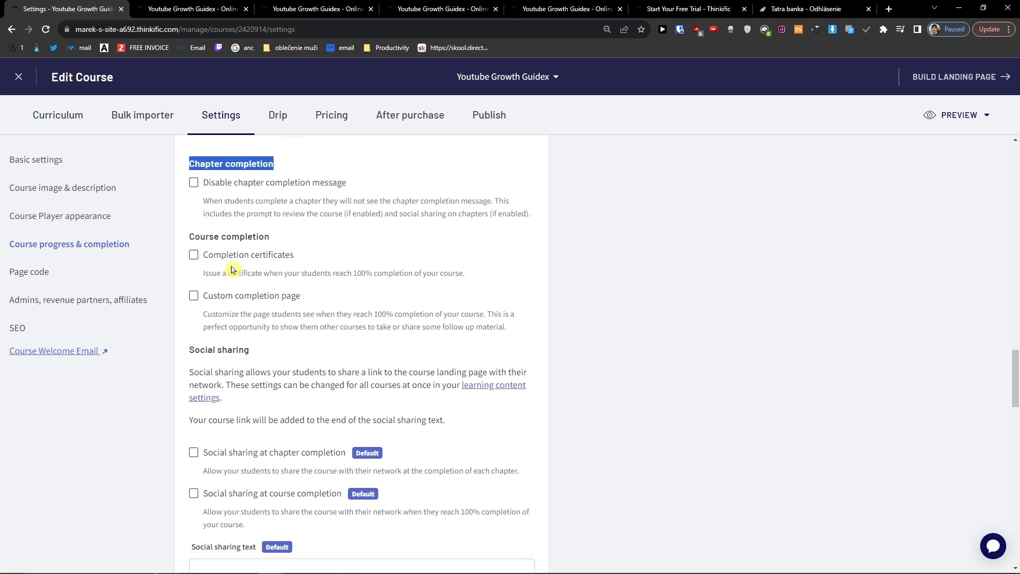
Turn on completion certificates, check the available certificates, and turn the option off again.
{"action": "left_click", "coordinate": [268, 260]}
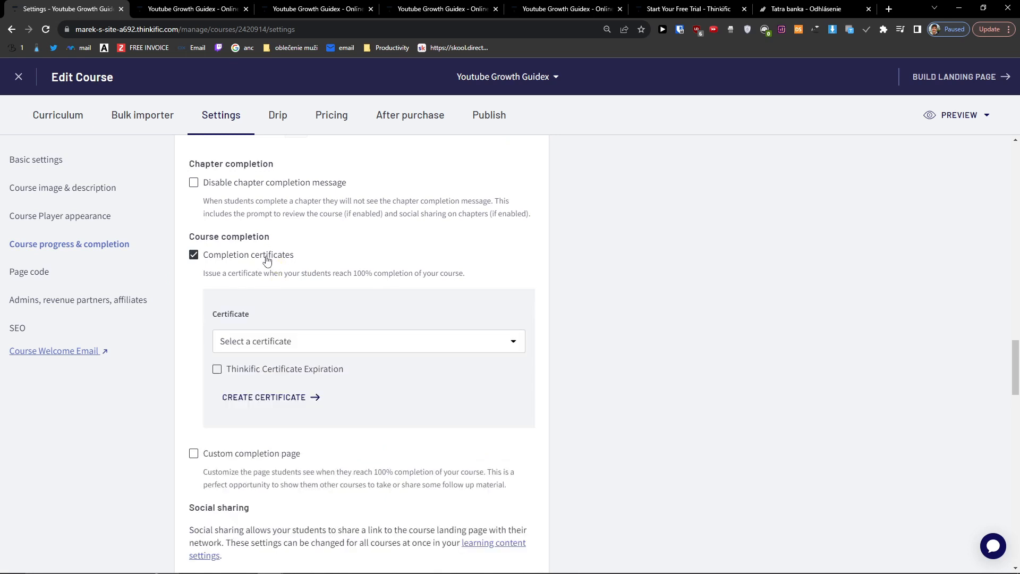
{"action": "left_click", "coordinate": [257, 343]}
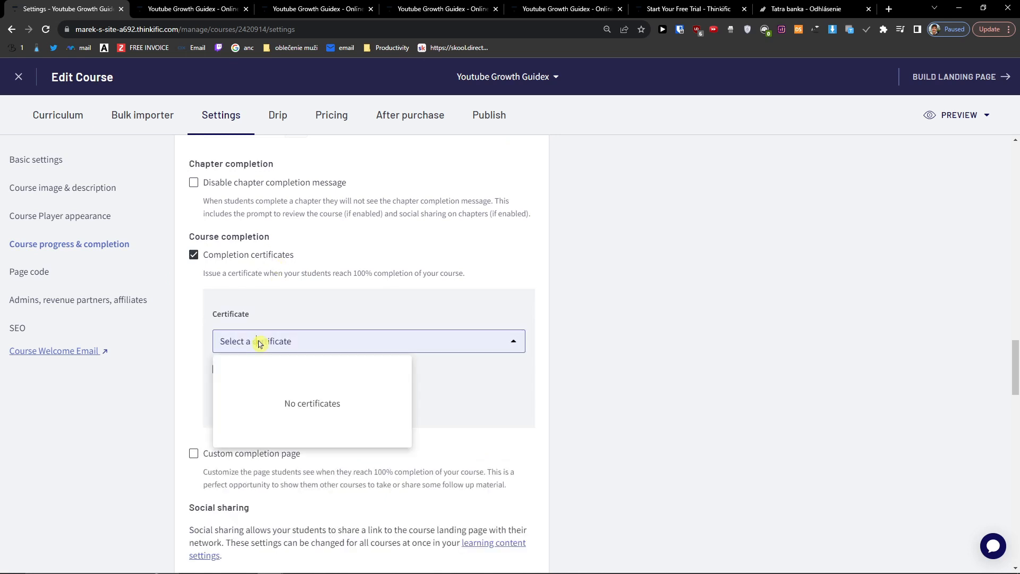
{"action": "left_click", "coordinate": [259, 343]}
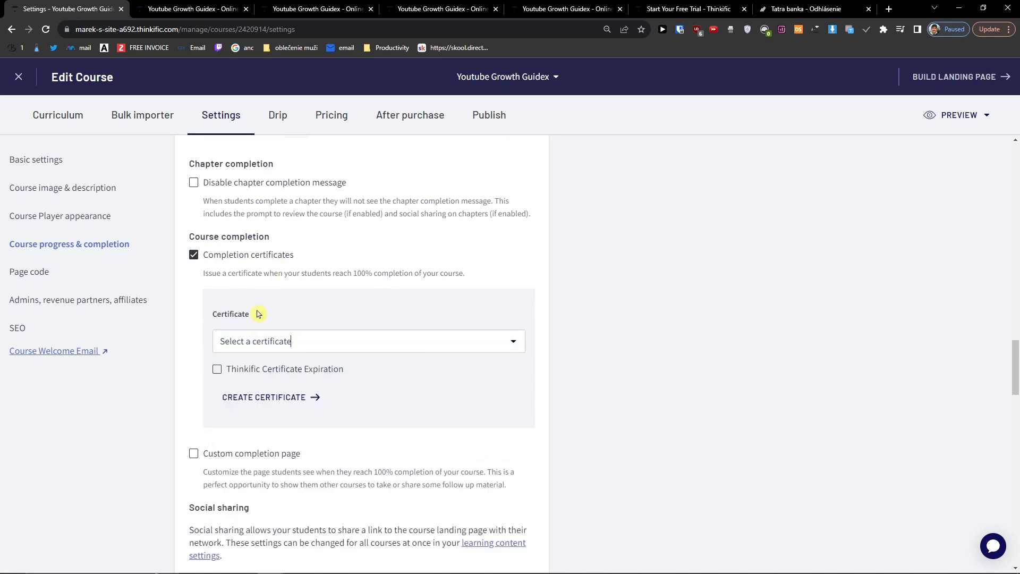
{"action": "left_click", "coordinate": [275, 260]}
Examine the social sharing, page footer code, and admins, revenue partners and affiliates settings, including the course admin choices.
{"action": "scroll", "coordinate": [385, 290], "scroll_direction": "down", "scroll_amount": 1}
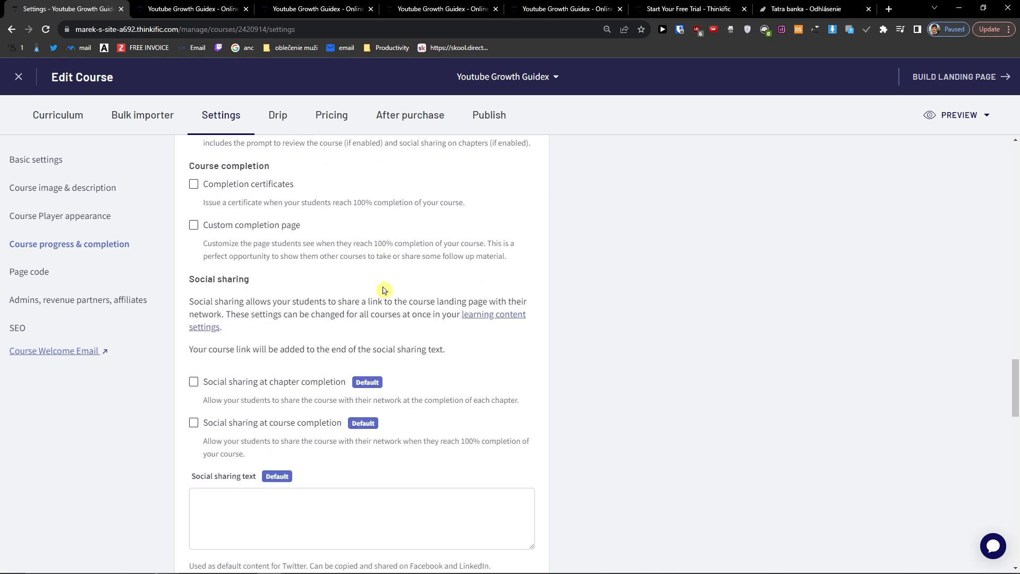
{"action": "scroll", "coordinate": [384, 290], "scroll_direction": "down", "scroll_amount": 3}
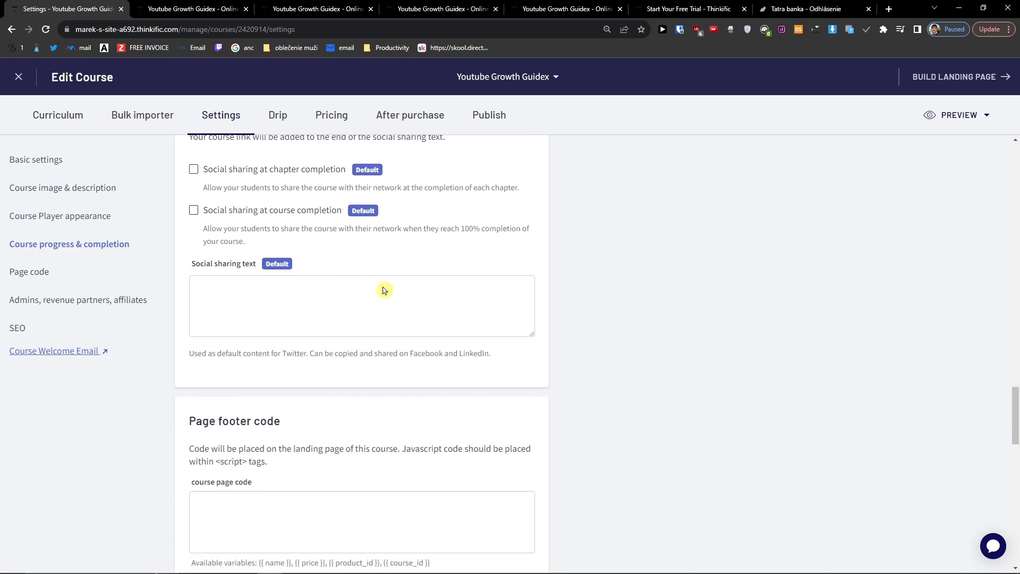
{"action": "scroll", "coordinate": [433, 317], "scroll_direction": "up", "scroll_amount": 1}
{"action": "scroll", "coordinate": [485, 358], "scroll_direction": "down", "scroll_amount": 3}
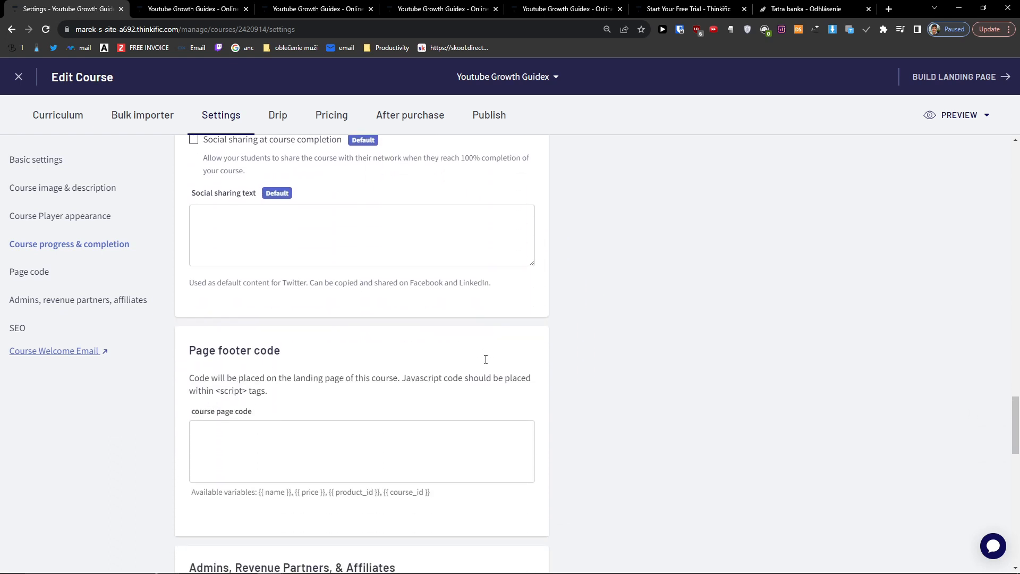
{"action": "scroll", "coordinate": [397, 361], "scroll_direction": "down", "scroll_amount": 3}
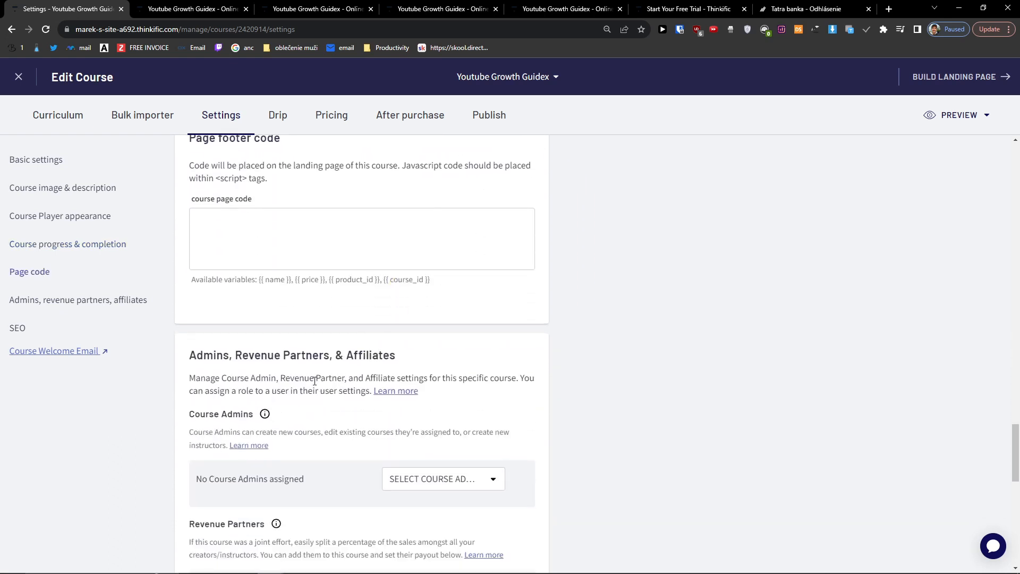
{"action": "scroll", "coordinate": [318, 384], "scroll_direction": "down", "scroll_amount": 1}
{"action": "scroll", "coordinate": [318, 384], "scroll_direction": "down", "scroll_amount": 1}
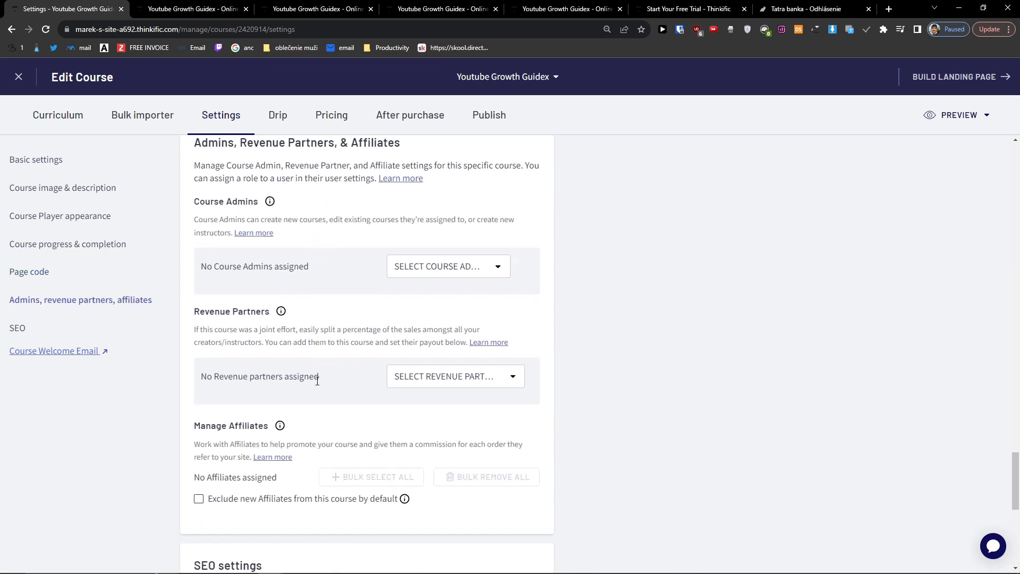
{"action": "left_click", "coordinate": [425, 272]}
{"action": "left_click", "coordinate": [419, 276]}
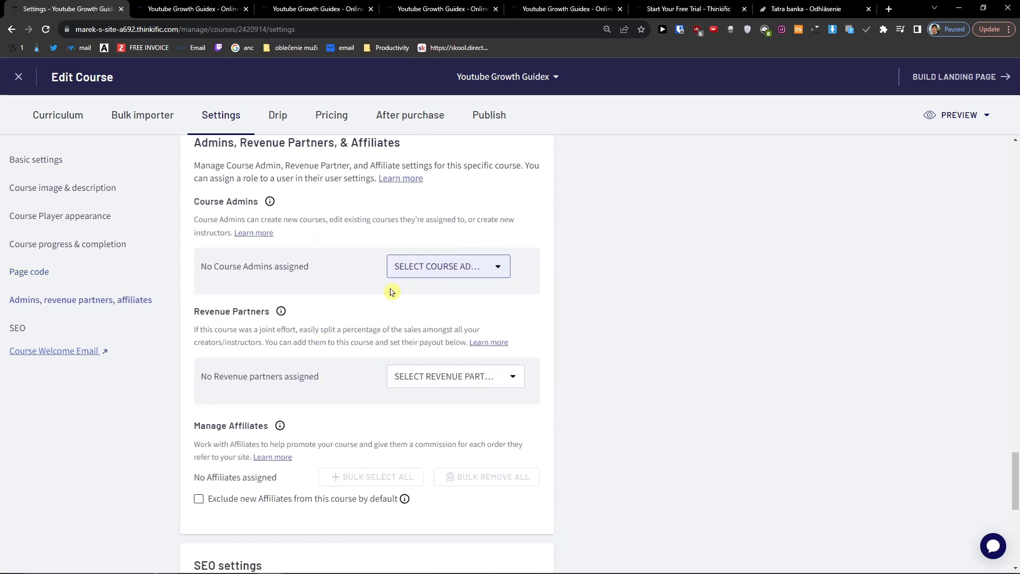
Look over the affiliate and SEO settings, save the course settings, and dismiss the notifications.
{"action": "scroll", "coordinate": [387, 291], "scroll_direction": "down", "scroll_amount": 5}
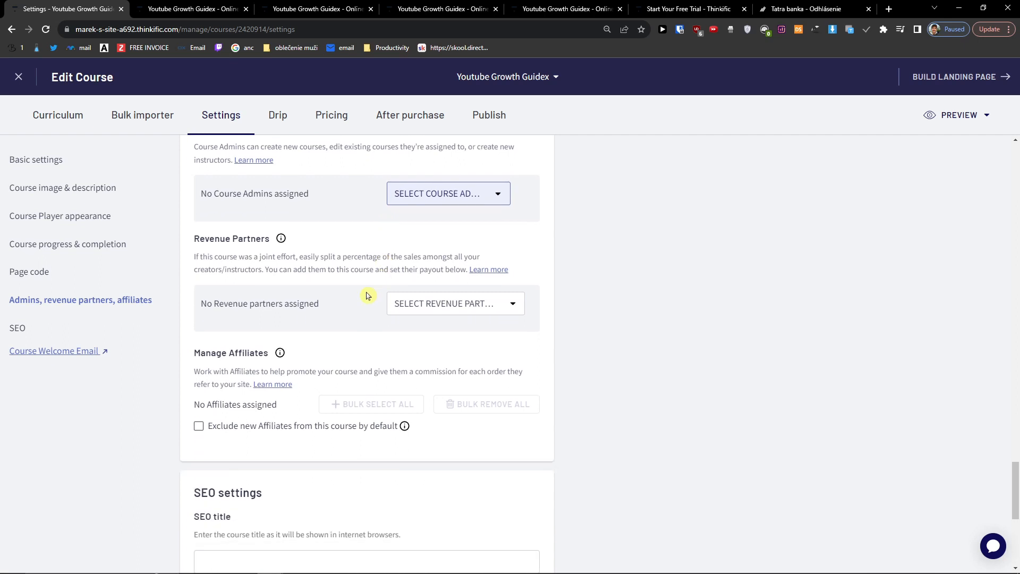
{"action": "scroll", "coordinate": [291, 297], "scroll_direction": "down", "scroll_amount": 1}
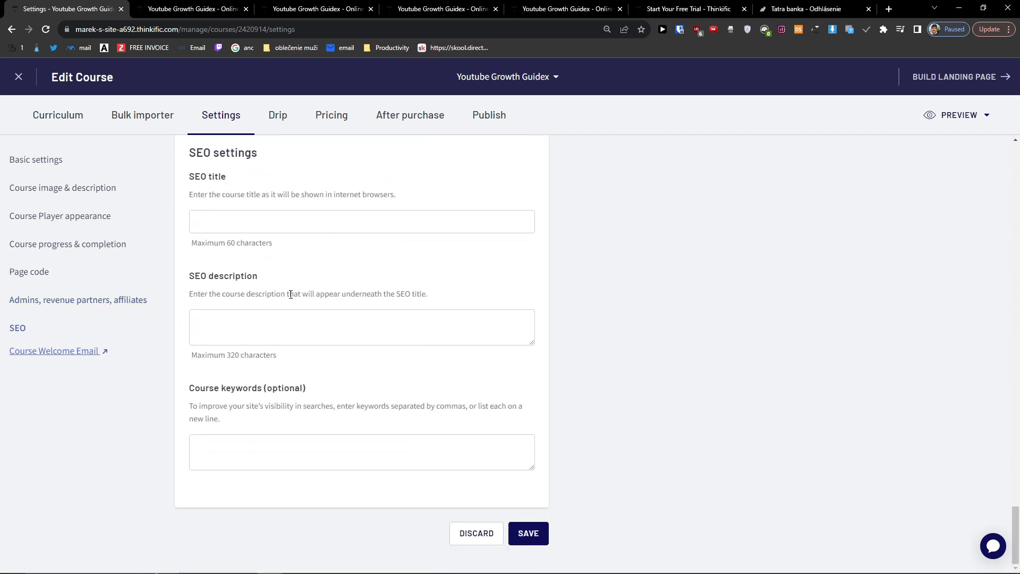
{"action": "left_click", "coordinate": [538, 534]}
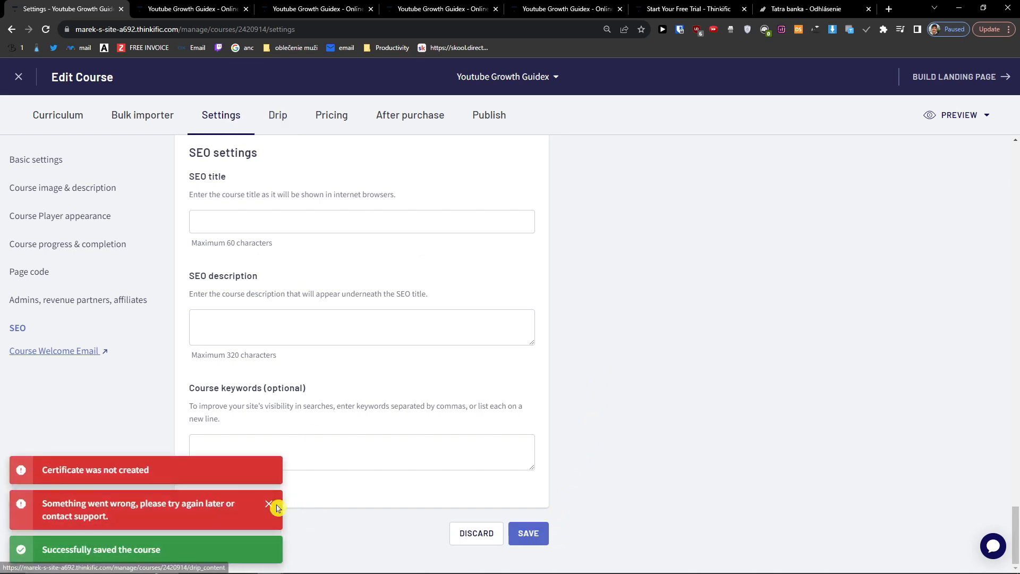
{"action": "left_click", "coordinate": [269, 539]}
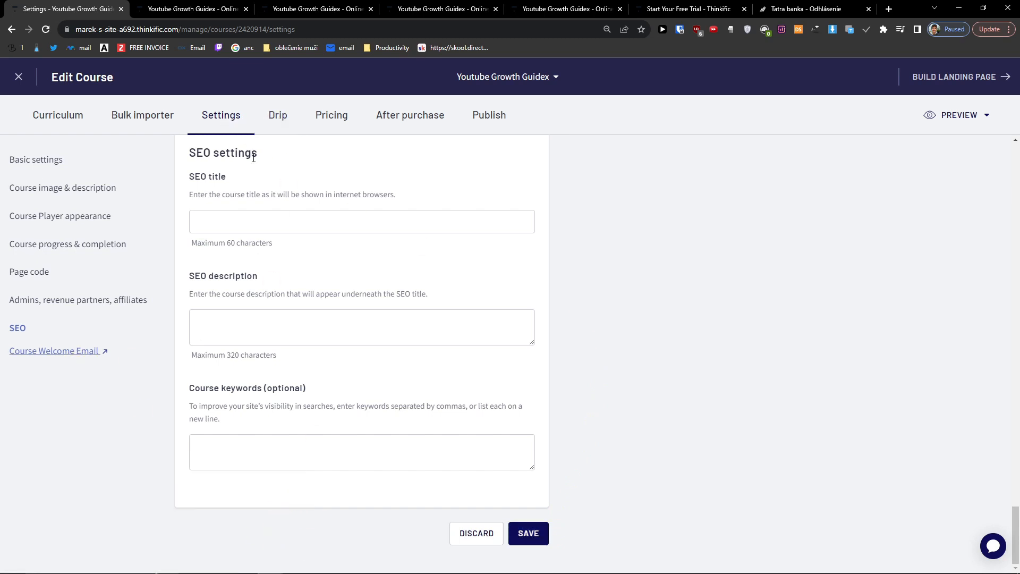
Create a drip schedule for the course.
{"action": "left_click", "coordinate": [270, 127]}
{"action": "left_click", "coordinate": [563, 113]}
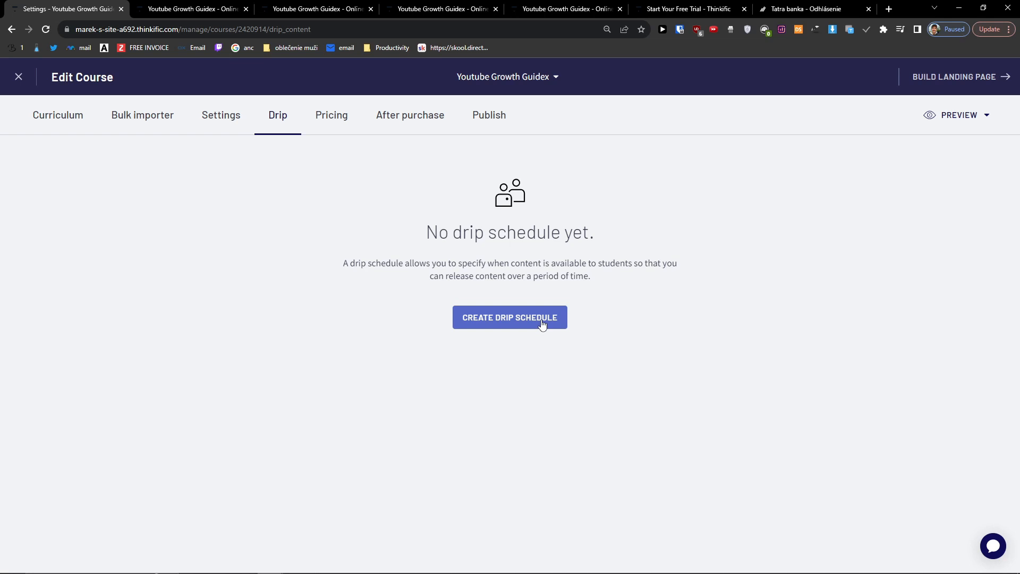
{"action": "left_click", "coordinate": [546, 330]}
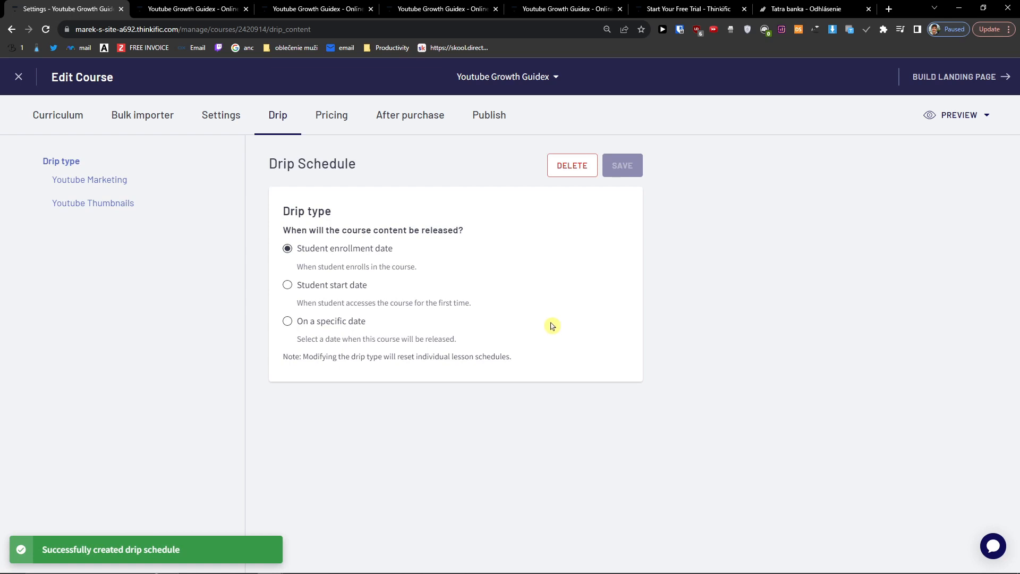
Try the student start date, student enrollment date and specific date drip types, and discard the change by opening the Youtube Marketing chapter.
{"action": "left_click_drag", "start_coordinate": [283, 230], "coordinate": [485, 234]}
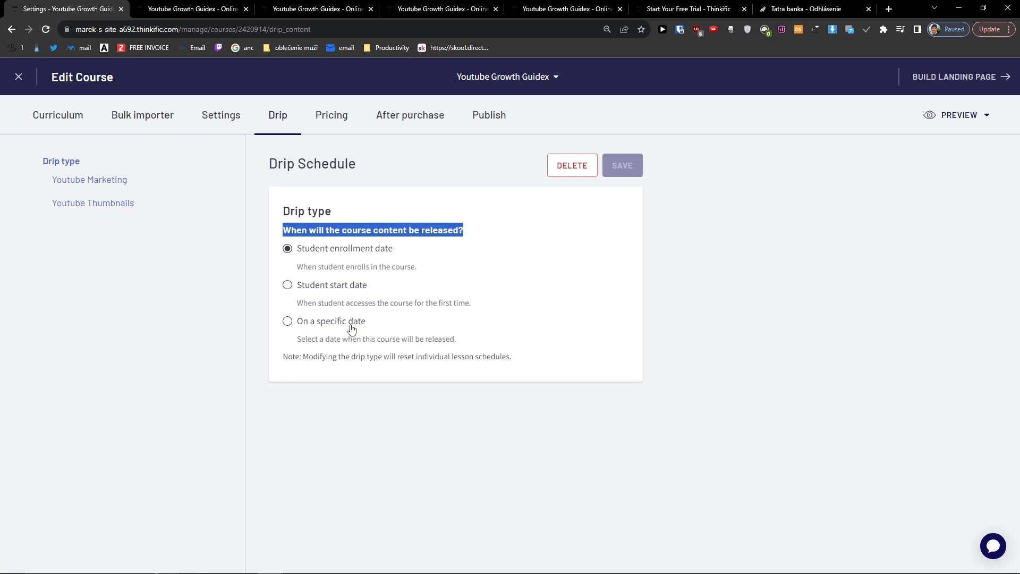
{"action": "left_click", "coordinate": [357, 287]}
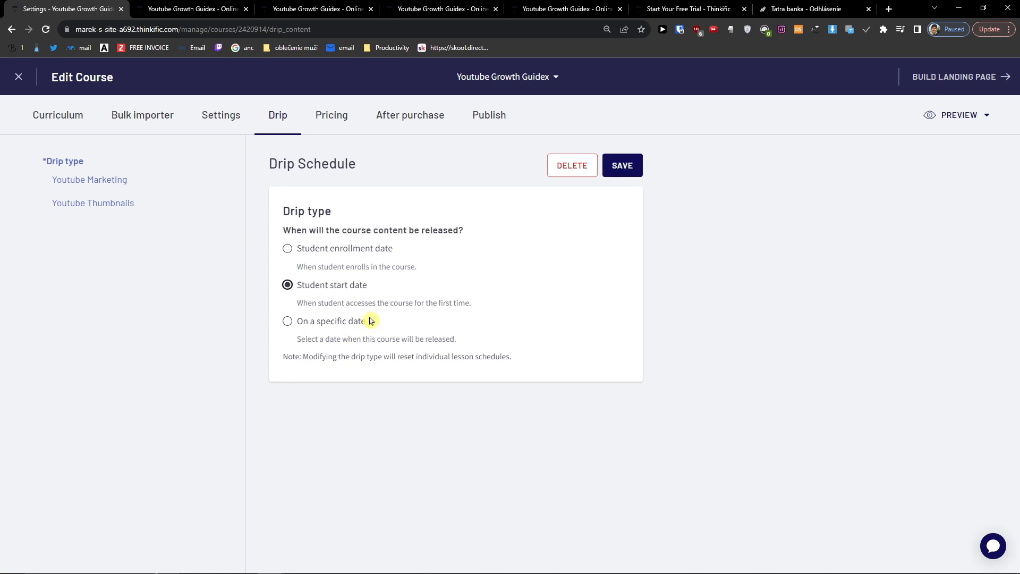
{"action": "left_click", "coordinate": [369, 254]}
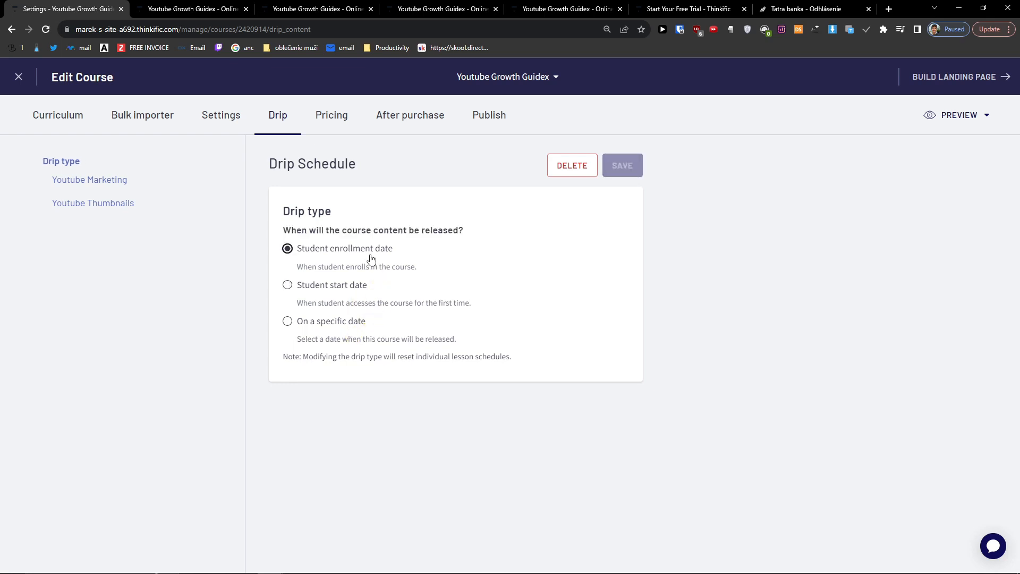
{"action": "left_click", "coordinate": [349, 331]}
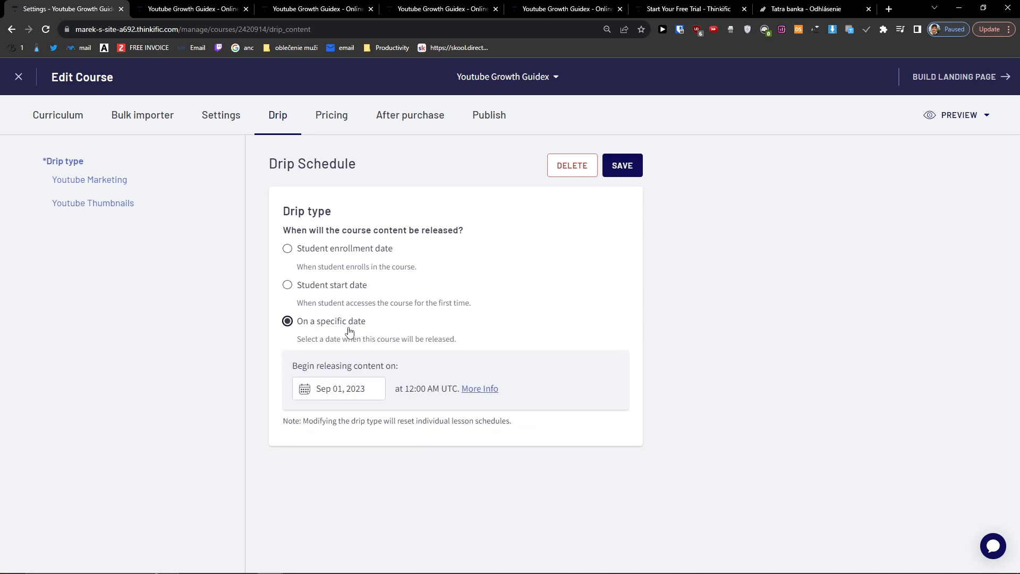
{"action": "left_click", "coordinate": [78, 184]}
{"action": "left_click", "coordinate": [558, 94]}
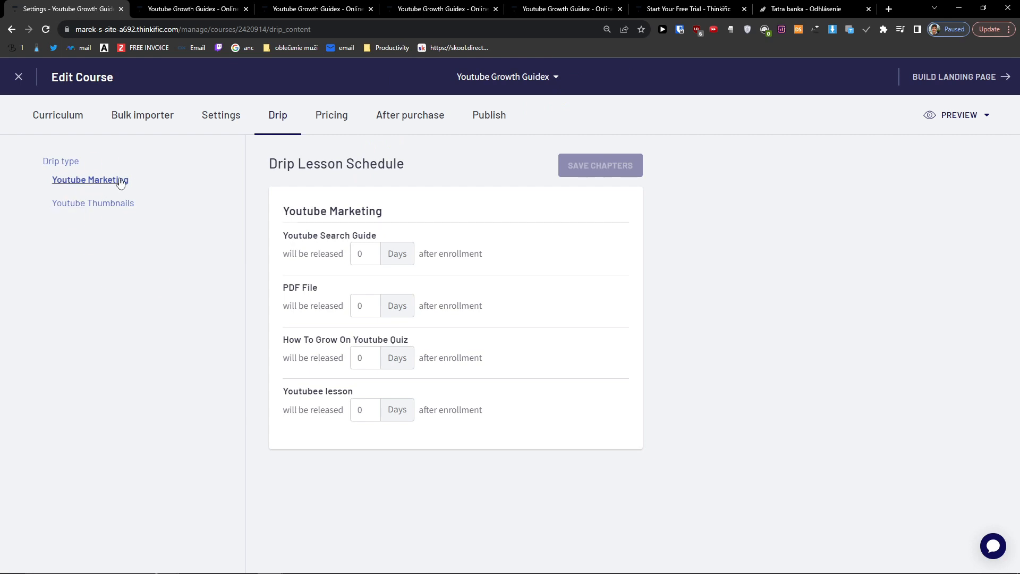
Set the Youtube Marketing chapter's four lessons to release 1, 2, 3 and 4 days after enrollment in listed order, and save the chapter schedule.
{"action": "left_click", "coordinate": [105, 206]}
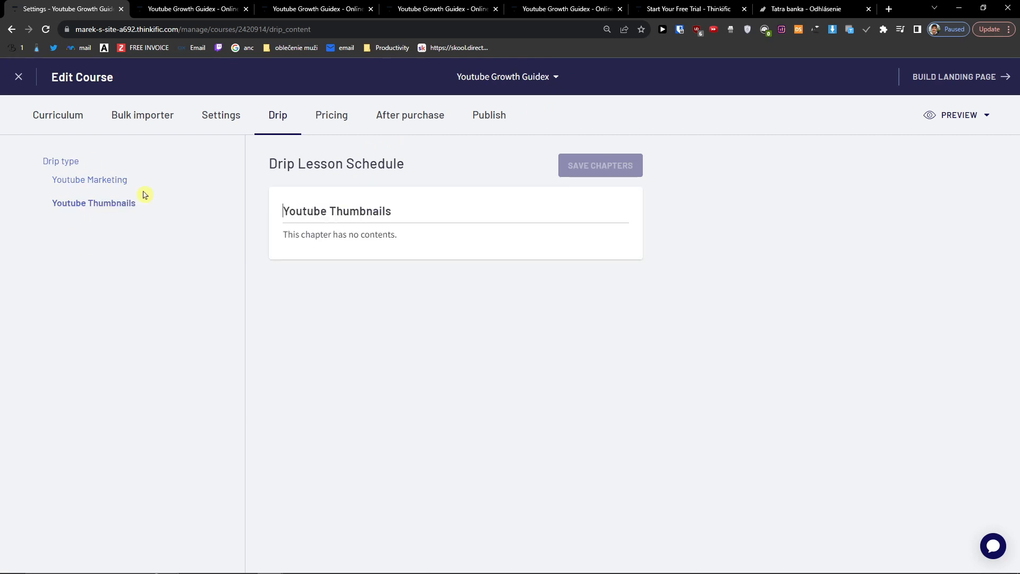
{"action": "left_click", "coordinate": [114, 179]}
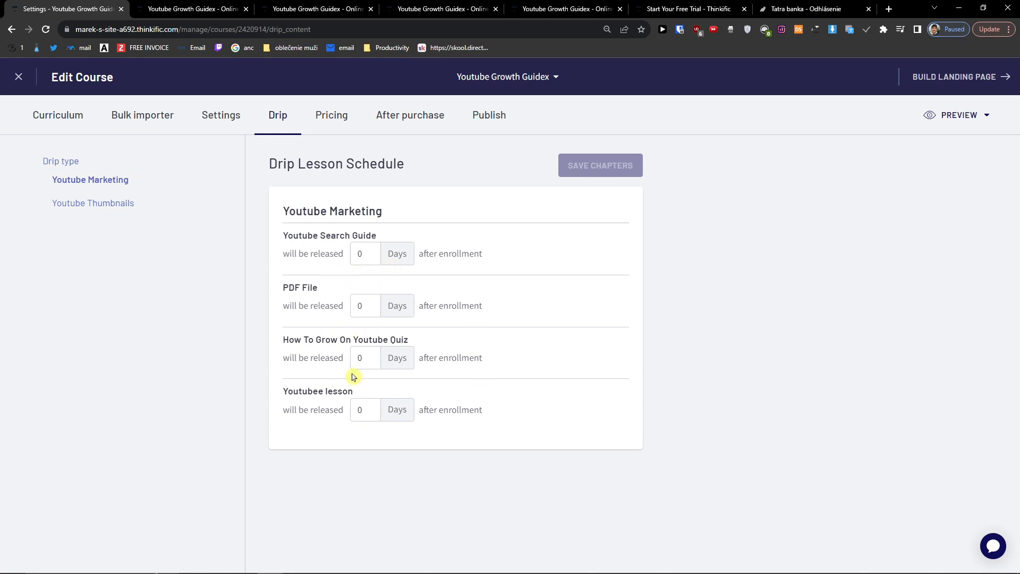
{"action": "double_click", "coordinate": [358, 253]}
{"action": "type", "text": "1"}
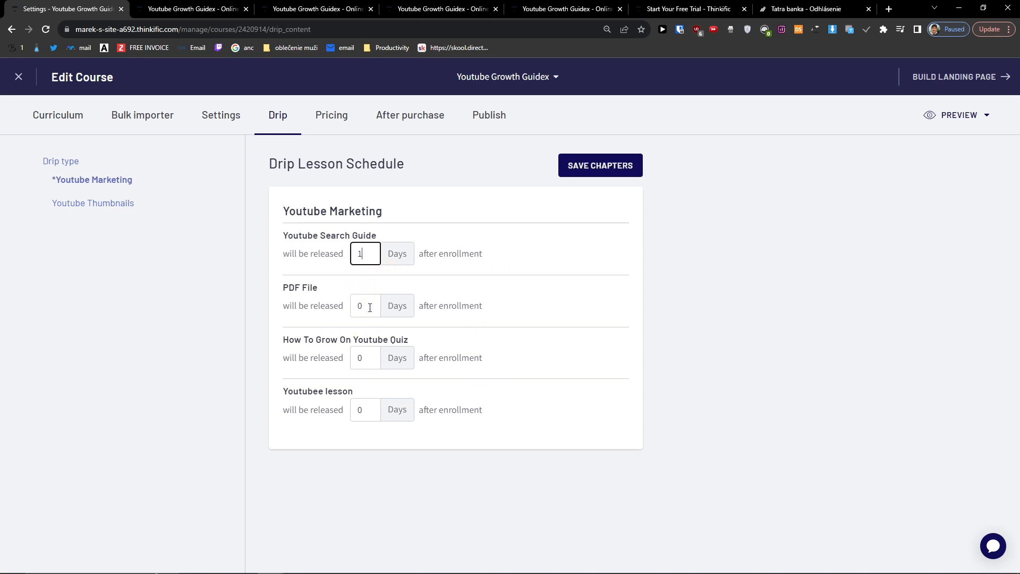
{"action": "double_click", "coordinate": [366, 305]}
{"action": "type", "text": "2"}
{"action": "double_click", "coordinate": [367, 358]}
{"action": "type", "text": "3"}
{"action": "double_click", "coordinate": [378, 409]}
{"action": "type", "text": "4"}
{"action": "left_click", "coordinate": [598, 167]}
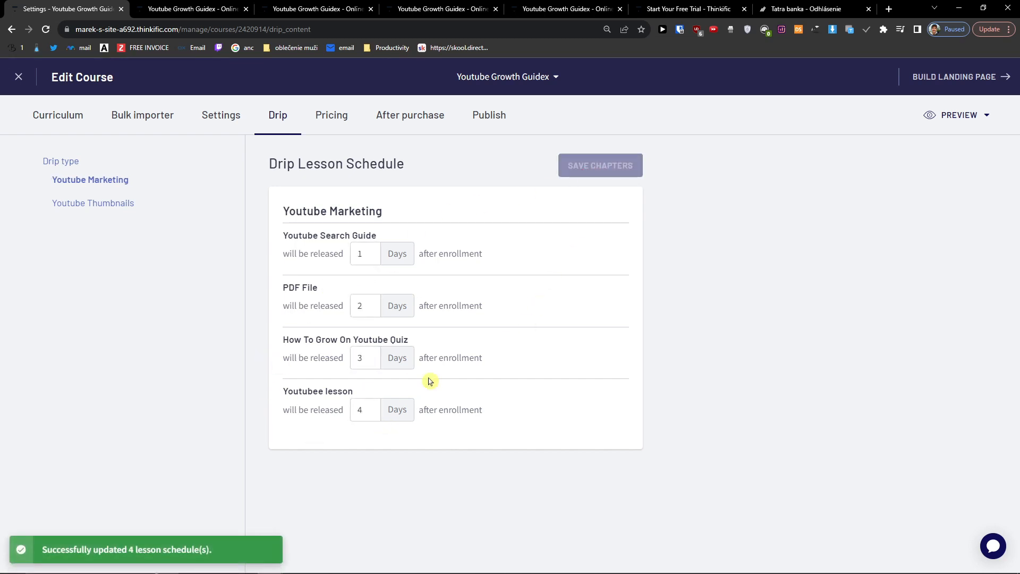
Check the drip type again, open the course pricing, and read the question about a paid or free course.
{"action": "left_click", "coordinate": [73, 165]}
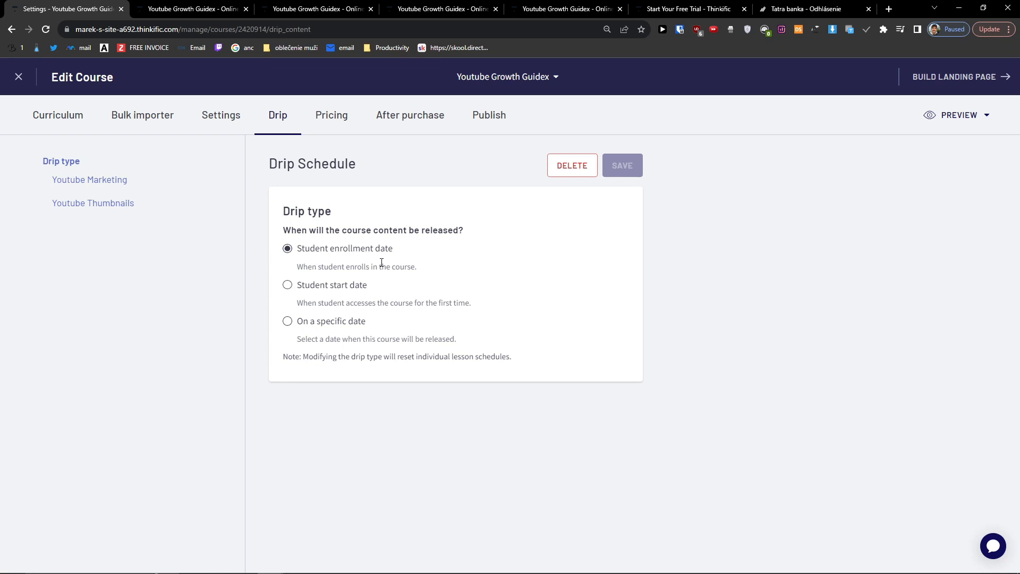
{"action": "left_click", "coordinate": [331, 126]}
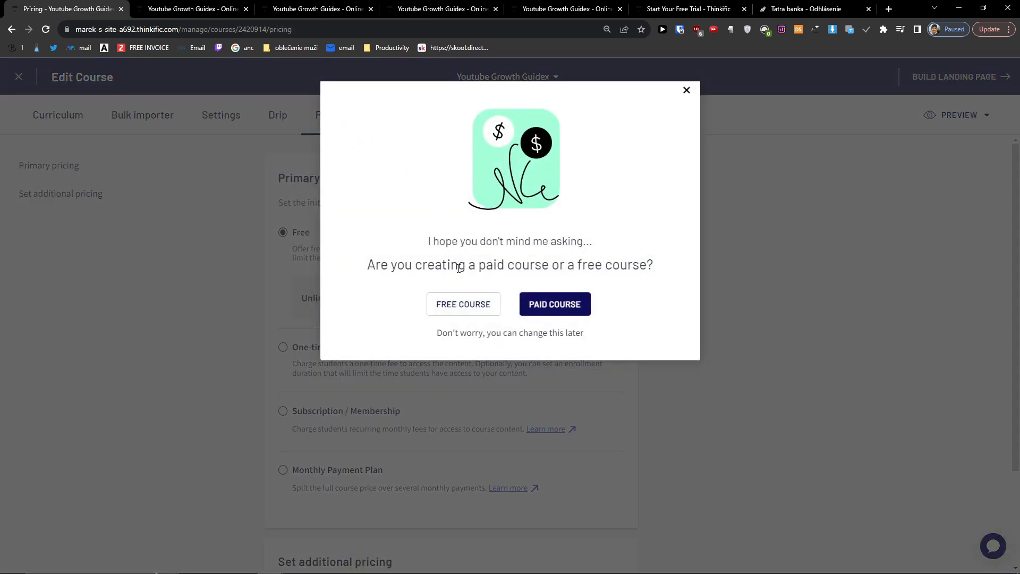
{"action": "left_click_drag", "start_coordinate": [366, 270], "coordinate": [678, 264]}
{"action": "left_click_drag", "start_coordinate": [346, 268], "coordinate": [658, 268]}
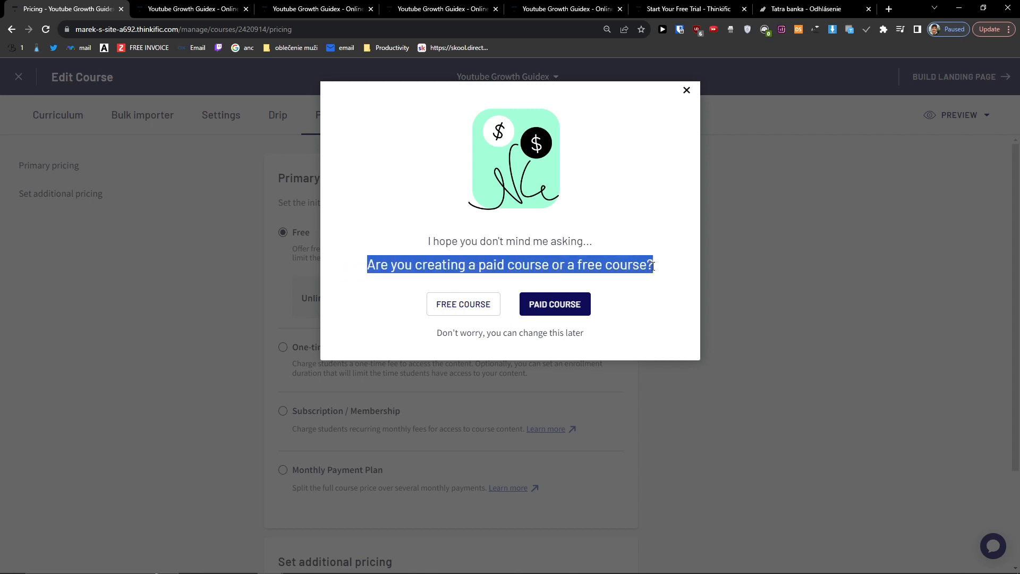
Answer that this is a paid course, read the follow-up about setting a price, and dismiss it without going to payments.
{"action": "left_click", "coordinate": [556, 308]}
{"action": "left_click_drag", "start_coordinate": [356, 264], "coordinate": [632, 289]}
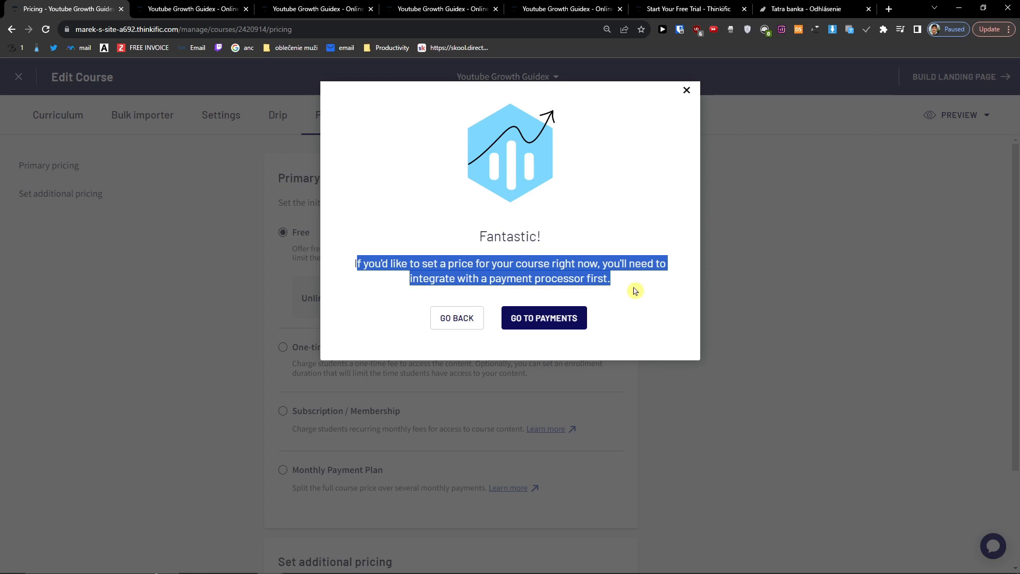
{"action": "left_click", "coordinate": [686, 91]}
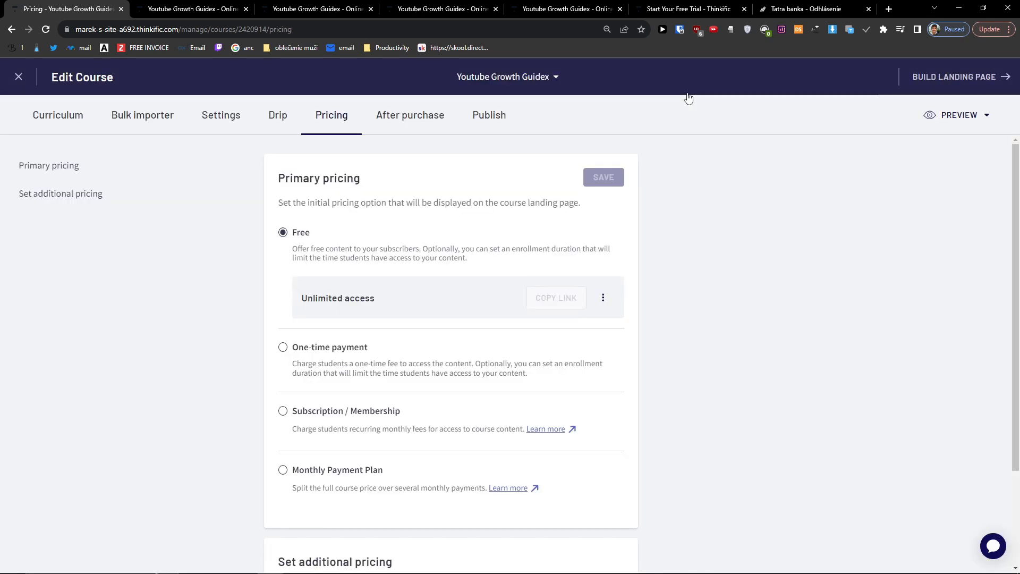
Try the one-time payment, subscription / membership and monthly payment plan options as primary pricing, ending on one-time payment.
{"action": "scroll", "coordinate": [342, 326], "scroll_direction": "down", "scroll_amount": 1}
{"action": "scroll", "coordinate": [319, 287], "scroll_direction": "up", "scroll_amount": 1}
{"action": "left_click", "coordinate": [302, 347]}
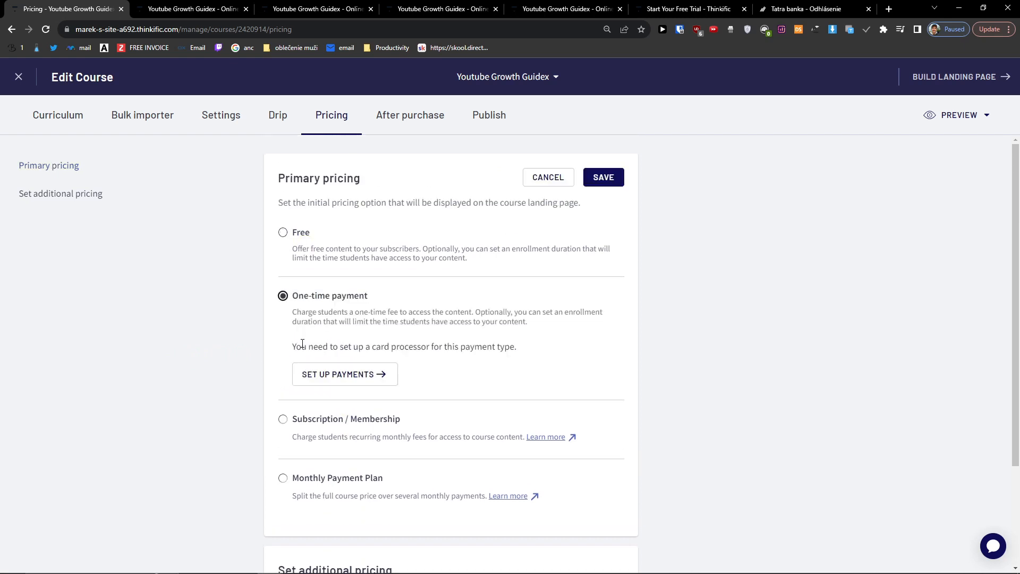
{"action": "left_click", "coordinate": [330, 419]}
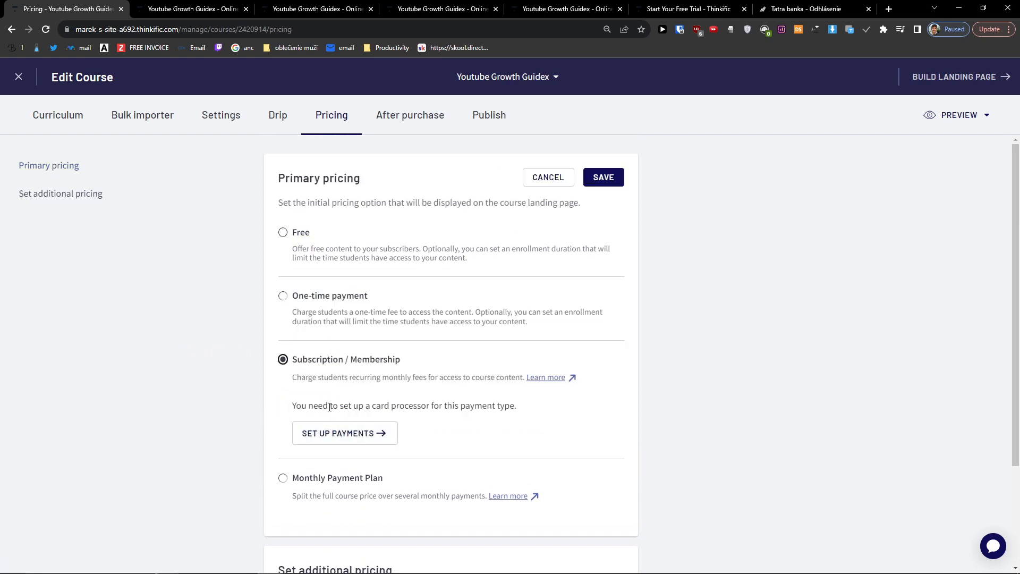
{"action": "left_click", "coordinate": [335, 478]}
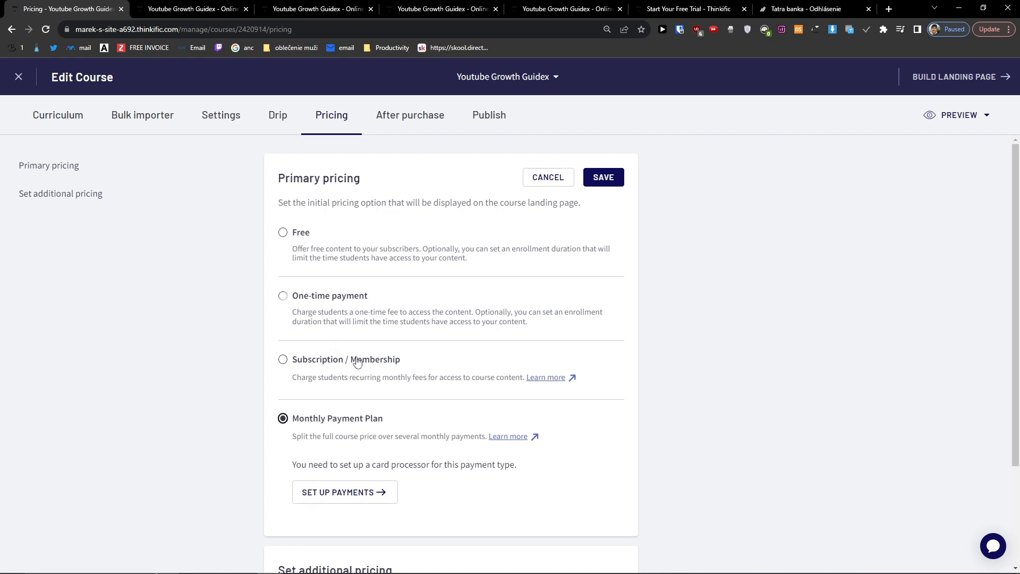
{"action": "left_click", "coordinate": [332, 294]}
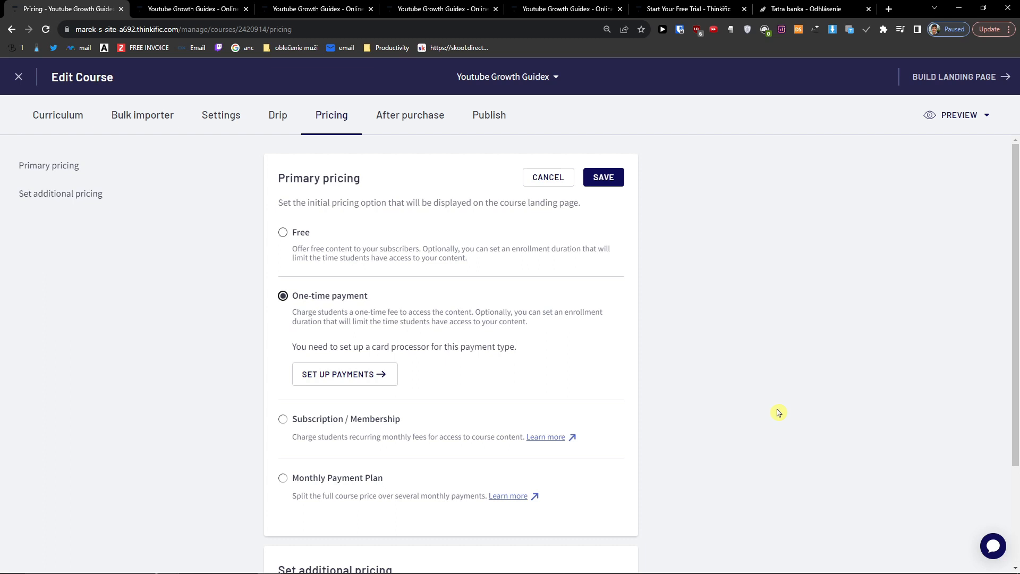
Read the subscription description and the additional pricing section, and check the pricing types offered for an extra price without creating one.
{"action": "scroll", "coordinate": [778, 413], "scroll_direction": "down", "scroll_amount": 2}
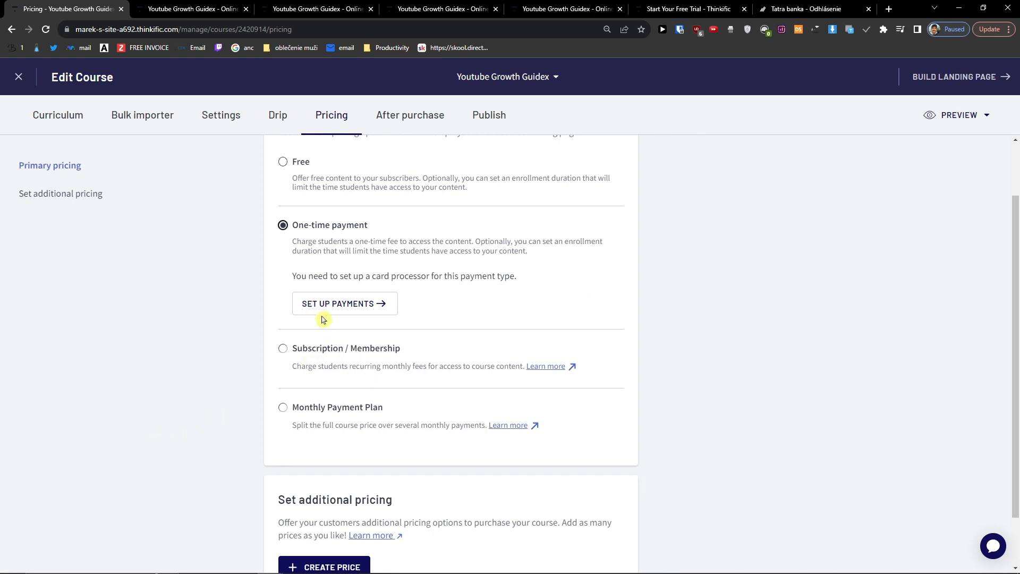
{"action": "left_click_drag", "start_coordinate": [295, 368], "coordinate": [514, 375]}
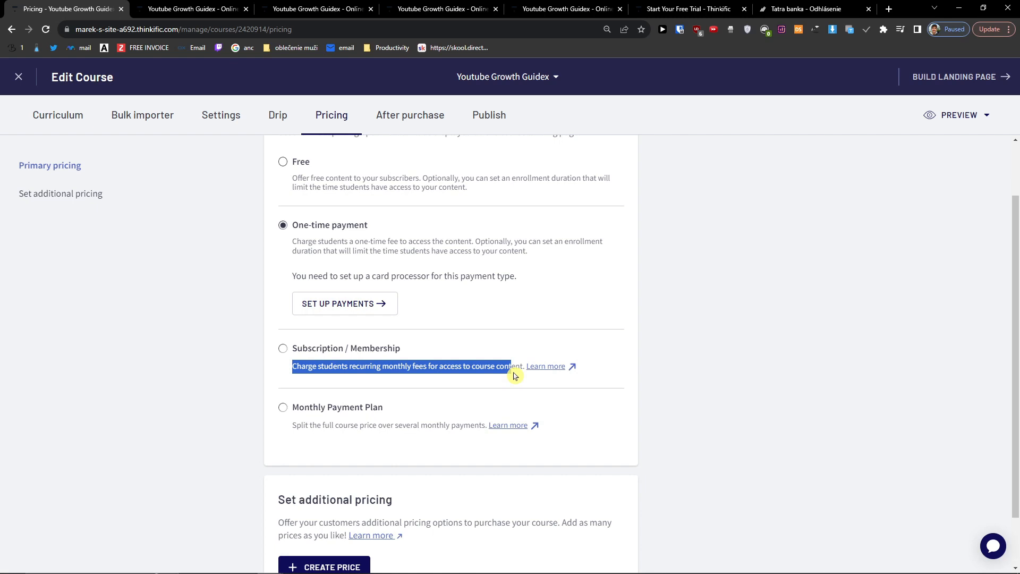
{"action": "scroll", "coordinate": [480, 380], "scroll_direction": "down", "scroll_amount": 2}
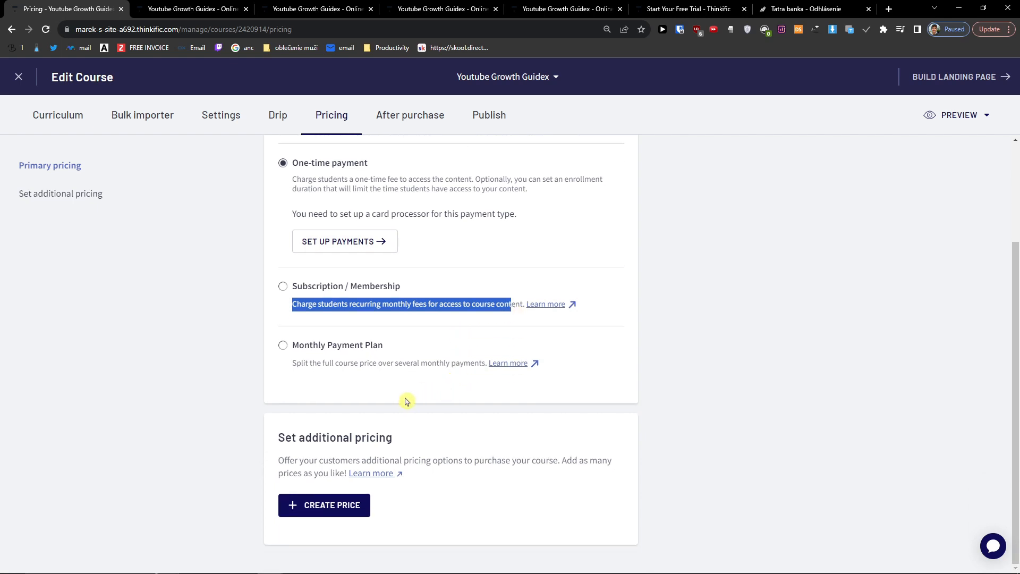
{"action": "left_click_drag", "start_coordinate": [444, 461], "coordinate": [520, 472]}
{"action": "left_click", "coordinate": [520, 473]}
{"action": "left_click", "coordinate": [353, 505]}
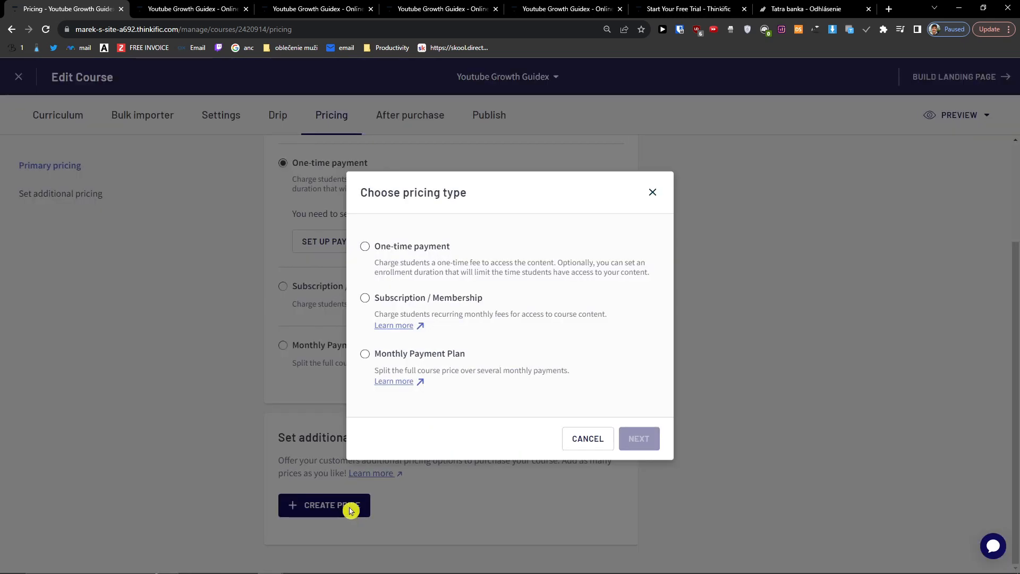
{"action": "left_click", "coordinate": [652, 194]}
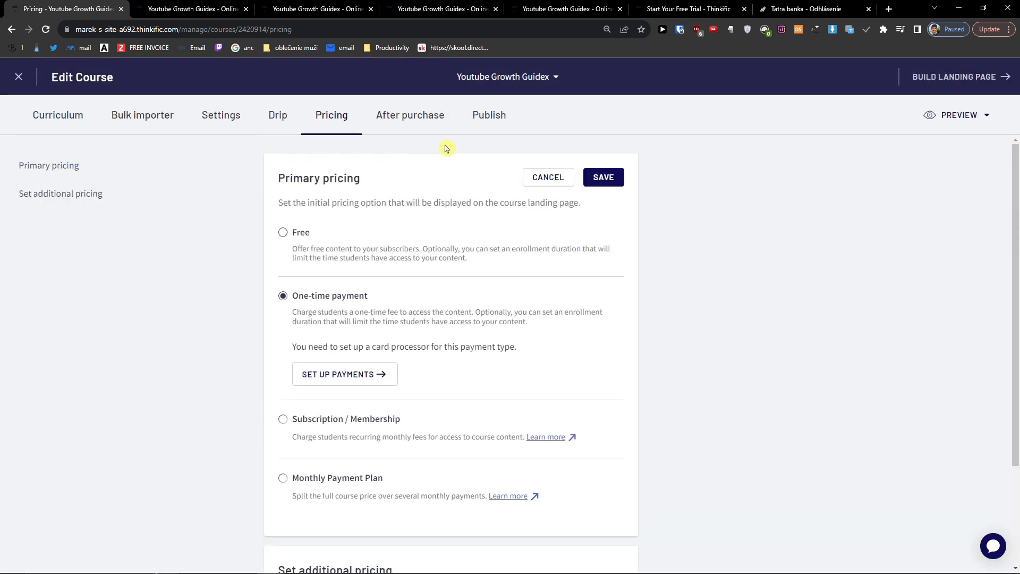
Set the primary pricing to Free with 7 days until expiry and save it.
{"action": "left_click", "coordinate": [301, 233]}
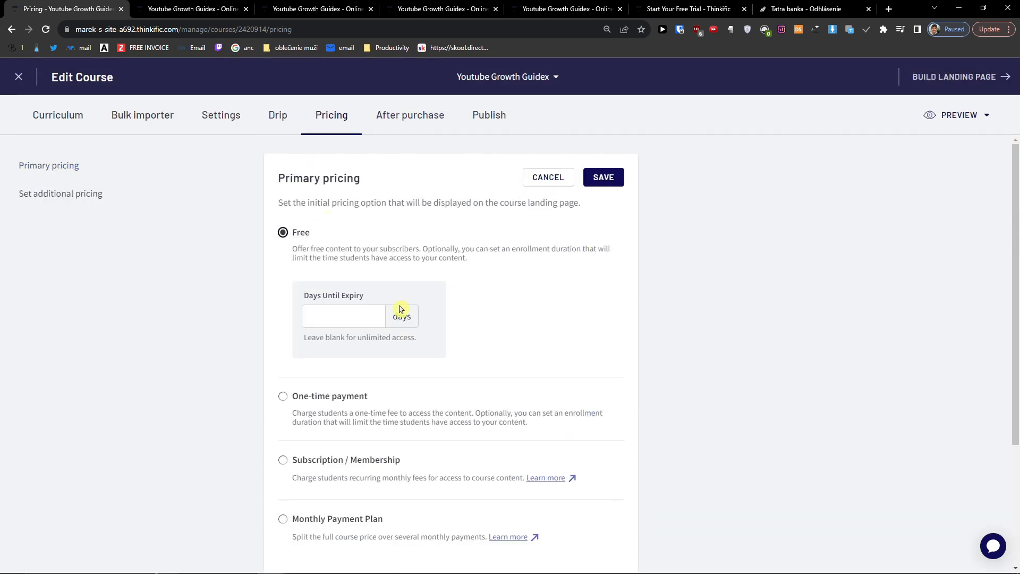
{"action": "left_click", "coordinate": [362, 319]}
{"action": "left_click_drag", "start_coordinate": [292, 249], "coordinate": [482, 264]}
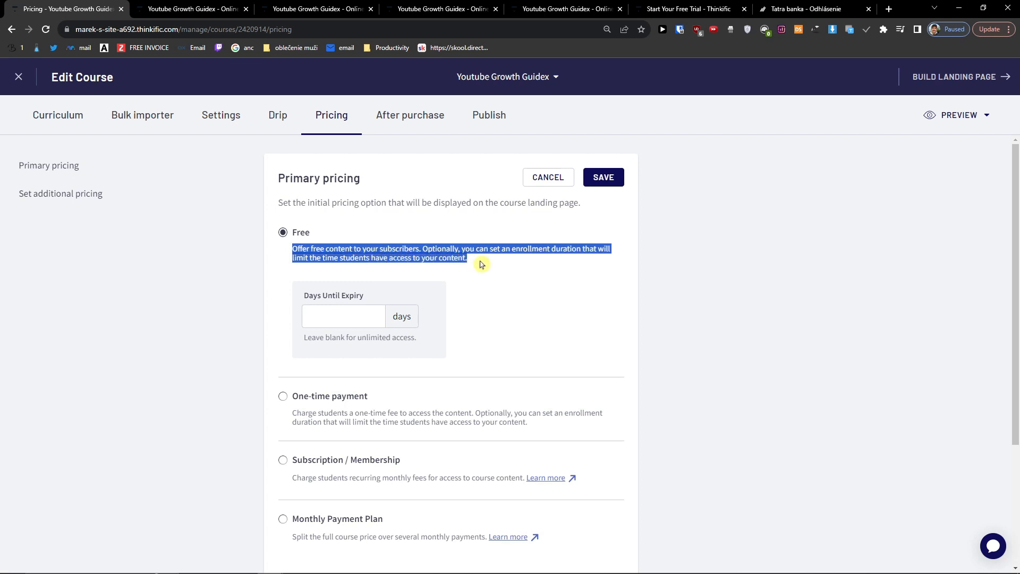
{"action": "left_click", "coordinate": [341, 318]}
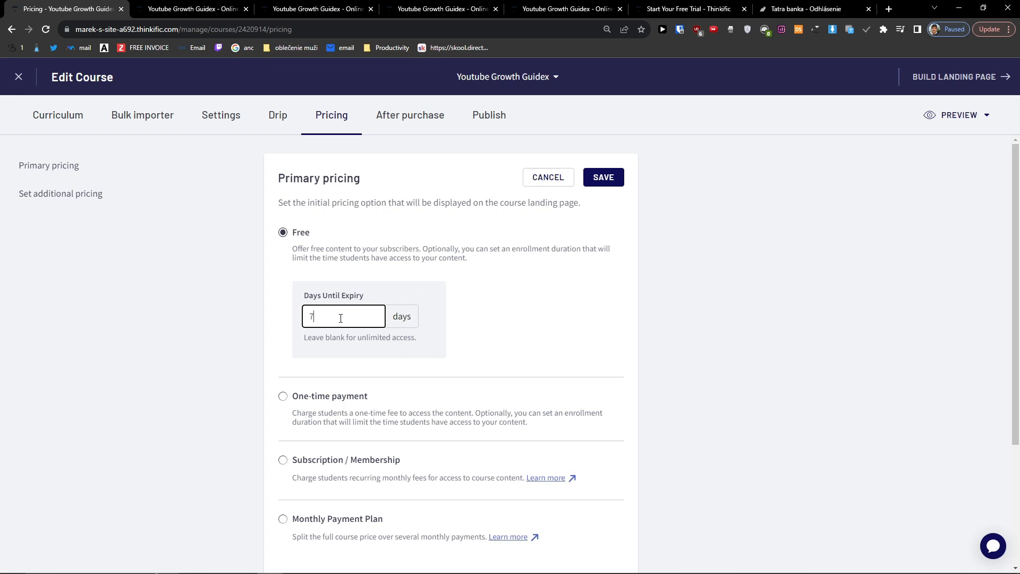
{"action": "left_click", "coordinate": [601, 182]}
Open the course's after purchase settings and start a new flow.
{"action": "left_click", "coordinate": [407, 129]}
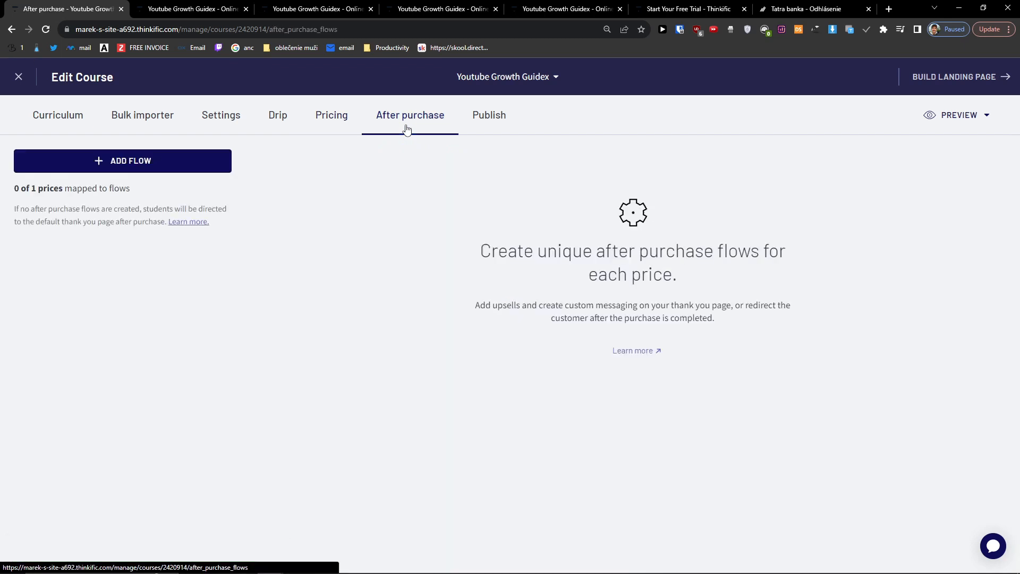
{"action": "left_click_drag", "start_coordinate": [473, 238], "coordinate": [728, 279]}
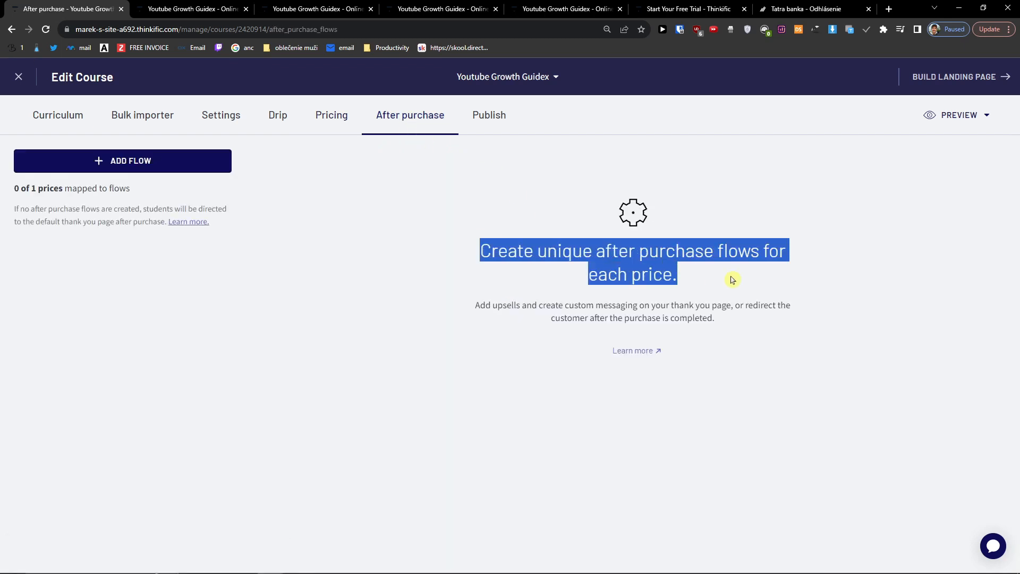
{"action": "left_click", "coordinate": [173, 166]}
{"action": "left_click", "coordinate": [364, 235]}
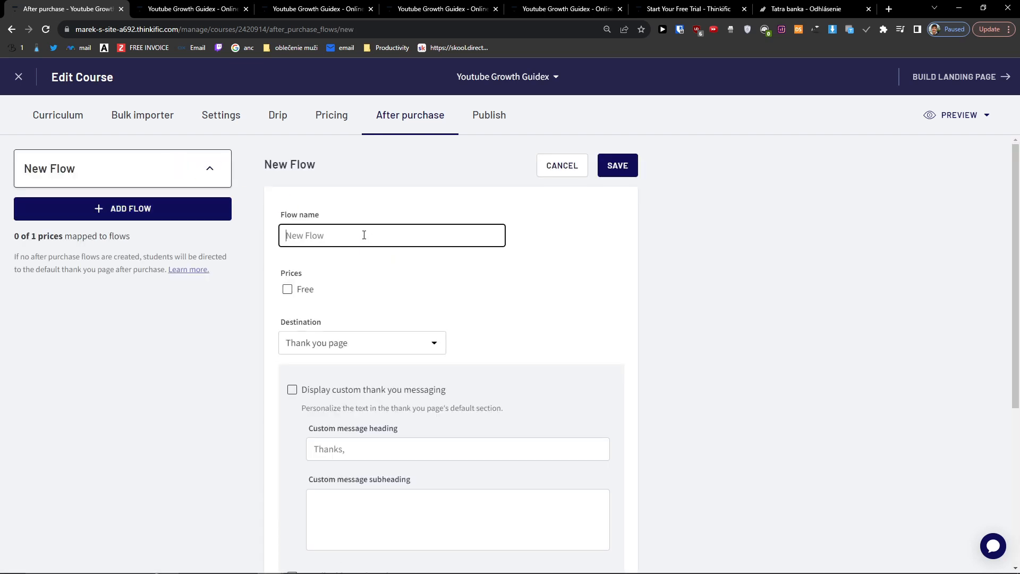
Examine the new flow's price, destination, custom thank you messaging and upsell options.
{"action": "scroll", "coordinate": [366, 277], "scroll_direction": "down", "scroll_amount": 2}
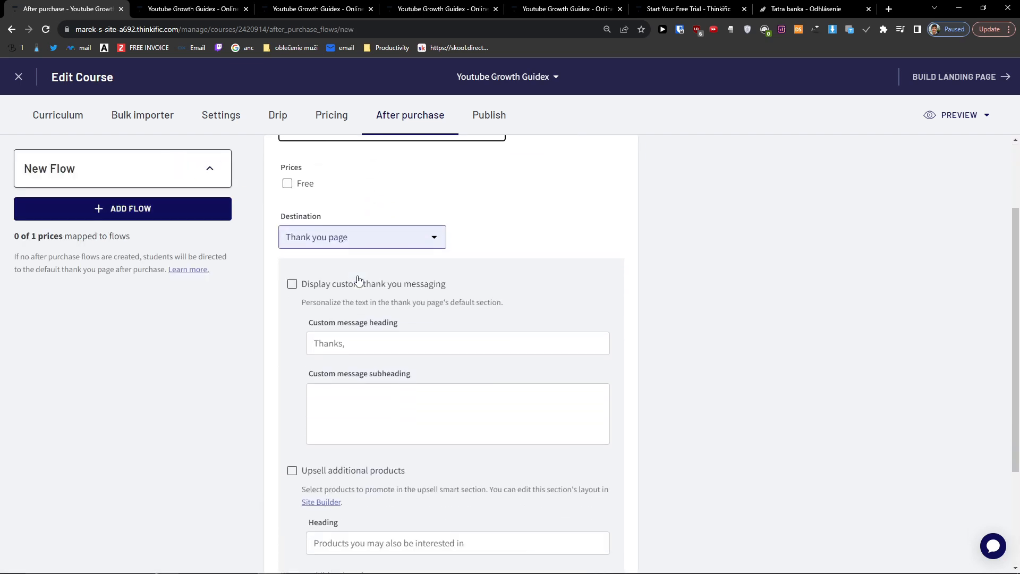
{"action": "scroll", "coordinate": [358, 279], "scroll_direction": "down", "scroll_amount": 2}
{"action": "scroll", "coordinate": [358, 279], "scroll_direction": "up", "scroll_amount": 4}
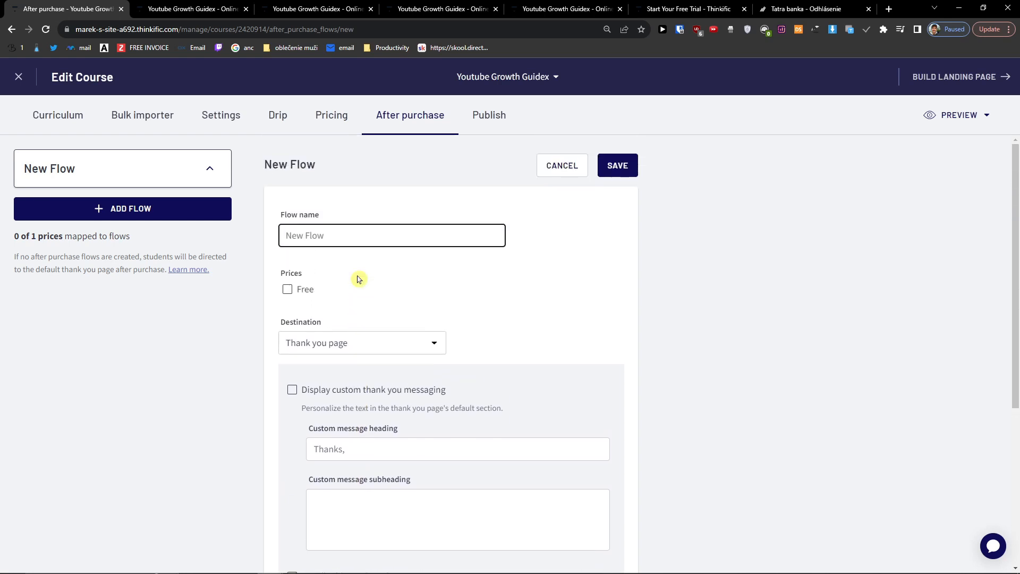
{"action": "scroll", "coordinate": [358, 278], "scroll_direction": "down", "scroll_amount": 1}
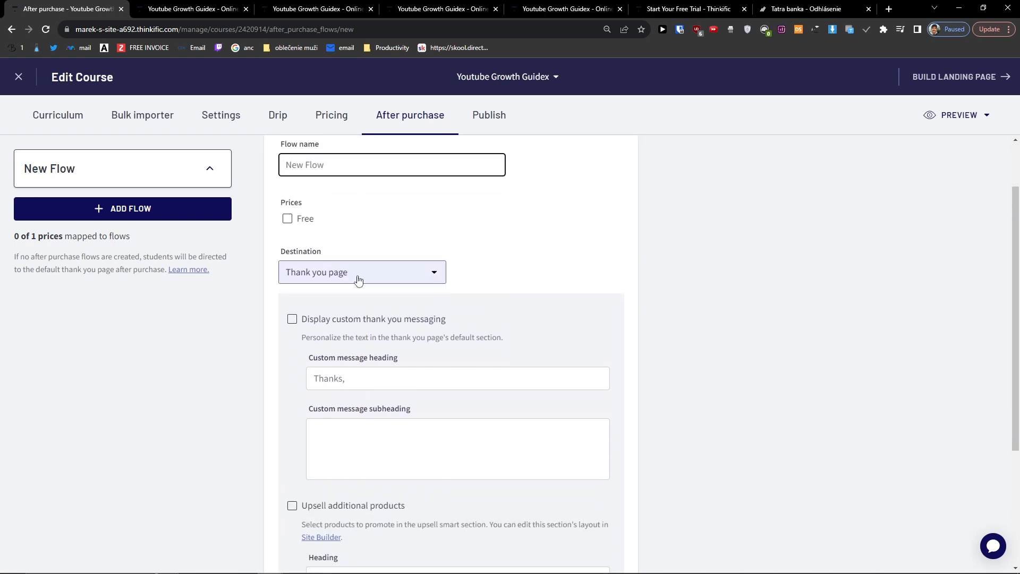
{"action": "left_click", "coordinate": [286, 222]}
{"action": "left_click", "coordinate": [287, 222]}
{"action": "double_click", "coordinate": [287, 222]}
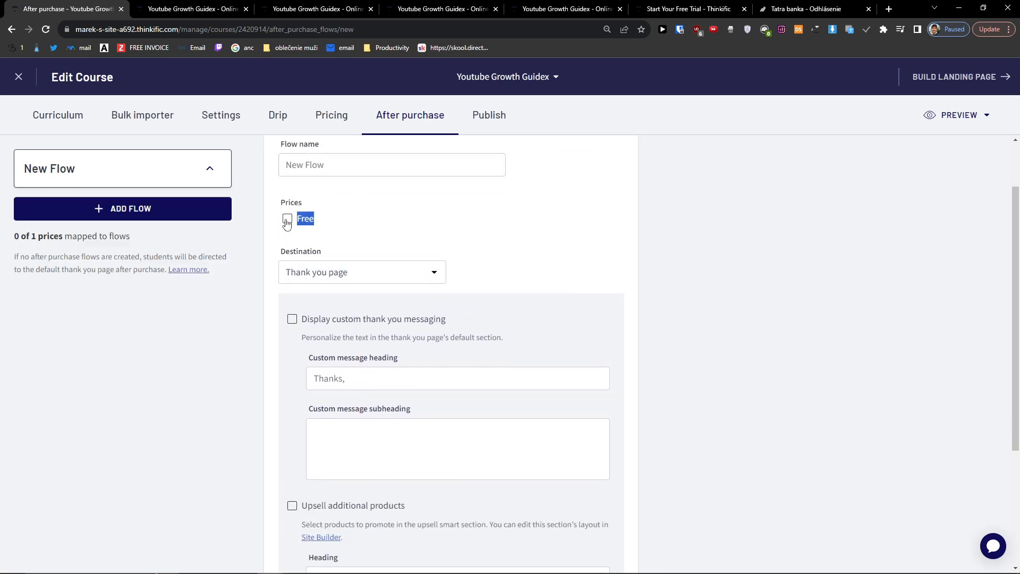
{"action": "left_click", "coordinate": [313, 271]}
{"action": "left_click", "coordinate": [334, 286]}
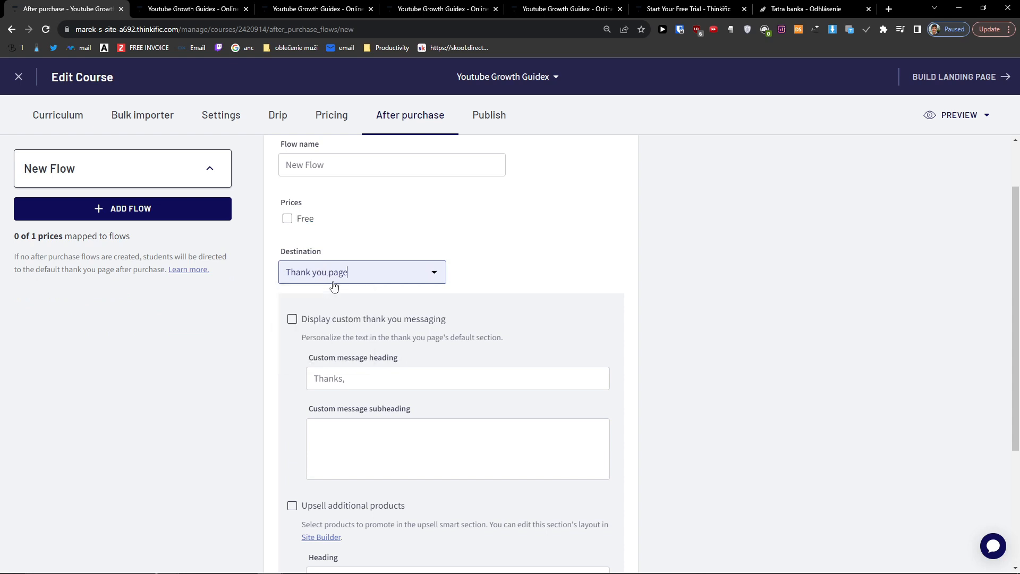
{"action": "scroll", "coordinate": [295, 346], "scroll_direction": "down", "scroll_amount": 3}
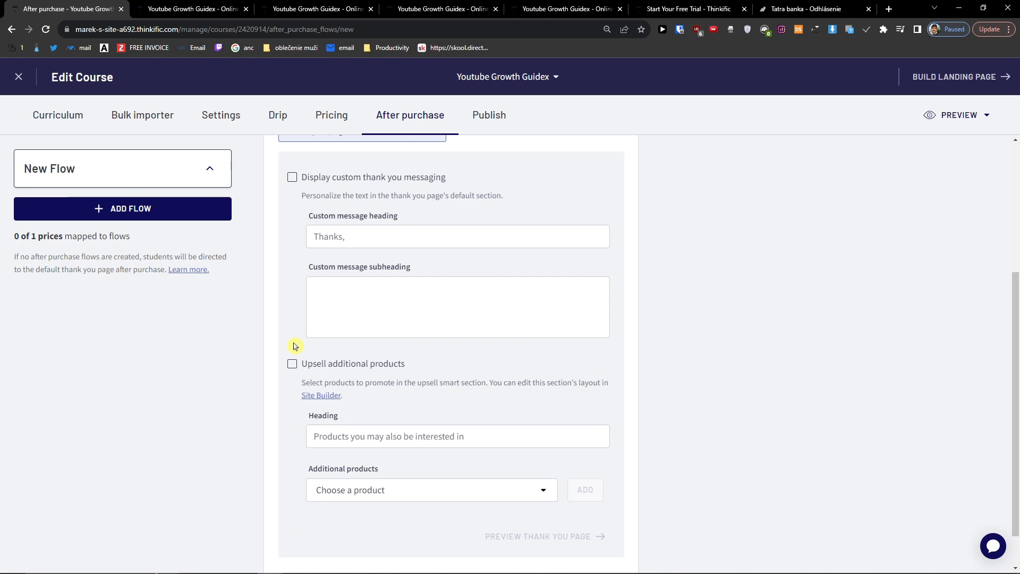
{"action": "scroll", "coordinate": [291, 342], "scroll_direction": "down", "scroll_amount": 1}
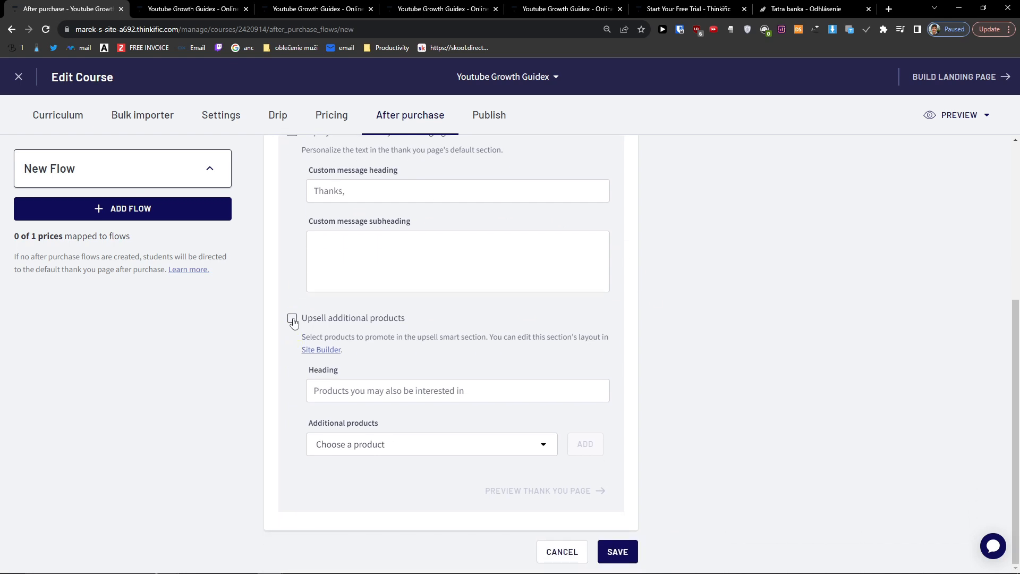
Enable upselling of additional products in the new flow and add Youtube Growth Course as the product.
{"action": "left_click", "coordinate": [292, 319]}
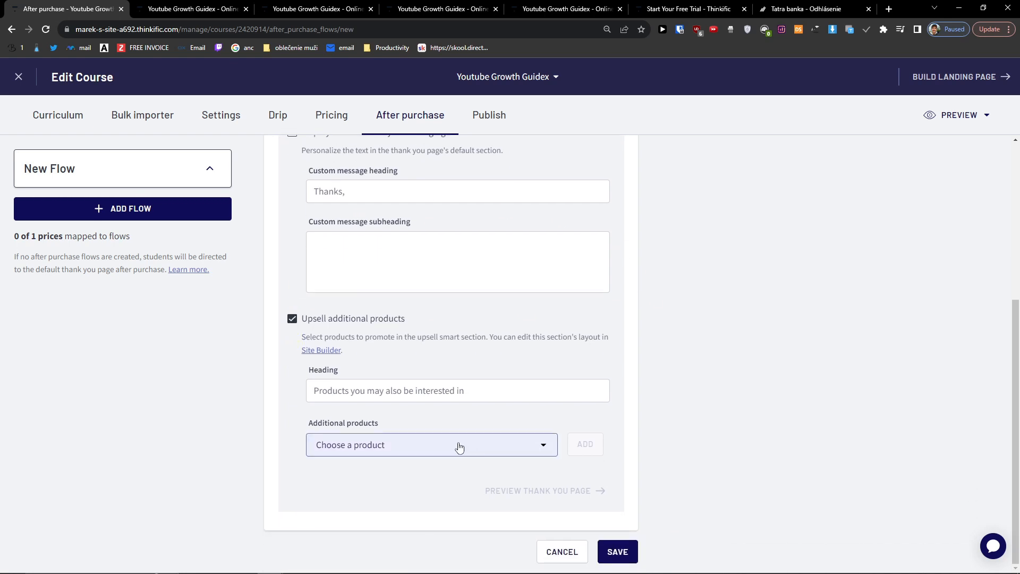
{"action": "left_click", "coordinate": [330, 391]}
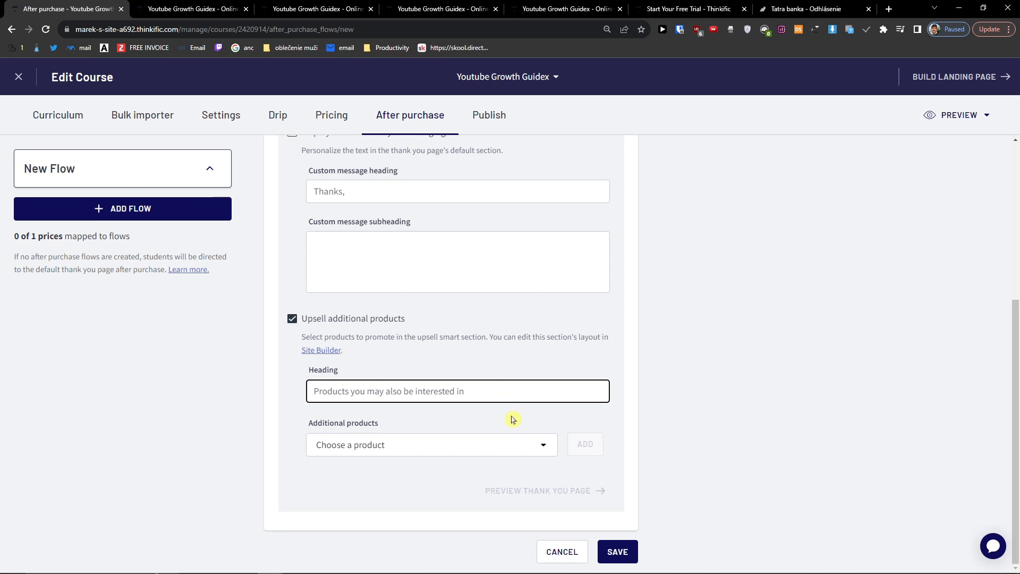
{"action": "left_click", "coordinate": [501, 446]}
{"action": "left_click", "coordinate": [348, 542]}
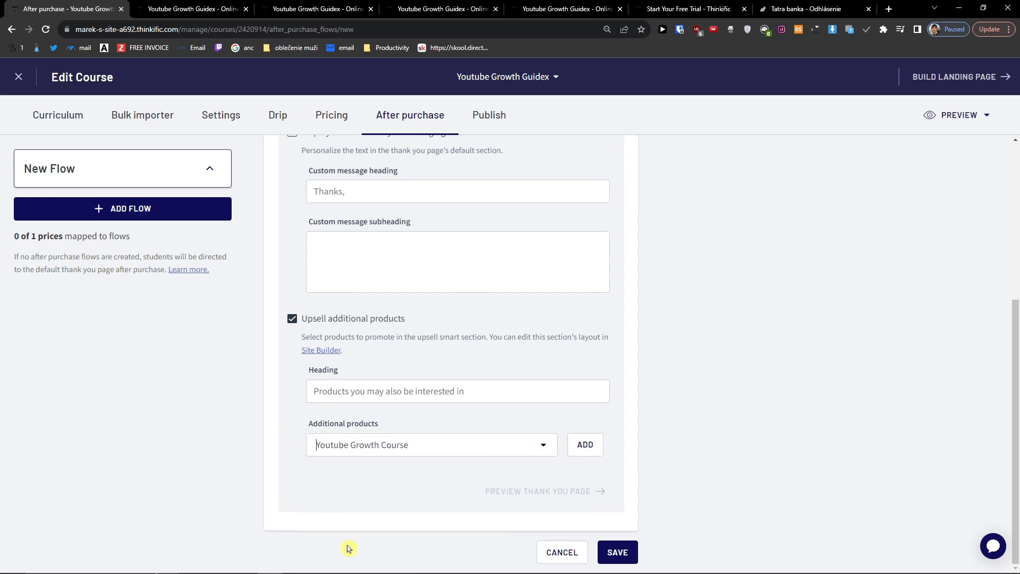
{"action": "left_click", "coordinate": [590, 444]}
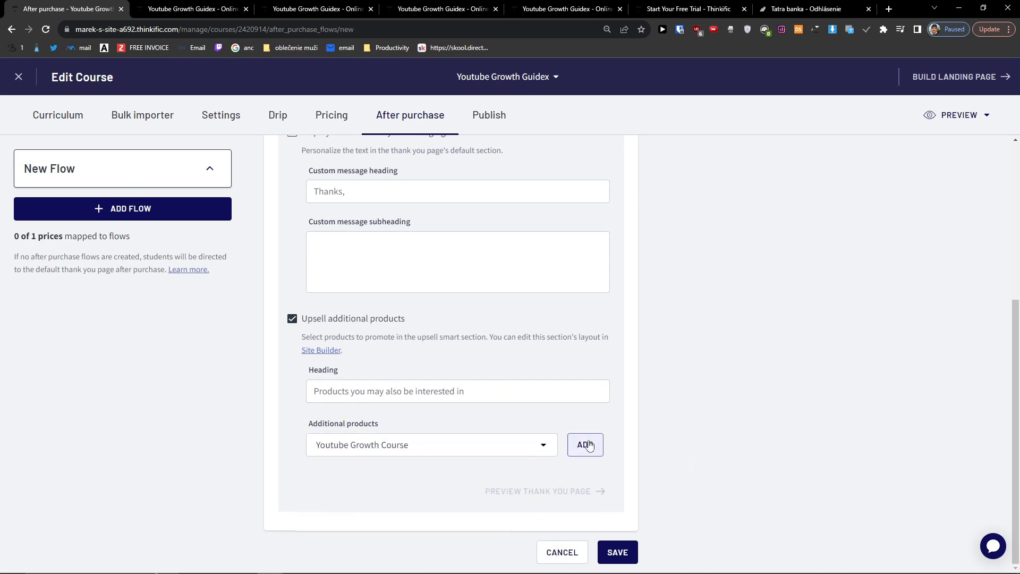
Preview the course in a separate browser tab and return to the new after purchase flow.
{"action": "scroll", "coordinate": [588, 441], "scroll_direction": "up", "scroll_amount": 3}
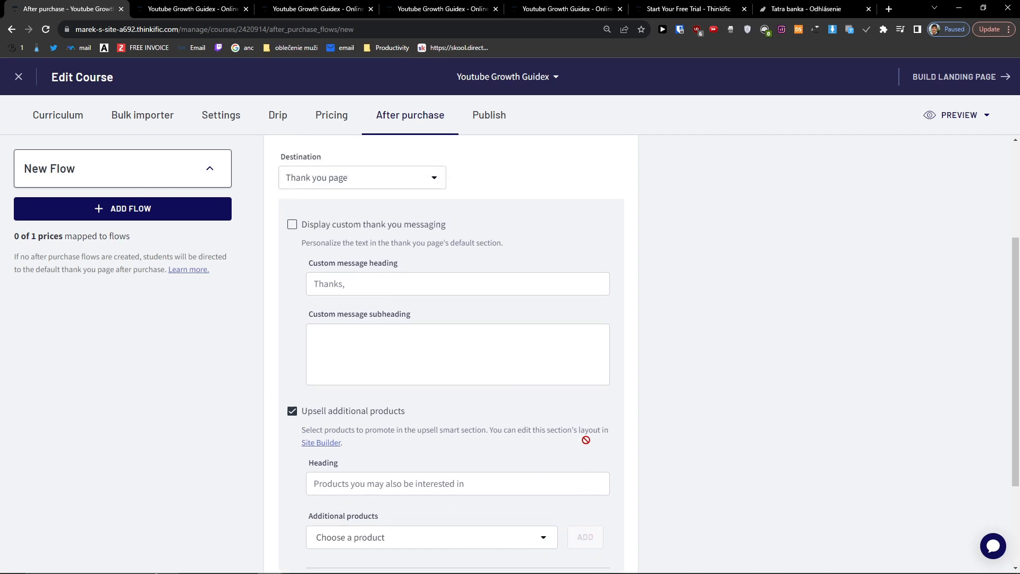
{"action": "left_click", "coordinate": [966, 113]}
{"action": "left_click", "coordinate": [868, 149]}
{"action": "left_click", "coordinate": [293, 6]}
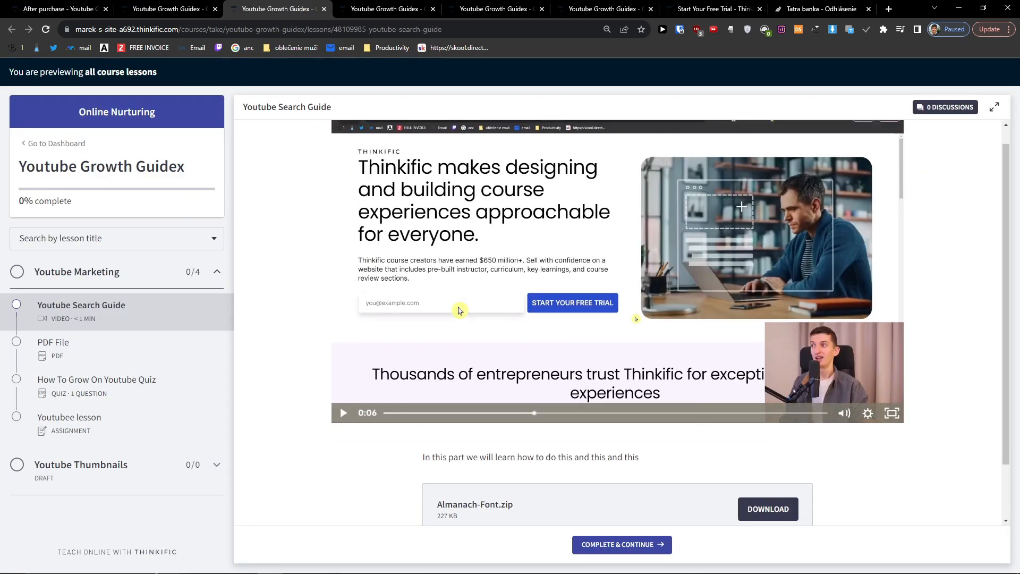
{"action": "left_click", "coordinate": [137, 8]}
{"action": "left_click", "coordinate": [93, 7]}
{"action": "left_click", "coordinate": [531, 150]}
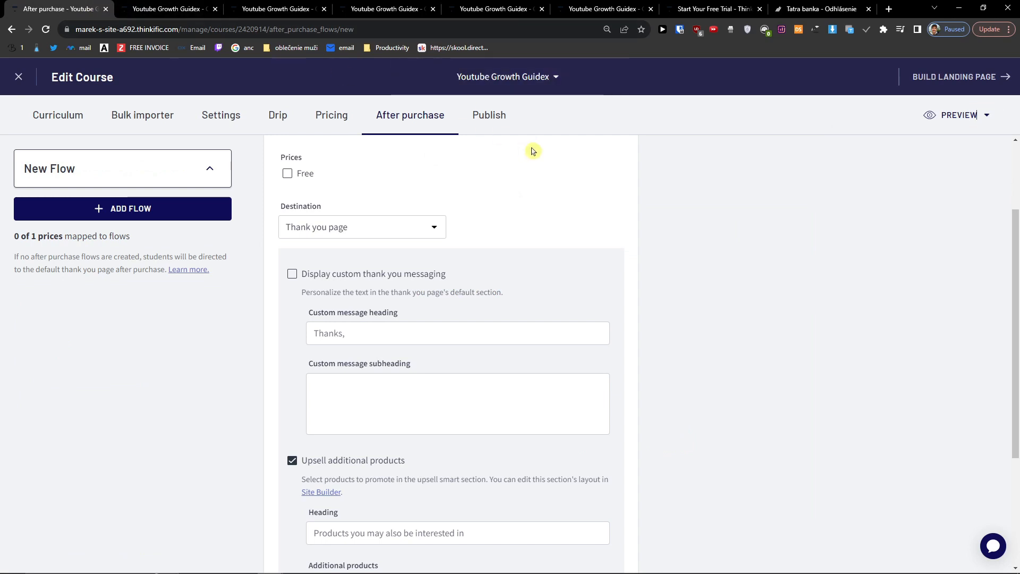
Try to save the unnamed after purchase flow, and discard it.
{"action": "scroll", "coordinate": [535, 170], "scroll_direction": "down", "scroll_amount": 3}
{"action": "left_click", "coordinate": [618, 551]}
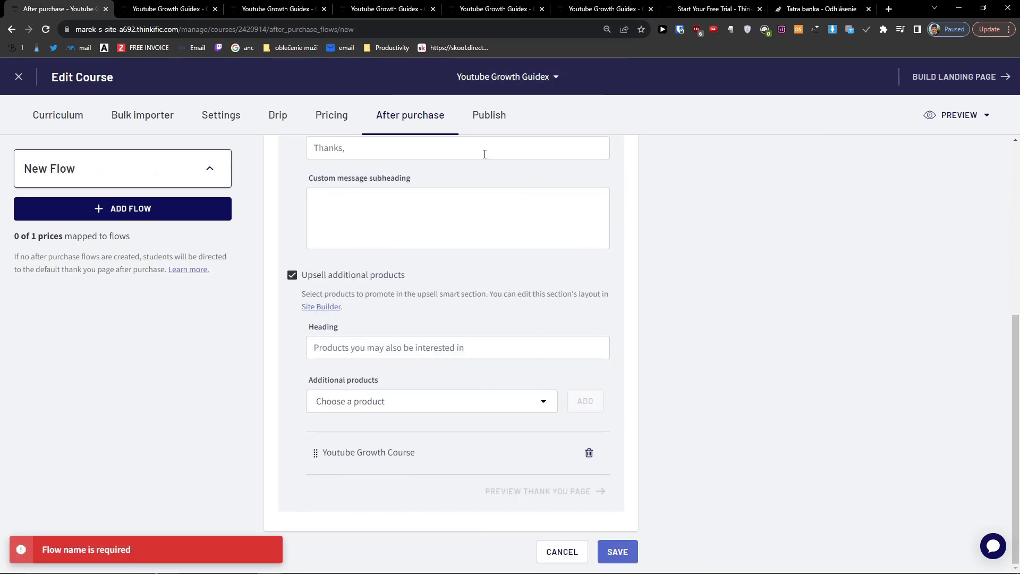
{"action": "scroll", "coordinate": [387, 365], "scroll_direction": "up", "scroll_amount": 6}
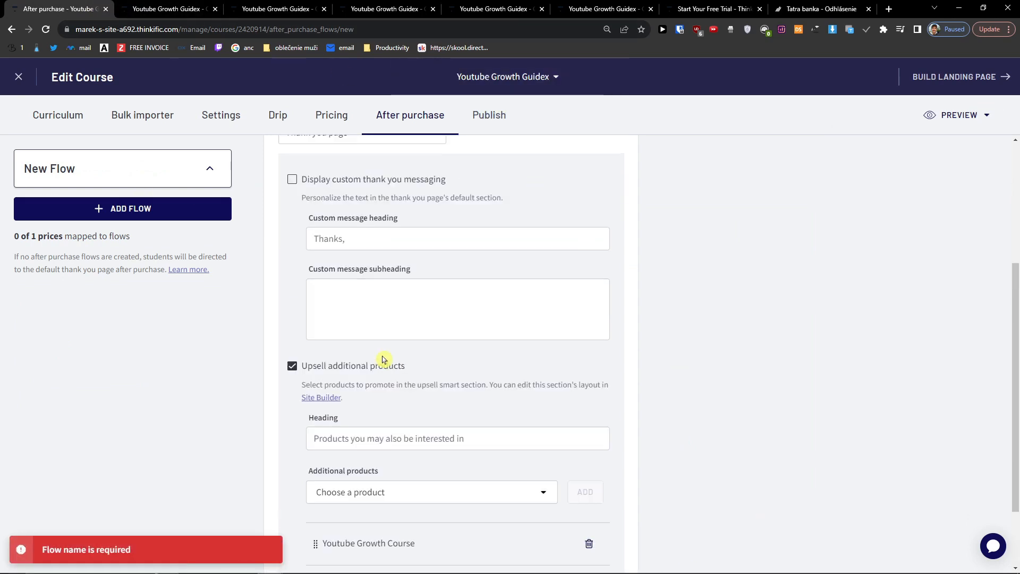
{"action": "left_click", "coordinate": [555, 177]}
{"action": "left_click", "coordinate": [562, 89]}
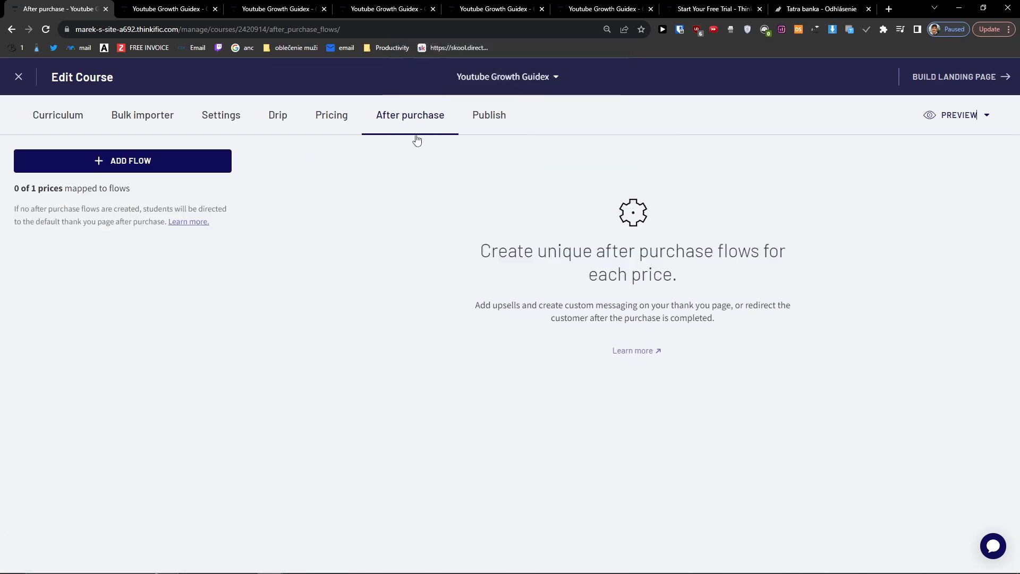
Open the course's publish status settings.
{"action": "left_click", "coordinate": [508, 120]}
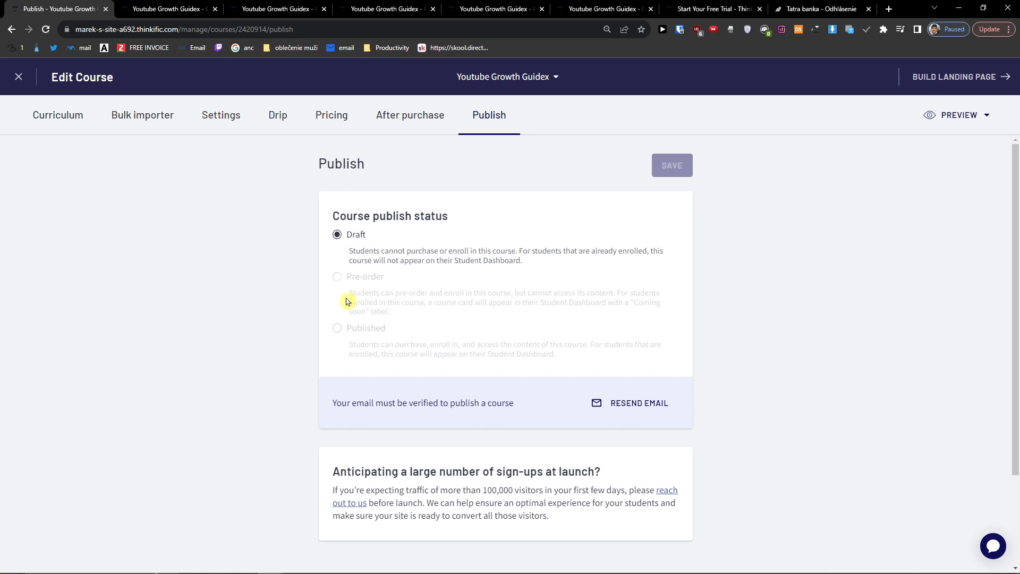
Open a new tab in a separate browser window to verify the account's email address.
{"action": "left_click", "coordinate": [224, 563]}
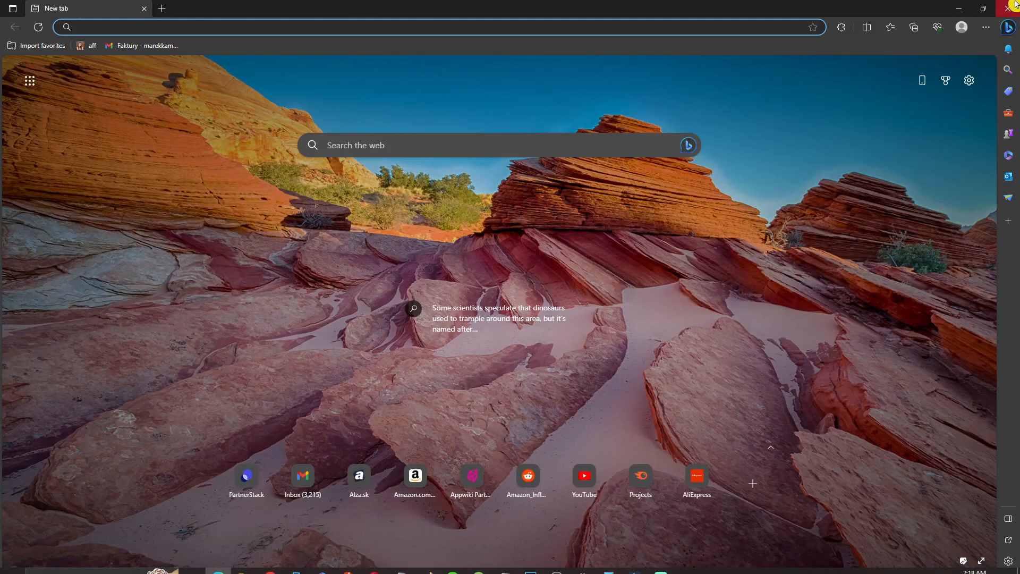
{"action": "left_click", "coordinate": [1013, 5]}
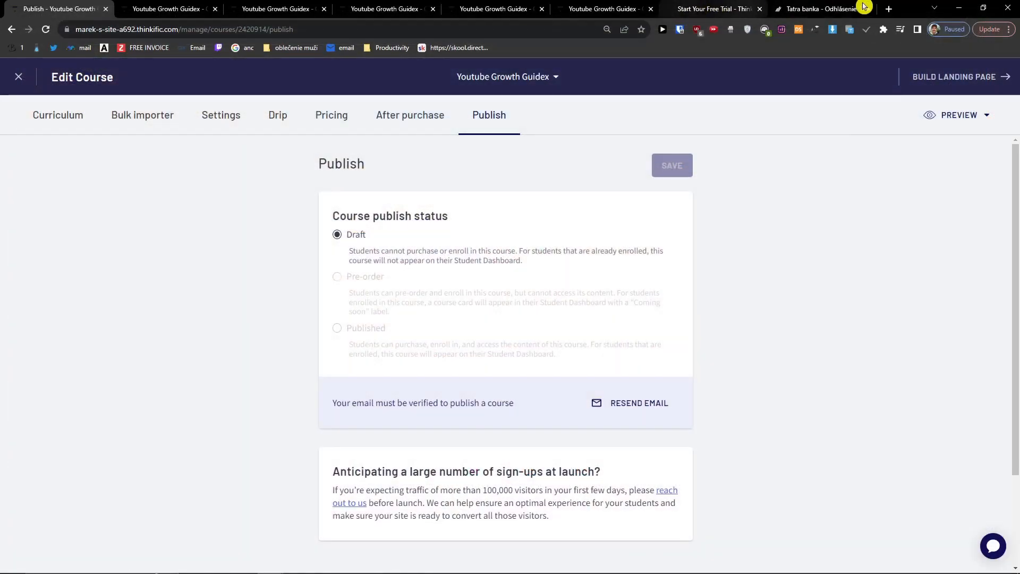
{"action": "left_click", "coordinate": [891, 8]}
{"action": "left_click_drag", "start_coordinate": [786, 10], "coordinate": [1, 247]}
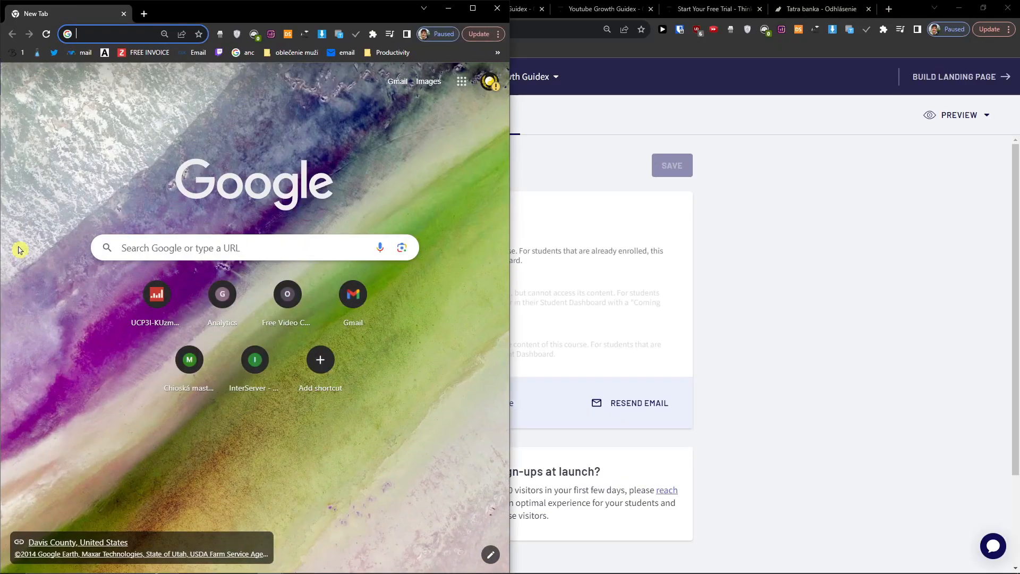
{"action": "left_click_drag", "start_coordinate": [212, 9], "coordinate": [0, 210]}
Set the course publish status to Published and save it.
{"action": "left_click", "coordinate": [337, 328]}
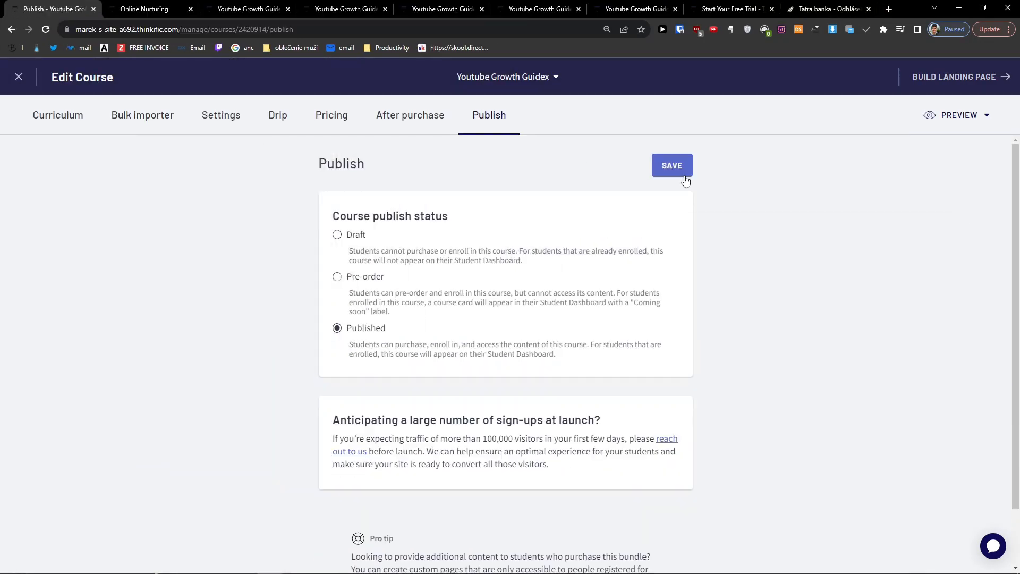
{"action": "left_click", "coordinate": [672, 165]}
{"action": "left_click", "coordinate": [985, 115]}
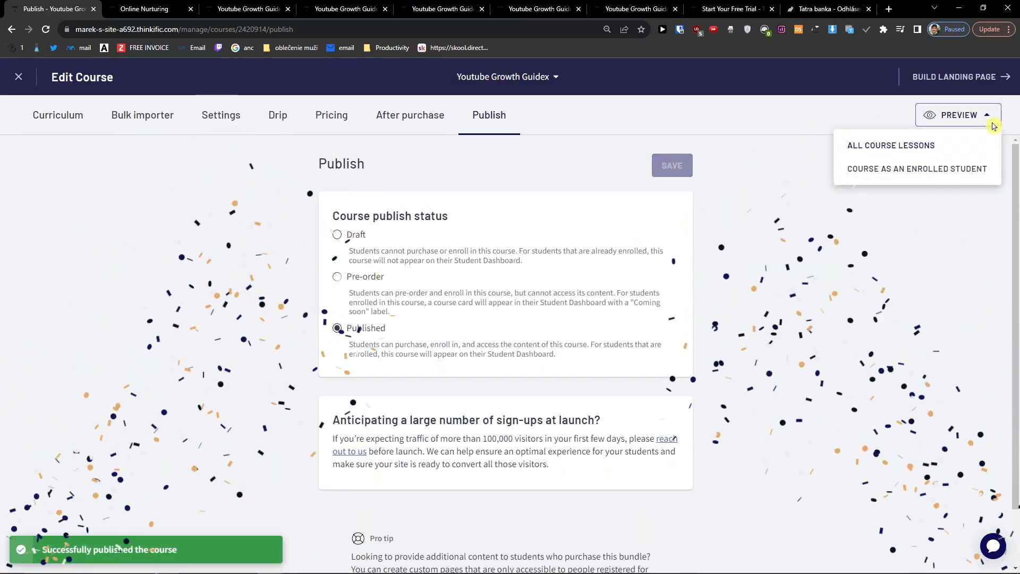
{"action": "left_click", "coordinate": [794, 344]}
{"action": "scroll", "coordinate": [797, 351], "scroll_direction": "down", "scroll_amount": 2}
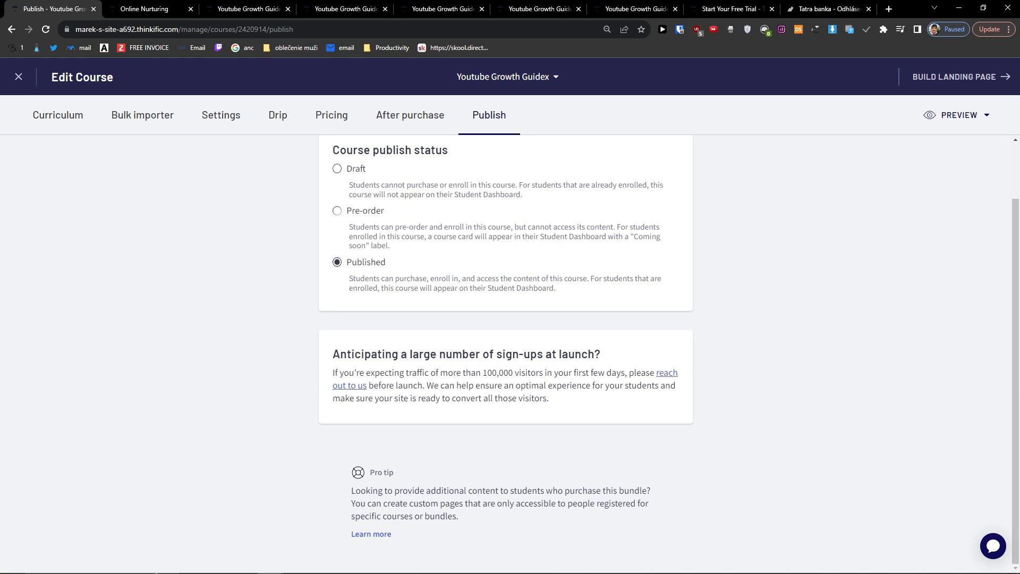
{"action": "scroll", "coordinate": [494, 278], "scroll_direction": "up", "scroll_amount": 2}
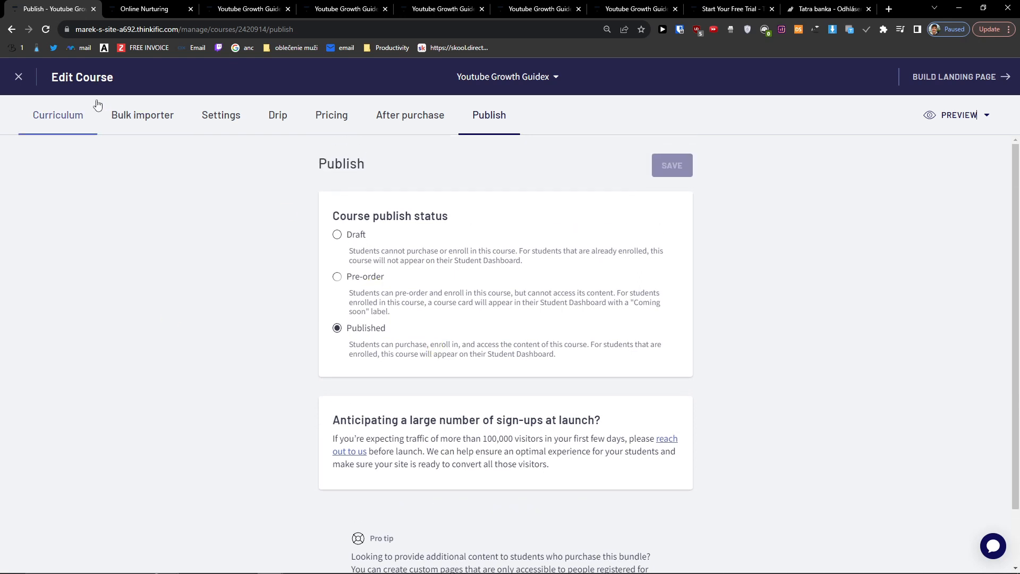
Leave the course editor and open the Communities page under the learning products.
{"action": "left_click", "coordinate": [23, 81]}
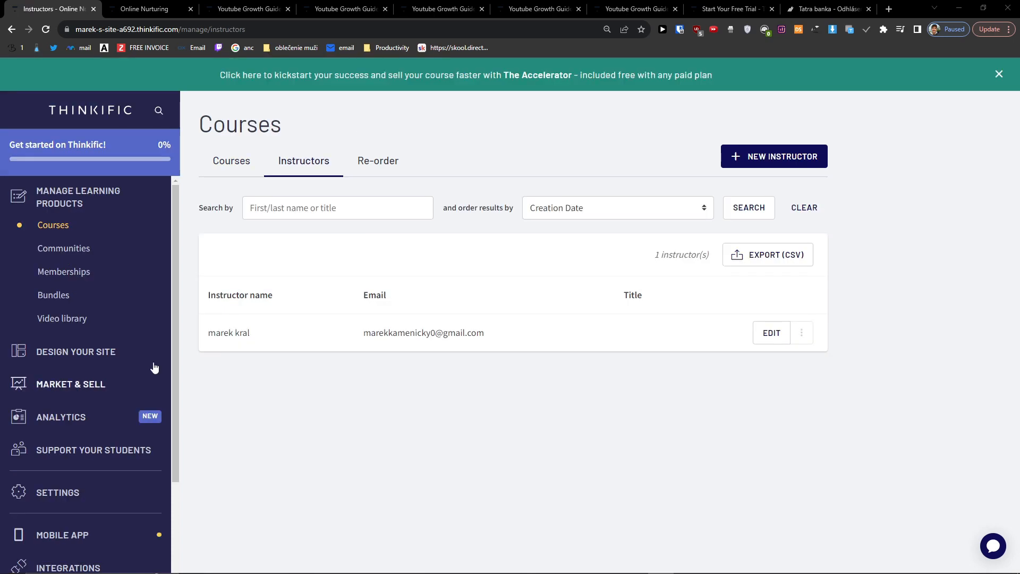
{"action": "left_click", "coordinate": [64, 249]}
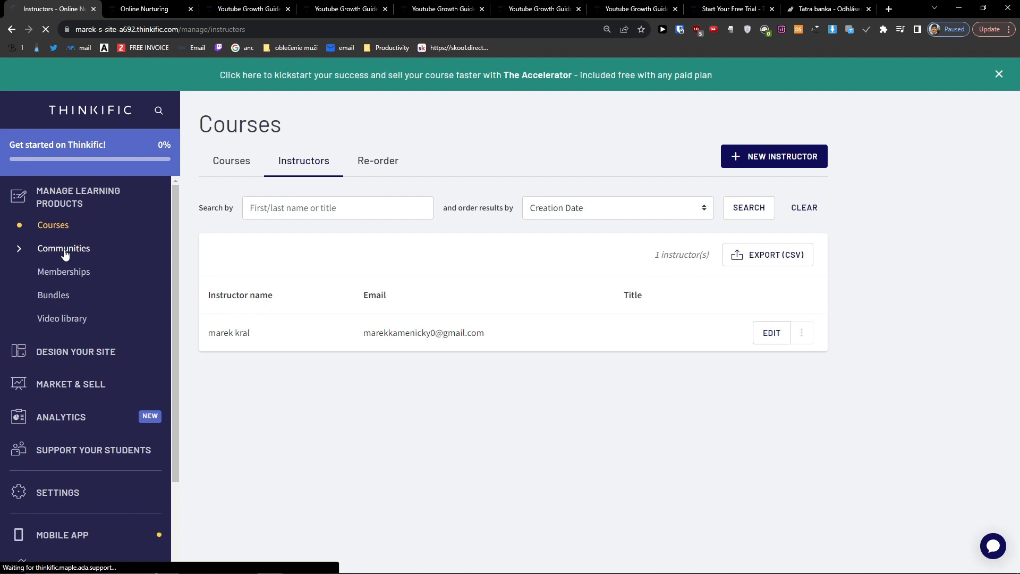
{"action": "left_click", "coordinate": [72, 255]}
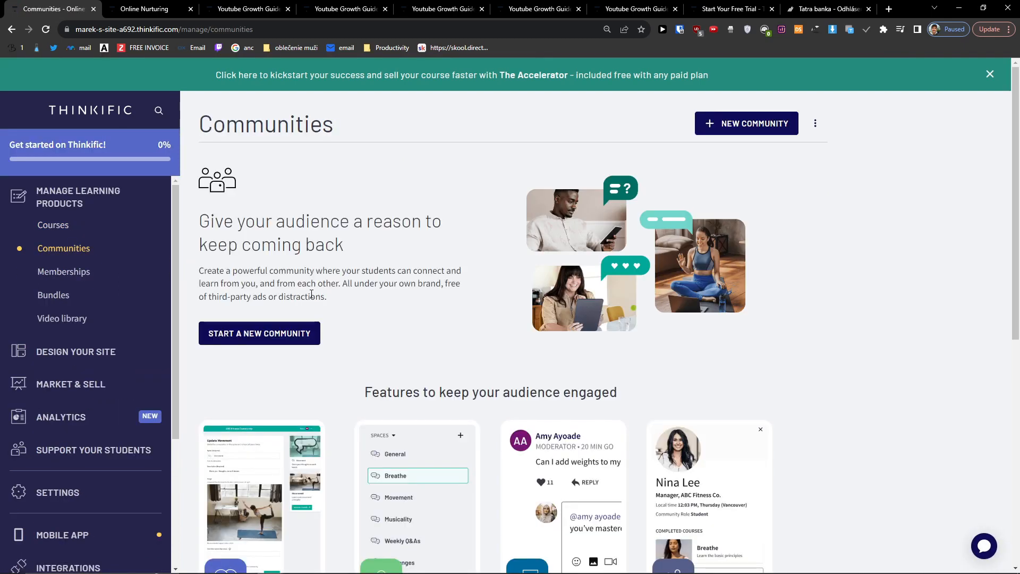
Create a community named Youtube Growth Community whose members get access to the free or paid community after checkout.
{"action": "left_click", "coordinate": [274, 335]}
{"action": "left_click", "coordinate": [456, 240]}
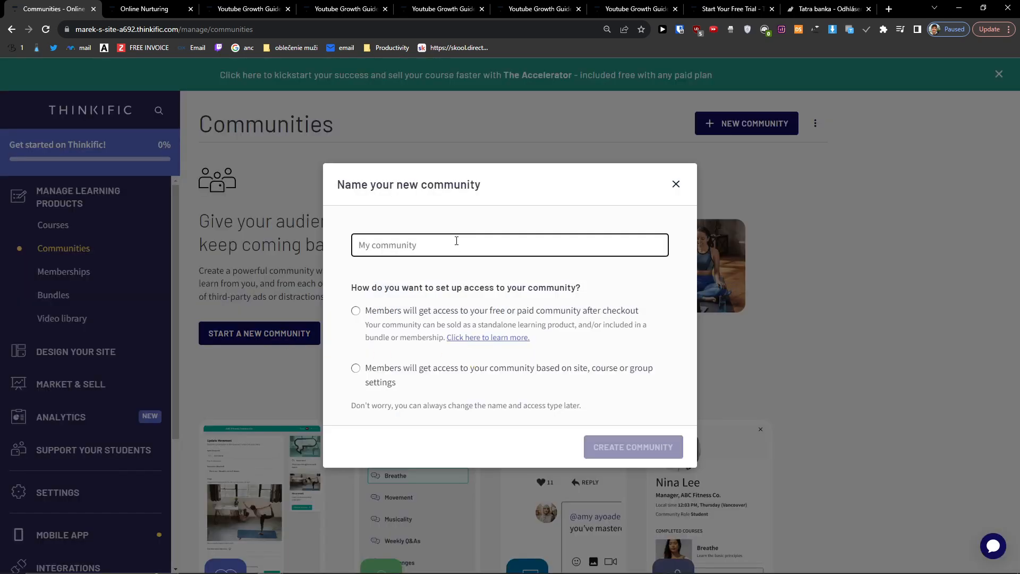
{"action": "type", "text": "Youtube Growth Community"}
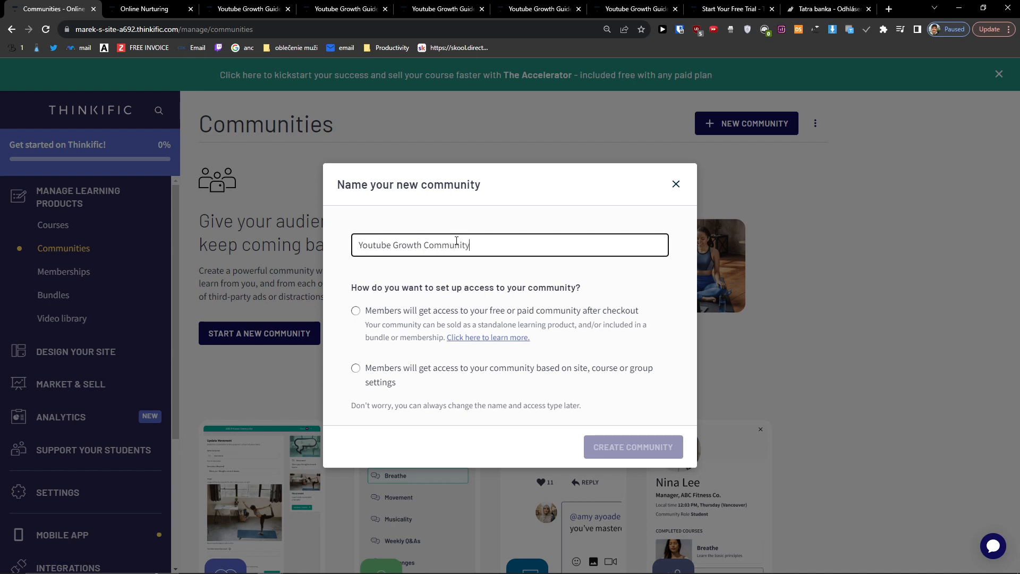
{"action": "left_click_drag", "start_coordinate": [356, 287], "coordinate": [635, 296]}
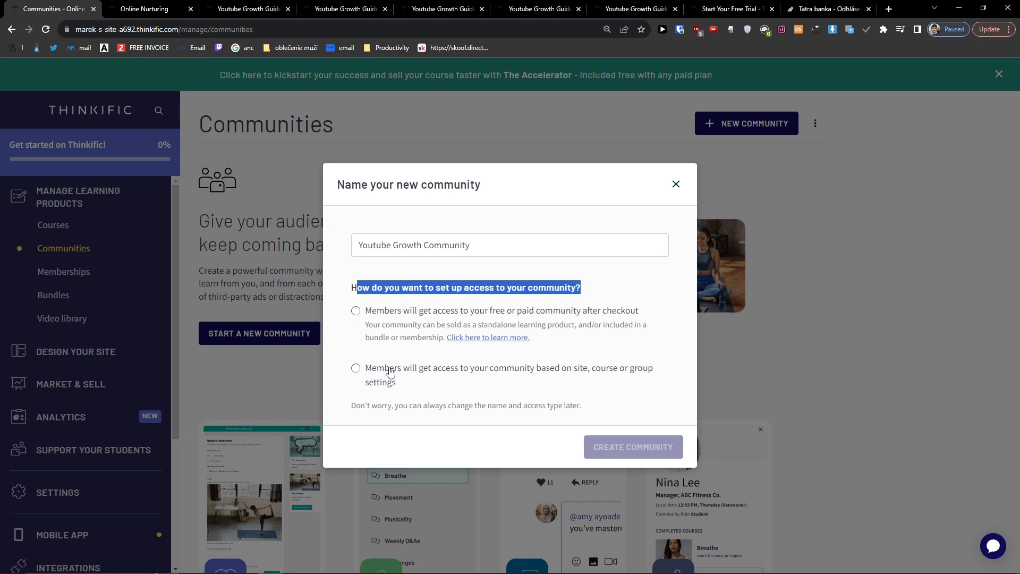
{"action": "left_click", "coordinate": [432, 378]}
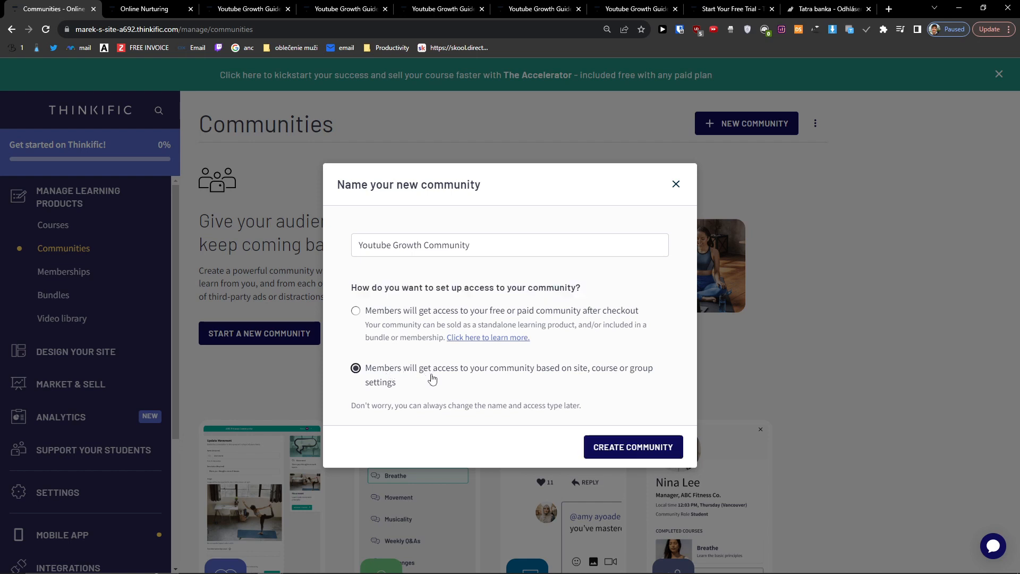
{"action": "left_click", "coordinate": [390, 311]}
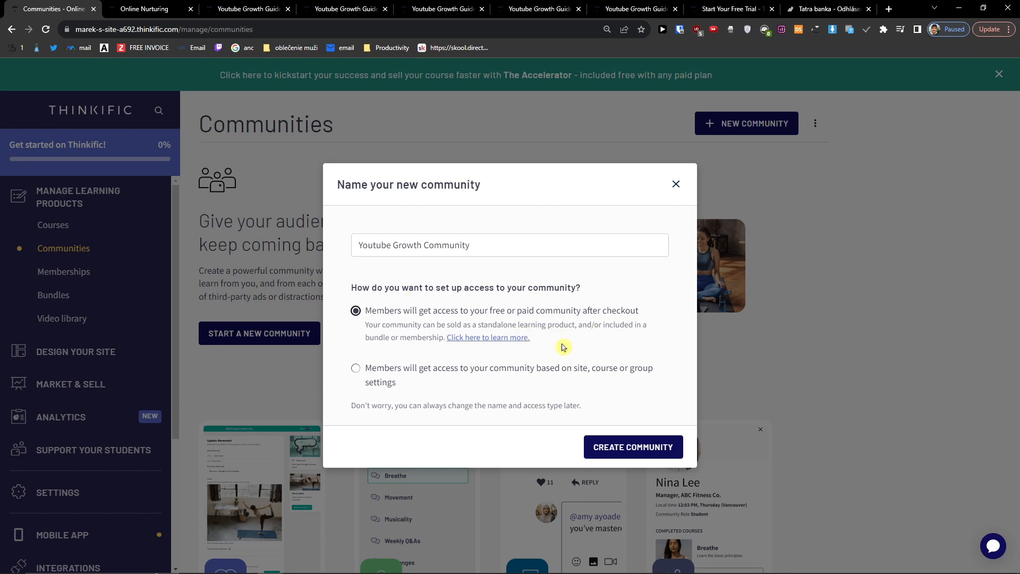
{"action": "left_click", "coordinate": [652, 440]}
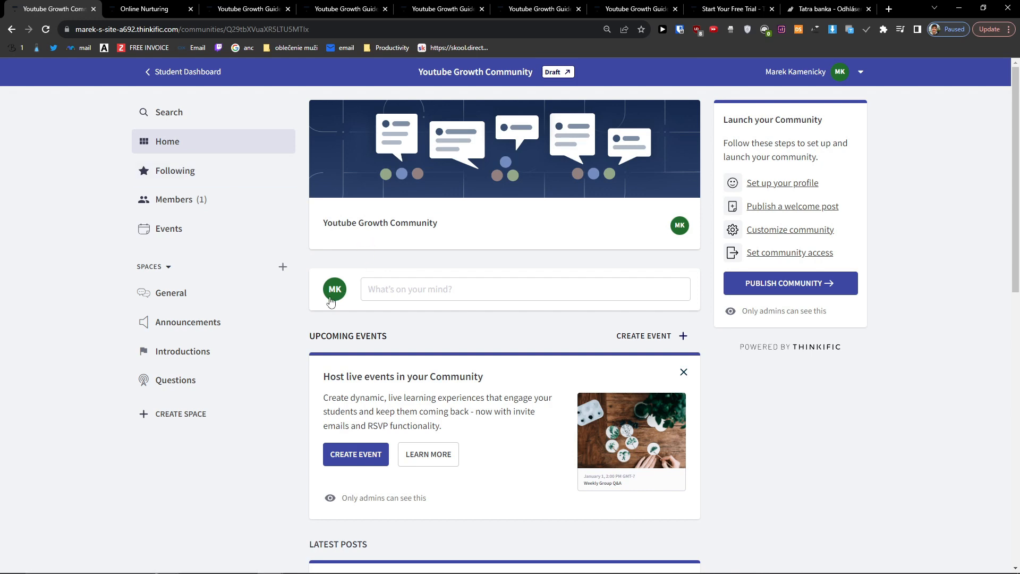
Look over the community's home page and dismiss the card about hosting live events.
{"action": "scroll", "coordinate": [340, 297], "scroll_direction": "down", "scroll_amount": 2}
{"action": "scroll", "coordinate": [386, 423], "scroll_direction": "up", "scroll_amount": 2}
{"action": "left_click", "coordinate": [684, 373]}
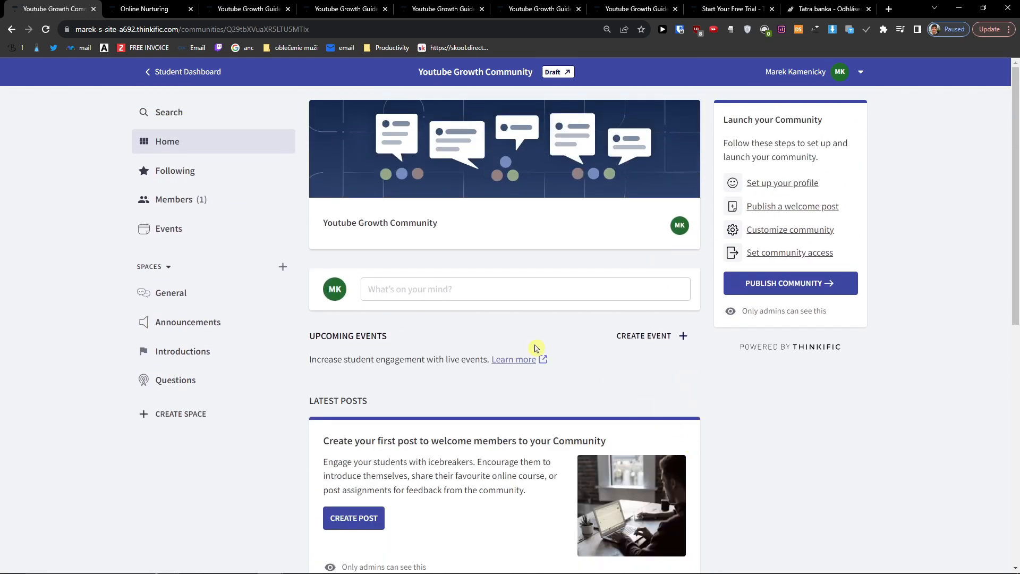
Review the community's Following, Members and Events pages.
{"action": "left_click", "coordinate": [219, 173]}
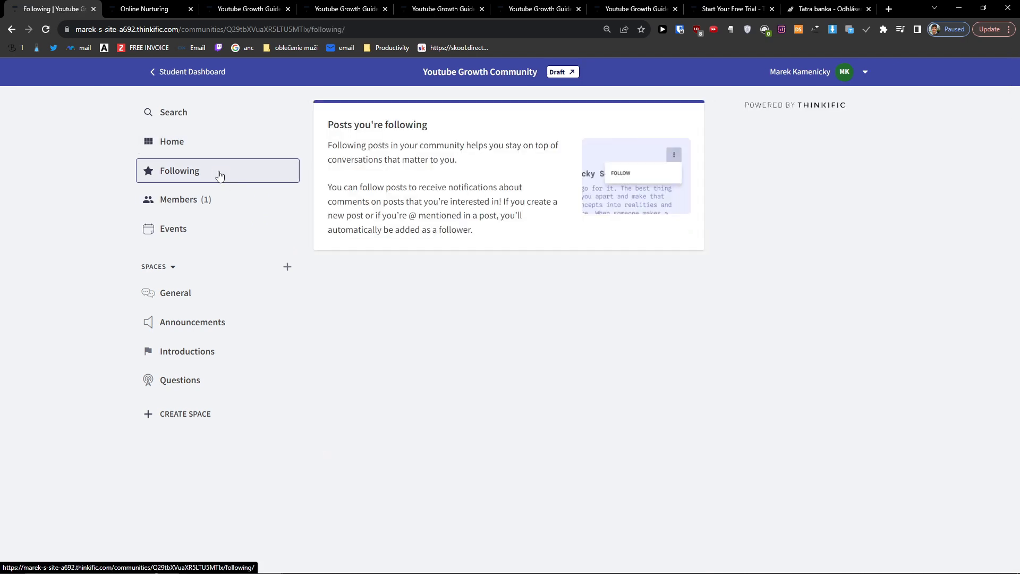
{"action": "left_click", "coordinate": [226, 200]}
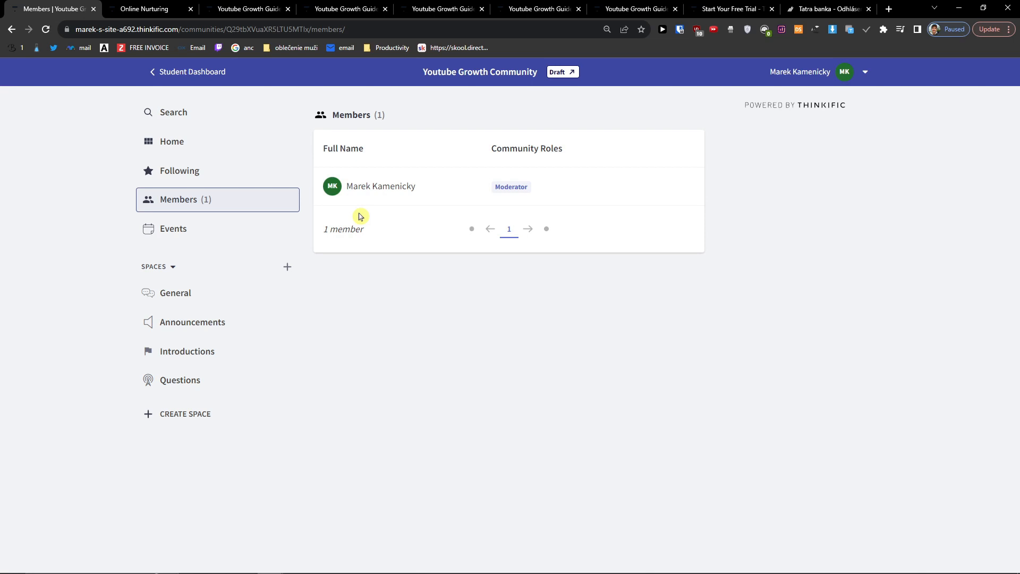
{"action": "left_click", "coordinate": [261, 232]}
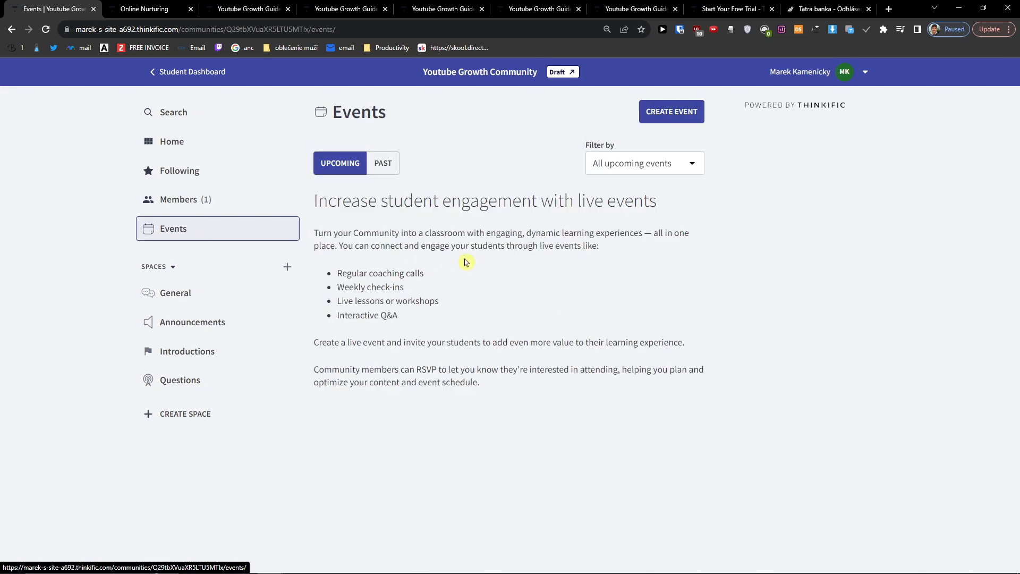
Examine the community's existing General, Announcements and Introductions spaces.
{"action": "left_click", "coordinate": [175, 301]}
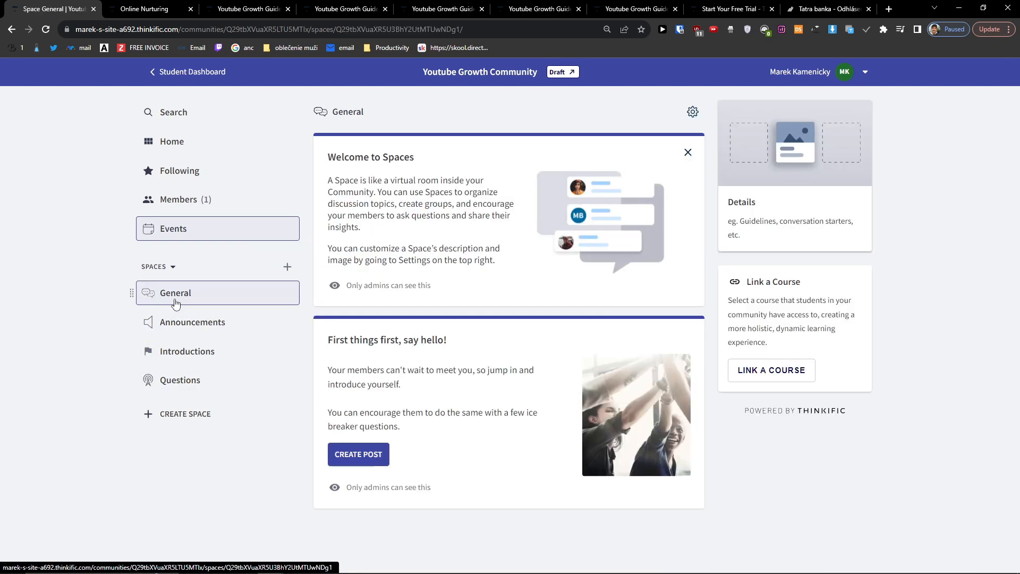
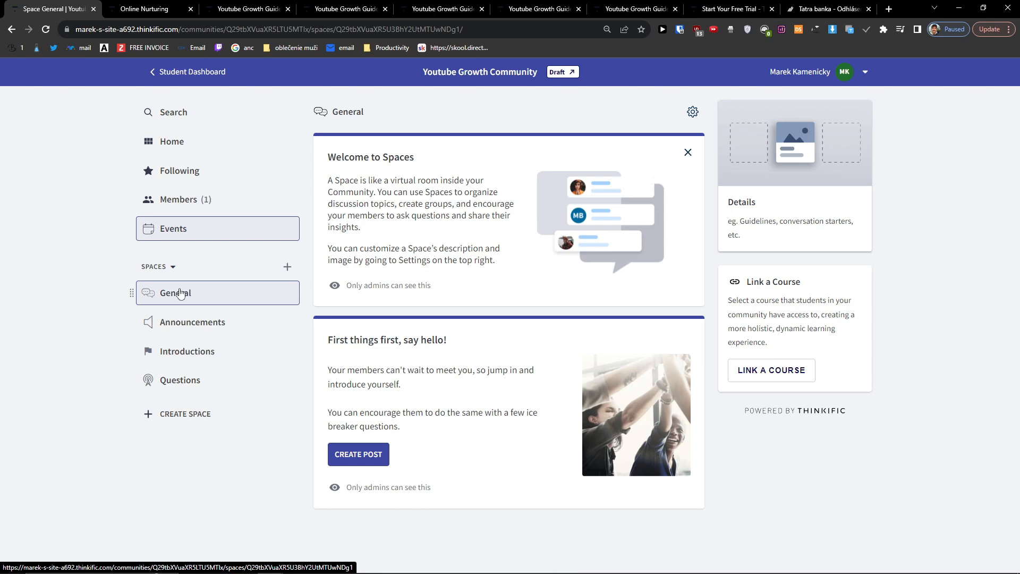
{"action": "left_click", "coordinate": [185, 325]}
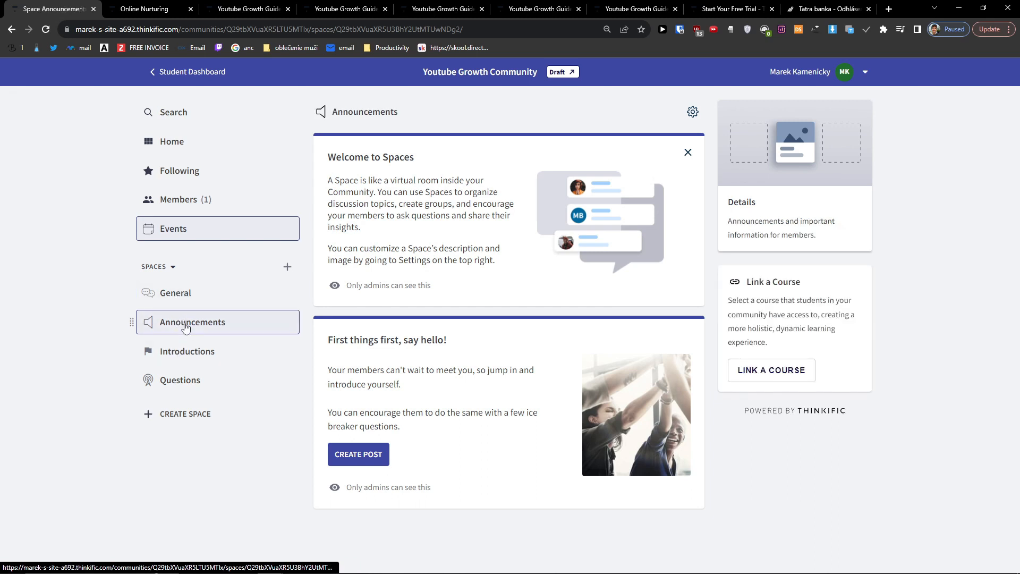
{"action": "left_click", "coordinate": [190, 352]}
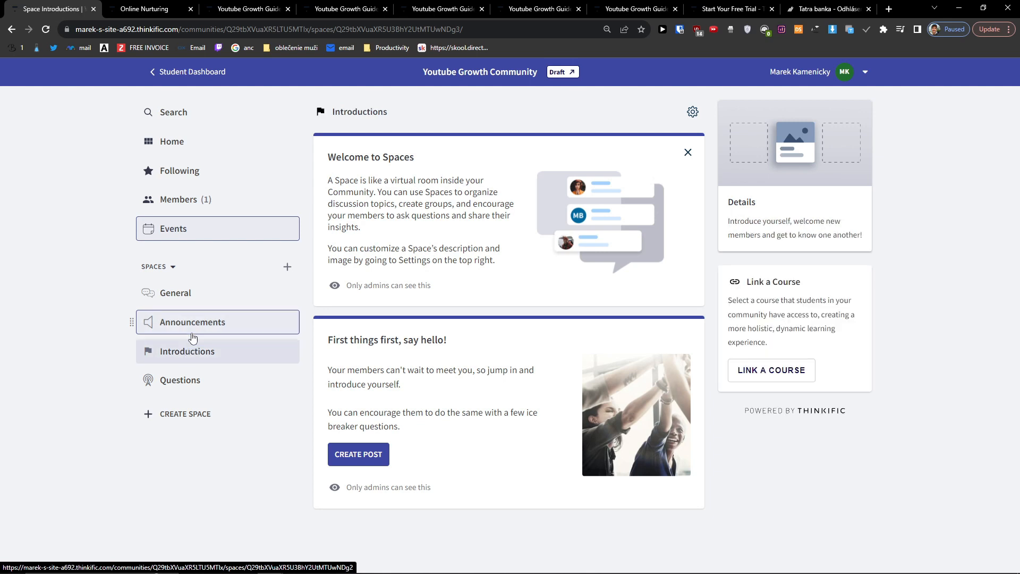
{"action": "left_click", "coordinate": [194, 294]}
Create a new space named Youtube News with the description "This is a space about youtube".
{"action": "left_click", "coordinate": [288, 267]}
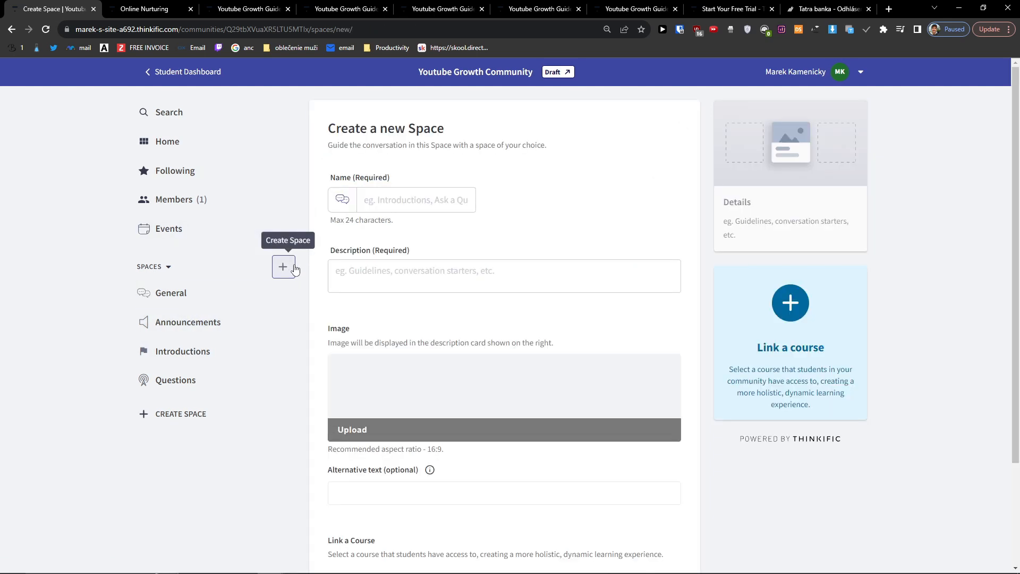
{"action": "left_click", "coordinate": [458, 200]}
{"action": "type", "text": "Youtube News"}
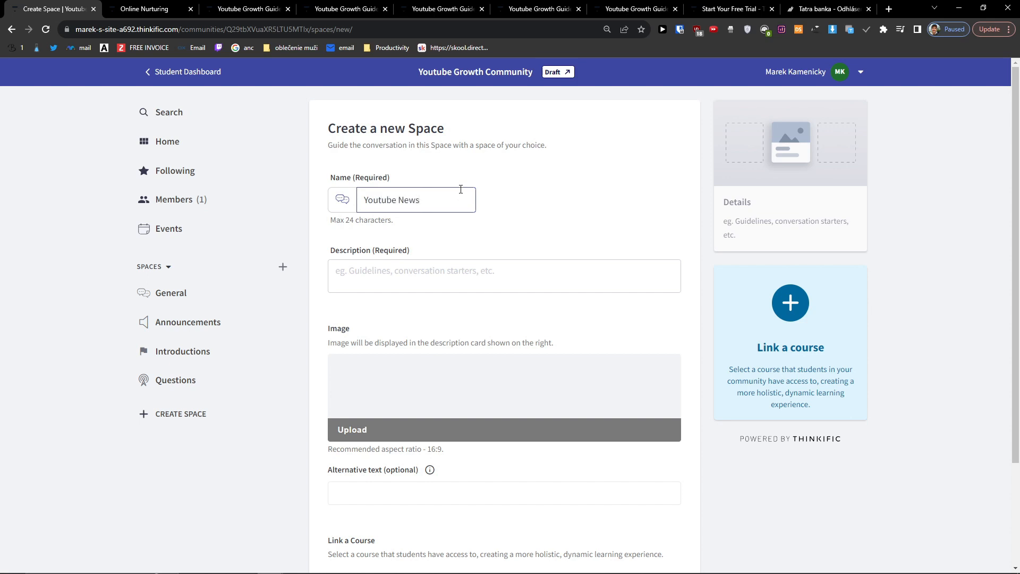
{"action": "left_click", "coordinate": [413, 272]}
{"action": "scroll", "coordinate": [414, 314], "scroll_direction": "down", "scroll_amount": 3}
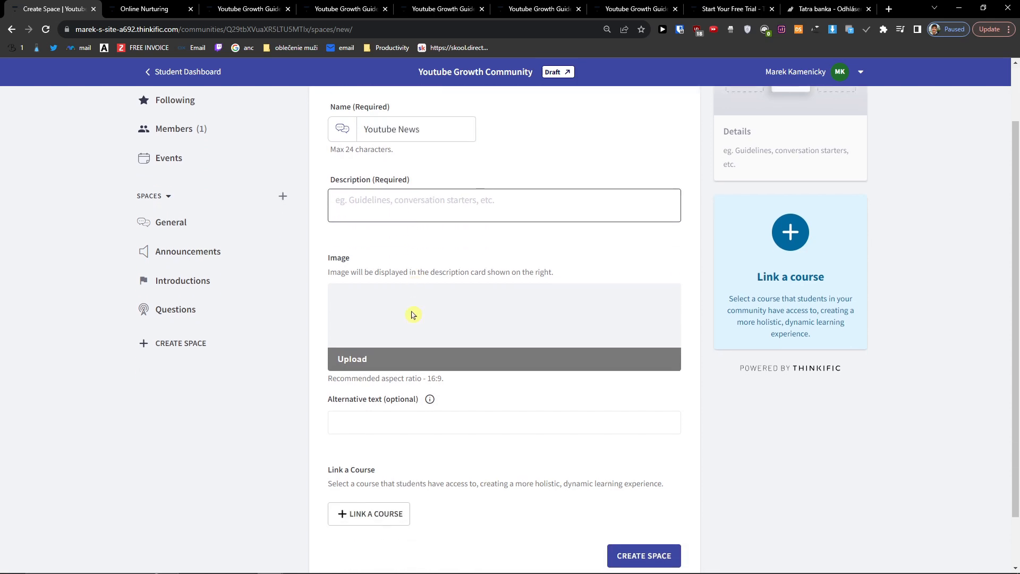
{"action": "scroll", "coordinate": [455, 310], "scroll_direction": "up", "scroll_amount": 1}
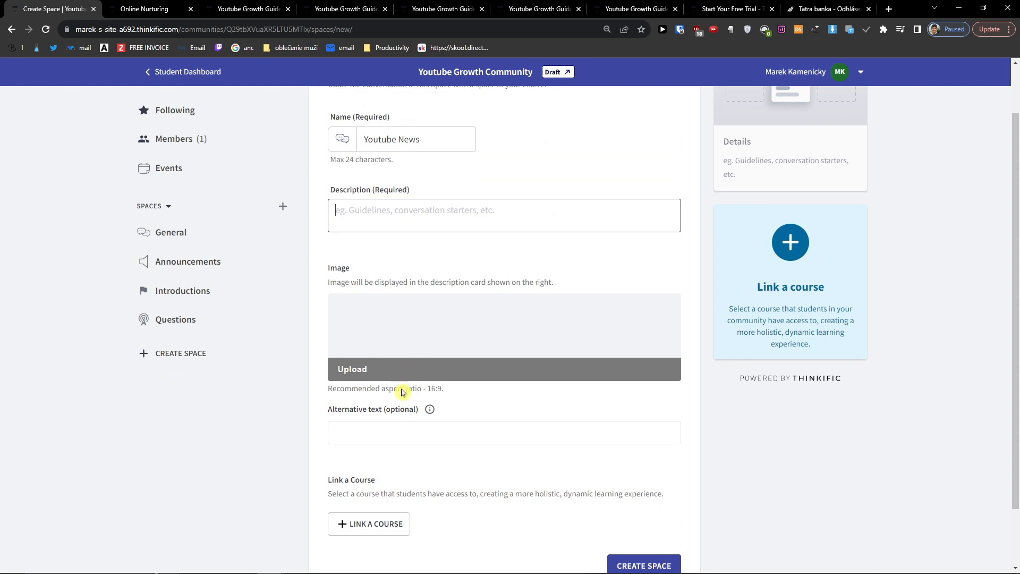
{"action": "scroll", "coordinate": [421, 428], "scroll_direction": "up", "scroll_amount": 1}
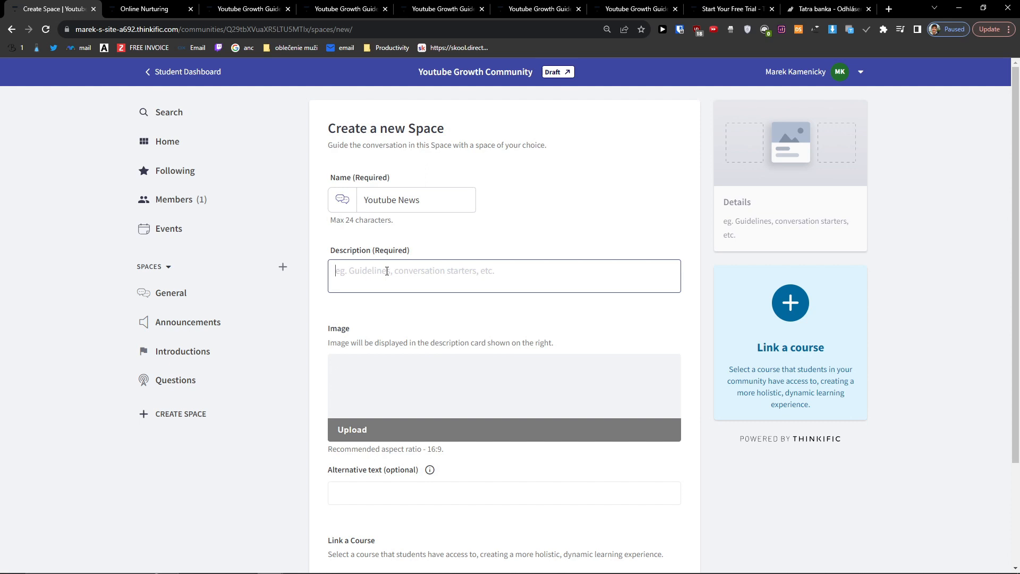
{"action": "type", "text": "This is a space about youtube"}
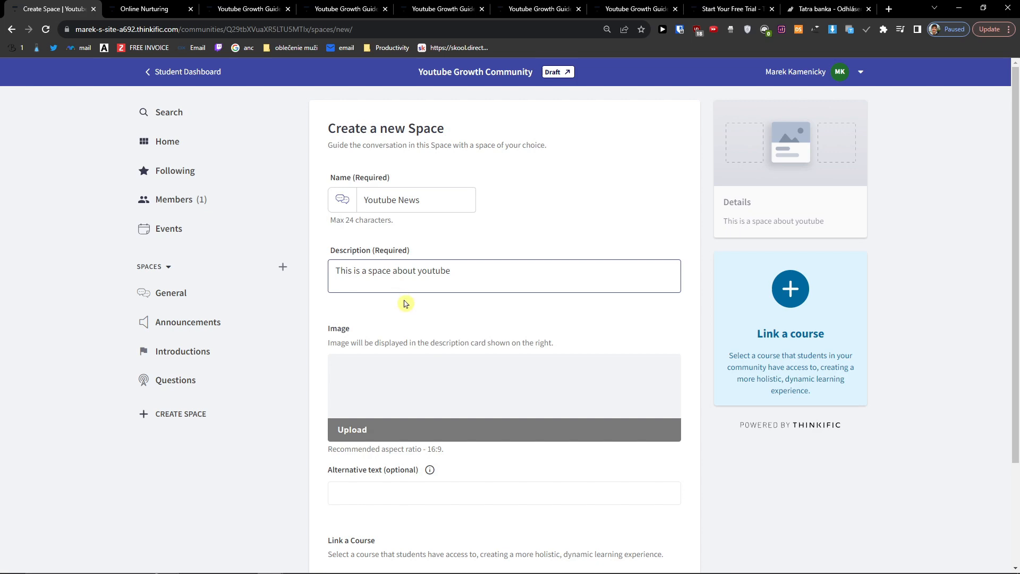
{"action": "scroll", "coordinate": [406, 300], "scroll_direction": "down", "scroll_amount": 3}
{"action": "left_click", "coordinate": [650, 493]}
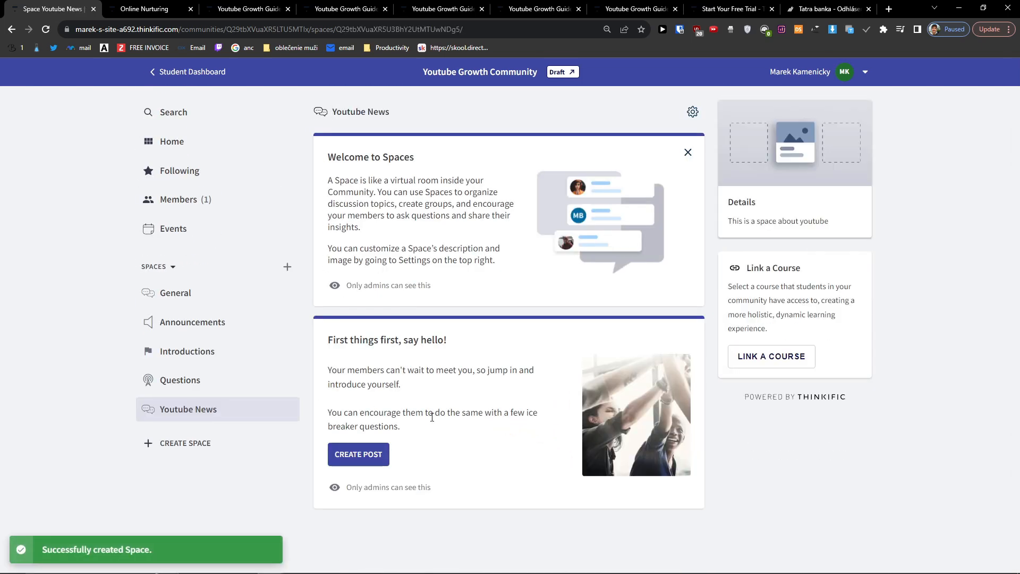
Publish a post in the Youtube News space titled "New News about Youtube" with the text "In this post I talk about important things".
{"action": "left_click", "coordinate": [357, 455]}
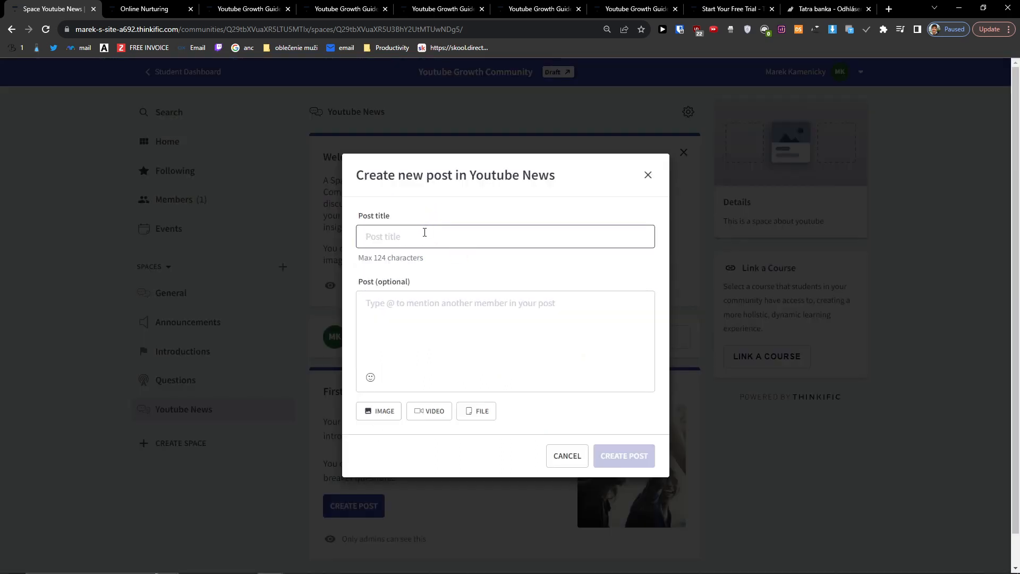
{"action": "type", "text": "New News about Youtu"}
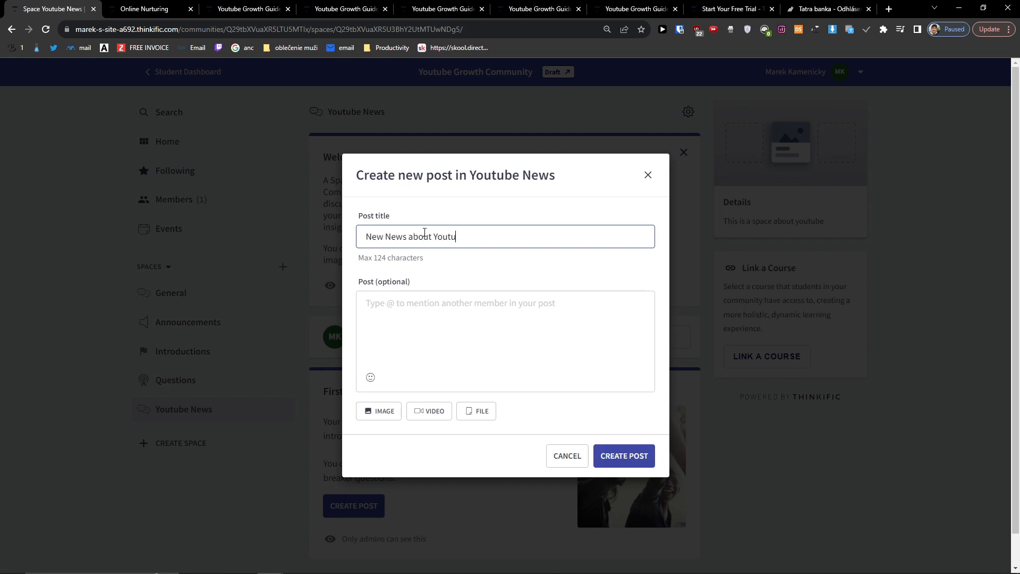
{"action": "type", "text": "In this post I"}
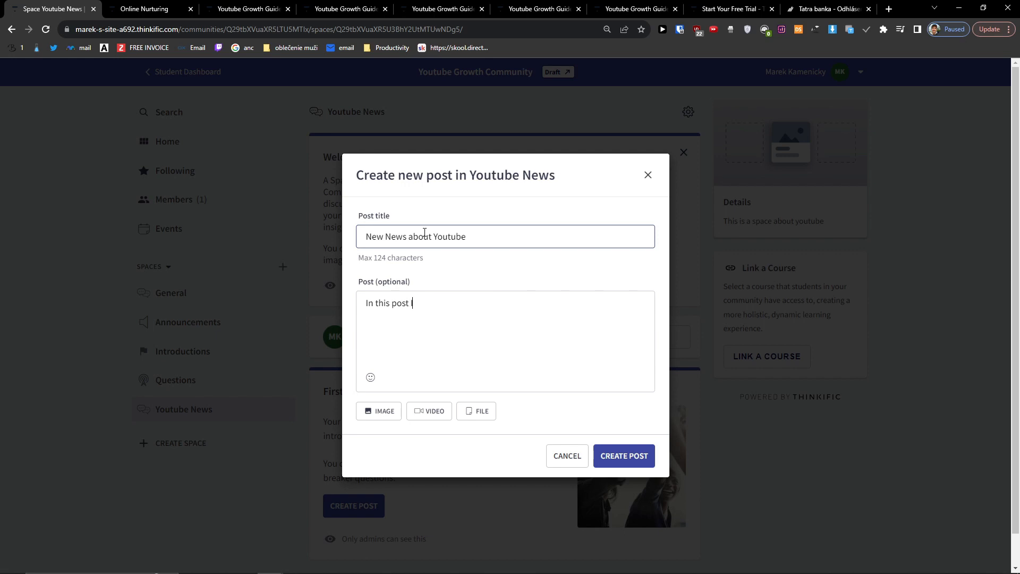
{"action": "type", "text": "ut important things"}
{"action": "left_click", "coordinate": [647, 459]}
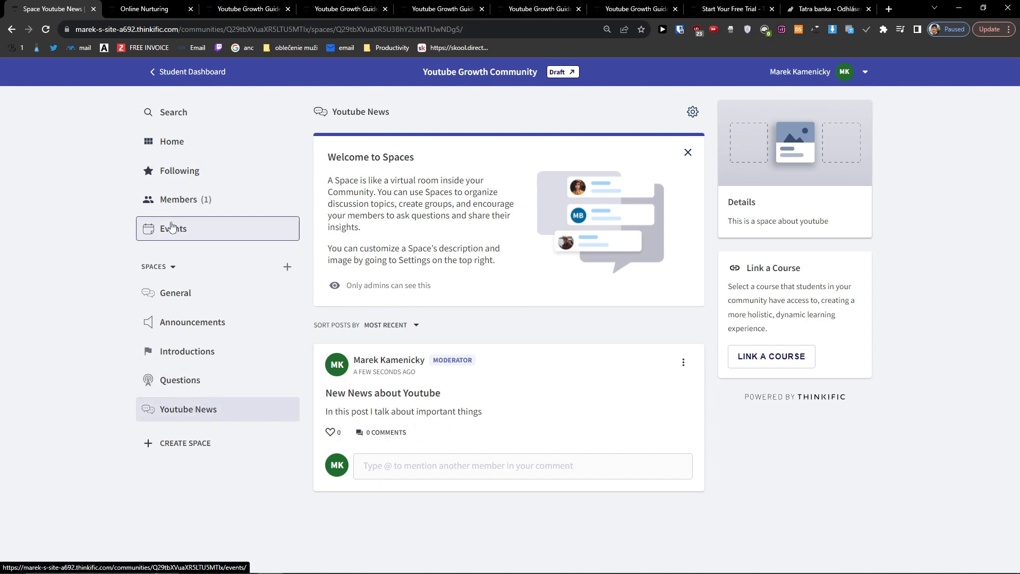
Dismiss the Spaces welcome card, link the Youtube Growth Guidex course to the Youtube News space and save the space update.
{"action": "left_click", "coordinate": [686, 153]}
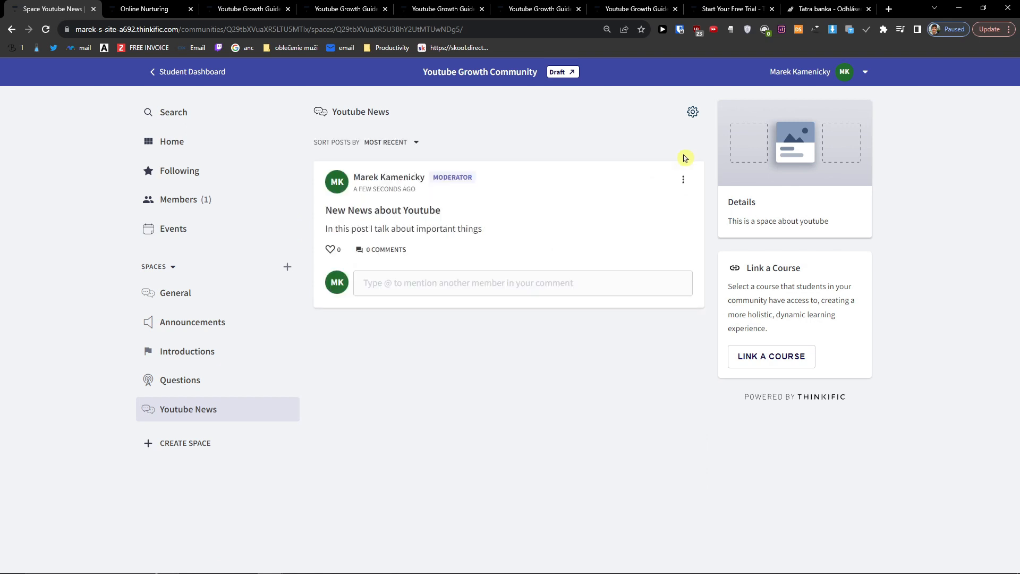
{"action": "left_click", "coordinate": [790, 361]}
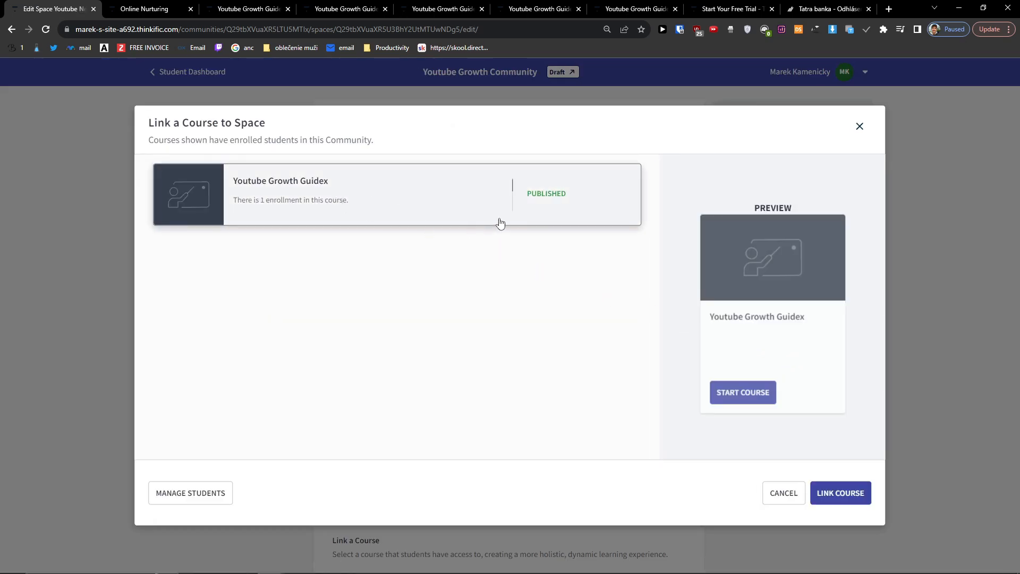
{"action": "left_click", "coordinate": [825, 492]}
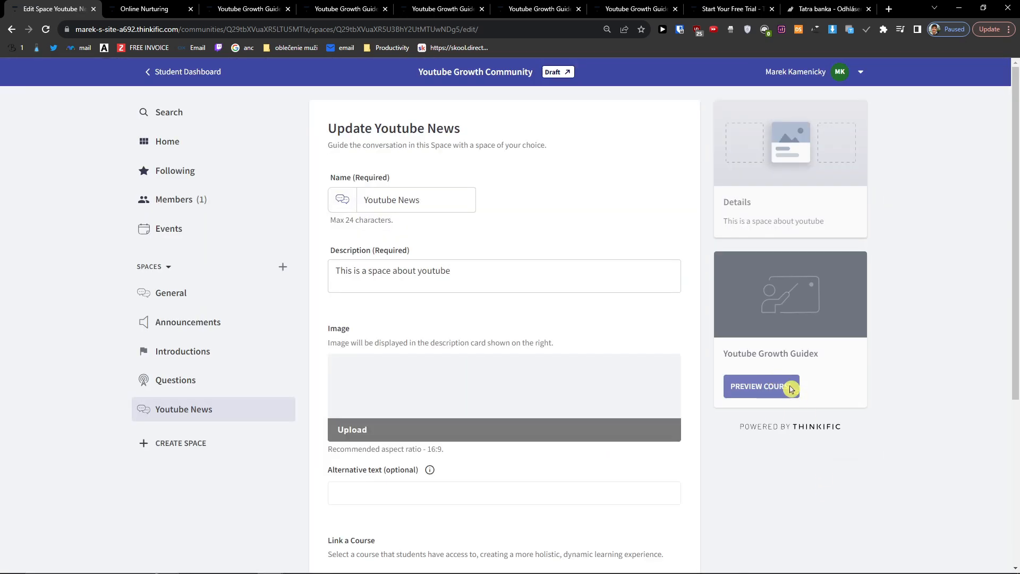
{"action": "scroll", "coordinate": [763, 389], "scroll_direction": "down", "scroll_amount": 1}
{"action": "scroll", "coordinate": [762, 389], "scroll_direction": "up", "scroll_amount": 1}
{"action": "scroll", "coordinate": [739, 419], "scroll_direction": "down", "scroll_amount": 4}
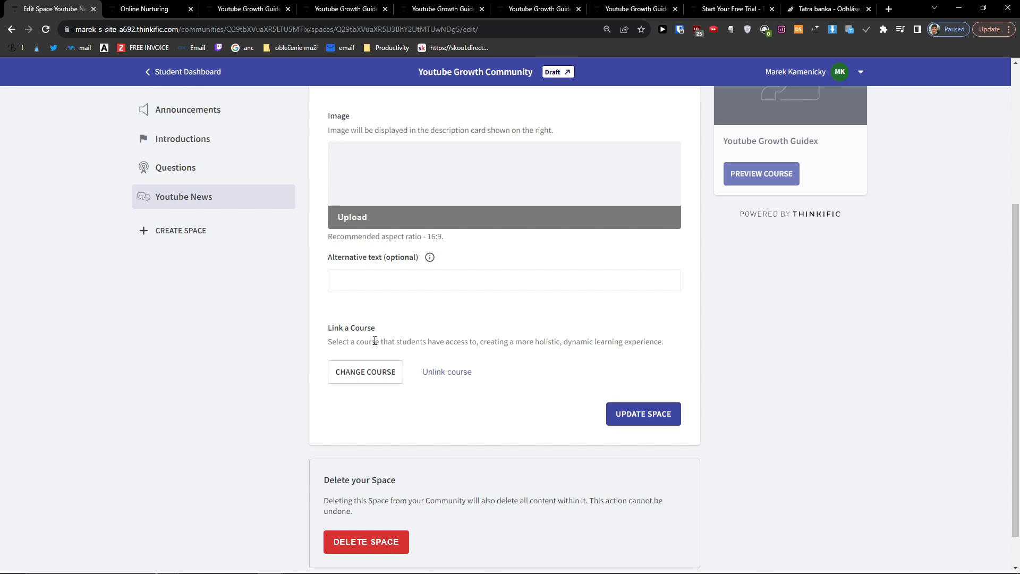
{"action": "left_click_drag", "start_coordinate": [370, 342], "coordinate": [503, 351]}
{"action": "left_click", "coordinate": [645, 413]}
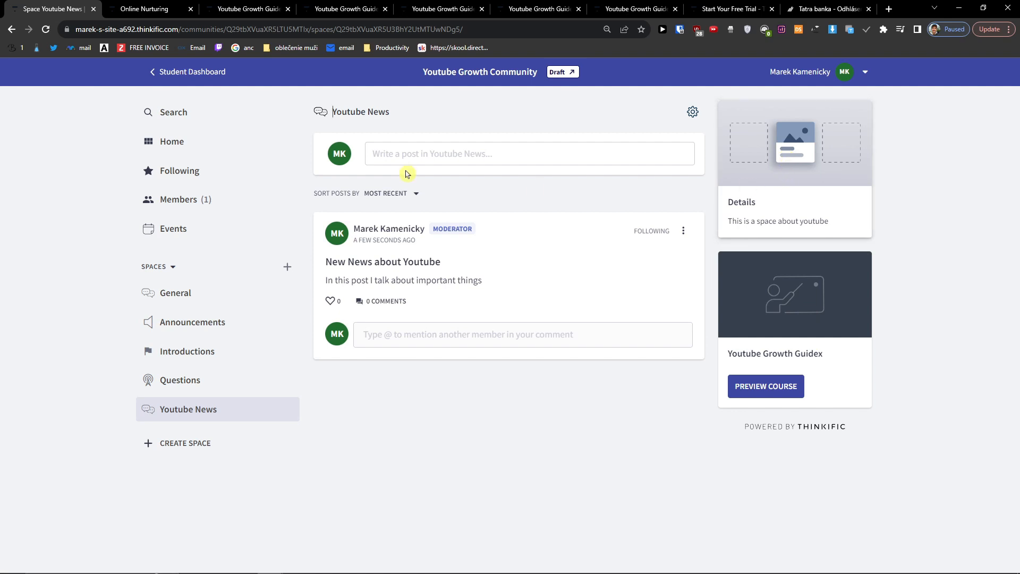
Review the Youtube News space's settings, including its image, linked course and deletion options.
{"action": "left_click", "coordinate": [692, 113]}
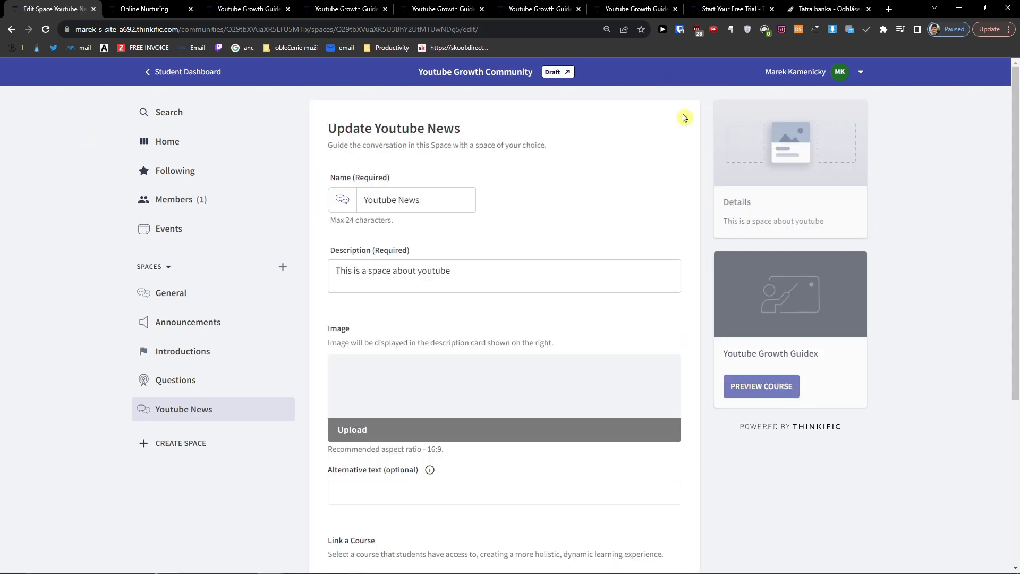
{"action": "scroll", "coordinate": [630, 169], "scroll_direction": "down", "scroll_amount": 3}
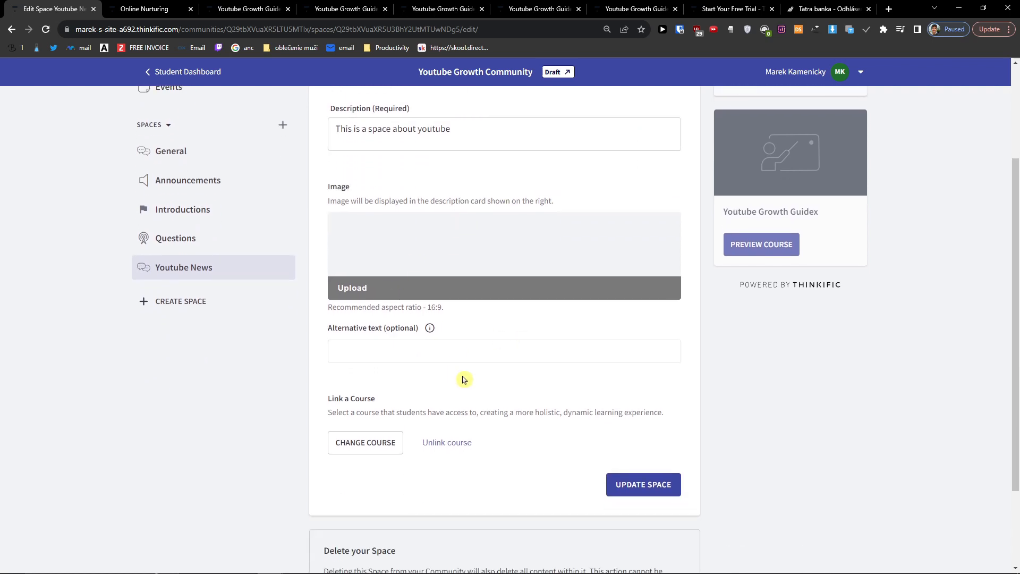
{"action": "scroll", "coordinate": [465, 382], "scroll_direction": "down", "scroll_amount": 2}
{"action": "scroll", "coordinate": [462, 379], "scroll_direction": "up", "scroll_amount": 1}
{"action": "scroll", "coordinate": [462, 467], "scroll_direction": "down", "scroll_amount": 1}
{"action": "scroll", "coordinate": [410, 476], "scroll_direction": "up", "scroll_amount": 5}
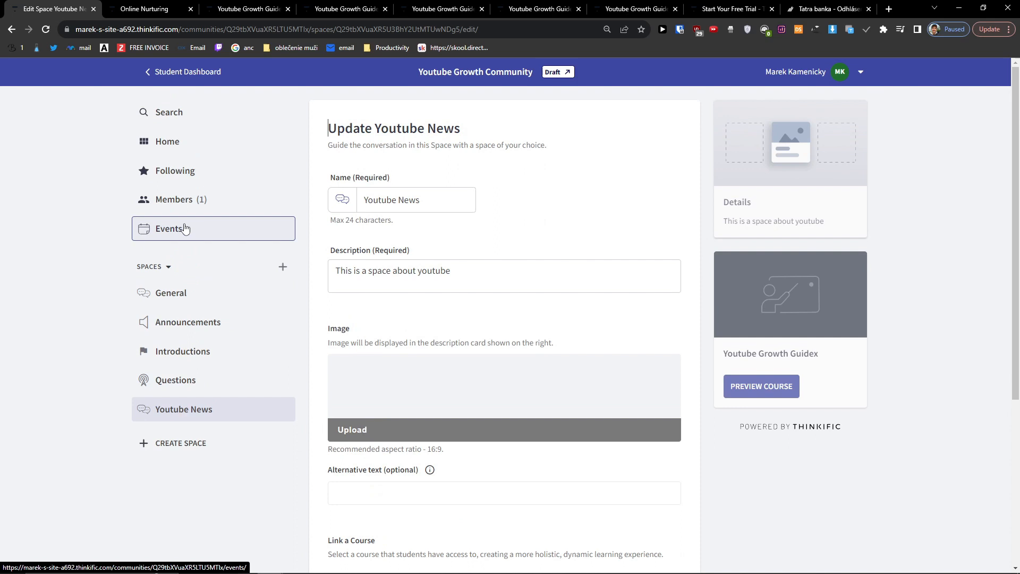
Start a new community event titled "Youtube call" with the description "this is description".
{"action": "left_click", "coordinate": [179, 230]}
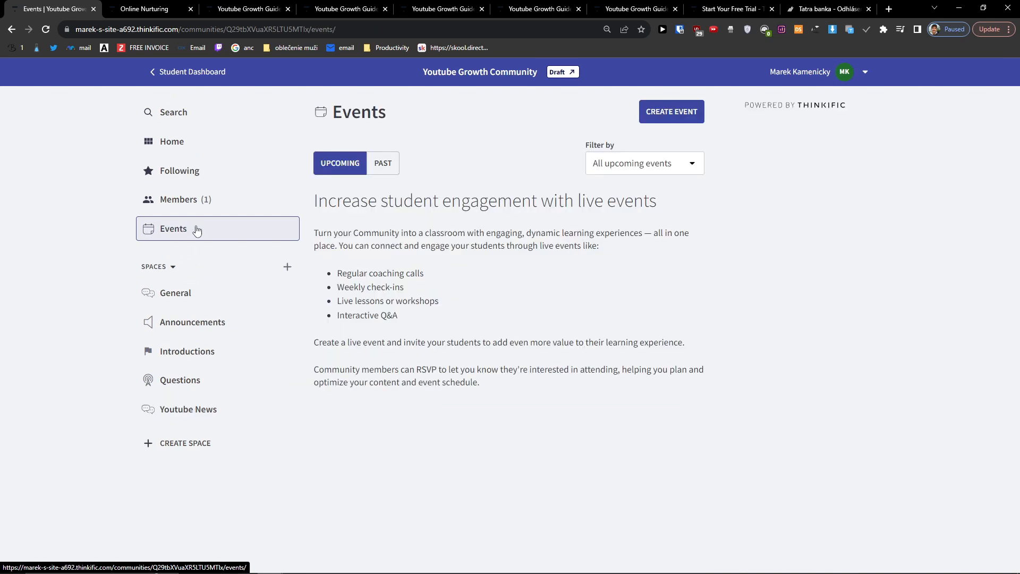
{"action": "left_click", "coordinate": [677, 110]}
{"action": "left_click", "coordinate": [374, 178]}
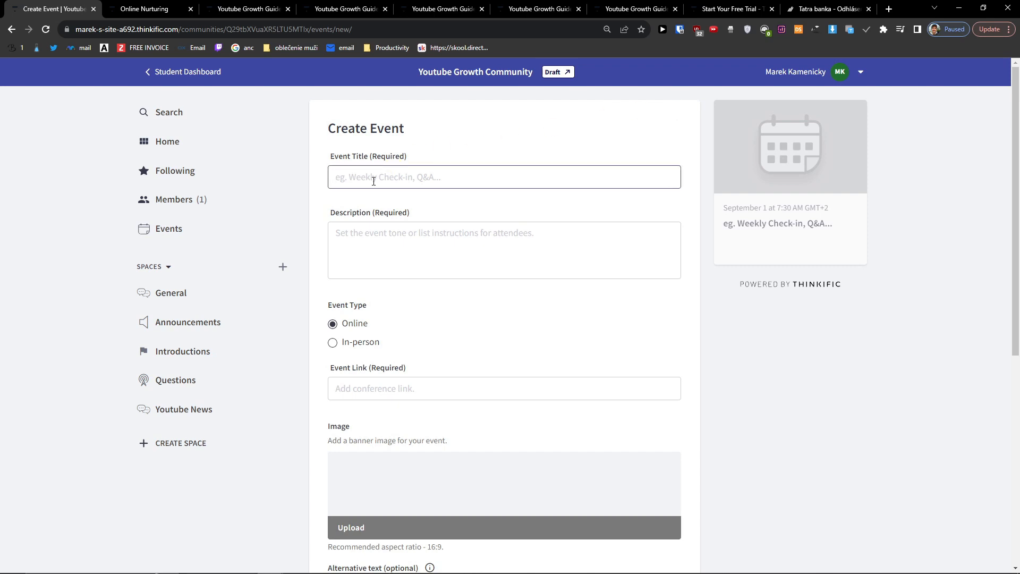
{"action": "type", "text": "Youtube call"}
{"action": "key", "text": "Tab"}
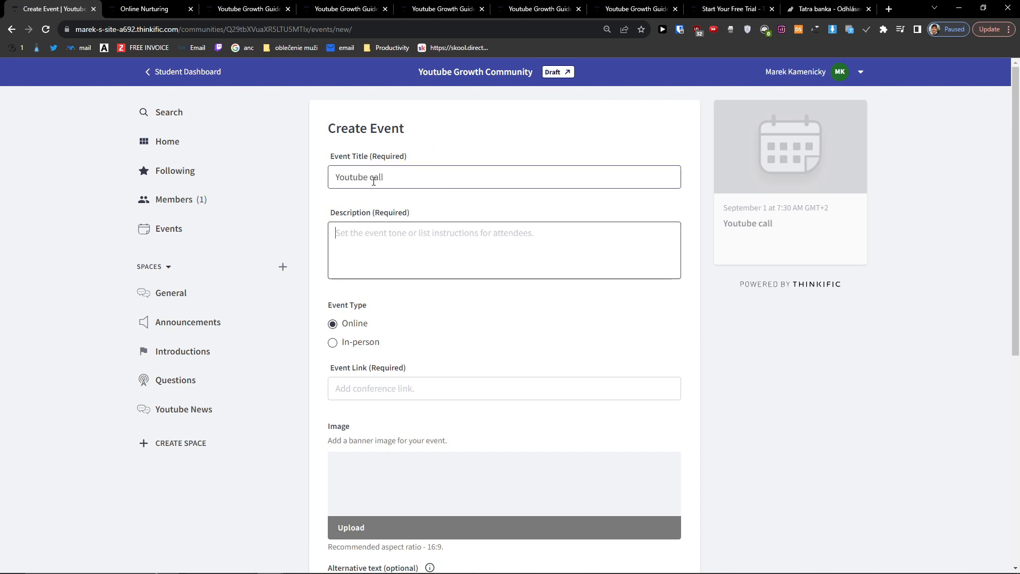
{"action": "type", "text": "this is description"}
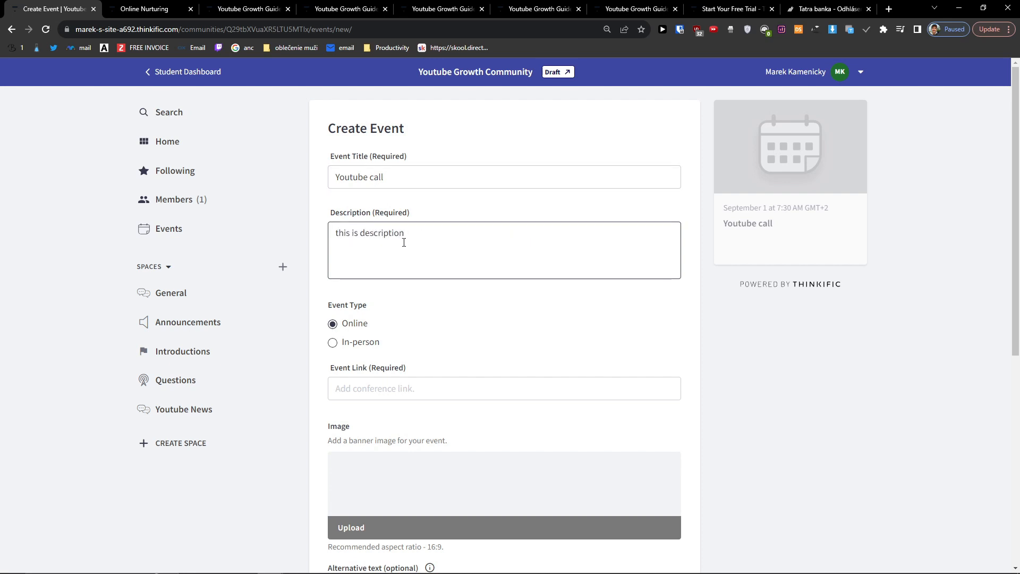
Check the event's scheduling options and try to use zoom.com as its conference link.
{"action": "scroll", "coordinate": [399, 262], "scroll_direction": "down", "scroll_amount": 4}
{"action": "scroll", "coordinate": [416, 345], "scroll_direction": "down", "scroll_amount": 3}
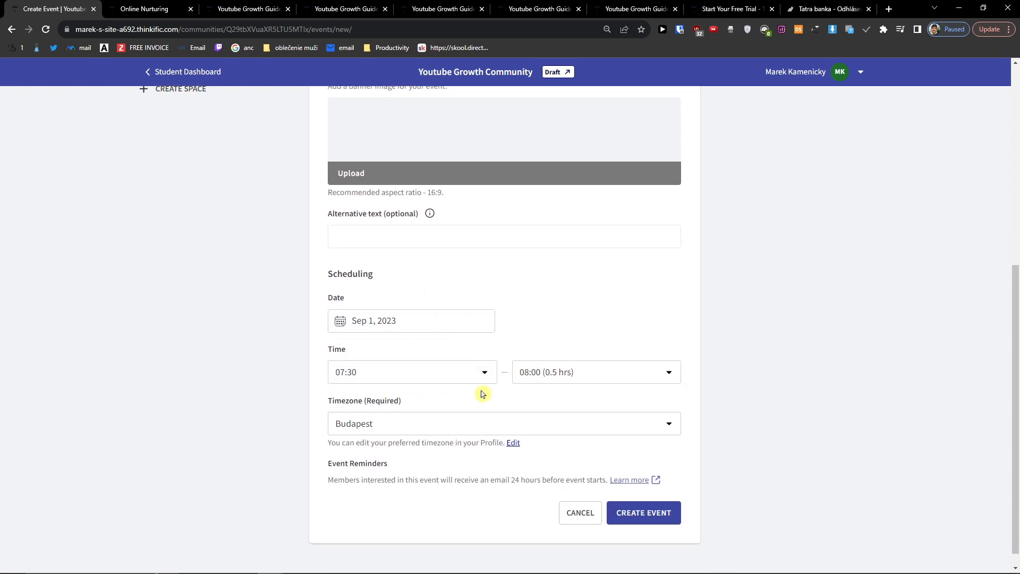
{"action": "scroll", "coordinate": [500, 420], "scroll_direction": "up", "scroll_amount": 5}
{"action": "scroll", "coordinate": [505, 424], "scroll_direction": "down", "scroll_amount": 5}
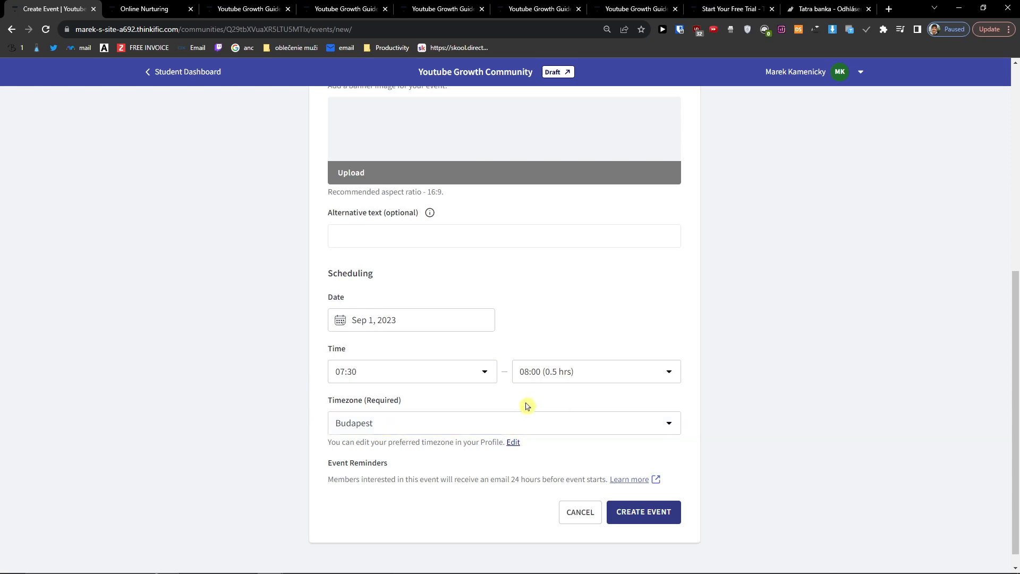
{"action": "scroll", "coordinate": [526, 407], "scroll_direction": "up", "scroll_amount": 7}
{"action": "left_click", "coordinate": [462, 379]}
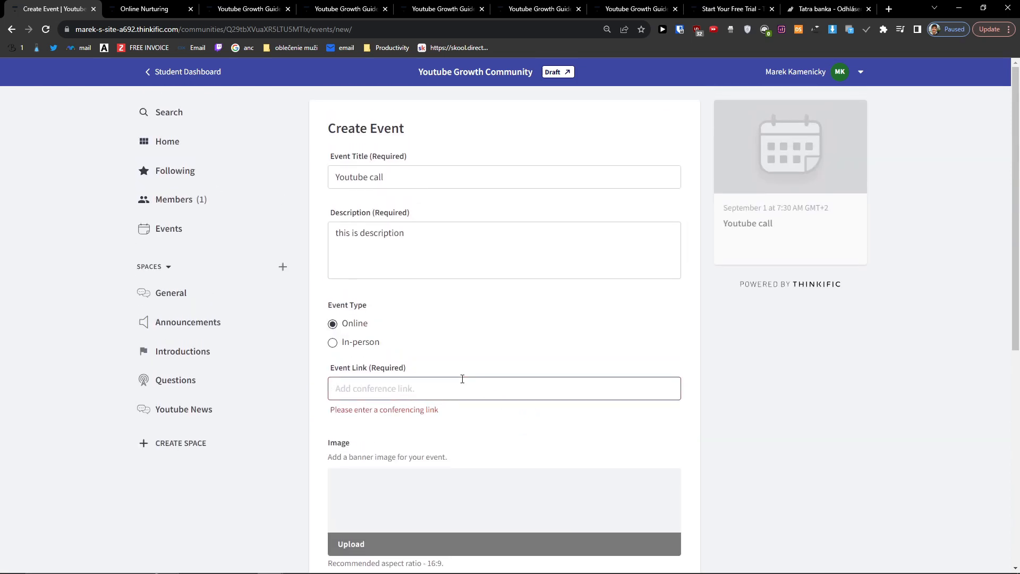
{"action": "type", "text": "zoom.com"}
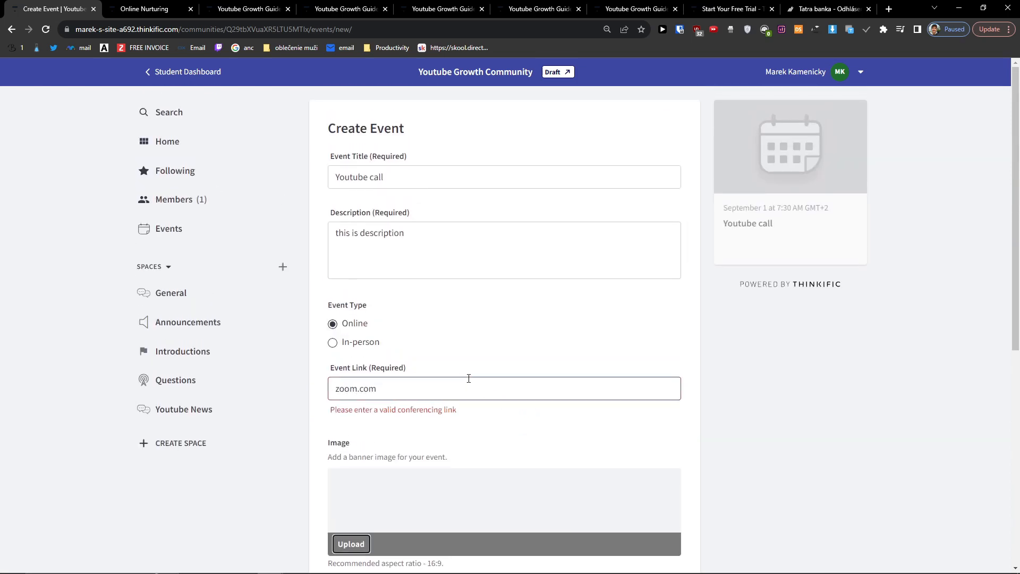
{"action": "scroll", "coordinate": [469, 376], "scroll_direction": "down", "scroll_amount": 5}
{"action": "scroll", "coordinate": [506, 428], "scroll_direction": "up", "scroll_amount": 4}
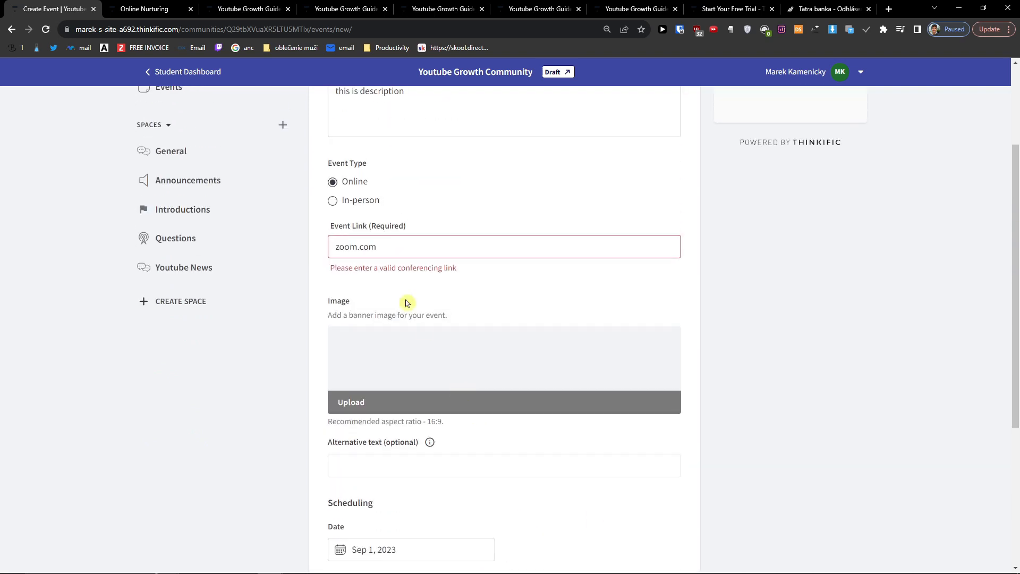
{"action": "left_click", "coordinate": [339, 248]}
{"action": "key", "text": "Delete"}
{"action": "type", "text": "www.z"}
{"action": "type", "text": "/ksuwjlkjskh"}
{"action": "scroll", "coordinate": [826, 362], "scroll_direction": "down", "scroll_amount": 5}
{"action": "left_click", "coordinate": [655, 494]}
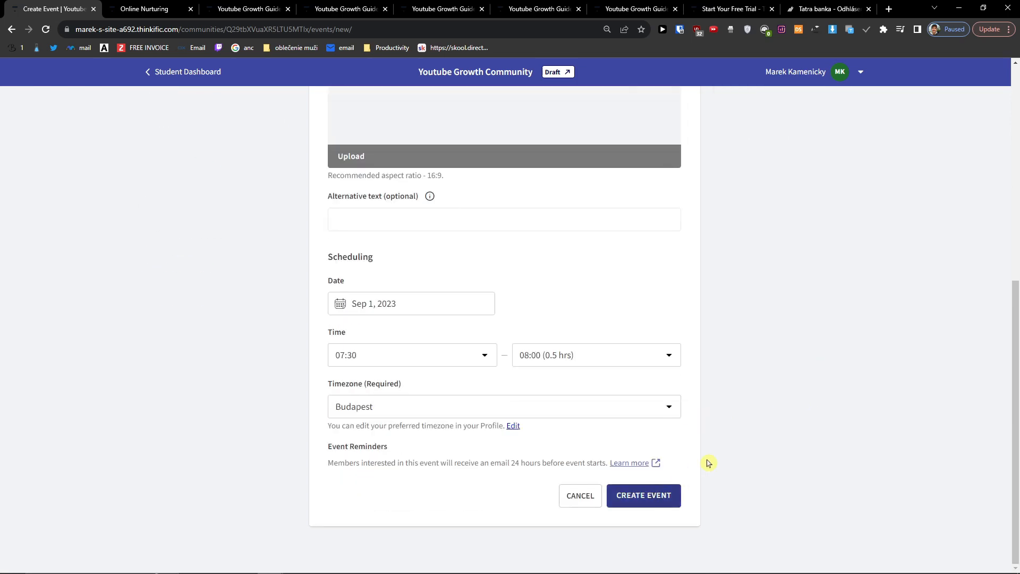
Switch to the Zoom app, copy the personal meeting's invitation, leave its settings as they are and return to the event form.
{"action": "triple_click", "coordinate": [499, 291]}
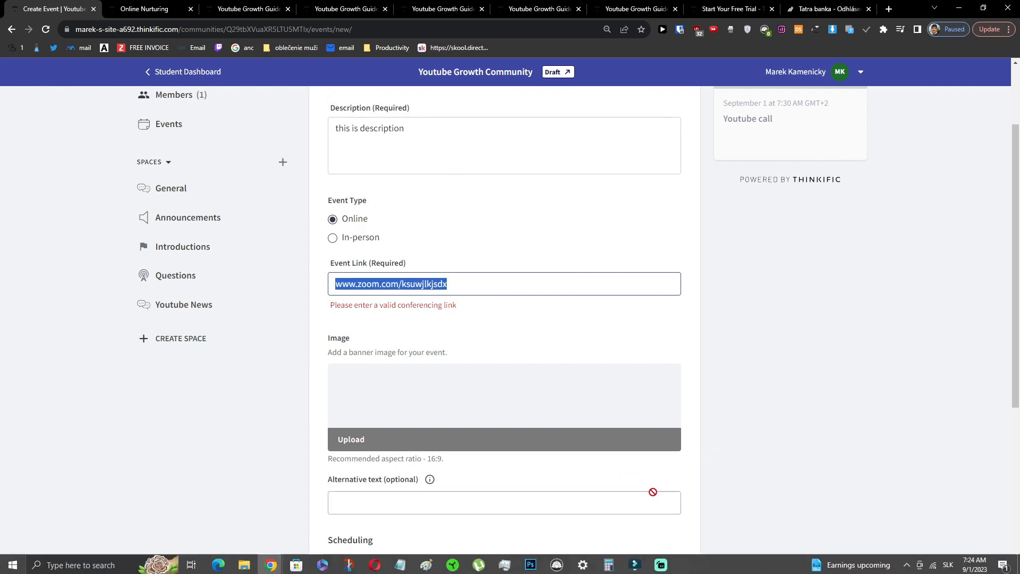
{"action": "key", "text": "super"}
{"action": "type", "text": "zoom"}
{"action": "key", "text": "Return"}
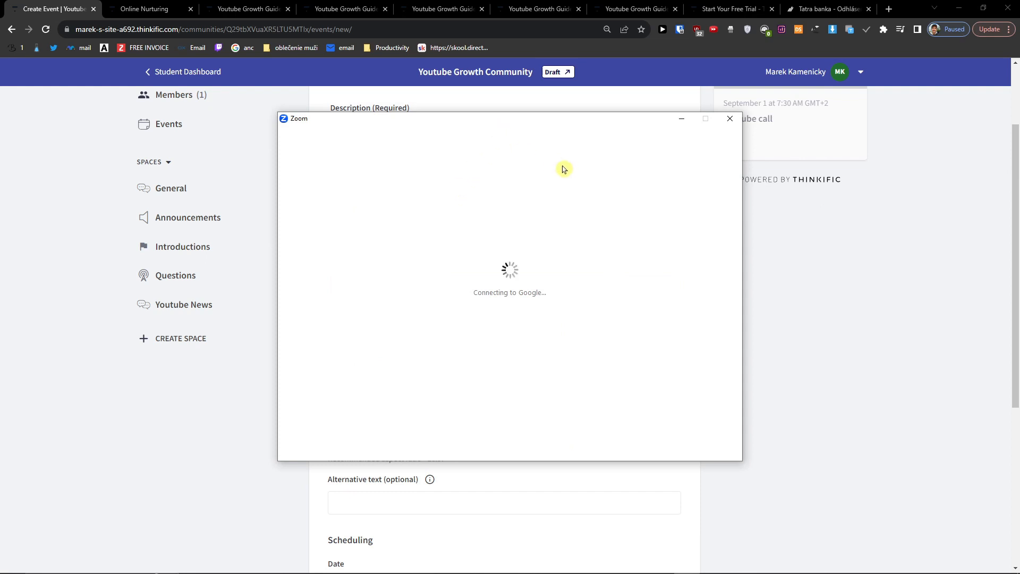
{"action": "left_click_drag", "start_coordinate": [461, 125], "coordinate": [533, 128]}
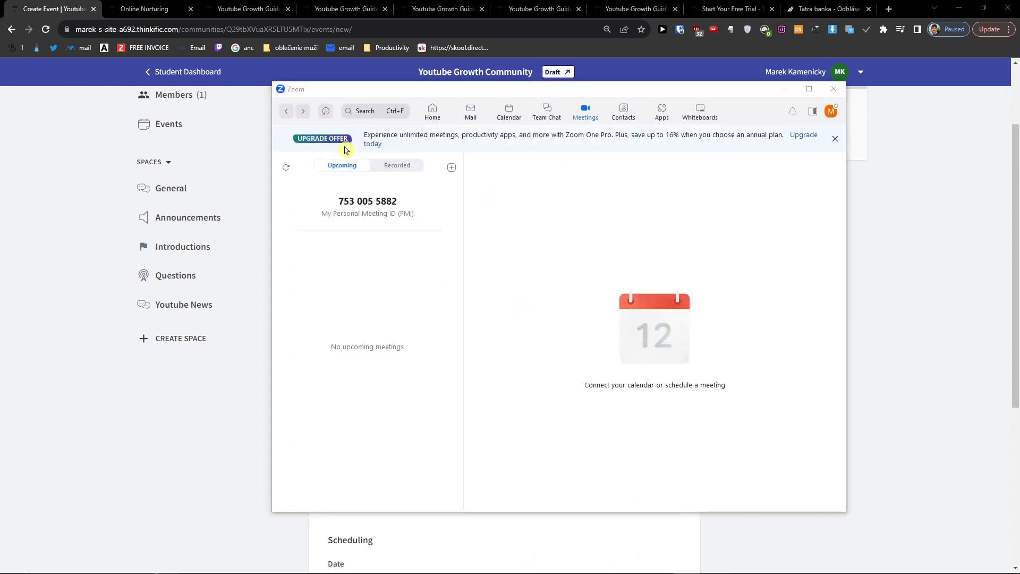
{"action": "left_click", "coordinate": [370, 213]}
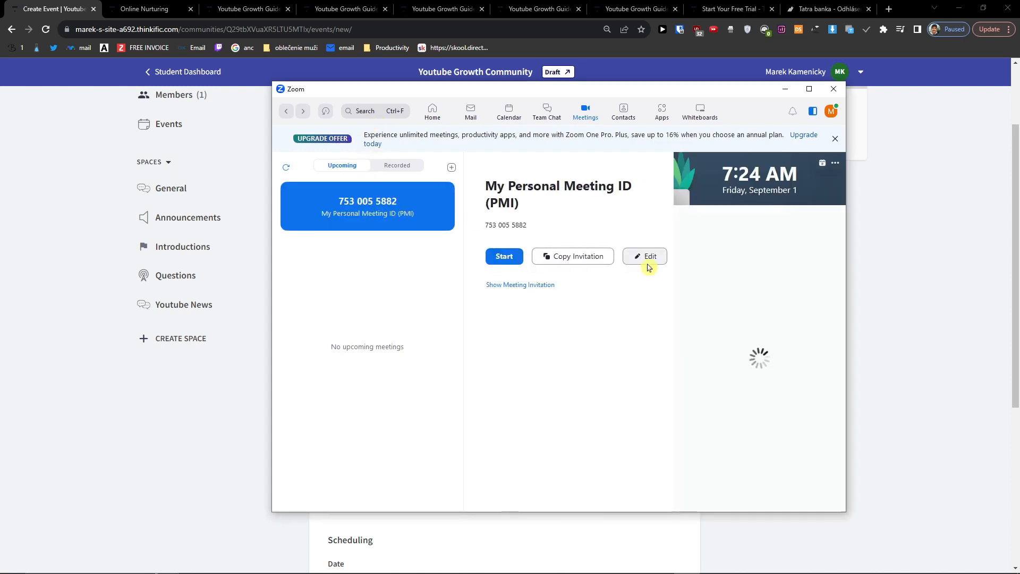
{"action": "left_click", "coordinate": [571, 257]}
{"action": "left_click", "coordinate": [644, 258]}
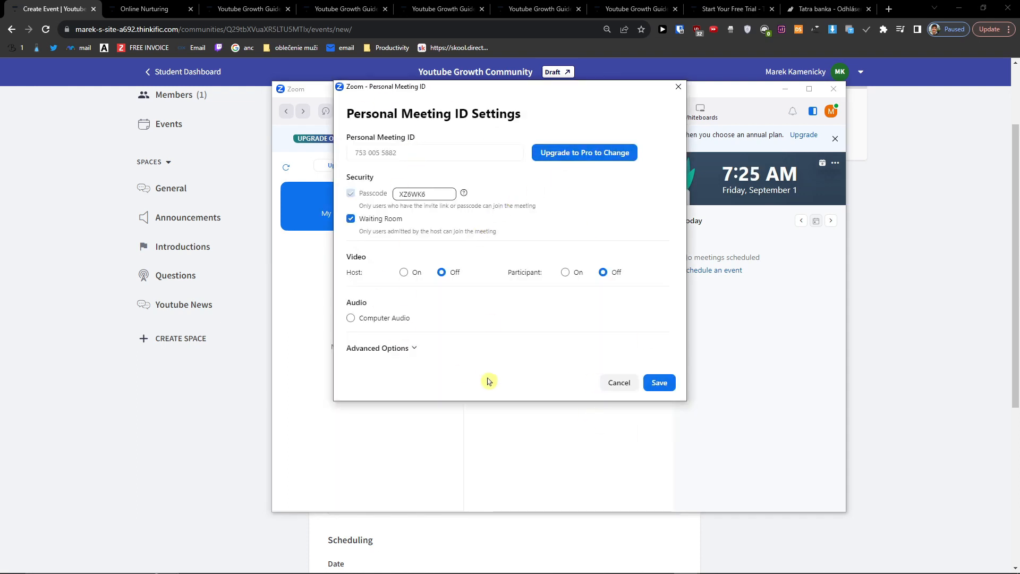
{"action": "left_click", "coordinate": [607, 388]}
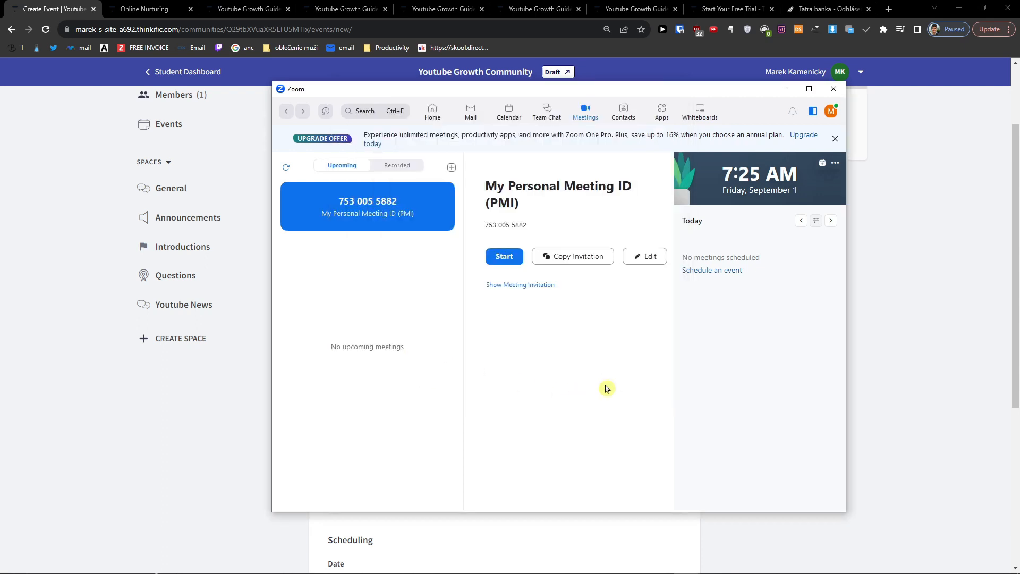
{"action": "left_click", "coordinate": [184, 369]}
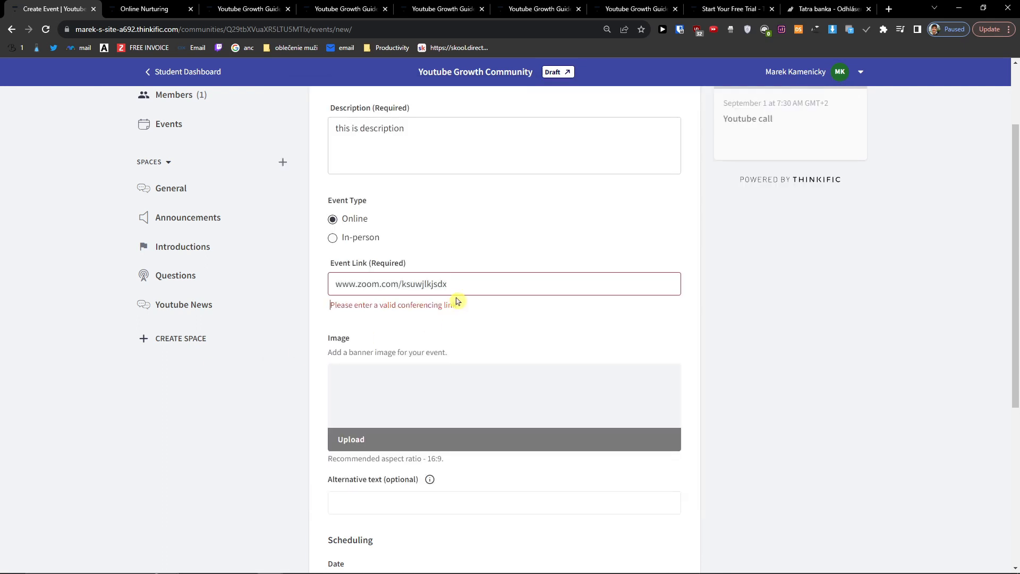
Replace the event link with the copied Zoom meeting link and create the event without e-mailing members.
{"action": "key", "text": "ctrl+a"}
{"action": "key", "text": "ctrl+v"}
{"action": "left_click_drag", "start_coordinate": [458, 290], "coordinate": [155, 274]}
{"action": "key", "text": "BackSpace"}
{"action": "left_click_drag", "start_coordinate": [571, 283], "coordinate": [622, 323]}
{"action": "left_click", "coordinate": [622, 323]}
{"action": "scroll", "coordinate": [763, 428], "scroll_direction": "down", "scroll_amount": 5}
{"action": "left_click", "coordinate": [659, 494]}
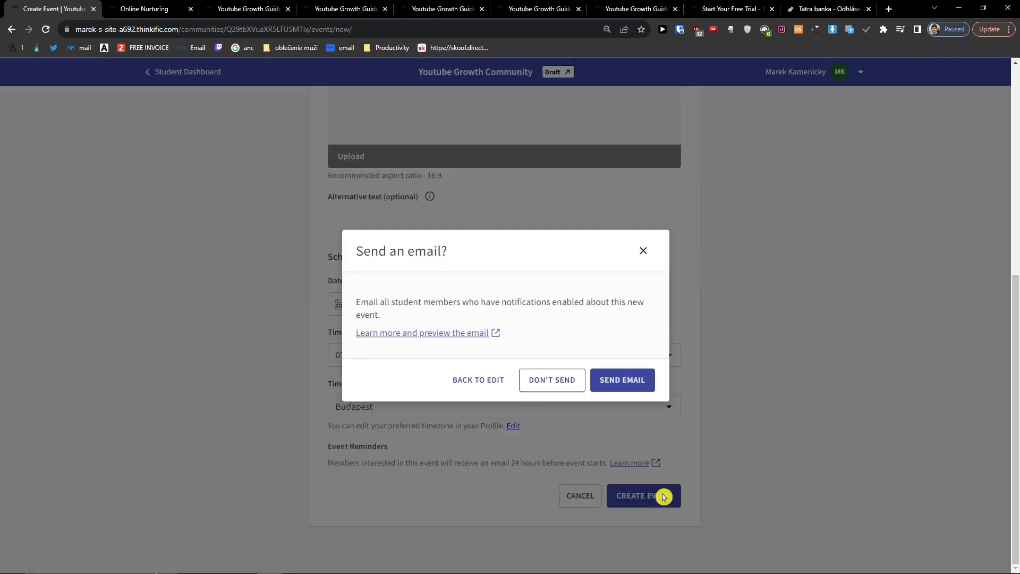
{"action": "left_click", "coordinate": [558, 390]}
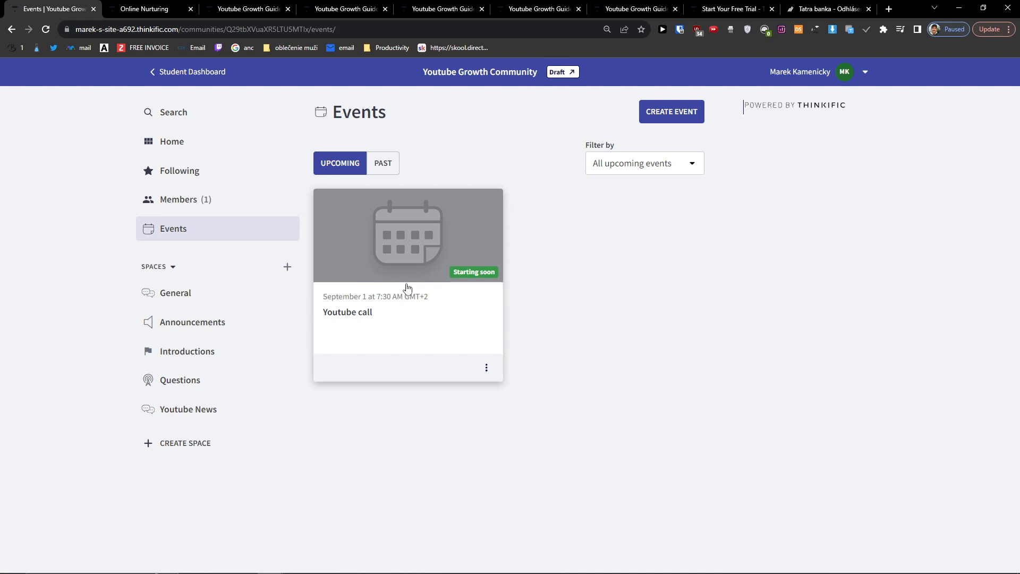
Open community customization from the community home and examine the appearance, access, visibility, SEO, page code and revenue partner settings.
{"action": "left_click", "coordinate": [176, 139]}
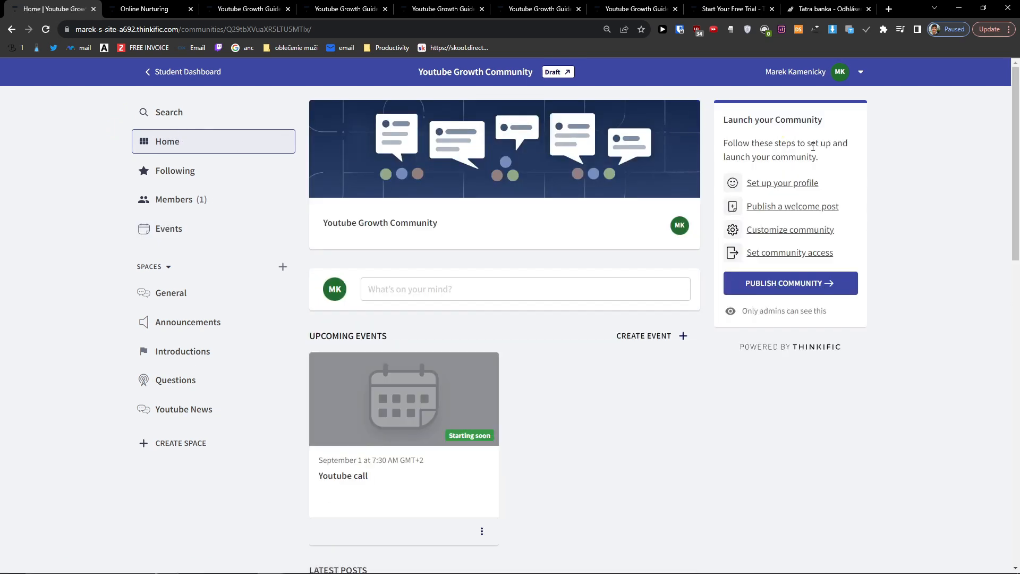
{"action": "left_click", "coordinate": [816, 234]}
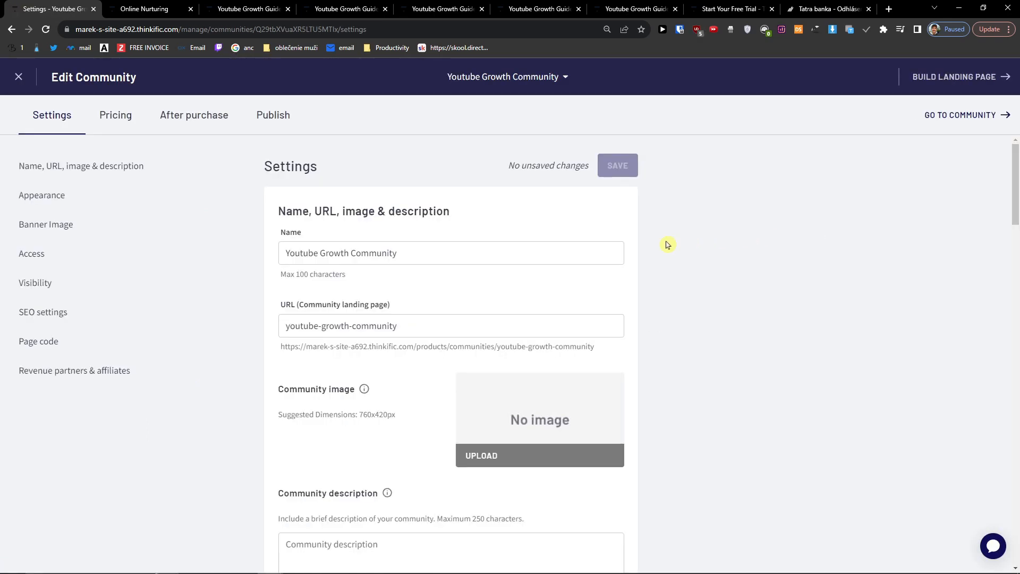
{"action": "scroll", "coordinate": [668, 245], "scroll_direction": "down", "scroll_amount": 1}
{"action": "scroll", "coordinate": [295, 236], "scroll_direction": "up", "scroll_amount": 1}
{"action": "scroll", "coordinate": [356, 270], "scroll_direction": "down", "scroll_amount": 3}
{"action": "scroll", "coordinate": [359, 269], "scroll_direction": "down", "scroll_amount": 7}
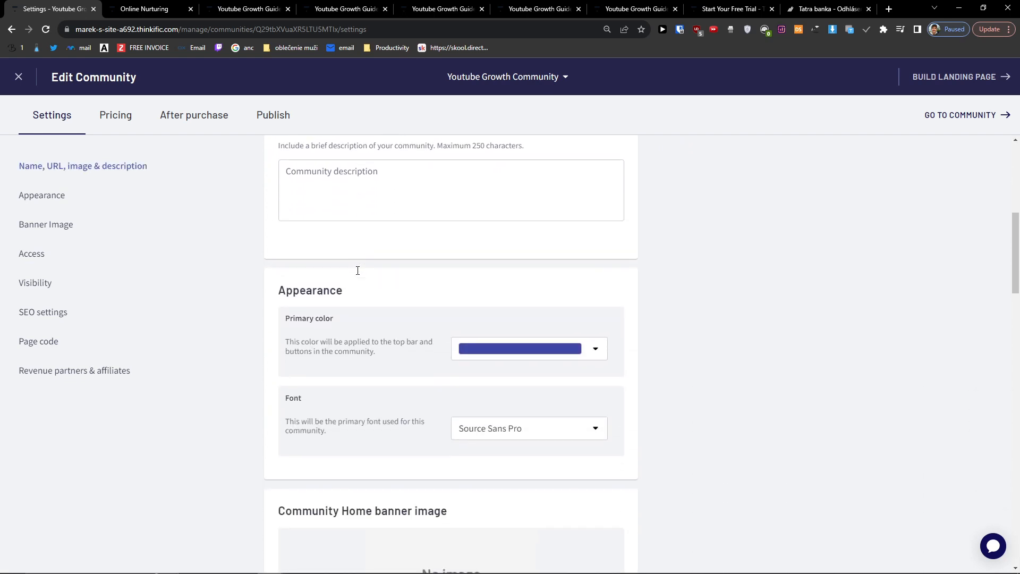
{"action": "scroll", "coordinate": [357, 274], "scroll_direction": "down", "scroll_amount": 5}
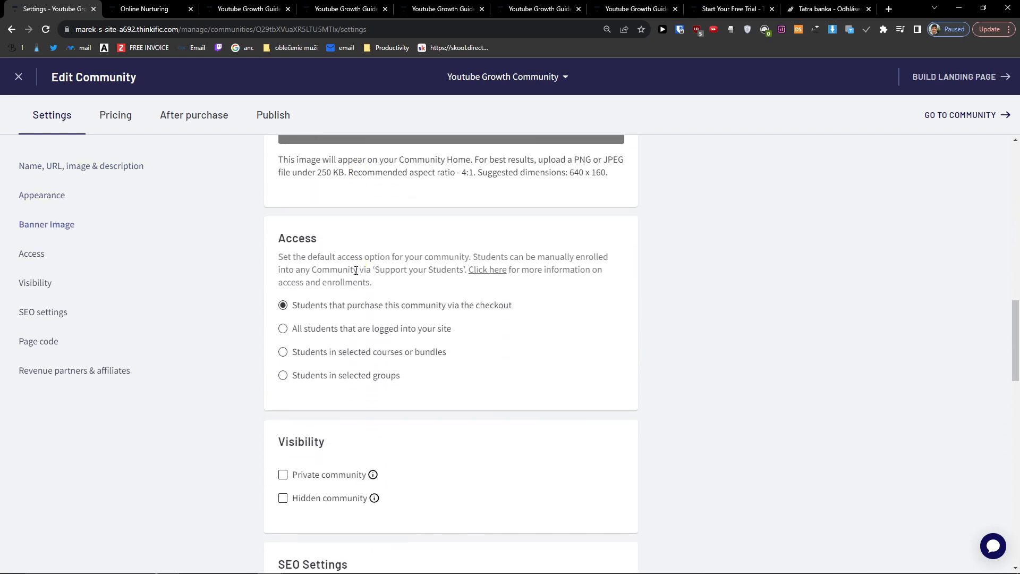
{"action": "left_click_drag", "start_coordinate": [283, 257], "coordinate": [414, 283]}
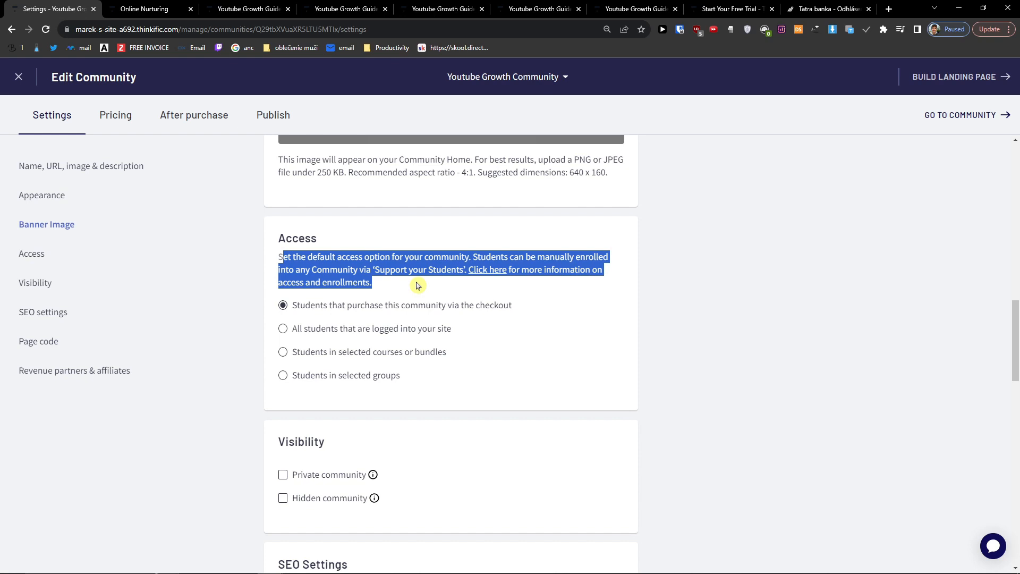
{"action": "scroll", "coordinate": [416, 285], "scroll_direction": "down", "scroll_amount": 1}
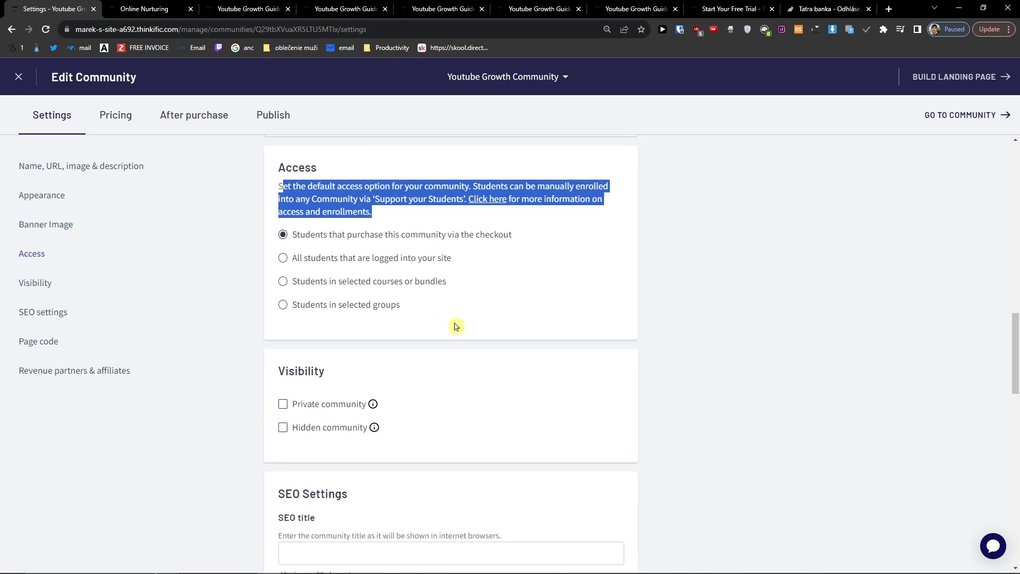
{"action": "scroll", "coordinate": [433, 319], "scroll_direction": "down", "scroll_amount": 1}
{"action": "scroll", "coordinate": [436, 319], "scroll_direction": "down", "scroll_amount": 9}
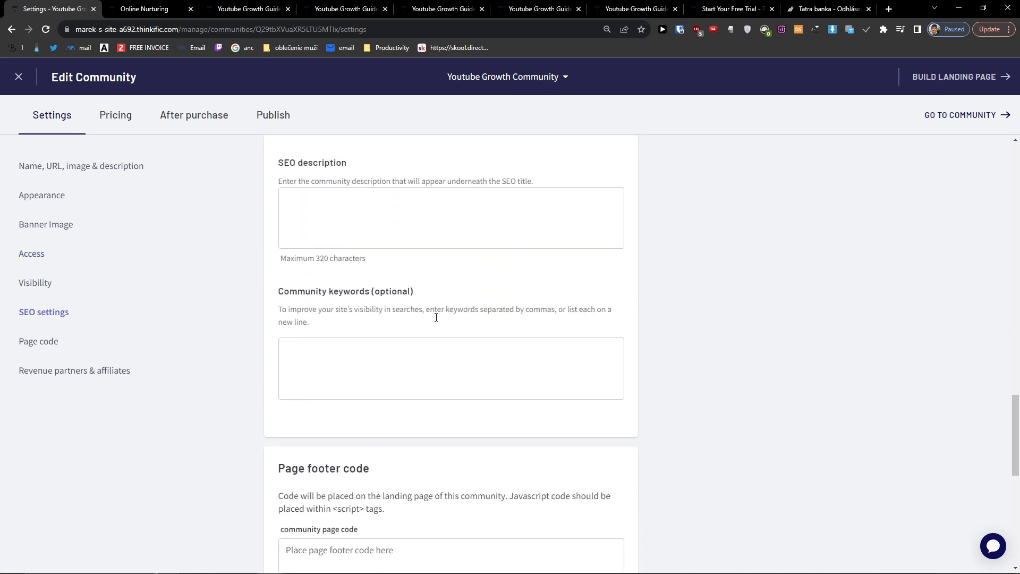
{"action": "scroll", "coordinate": [436, 317], "scroll_direction": "down", "scroll_amount": 2}
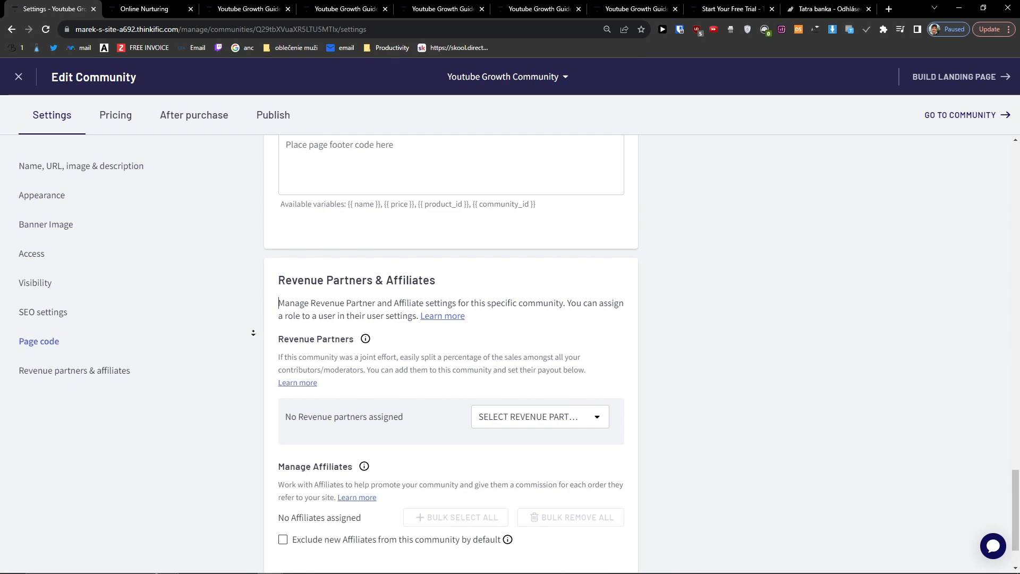
Open the community's pricing and examine the primary pricing choices, trying One-time payment and Subscription / Membership, plus the additional pricing section.
{"action": "scroll", "coordinate": [286, 345], "scroll_direction": "up", "scroll_amount": 6}
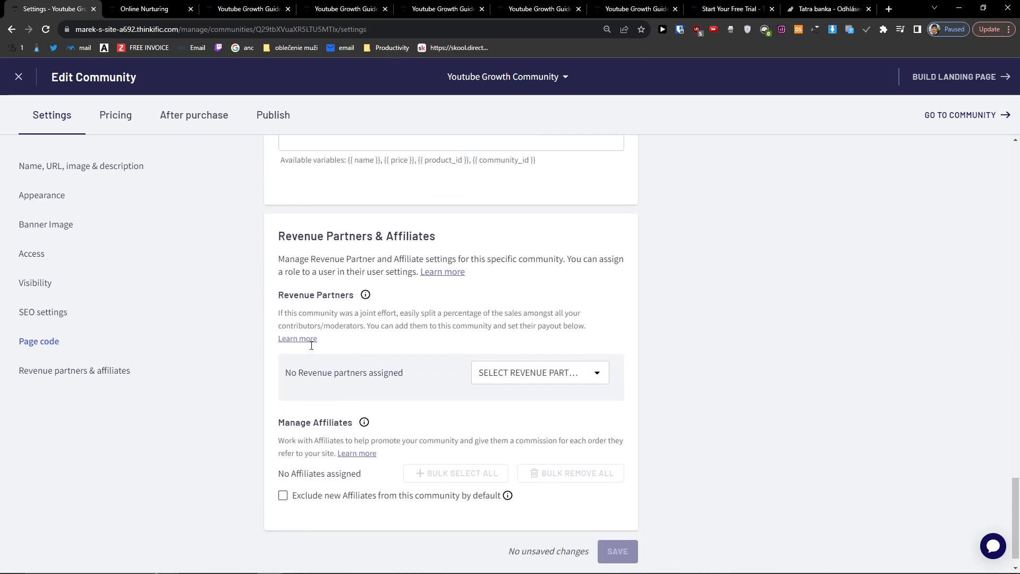
{"action": "scroll", "coordinate": [311, 345], "scroll_direction": "up", "scroll_amount": 10}
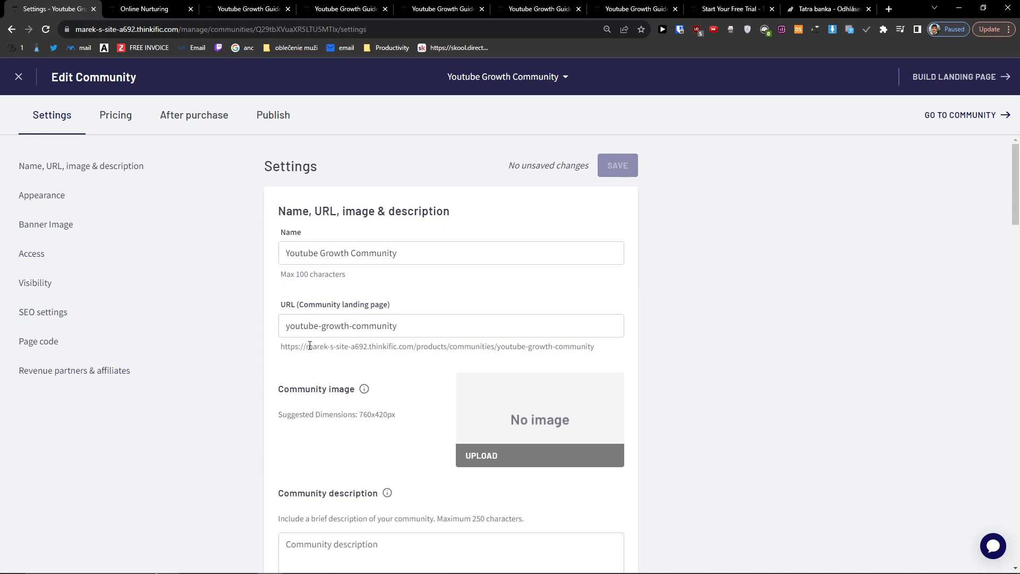
{"action": "left_click", "coordinate": [121, 118]}
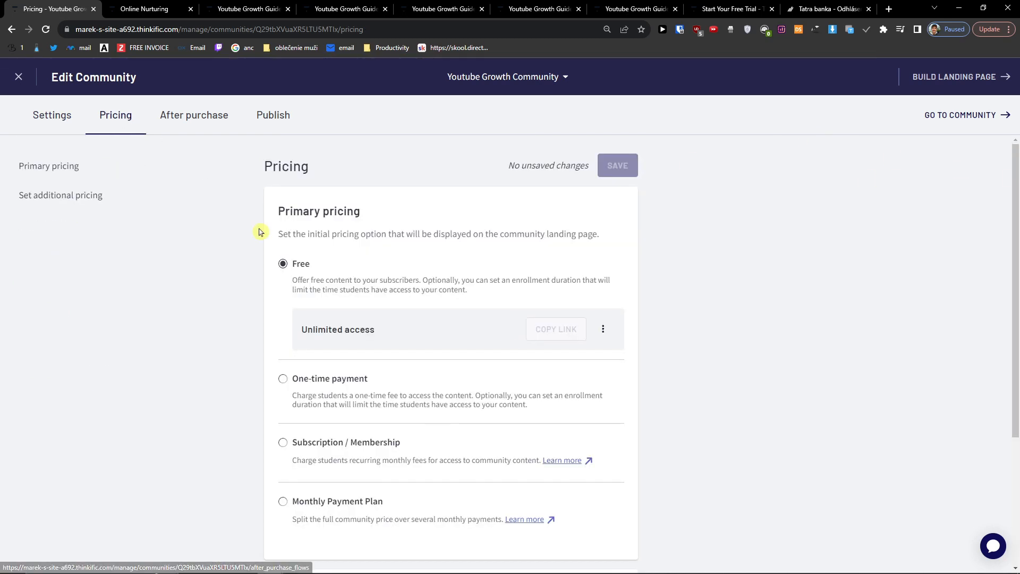
{"action": "scroll", "coordinate": [263, 232], "scroll_direction": "down", "scroll_amount": 1}
{"action": "scroll", "coordinate": [326, 303], "scroll_direction": "up", "scroll_amount": 1}
{"action": "left_click_drag", "start_coordinate": [278, 234], "coordinate": [626, 236]}
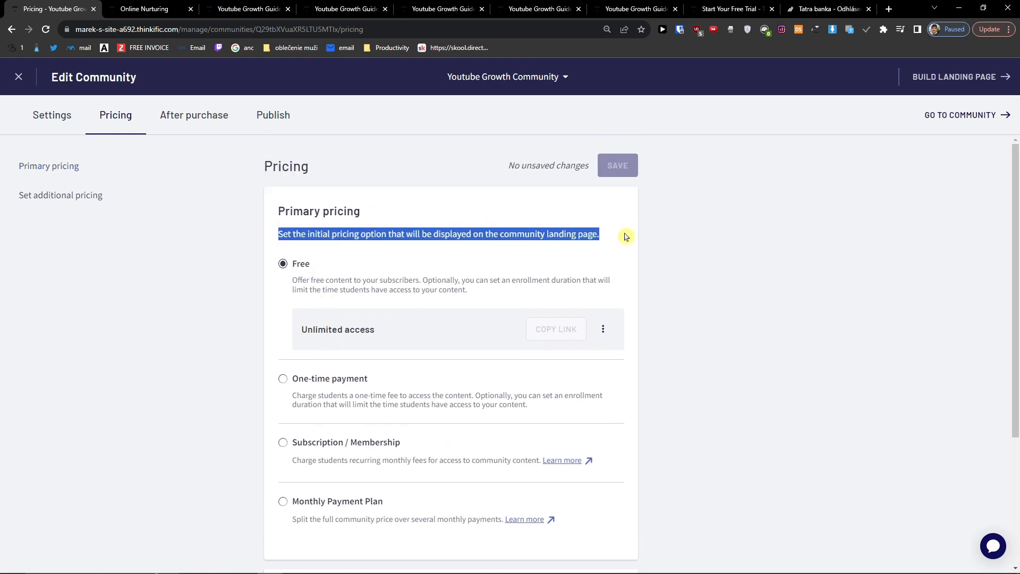
{"action": "scroll", "coordinate": [360, 336], "scroll_direction": "down", "scroll_amount": 1}
{"action": "left_click", "coordinate": [309, 308]}
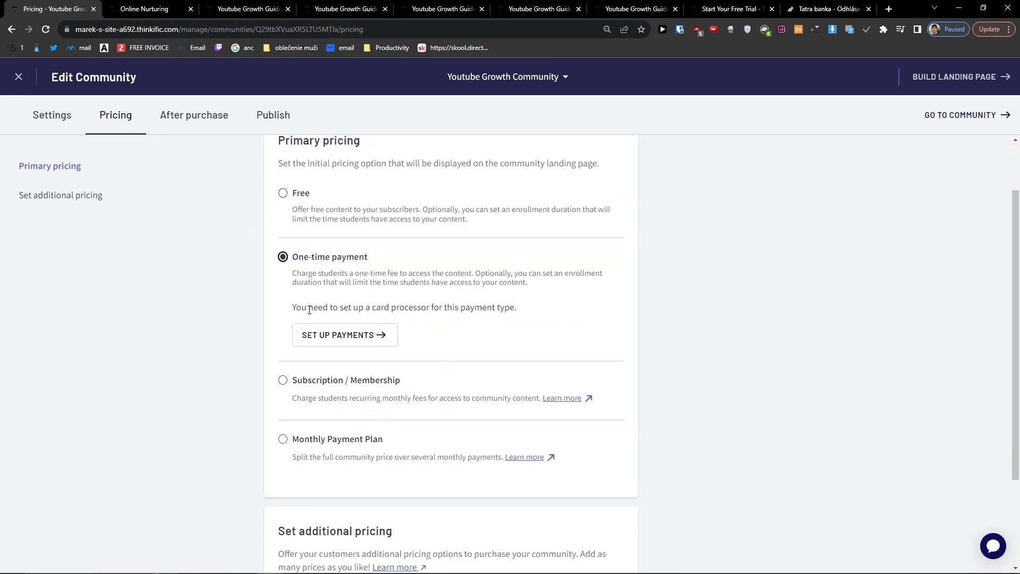
{"action": "left_click", "coordinate": [283, 380]}
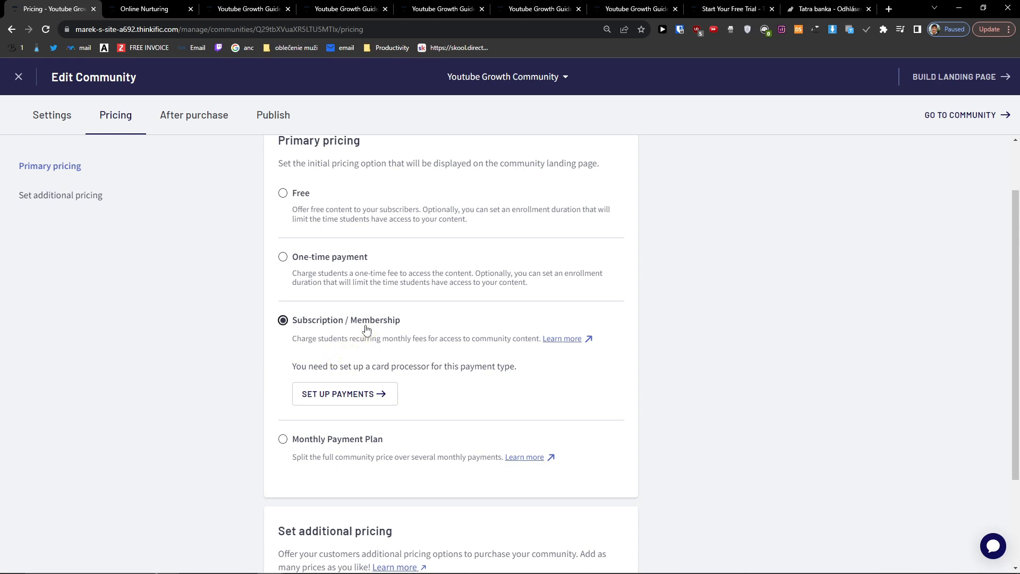
{"action": "scroll", "coordinate": [282, 405], "scroll_direction": "down", "scroll_amount": 1}
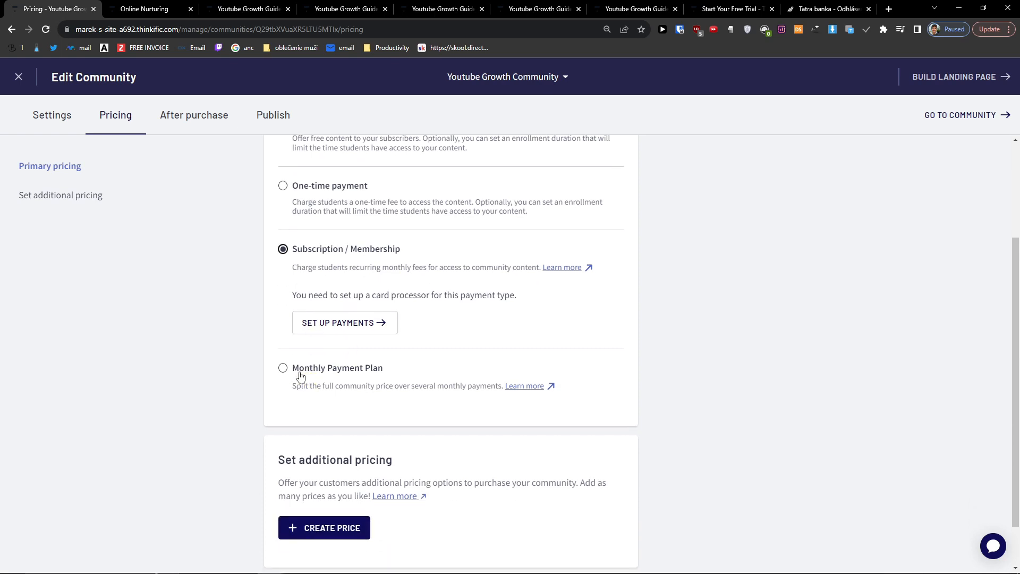
{"action": "scroll", "coordinate": [283, 370], "scroll_direction": "down", "scroll_amount": 1}
{"action": "scroll", "coordinate": [267, 357], "scroll_direction": "up", "scroll_amount": 3}
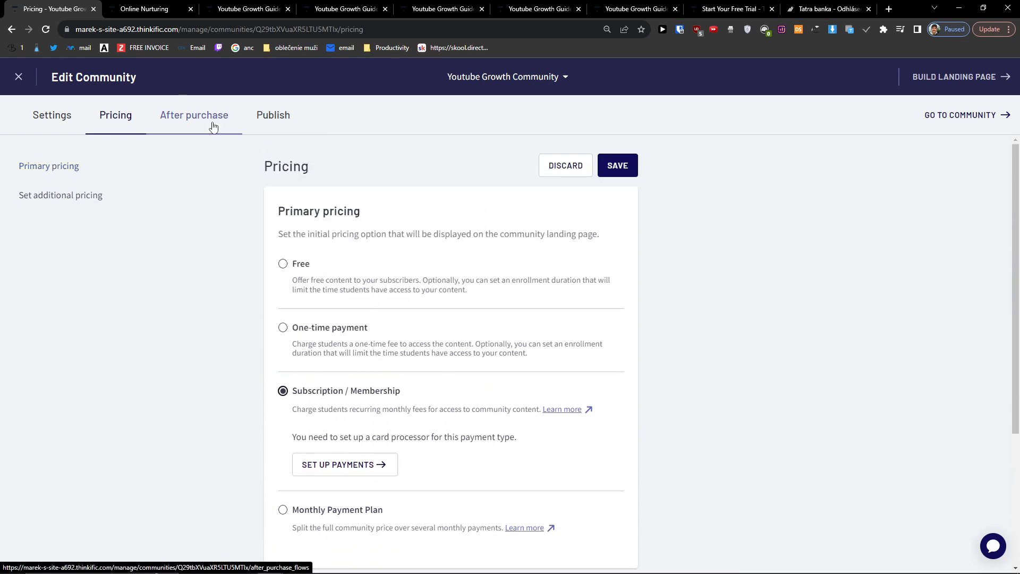
Leave the pricing change unsaved, set the community's publish status to Published, confirm it and go to the community.
{"action": "left_click", "coordinate": [267, 116]}
{"action": "left_click", "coordinate": [555, 114]}
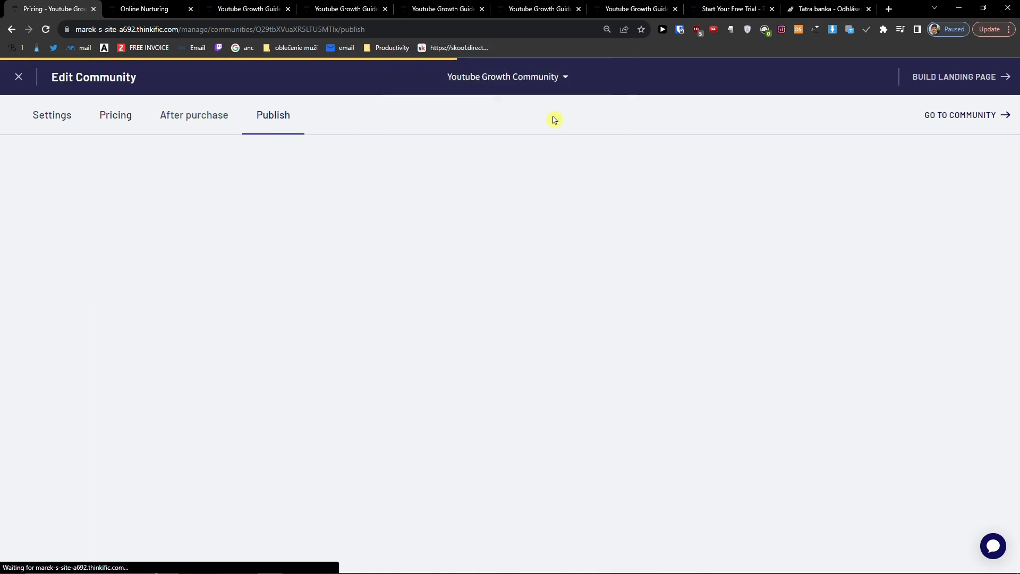
{"action": "left_click", "coordinate": [283, 323]}
{"action": "left_click", "coordinate": [617, 165]}
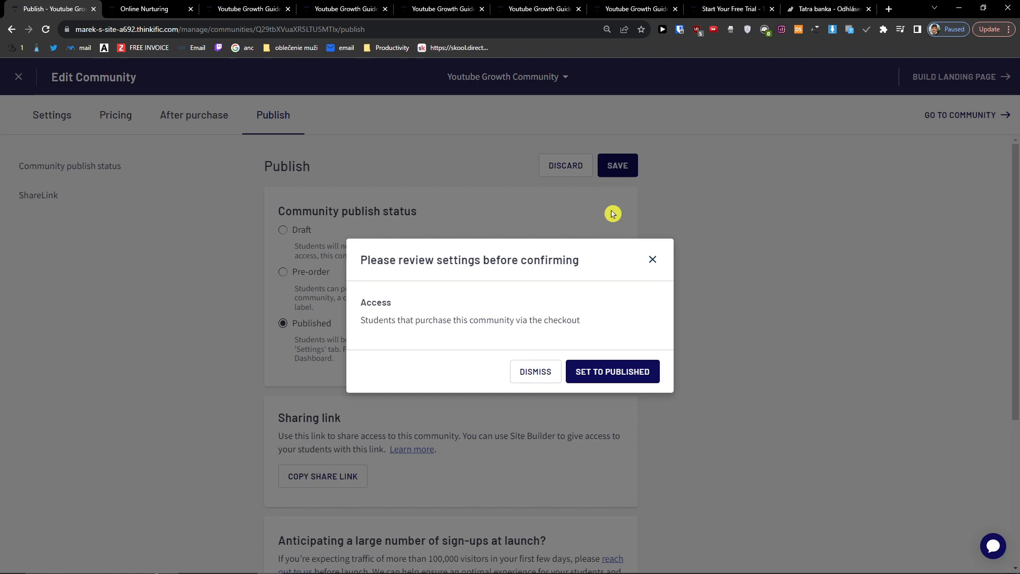
{"action": "left_click", "coordinate": [619, 372]}
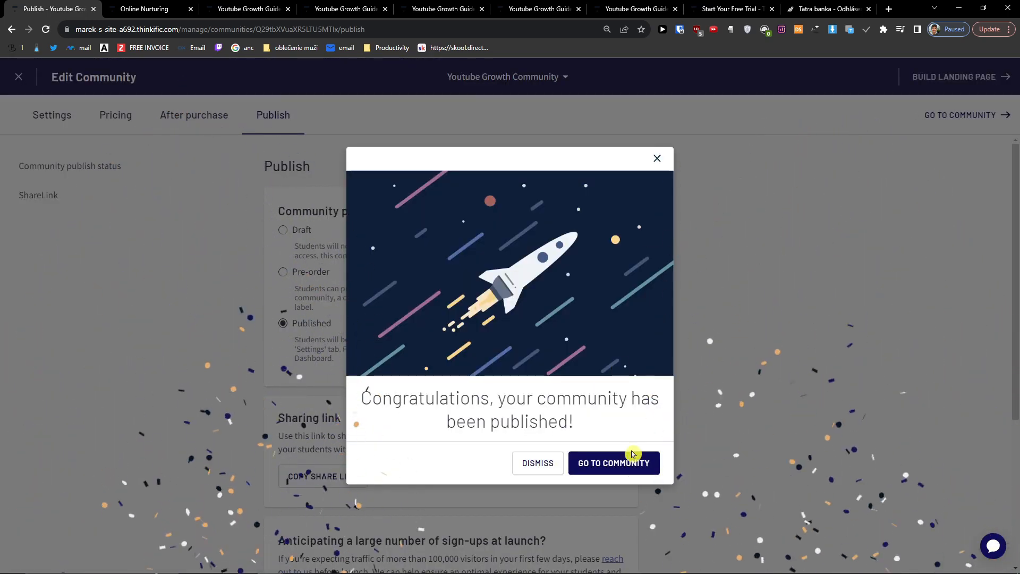
{"action": "left_click", "coordinate": [629, 469]}
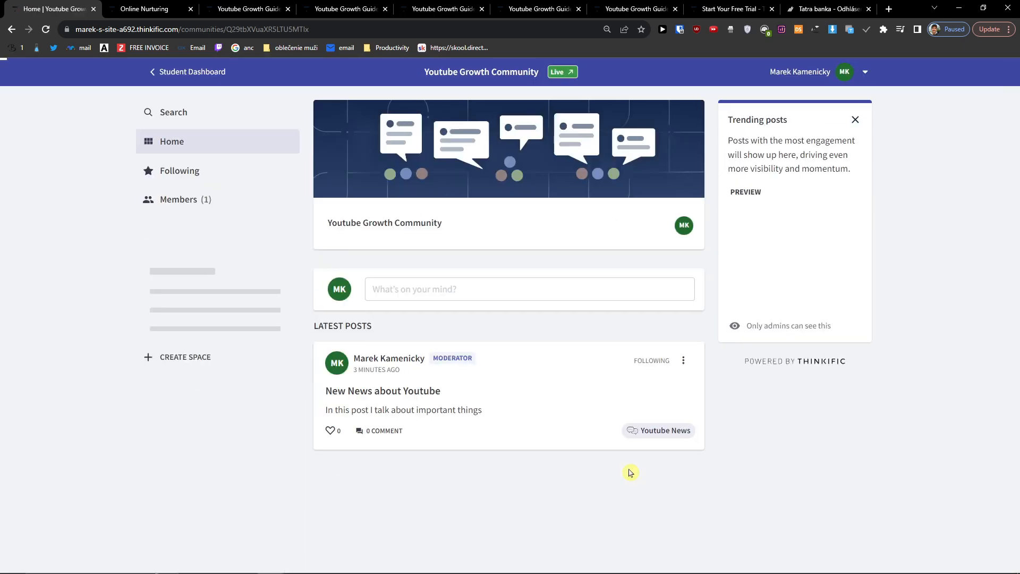
{"action": "left_click", "coordinate": [147, 73]}
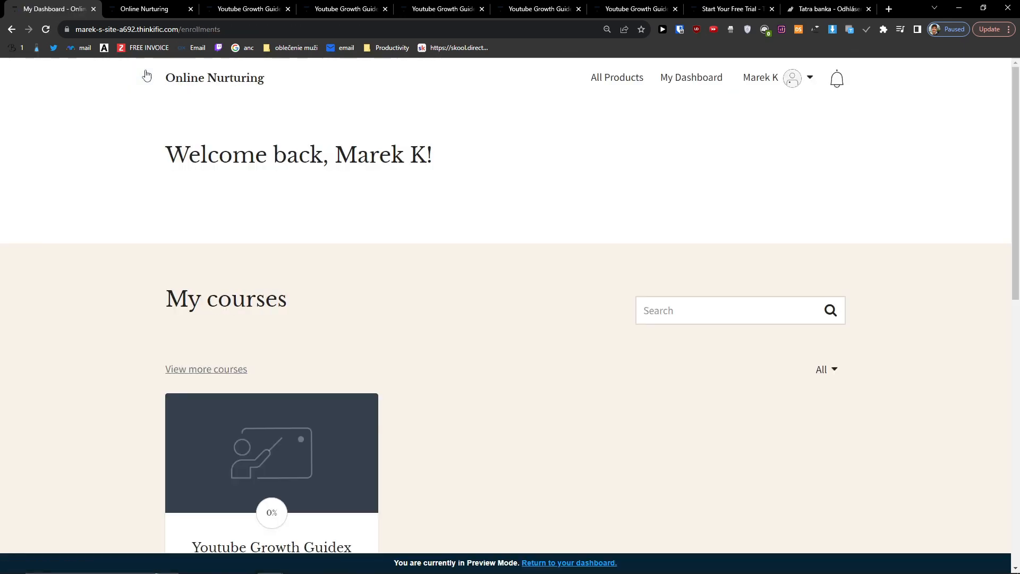
{"action": "left_click", "coordinate": [25, 33]}
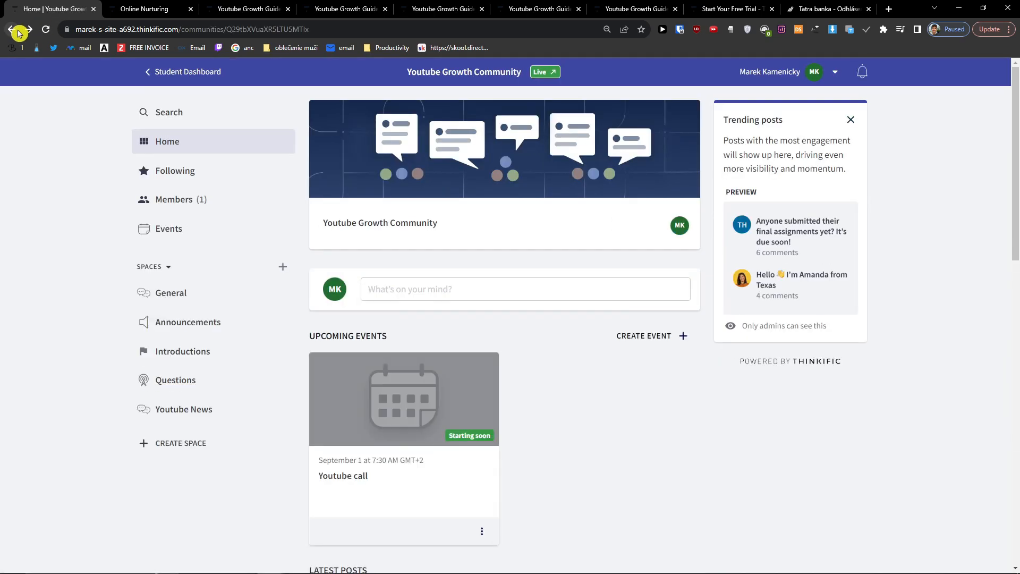
{"action": "left_click", "coordinate": [147, 74]}
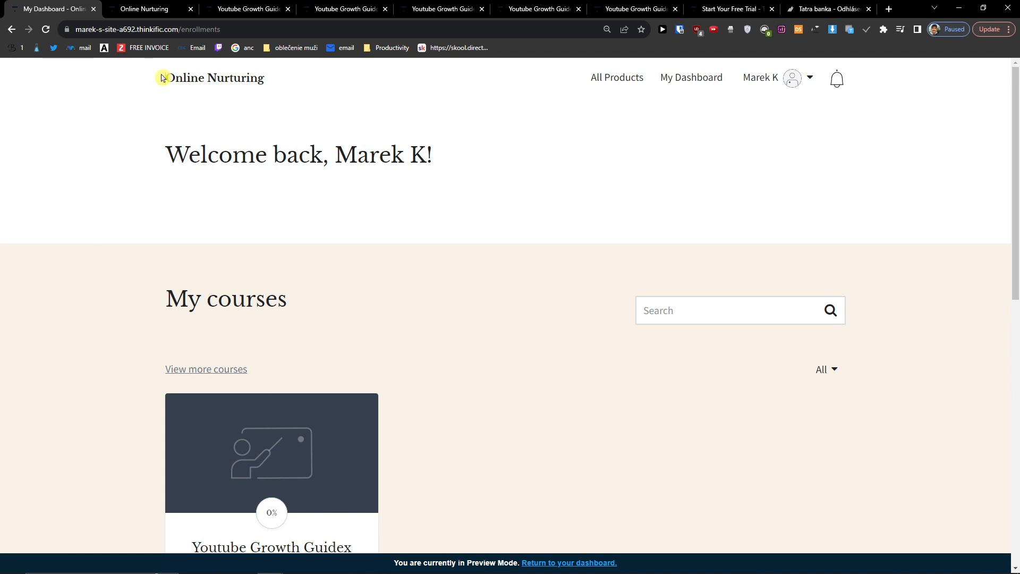
{"action": "left_click", "coordinate": [14, 32]}
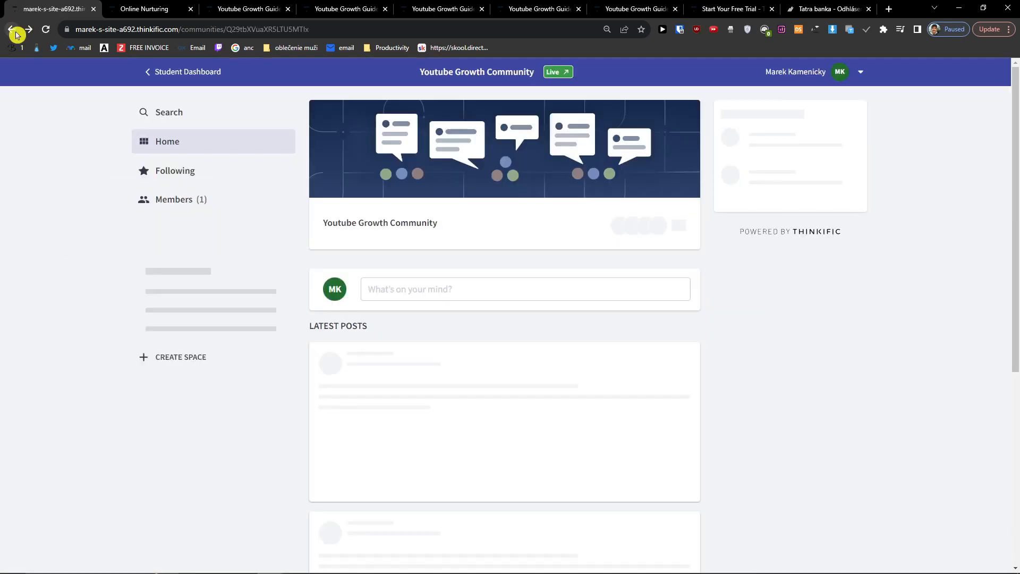
Return from the community to the admin dashboard and open the memberships overview among the learning products.
{"action": "left_click", "coordinate": [794, 76]}
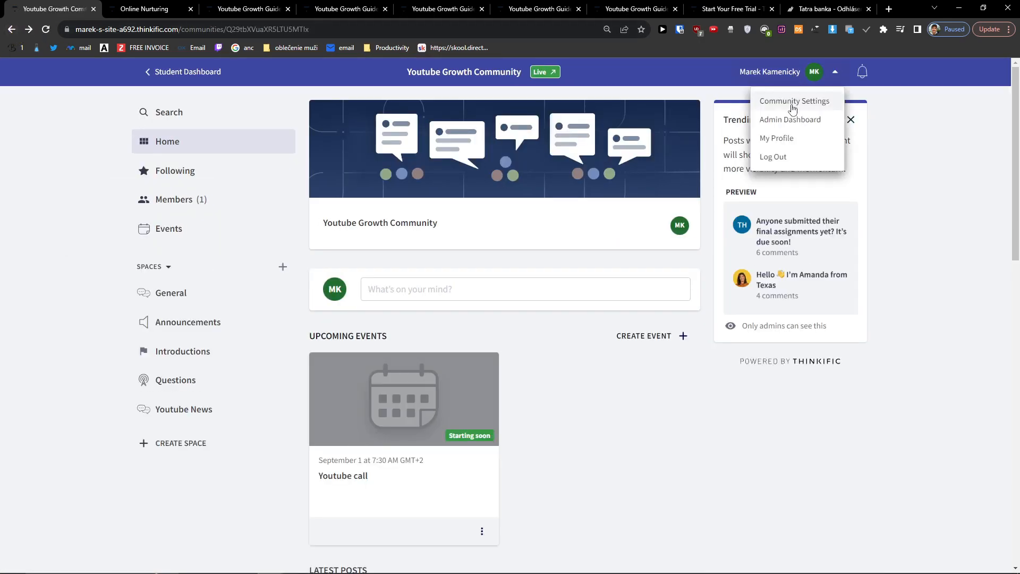
{"action": "left_click", "coordinate": [778, 120]}
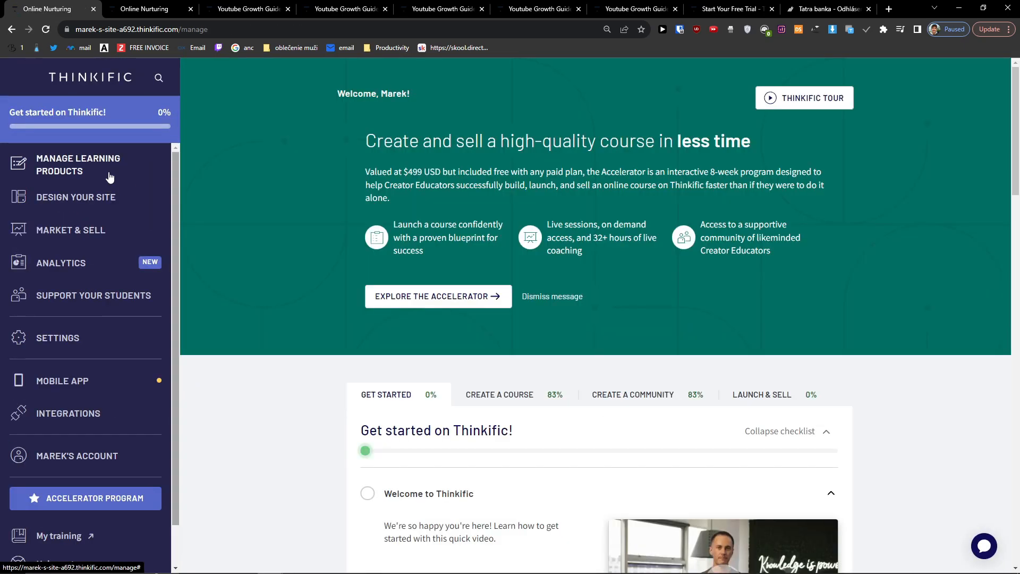
{"action": "left_click", "coordinate": [51, 162]}
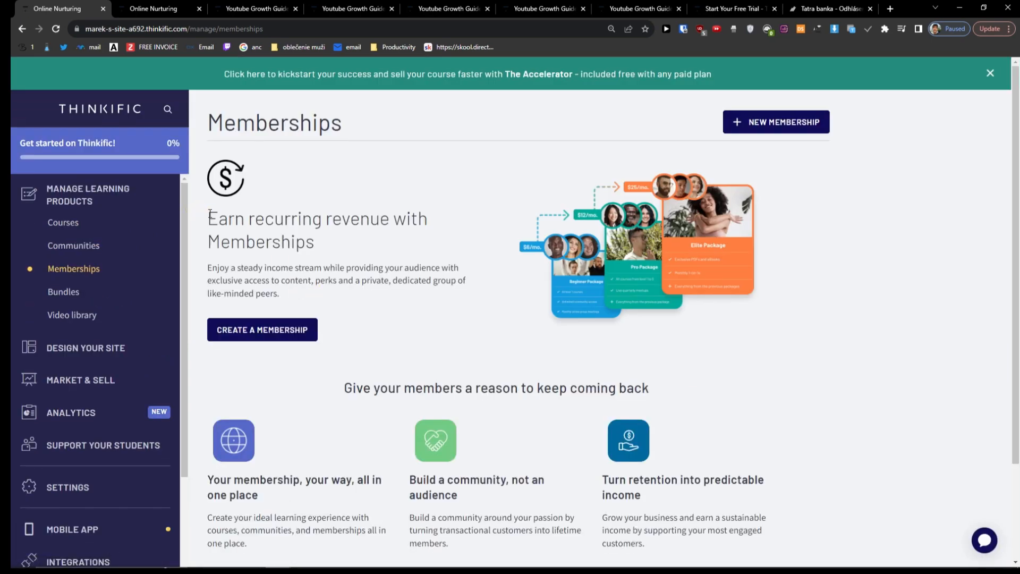
{"action": "left_click_drag", "start_coordinate": [209, 213], "coordinate": [330, 239]}
{"action": "scroll", "coordinate": [346, 239], "scroll_direction": "down", "scroll_amount": 2}
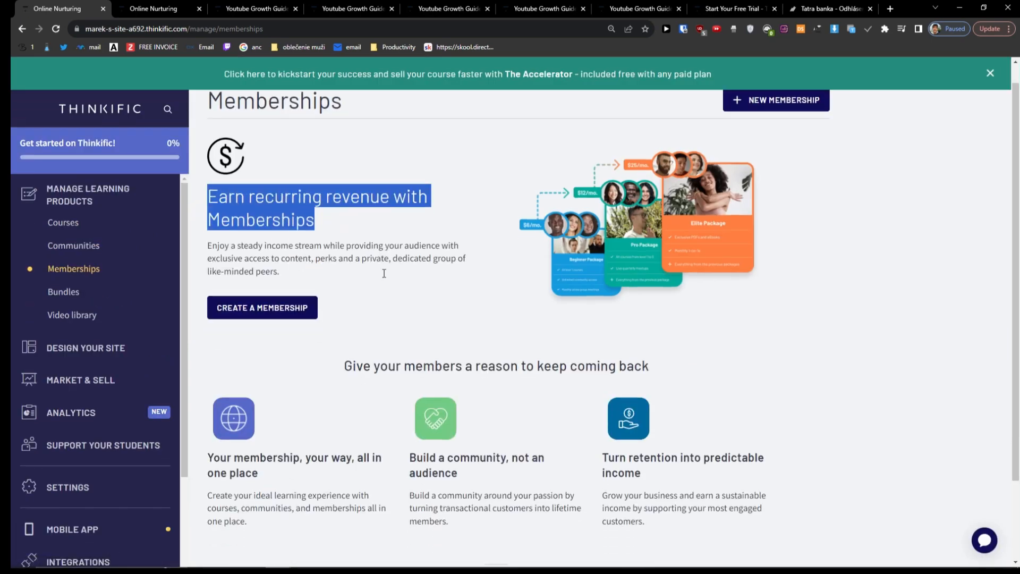
{"action": "scroll", "coordinate": [296, 278], "scroll_direction": "up", "scroll_amount": 1}
Create a membership named Youtube Membership and add the Youtube Growth Community to it as a product.
{"action": "left_click", "coordinate": [295, 278]}
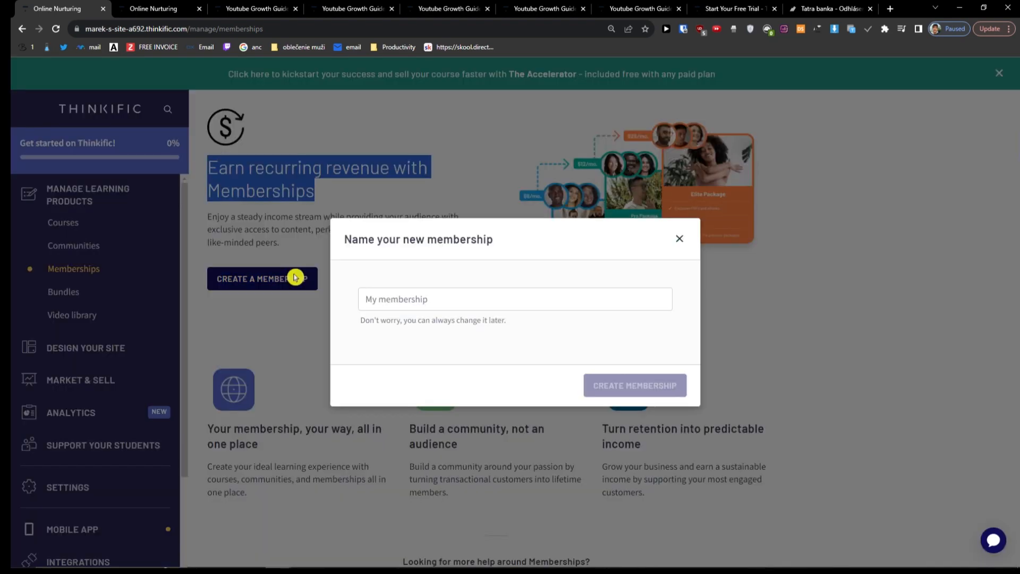
{"action": "left_click", "coordinate": [422, 297]}
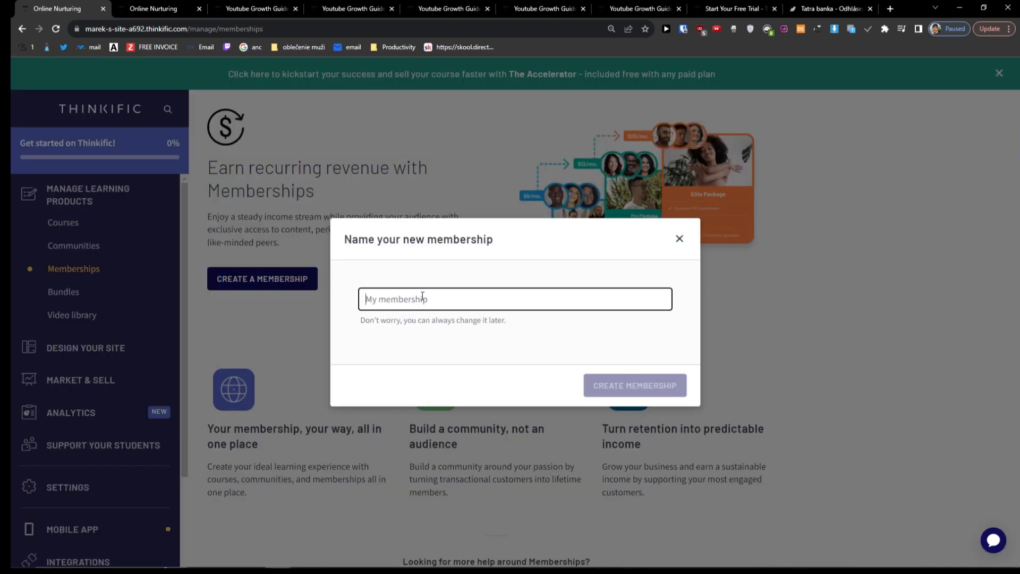
{"action": "type", "text": "Youtube Membership"}
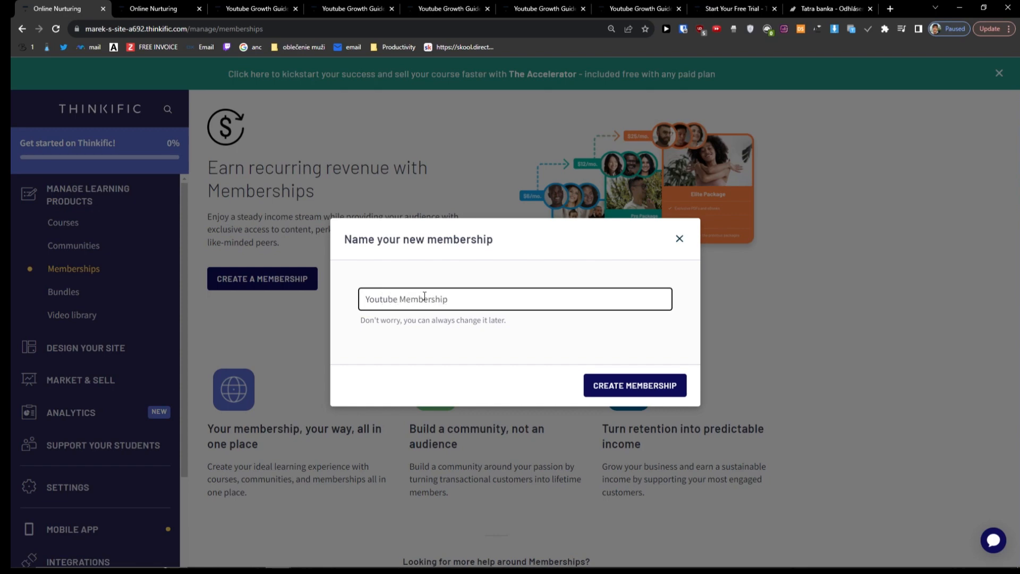
{"action": "left_click", "coordinate": [612, 375]}
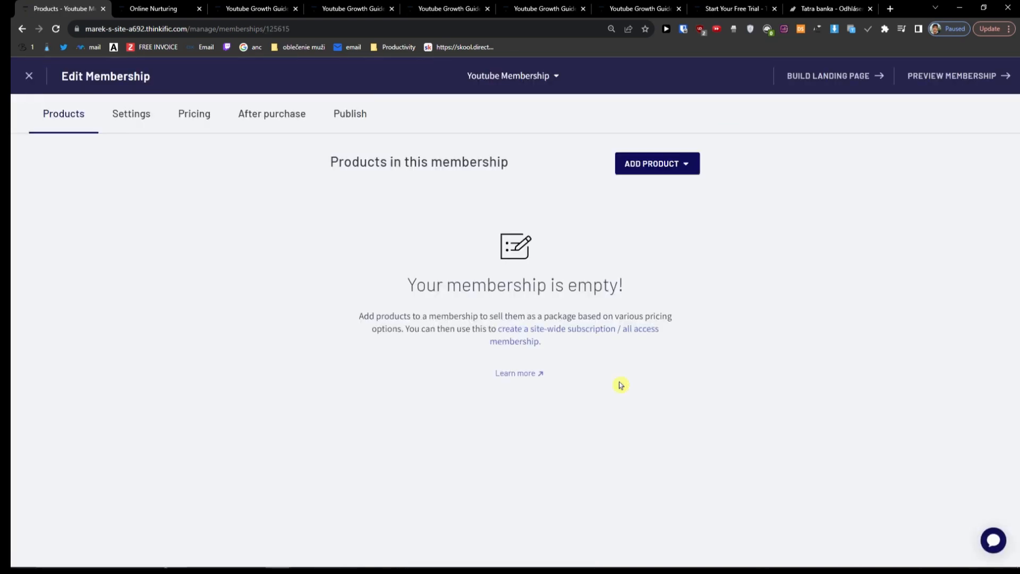
{"action": "left_click", "coordinate": [642, 167]}
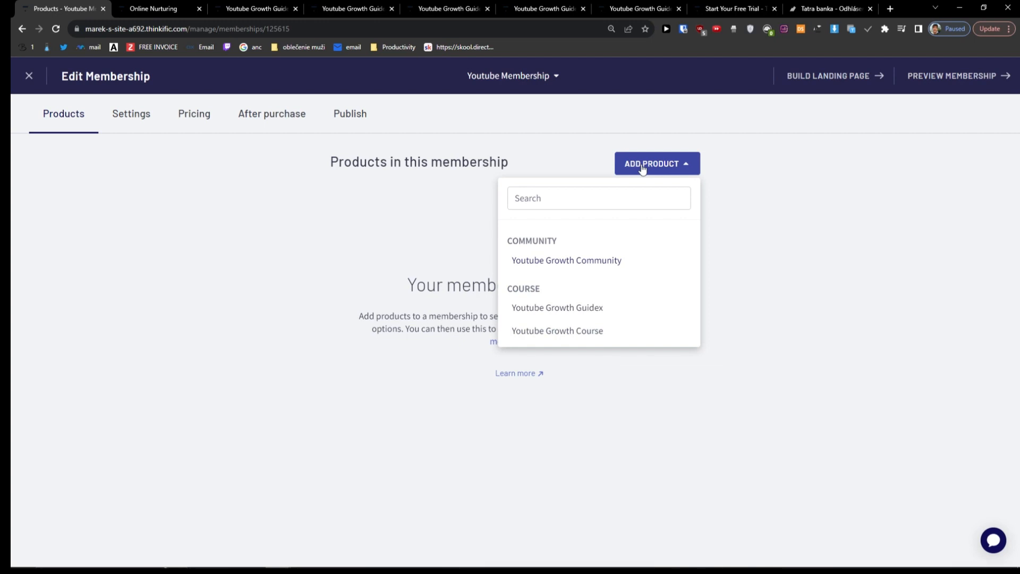
{"action": "left_click", "coordinate": [579, 267]}
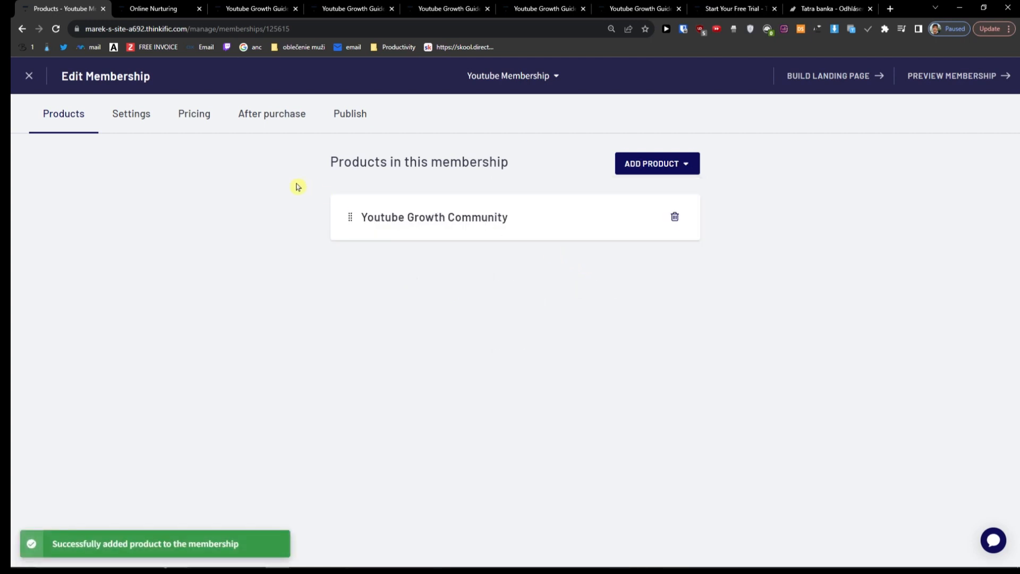
In the membership's settings, upload the money-rain picture from the desktop as the membership image.
{"action": "left_click", "coordinate": [149, 119]}
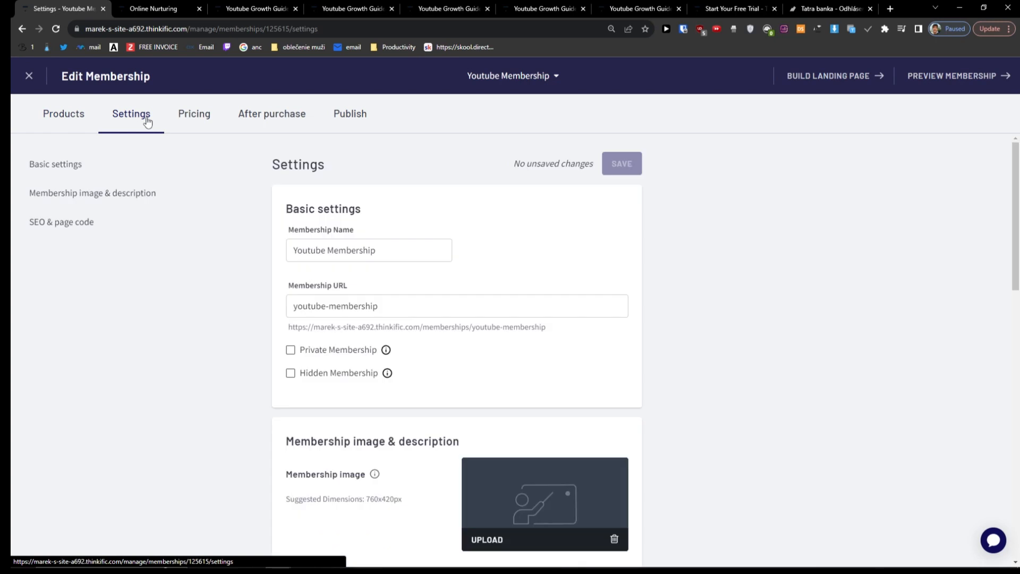
{"action": "scroll", "coordinate": [357, 237], "scroll_direction": "down", "scroll_amount": 1}
{"action": "scroll", "coordinate": [392, 239], "scroll_direction": "up", "scroll_amount": 1}
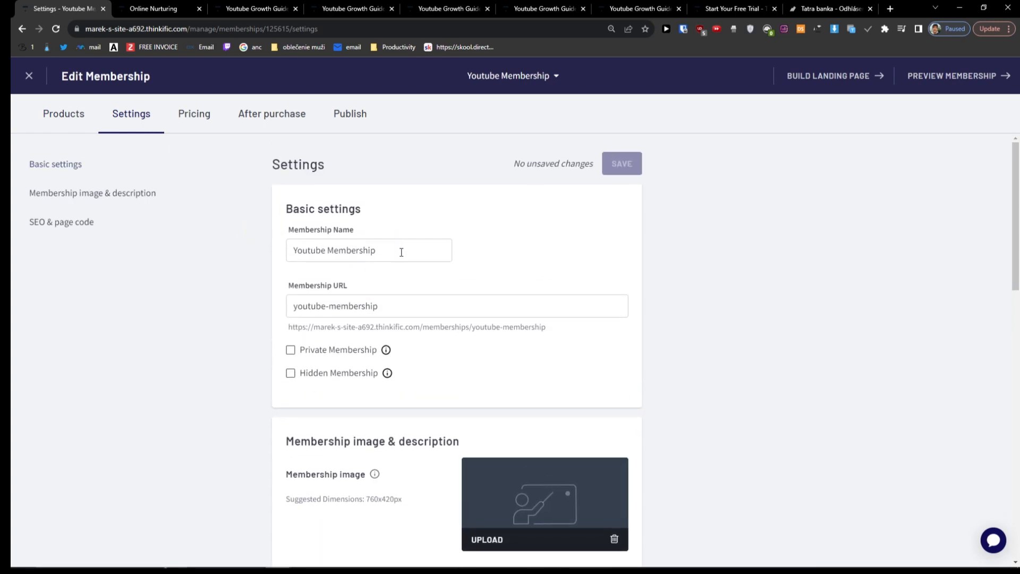
{"action": "scroll", "coordinate": [385, 258], "scroll_direction": "down", "scroll_amount": 1}
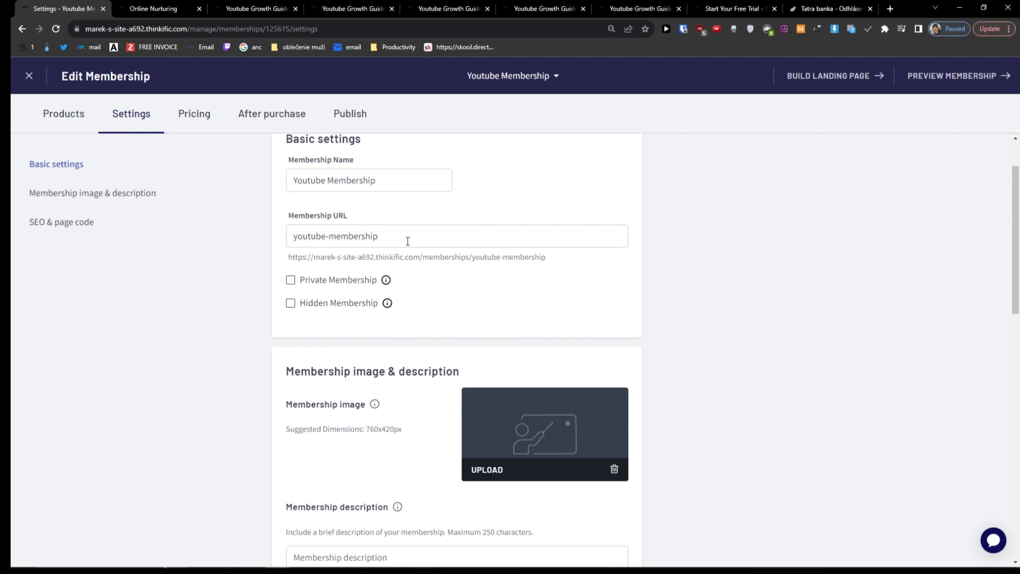
{"action": "scroll", "coordinate": [407, 241], "scroll_direction": "down", "scroll_amount": 3}
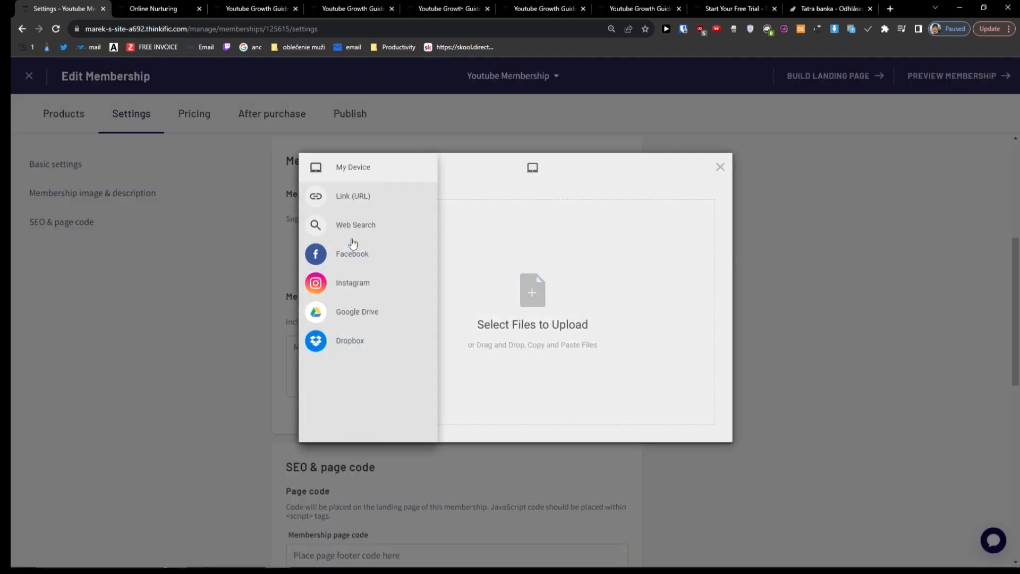
{"action": "left_click", "coordinate": [503, 280]}
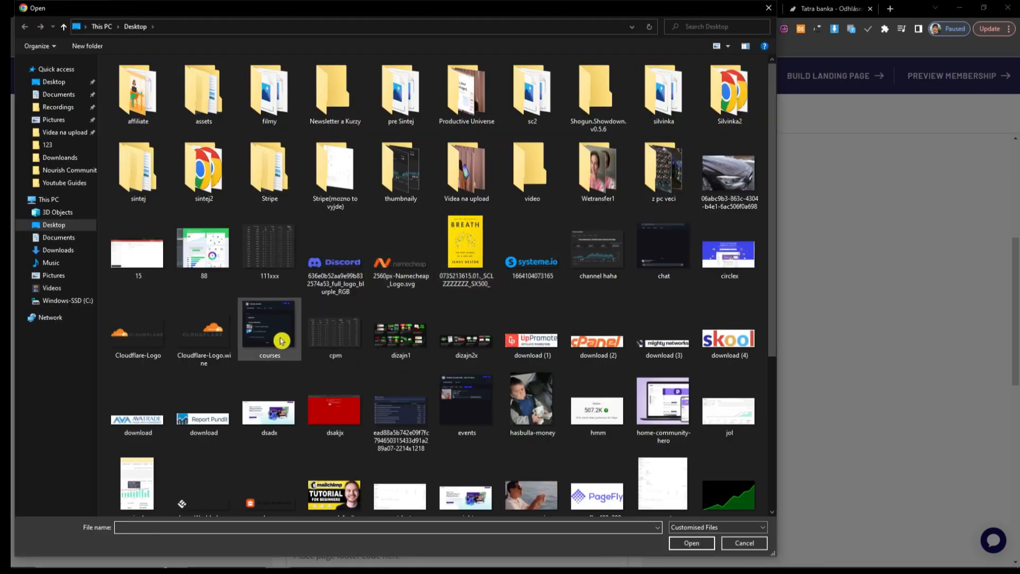
{"action": "scroll", "coordinate": [642, 280], "scroll_direction": "down", "scroll_amount": 3}
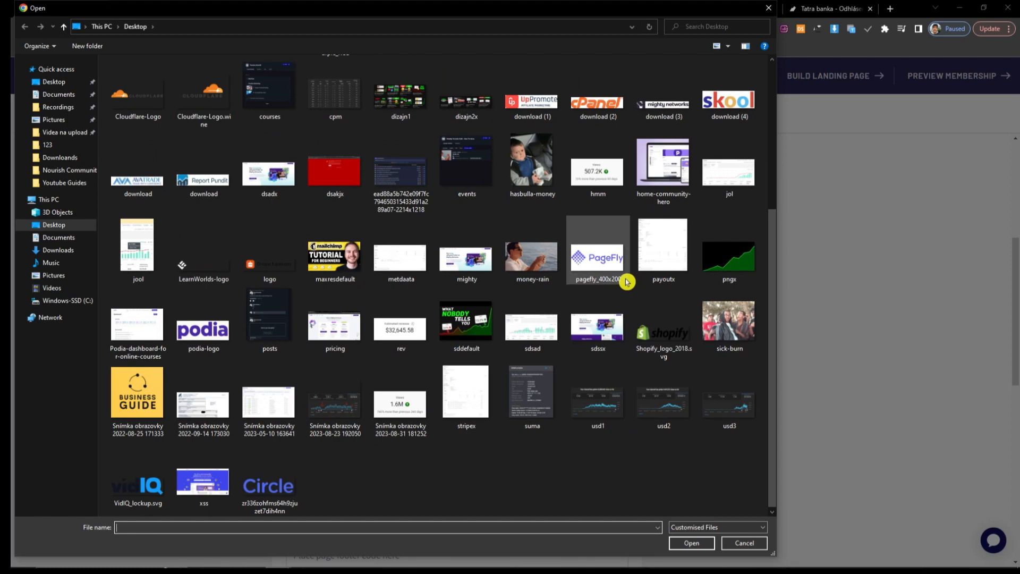
{"action": "double_click", "coordinate": [531, 260]}
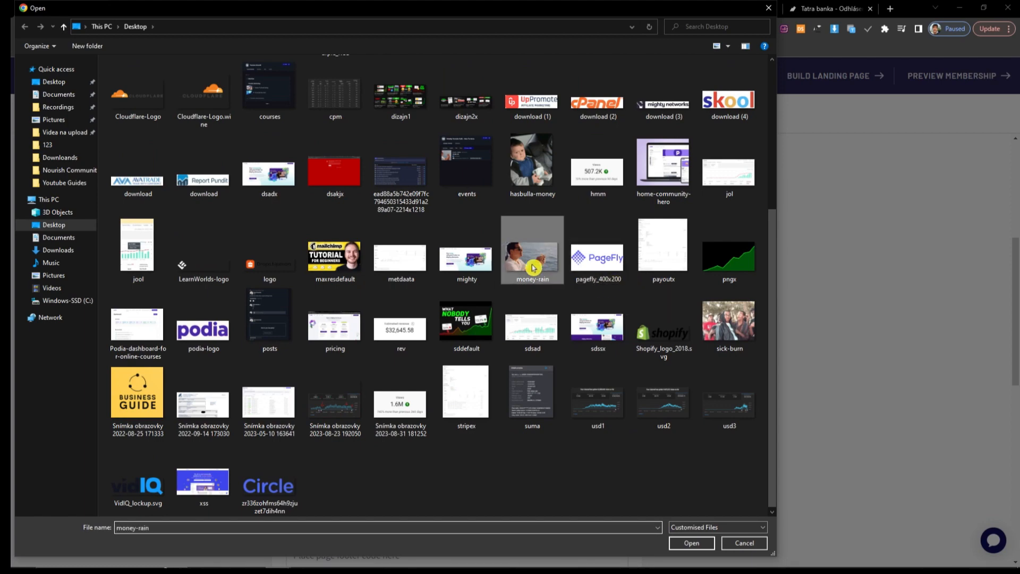
{"action": "left_click", "coordinate": [698, 427]}
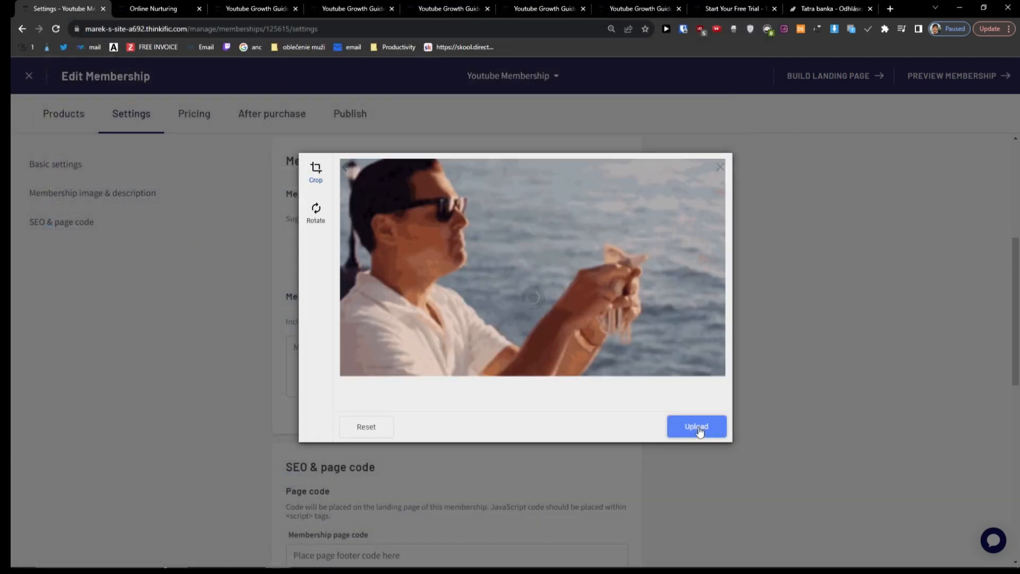
{"action": "left_click", "coordinate": [689, 432]}
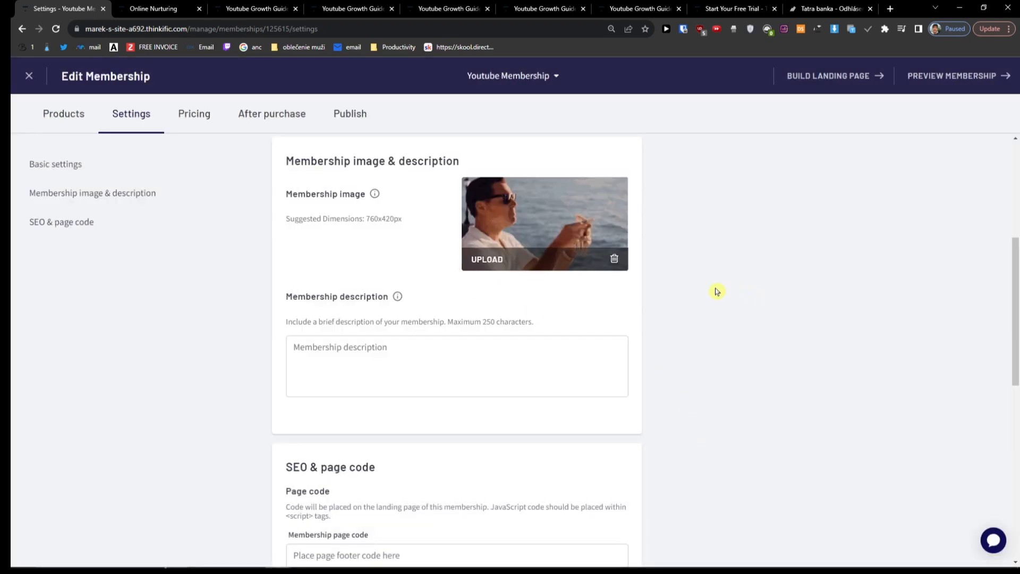
Review the membership's description, page code and SEO fields, leave them empty and save the settings.
{"action": "scroll", "coordinate": [720, 273], "scroll_direction": "down", "scroll_amount": 1}
{"action": "scroll", "coordinate": [711, 269], "scroll_direction": "up", "scroll_amount": 1}
{"action": "scroll", "coordinate": [665, 276], "scroll_direction": "down", "scroll_amount": 5}
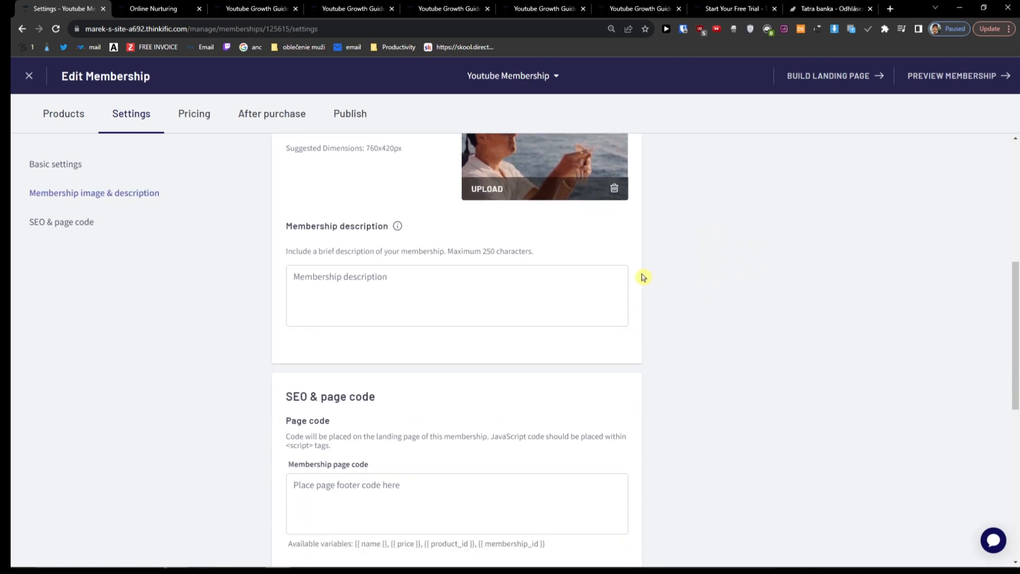
{"action": "scroll", "coordinate": [340, 225], "scroll_direction": "down", "scroll_amount": 4}
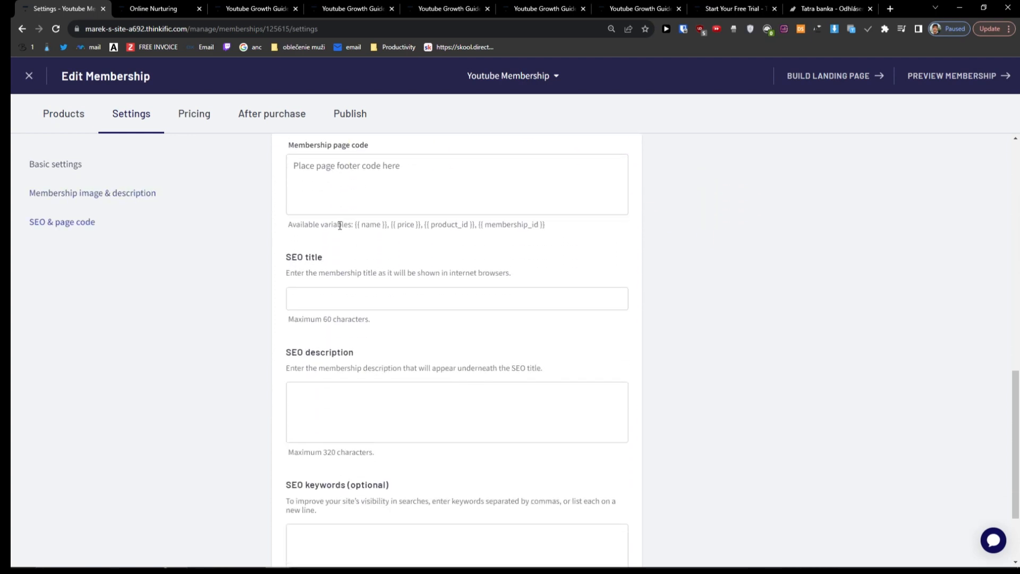
{"action": "left_click", "coordinate": [616, 527]}
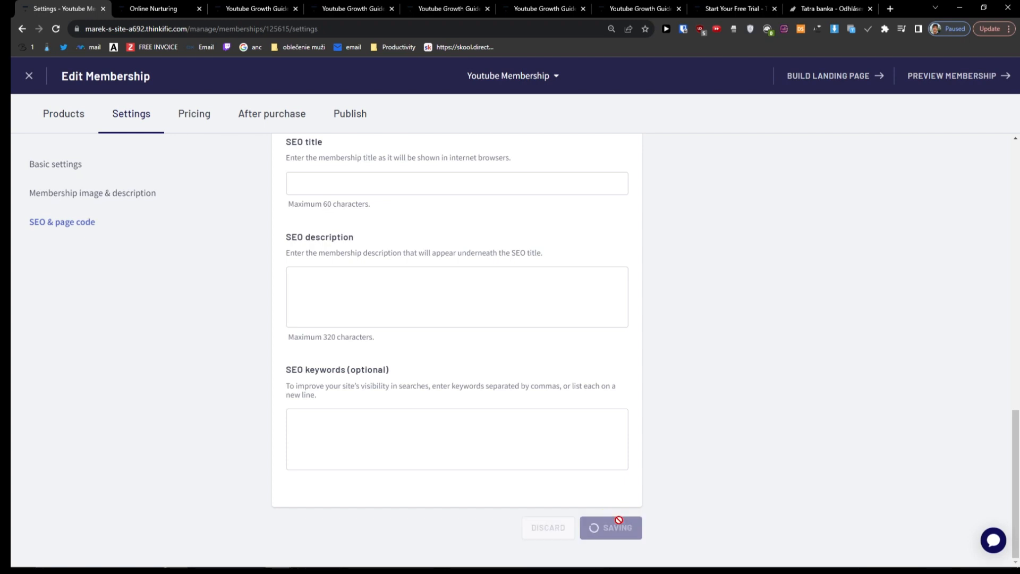
Open the membership's pricing and examine the primary pricing options.
{"action": "left_click", "coordinate": [206, 132]}
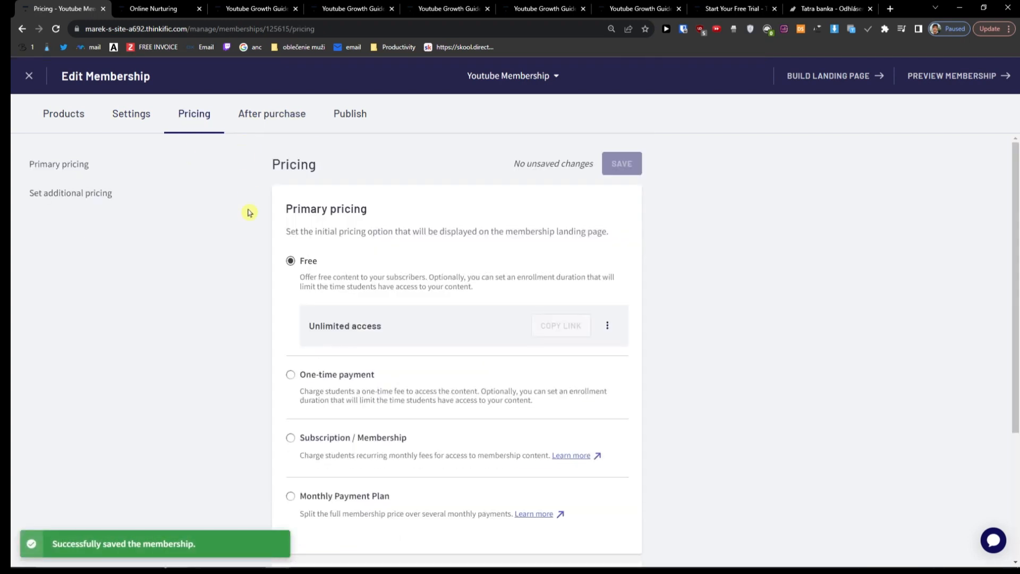
{"action": "scroll", "coordinate": [303, 387], "scroll_direction": "down", "scroll_amount": 1}
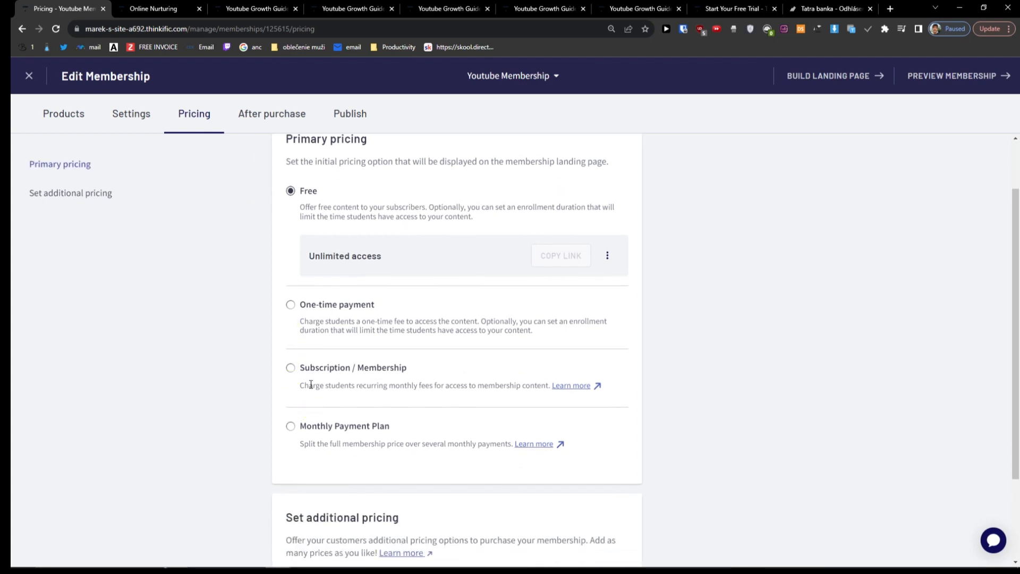
Try Subscription / Membership as the membership's primary pricing and start the Thinkific Payments setup for a business based in Slovakia.
{"action": "left_click", "coordinate": [312, 369]}
{"action": "scroll", "coordinate": [260, 363], "scroll_direction": "up", "scroll_amount": 1}
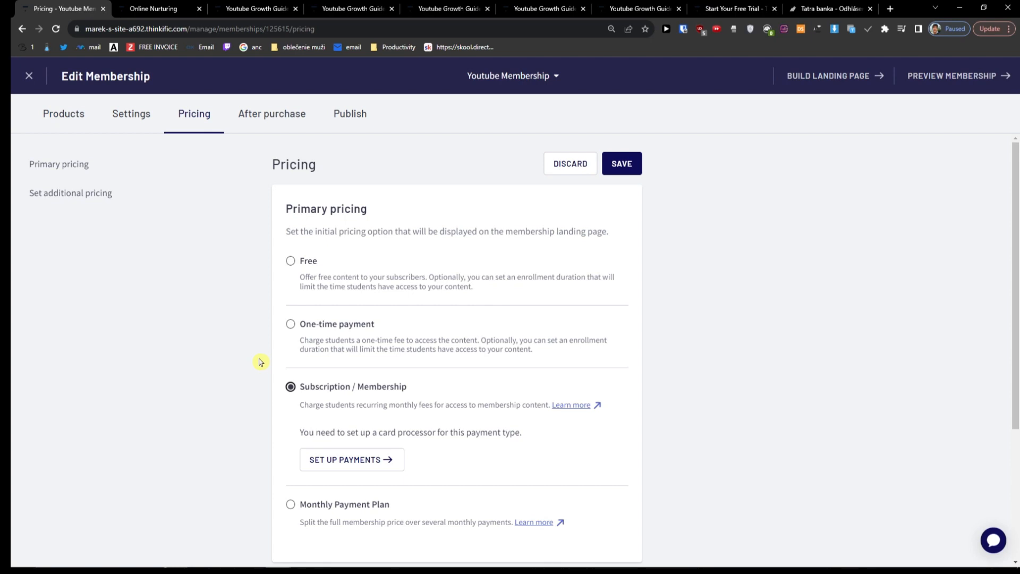
{"action": "left_click", "coordinate": [370, 463]}
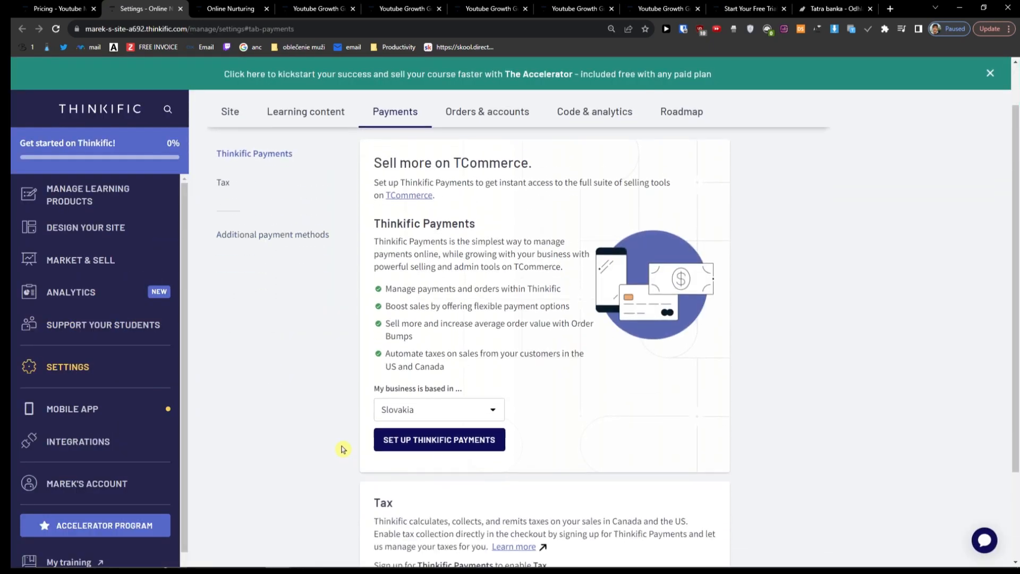
{"action": "scroll", "coordinate": [341, 446], "scroll_direction": "down", "scroll_amount": 3}
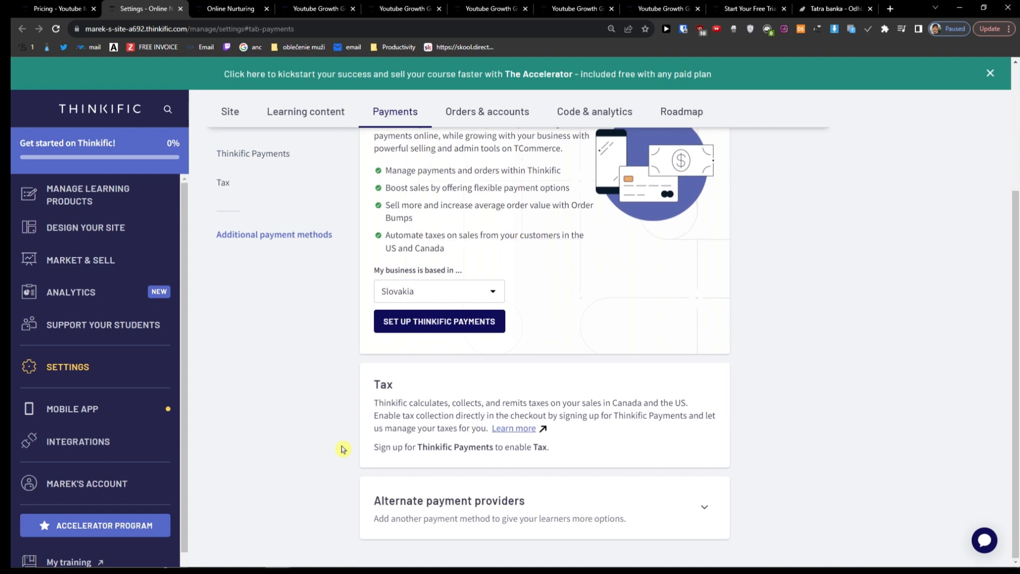
{"action": "left_click", "coordinate": [432, 326]}
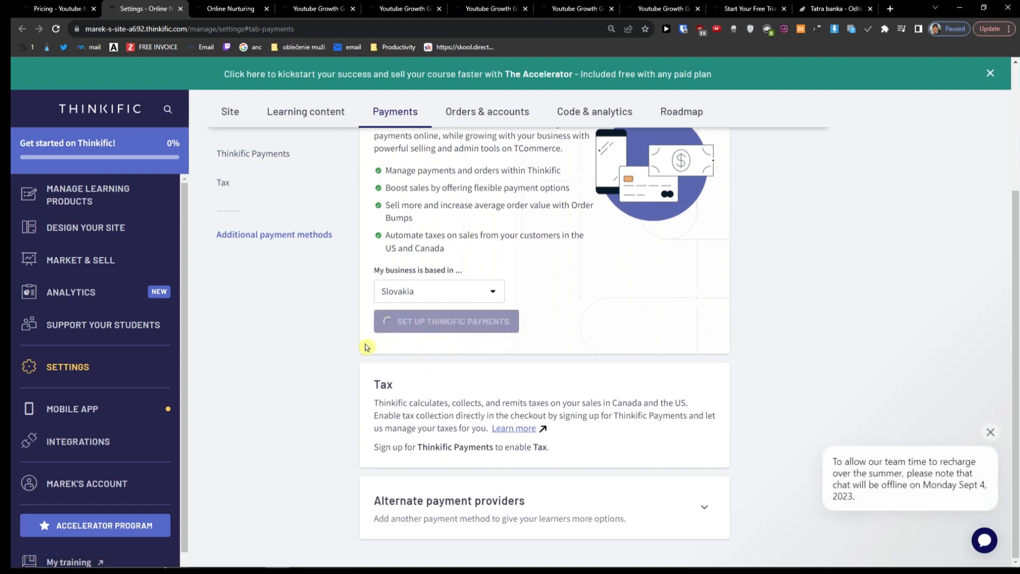
{"action": "scroll", "coordinate": [363, 349], "scroll_direction": "up", "scroll_amount": 3}
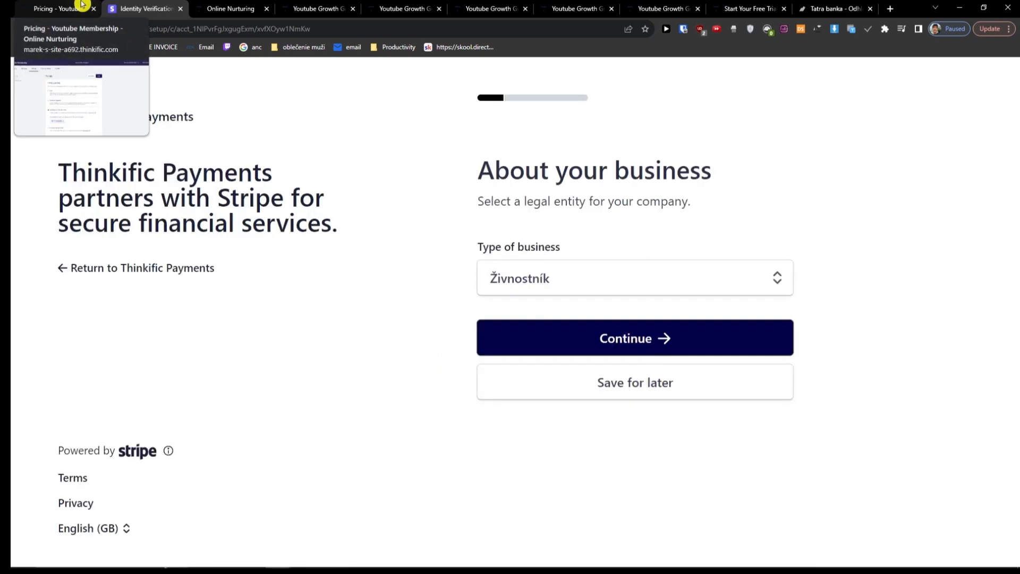
Return to the membership's pricing, set its primary pricing to Free with the days until expiry left blank, and save.
{"action": "left_click", "coordinate": [79, 7]}
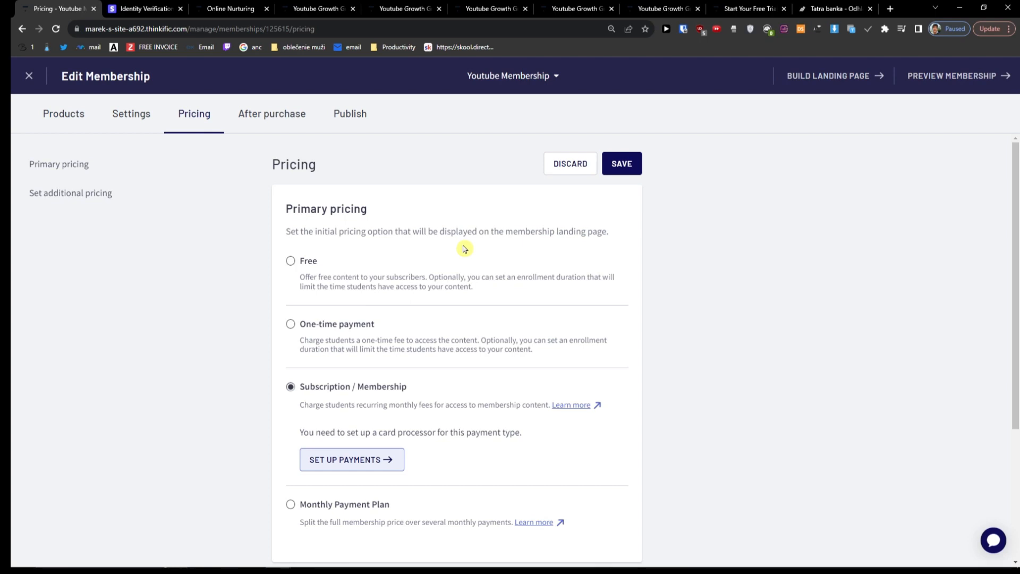
{"action": "left_click", "coordinate": [313, 260]}
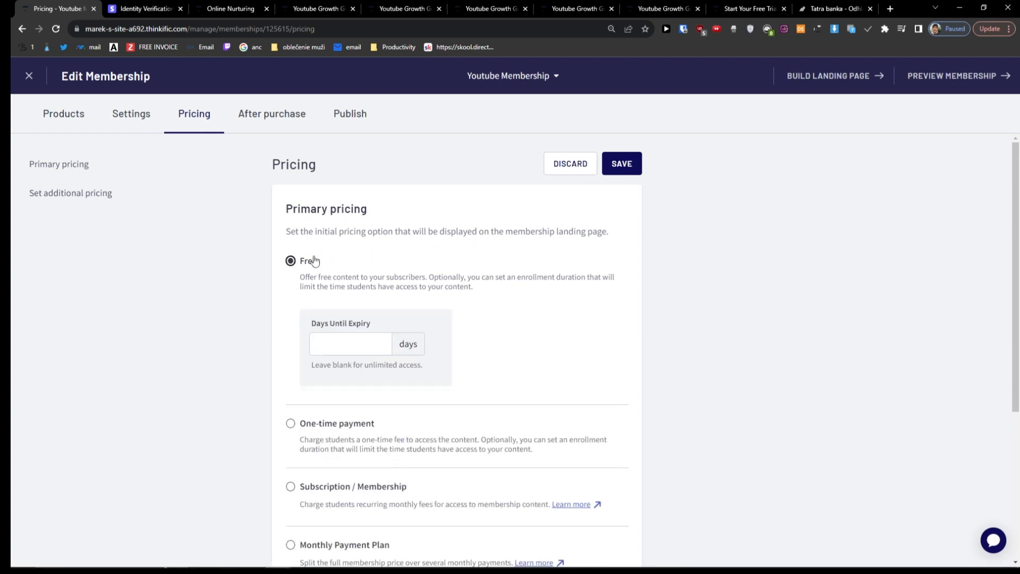
{"action": "left_click", "coordinate": [290, 423]}
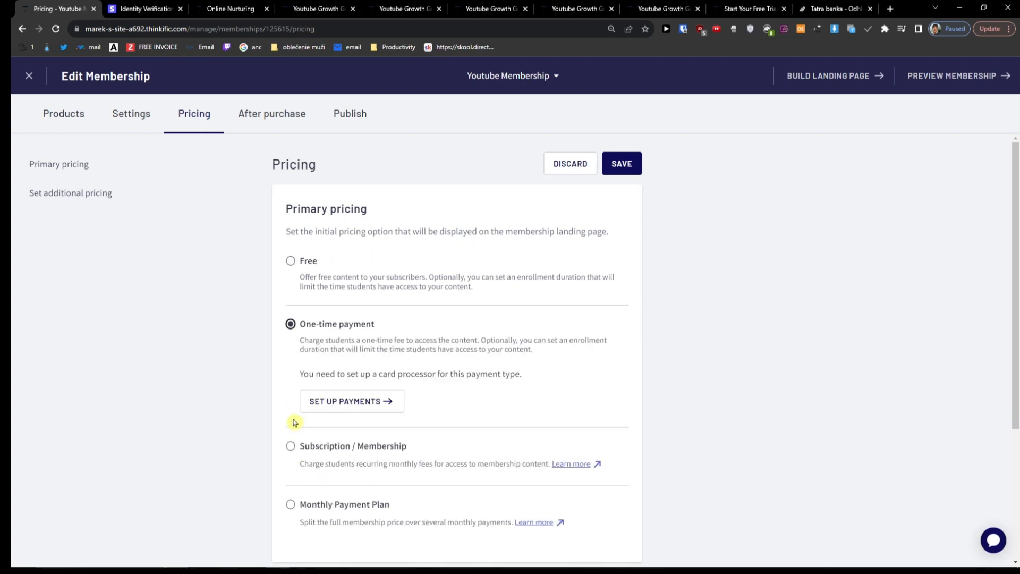
{"action": "scroll", "coordinate": [268, 347], "scroll_direction": "down", "scroll_amount": 1}
{"action": "scroll", "coordinate": [319, 354], "scroll_direction": "down", "scroll_amount": 2}
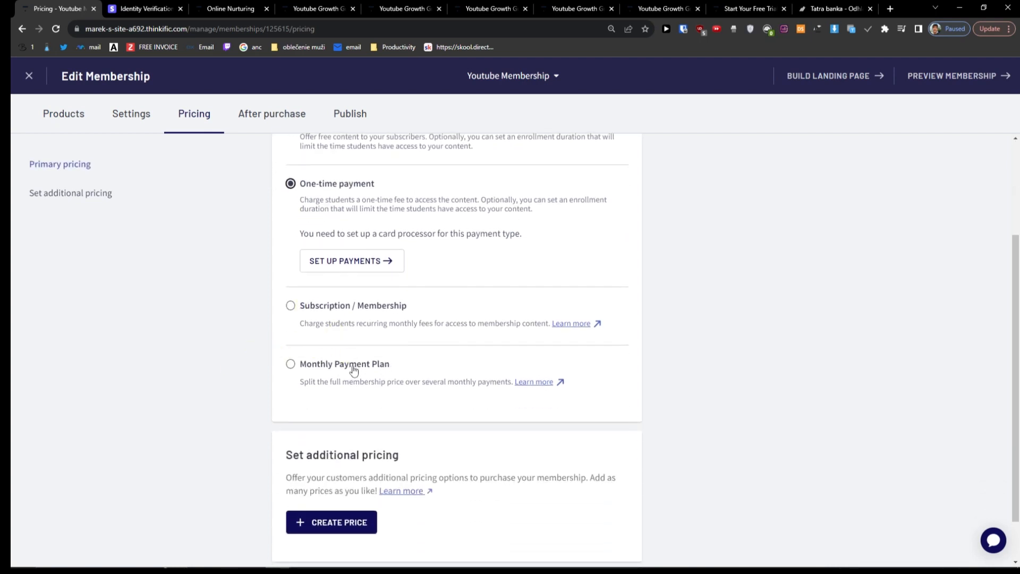
{"action": "scroll", "coordinate": [353, 367], "scroll_direction": "down", "scroll_amount": 1}
{"action": "scroll", "coordinate": [319, 297], "scroll_direction": "up", "scroll_amount": 4}
{"action": "left_click", "coordinate": [291, 260]}
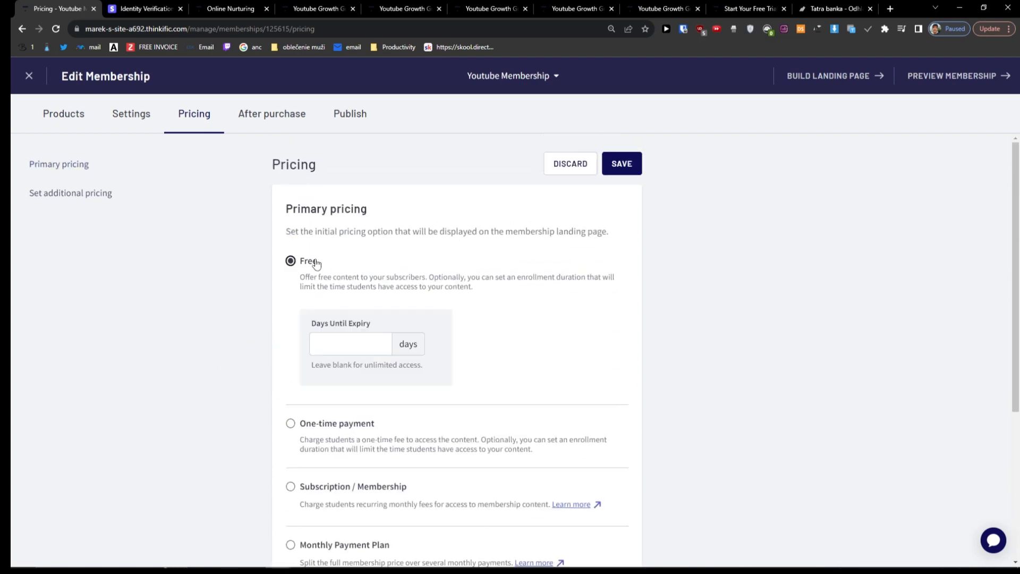
{"action": "left_click", "coordinate": [622, 164]}
Check the after-purchase flows of the Youtube Membership and publish the membership.
{"action": "left_click", "coordinate": [280, 124]}
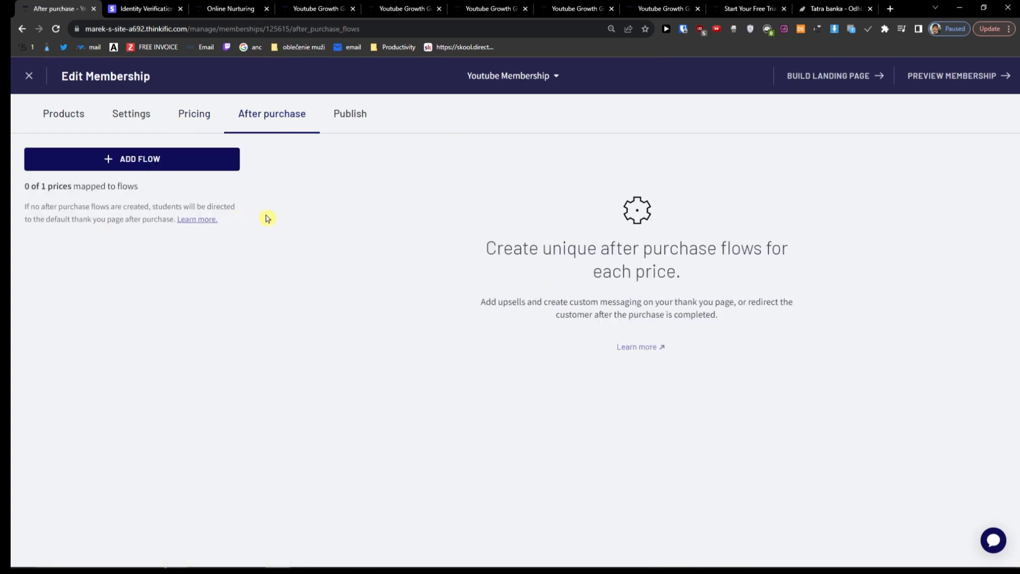
{"action": "left_click", "coordinate": [355, 118]}
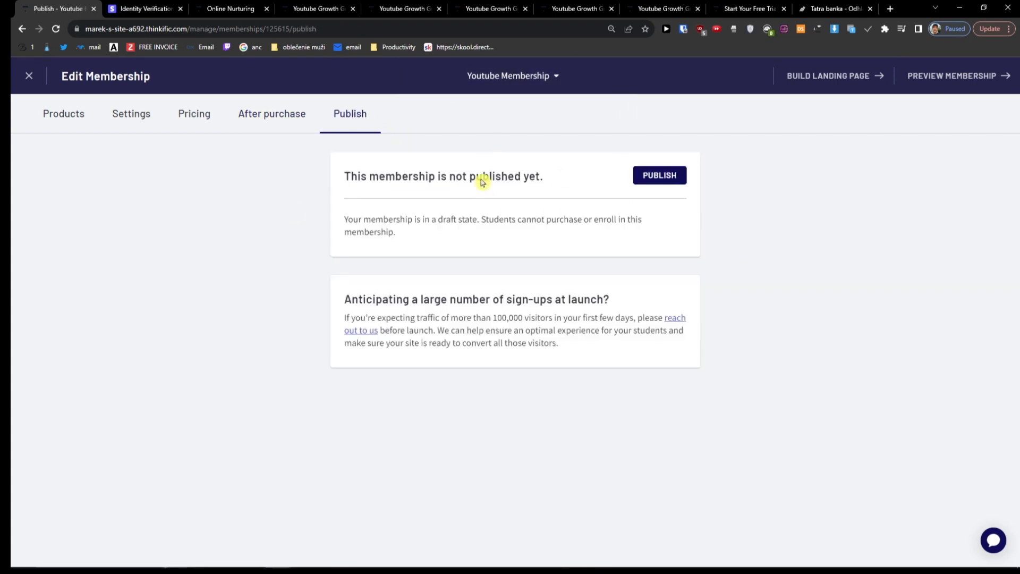
{"action": "left_click", "coordinate": [647, 180]}
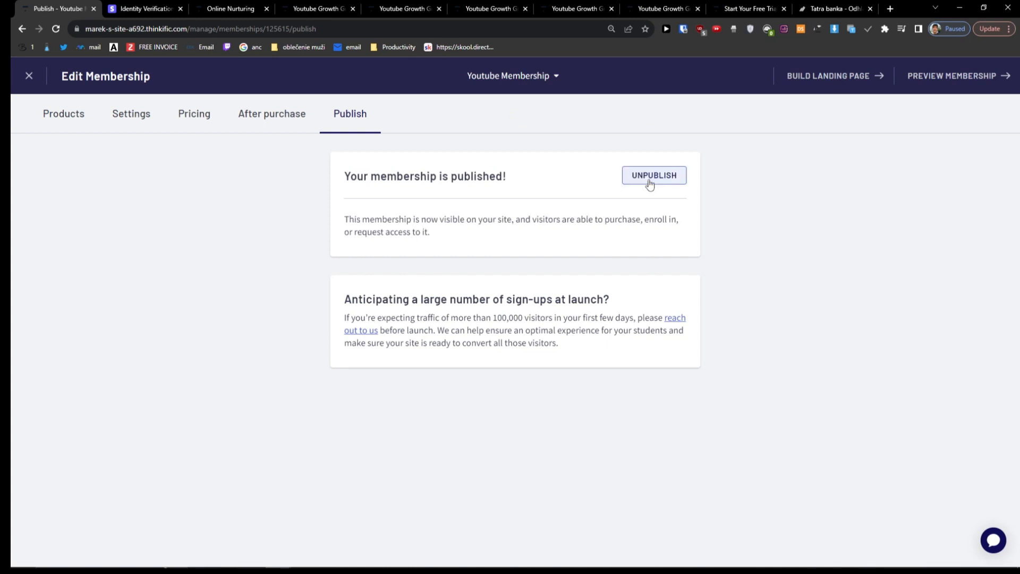
Preview the membership's landing page and open the Youtube Growth Guidex course from the site's list of all products.
{"action": "left_click", "coordinate": [949, 81]}
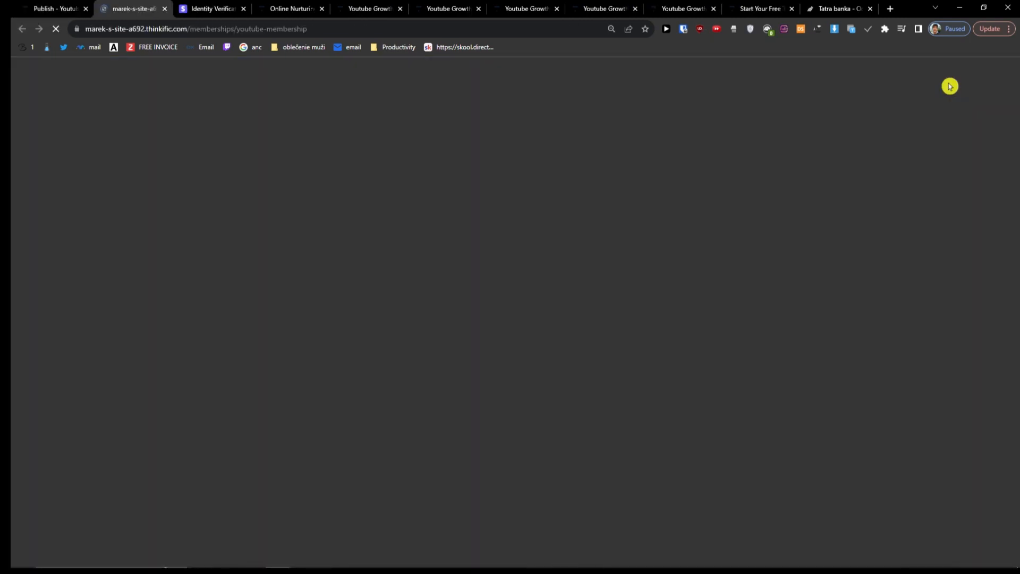
{"action": "scroll", "coordinate": [321, 272], "scroll_direction": "down", "scroll_amount": 3}
{"action": "scroll", "coordinate": [321, 272], "scroll_direction": "down", "scroll_amount": 2}
{"action": "scroll", "coordinate": [320, 282], "scroll_direction": "up", "scroll_amount": 3}
{"action": "scroll", "coordinate": [372, 307], "scroll_direction": "up", "scroll_amount": 2}
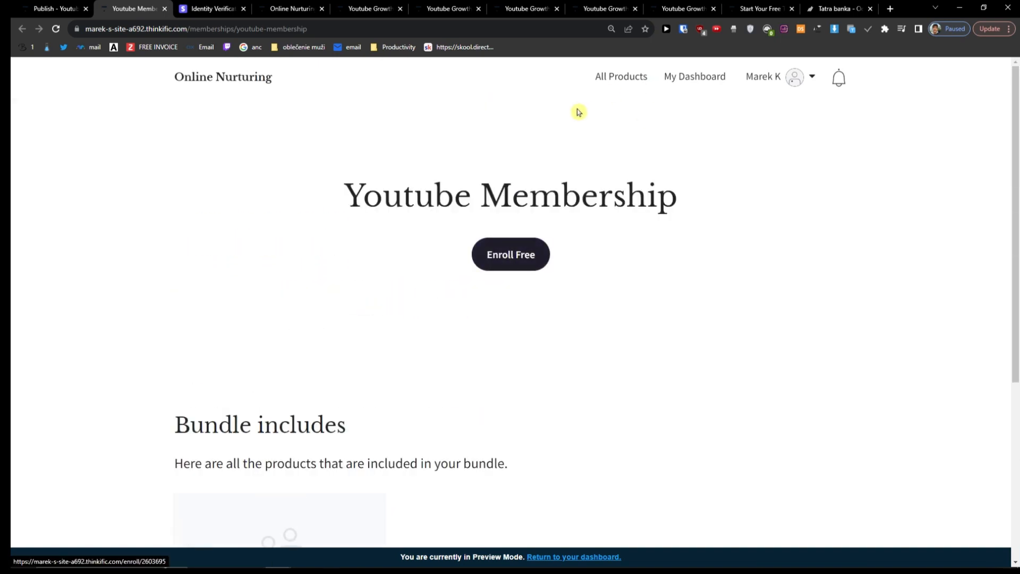
{"action": "left_click", "coordinate": [616, 81]}
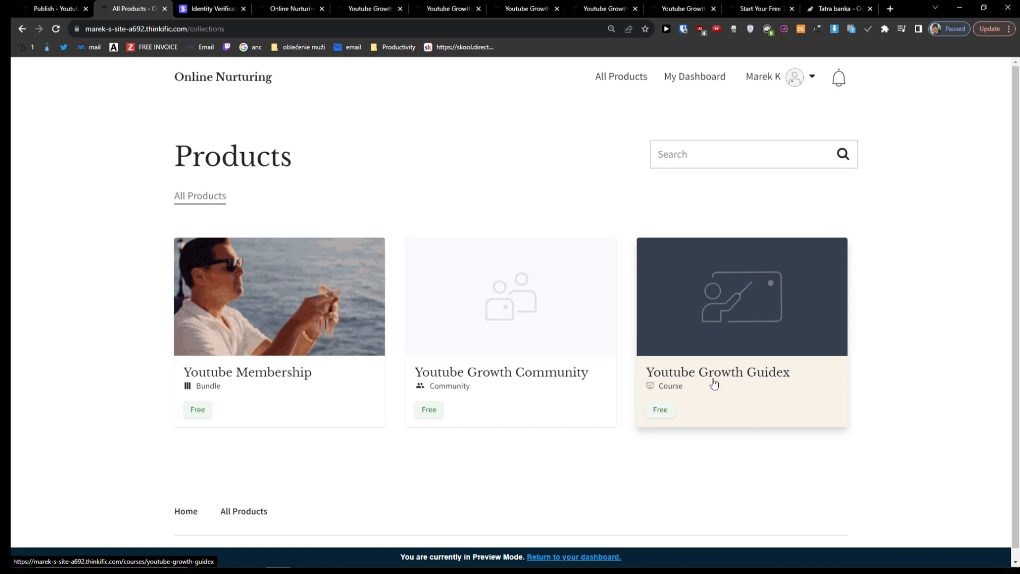
{"action": "left_click", "coordinate": [784, 377]}
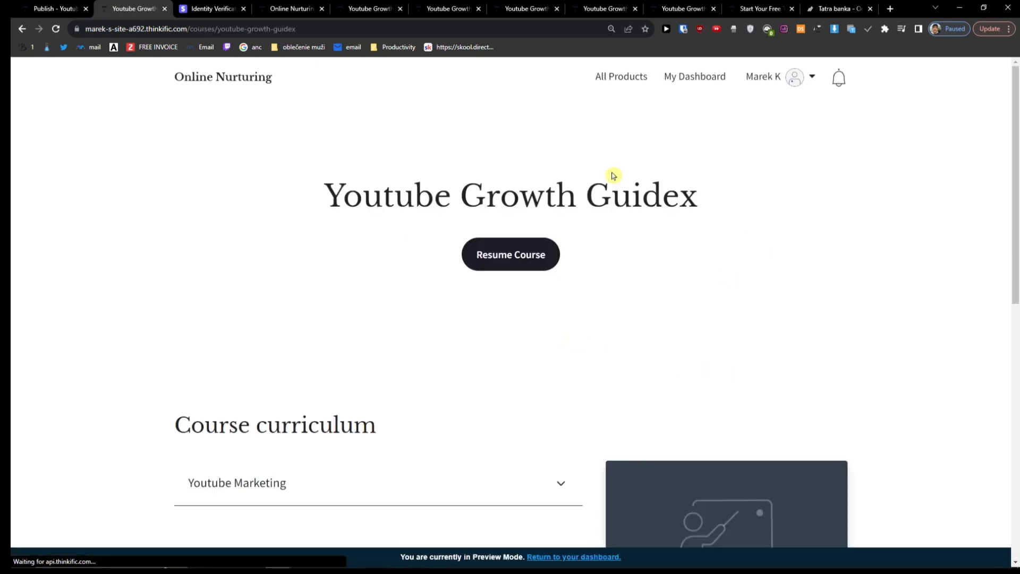
Return to the membership editor, close it, and open the Bundles page to read its description.
{"action": "left_click", "coordinate": [76, 8]}
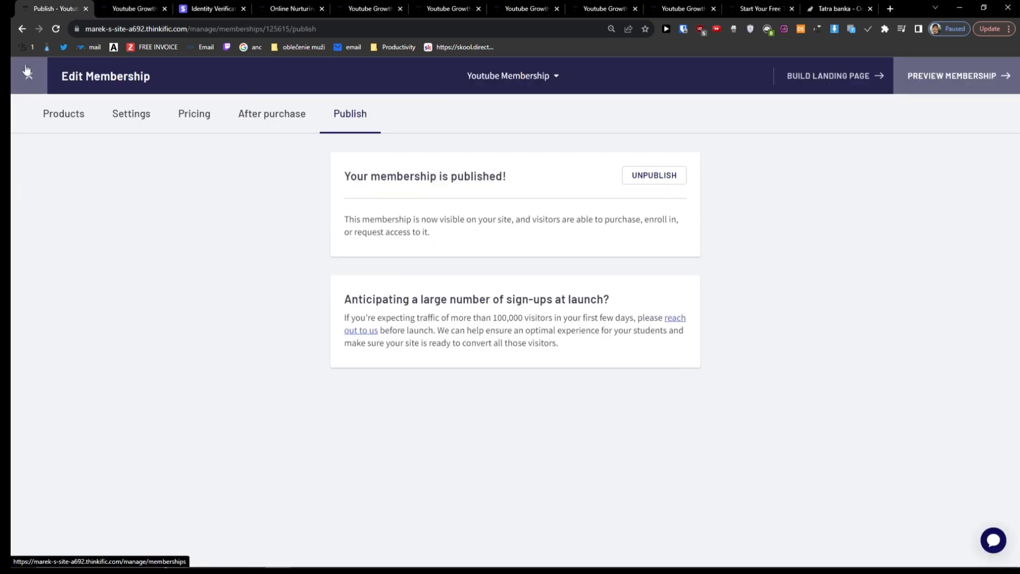
{"action": "left_click", "coordinate": [27, 70]}
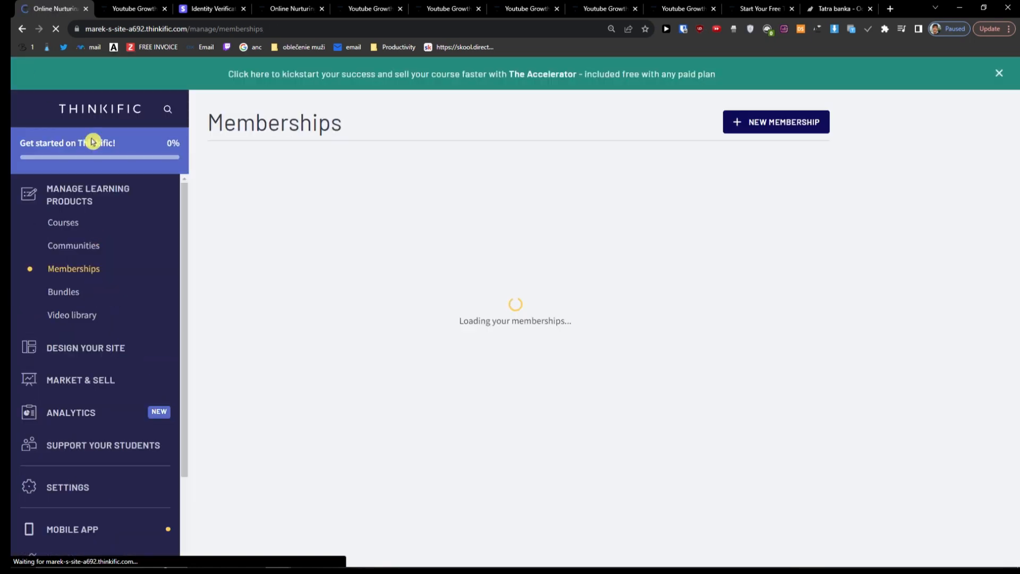
{"action": "left_click", "coordinate": [64, 292]}
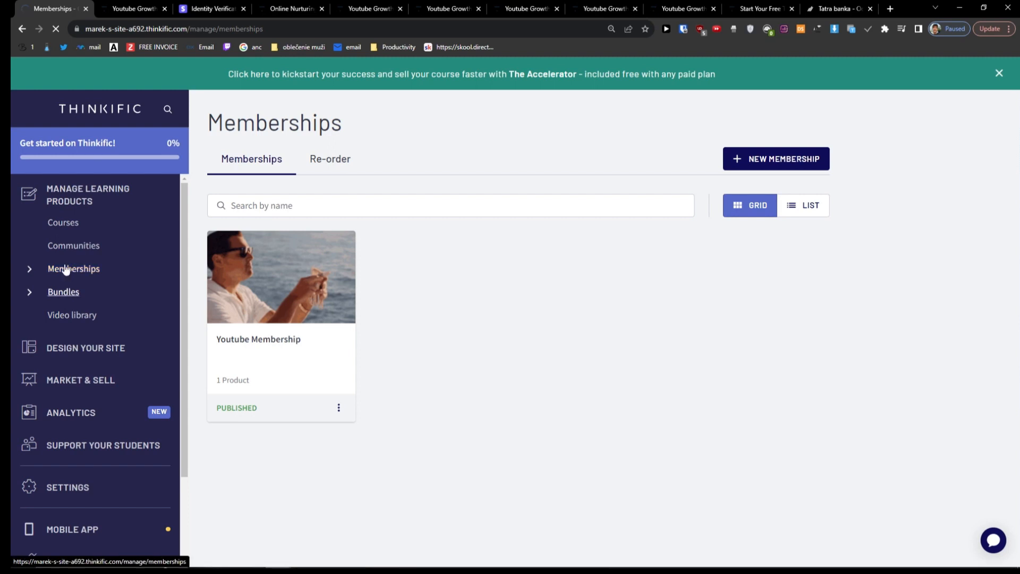
{"action": "left_click_drag", "start_coordinate": [368, 260], "coordinate": [633, 277]}
{"action": "left_click_drag", "start_coordinate": [355, 312], "coordinate": [552, 329]}
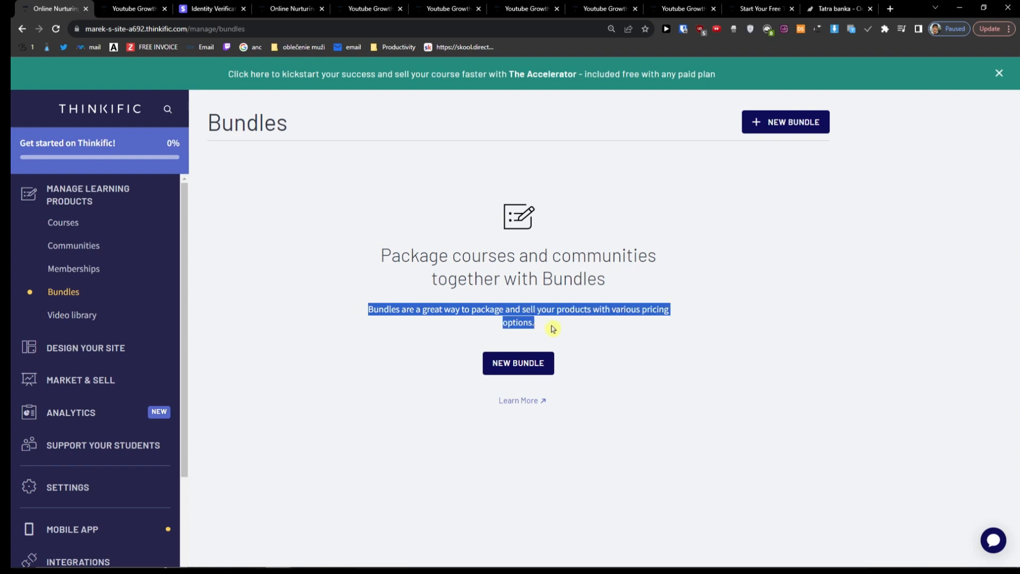
{"action": "left_click", "coordinate": [581, 331]}
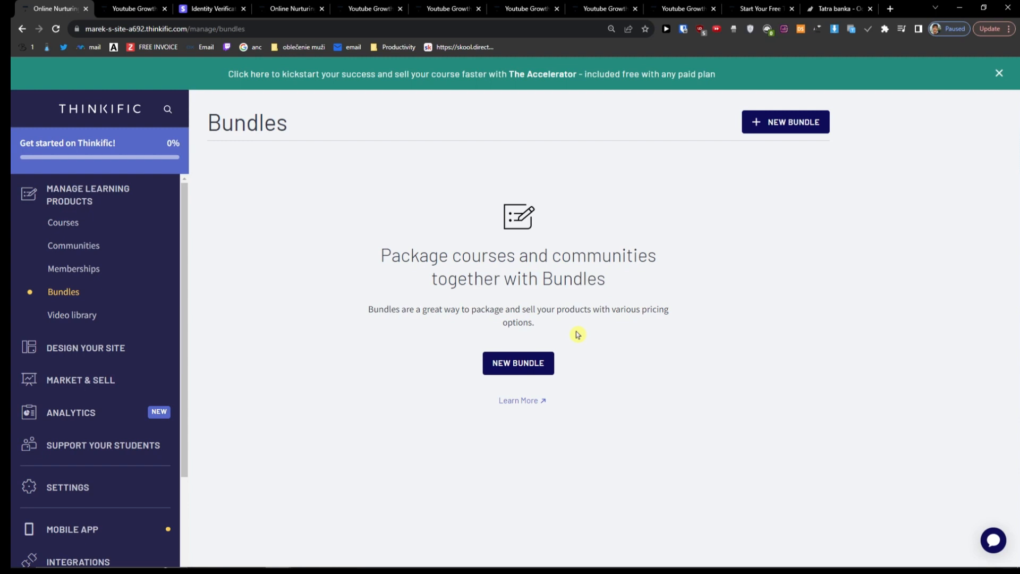
Create a new bundle named "Course + community bundle".
{"action": "left_click", "coordinate": [534, 370]}
{"action": "left_click", "coordinate": [455, 292]}
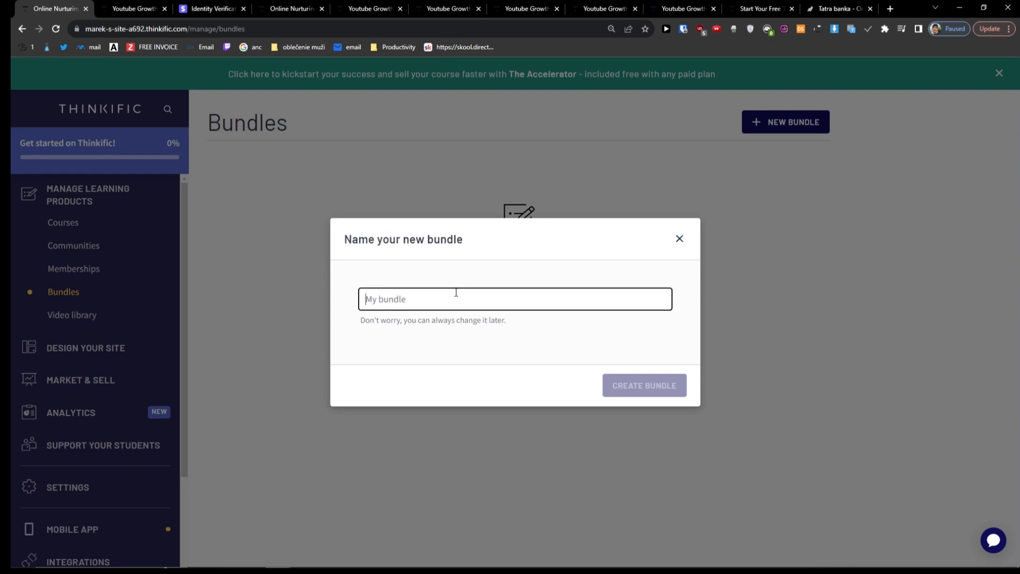
{"action": "type", "text": "Course + community boundle"}
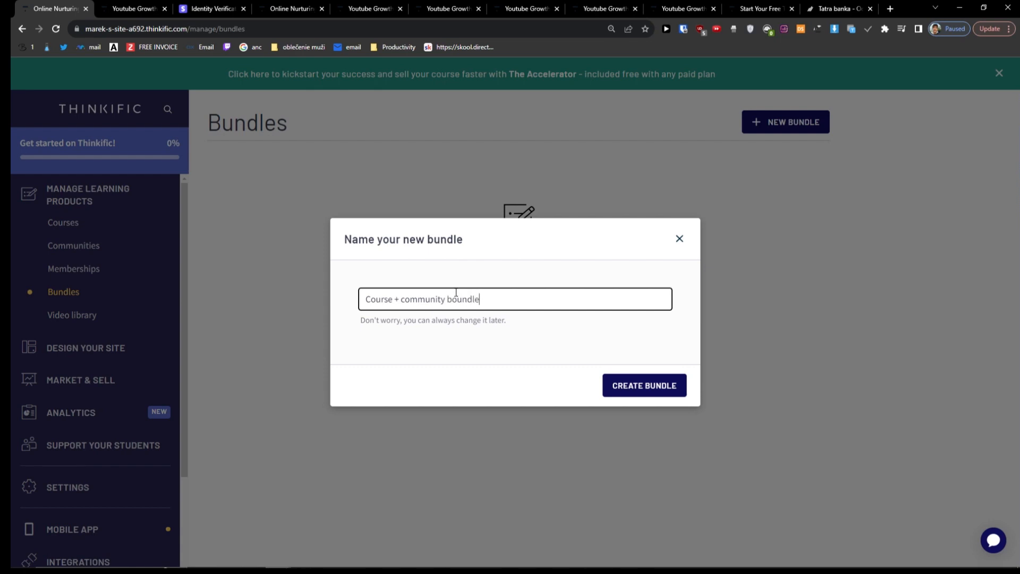
{"action": "double_click", "coordinate": [454, 299]}
{"action": "type", "text": "bu"}
{"action": "left_click", "coordinate": [667, 381]}
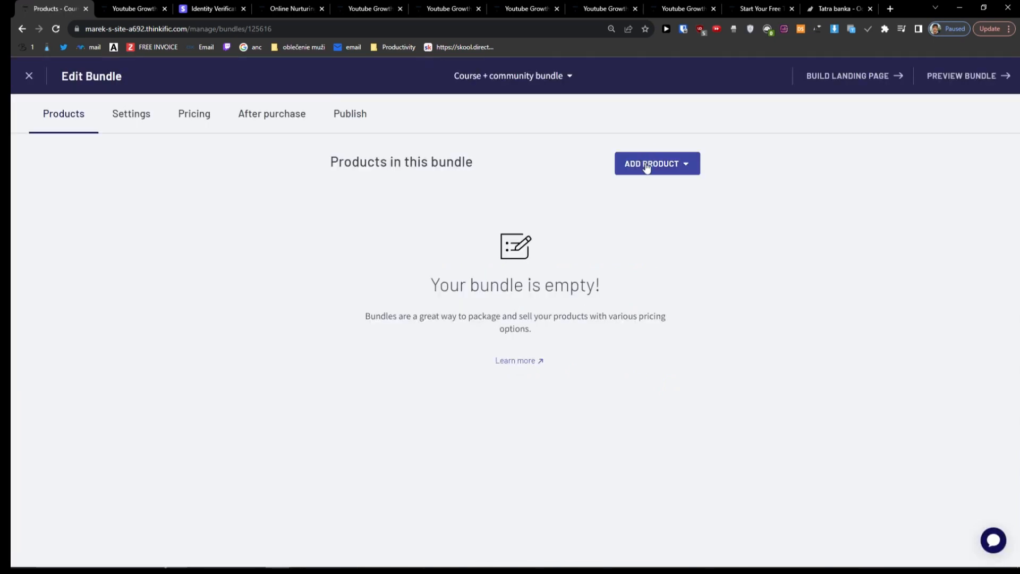
Add the Youtube Growth Course, Youtube Growth Guidex and Youtube Growth Community products to the bundle.
{"action": "left_click", "coordinate": [646, 165]}
{"action": "left_click", "coordinate": [576, 259]}
{"action": "left_click", "coordinate": [662, 166]}
{"action": "left_click", "coordinate": [623, 260]}
{"action": "left_click", "coordinate": [648, 168]}
{"action": "left_click", "coordinate": [647, 172]}
{"action": "left_click", "coordinate": [648, 171]}
{"action": "left_click", "coordinate": [588, 259]}
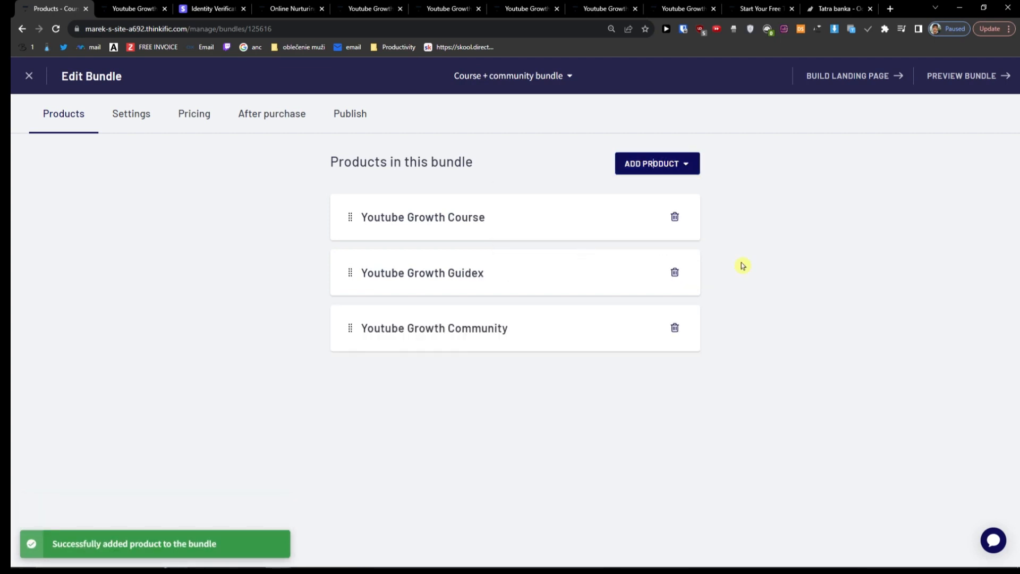
Review the bundle's basic, image, description and SEO settings, its primary pricing options and its after-purchase page.
{"action": "left_click", "coordinate": [125, 120]}
{"action": "scroll", "coordinate": [269, 281], "scroll_direction": "down", "scroll_amount": 1}
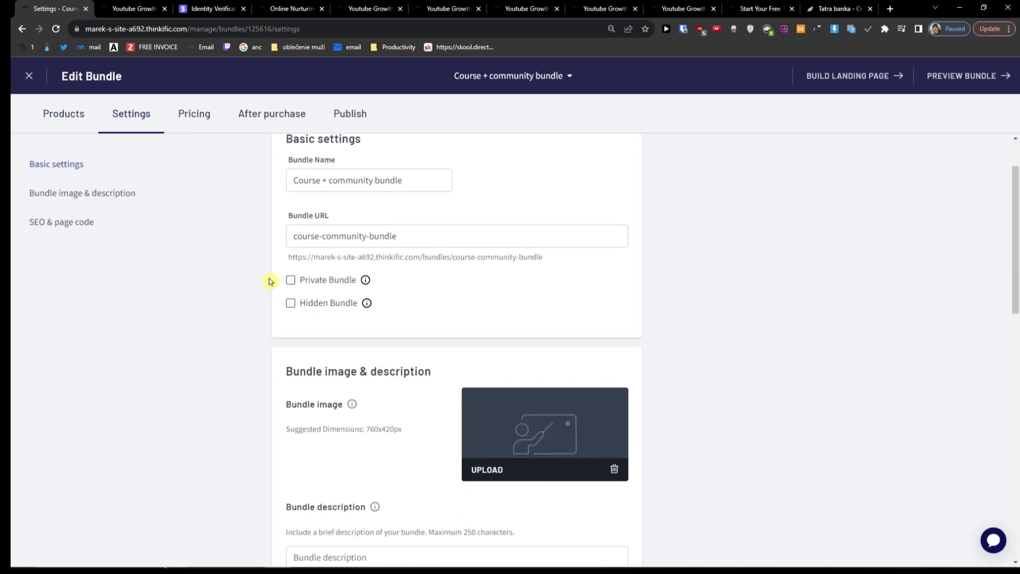
{"action": "scroll", "coordinate": [269, 282], "scroll_direction": "up", "scroll_amount": 1}
{"action": "scroll", "coordinate": [269, 282], "scroll_direction": "down", "scroll_amount": 2}
{"action": "scroll", "coordinate": [269, 281], "scroll_direction": "down", "scroll_amount": 5}
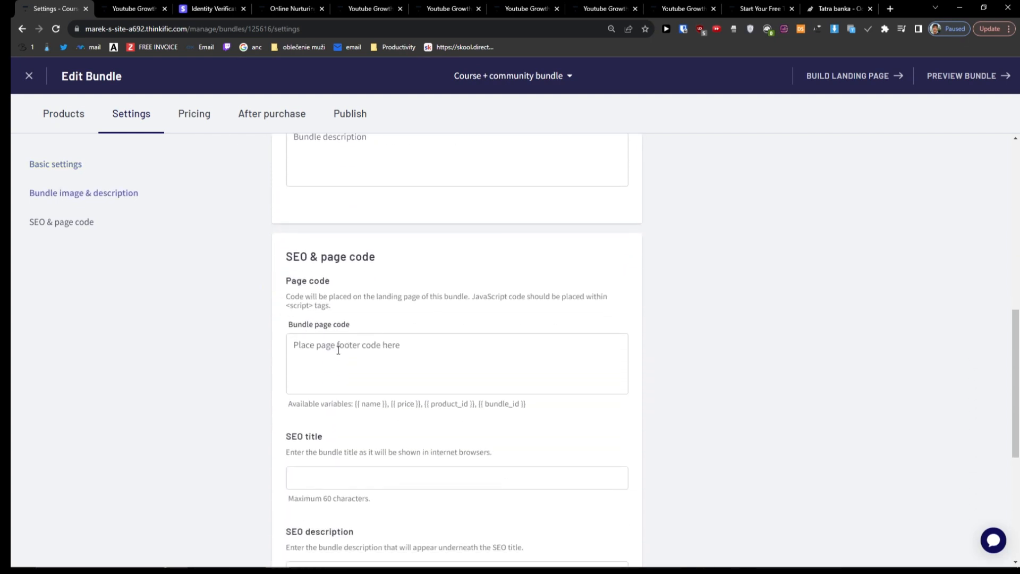
{"action": "scroll", "coordinate": [338, 348], "scroll_direction": "down", "scroll_amount": 4}
{"action": "scroll", "coordinate": [340, 361], "scroll_direction": "up", "scroll_amount": 12}
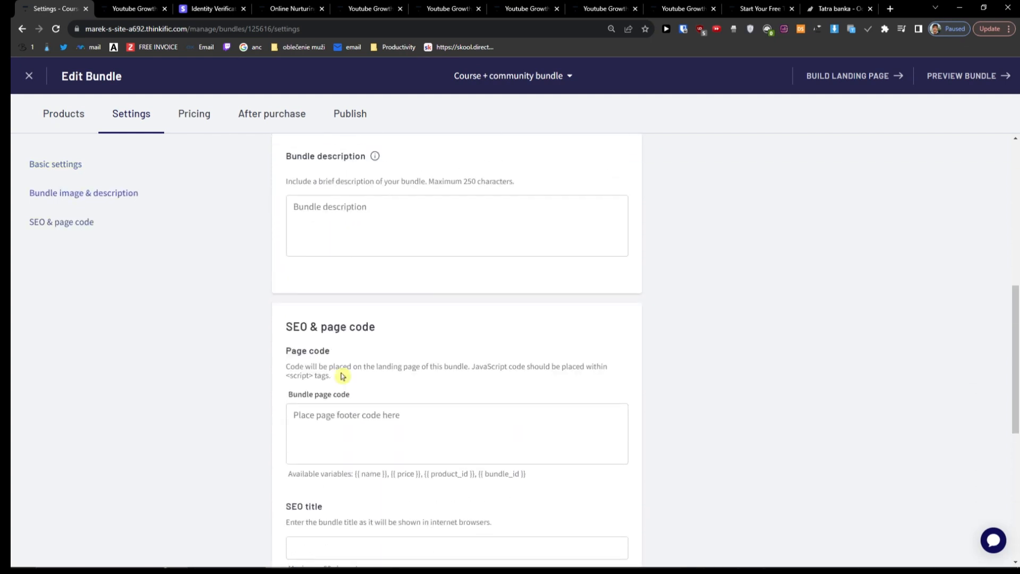
{"action": "left_click", "coordinate": [183, 116]}
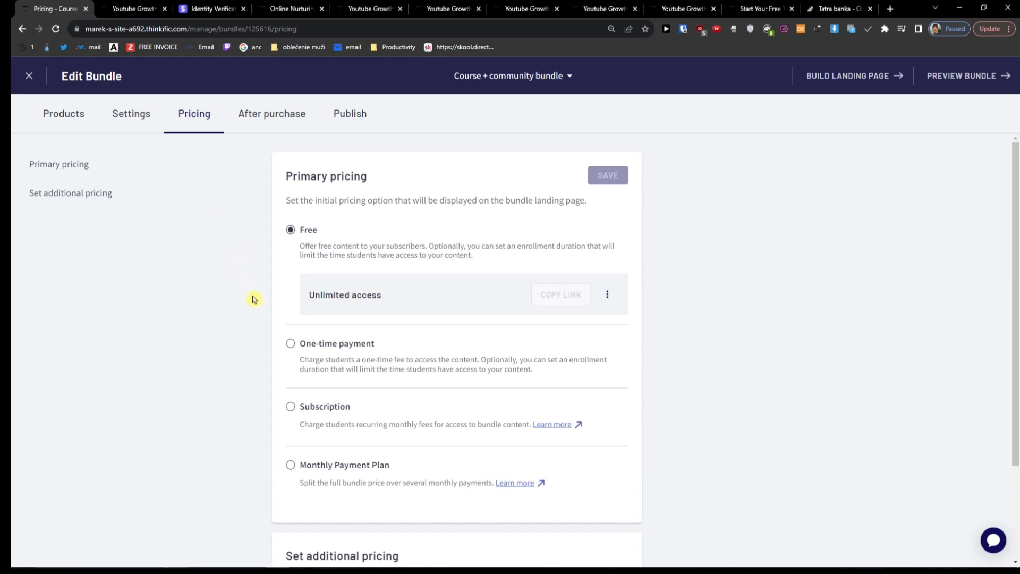
{"action": "scroll", "coordinate": [303, 294], "scroll_direction": "down", "scroll_amount": 3}
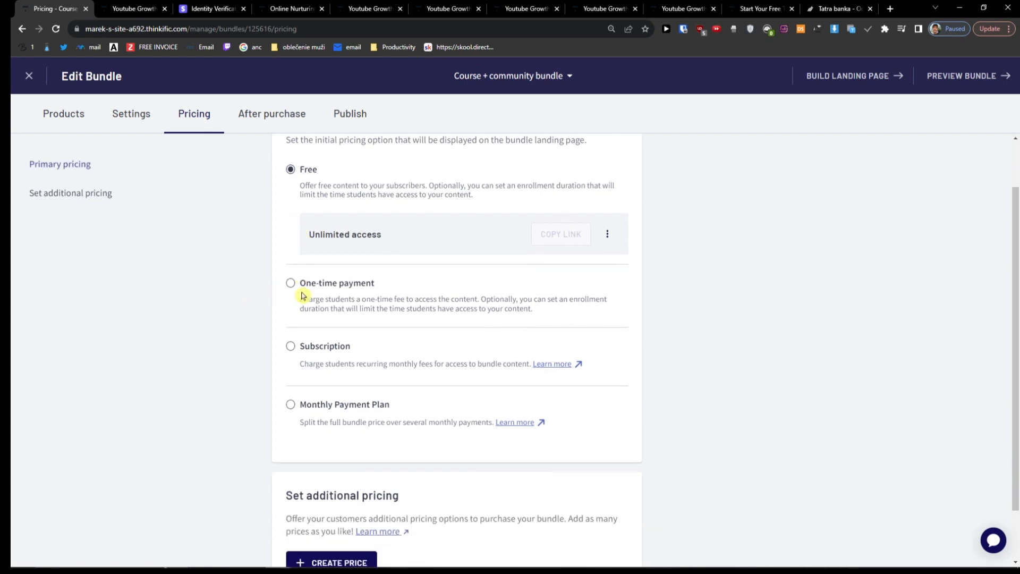
{"action": "scroll", "coordinate": [303, 295], "scroll_direction": "up", "scroll_amount": 3}
{"action": "left_click", "coordinate": [286, 130]}
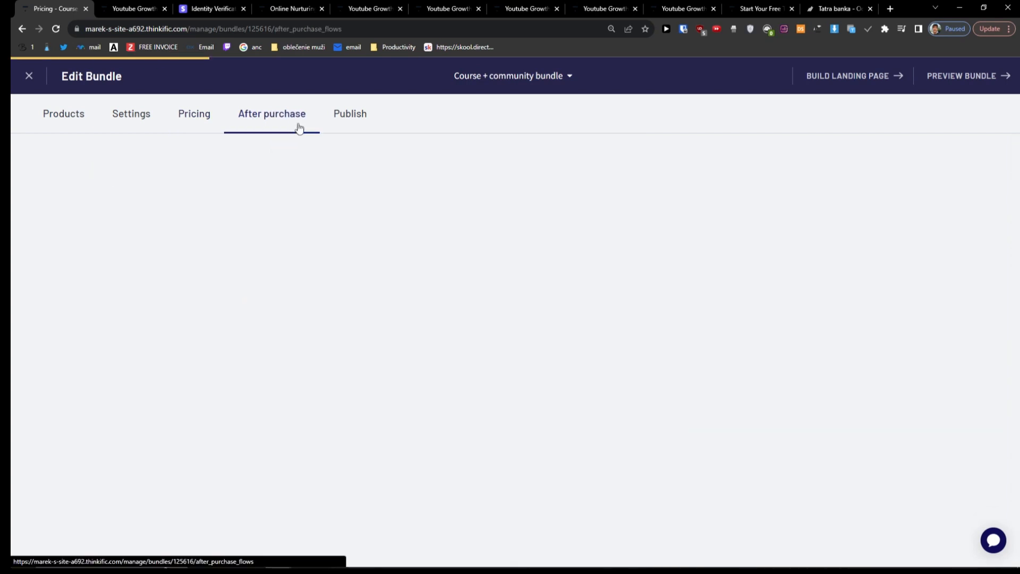
Publish the Course + community bundle and preview its landing page.
{"action": "left_click", "coordinate": [355, 125]}
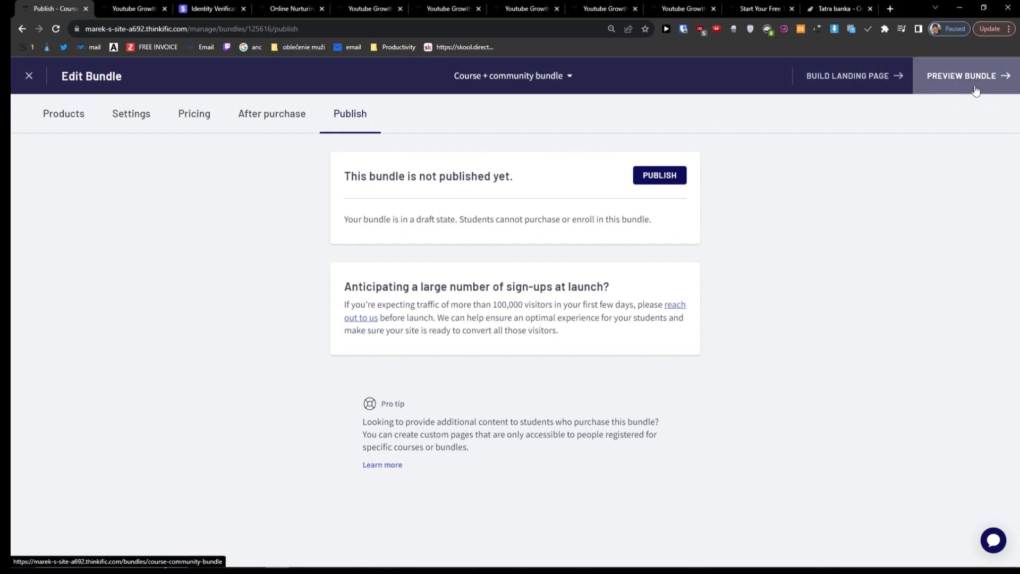
{"action": "left_click", "coordinate": [664, 177]}
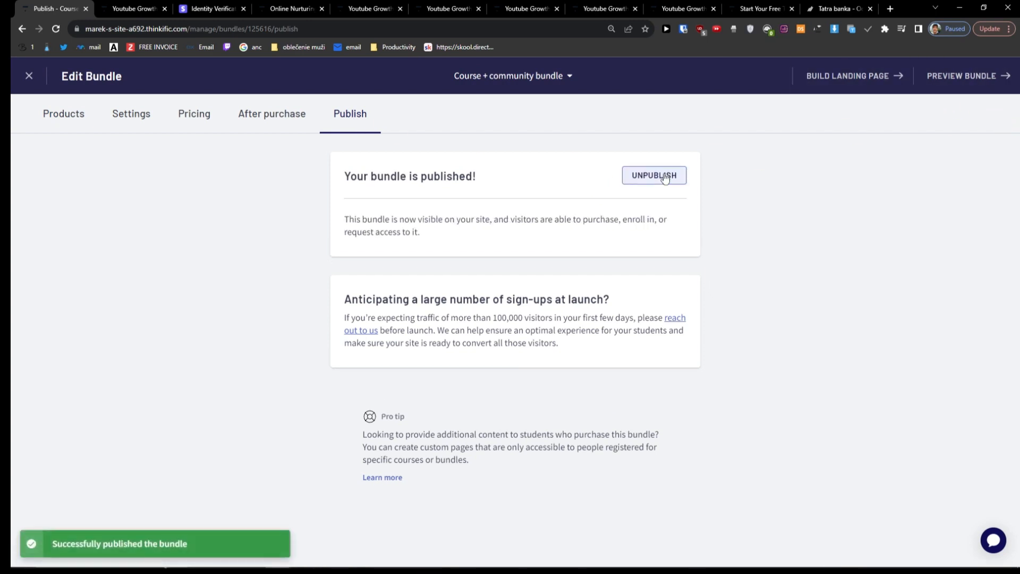
{"action": "left_click", "coordinate": [962, 85]}
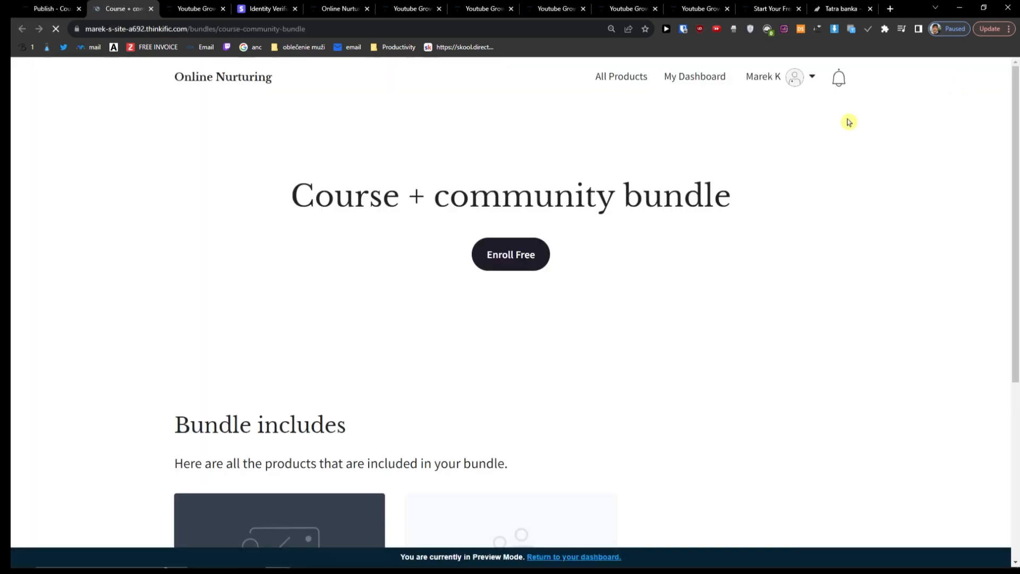
Look through the bundle's landing page, including the products listed under "Bundle includes".
{"action": "scroll", "coordinate": [492, 337], "scroll_direction": "down", "scroll_amount": 5}
{"action": "scroll", "coordinate": [535, 369], "scroll_direction": "up", "scroll_amount": 3}
{"action": "scroll", "coordinate": [480, 366], "scroll_direction": "down", "scroll_amount": 1}
{"action": "scroll", "coordinate": [125, 304], "scroll_direction": "up", "scroll_amount": 1}
{"action": "scroll", "coordinate": [125, 304], "scroll_direction": "down", "scroll_amount": 2}
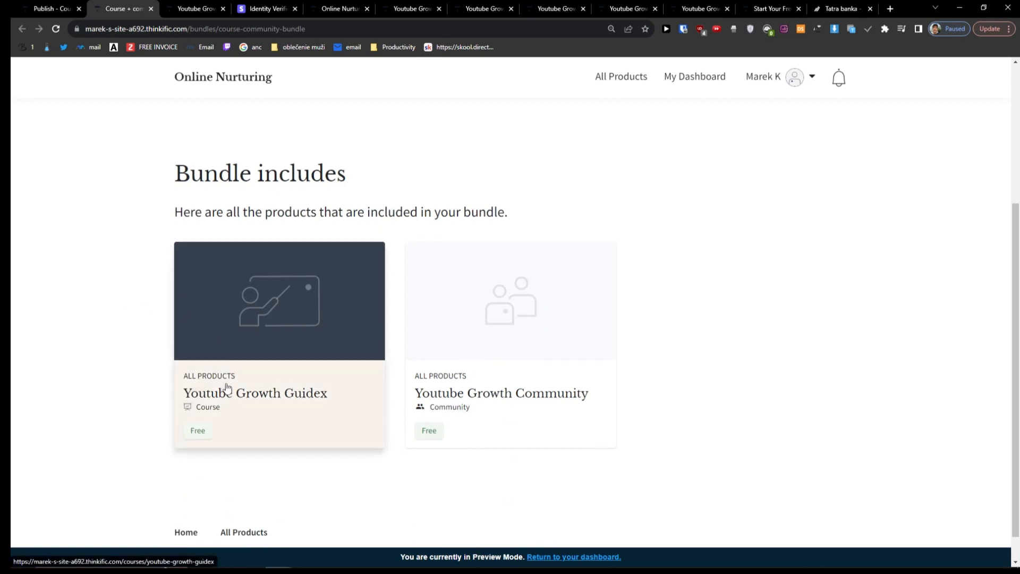
{"action": "scroll", "coordinate": [654, 407], "scroll_direction": "down", "scroll_amount": 1}
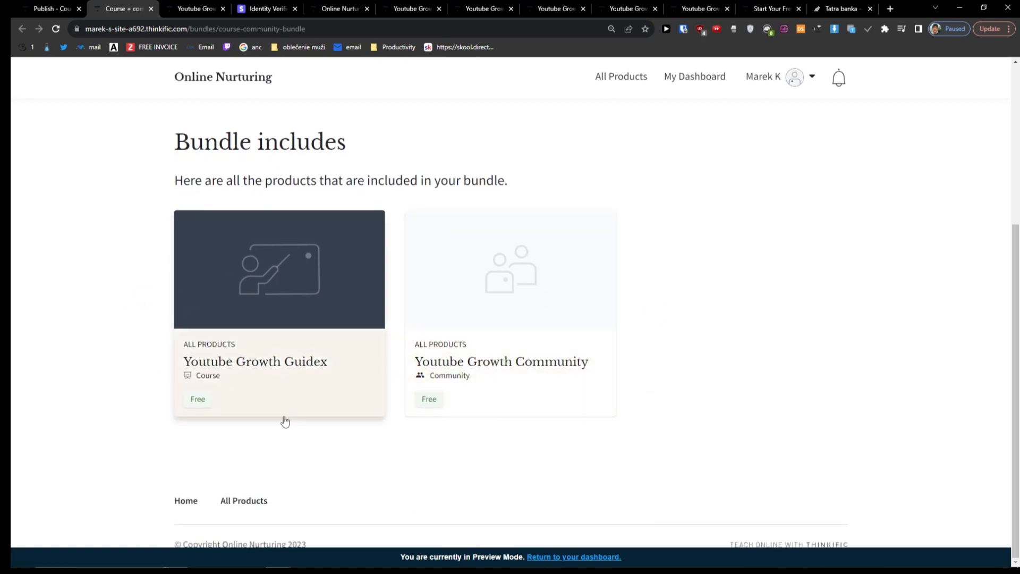
{"action": "scroll", "coordinate": [536, 389], "scroll_direction": "up", "scroll_amount": 5}
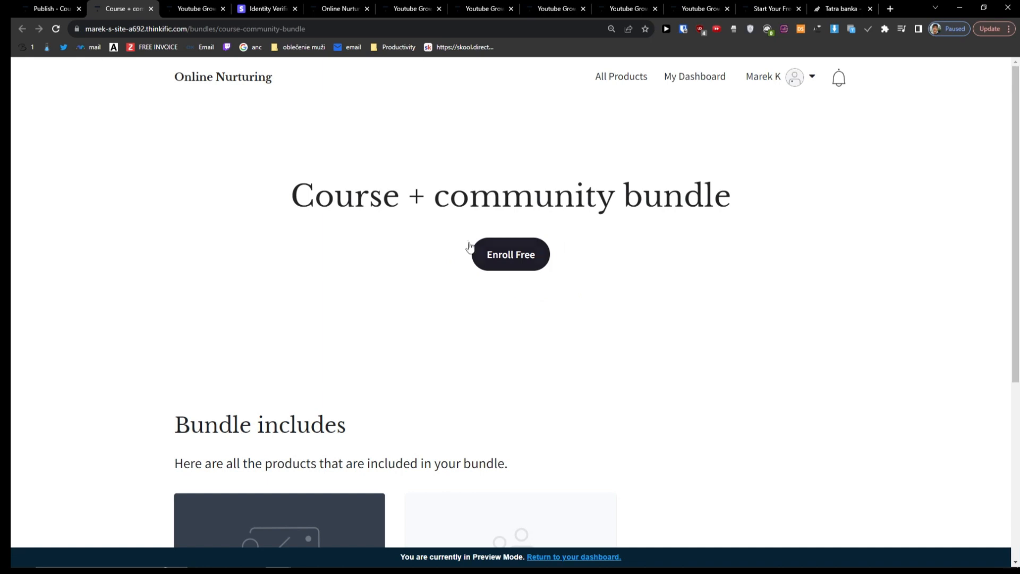
Return to the site admin, check the video library and look through the list of site pages.
{"action": "left_click", "coordinate": [56, 8]}
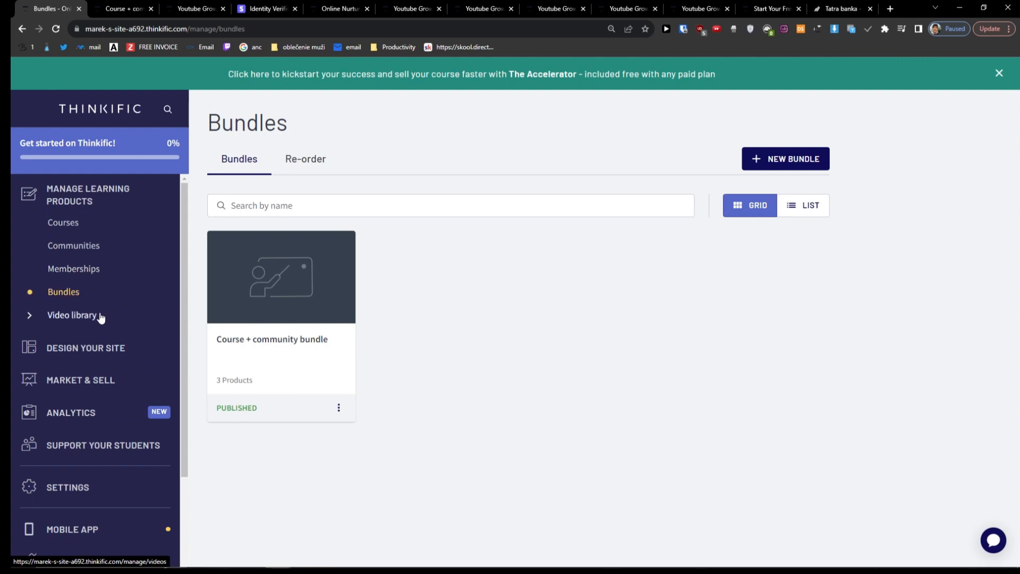
{"action": "left_click", "coordinate": [102, 317]}
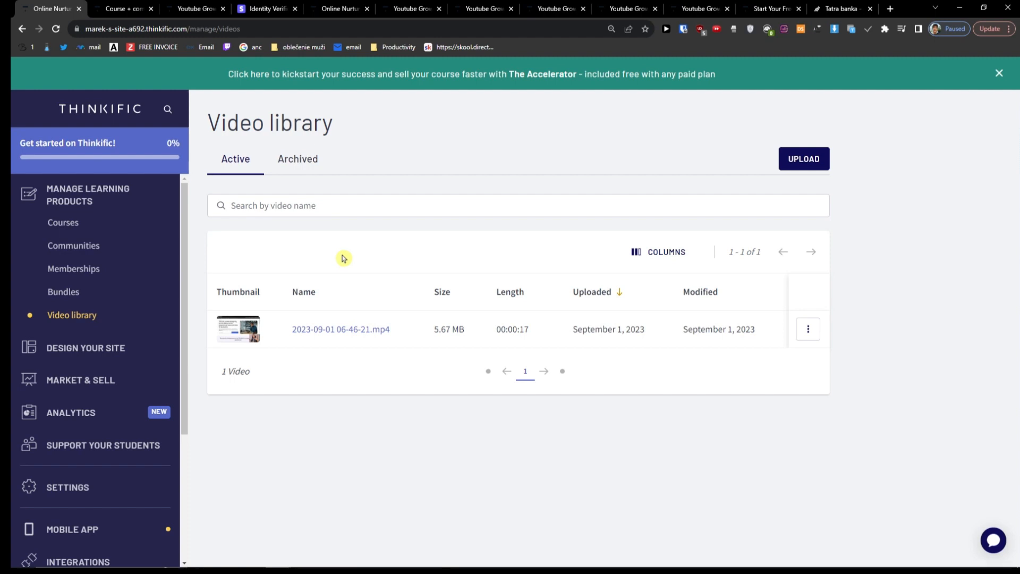
{"action": "left_click", "coordinate": [162, 347]}
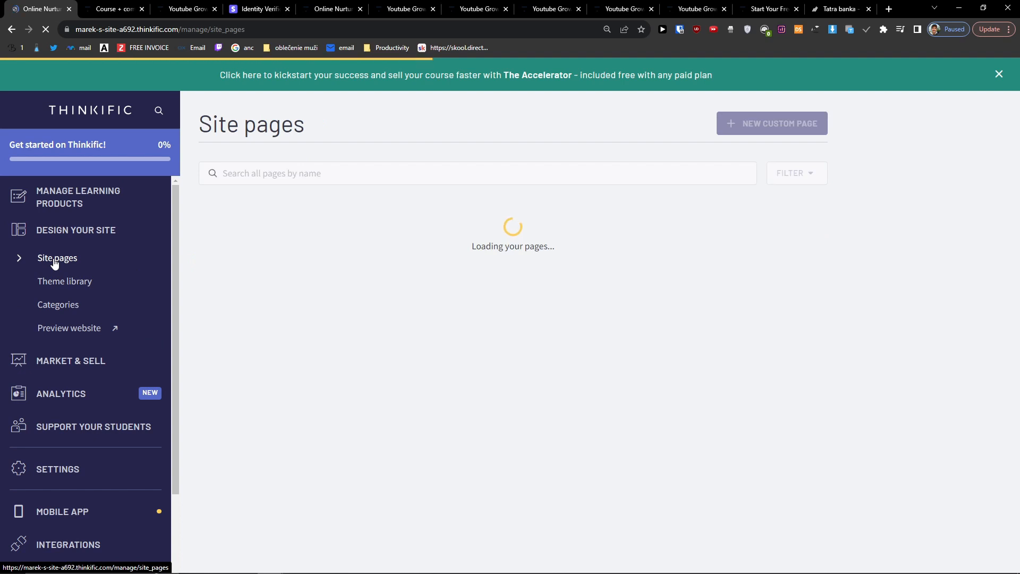
{"action": "scroll", "coordinate": [367, 274], "scroll_direction": "down", "scroll_amount": 4}
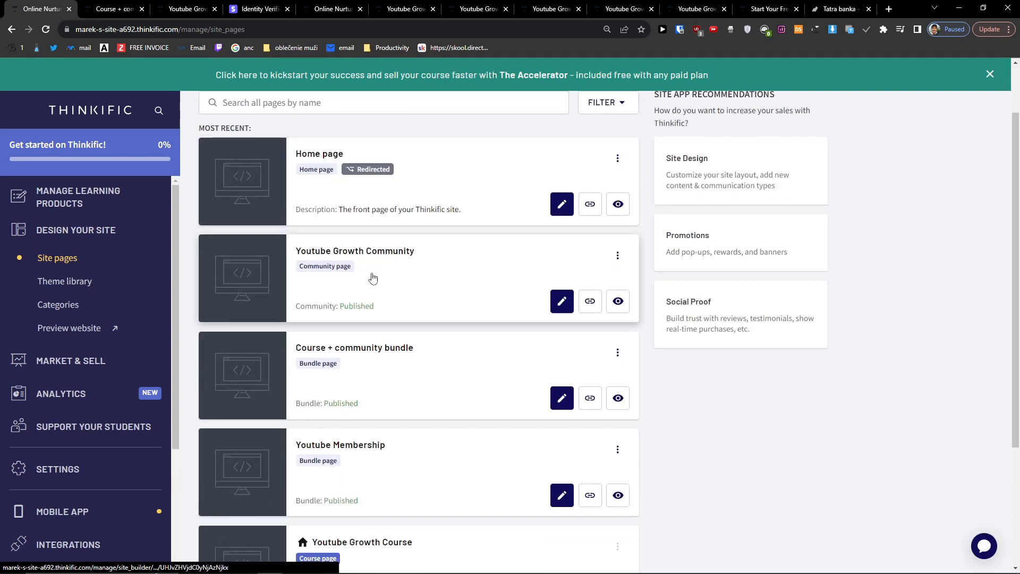
{"action": "scroll", "coordinate": [397, 322], "scroll_direction": "down", "scroll_amount": 1}
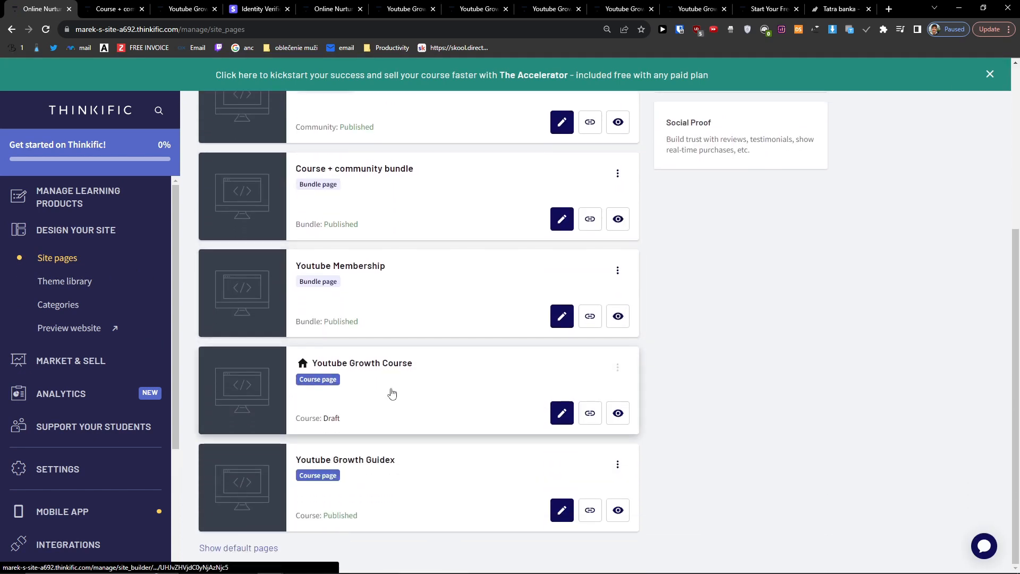
{"action": "scroll", "coordinate": [381, 393], "scroll_direction": "up", "scroll_amount": 4}
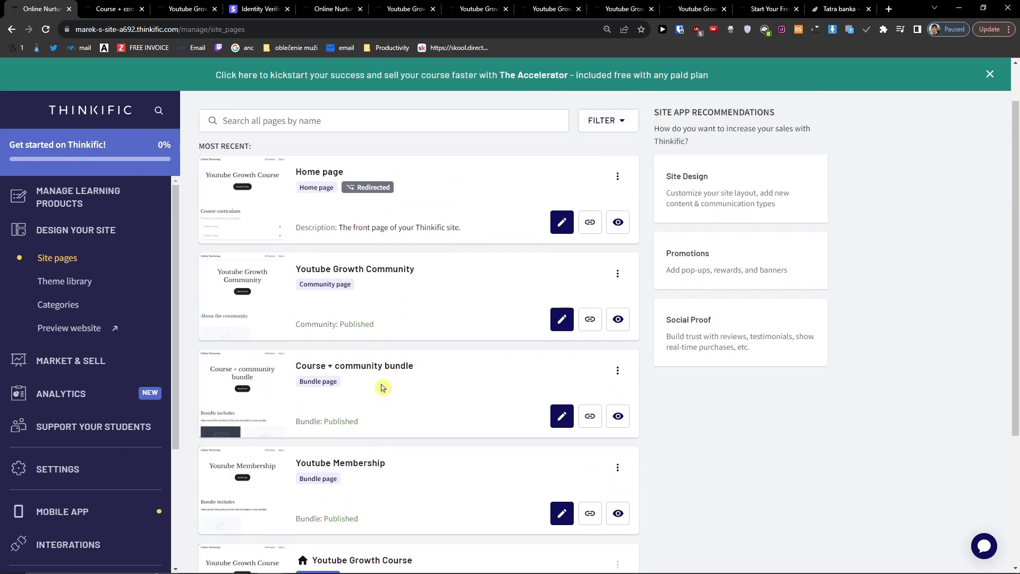
{"action": "scroll", "coordinate": [410, 393], "scroll_direction": "up", "scroll_amount": 1}
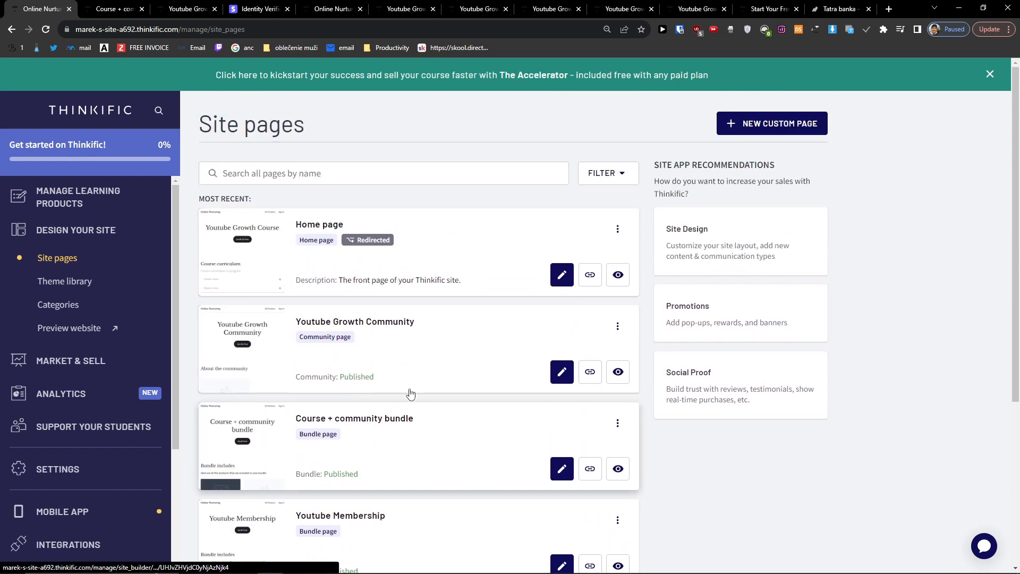
Explore the themes available in the theme library and check the option for importing a theme.
{"action": "left_click", "coordinate": [74, 283]}
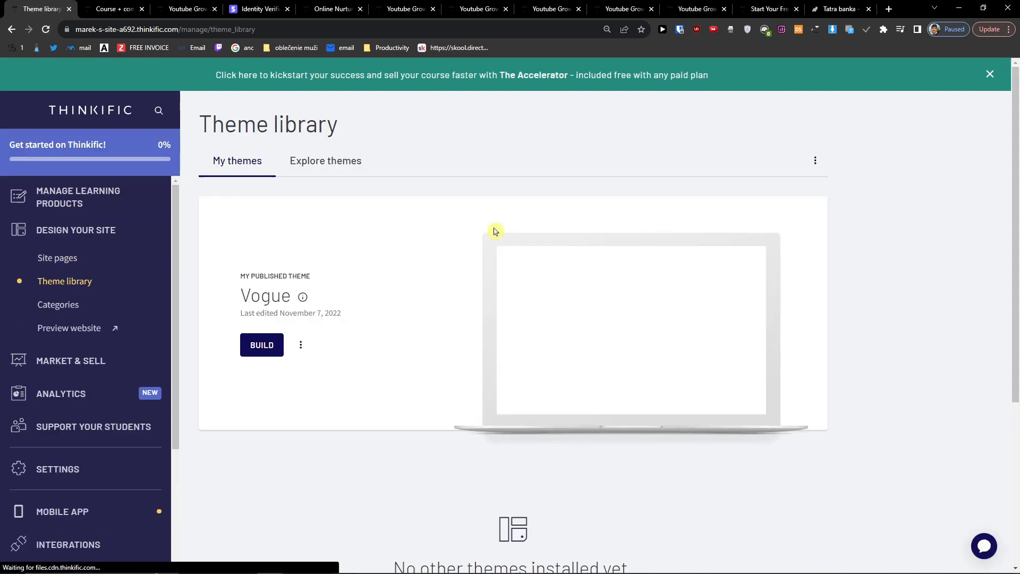
{"action": "left_click", "coordinate": [328, 162]}
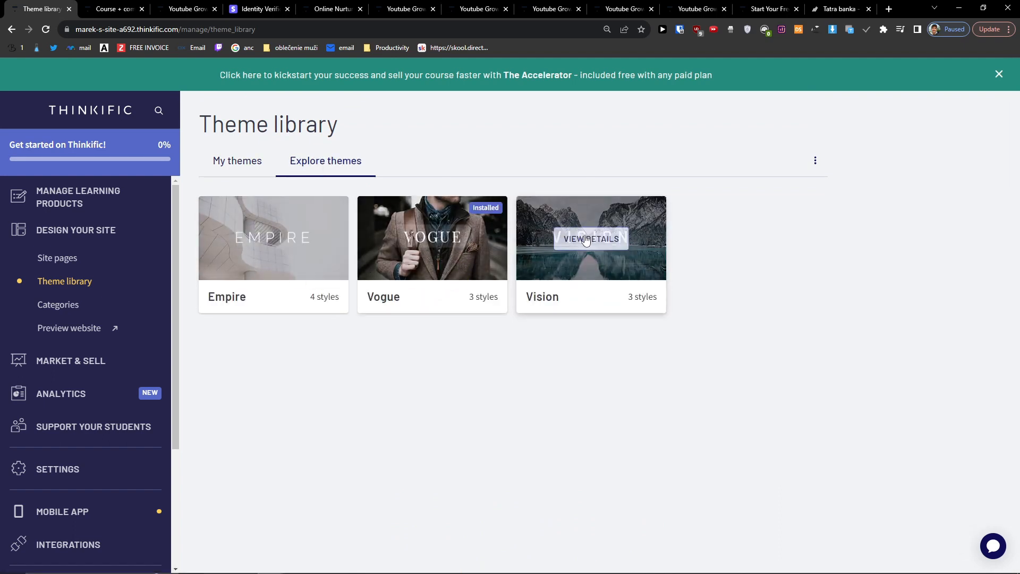
{"action": "mouse_move", "coordinate": [280, 260]}
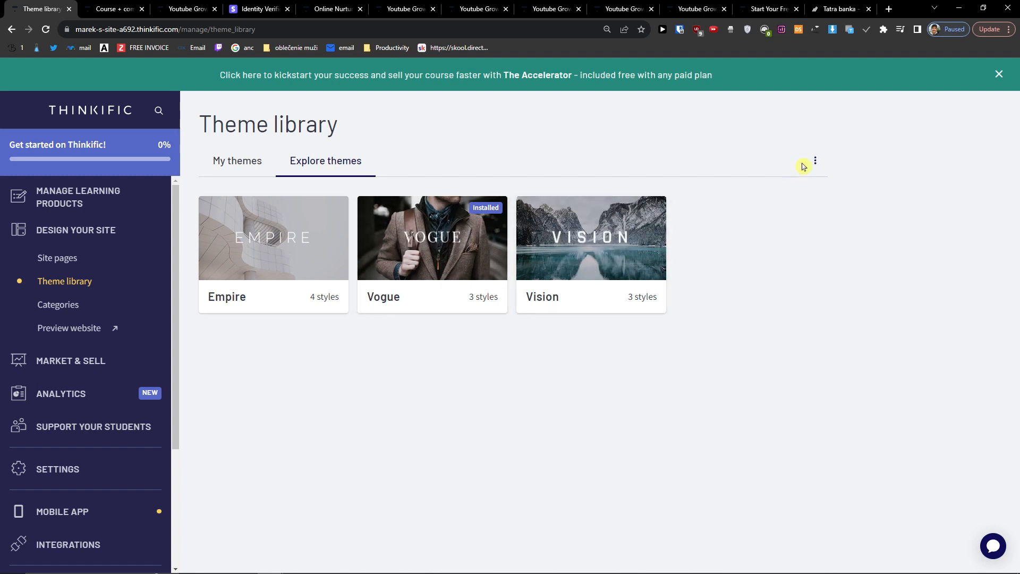
{"action": "left_click", "coordinate": [816, 159]}
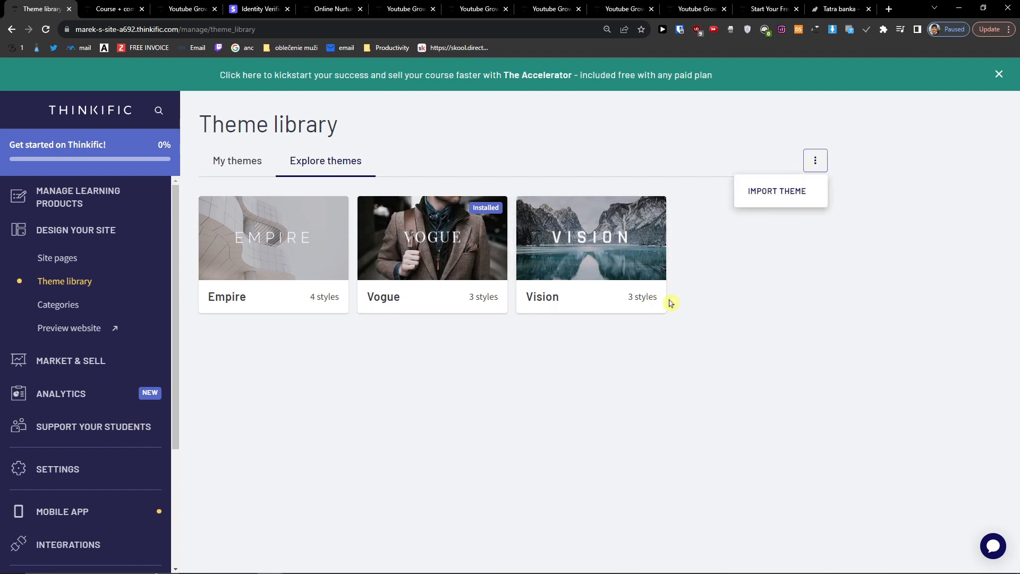
{"action": "left_click", "coordinate": [672, 323]}
{"action": "mouse_move", "coordinate": [612, 243]}
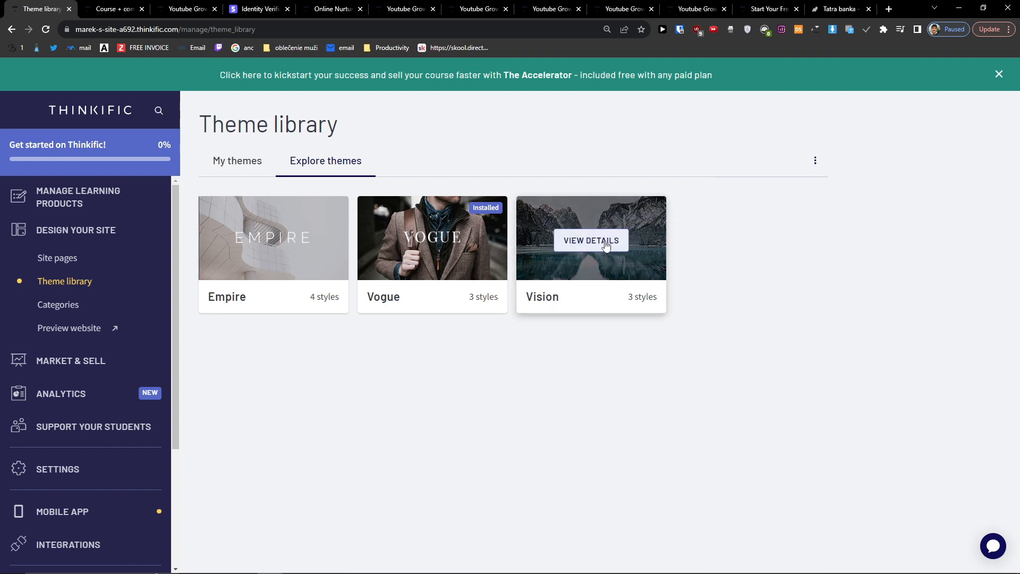
View the Vision theme's details and examine the screenshots of its Focus, Tempo and Thrive styles.
{"action": "left_click", "coordinate": [605, 242]}
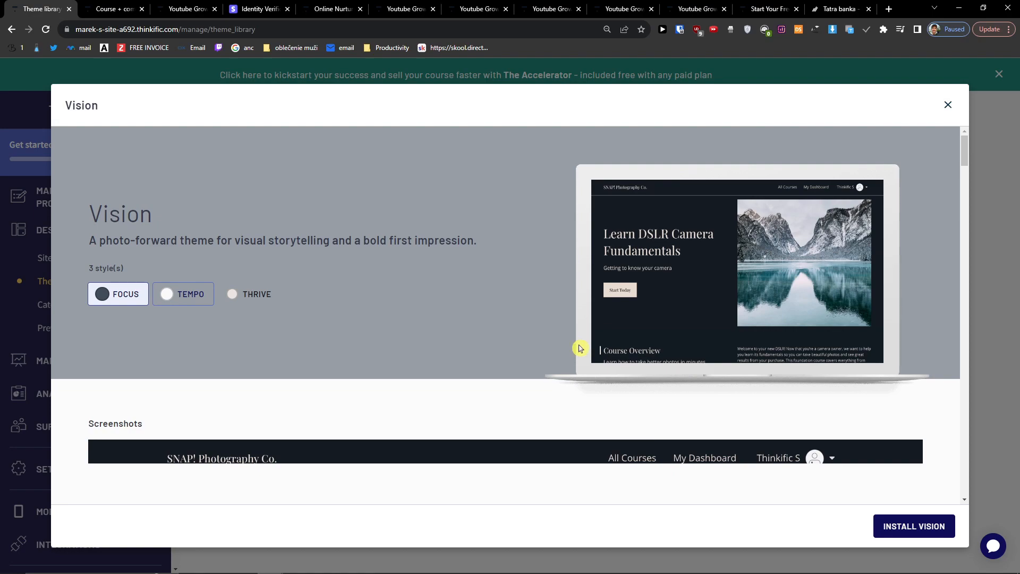
{"action": "scroll", "coordinate": [531, 343], "scroll_direction": "down", "scroll_amount": 4}
{"action": "scroll", "coordinate": [529, 341], "scroll_direction": "down", "scroll_amount": 2}
{"action": "scroll", "coordinate": [478, 333], "scroll_direction": "up", "scroll_amount": 8}
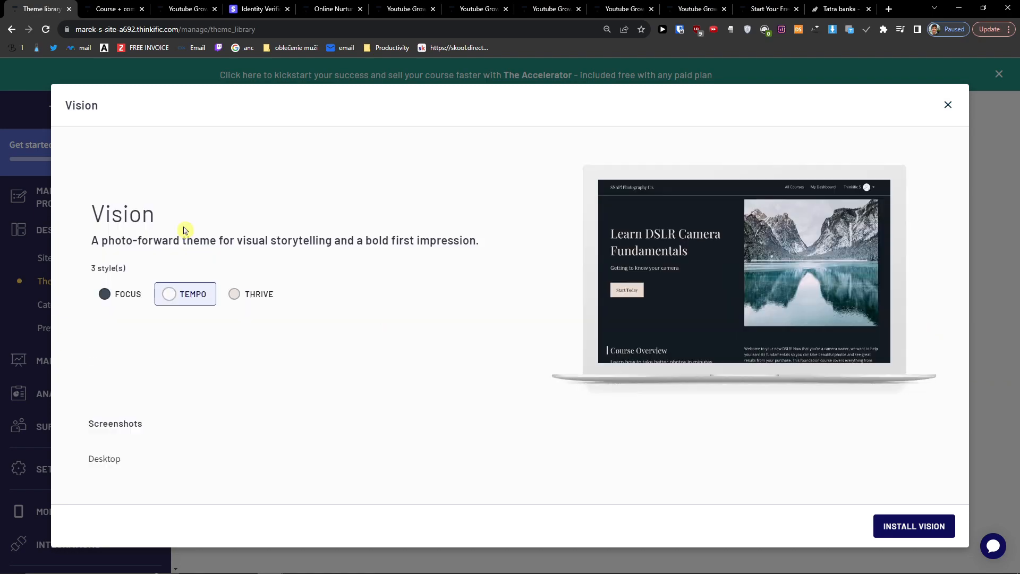
{"action": "scroll", "coordinate": [340, 360], "scroll_direction": "down", "scroll_amount": 10}
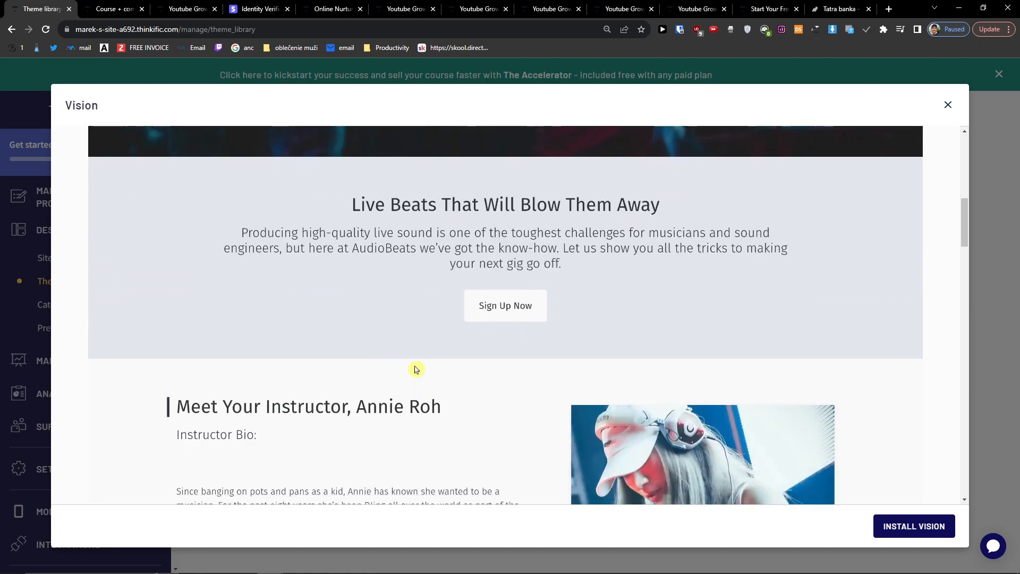
{"action": "scroll", "coordinate": [416, 369], "scroll_direction": "up", "scroll_amount": 10}
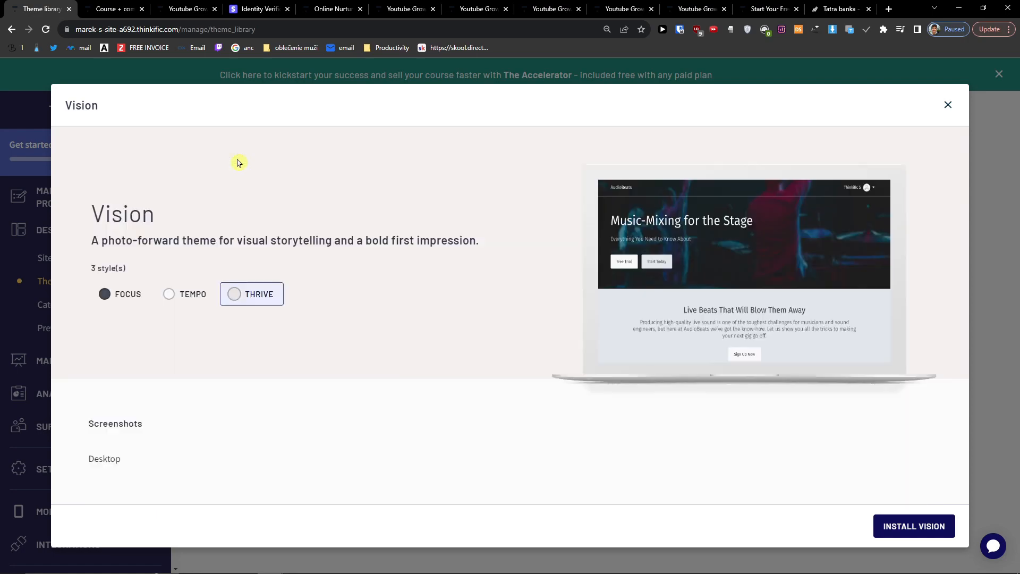
{"action": "scroll", "coordinate": [367, 287], "scroll_direction": "down", "scroll_amount": 10}
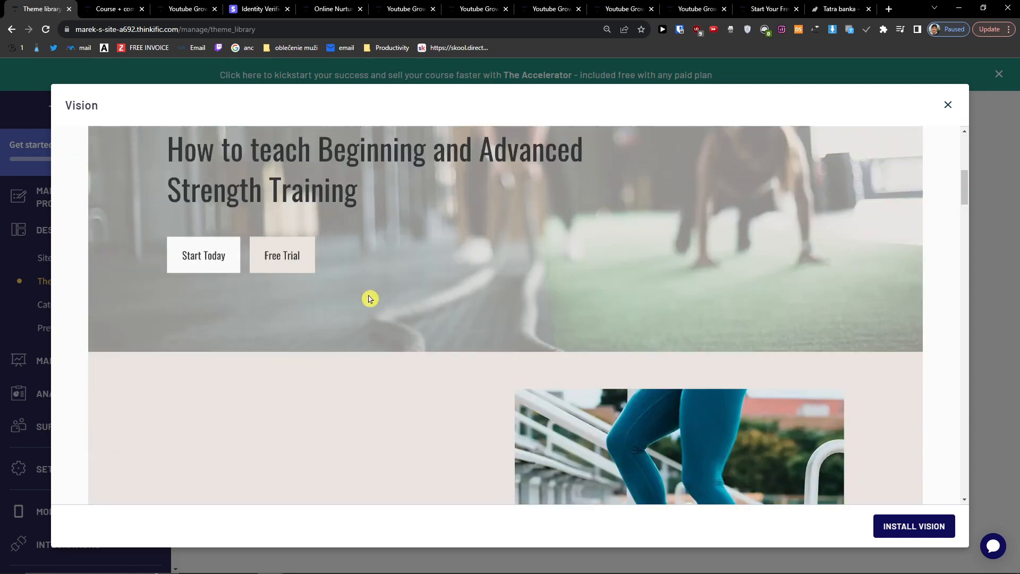
{"action": "scroll", "coordinate": [370, 298], "scroll_direction": "down", "scroll_amount": 10}
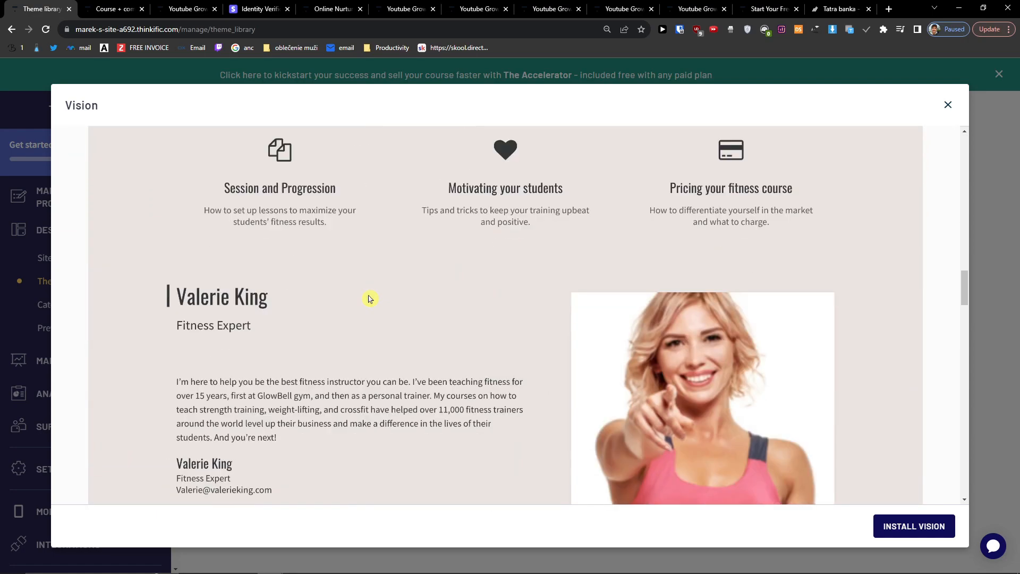
{"action": "scroll", "coordinate": [370, 299], "scroll_direction": "down", "scroll_amount": 3}
Install the Vision theme, copying the existing content over from the Vogue theme.
{"action": "left_click", "coordinate": [905, 527]}
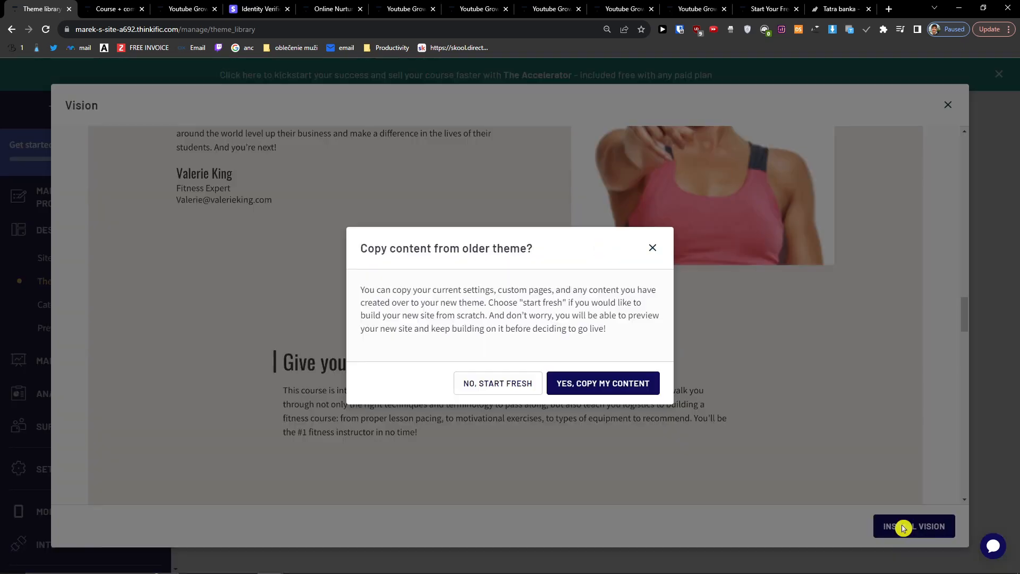
{"action": "left_click", "coordinate": [597, 388]}
{"action": "left_click", "coordinate": [461, 342]}
{"action": "left_click", "coordinate": [453, 346]}
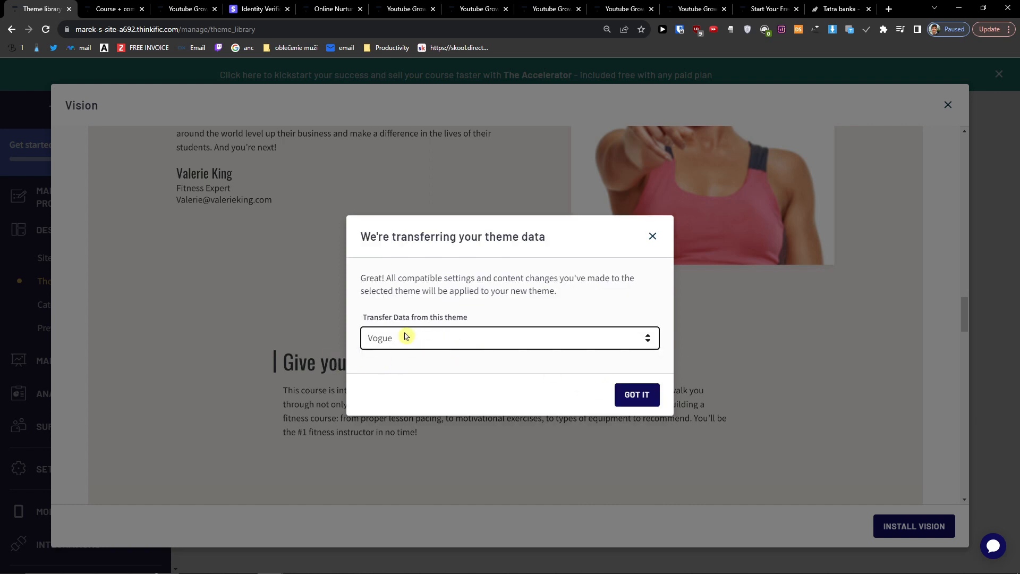
{"action": "left_click", "coordinate": [634, 393]}
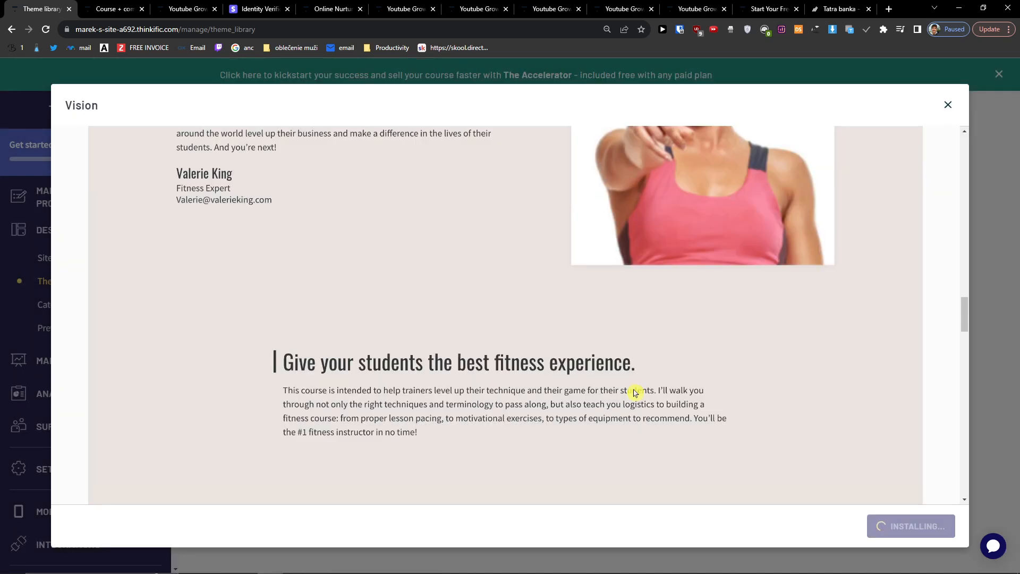
{"action": "left_click", "coordinate": [888, 9]}
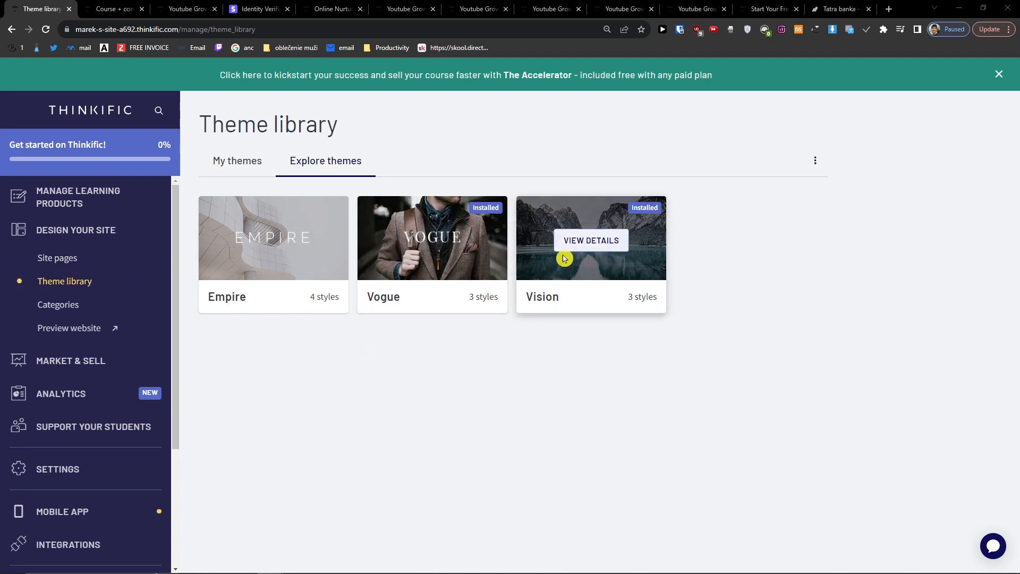
Check the site's own installed themes and open the published Vogue theme for building.
{"action": "left_click", "coordinate": [240, 157]}
{"action": "scroll", "coordinate": [372, 383], "scroll_direction": "down", "scroll_amount": 2}
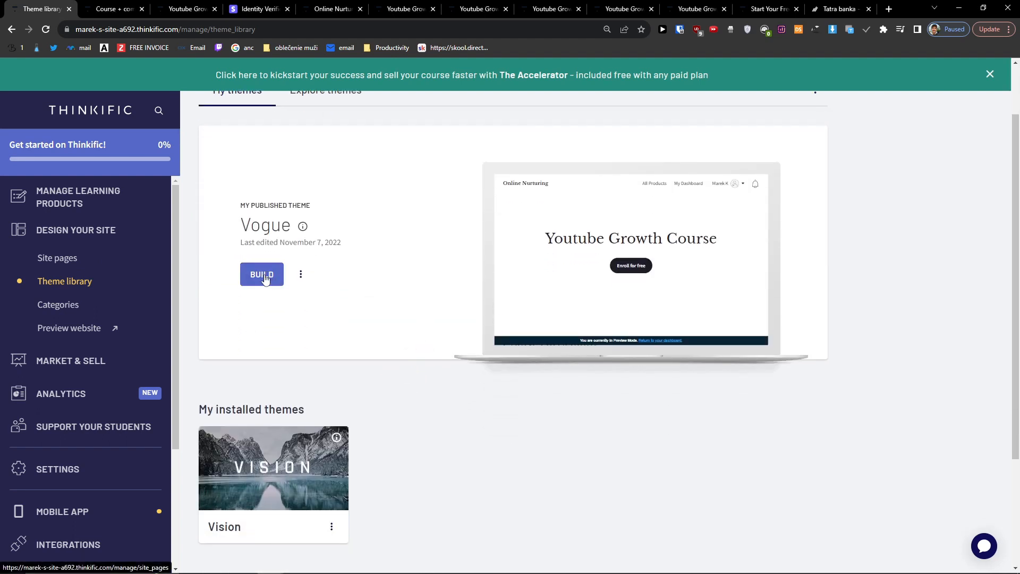
{"action": "left_click", "coordinate": [265, 279]}
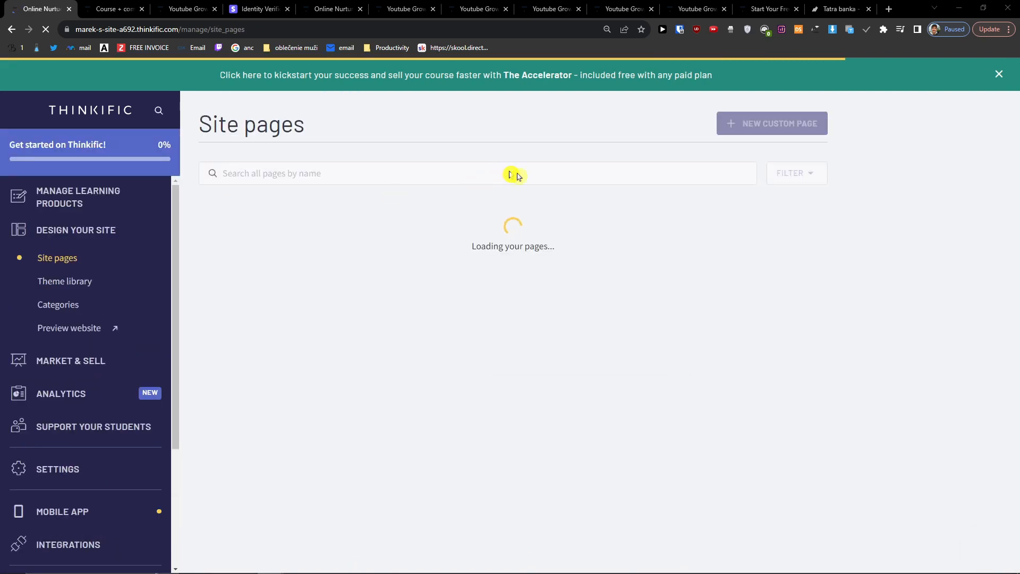
Switch to Dribbble and browse the designs tagged Thinkific for inspiration.
{"action": "left_click_drag", "start_coordinate": [515, 175], "coordinate": [632, 176]}
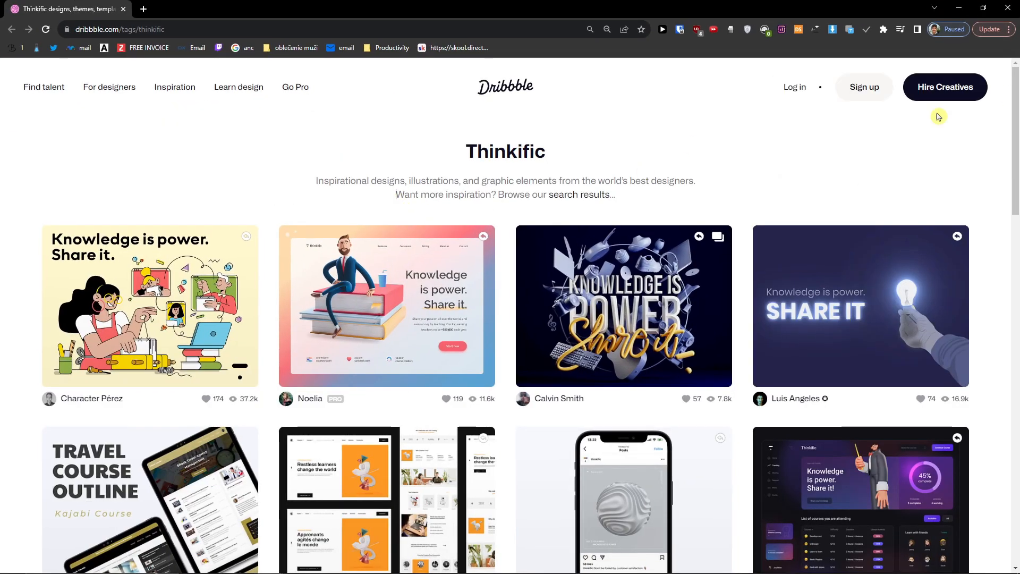
{"action": "left_click_drag", "start_coordinate": [320, 176], "coordinate": [601, 183]}
{"action": "scroll", "coordinate": [508, 259], "scroll_direction": "down", "scroll_amount": 3}
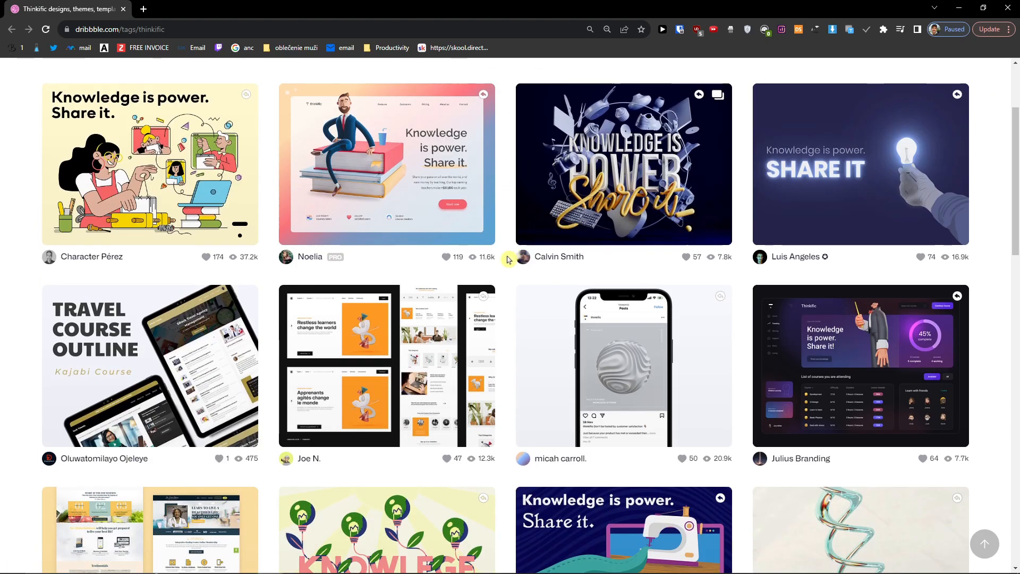
{"action": "scroll", "coordinate": [513, 263], "scroll_direction": "up", "scroll_amount": 1}
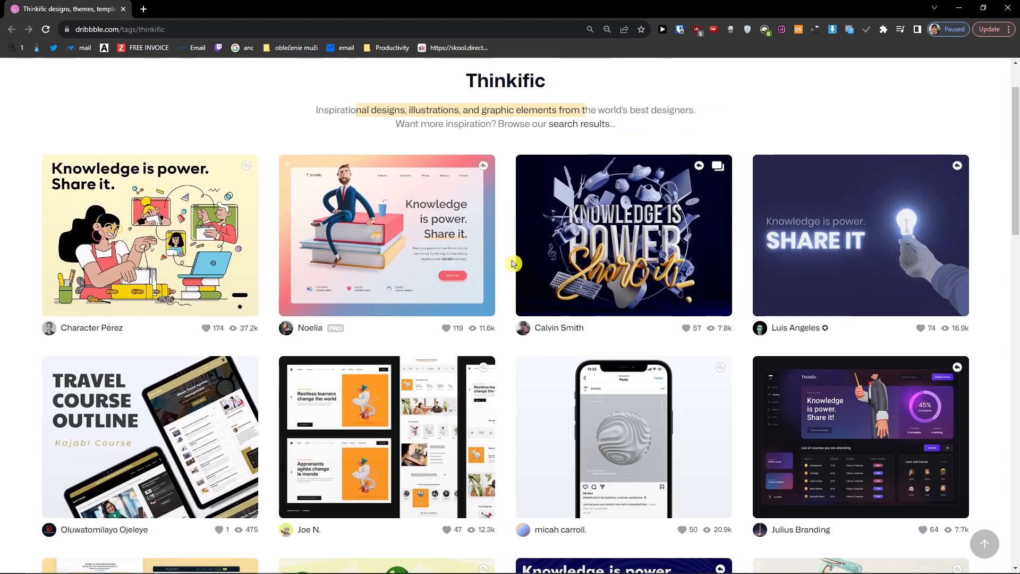
{"action": "scroll", "coordinate": [513, 264], "scroll_direction": "up", "scroll_amount": 1}
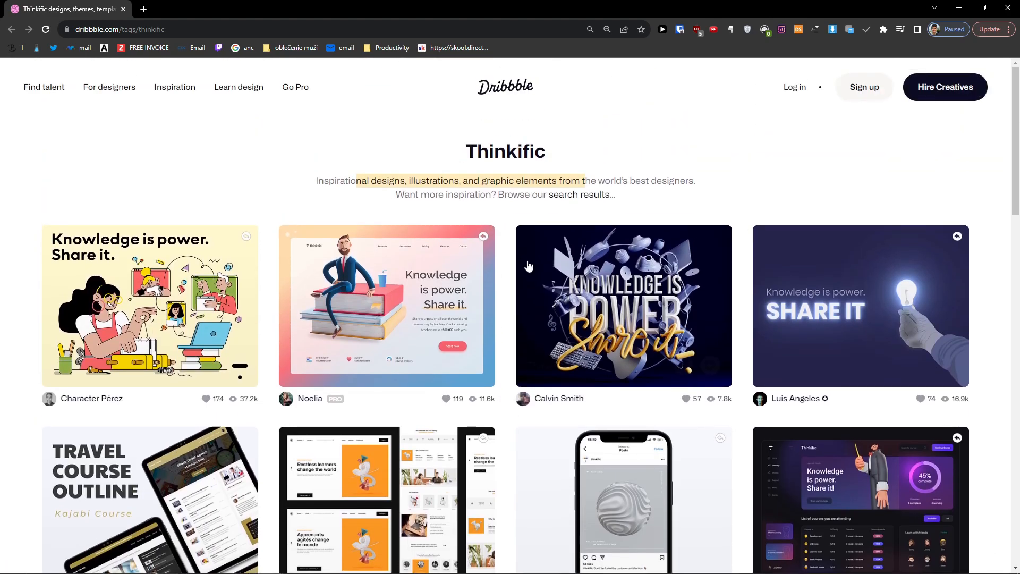
Examine the "Knowledge is power. Share it." concept with the man on books, then return to the Thinkific designs and browse further.
{"action": "left_click", "coordinate": [422, 276]}
{"action": "scroll", "coordinate": [484, 322], "scroll_direction": "down", "scroll_amount": 4}
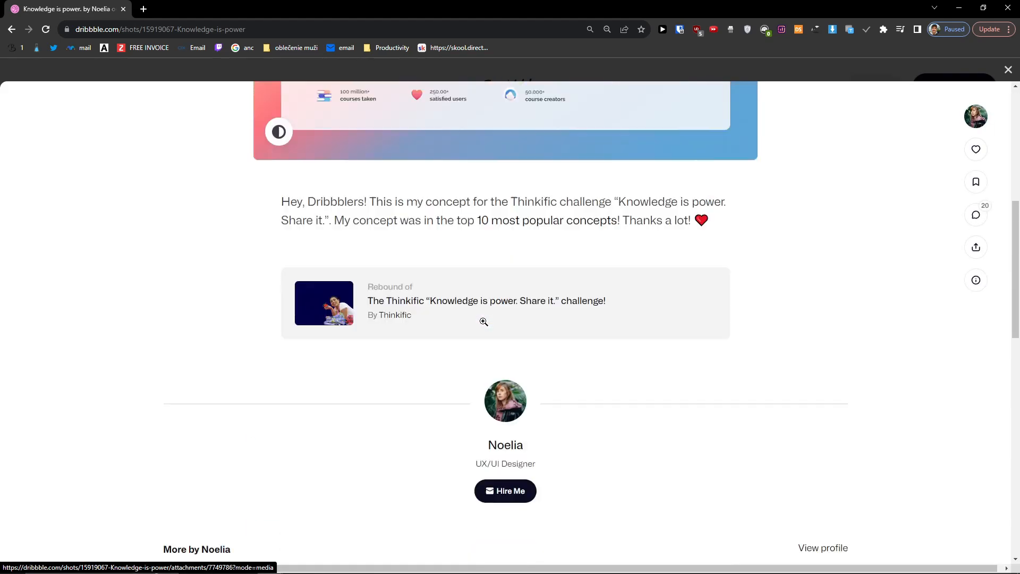
{"action": "scroll", "coordinate": [482, 321], "scroll_direction": "up", "scroll_amount": 3}
{"action": "left_click", "coordinate": [482, 322]}
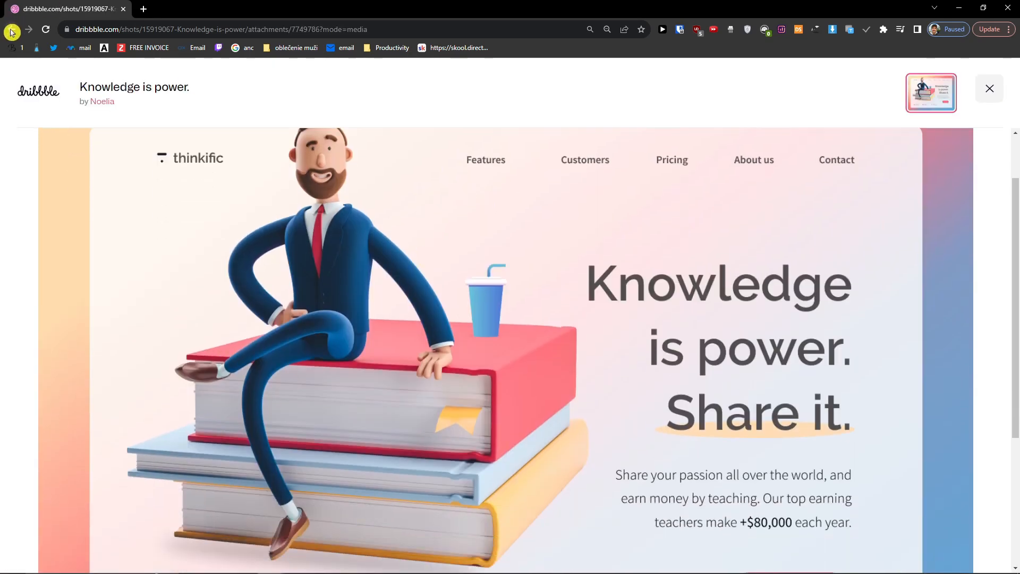
{"action": "left_click", "coordinate": [12, 31]}
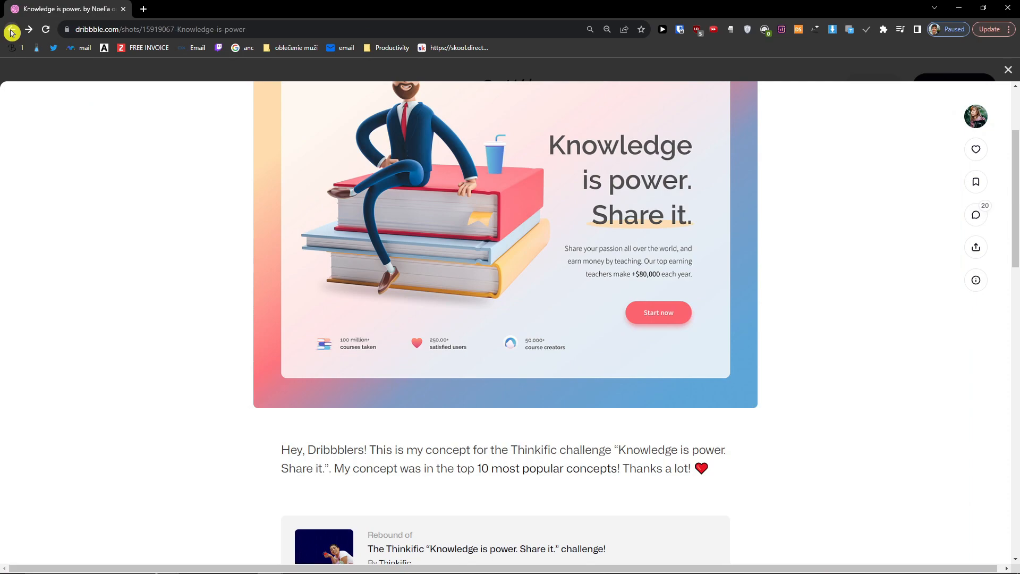
{"action": "left_click", "coordinate": [11, 32]}
{"action": "scroll", "coordinate": [171, 318], "scroll_direction": "down", "scroll_amount": 8}
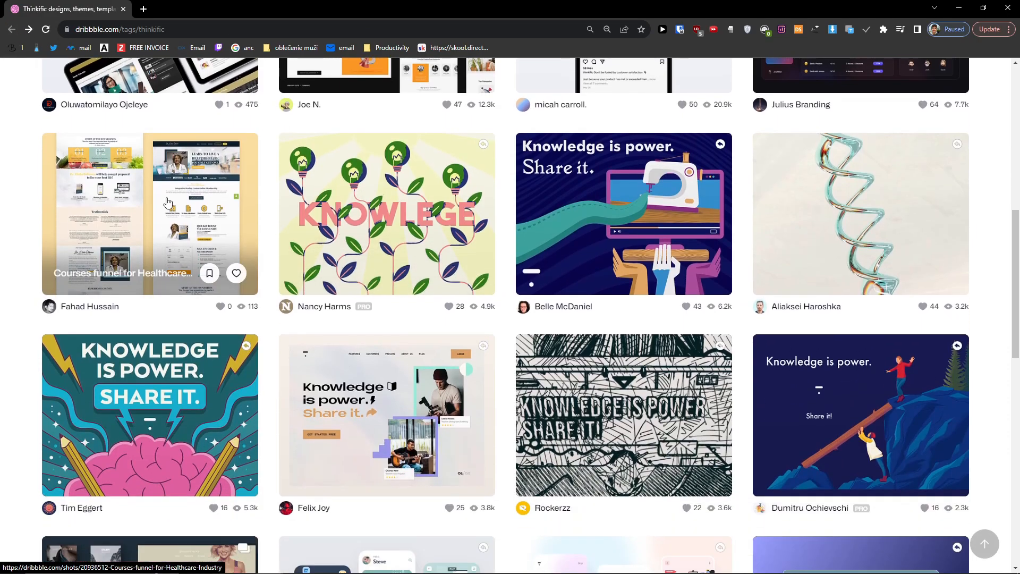
Examine the "Courses funnel for Healthcare Industry" design on Dribbble and return to the Thinkific site pages.
{"action": "left_click", "coordinate": [171, 317]}
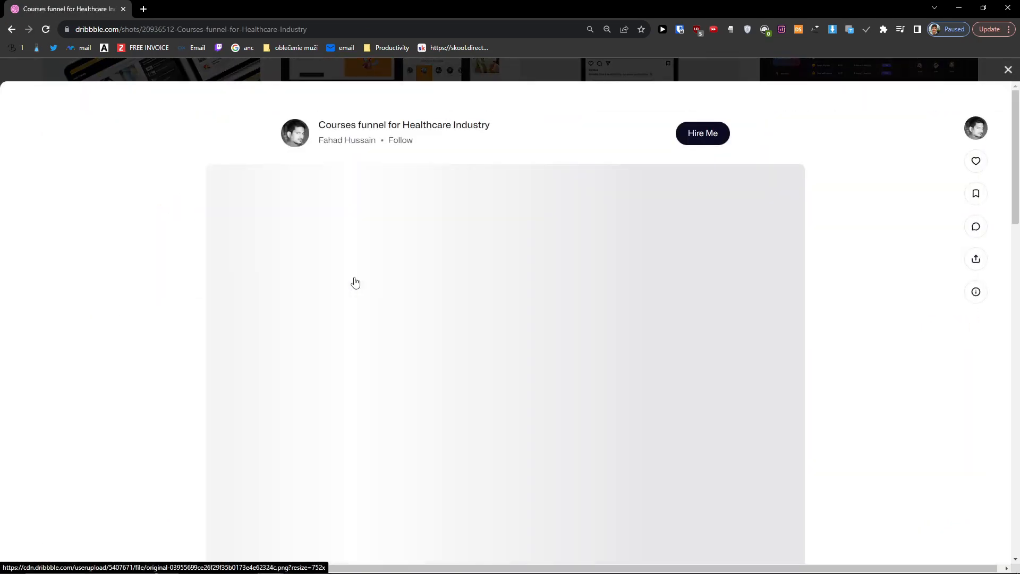
{"action": "scroll", "coordinate": [357, 276], "scroll_direction": "down", "scroll_amount": 5}
{"action": "scroll", "coordinate": [345, 307], "scroll_direction": "up", "scroll_amount": 6}
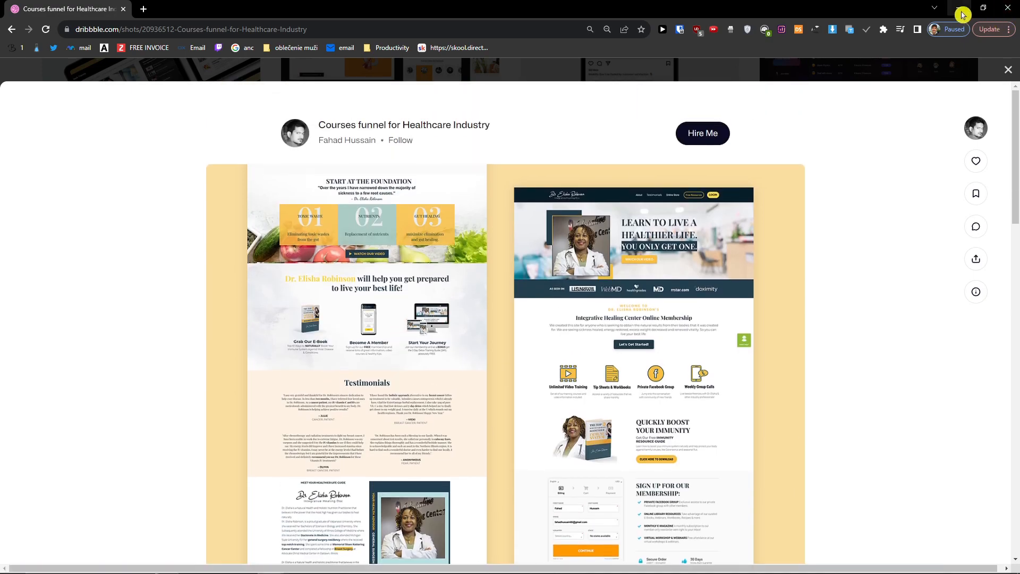
{"action": "left_click", "coordinate": [962, 11]}
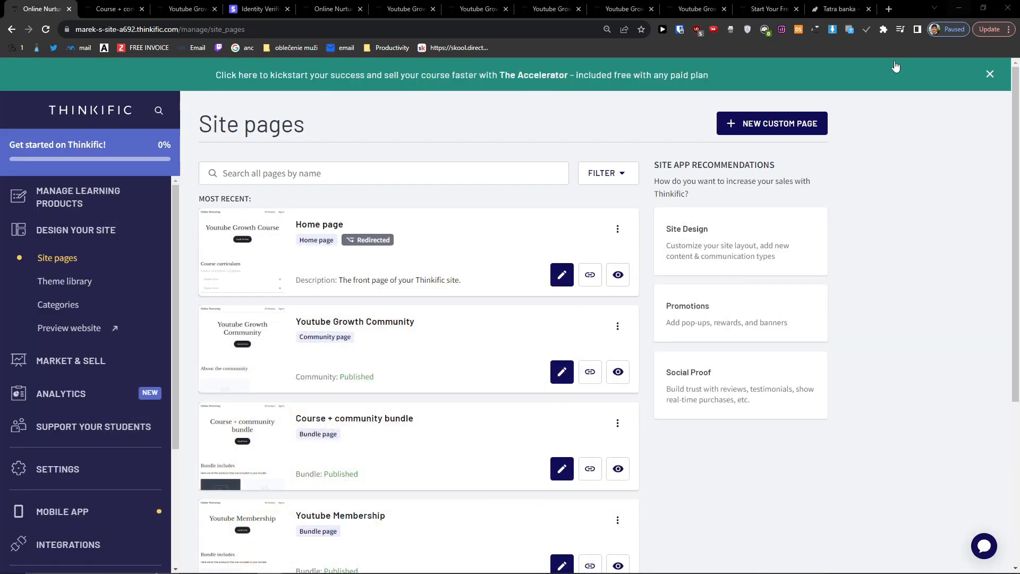
View the live "Course + community bundle" page and preview the site's Home page.
{"action": "left_click", "coordinate": [91, 5]}
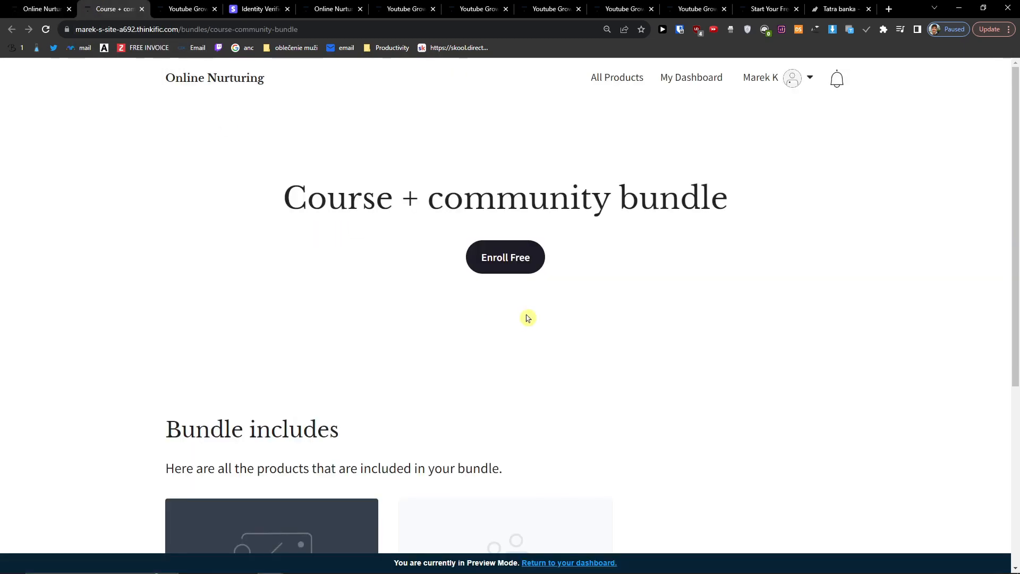
{"action": "left_click", "coordinate": [43, 9]}
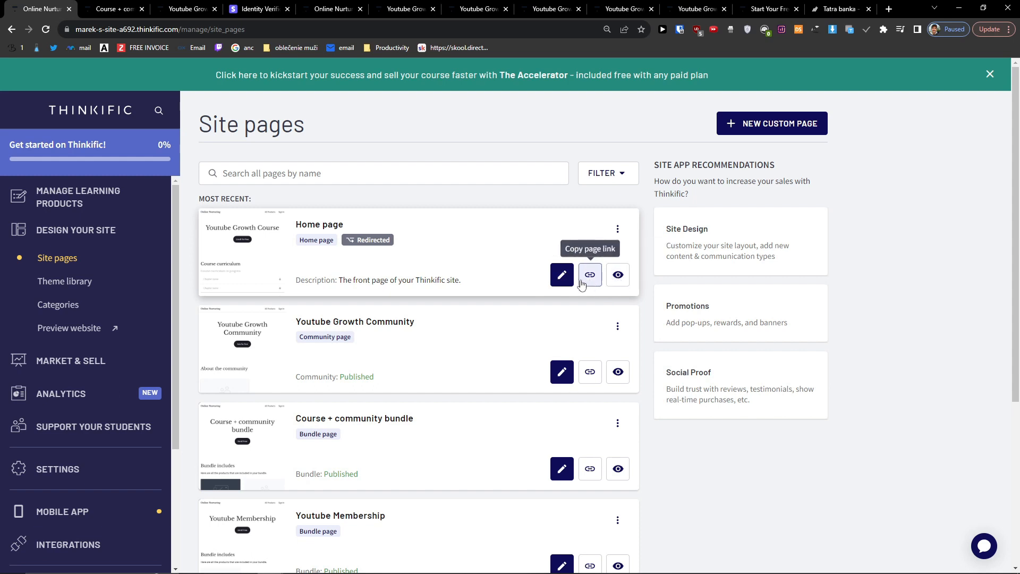
{"action": "left_click", "coordinate": [616, 276]}
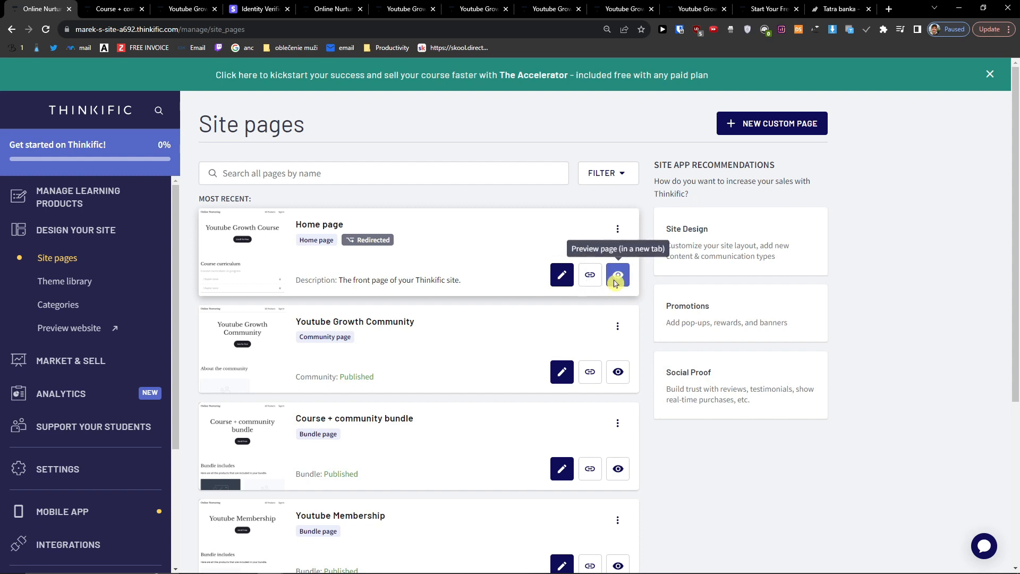
{"action": "scroll", "coordinate": [426, 352], "scroll_direction": "down", "scroll_amount": 6}
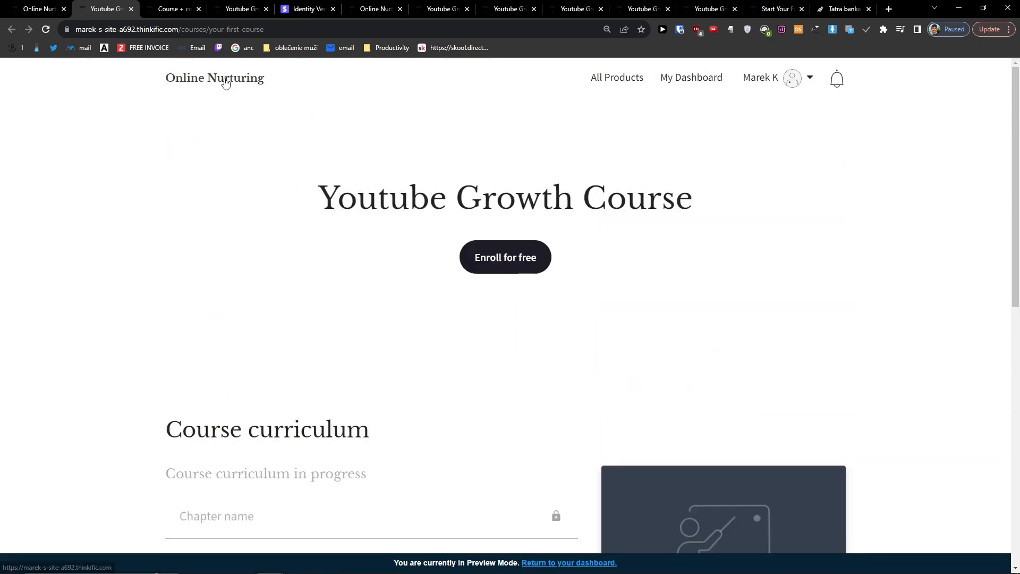
Open the Home page for editing in Site Builder and review its banner and products sections.
{"action": "left_click", "coordinate": [39, 7]}
{"action": "left_click", "coordinate": [554, 276]}
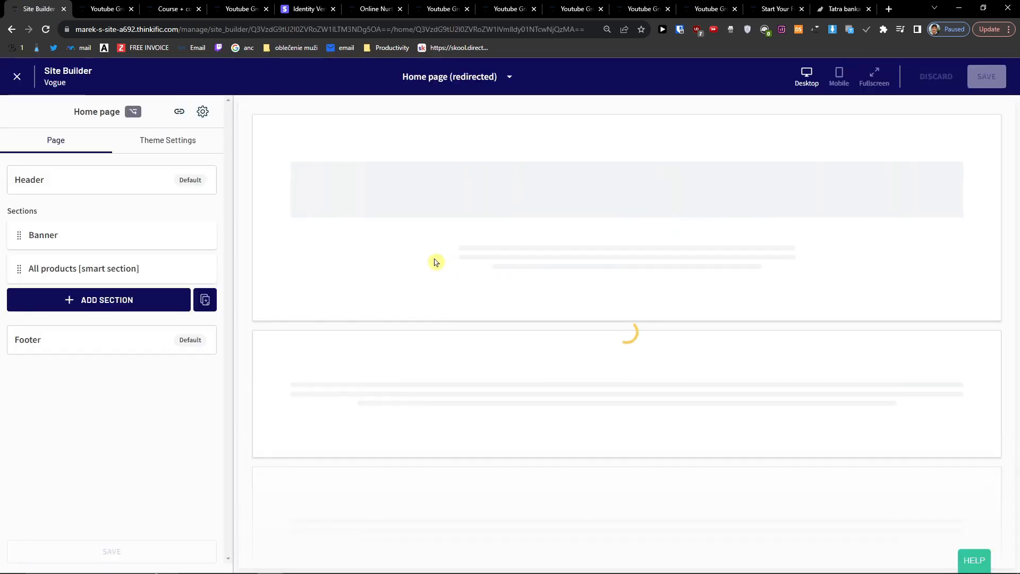
{"action": "scroll", "coordinate": [372, 281], "scroll_direction": "down", "scroll_amount": 3}
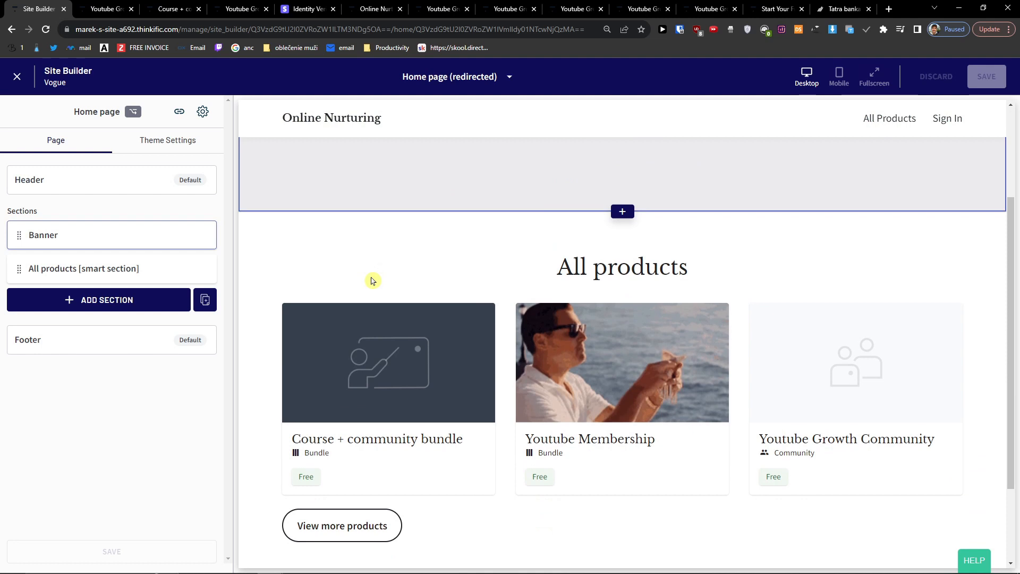
{"action": "scroll", "coordinate": [372, 279], "scroll_direction": "up", "scroll_amount": 3}
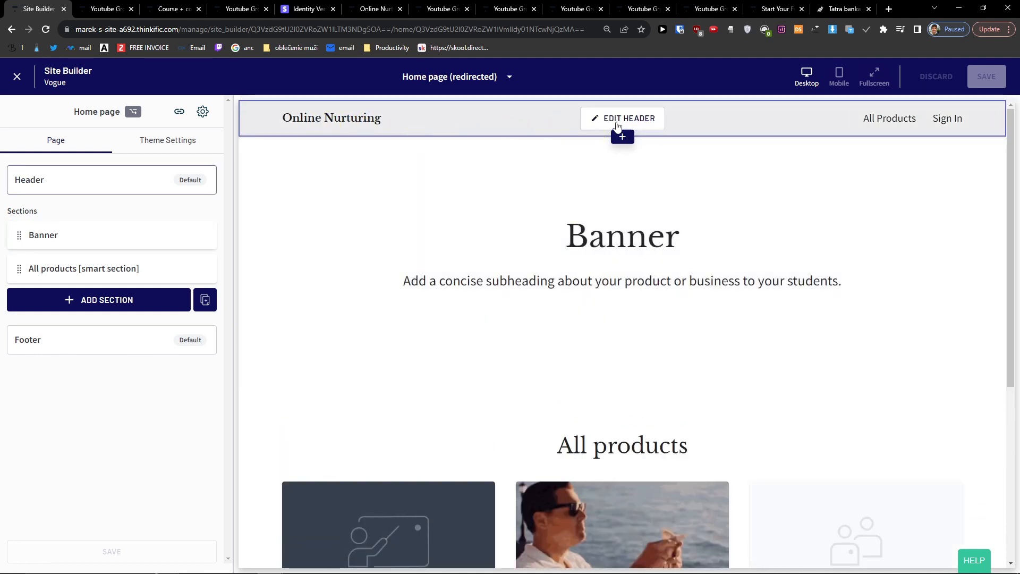
{"action": "left_click", "coordinate": [401, 192]}
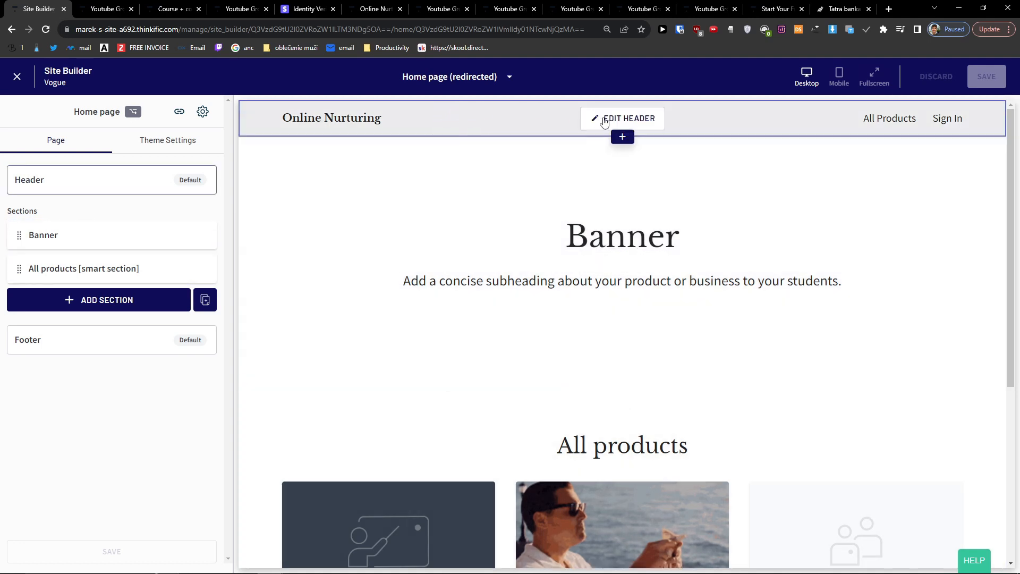
Check the logo settings of the Home page header and return to the page's section list.
{"action": "left_click", "coordinate": [604, 121]}
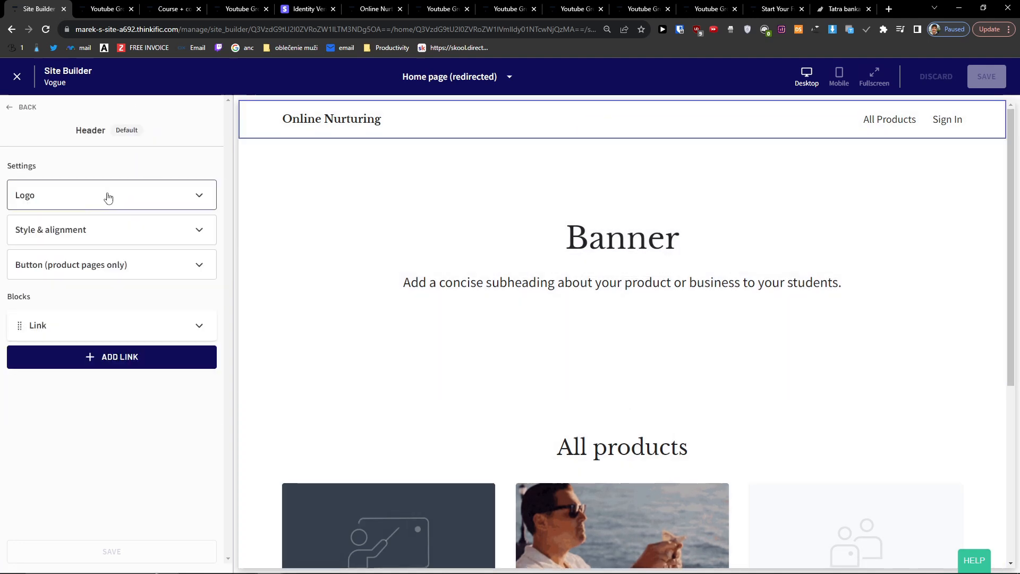
{"action": "left_click", "coordinate": [106, 197]}
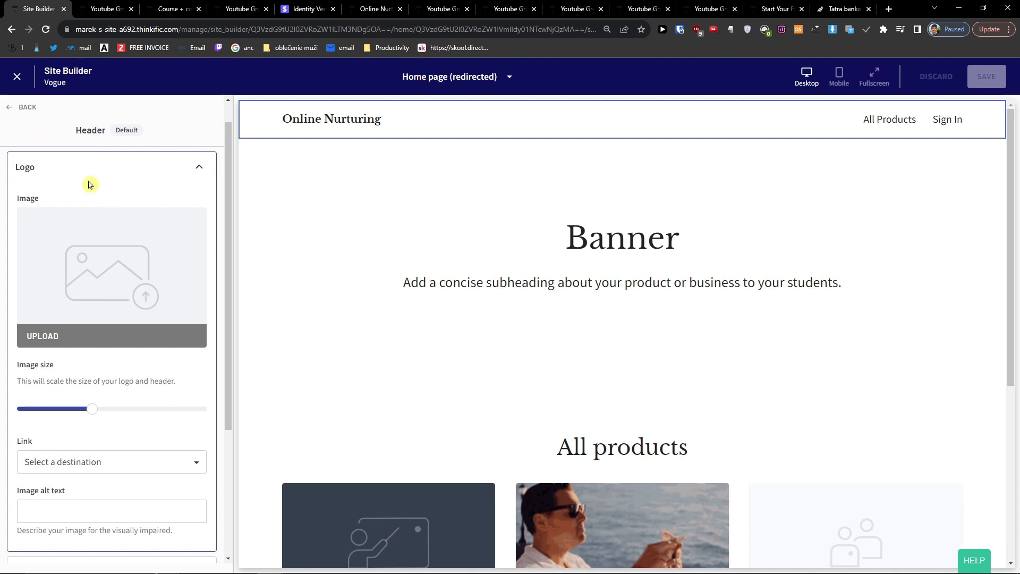
{"action": "left_click", "coordinate": [11, 113]}
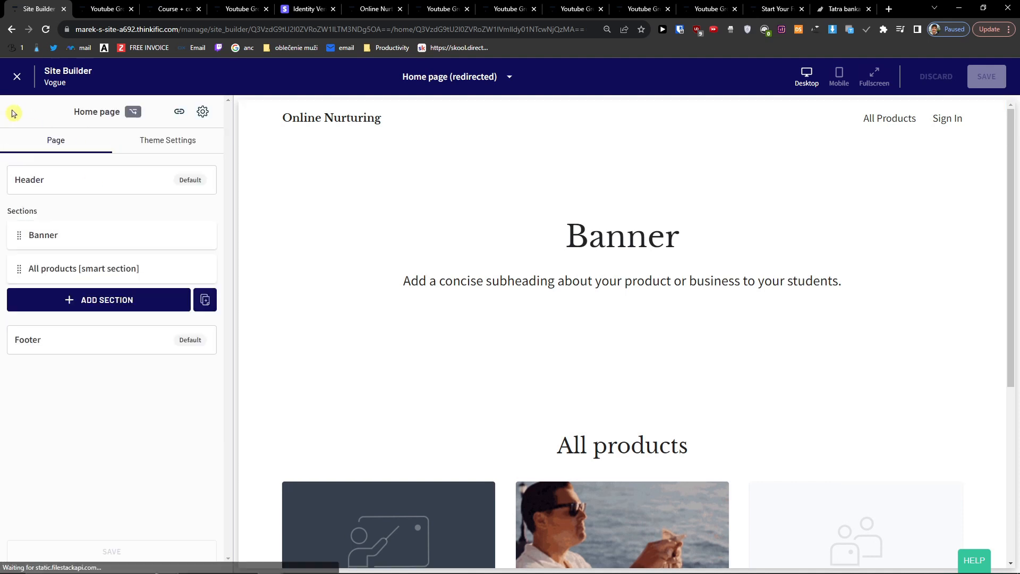
Examine the header's style and alignment settings and its link blocks, then return to the section list.
{"action": "left_click", "coordinate": [170, 183]}
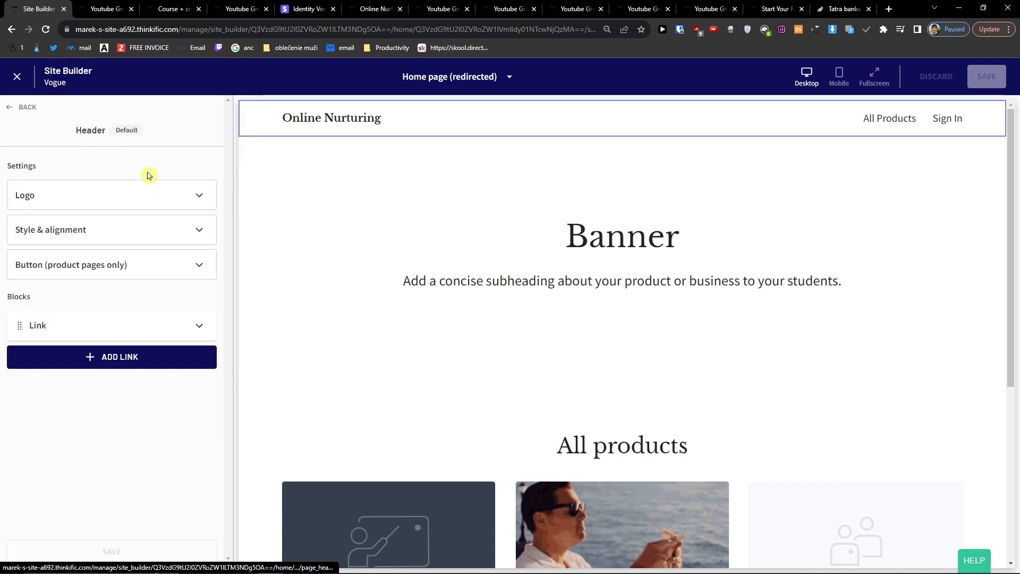
{"action": "left_click", "coordinate": [108, 234]}
{"action": "scroll", "coordinate": [90, 317], "scroll_direction": "down", "scroll_amount": 1}
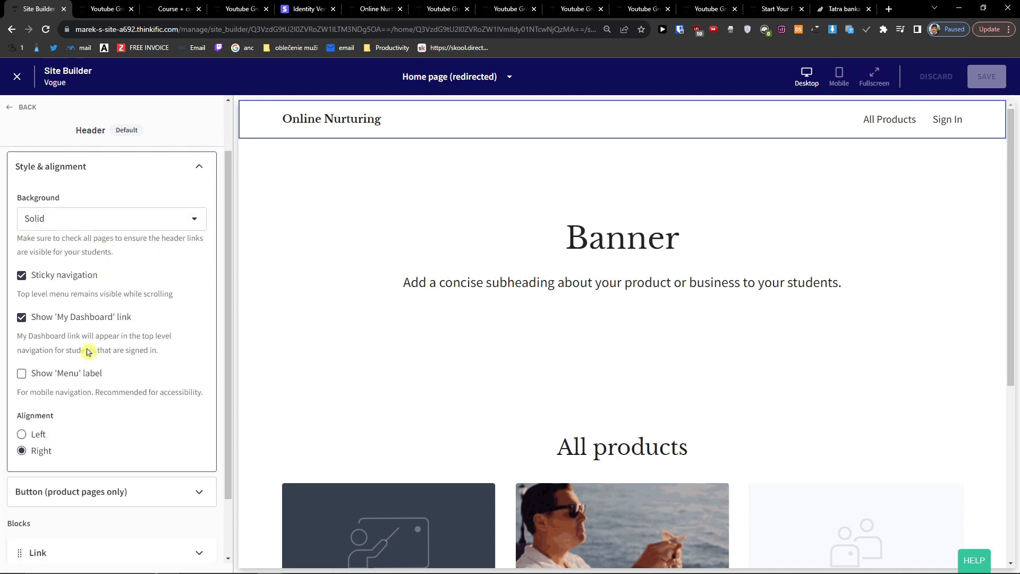
{"action": "scroll", "coordinate": [103, 342], "scroll_direction": "down", "scroll_amount": 1}
{"action": "scroll", "coordinate": [59, 157], "scroll_direction": "up", "scroll_amount": 3}
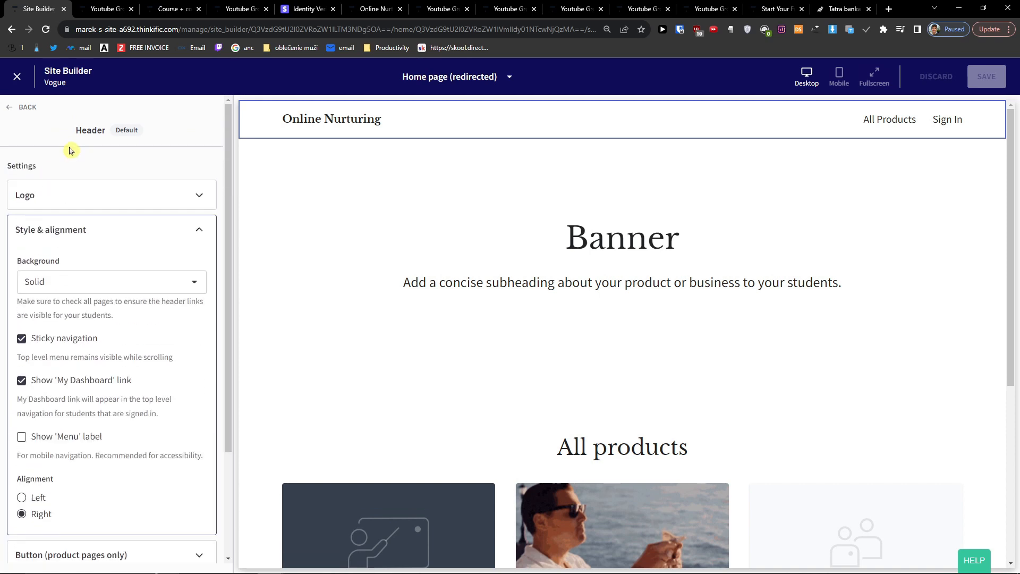
{"action": "left_click", "coordinate": [17, 107]}
{"action": "left_click", "coordinate": [112, 175]}
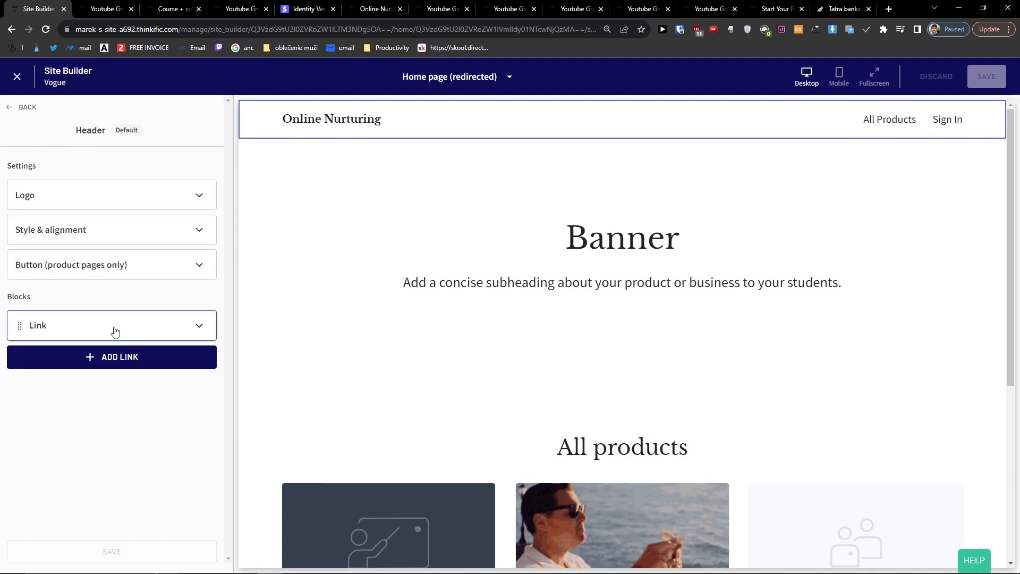
{"action": "left_click", "coordinate": [21, 107]}
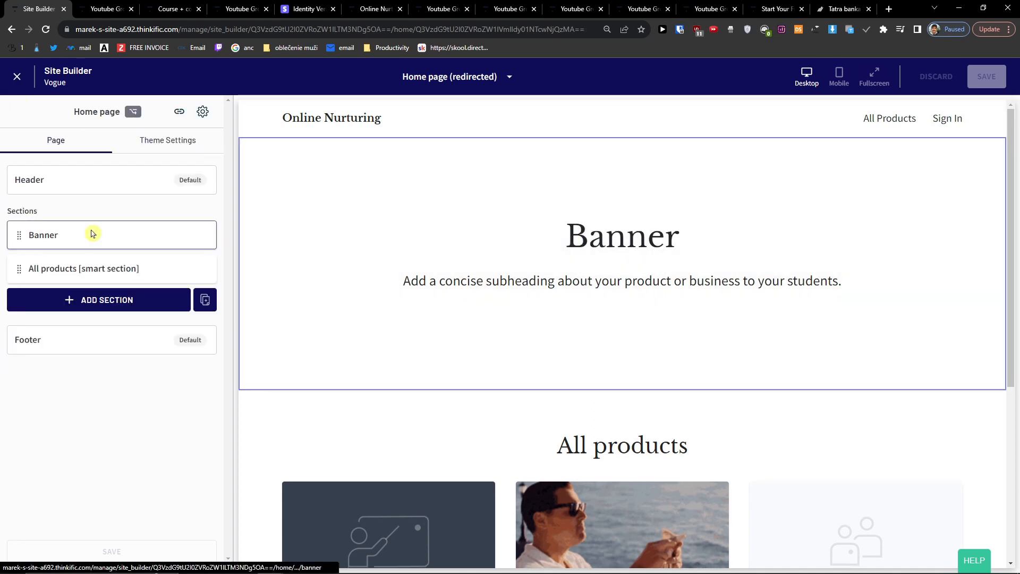
Set the banner section's heading to "Start Your Own Youtube Journey".
{"action": "left_click", "coordinate": [91, 234]}
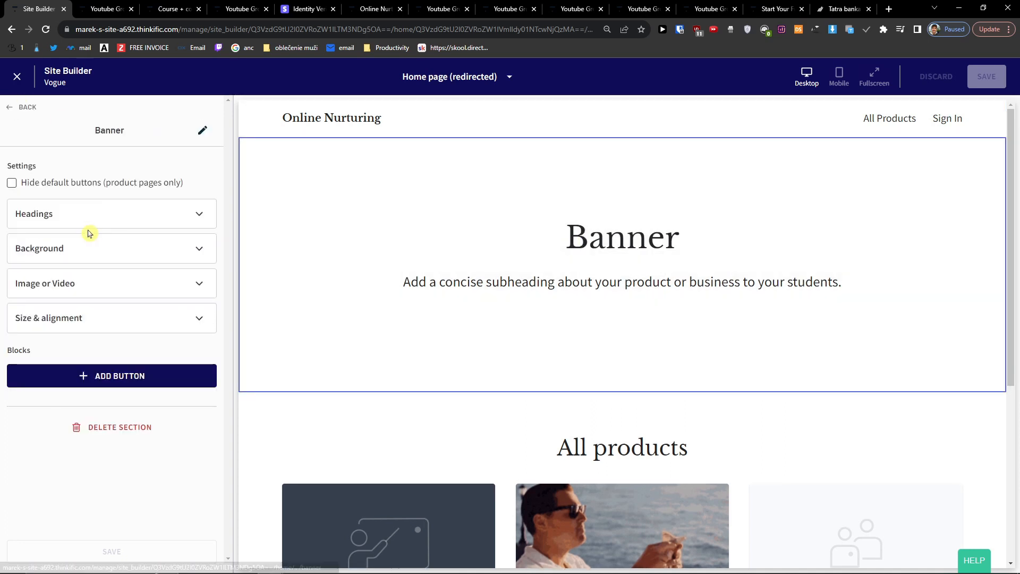
{"action": "left_click", "coordinate": [121, 222]}
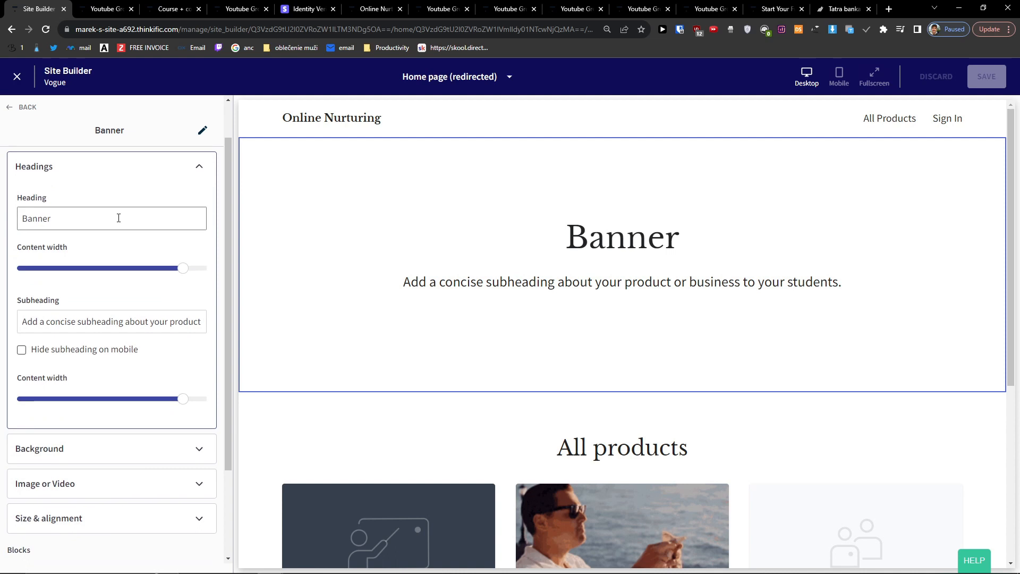
{"action": "left_click", "coordinate": [66, 209]}
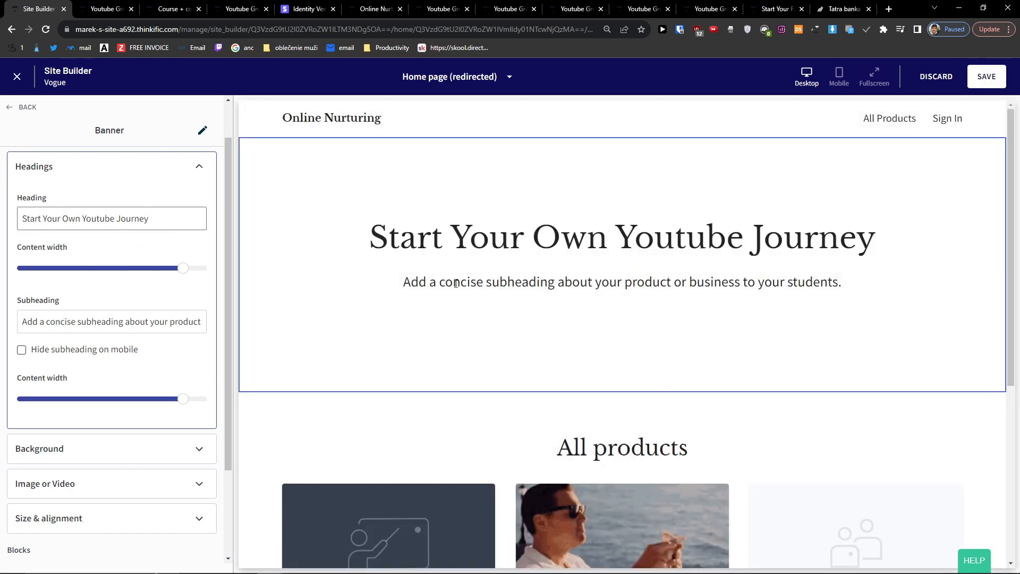
Review the banner's background settings, including its image, overlay and text color options.
{"action": "scroll", "coordinate": [128, 372], "scroll_direction": "down", "scroll_amount": 2}
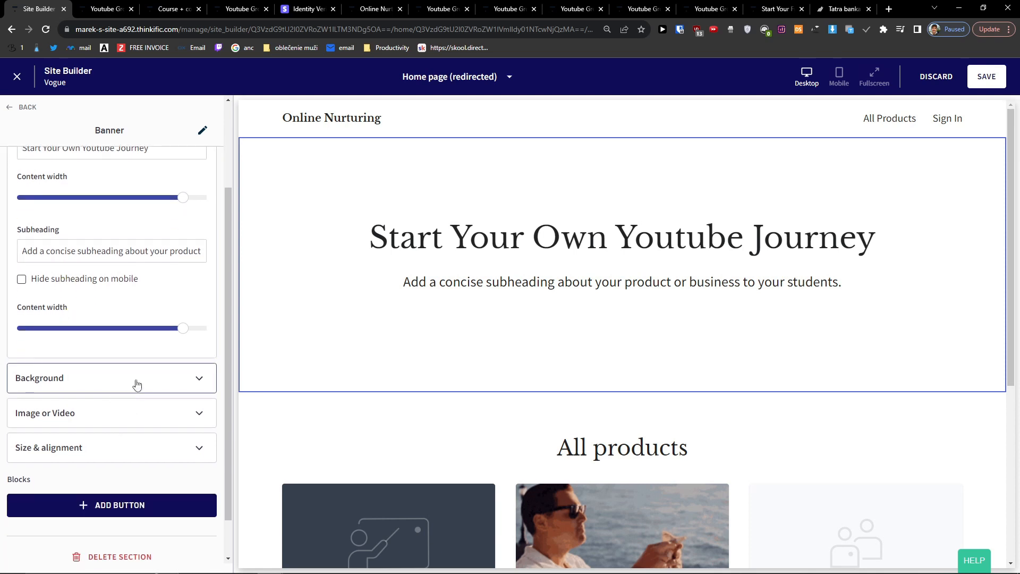
{"action": "left_click", "coordinate": [137, 381]}
{"action": "scroll", "coordinate": [98, 371], "scroll_direction": "down", "scroll_amount": 1}
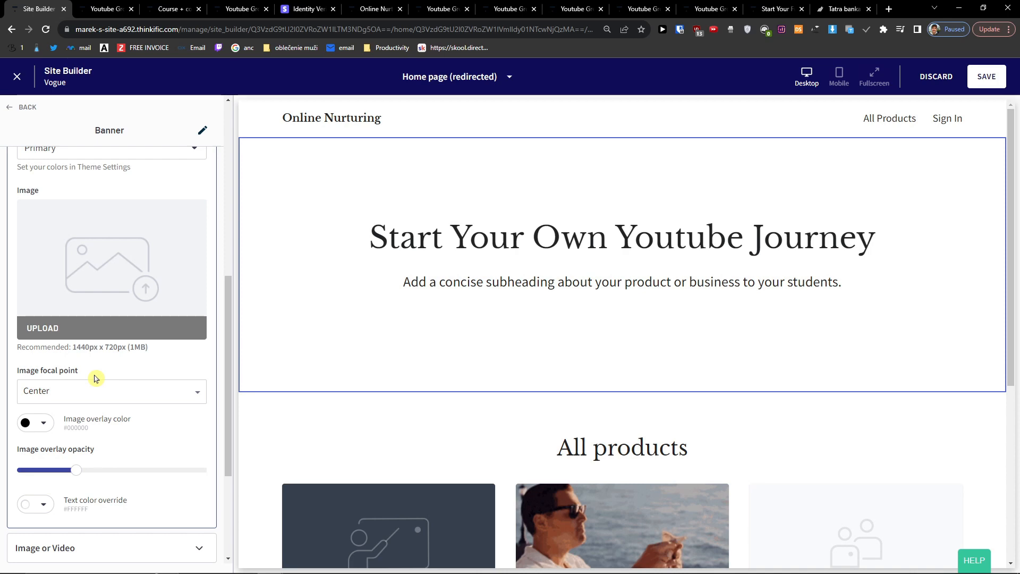
{"action": "scroll", "coordinate": [96, 377], "scroll_direction": "down", "scroll_amount": 2}
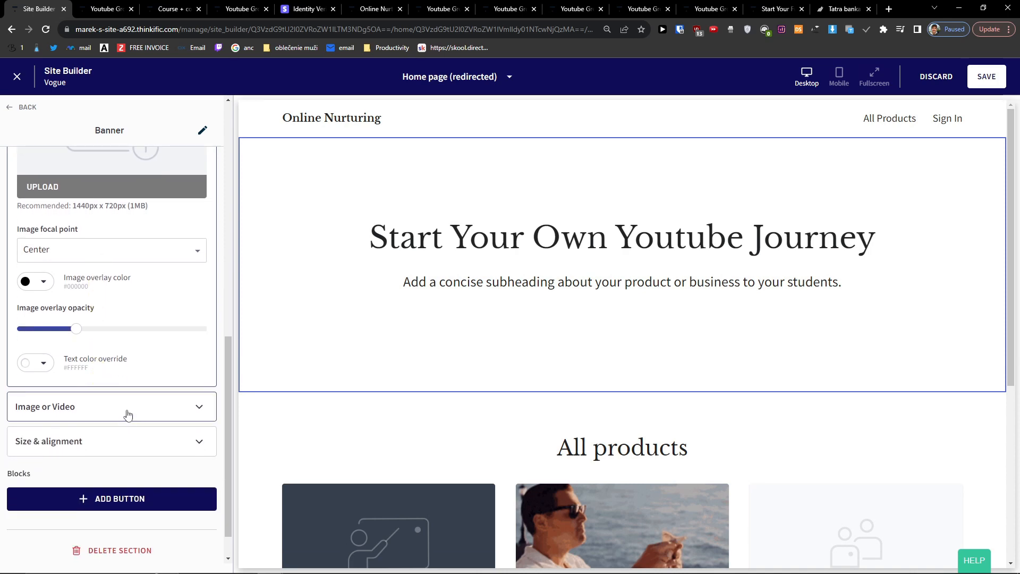
{"action": "scroll", "coordinate": [137, 467], "scroll_direction": "down", "scroll_amount": 1}
Add a "Call to action" button to the banner, check its link destination field, and return to the section list.
{"action": "left_click", "coordinate": [132, 458]}
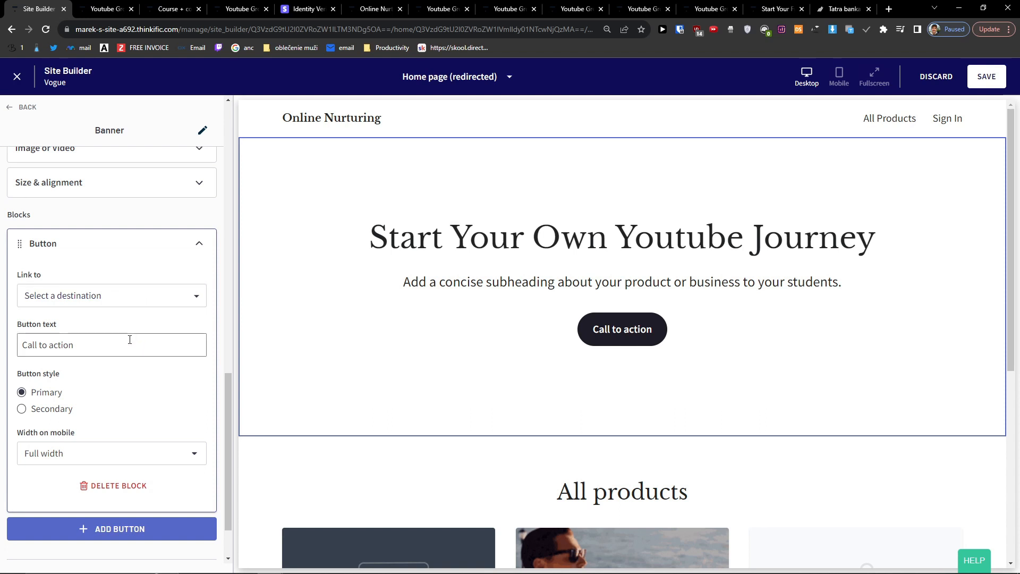
{"action": "left_click", "coordinate": [95, 300]}
{"action": "left_click", "coordinate": [92, 301]}
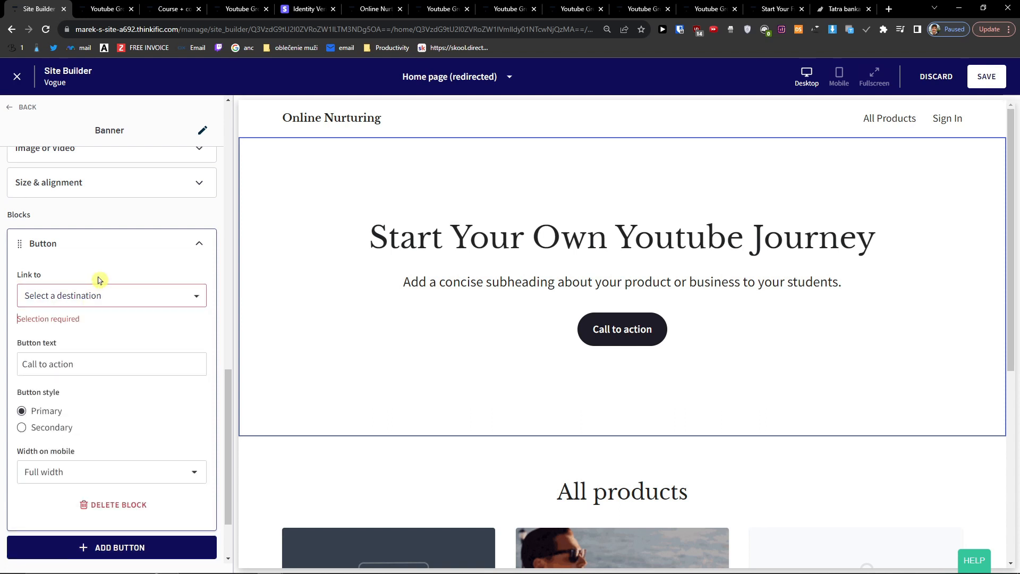
{"action": "left_click", "coordinate": [124, 356]}
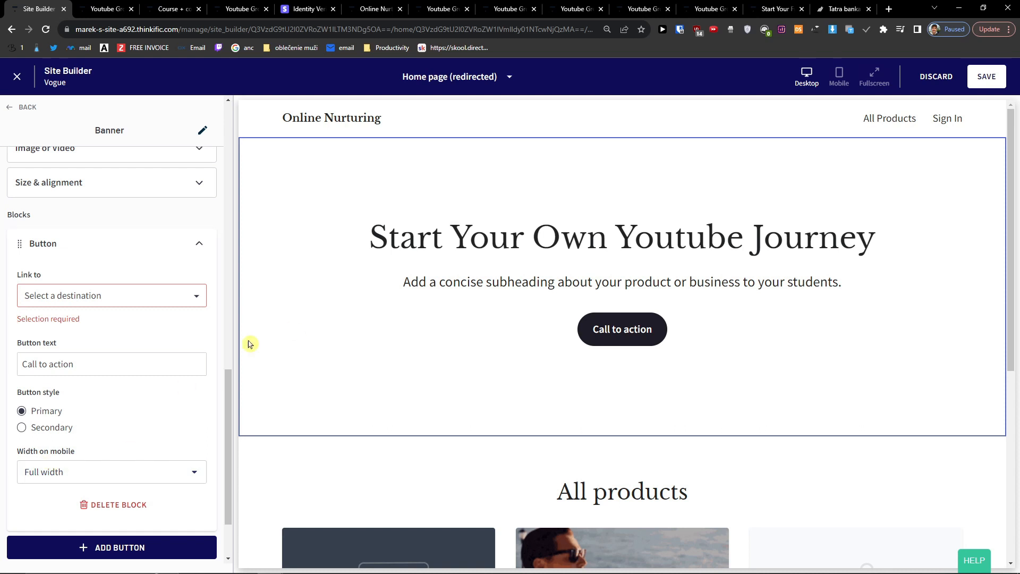
{"action": "scroll", "coordinate": [180, 366], "scroll_direction": "down", "scroll_amount": 2}
{"action": "scroll", "coordinate": [166, 449], "scroll_direction": "up", "scroll_amount": 1}
{"action": "scroll", "coordinate": [166, 454], "scroll_direction": "up", "scroll_amount": 10}
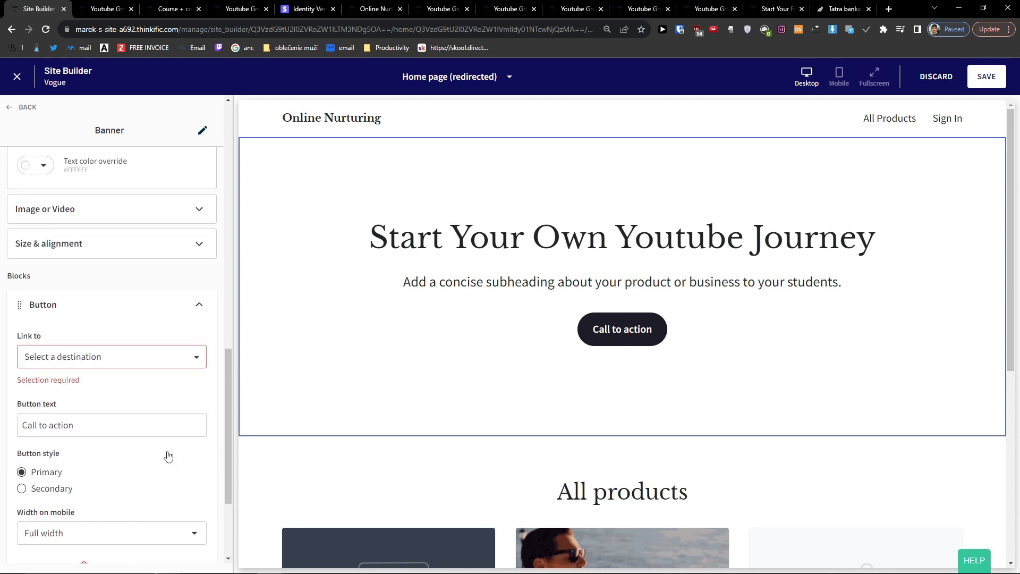
{"action": "scroll", "coordinate": [523, 273], "scroll_direction": "down", "scroll_amount": 2}
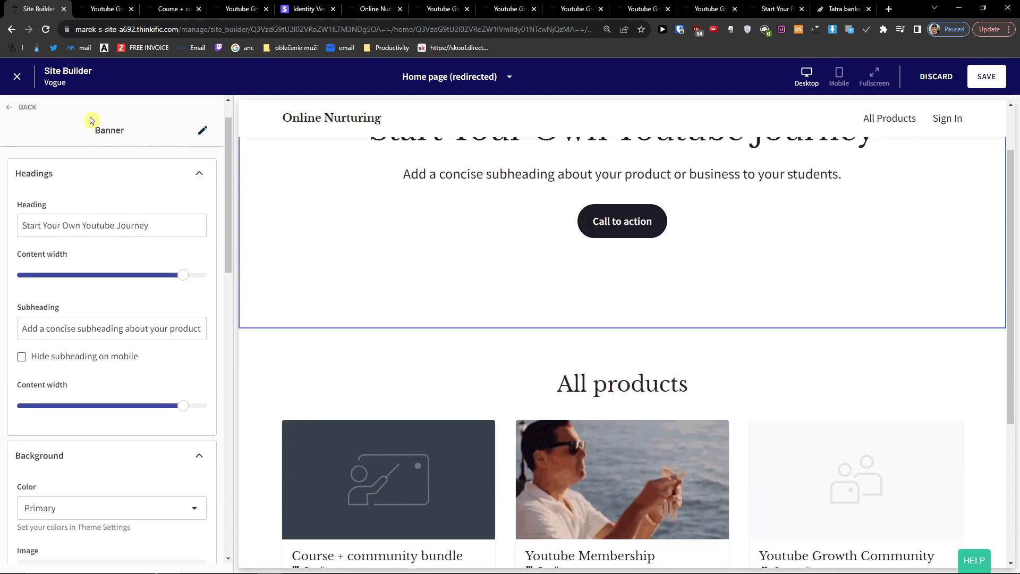
{"action": "left_click", "coordinate": [23, 107]}
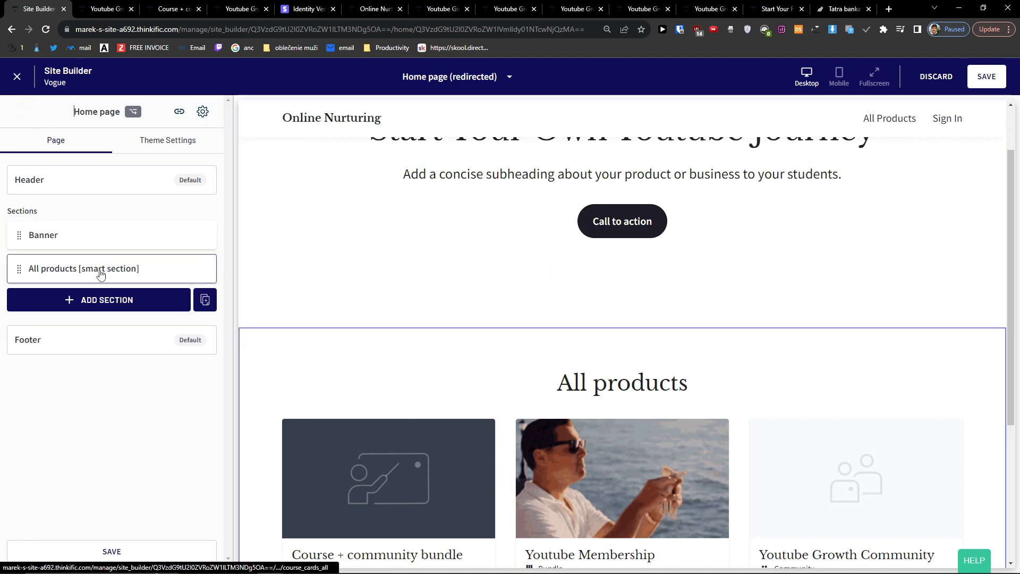
{"action": "mouse_move", "coordinate": [19, 268]}
{"action": "left_mouse_down"}
{"action": "mouse_move", "coordinate": [27, 237]}
{"action": "mouse_move", "coordinate": [23, 267]}
{"action": "left_mouse_up"}
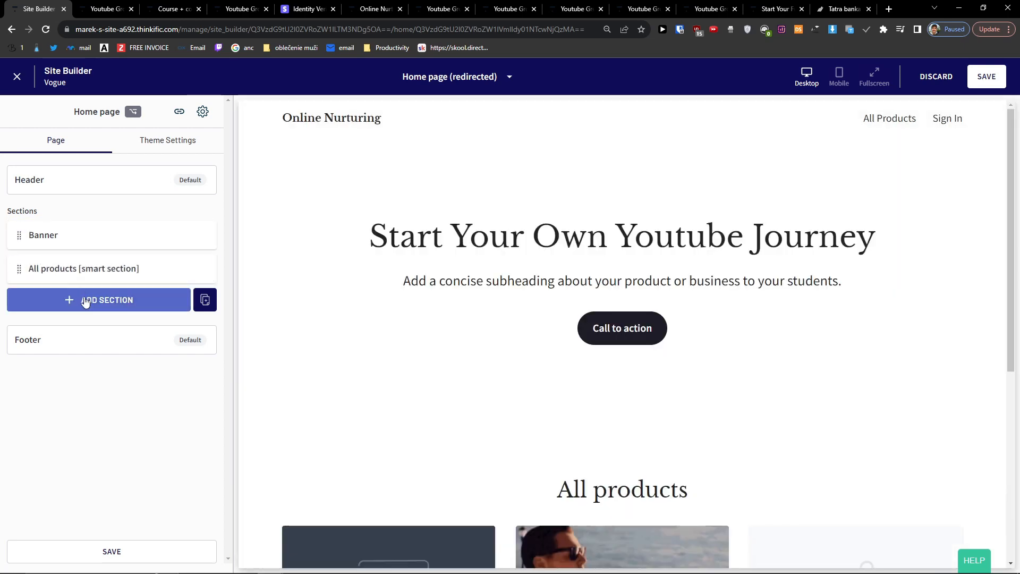
Add a Bonus material section to the Home page below the All products section.
{"action": "left_click", "coordinate": [85, 301]}
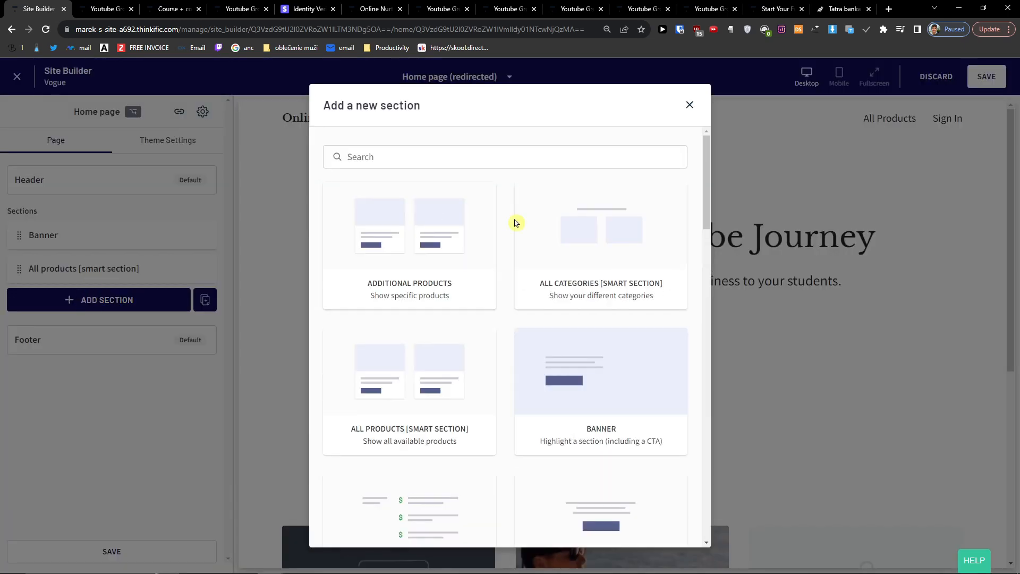
{"action": "scroll", "coordinate": [515, 223], "scroll_direction": "down", "scroll_amount": 4}
{"action": "scroll", "coordinate": [514, 223], "scroll_direction": "up", "scroll_amount": 4}
{"action": "scroll", "coordinate": [511, 223], "scroll_direction": "down", "scroll_amount": 3}
{"action": "scroll", "coordinate": [512, 223], "scroll_direction": "up", "scroll_amount": 3}
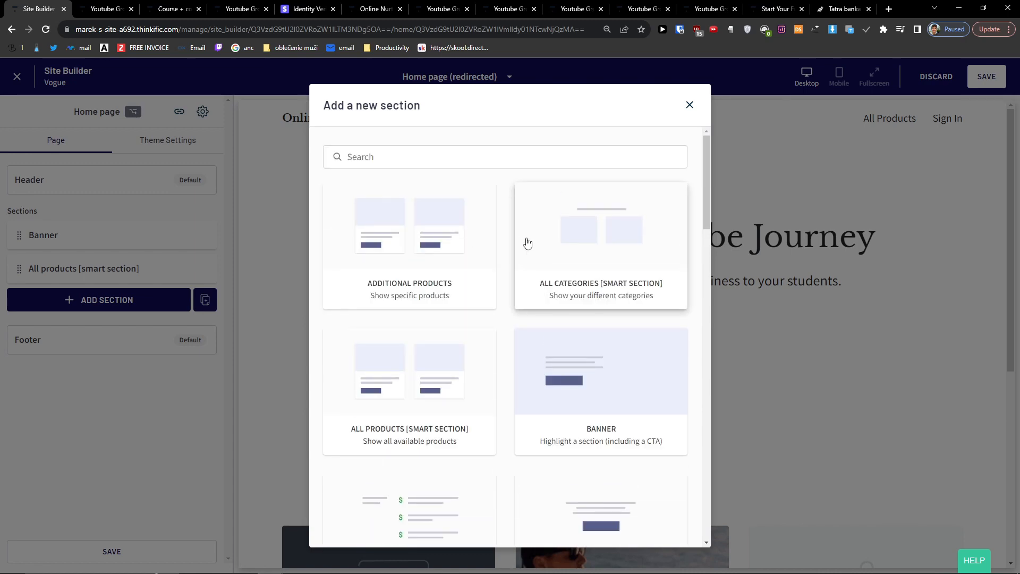
{"action": "scroll", "coordinate": [508, 245], "scroll_direction": "down", "scroll_amount": 2}
{"action": "scroll", "coordinate": [507, 246], "scroll_direction": "down", "scroll_amount": 4}
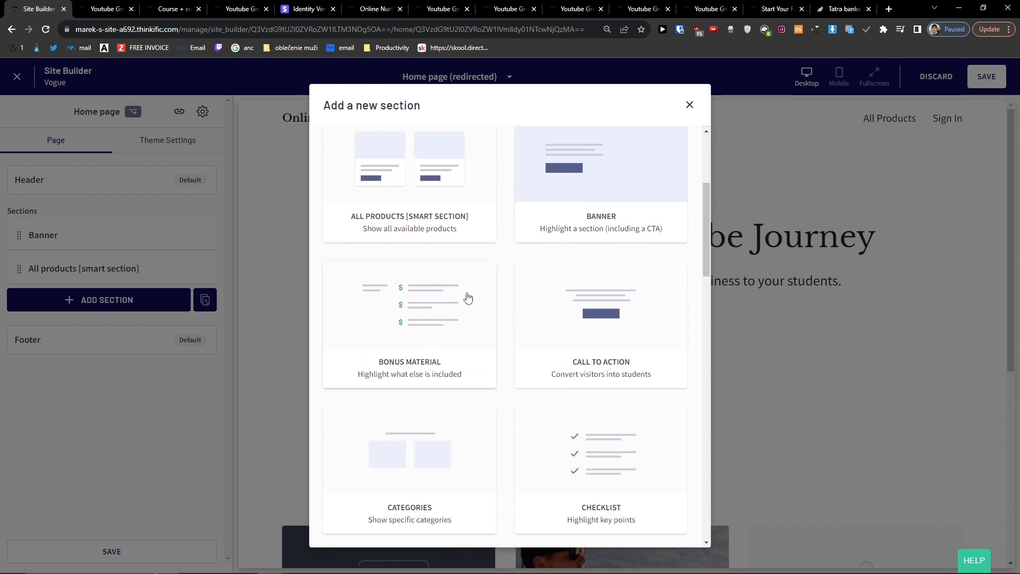
{"action": "left_click", "coordinate": [463, 317]}
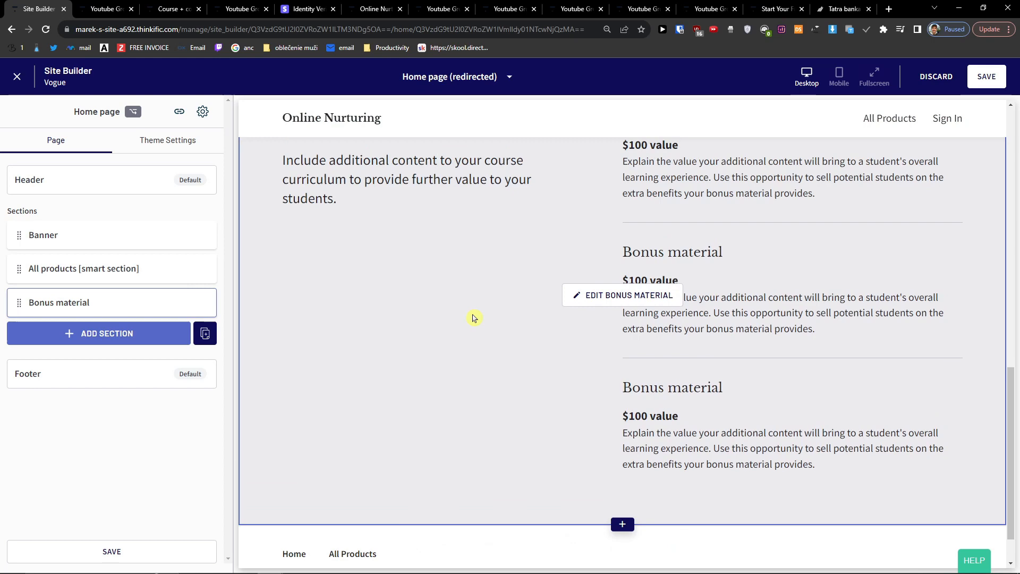
Add a Social proof: logos section directly below the Bonus material section.
{"action": "scroll", "coordinate": [497, 383], "scroll_direction": "down", "scroll_amount": 3}
{"action": "left_click", "coordinate": [623, 483]}
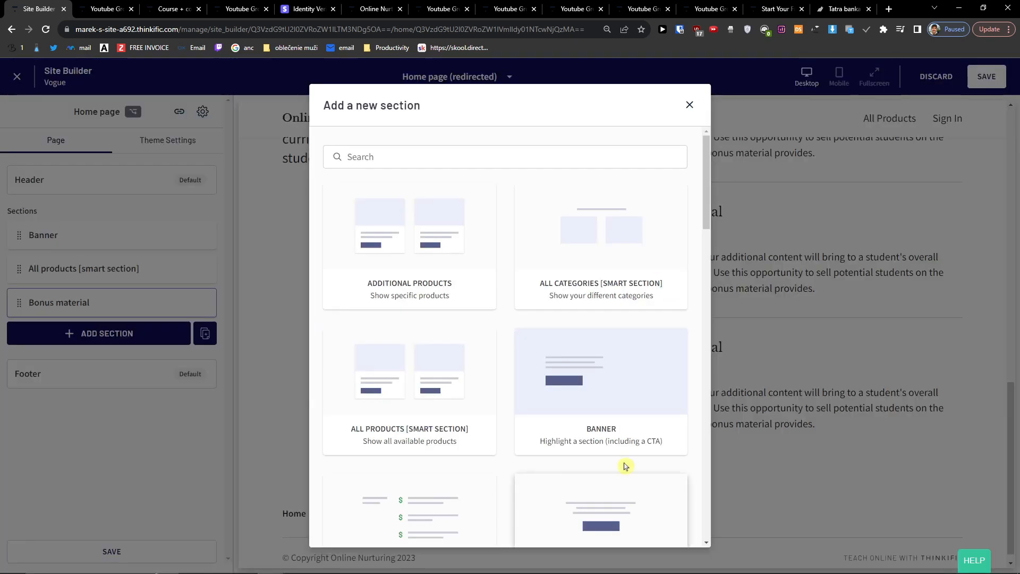
{"action": "scroll", "coordinate": [515, 412], "scroll_direction": "down", "scroll_amount": 6}
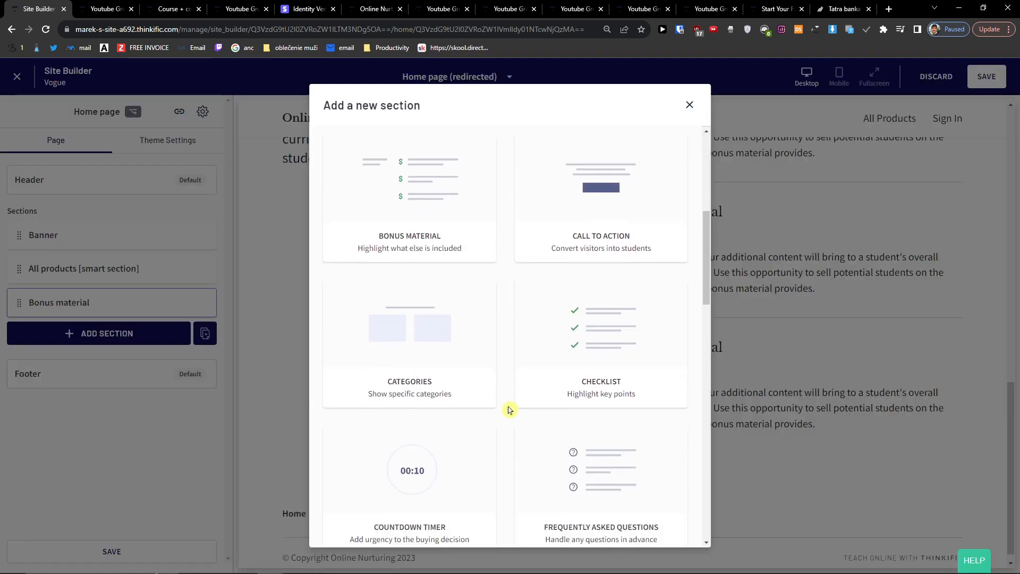
{"action": "scroll", "coordinate": [508, 410], "scroll_direction": "down", "scroll_amount": 5}
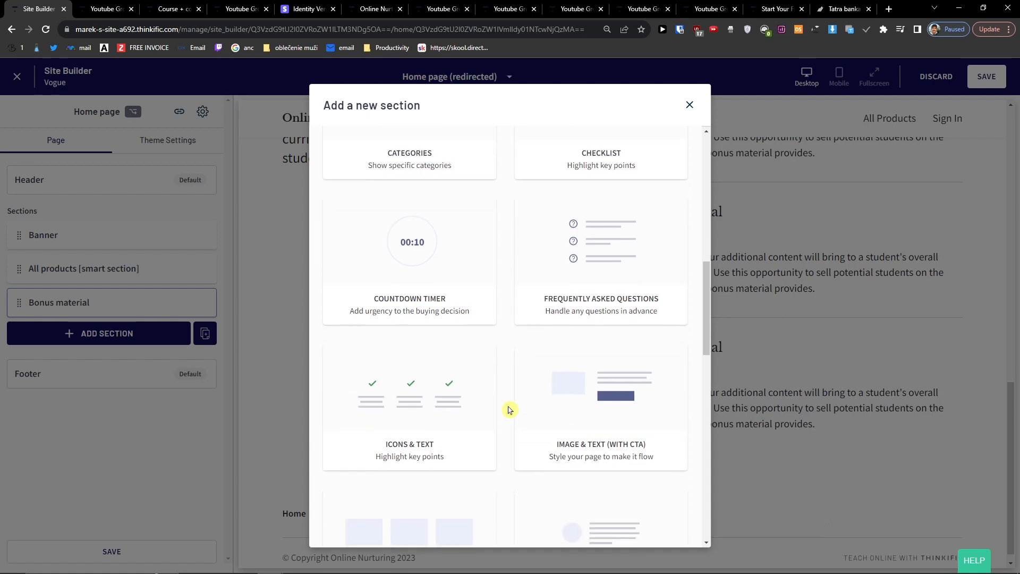
{"action": "scroll", "coordinate": [509, 409], "scroll_direction": "down", "scroll_amount": 4}
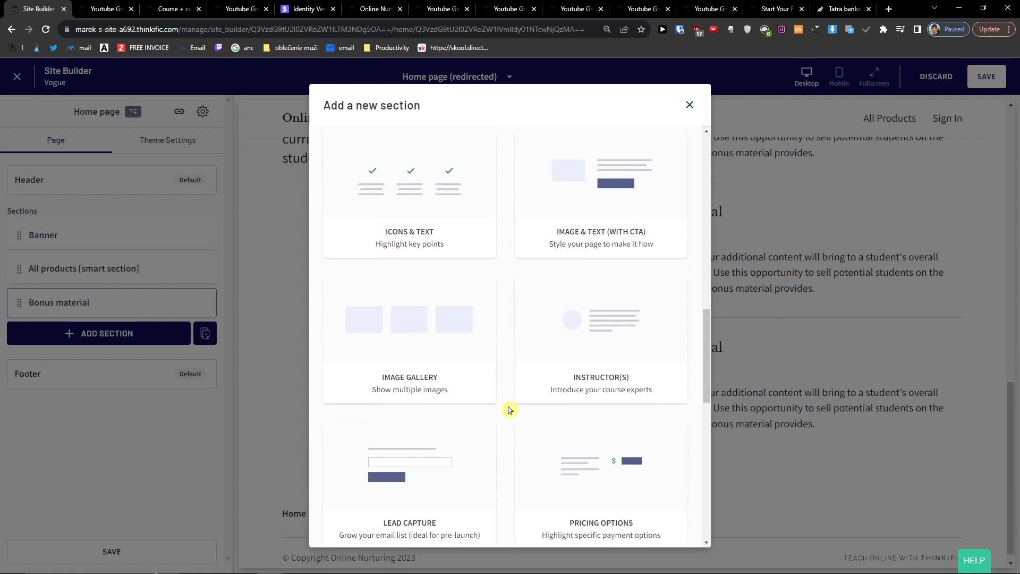
{"action": "scroll", "coordinate": [509, 409], "scroll_direction": "down", "scroll_amount": 1}
{"action": "scroll", "coordinate": [509, 409], "scroll_direction": "down", "scroll_amount": 1}
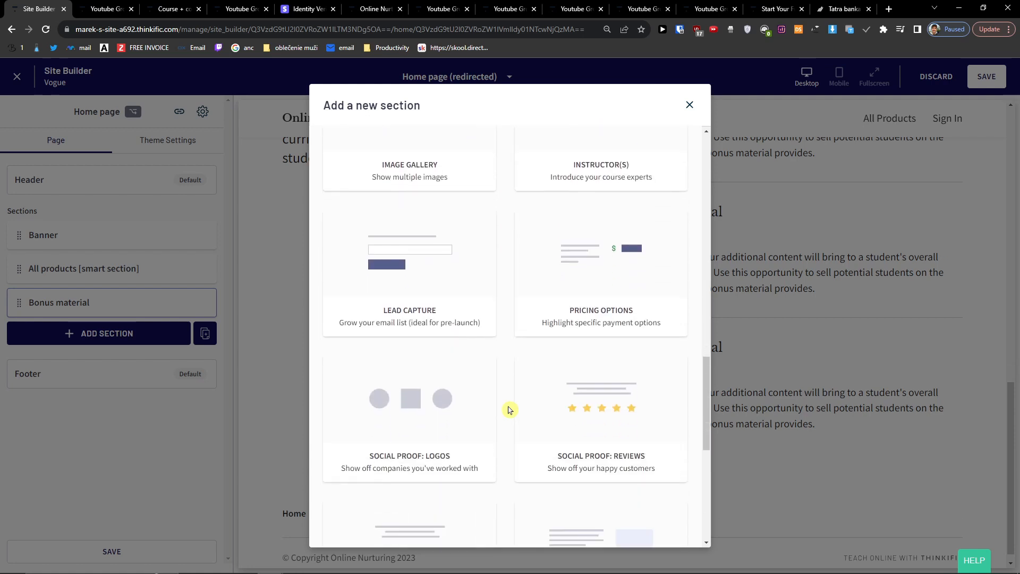
{"action": "scroll", "coordinate": [509, 409], "scroll_direction": "down", "scroll_amount": 2}
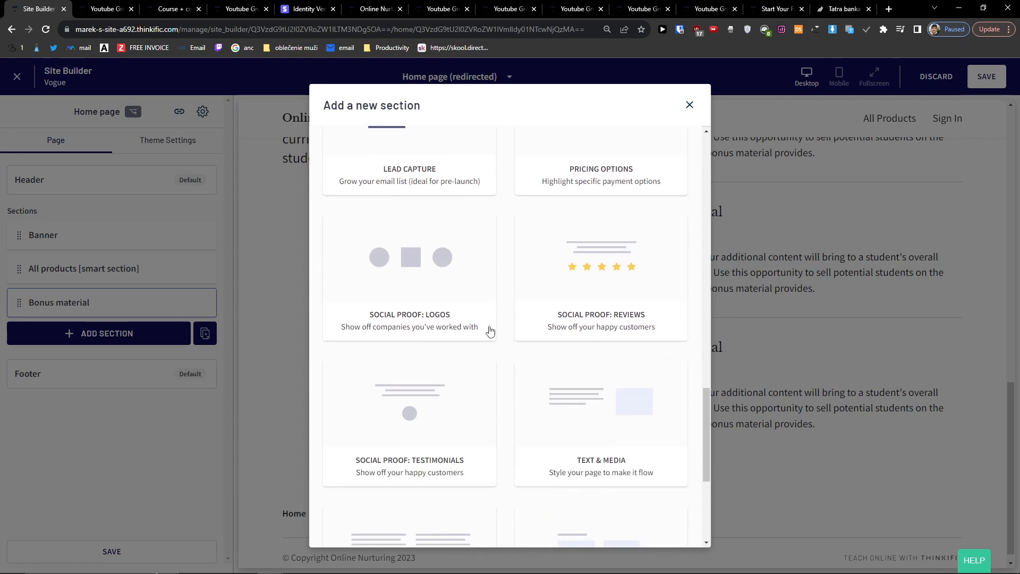
{"action": "left_click", "coordinate": [455, 278]}
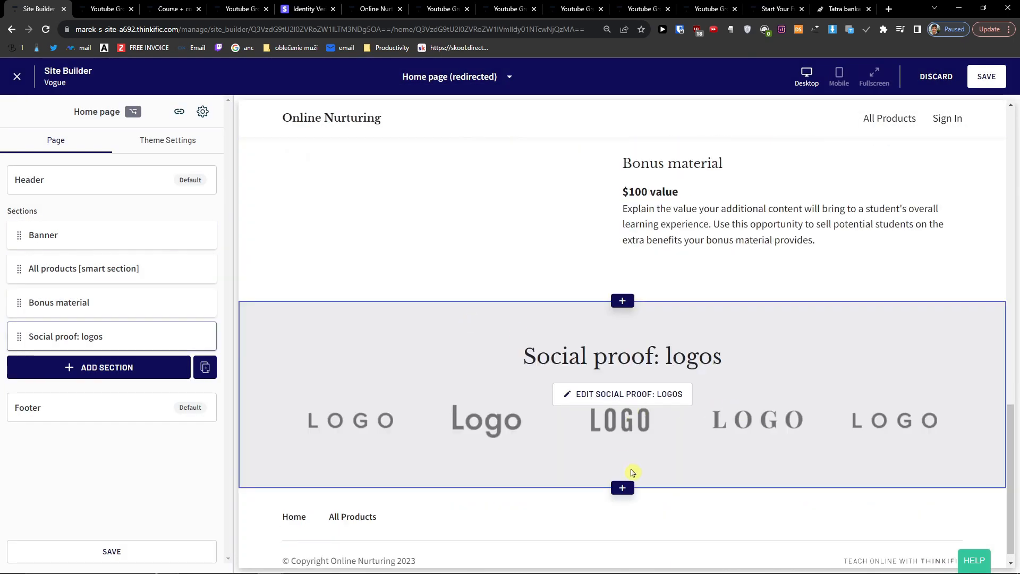
Add an Image & text (with CTA) section below the Social proof: logos section.
{"action": "left_click", "coordinate": [621, 487]}
{"action": "scroll", "coordinate": [521, 410], "scroll_direction": "down", "scroll_amount": 6}
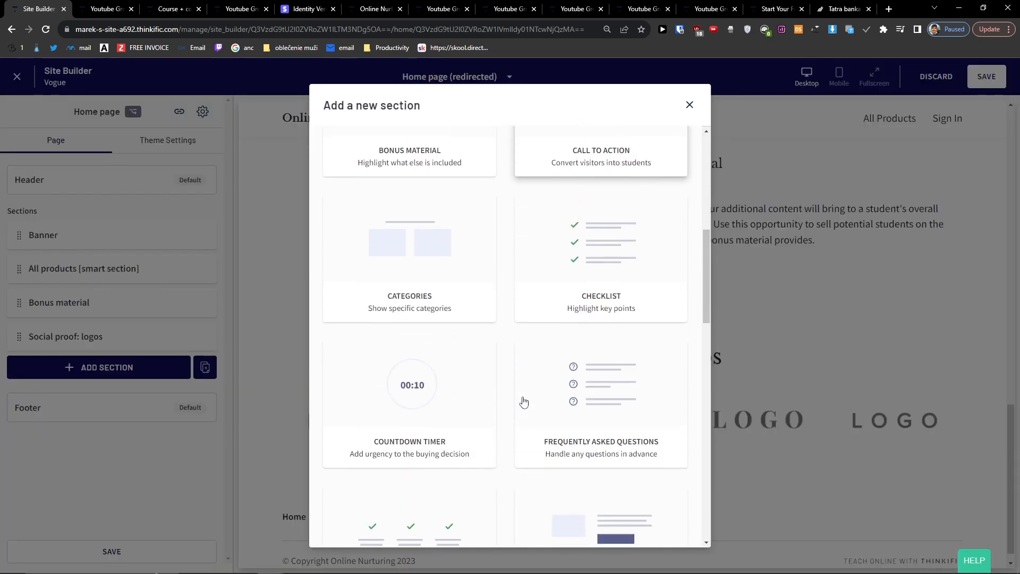
{"action": "scroll", "coordinate": [524, 402], "scroll_direction": "down", "scroll_amount": 6}
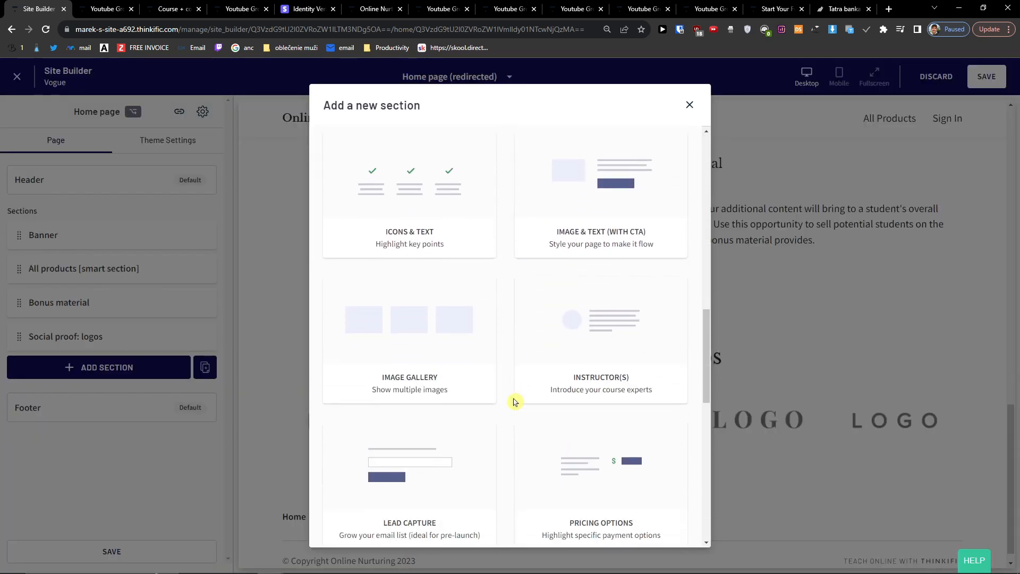
{"action": "left_click", "coordinate": [583, 234]}
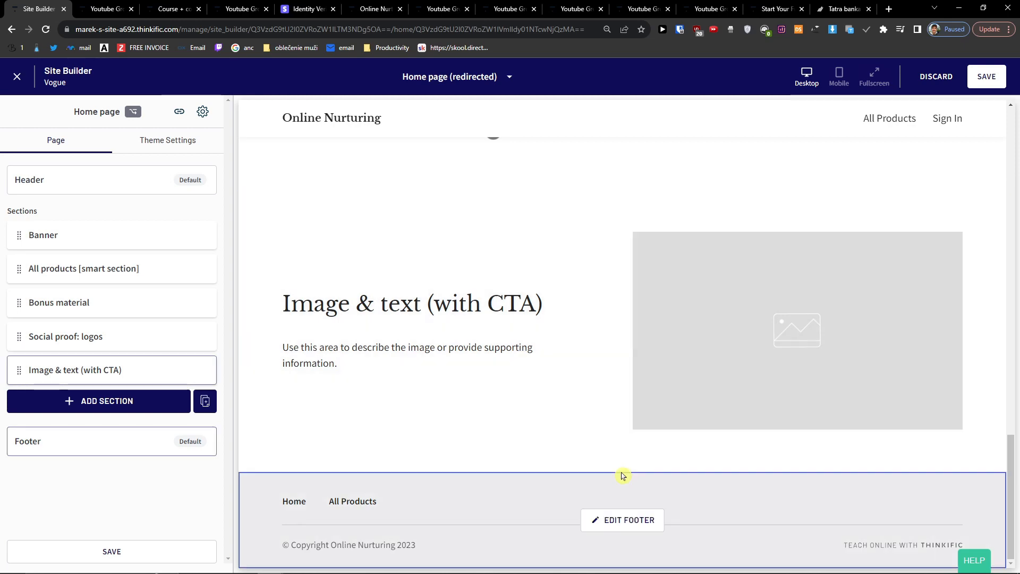
Add a Social proof: testimonials section between the Image & text section and the footer.
{"action": "left_click", "coordinate": [623, 475]}
{"action": "scroll", "coordinate": [512, 417], "scroll_direction": "down", "scroll_amount": 6}
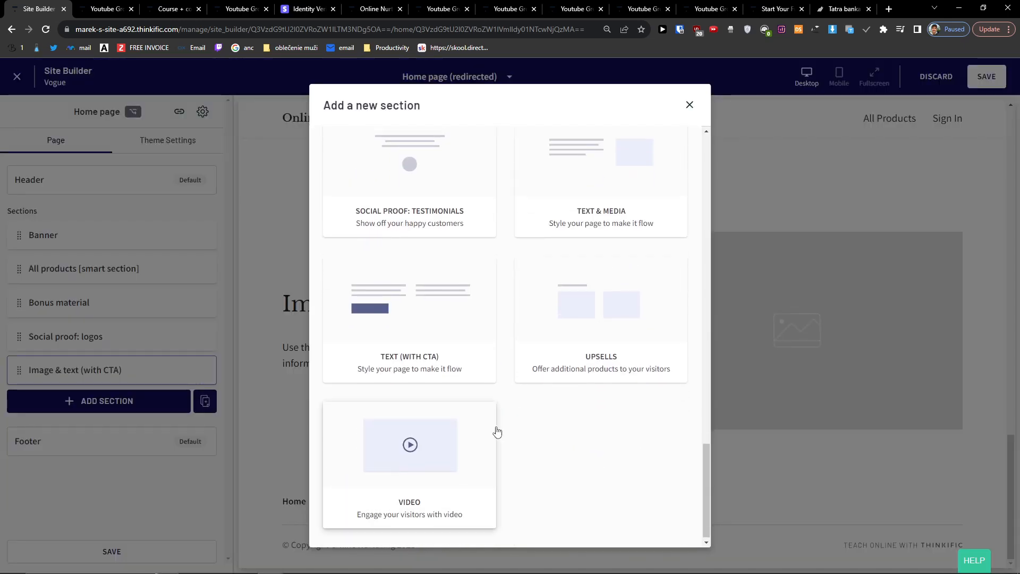
{"action": "scroll", "coordinate": [494, 428], "scroll_direction": "up", "scroll_amount": 3}
{"action": "left_click", "coordinate": [466, 349]}
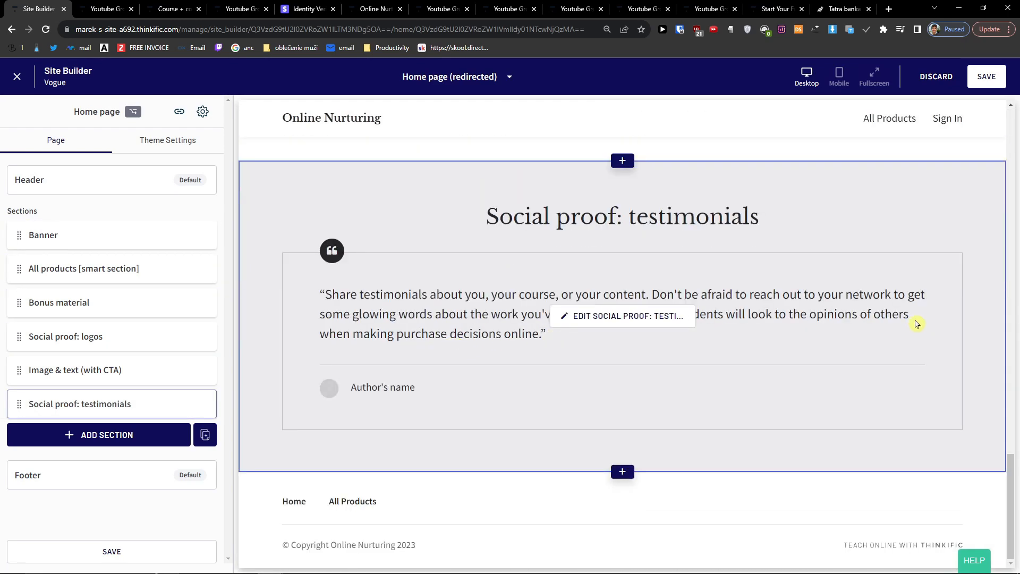
Add two blank testimonial blocks to the Social proof: testimonials section, save the page, and return to the section list.
{"action": "left_click", "coordinate": [586, 322]}
{"action": "left_click_drag", "start_coordinate": [538, 333], "coordinate": [382, 299]}
{"action": "left_click", "coordinate": [382, 299]}
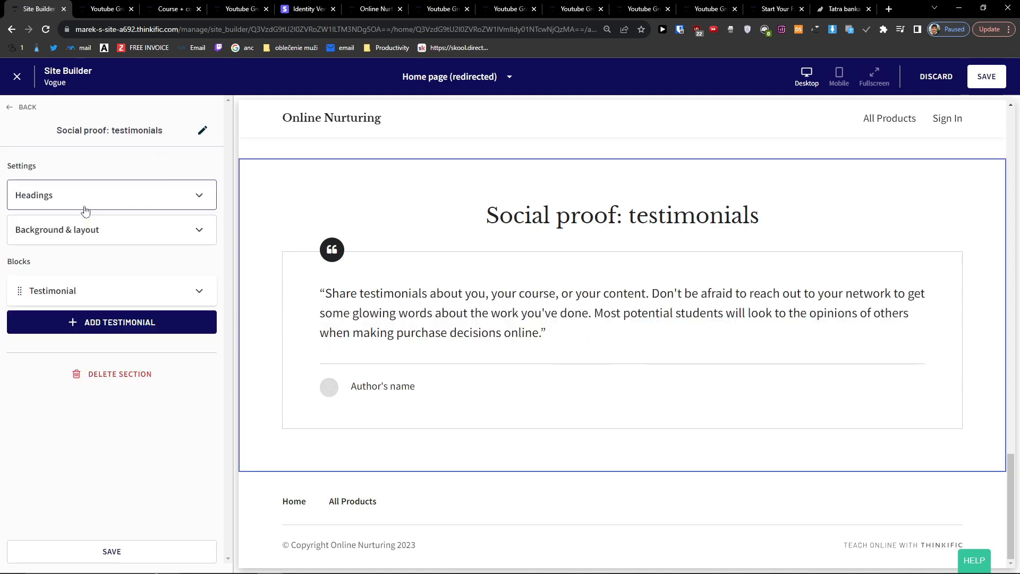
{"action": "left_click", "coordinate": [120, 323]}
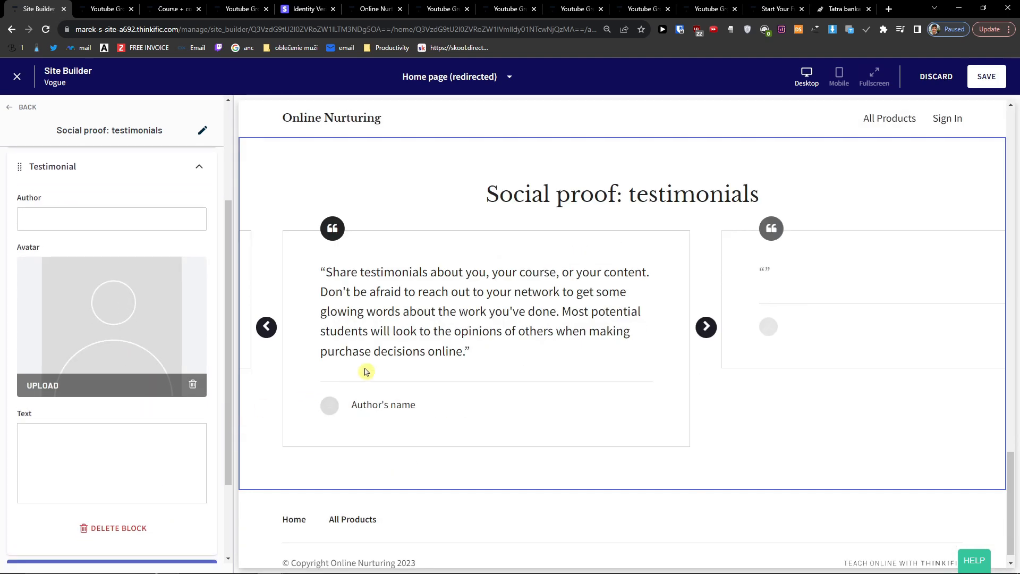
{"action": "scroll", "coordinate": [155, 424], "scroll_direction": "down", "scroll_amount": 2}
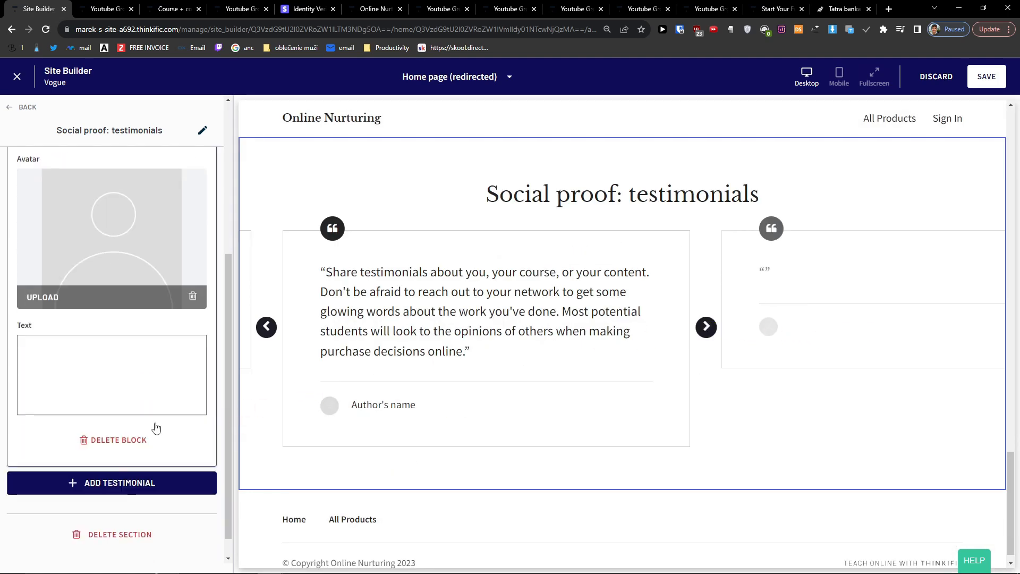
{"action": "left_click", "coordinate": [127, 457]}
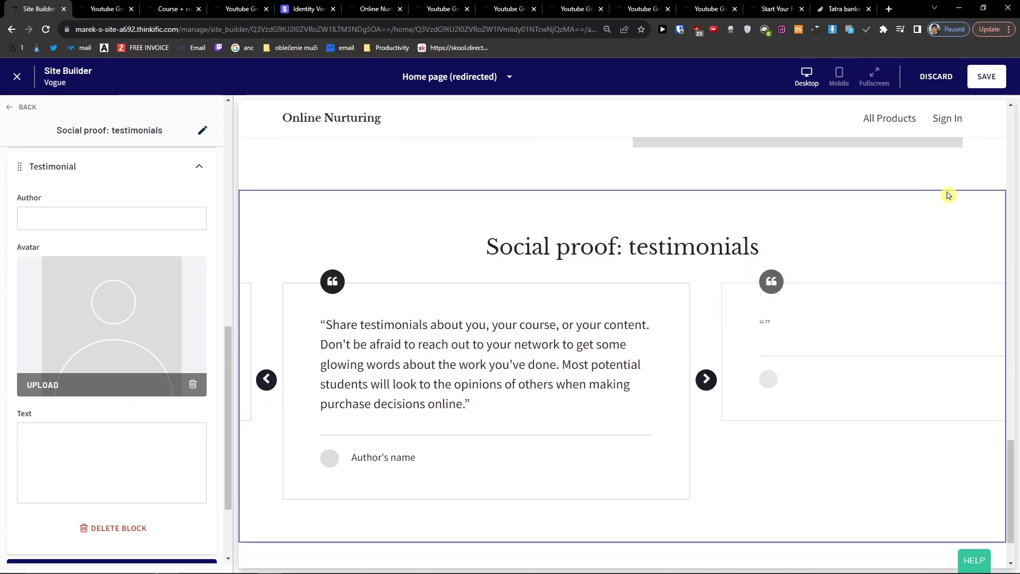
{"action": "left_click", "coordinate": [989, 76]}
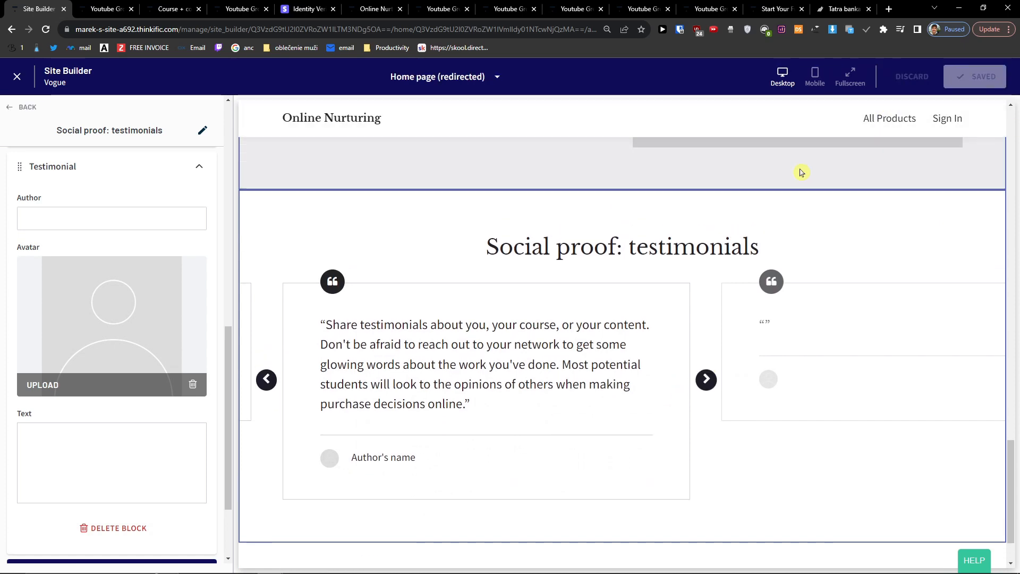
{"action": "scroll", "coordinate": [685, 228], "scroll_direction": "up", "scroll_amount": 4}
{"action": "scroll", "coordinate": [685, 228], "scroll_direction": "up", "scroll_amount": 15}
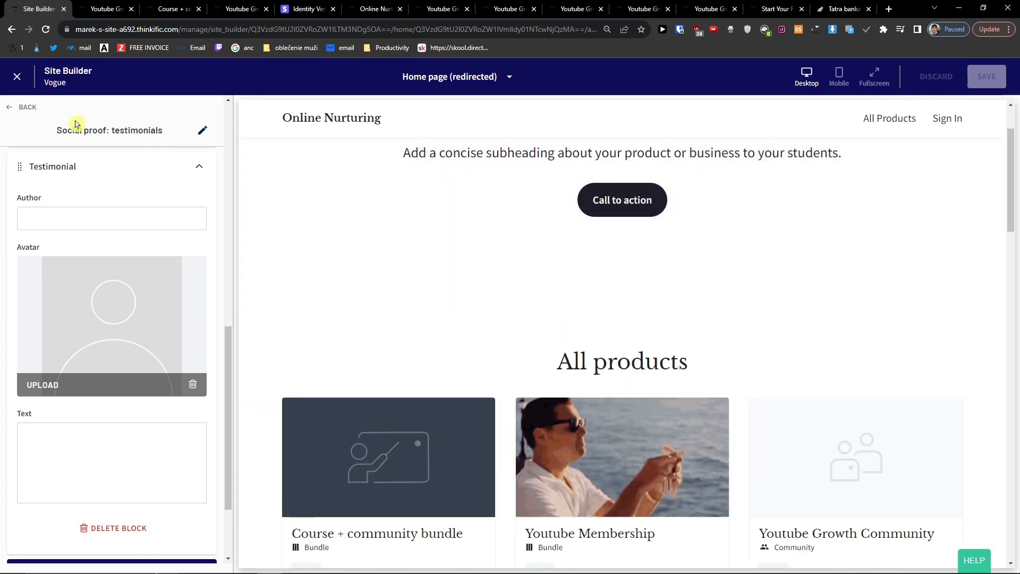
{"action": "left_click", "coordinate": [11, 108]}
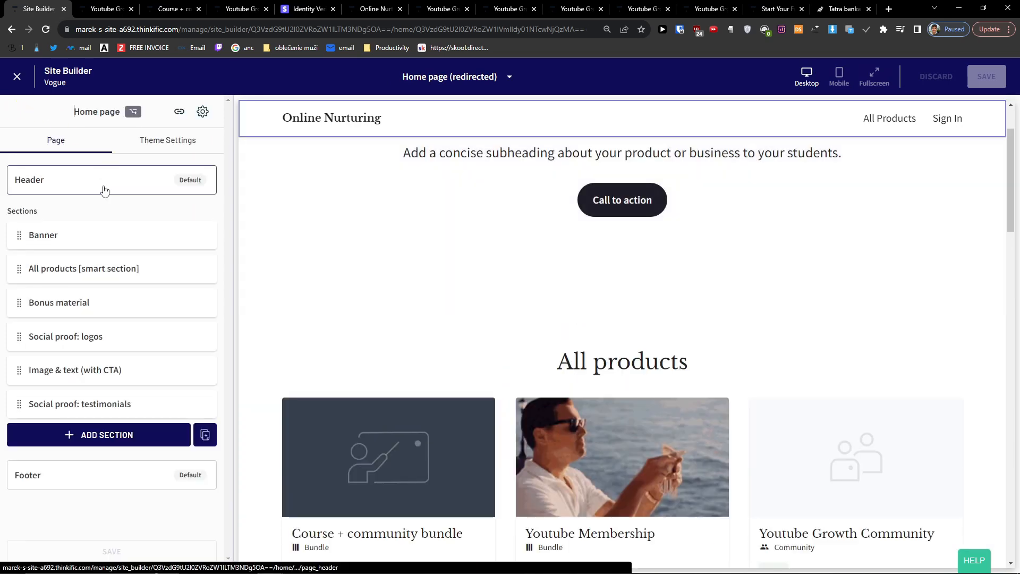
Check the footer's social links, copyright and link block settings, then return to the section list.
{"action": "scroll", "coordinate": [423, 289], "scroll_direction": "up", "scroll_amount": 3}
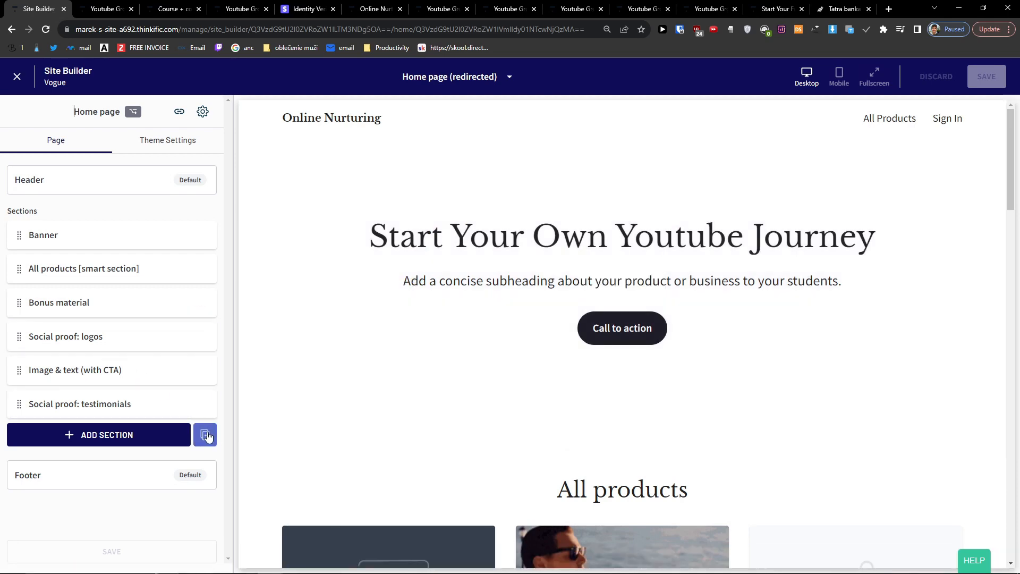
{"action": "left_click", "coordinate": [123, 475]}
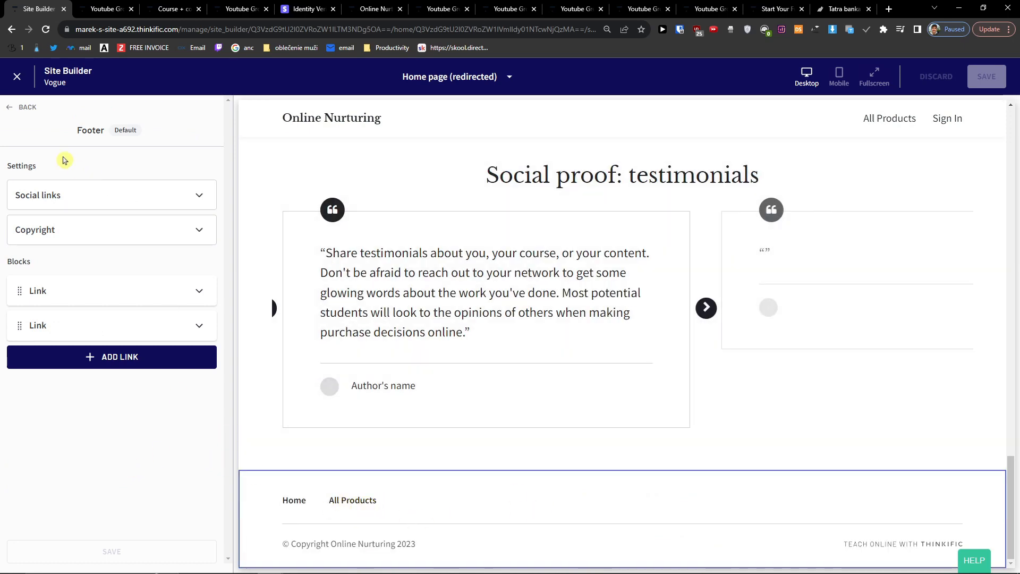
{"action": "left_click", "coordinate": [22, 108]}
{"action": "scroll", "coordinate": [295, 335], "scroll_direction": "up", "scroll_amount": 10}
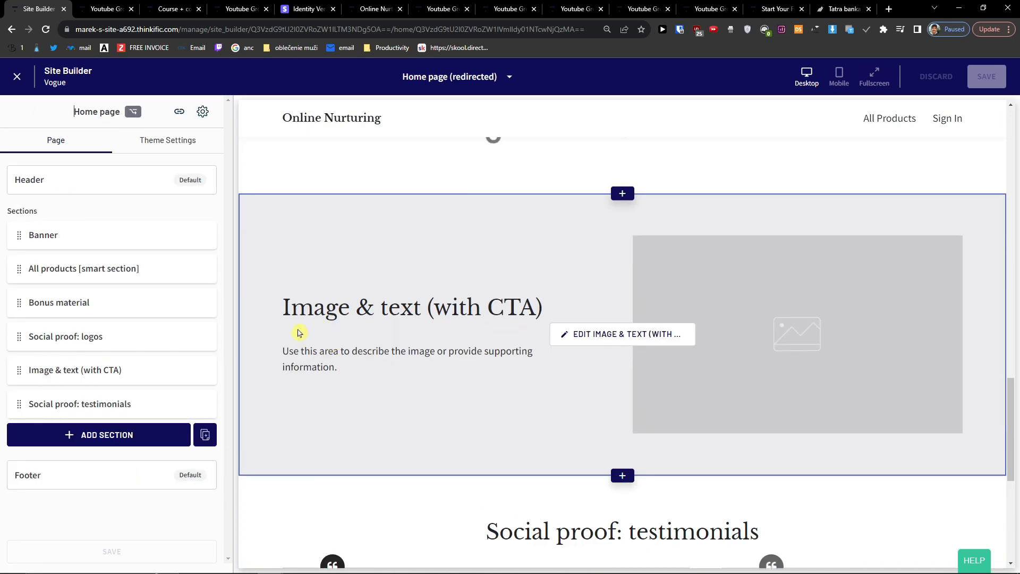
{"action": "scroll", "coordinate": [293, 338], "scroll_direction": "up", "scroll_amount": 5}
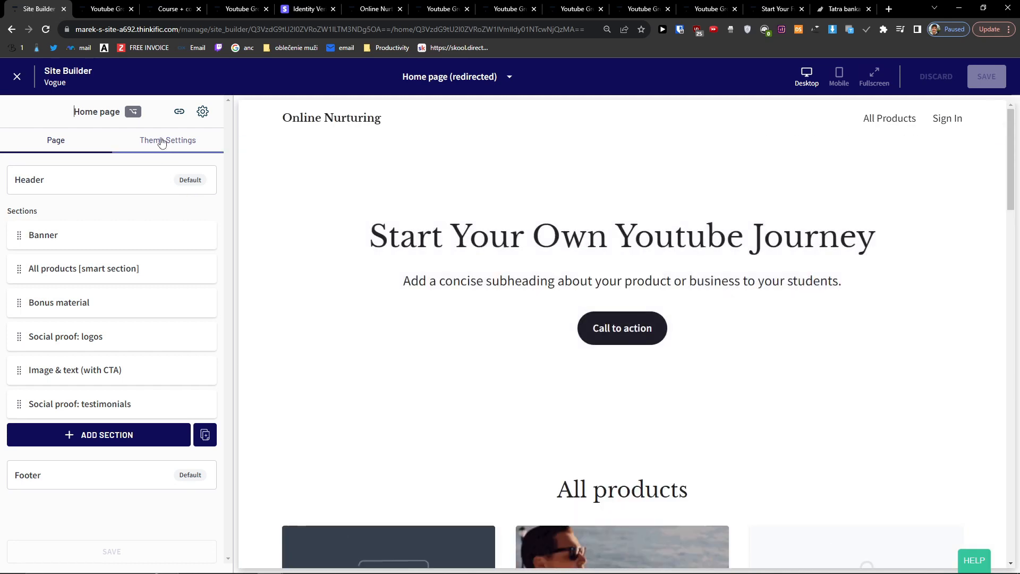
Review the theme's styles, site preview refresh and color settings, covering header, footer, background and text colors.
{"action": "left_click", "coordinate": [162, 141]}
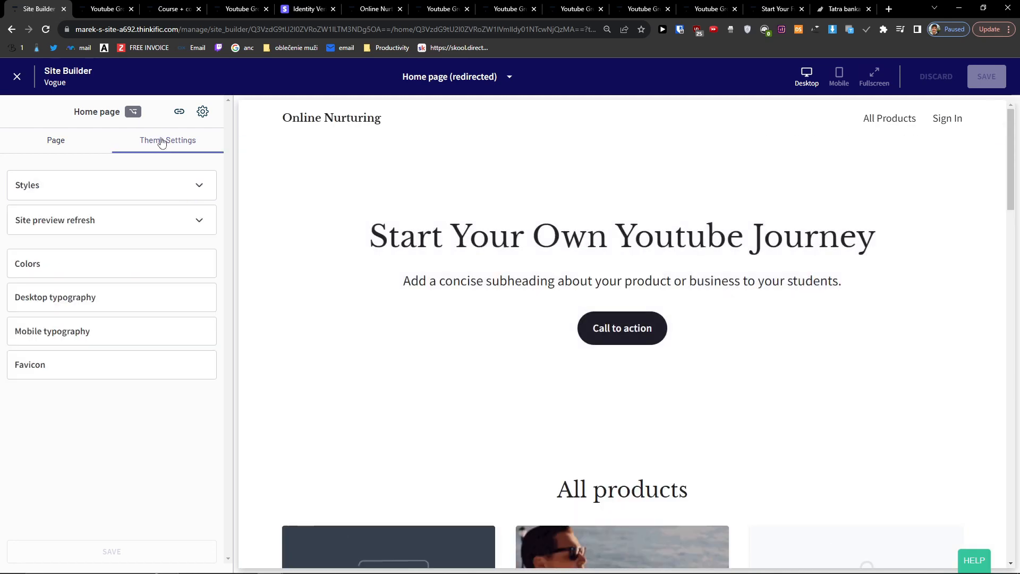
{"action": "left_click", "coordinate": [196, 191]}
{"action": "left_click", "coordinate": [195, 192]}
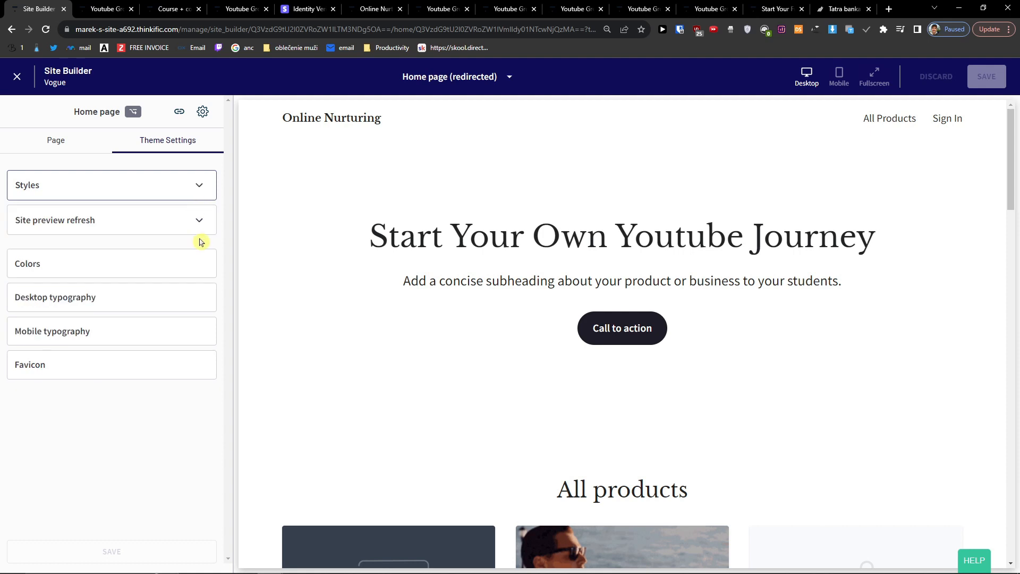
{"action": "left_click", "coordinate": [200, 222]}
{"action": "left_click", "coordinate": [200, 226]}
{"action": "left_click", "coordinate": [177, 255]}
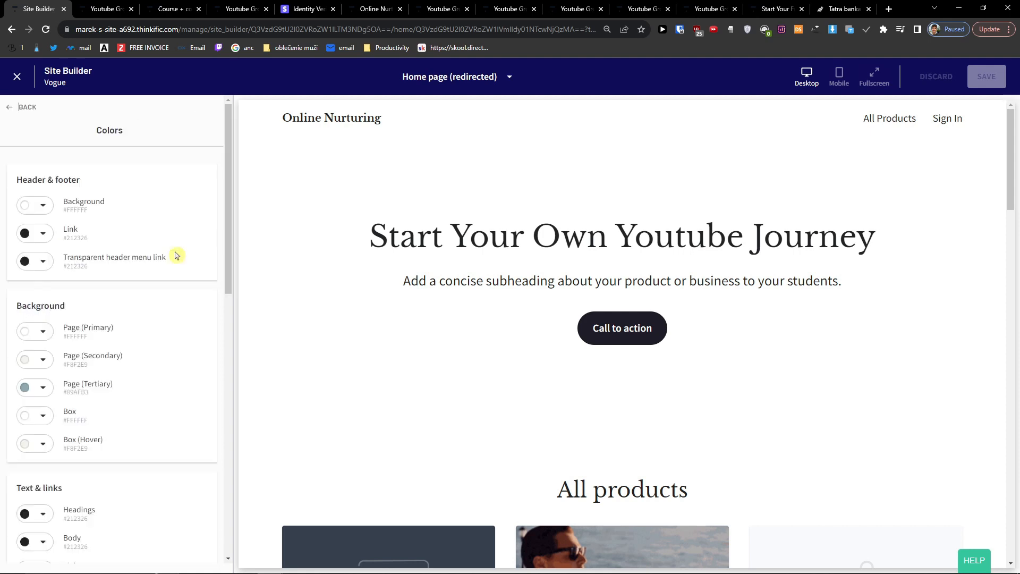
{"action": "left_click", "coordinate": [17, 112]}
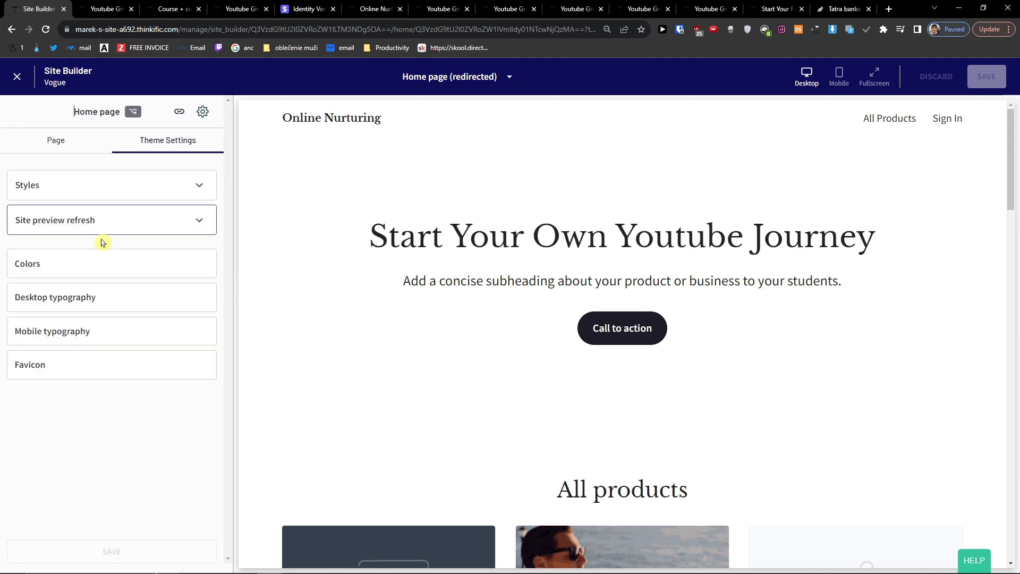
Review the theme's desktop typography options and the Home page's title, description and thumbnail settings.
{"action": "left_click", "coordinate": [111, 298]}
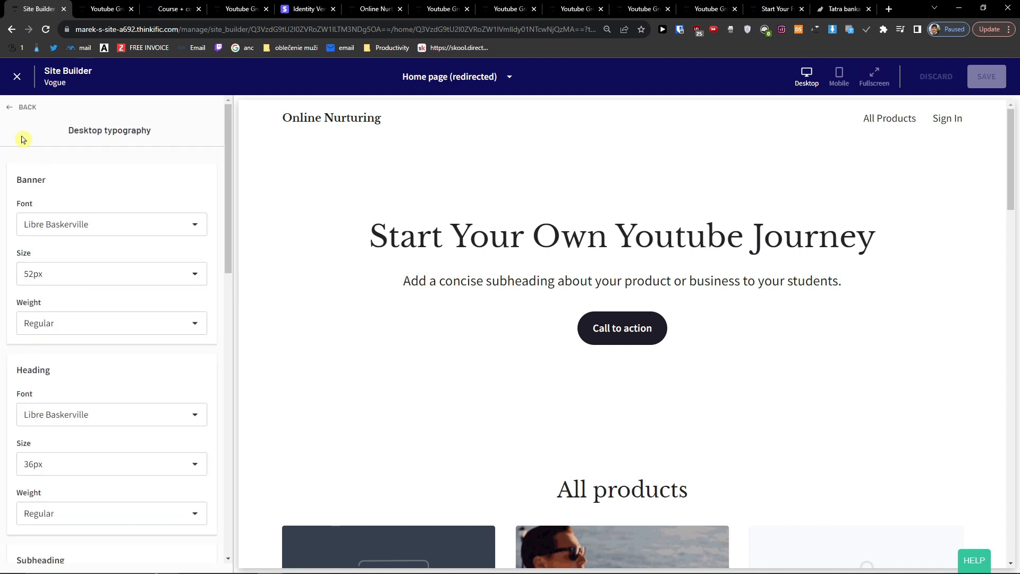
{"action": "left_click", "coordinate": [14, 113]}
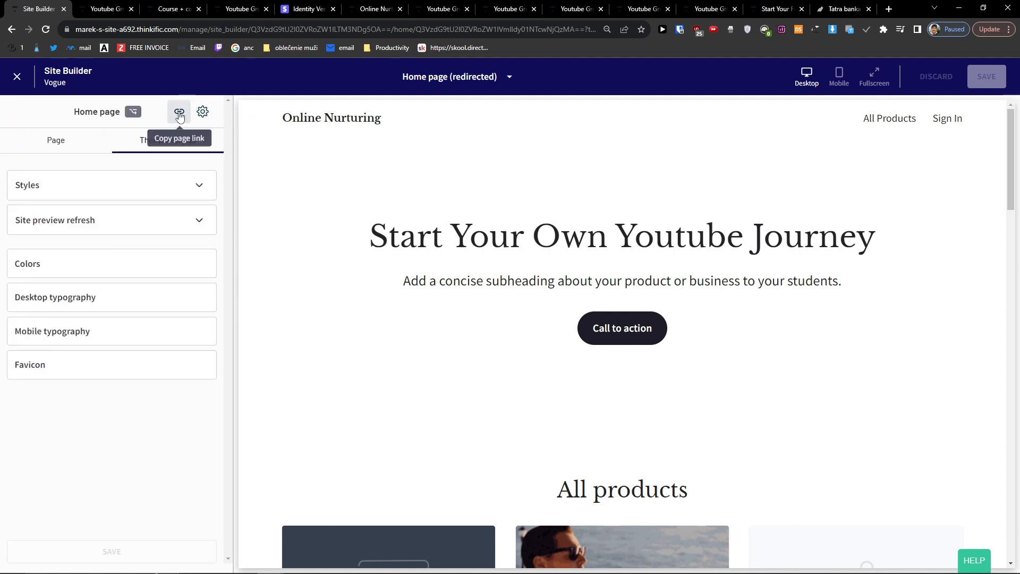
{"action": "left_click", "coordinate": [201, 113]}
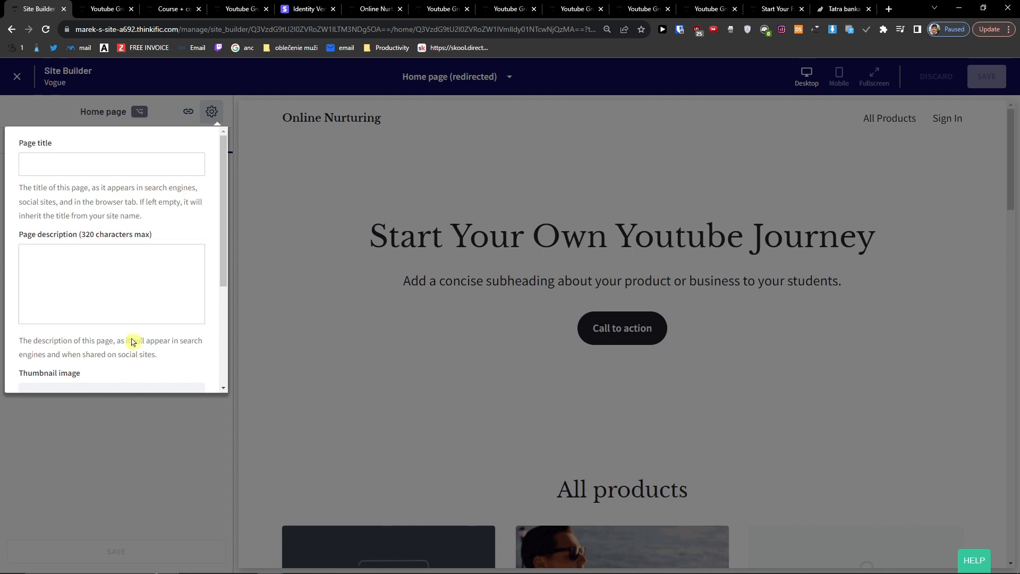
{"action": "left_click", "coordinate": [160, 417]}
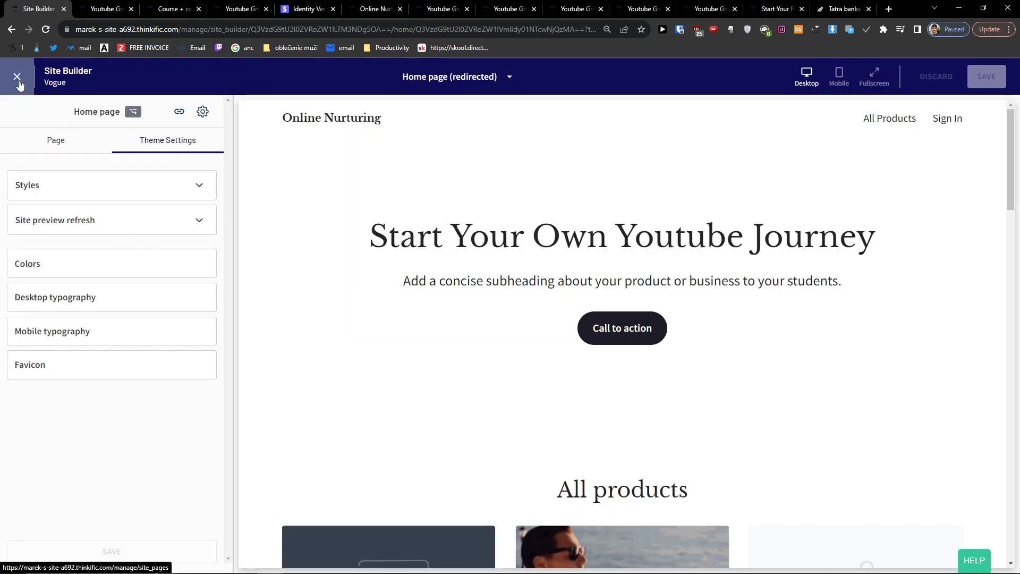
Review the Home page's section list and preview, then exit Site Builder and look over the site pages list.
{"action": "left_click", "coordinate": [57, 142]}
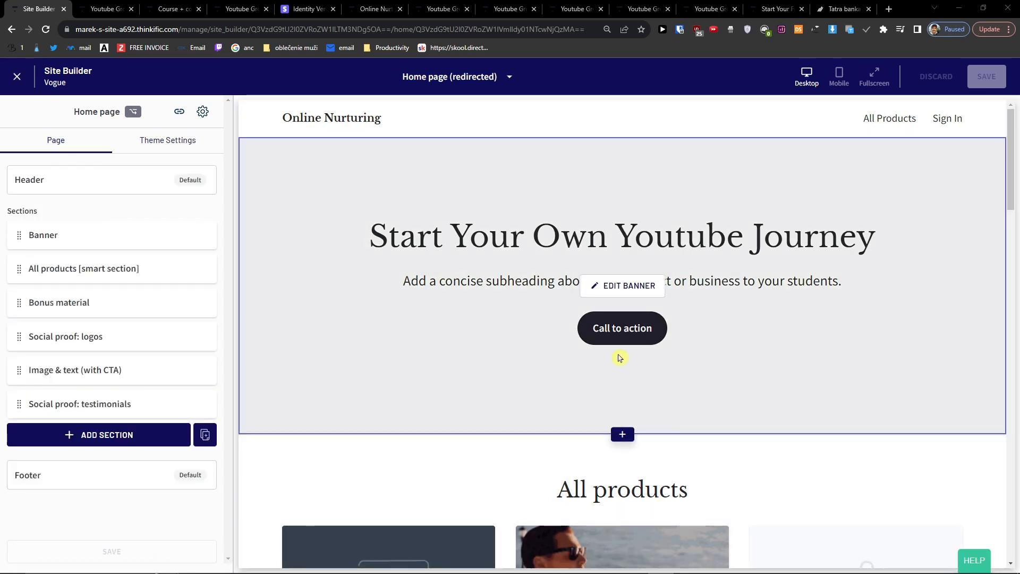
{"action": "scroll", "coordinate": [541, 360], "scroll_direction": "down", "scroll_amount": 2}
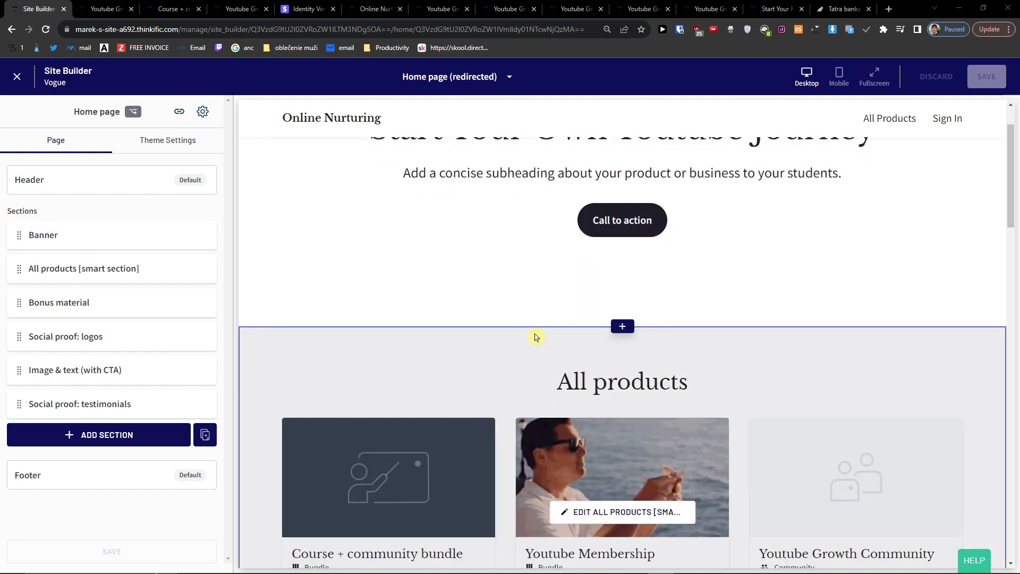
{"action": "scroll", "coordinate": [537, 344], "scroll_direction": "down", "scroll_amount": 1}
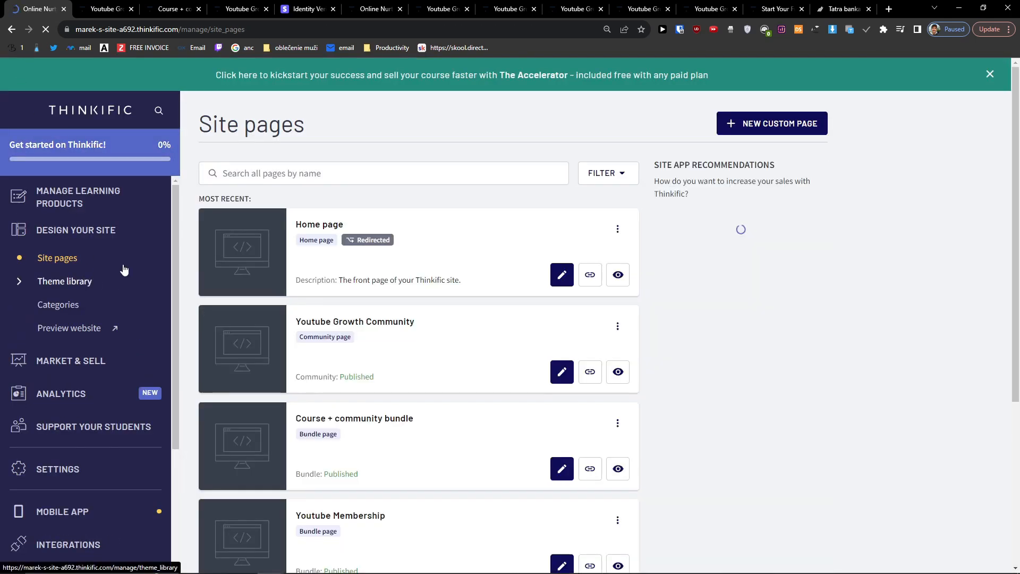
{"action": "scroll", "coordinate": [365, 305], "scroll_direction": "down", "scroll_amount": 1}
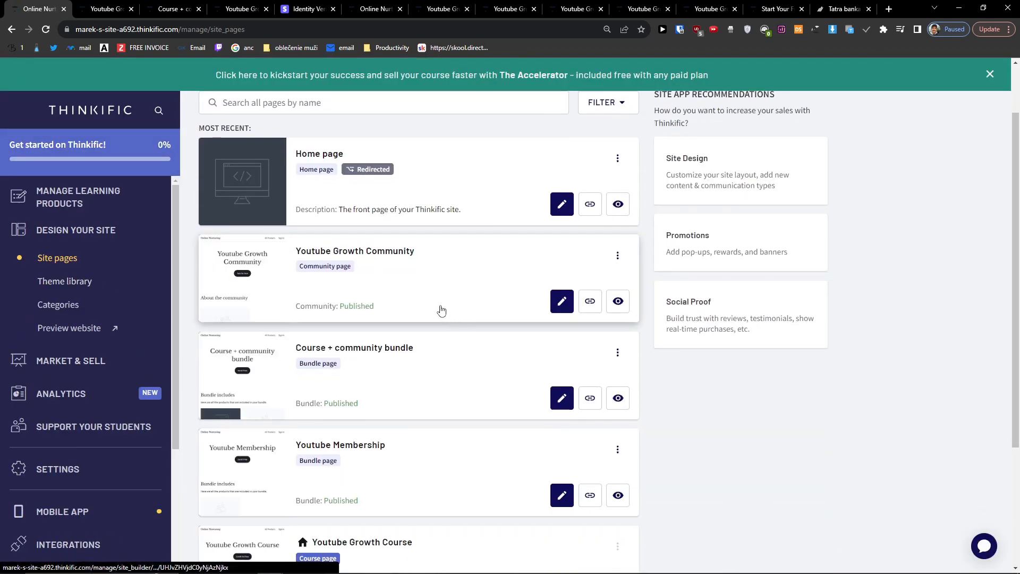
Open the Youtube Growth Community page for editing, review its preview, and open the Community overview section's settings.
{"action": "left_click", "coordinate": [562, 302]}
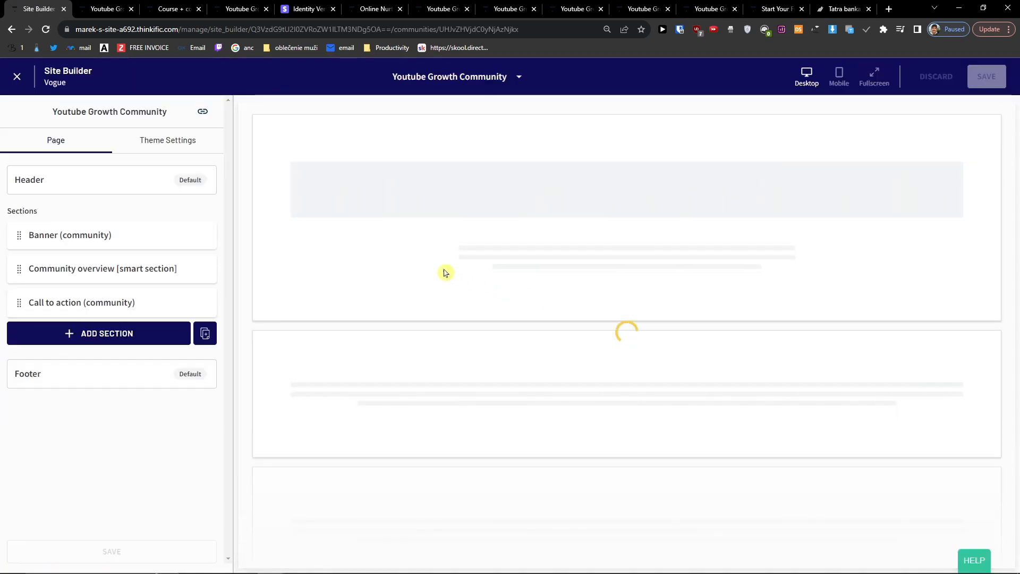
{"action": "scroll", "coordinate": [417, 262], "scroll_direction": "down", "scroll_amount": 1}
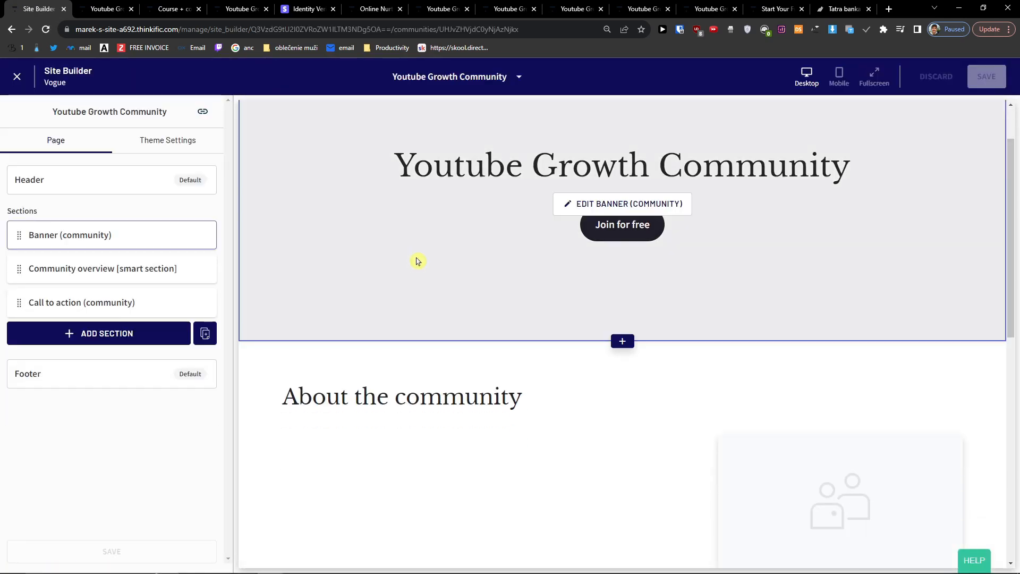
{"action": "scroll", "coordinate": [425, 221], "scroll_direction": "down", "scroll_amount": 3}
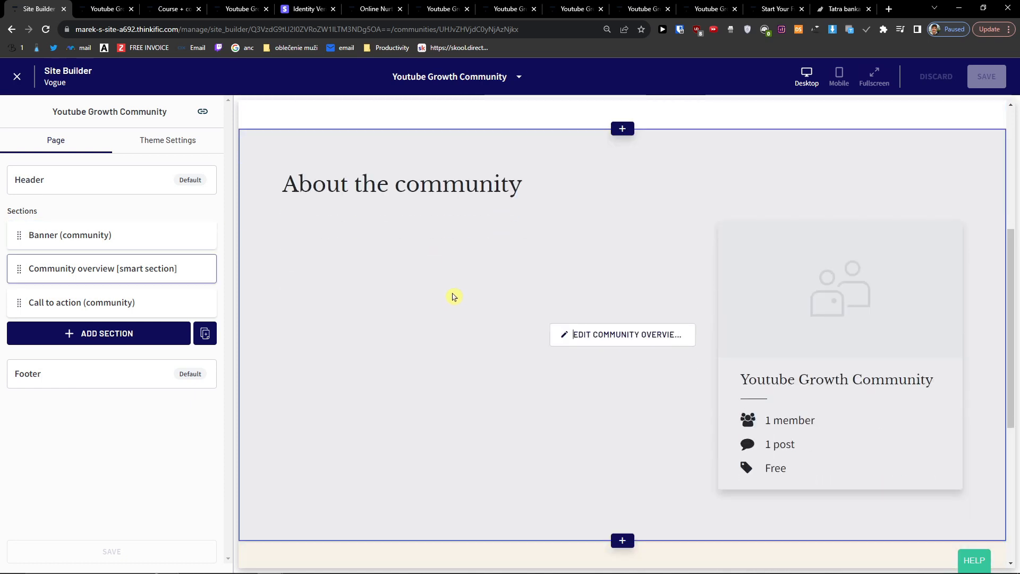
{"action": "left_click", "coordinate": [598, 337]}
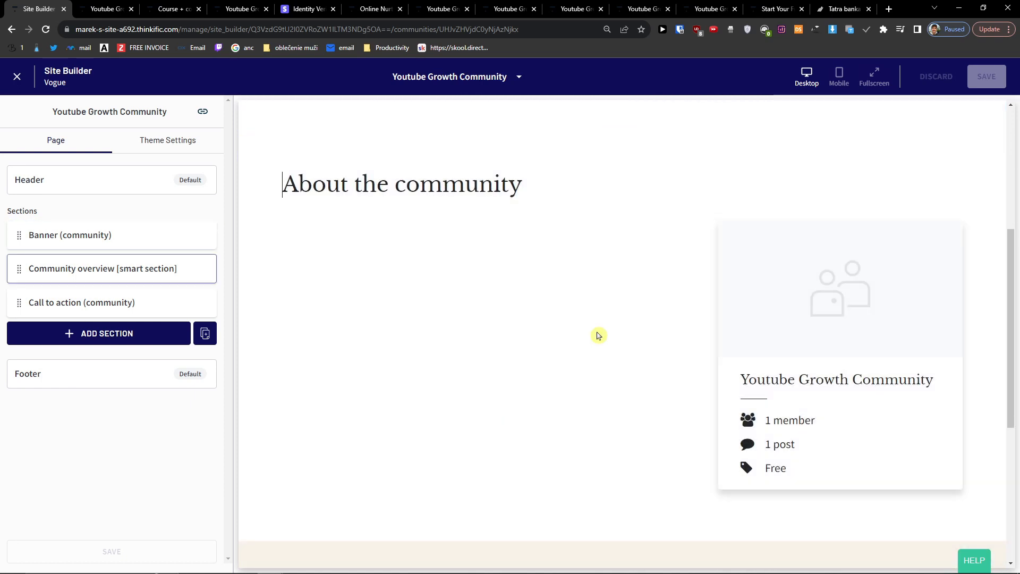
{"action": "left_click", "coordinate": [98, 269]}
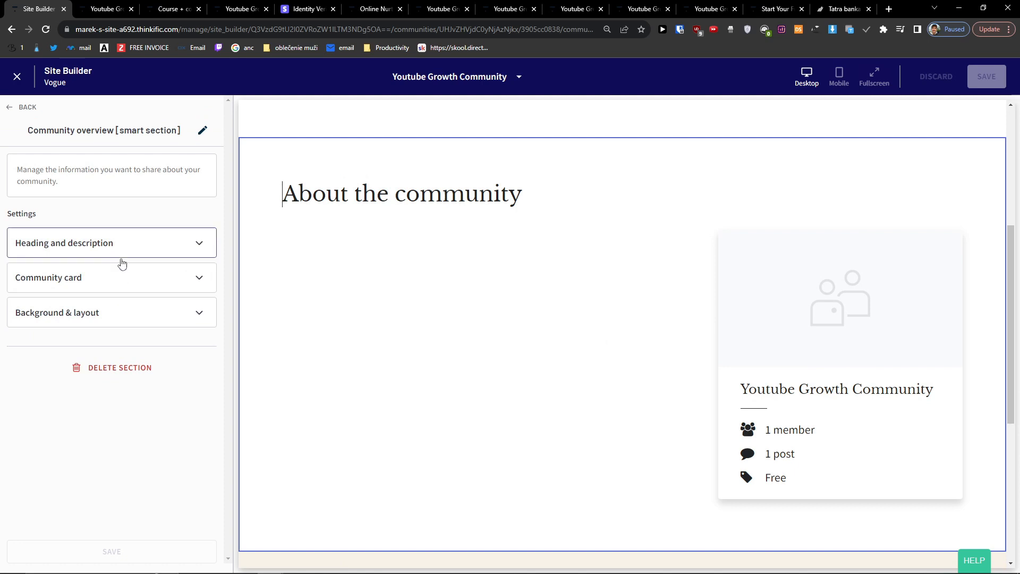
Replace the Community overview section's description with a placeholder string of repeated "s" characters.
{"action": "left_click", "coordinate": [119, 254]}
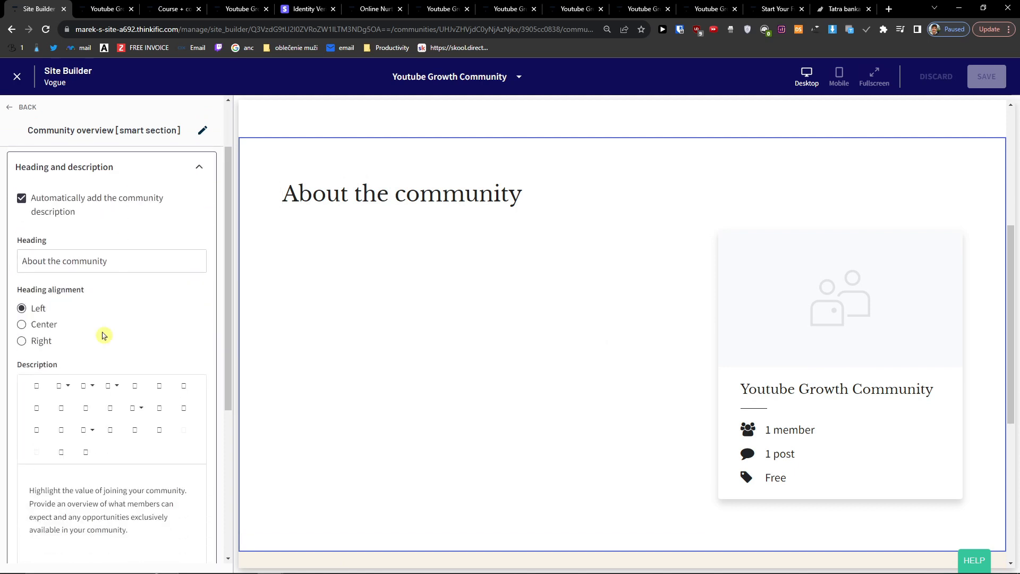
{"action": "scroll", "coordinate": [107, 425], "scroll_direction": "down", "scroll_amount": 1}
{"action": "scroll", "coordinate": [90, 420], "scroll_direction": "up", "scroll_amount": 1}
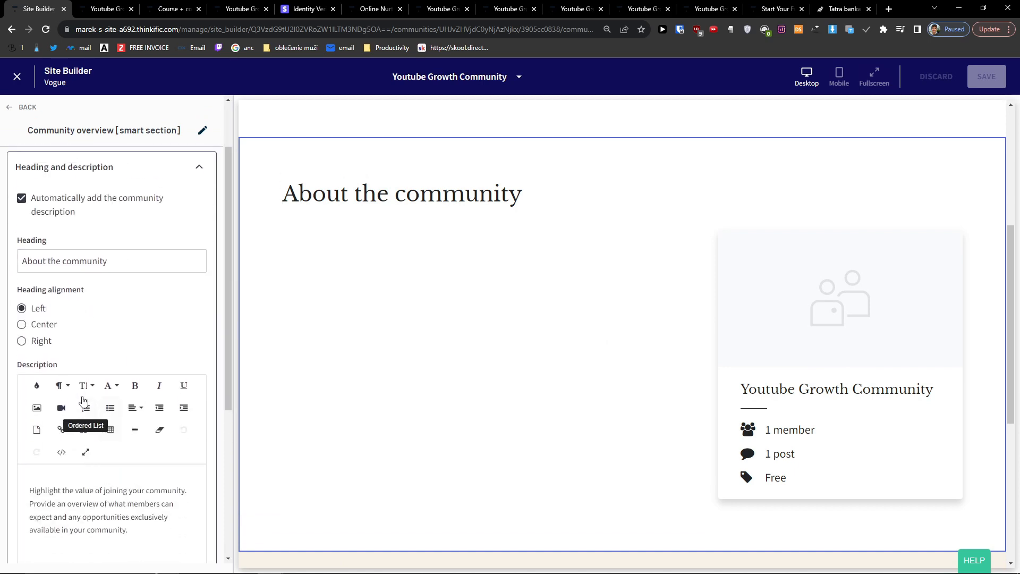
{"action": "scroll", "coordinate": [65, 412], "scroll_direction": "down", "scroll_amount": 1}
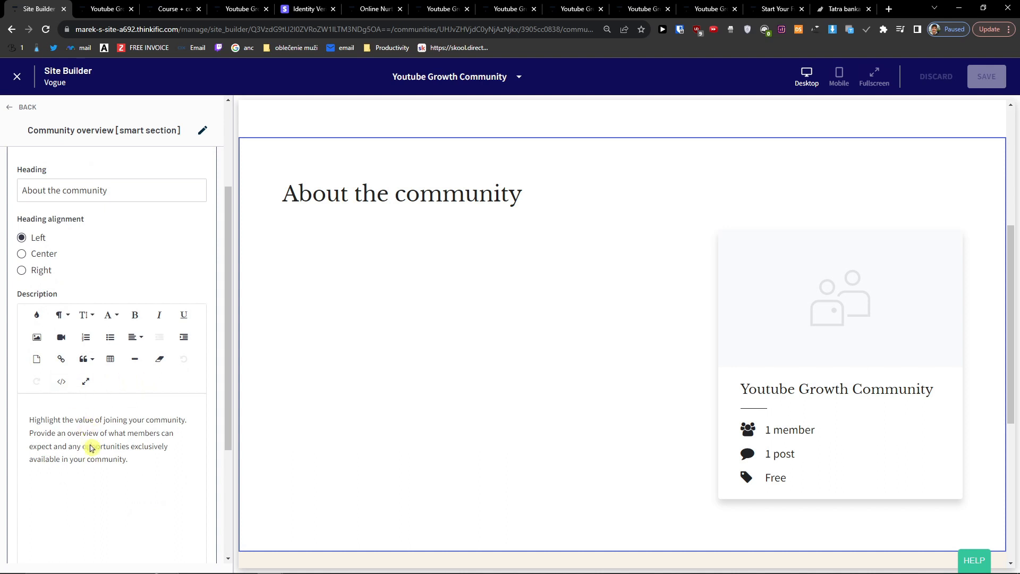
{"action": "triple_click", "coordinate": [91, 448]}
{"action": "type", "text": "s"}
{"action": "scroll", "coordinate": [125, 418], "scroll_direction": "down", "scroll_amount": 1}
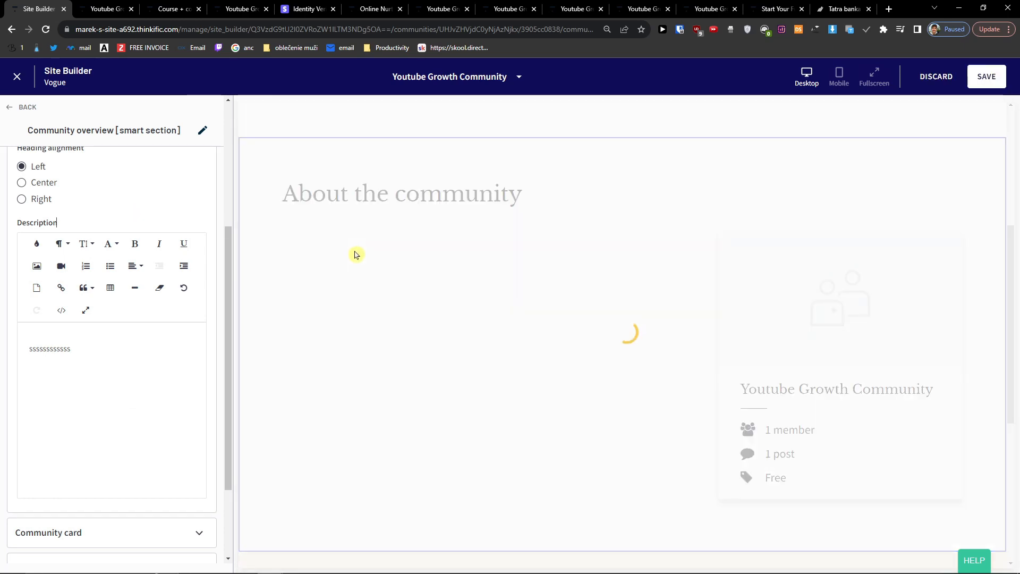
Check the community page's preview and the overview section's remaining settings, returning to the page's section list.
{"action": "scroll", "coordinate": [356, 255], "scroll_direction": "down", "scroll_amount": 6}
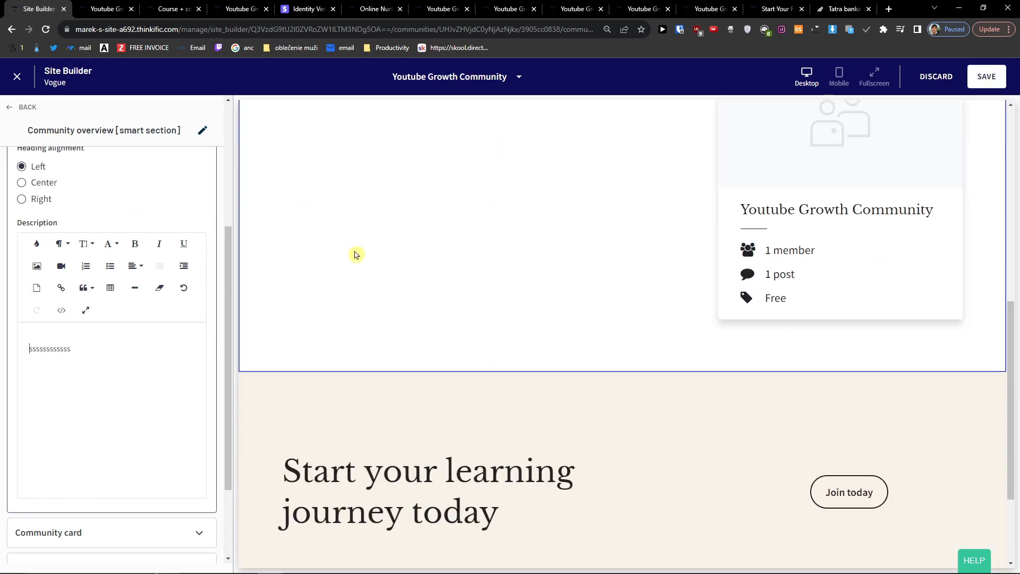
{"action": "scroll", "coordinate": [356, 255], "scroll_direction": "up", "scroll_amount": 8}
{"action": "scroll", "coordinate": [122, 283], "scroll_direction": "up", "scroll_amount": 3}
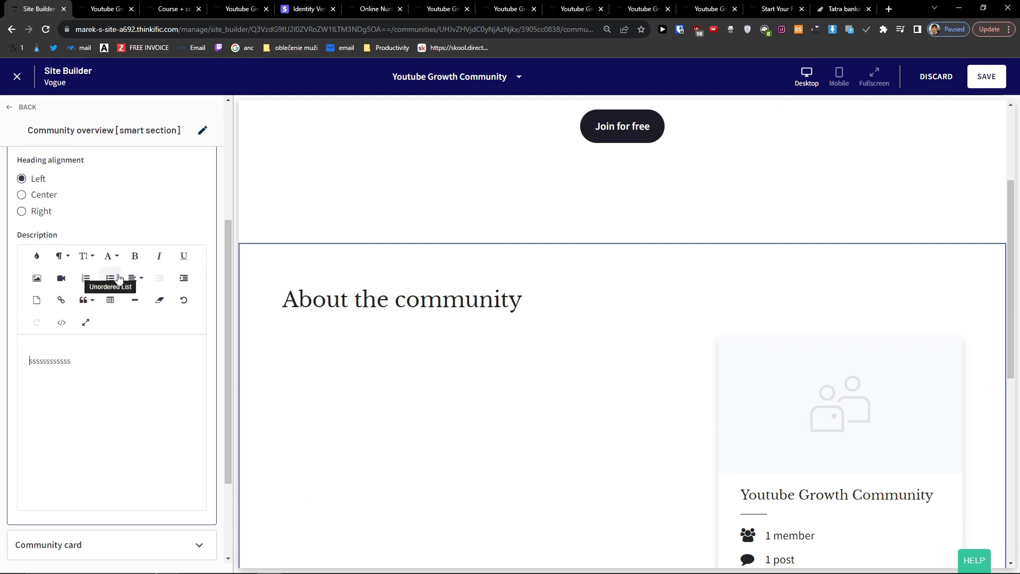
{"action": "scroll", "coordinate": [120, 268], "scroll_direction": "down", "scroll_amount": 5}
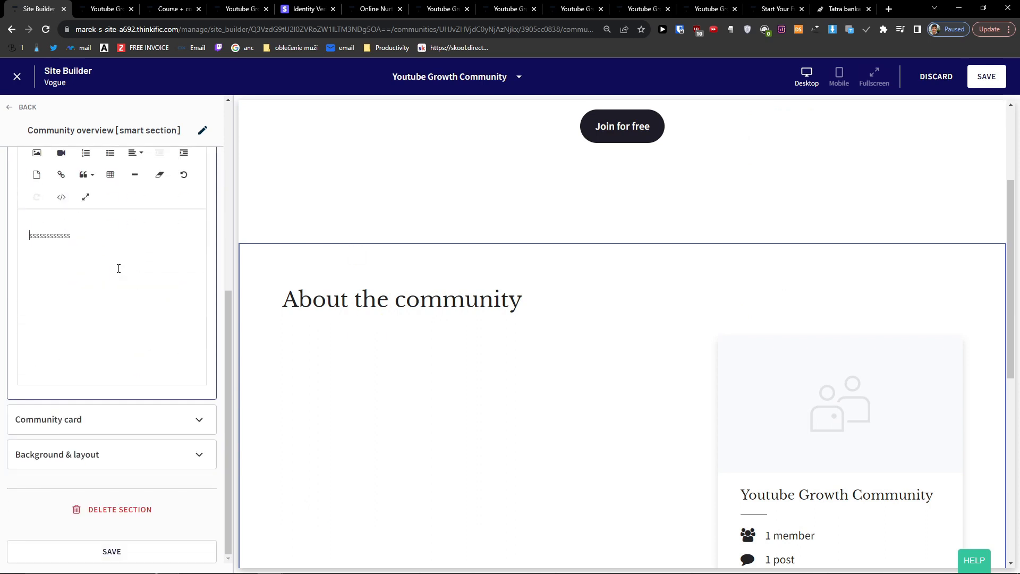
{"action": "left_click", "coordinate": [16, 108]}
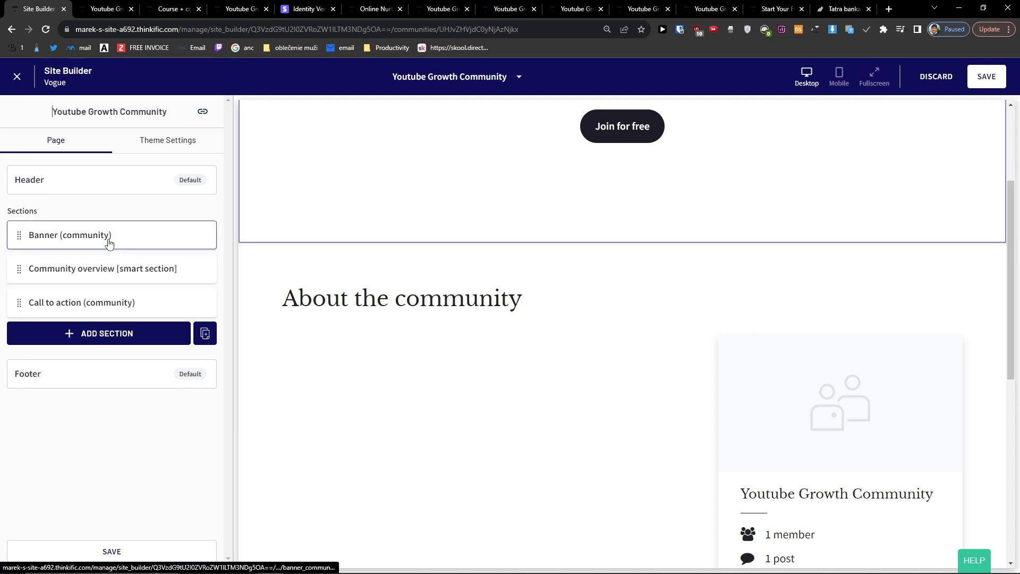
{"action": "scroll", "coordinate": [258, 354], "scroll_direction": "down", "scroll_amount": 6}
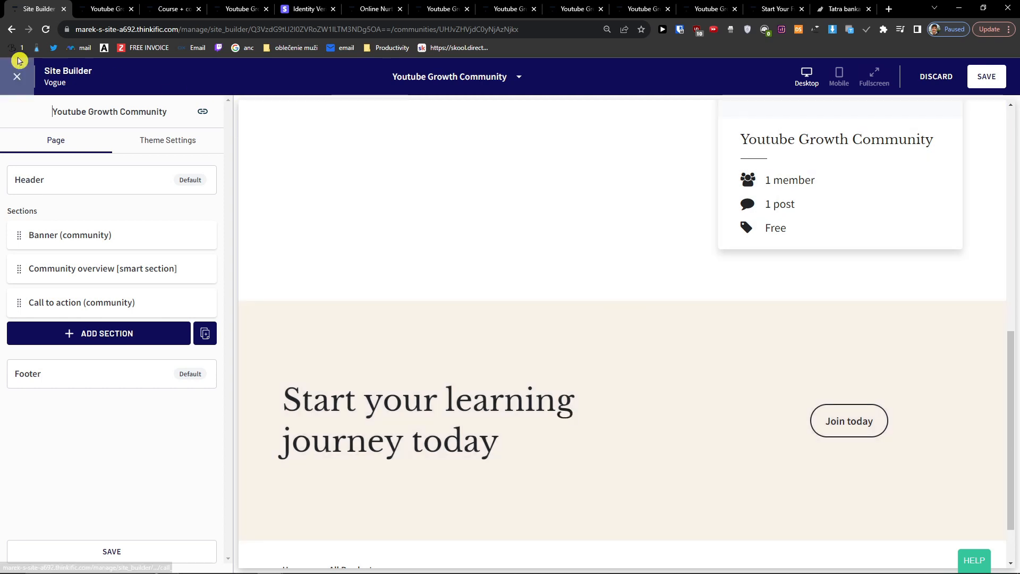
Leave the Youtube Growth Community page's editor and look over the site pages list again.
{"action": "left_click", "coordinate": [17, 76]}
{"action": "left_click", "coordinate": [625, 366]}
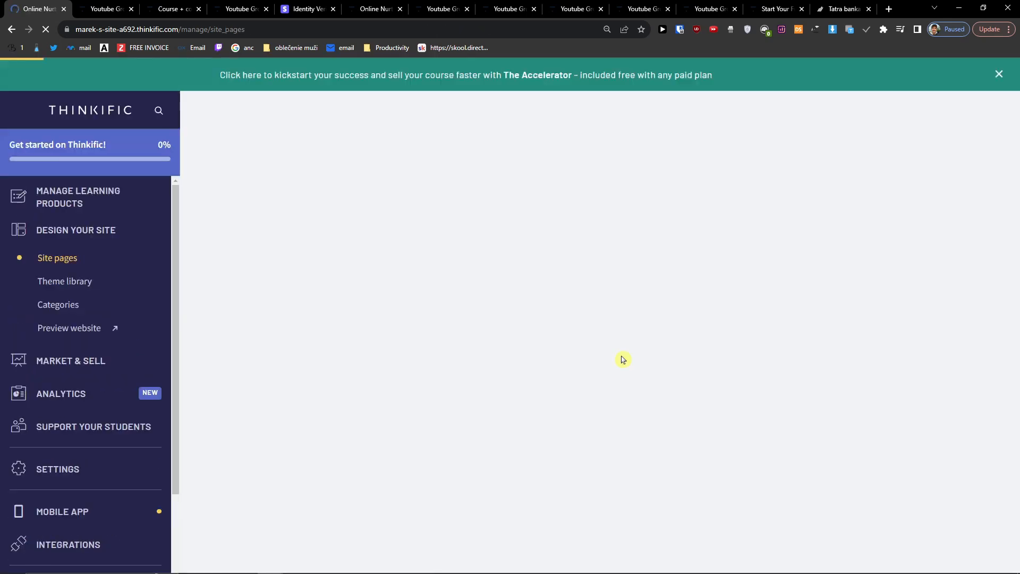
{"action": "scroll", "coordinate": [555, 352], "scroll_direction": "down", "scroll_amount": 1}
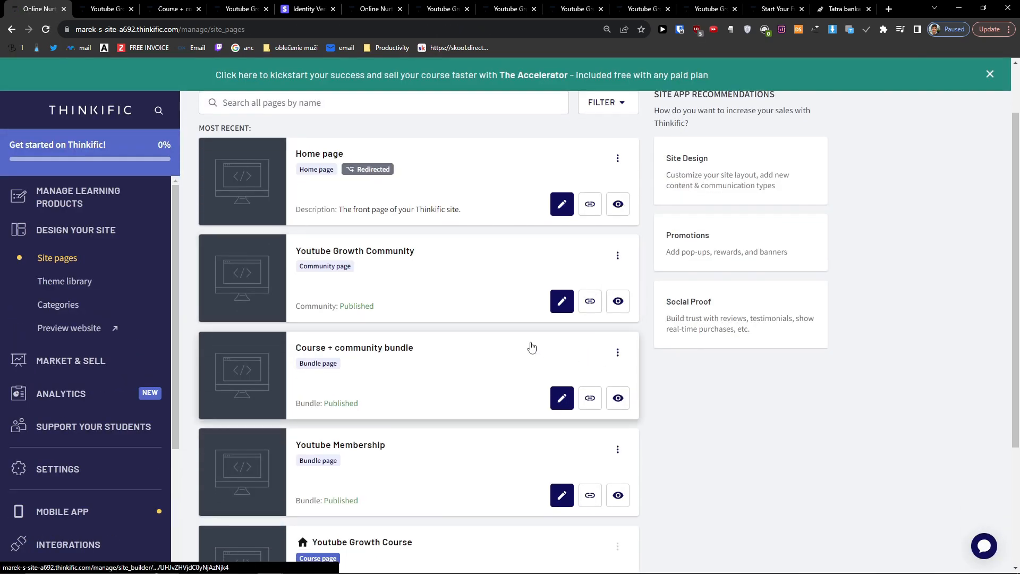
{"action": "scroll", "coordinate": [531, 340], "scroll_direction": "up", "scroll_amount": 1}
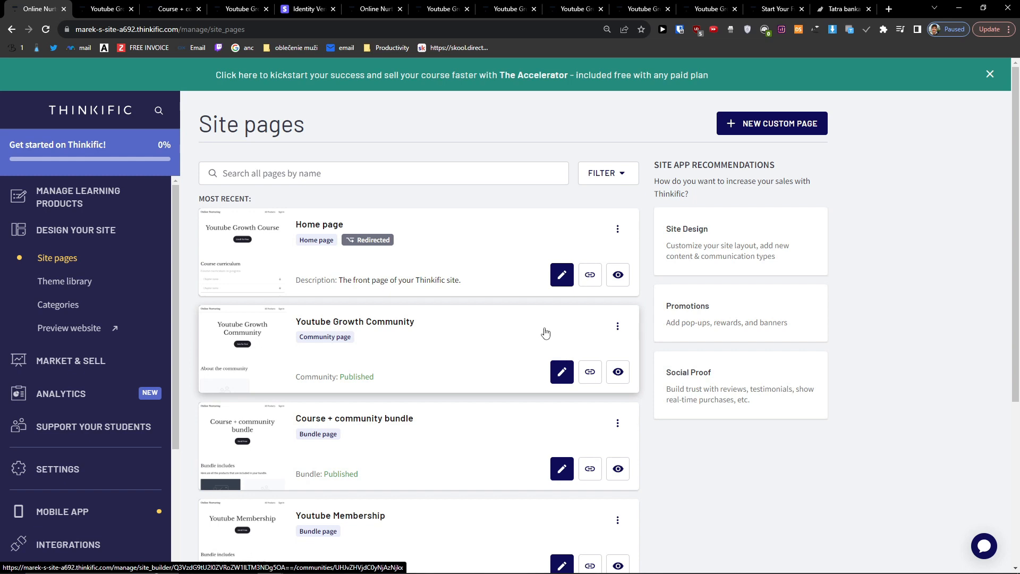
Browse the Site Design app recommendations through the whole list, then close them.
{"action": "left_click", "coordinate": [725, 236]}
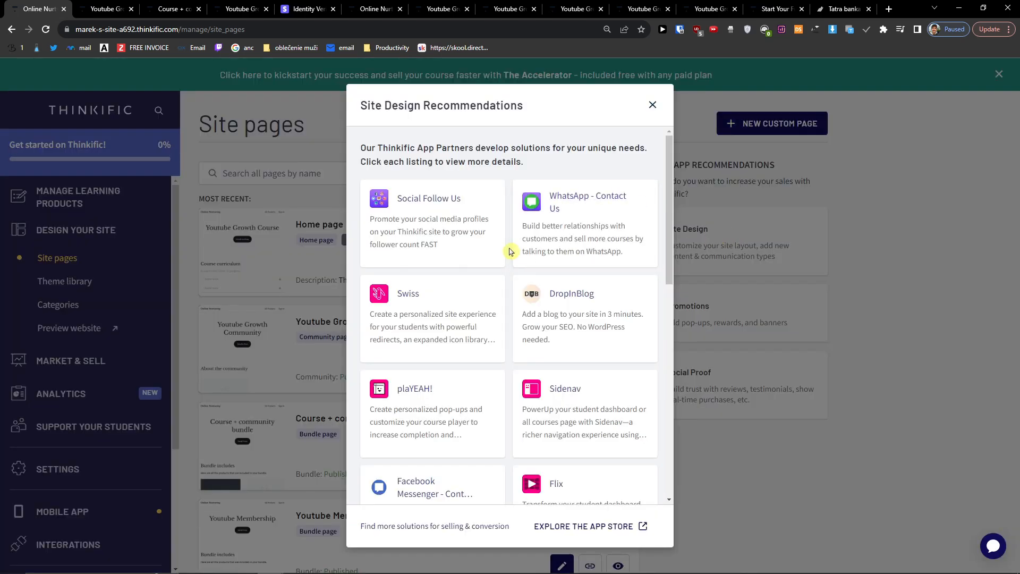
{"action": "scroll", "coordinate": [509, 251], "scroll_direction": "down", "scroll_amount": 1}
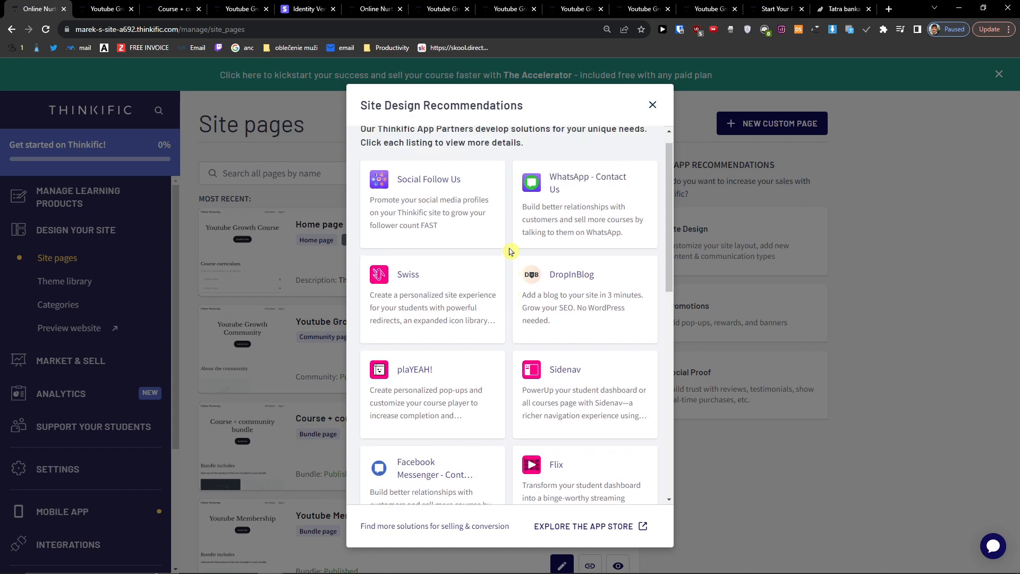
{"action": "scroll", "coordinate": [508, 251], "scroll_direction": "up", "scroll_amount": 1}
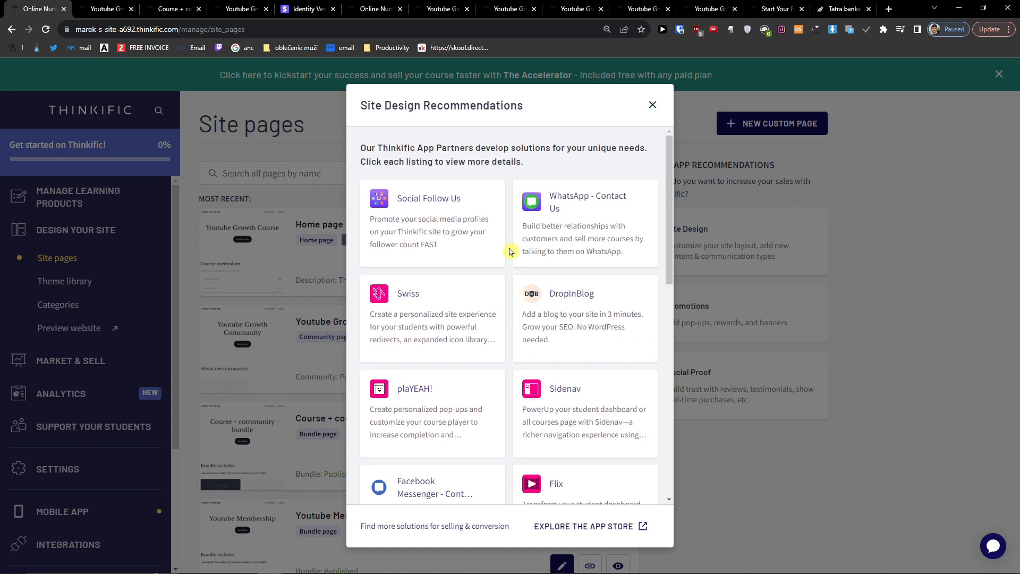
{"action": "scroll", "coordinate": [501, 274], "scroll_direction": "down", "scroll_amount": 2}
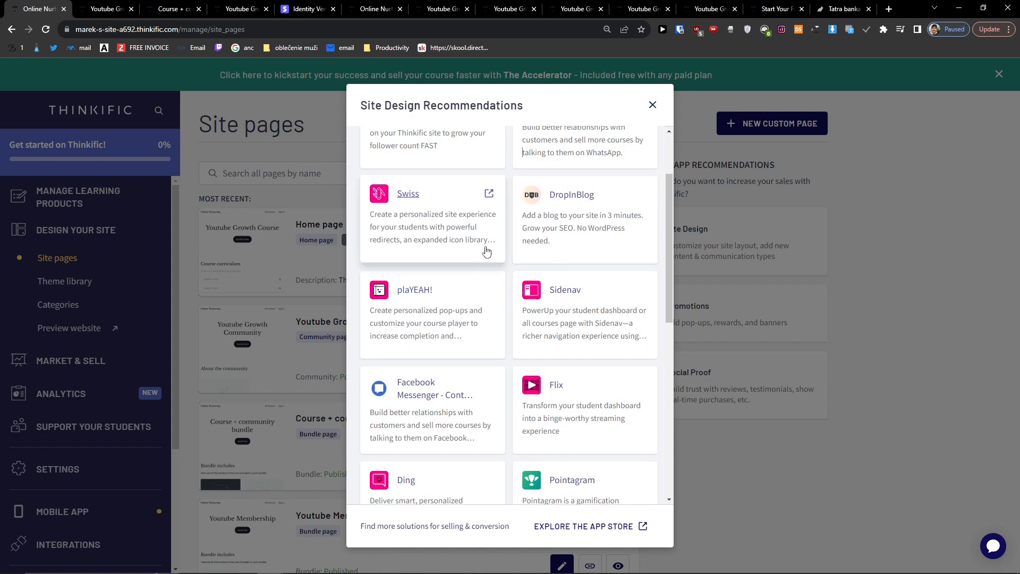
{"action": "scroll", "coordinate": [500, 251], "scroll_direction": "down", "scroll_amount": 4}
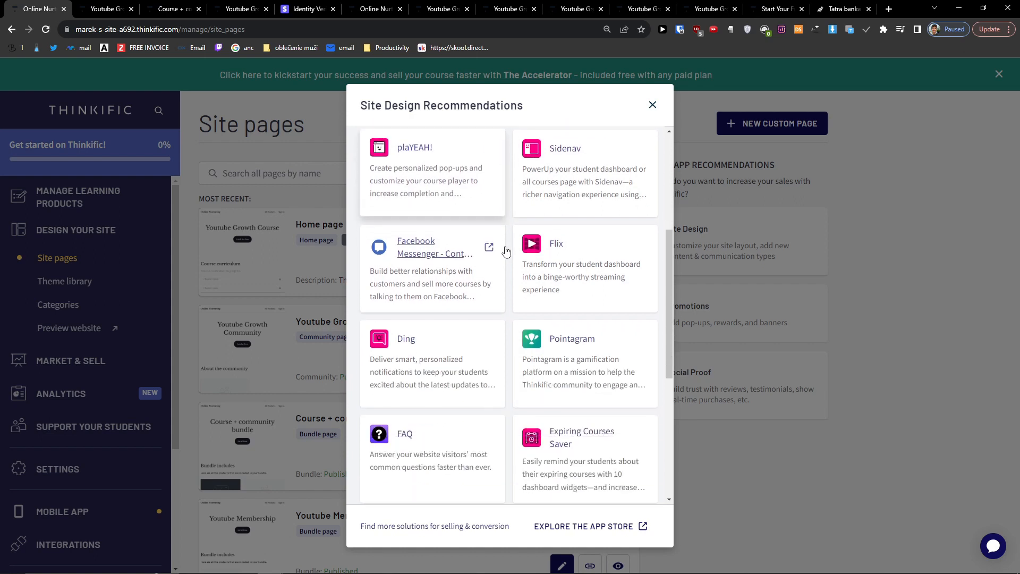
{"action": "scroll", "coordinate": [505, 250], "scroll_direction": "down", "scroll_amount": 4}
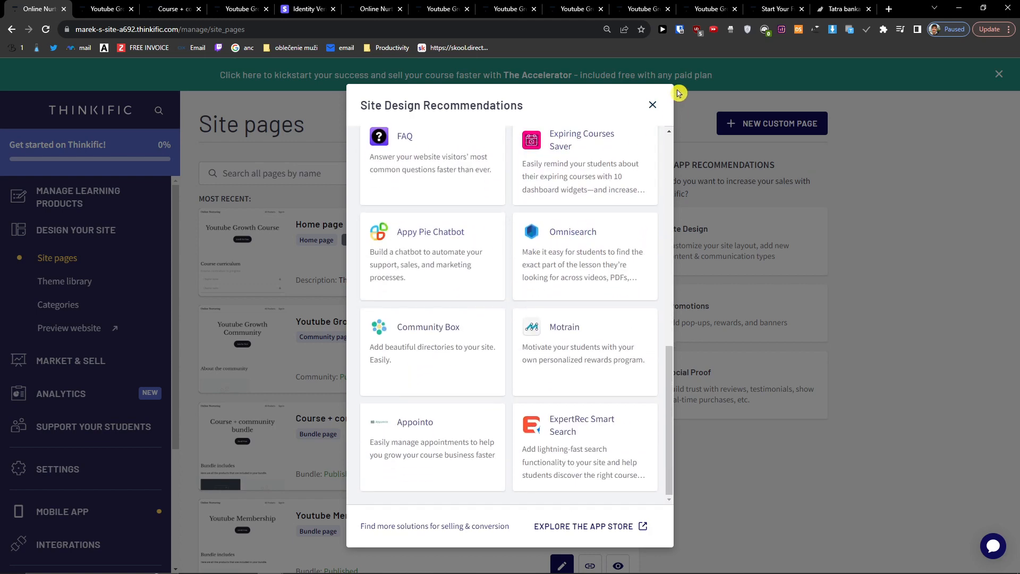
{"action": "left_click", "coordinate": [652, 105]}
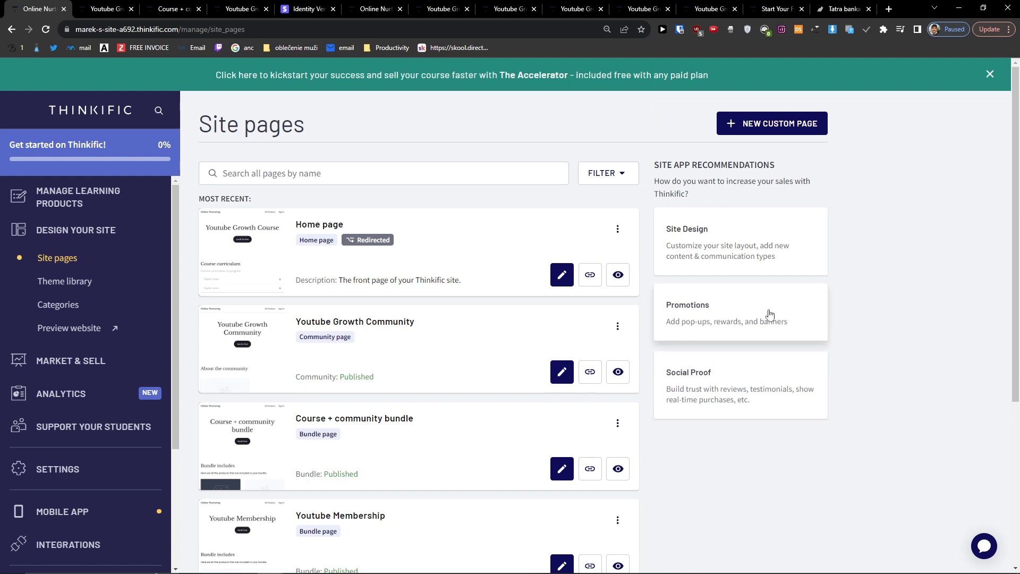
View the Promotions and Social Proof app recommendations, closing each one.
{"action": "left_click", "coordinate": [727, 325]}
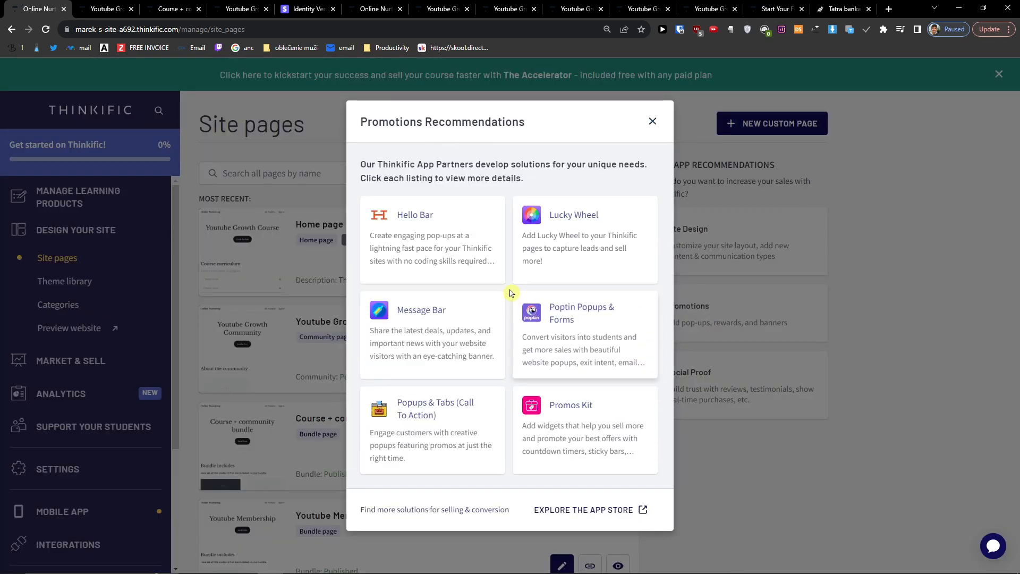
{"action": "left_click", "coordinate": [652, 123]}
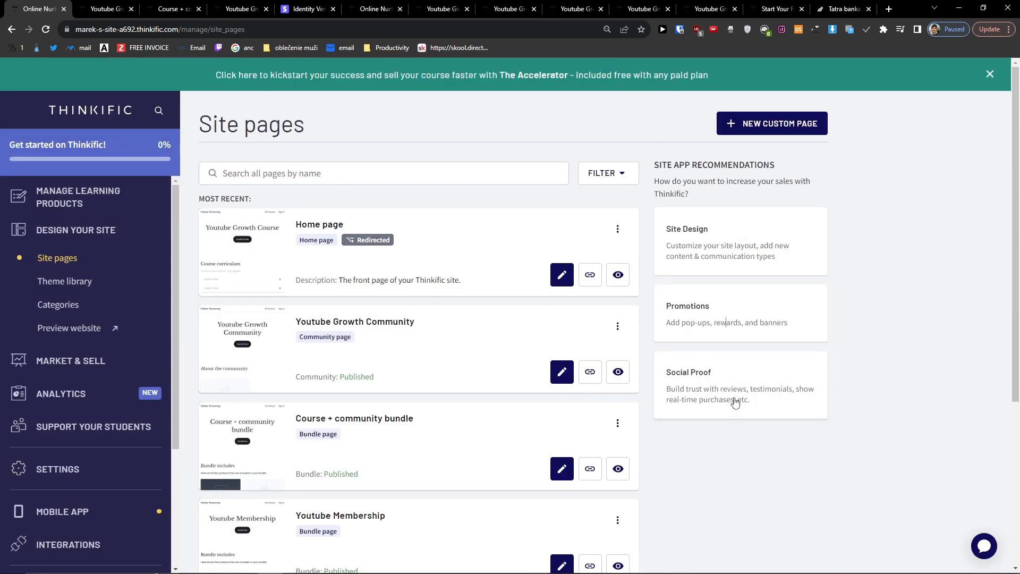
{"action": "left_click", "coordinate": [734, 401]}
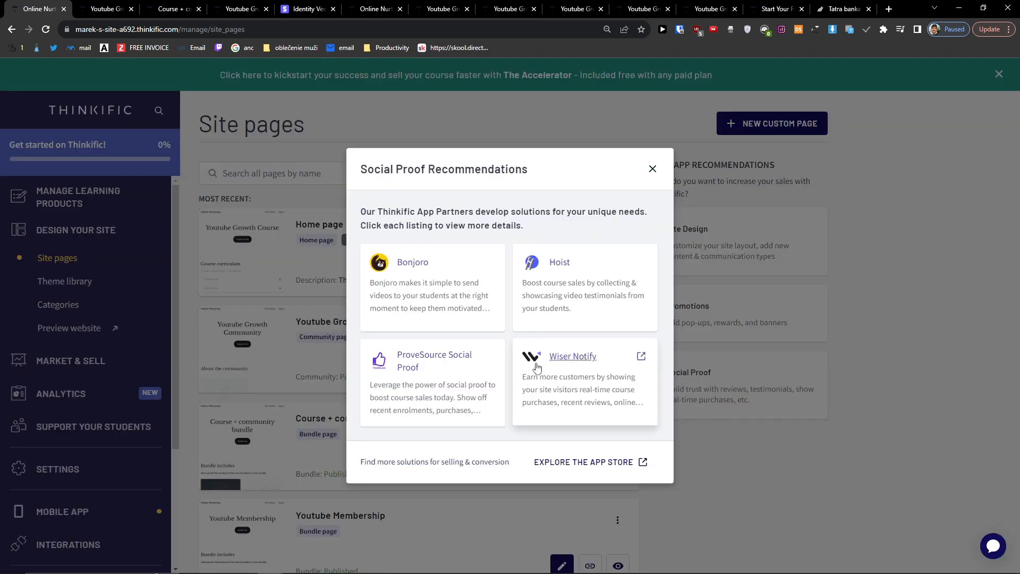
{"action": "left_click", "coordinate": [653, 168]}
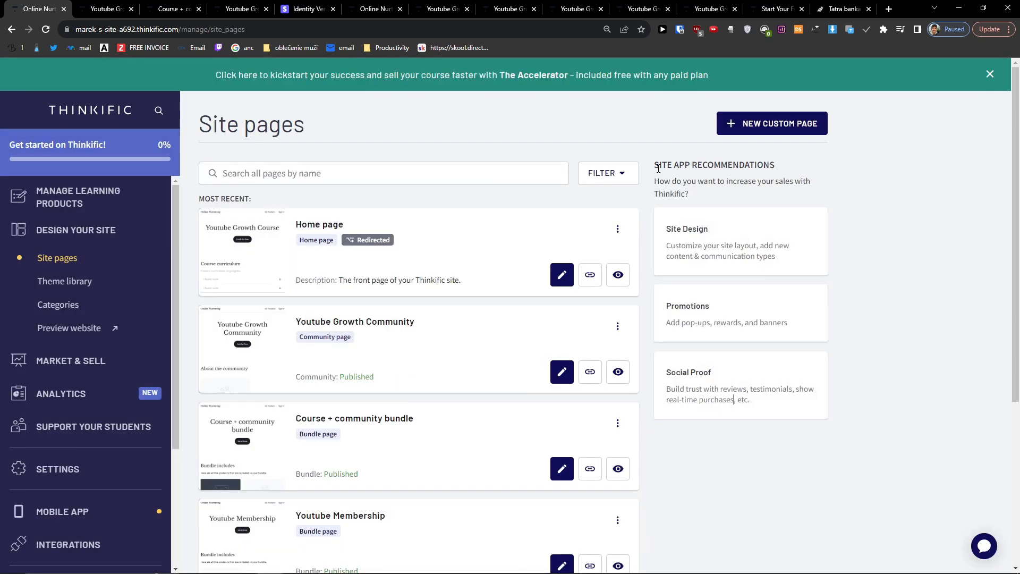
Create a new custom site page named "This is a new page", leaving the optional page title empty.
{"action": "left_click", "coordinate": [774, 125]}
{"action": "left_click", "coordinate": [458, 275]}
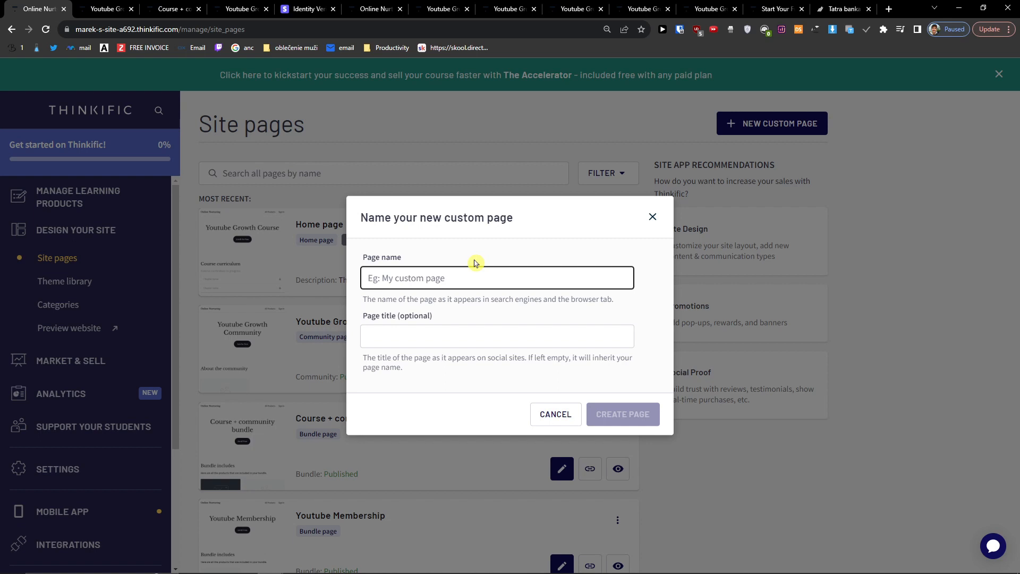
{"action": "type", "text": "This is a"}
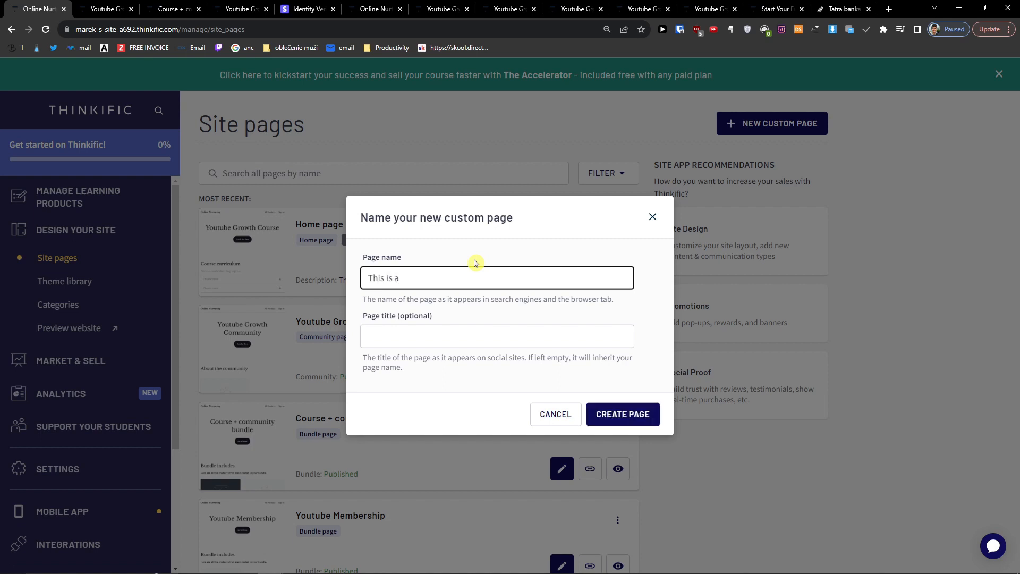
{"action": "type", "text": " page nam"}
{"action": "key", "text": "ctrl+a"}
{"action": "type", "text": "This i"}
{"action": "left_click", "coordinate": [608, 415]}
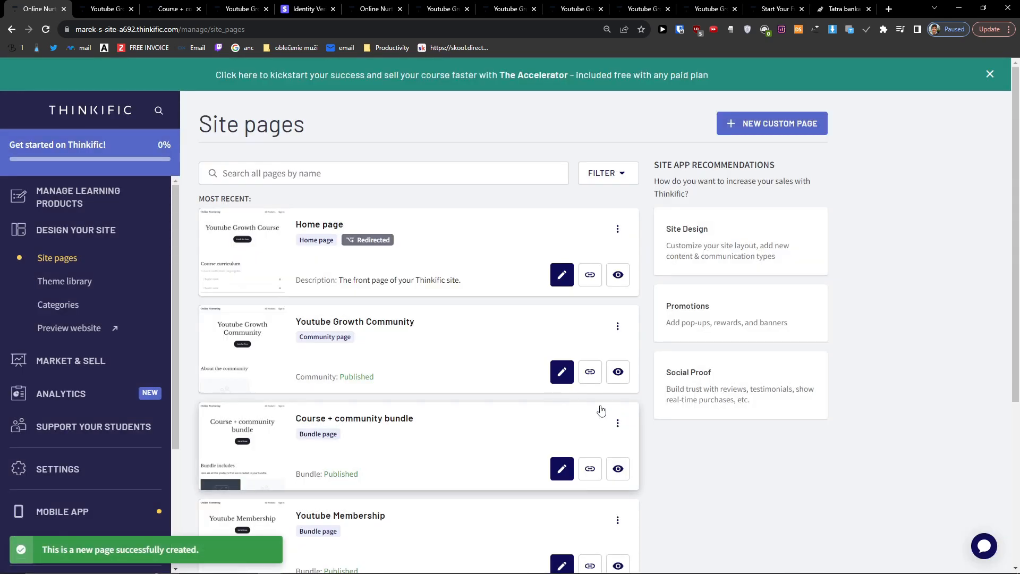
Open the new custom page in Site Builder, look through the available section types, and return to the site pages list.
{"action": "left_click", "coordinate": [566, 282]}
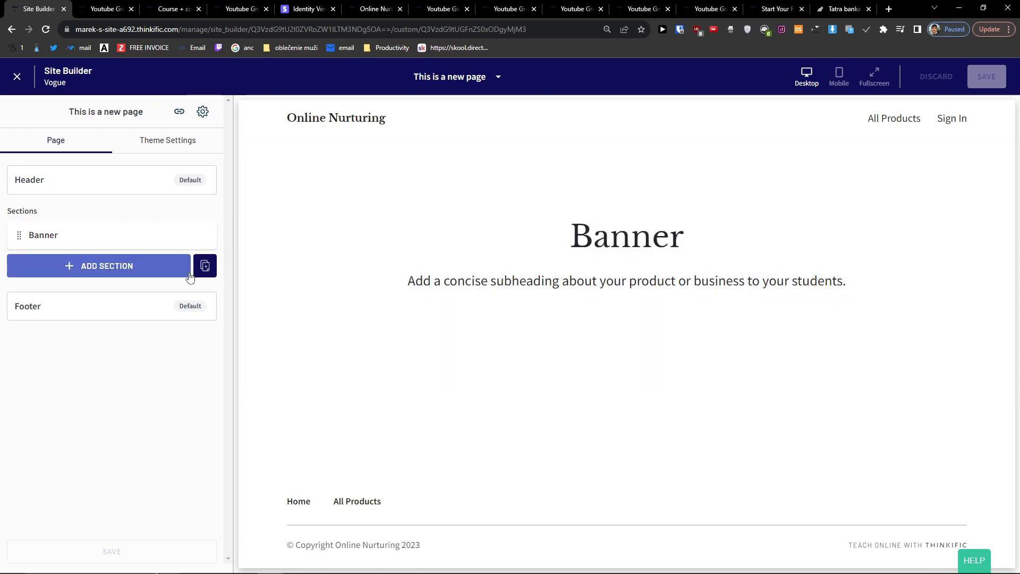
{"action": "left_click", "coordinate": [190, 276]}
{"action": "scroll", "coordinate": [444, 330], "scroll_direction": "down", "scroll_amount": 5}
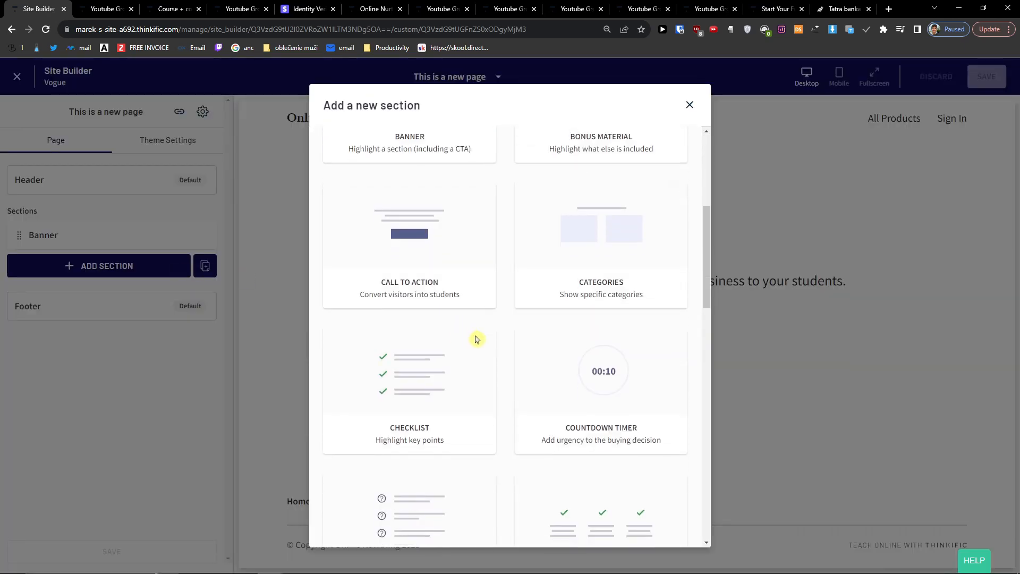
{"action": "scroll", "coordinate": [491, 341], "scroll_direction": "down", "scroll_amount": 9}
{"action": "left_click", "coordinate": [791, 325]}
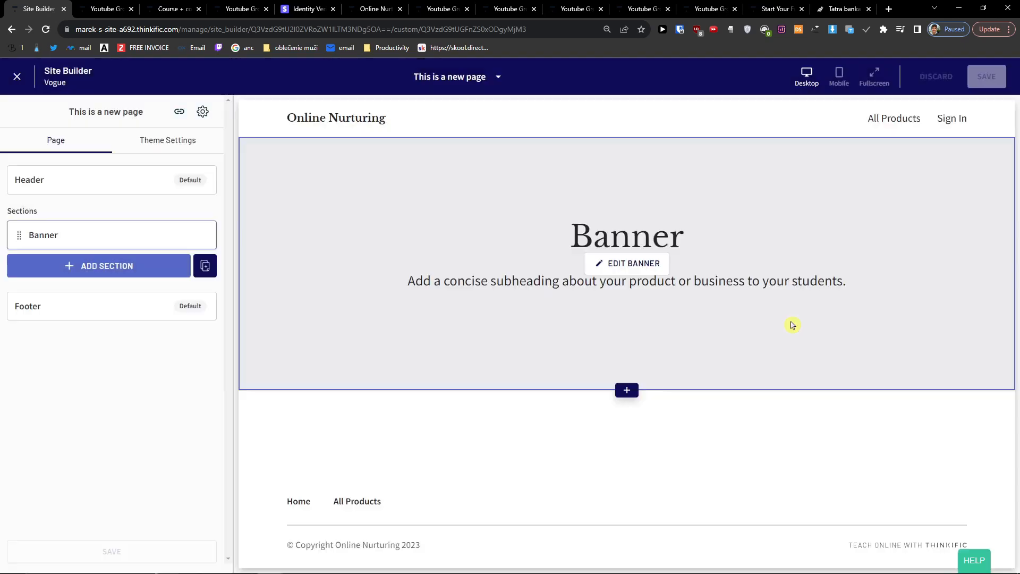
{"action": "left_click", "coordinate": [612, 266]}
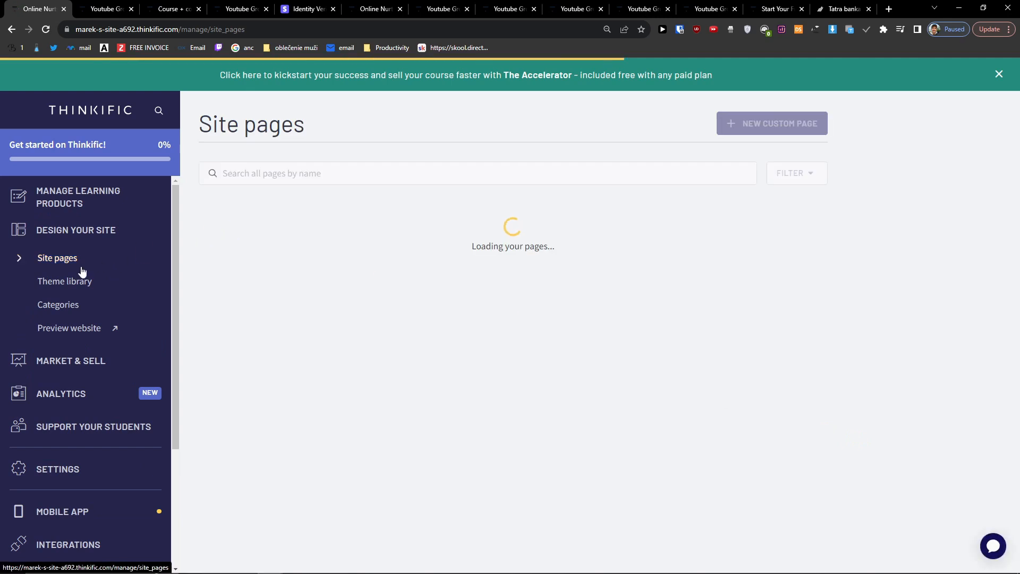
{"action": "scroll", "coordinate": [111, 301], "scroll_direction": "down", "scroll_amount": 1}
{"action": "scroll", "coordinate": [120, 293], "scroll_direction": "up", "scroll_amount": 1}
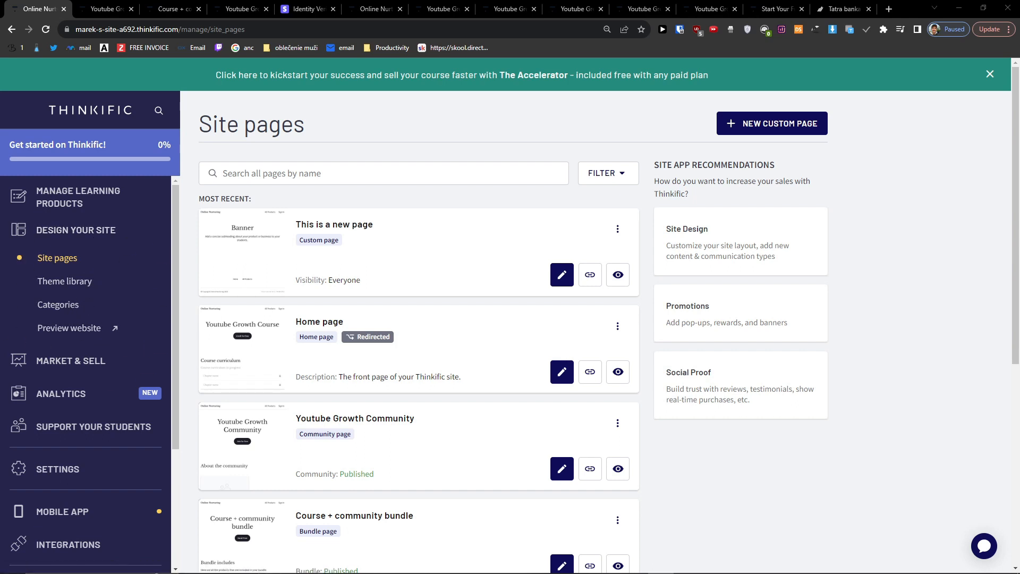
Dismiss the Accelerator promotion banner and start a new coupon named "YoutubeCode".
{"action": "left_click", "coordinate": [71, 360]}
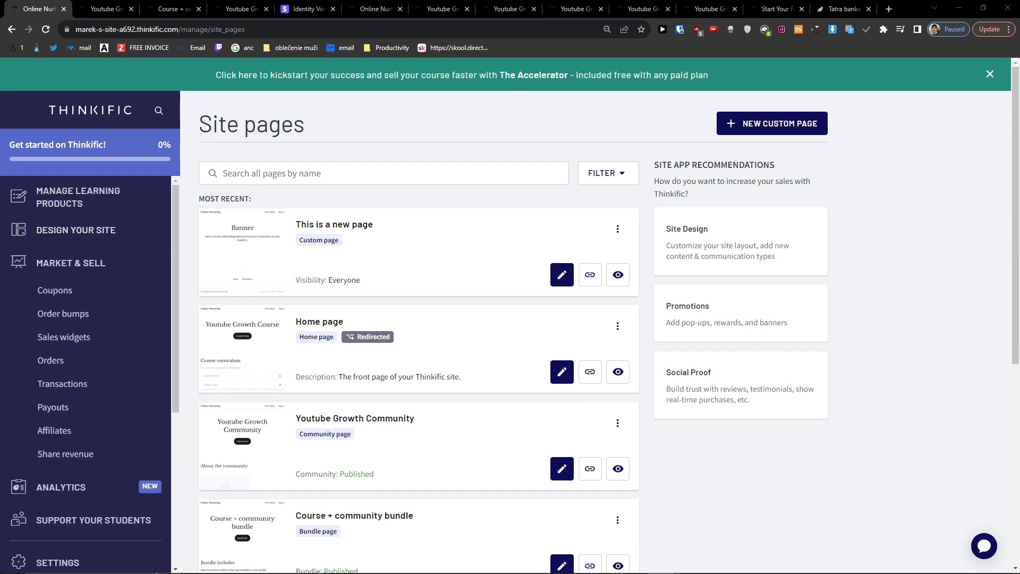
{"action": "left_click", "coordinate": [50, 300]}
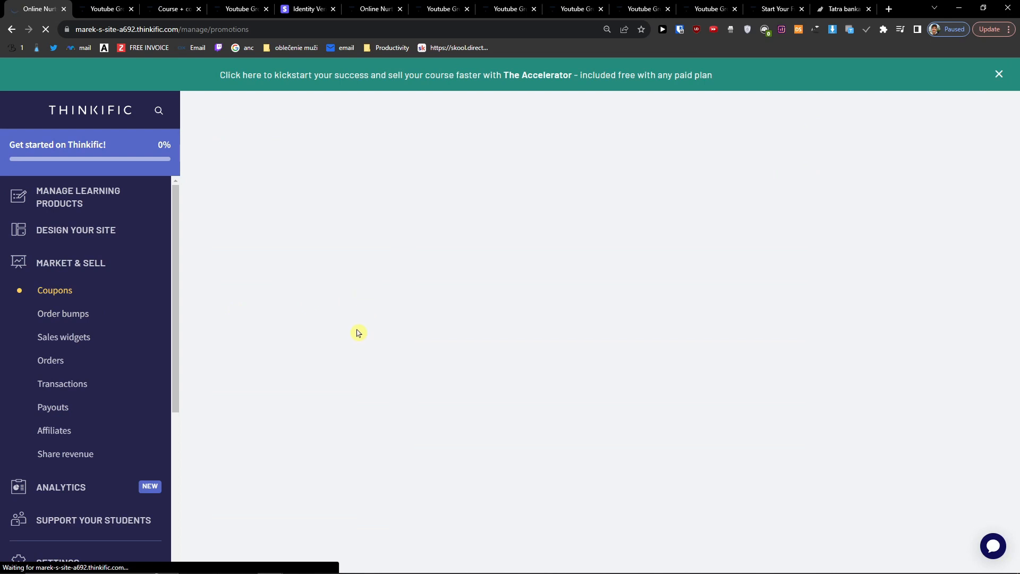
{"action": "left_click", "coordinate": [999, 75]}
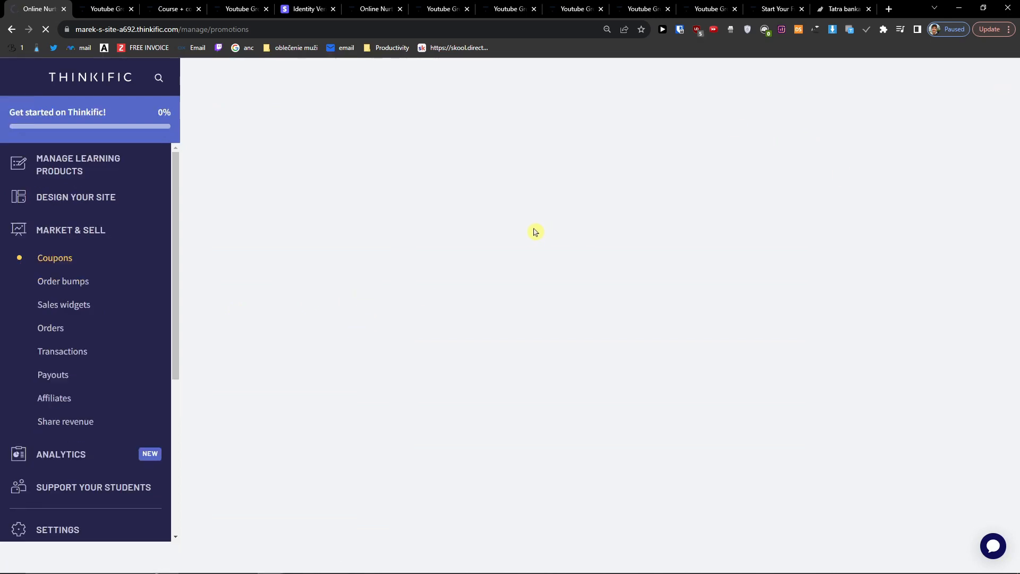
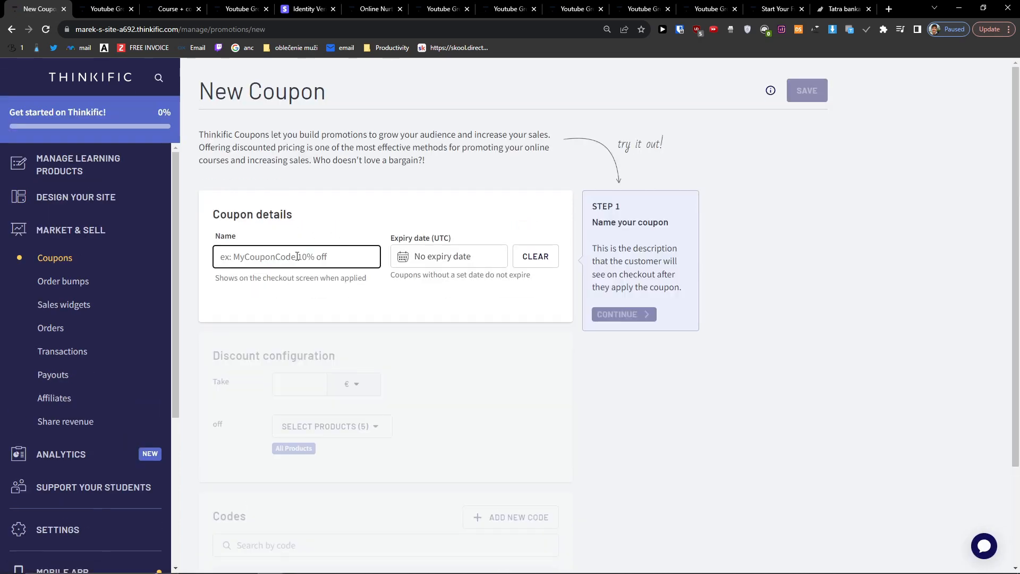
{"action": "type", "text": "YoutubeCode"}
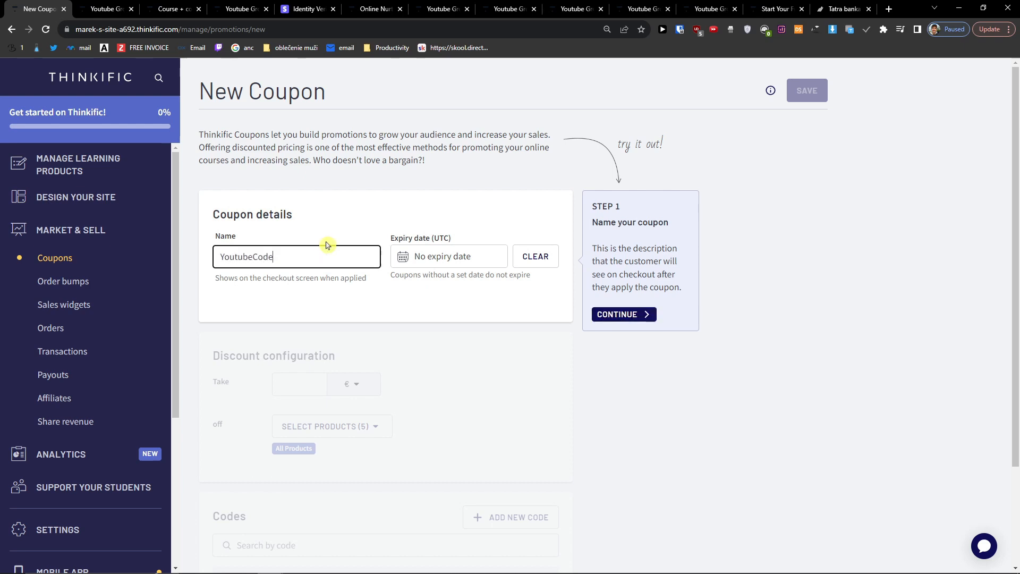
Set the coupon's expiry date to 2023-09-09 and continue to the discount configuration.
{"action": "left_click", "coordinate": [461, 260]}
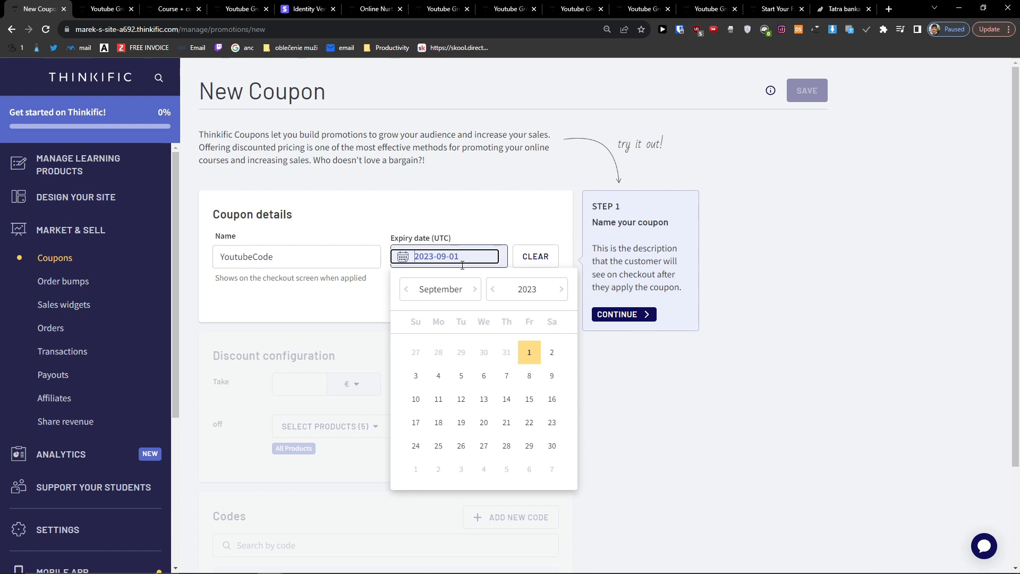
{"action": "left_click", "coordinate": [551, 381]}
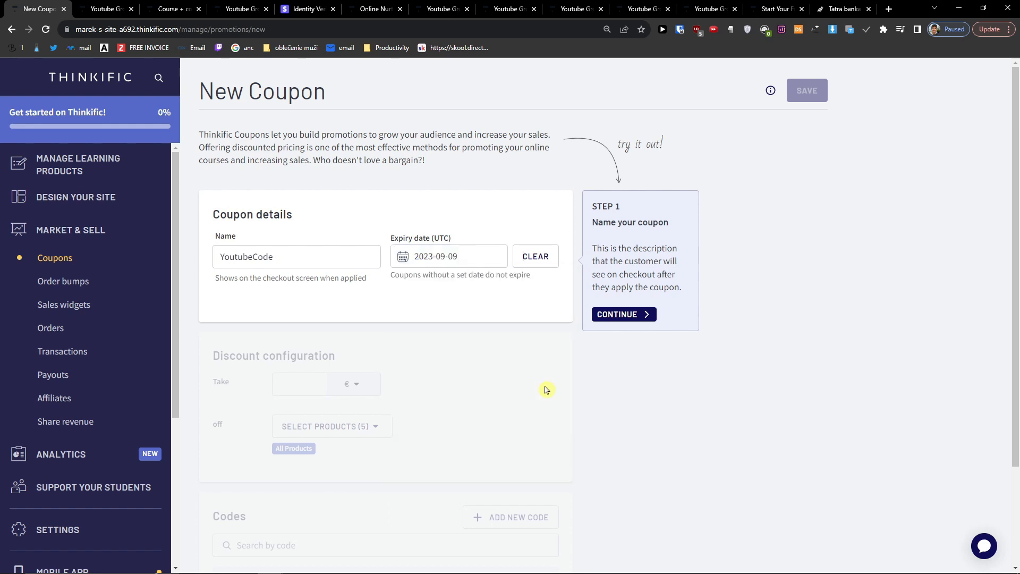
{"action": "left_click", "coordinate": [620, 314]}
{"action": "left_click", "coordinate": [616, 301]}
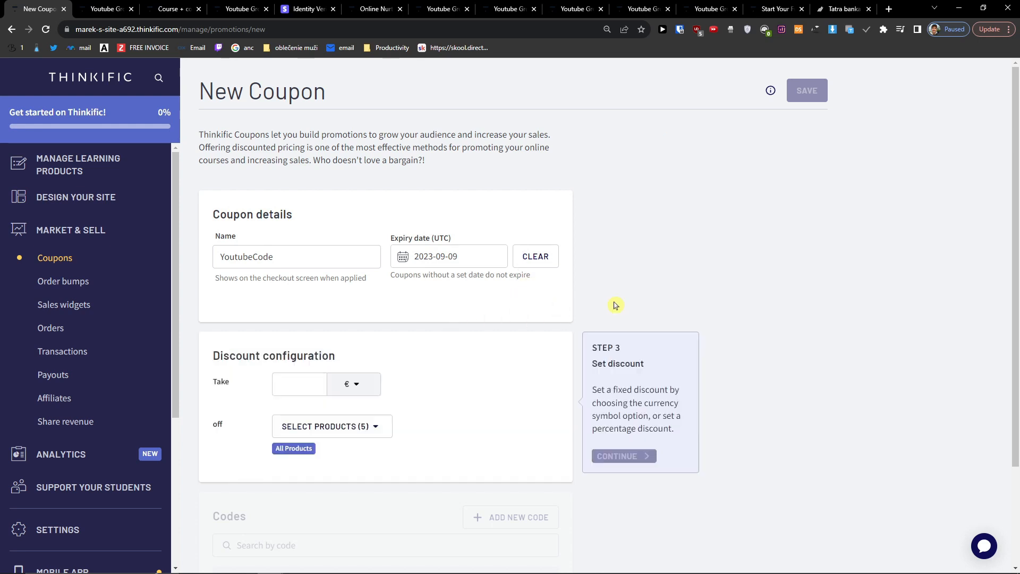
Configure the coupon to take 10 % off the Youtube Growth Guidex course only.
{"action": "scroll", "coordinate": [306, 382], "scroll_direction": "down", "scroll_amount": 1}
{"action": "left_click", "coordinate": [297, 323]}
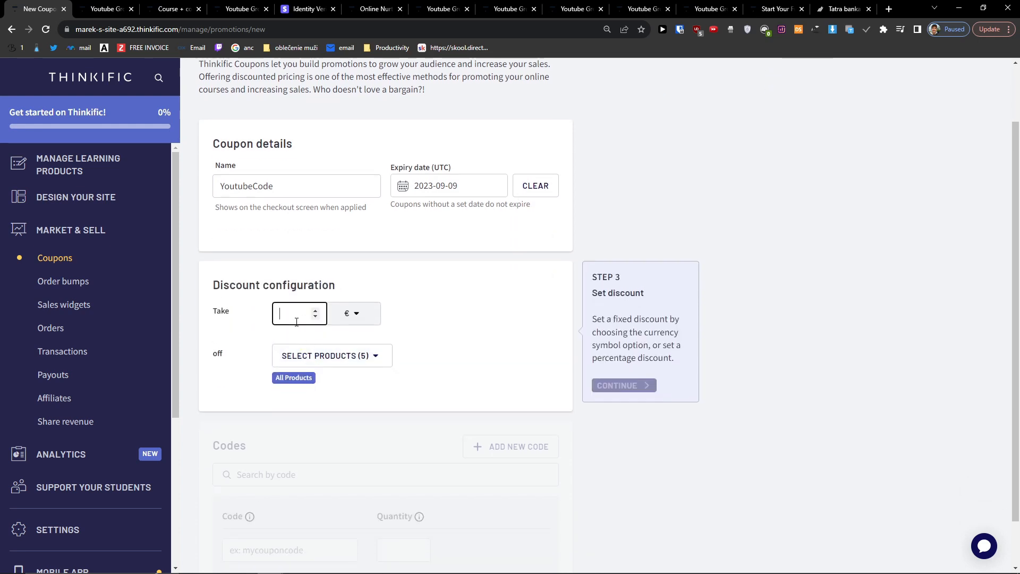
{"action": "type", "text": "10"}
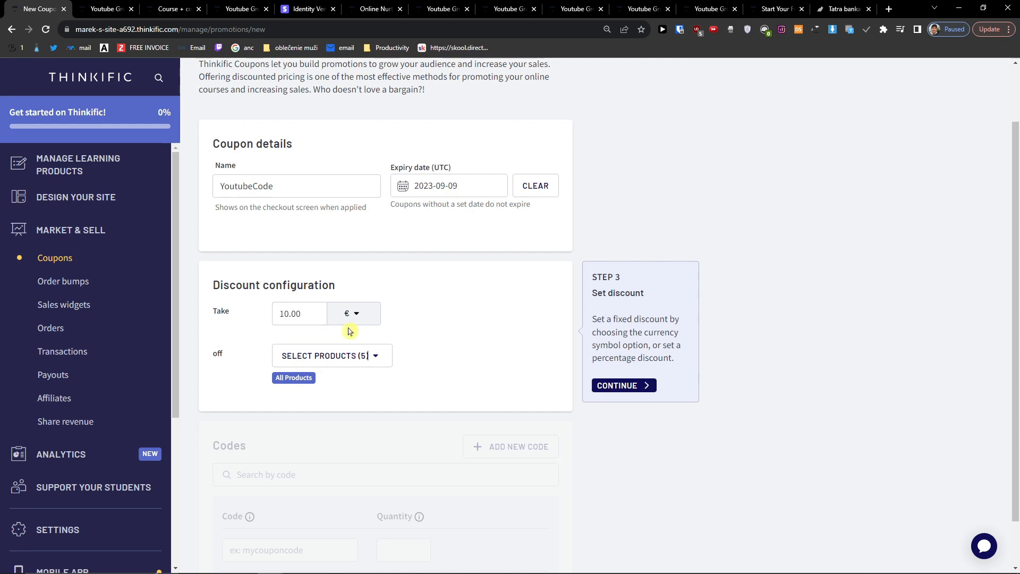
{"action": "left_click", "coordinate": [349, 356]}
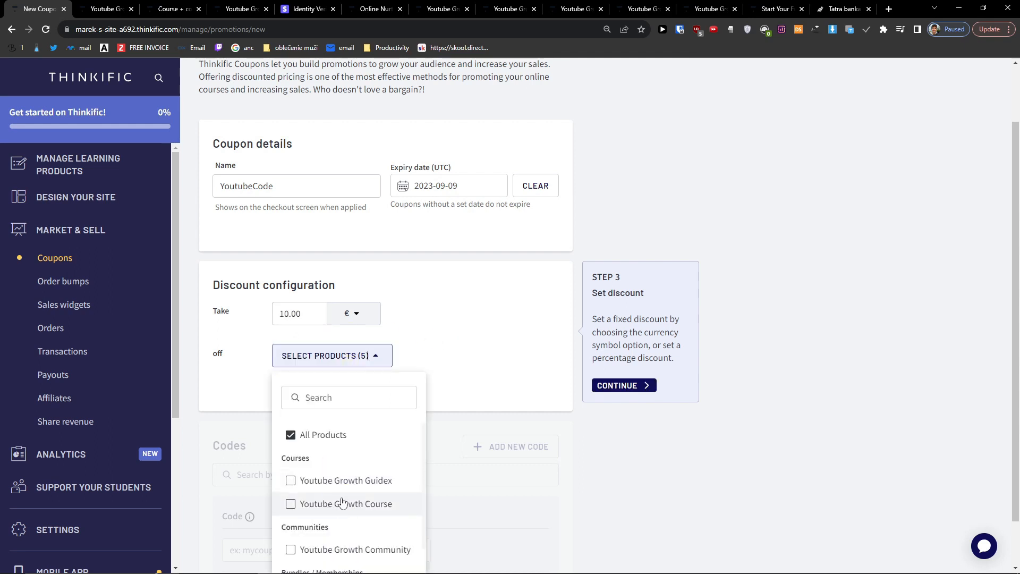
{"action": "left_click", "coordinate": [346, 480]}
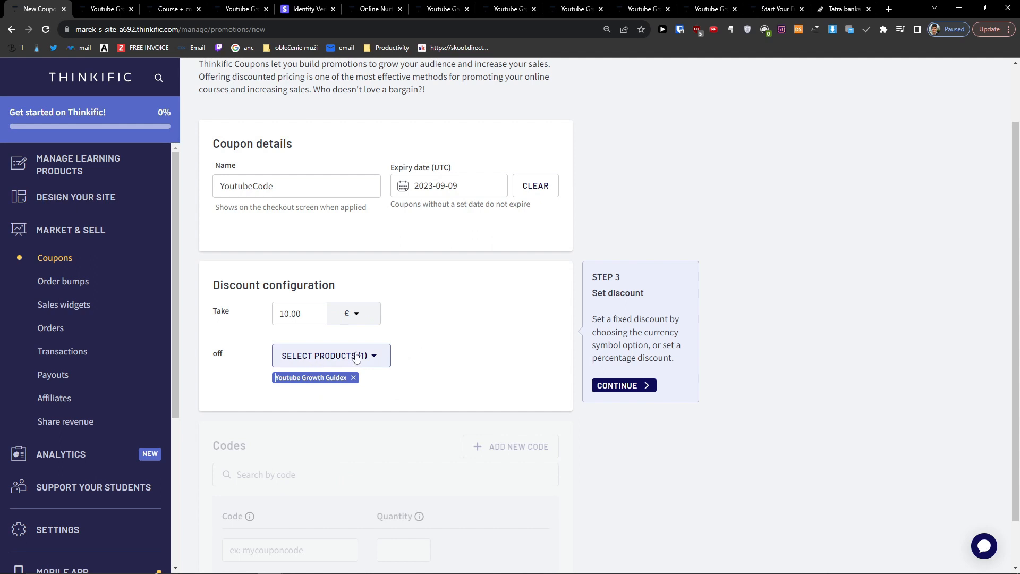
{"action": "left_click", "coordinate": [349, 313]}
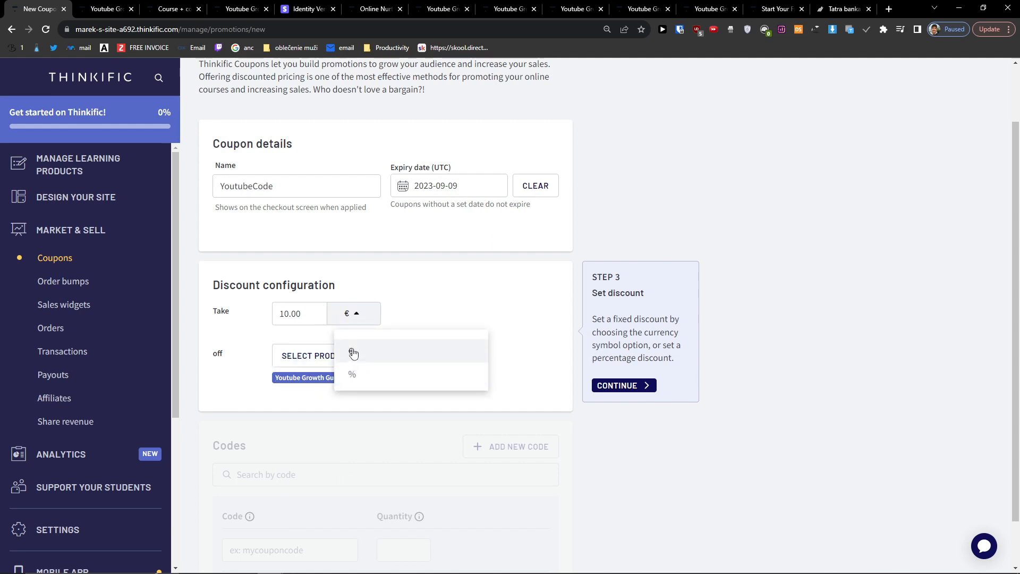
{"action": "left_click", "coordinate": [356, 314]}
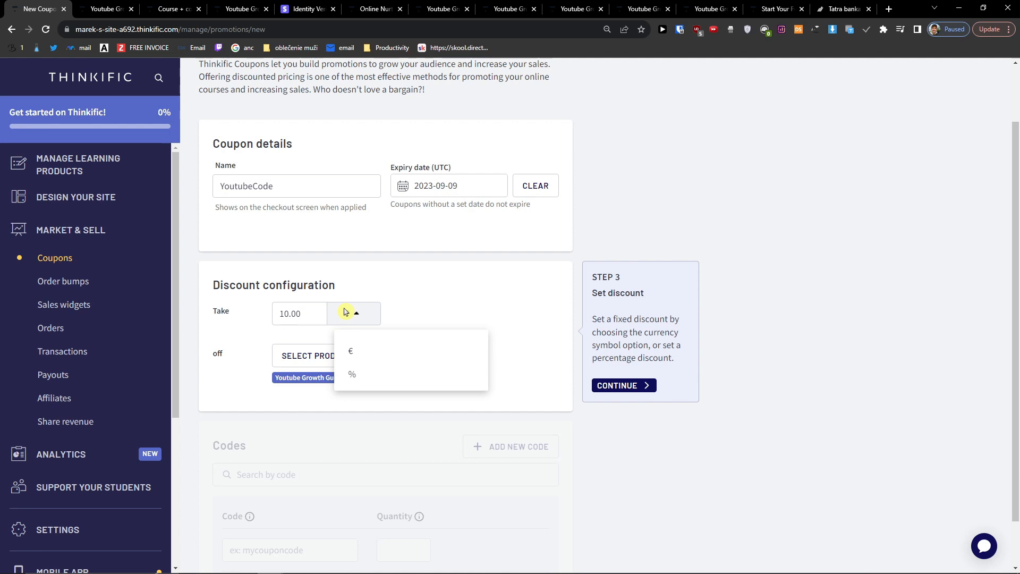
{"action": "left_click", "coordinate": [393, 374]}
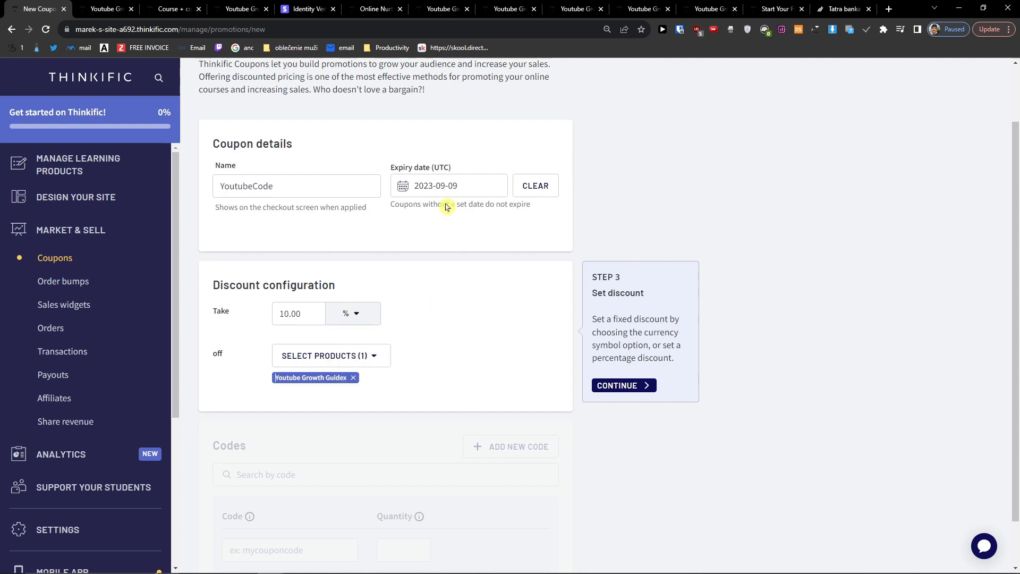
Change the coupon's expiry date to 2023-09-30 and continue through the guided setup to the codes section.
{"action": "left_click", "coordinate": [533, 191]}
{"action": "left_click", "coordinate": [485, 186]}
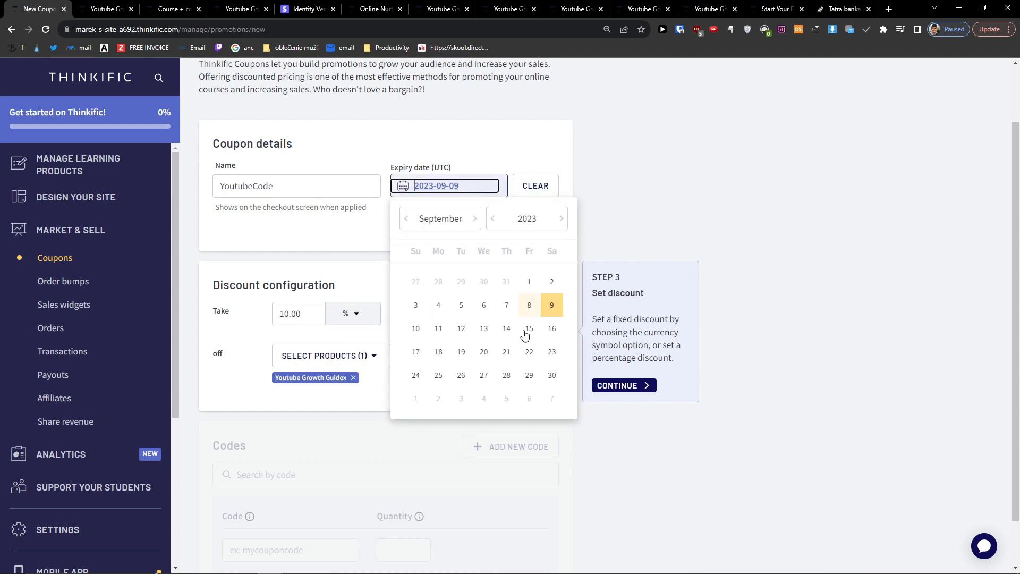
{"action": "left_click", "coordinate": [547, 377]}
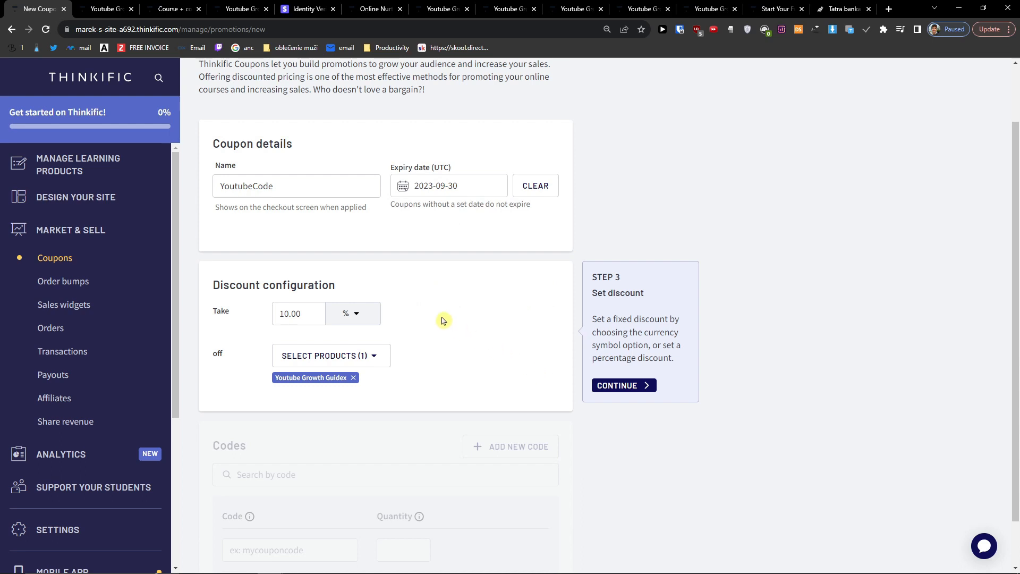
{"action": "scroll", "coordinate": [428, 316], "scroll_direction": "down", "scroll_amount": 1}
{"action": "scroll", "coordinate": [428, 316], "scroll_direction": "up", "scroll_amount": 1}
{"action": "scroll", "coordinate": [428, 316], "scroll_direction": "down", "scroll_amount": 1}
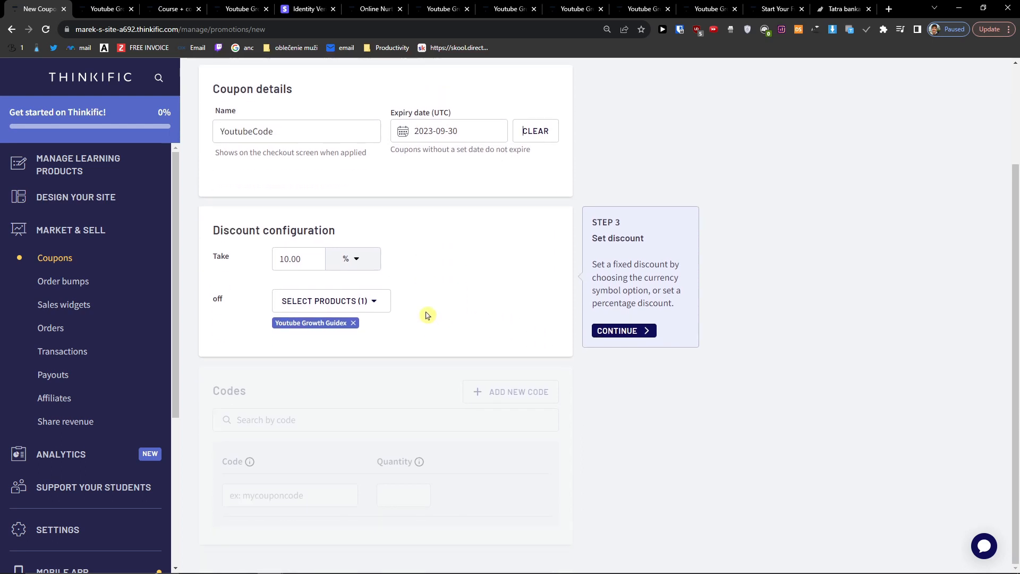
{"action": "scroll", "coordinate": [428, 316], "scroll_direction": "up", "scroll_amount": 1}
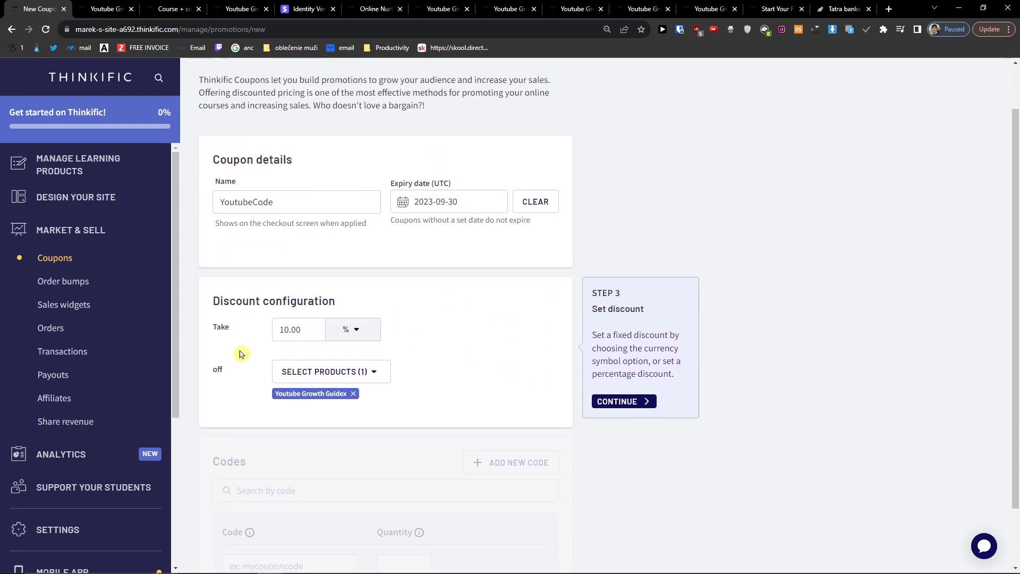
{"action": "left_click", "coordinate": [640, 401]}
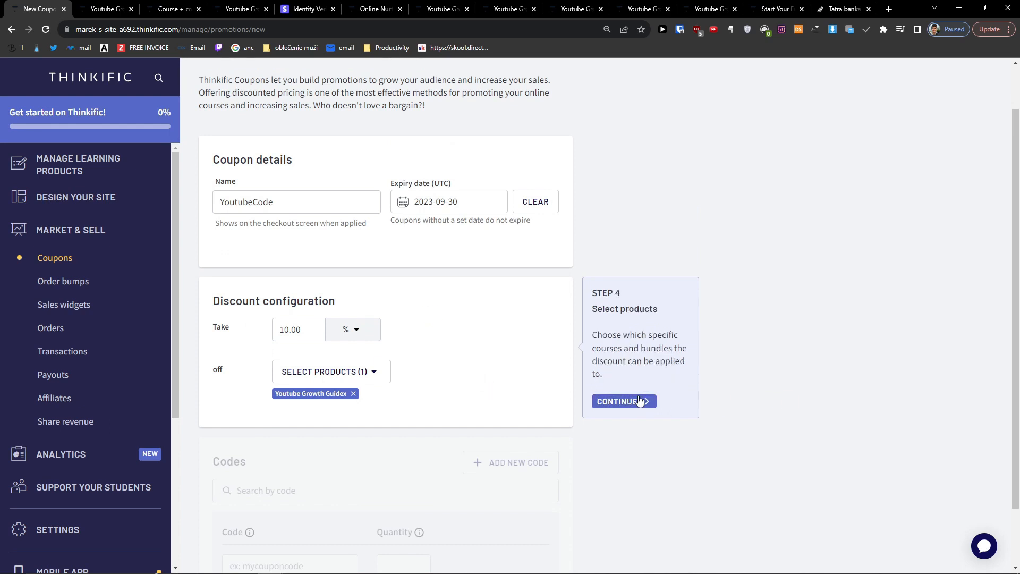
{"action": "left_click", "coordinate": [640, 401]}
Add the coupon code "YoutubeGrowth" with a quantity of 500 and delete the extra empty code row.
{"action": "scroll", "coordinate": [425, 367], "scroll_direction": "down", "scroll_amount": 1}
{"action": "left_click", "coordinate": [267, 319]}
{"action": "left_click", "coordinate": [249, 420]}
{"action": "left_click", "coordinate": [316, 397]}
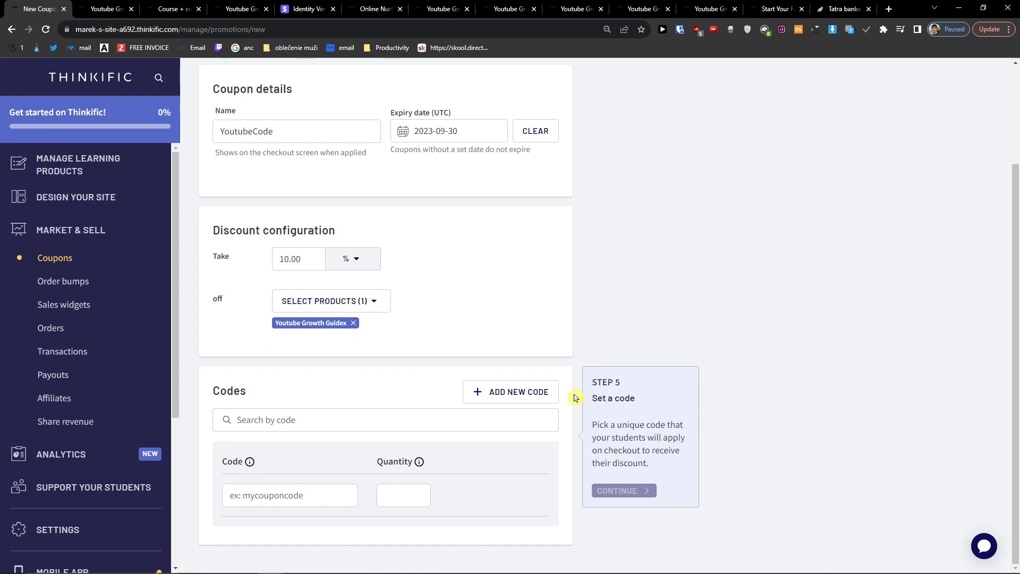
{"action": "left_click", "coordinate": [515, 391]}
{"action": "scroll", "coordinate": [319, 425], "scroll_direction": "down", "scroll_amount": 1}
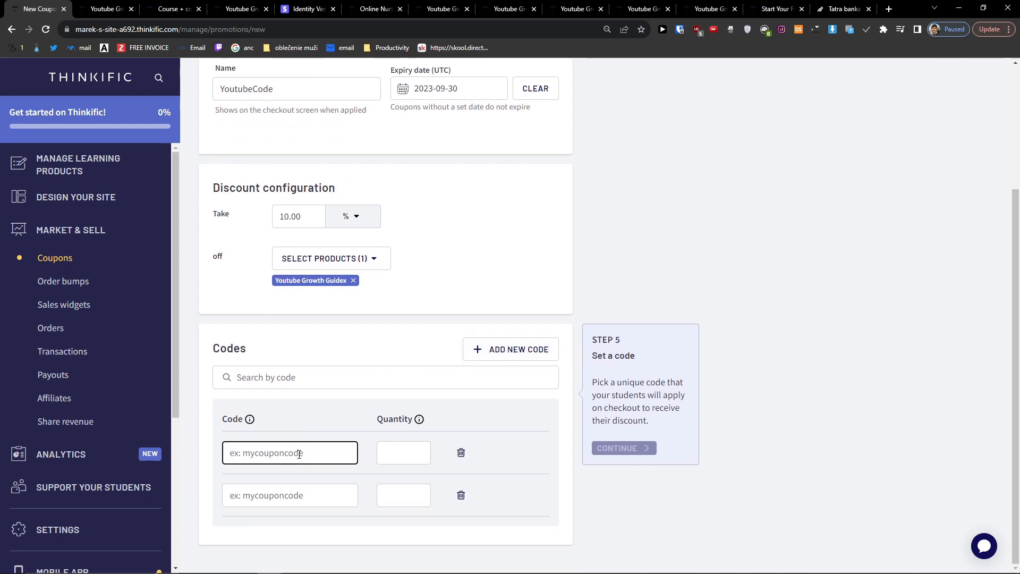
{"action": "type", "text": "Yout"}
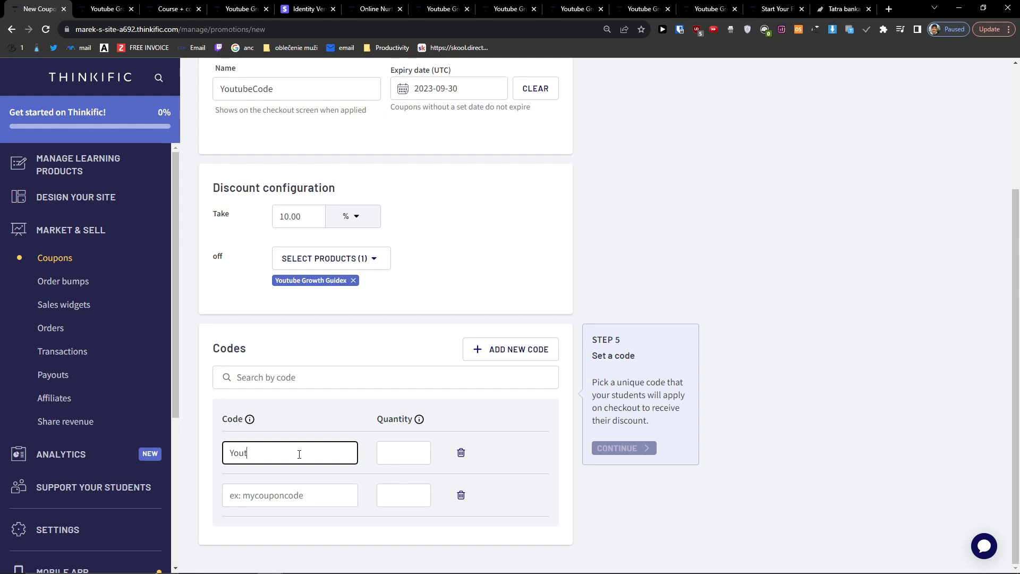
{"action": "type", "text": "ubeGrowth"}
{"action": "key", "text": "Tab"}
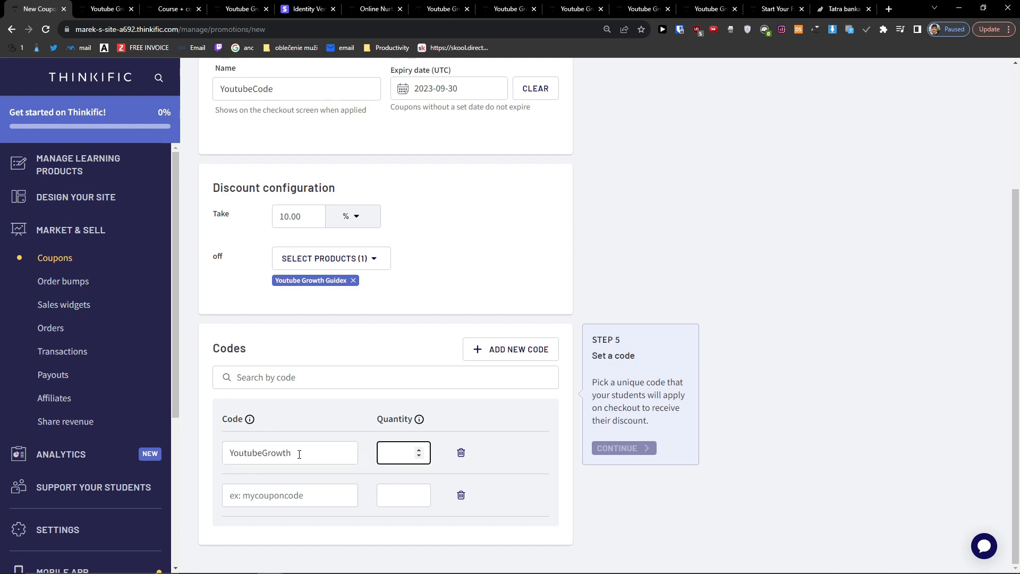
{"action": "left_click", "coordinate": [598, 278]}
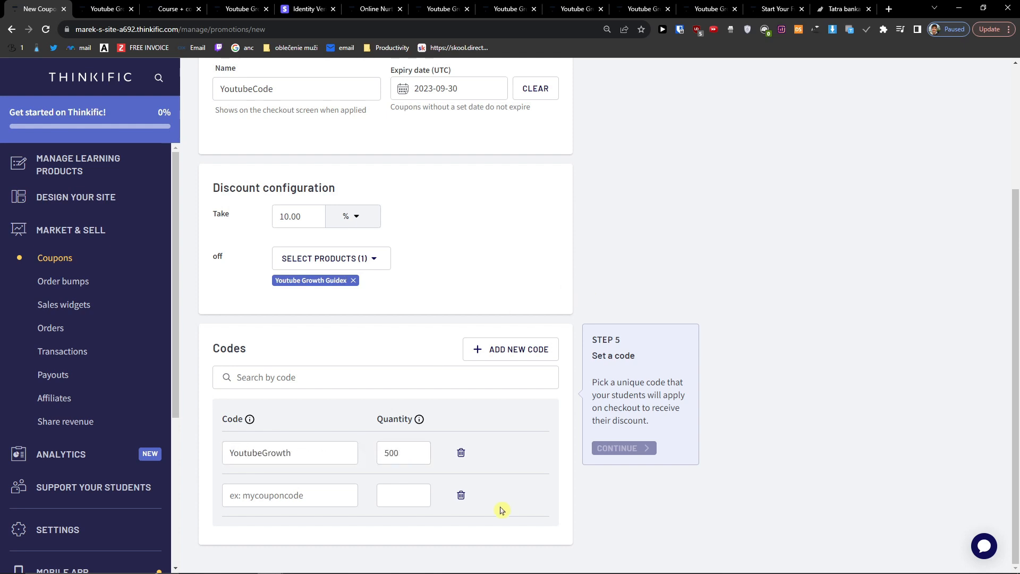
{"action": "left_click", "coordinate": [461, 495]}
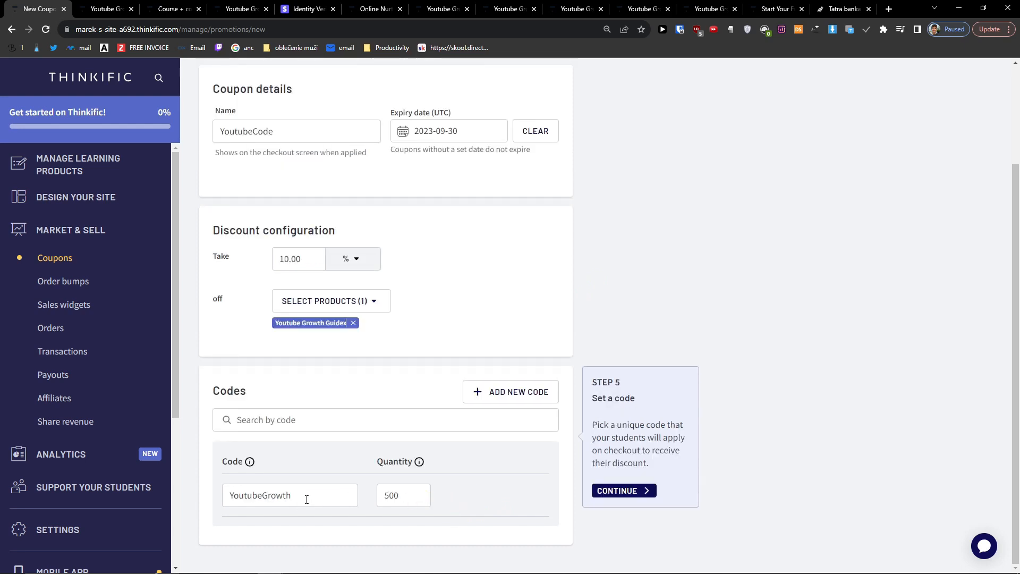
Recheck the coupon's product selection, then finish the guided setup and save the coupon.
{"action": "left_click_drag", "start_coordinate": [306, 499], "coordinate": [230, 495]}
{"action": "scroll", "coordinate": [252, 415], "scroll_direction": "up", "scroll_amount": 1}
{"action": "left_click_drag", "start_coordinate": [277, 331], "coordinate": [309, 339]}
{"action": "left_click", "coordinate": [295, 378]}
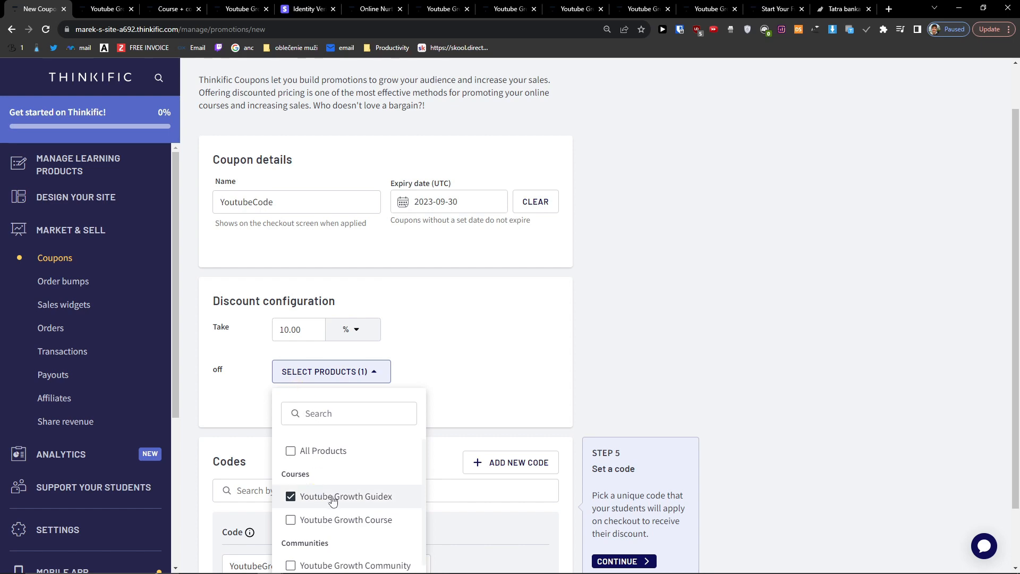
{"action": "left_click", "coordinate": [222, 408]}
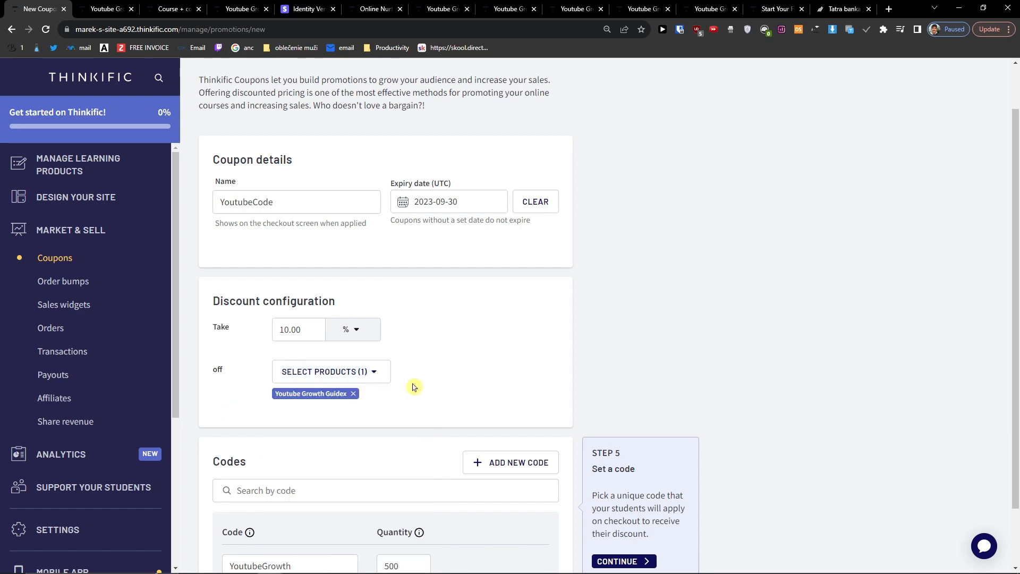
{"action": "scroll", "coordinate": [420, 390], "scroll_direction": "down", "scroll_amount": 1}
{"action": "left_click", "coordinate": [618, 480]}
{"action": "left_click", "coordinate": [620, 481]}
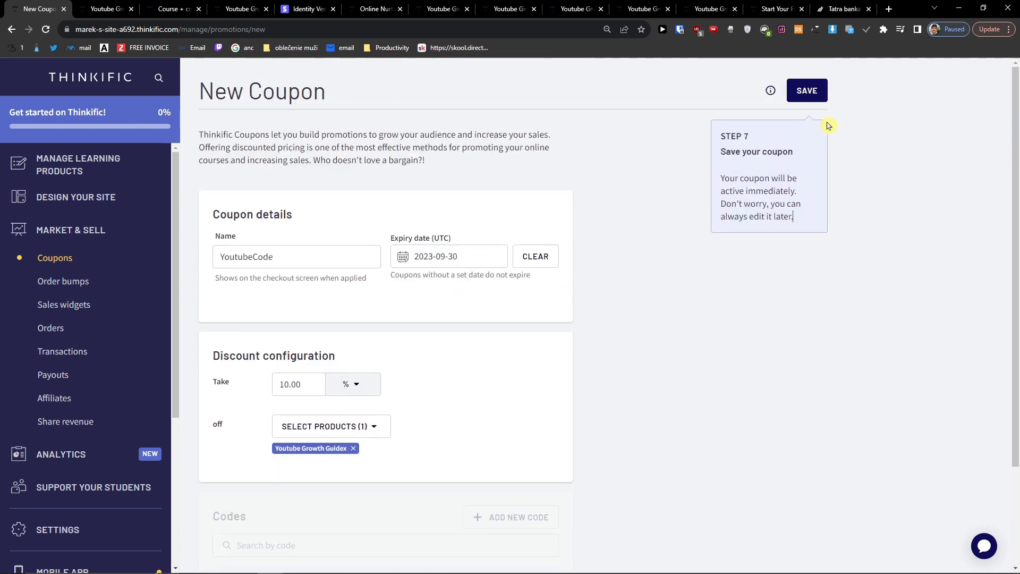
{"action": "left_click", "coordinate": [806, 101]}
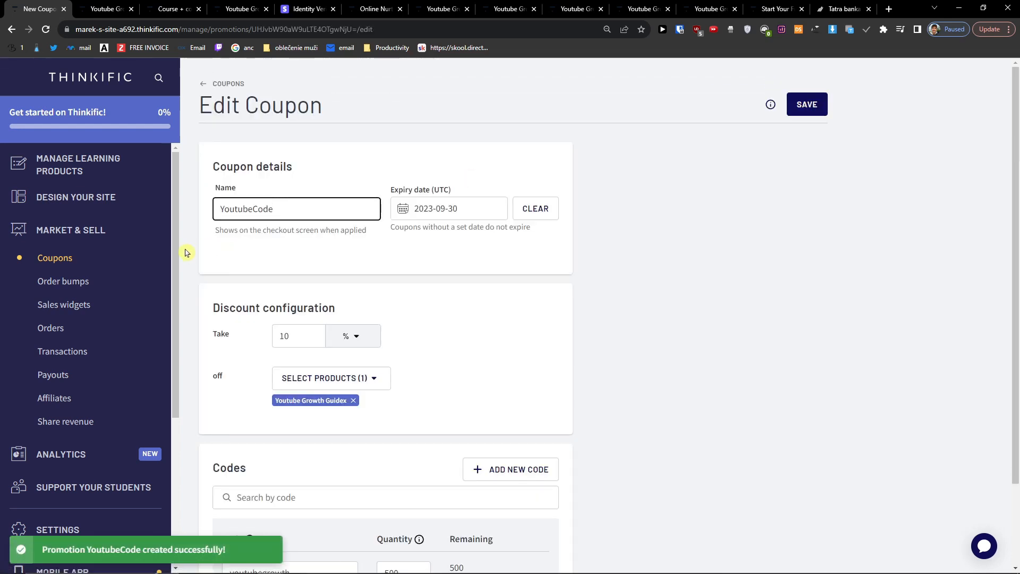
Open the Order bumps page and read how complementary product offers work in the checkout.
{"action": "left_click", "coordinate": [60, 286]}
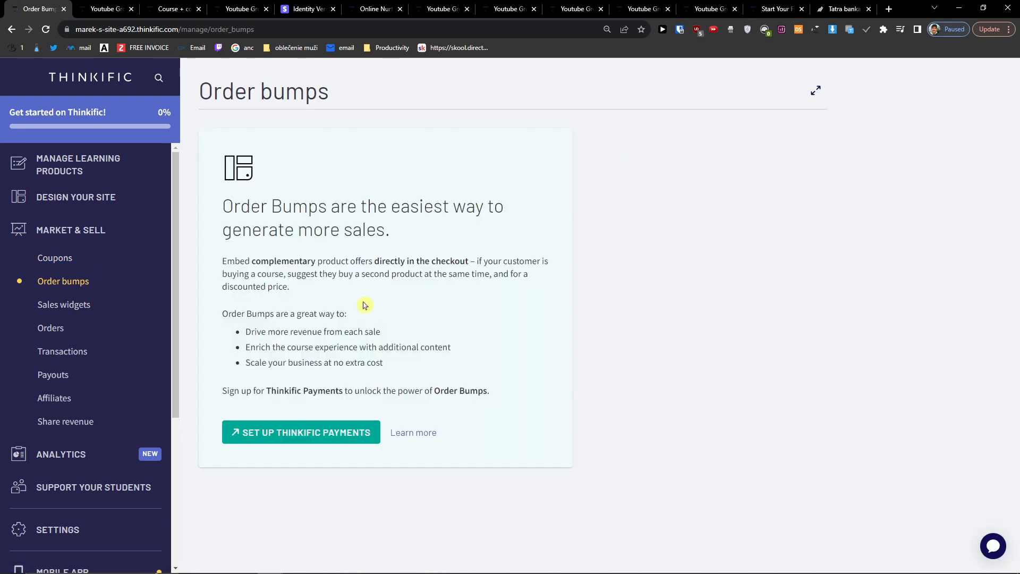
{"action": "left_click_drag", "start_coordinate": [213, 190], "coordinate": [444, 224]}
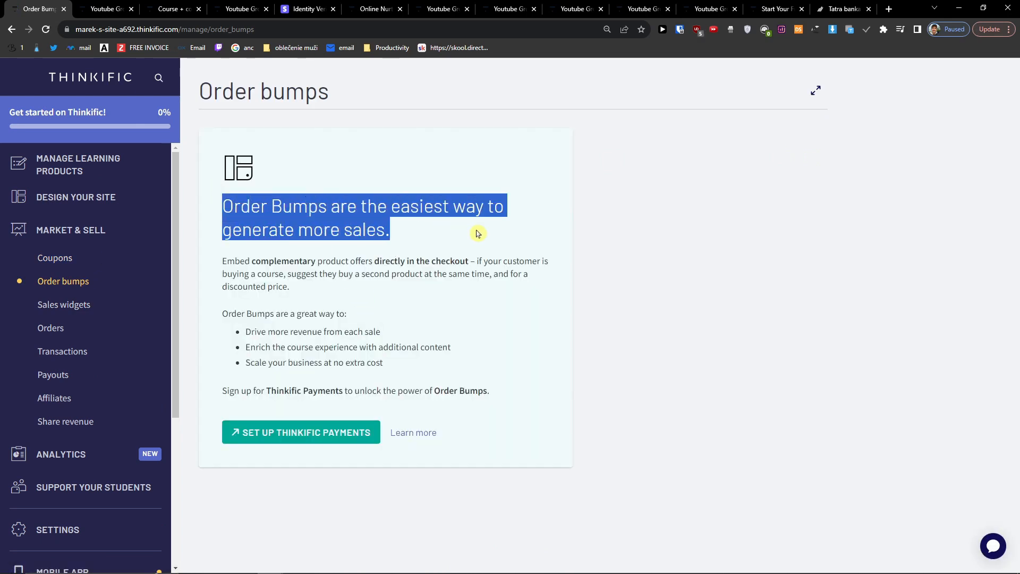
{"action": "left_click_drag", "start_coordinate": [190, 267], "coordinate": [293, 271]}
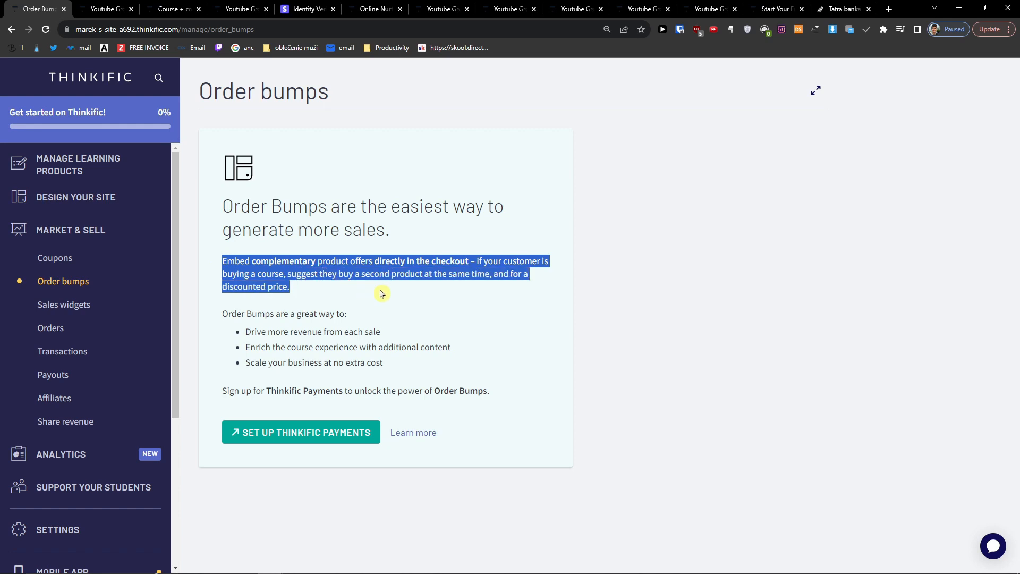
{"action": "left_click_drag", "start_coordinate": [426, 286], "coordinate": [475, 294]}
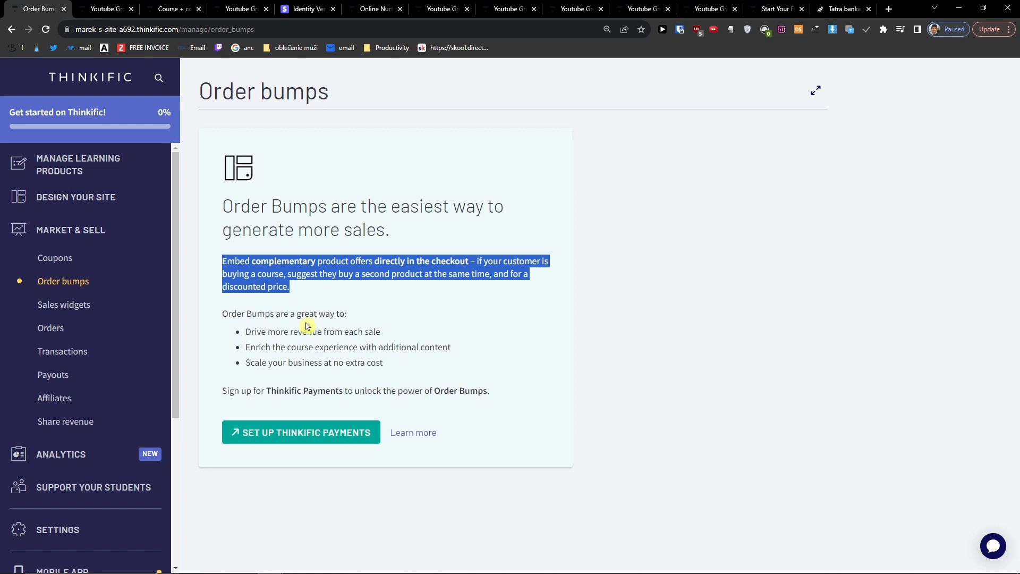
Open the Sales widgets setup, choose Course + community bundle as the product and check the optional affiliate choices.
{"action": "left_click", "coordinate": [49, 309]}
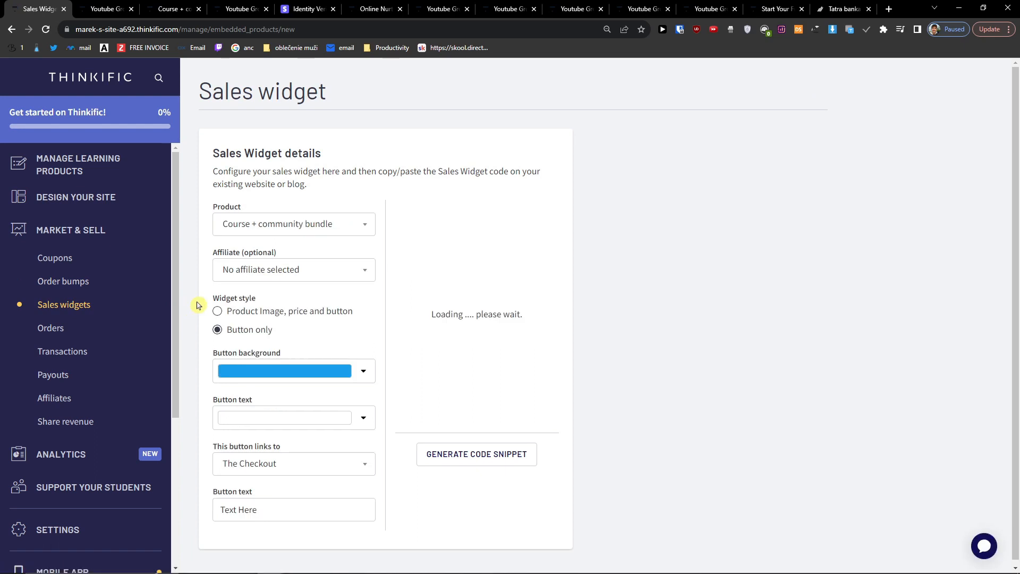
{"action": "left_click_drag", "start_coordinate": [238, 172], "coordinate": [332, 188]}
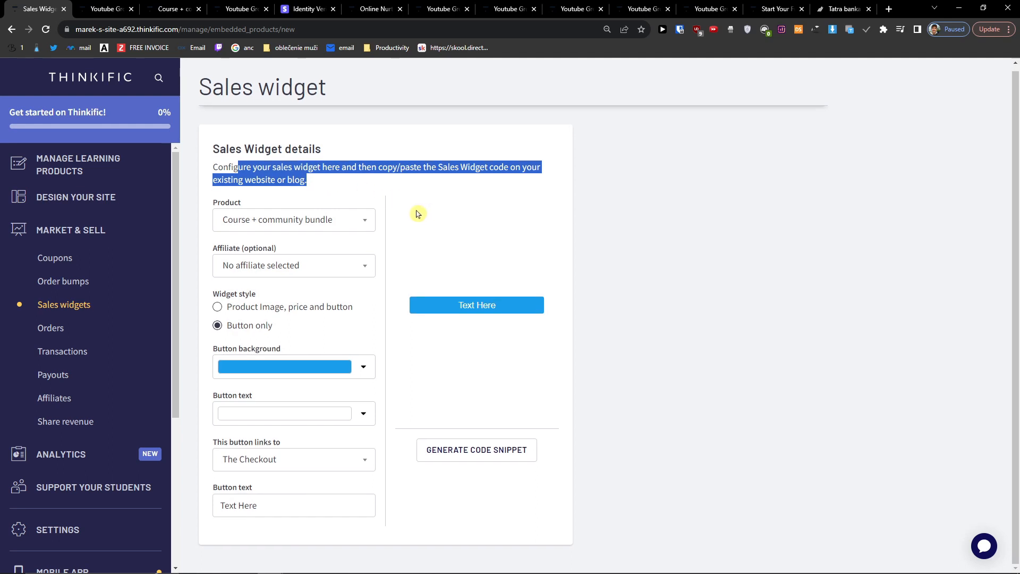
{"action": "left_click", "coordinate": [282, 228]}
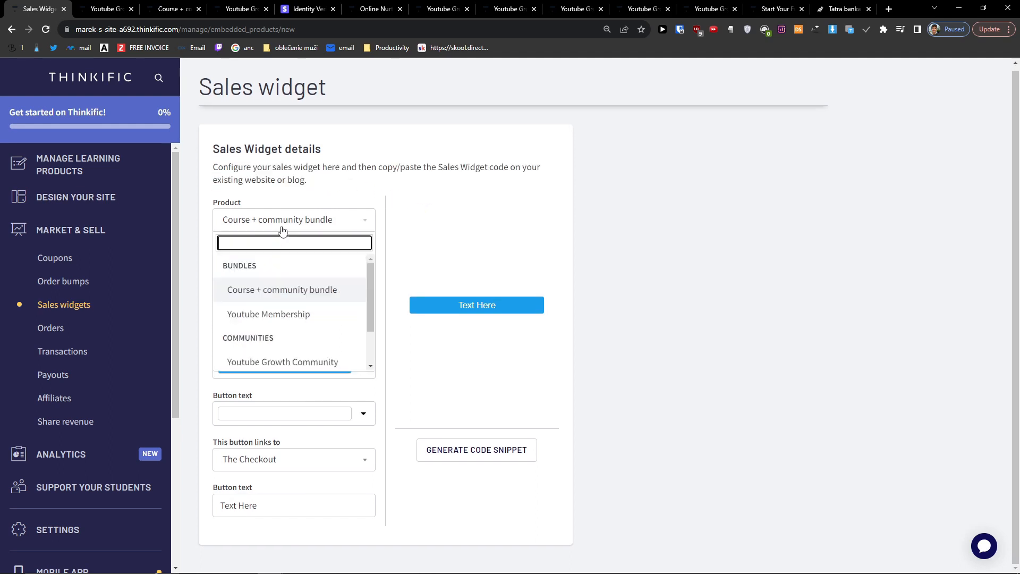
{"action": "left_click", "coordinate": [308, 289]}
{"action": "left_click", "coordinate": [297, 269]}
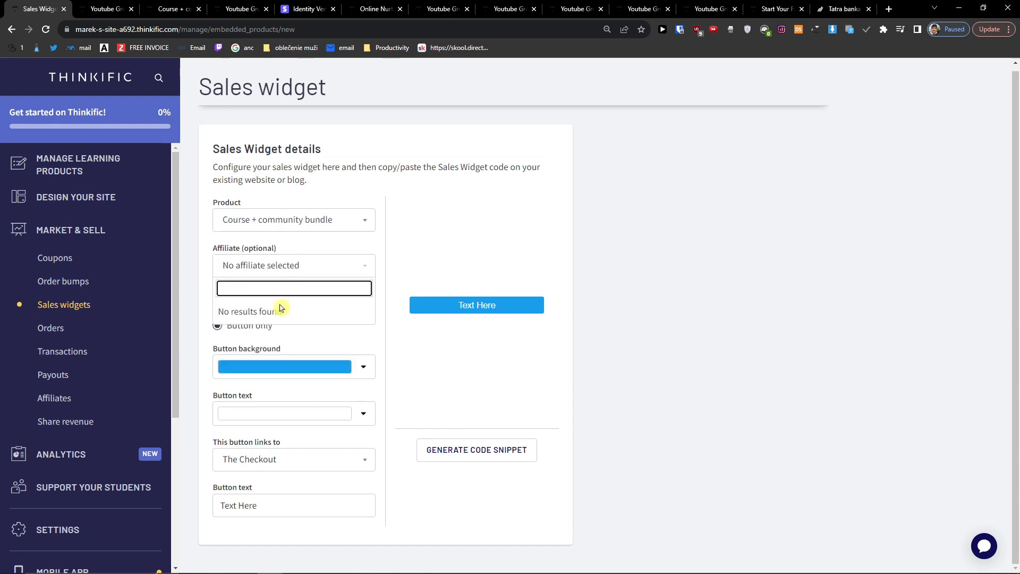
{"action": "left_click", "coordinate": [188, 269]}
Set the widget style to Product Image, price and button, then generate the code snippet and select its code.
{"action": "left_click", "coordinate": [262, 313]}
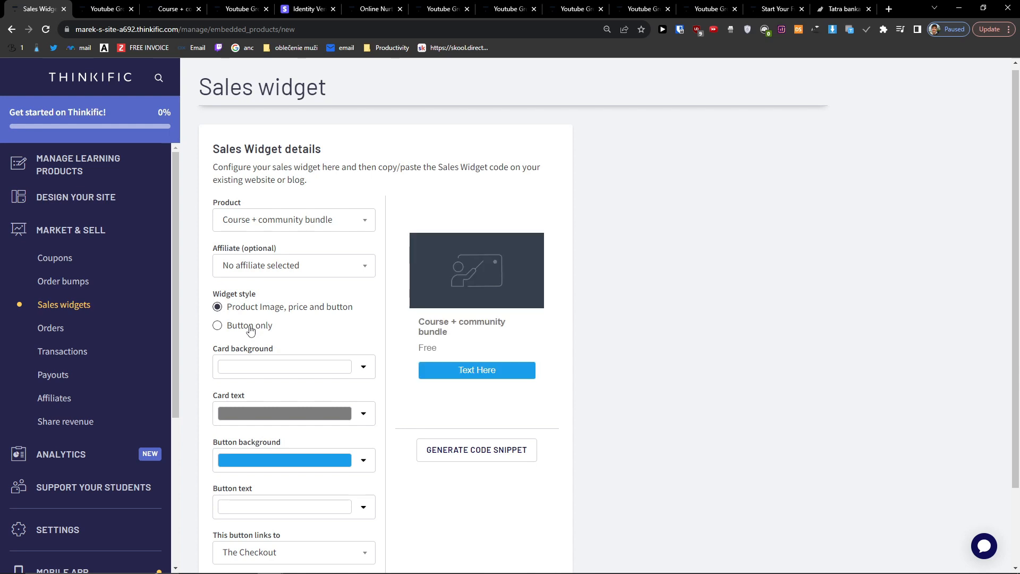
{"action": "scroll", "coordinate": [201, 321], "scroll_direction": "down", "scroll_amount": 3}
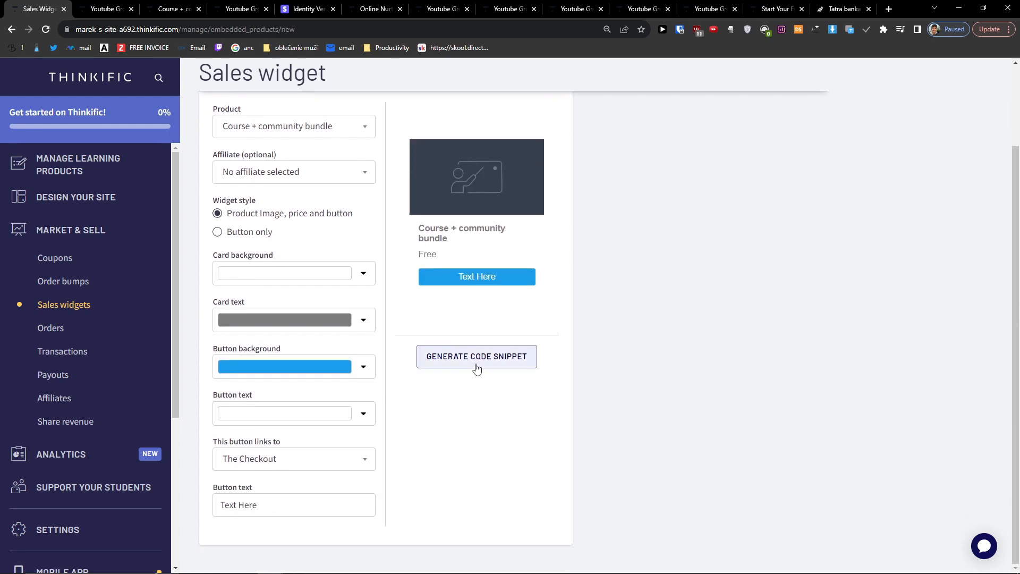
{"action": "left_click", "coordinate": [477, 364]}
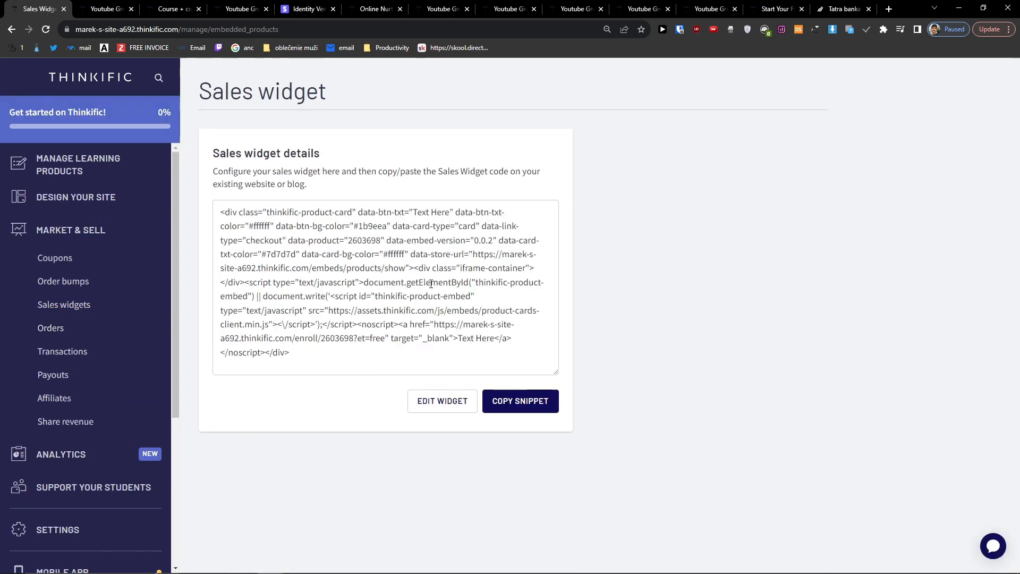
{"action": "left_click", "coordinate": [334, 334]}
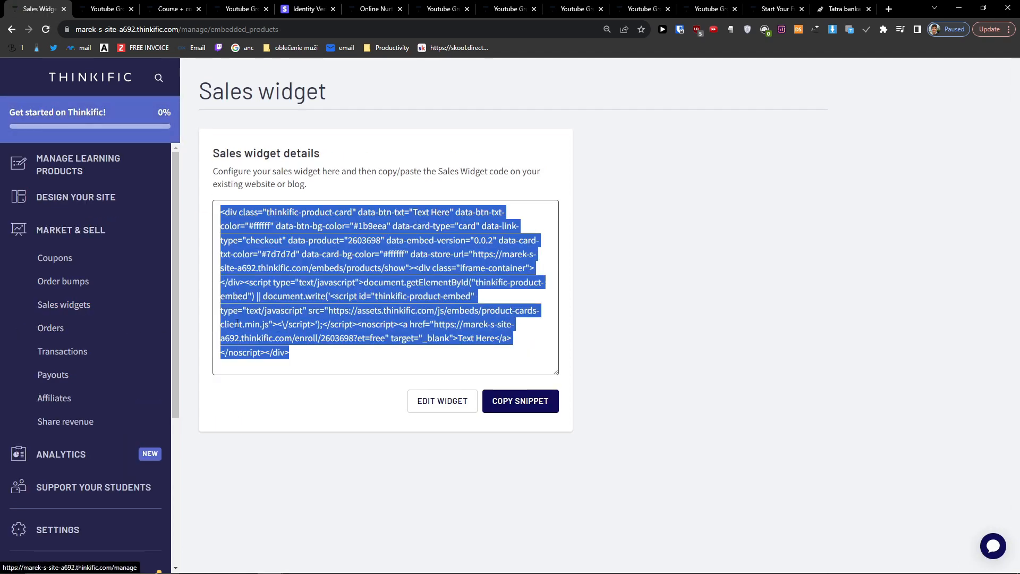
Review the Orders, Transactions and Payouts pages.
{"action": "left_click", "coordinate": [74, 332]}
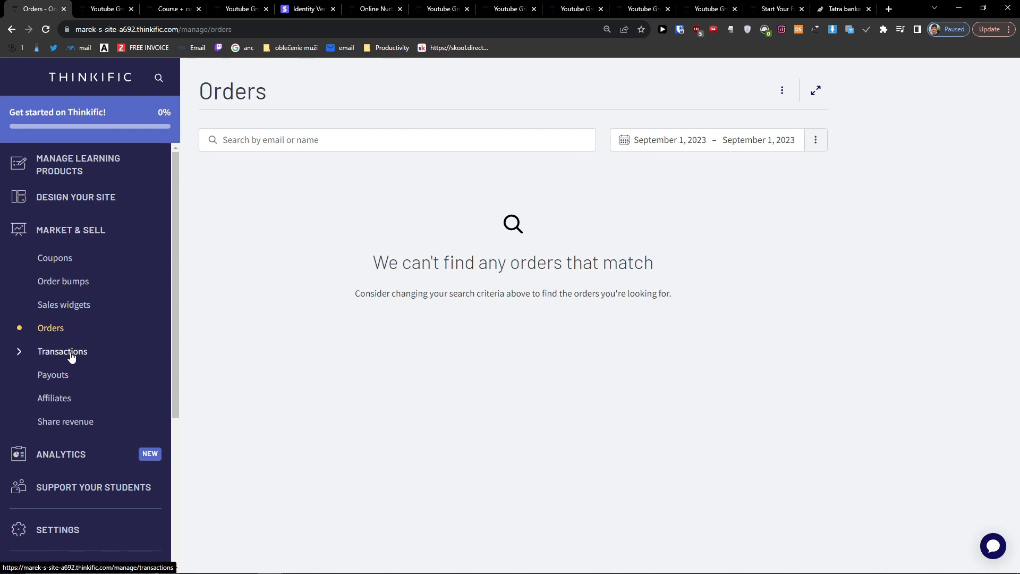
{"action": "left_click", "coordinate": [73, 357]}
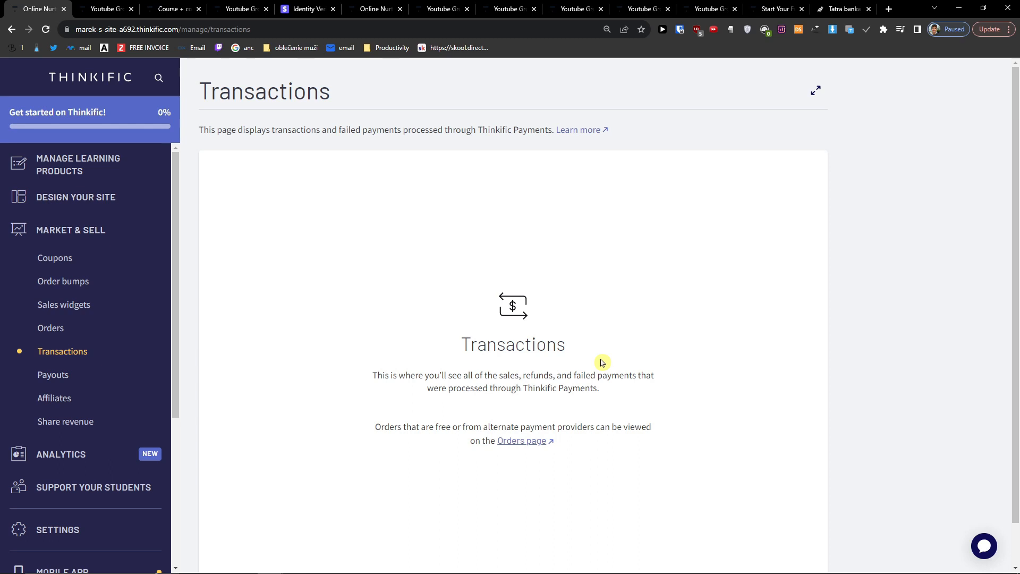
{"action": "left_click", "coordinate": [125, 377]}
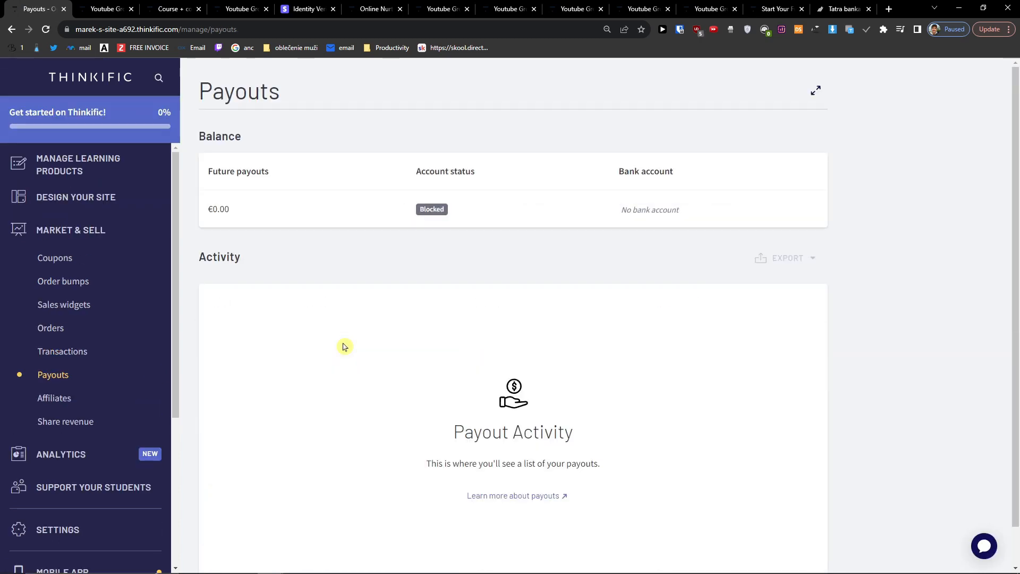
{"action": "scroll", "coordinate": [319, 348], "scroll_direction": "down", "scroll_amount": 1}
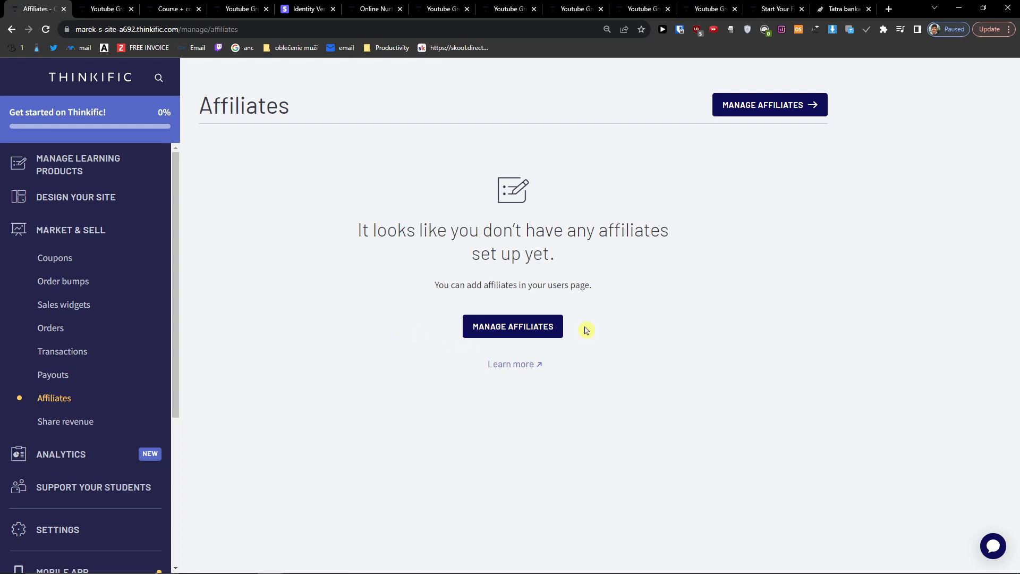
Go from the Affiliates page to affiliate management and start a new user, proceeding to the user roles.
{"action": "left_click", "coordinate": [749, 106]}
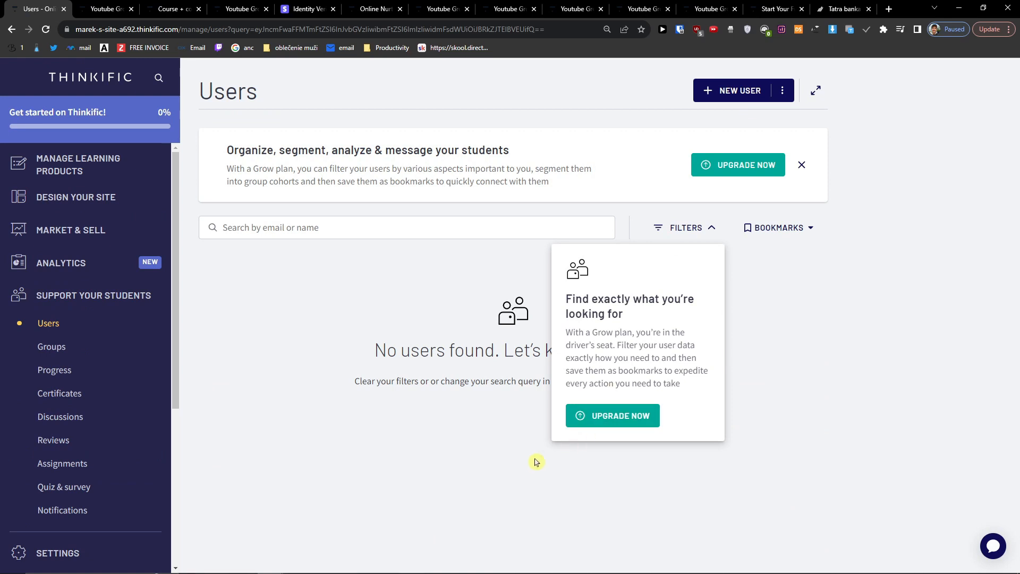
{"action": "left_click", "coordinate": [546, 457]}
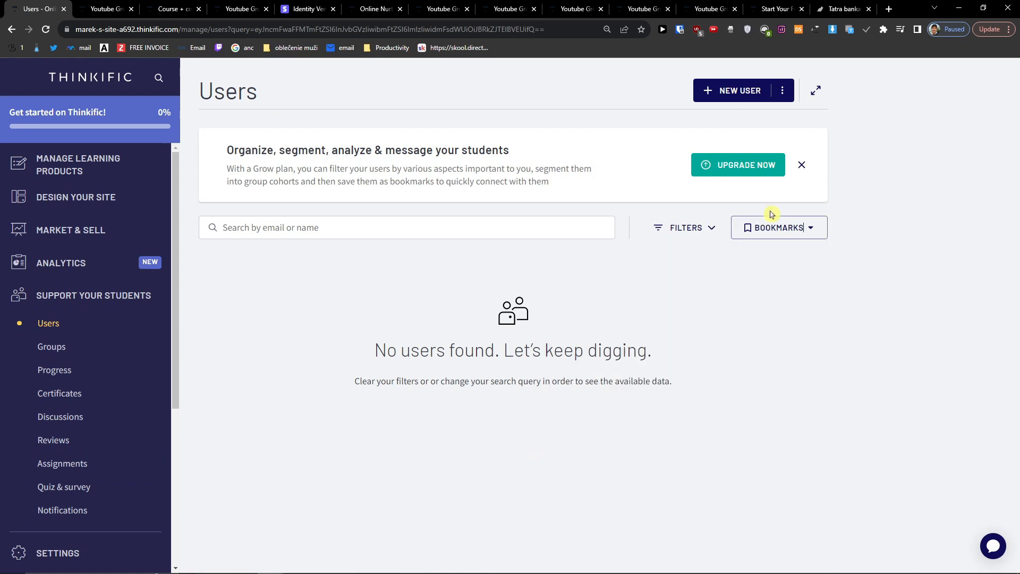
{"action": "left_click", "coordinate": [731, 93]}
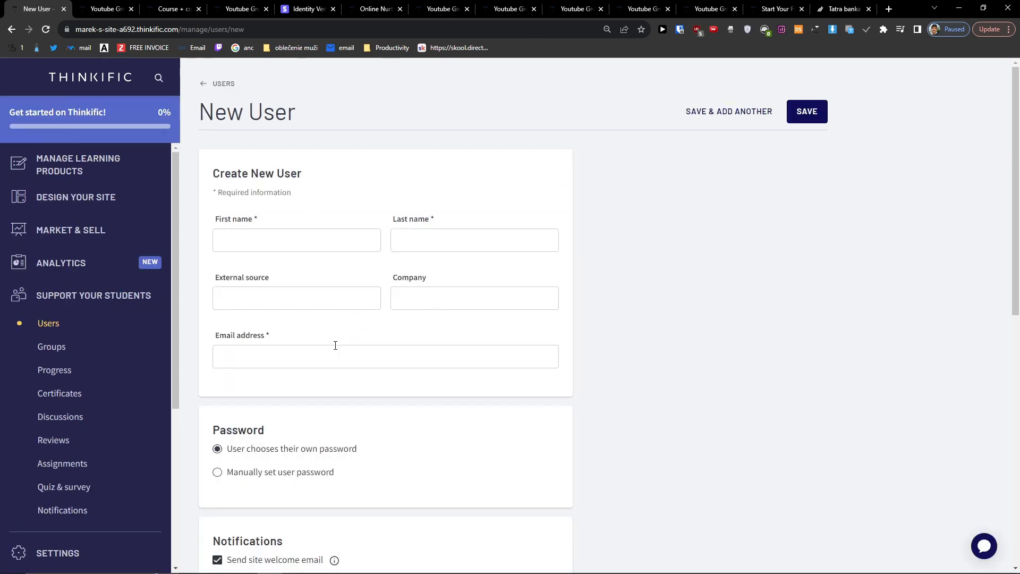
{"action": "scroll", "coordinate": [334, 346], "scroll_direction": "down", "scroll_amount": 3}
{"action": "scroll", "coordinate": [335, 346], "scroll_direction": "down", "scroll_amount": 6}
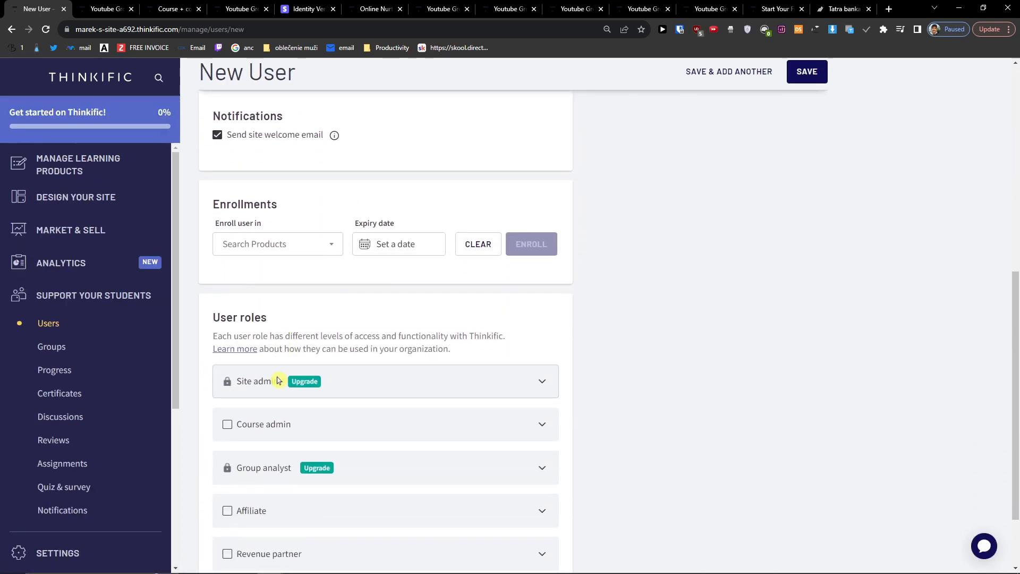
Assign the Affiliate role to the new user with a 10 % commission and check the PayPal payout e-mail field.
{"action": "left_click", "coordinate": [355, 427]}
{"action": "scroll", "coordinate": [239, 358], "scroll_direction": "down", "scroll_amount": 3}
{"action": "left_click", "coordinate": [227, 280]}
{"action": "scroll", "coordinate": [226, 281], "scroll_direction": "up", "scroll_amount": 3}
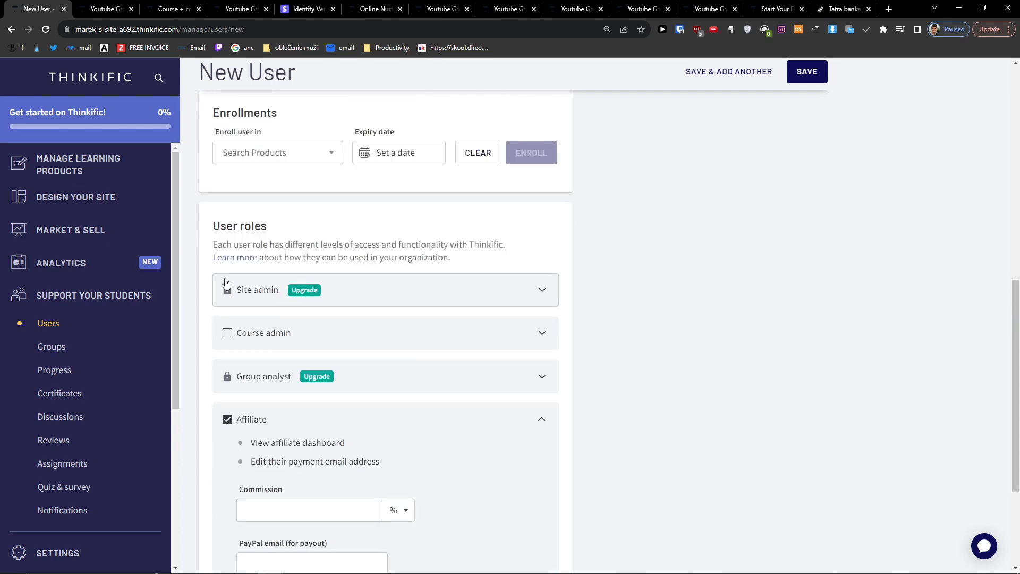
{"action": "scroll", "coordinate": [264, 463], "scroll_direction": "down", "scroll_amount": 1}
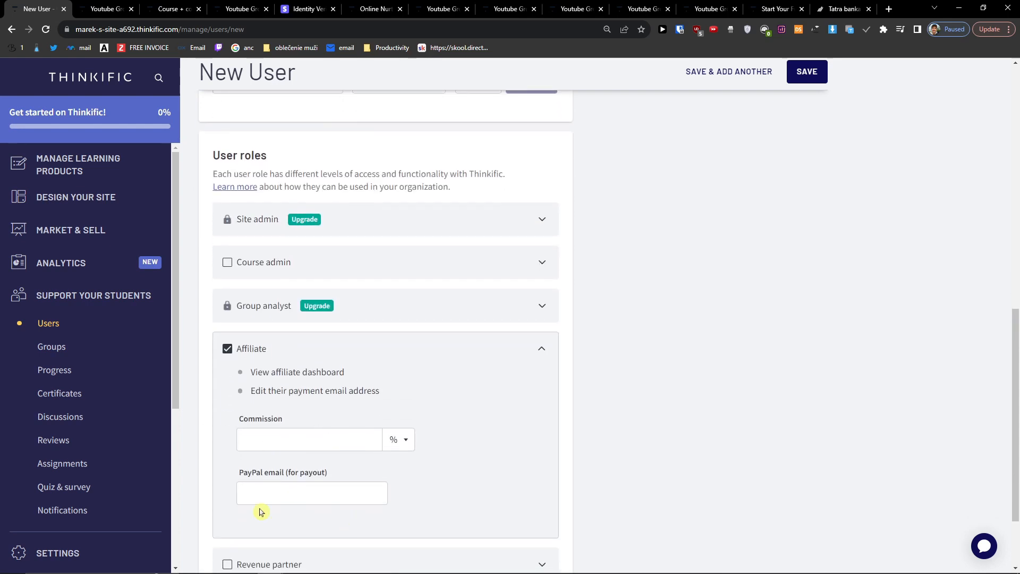
{"action": "left_click", "coordinate": [299, 436]}
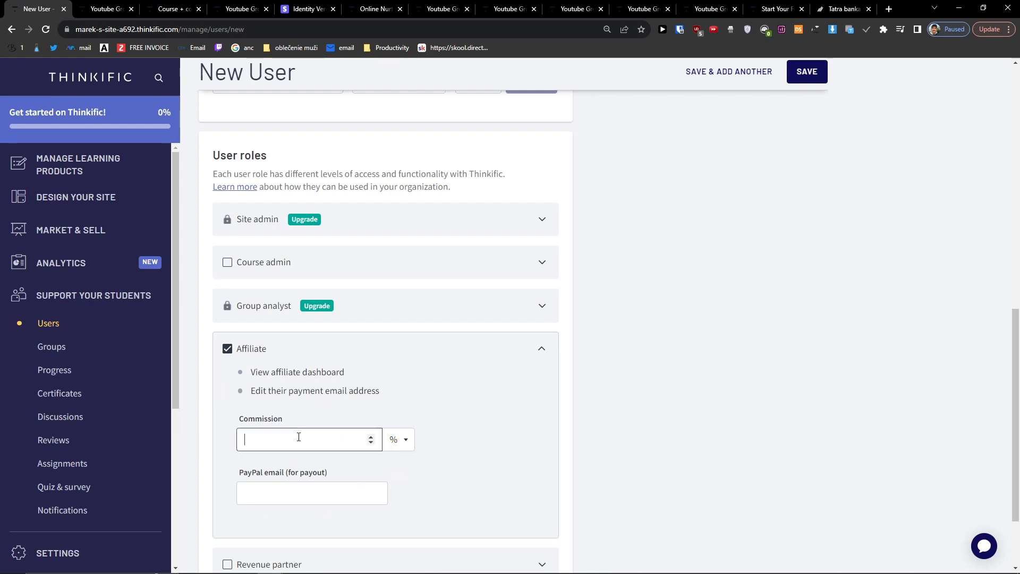
{"action": "left_click", "coordinate": [401, 440]}
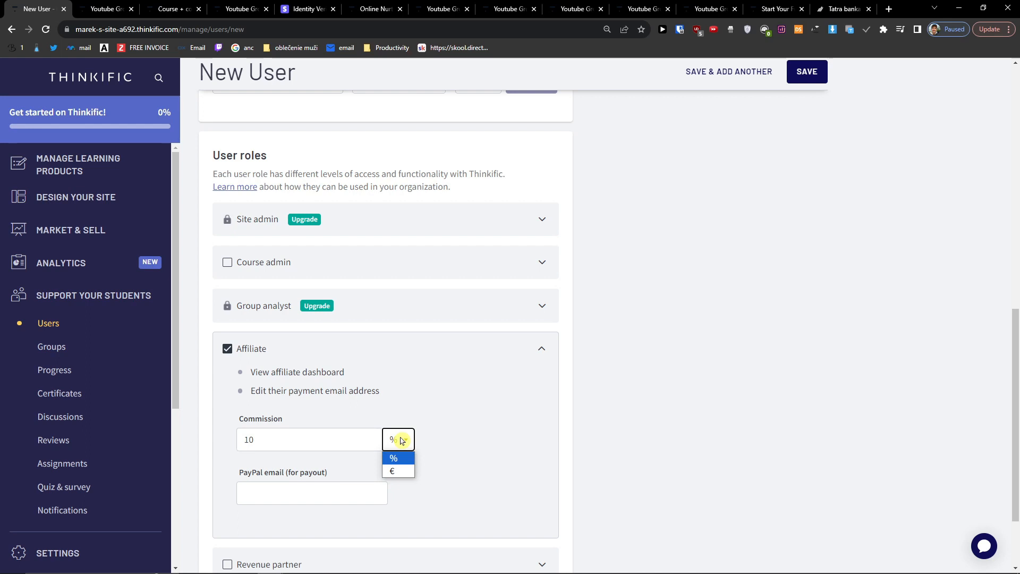
{"action": "left_click", "coordinate": [317, 487]}
{"action": "scroll", "coordinate": [318, 486], "scroll_direction": "down", "scroll_amount": 1}
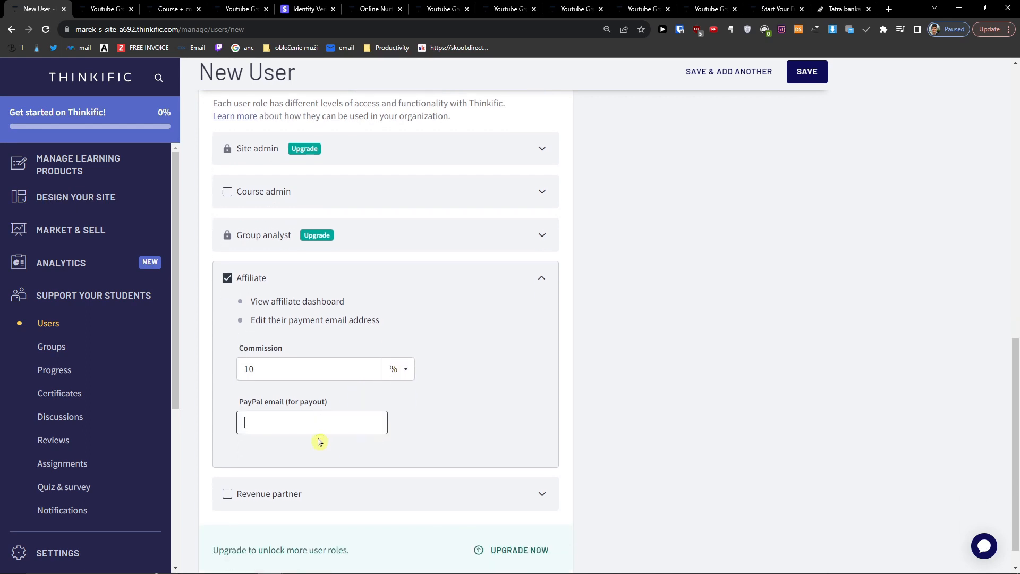
Remove the Affiliate role, look over the remaining roles and return to the users list without saving the new user.
{"action": "left_click", "coordinate": [226, 277]}
{"action": "scroll", "coordinate": [255, 287], "scroll_direction": "up", "scroll_amount": 2}
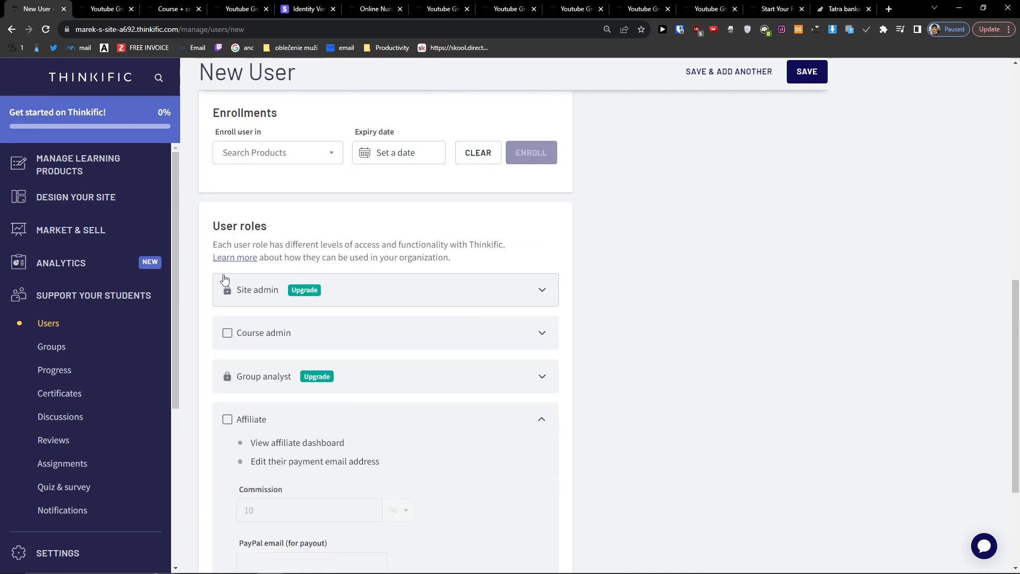
{"action": "scroll", "coordinate": [276, 349], "scroll_direction": "down", "scroll_amount": 1}
{"action": "scroll", "coordinate": [275, 348], "scroll_direction": "down", "scroll_amount": 2}
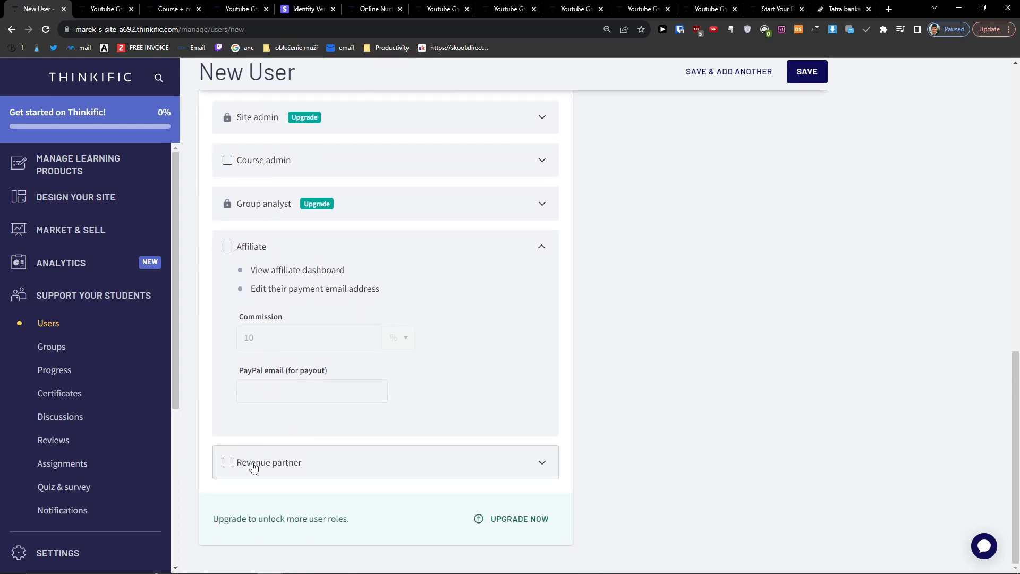
{"action": "scroll", "coordinate": [354, 451], "scroll_direction": "up", "scroll_amount": 10}
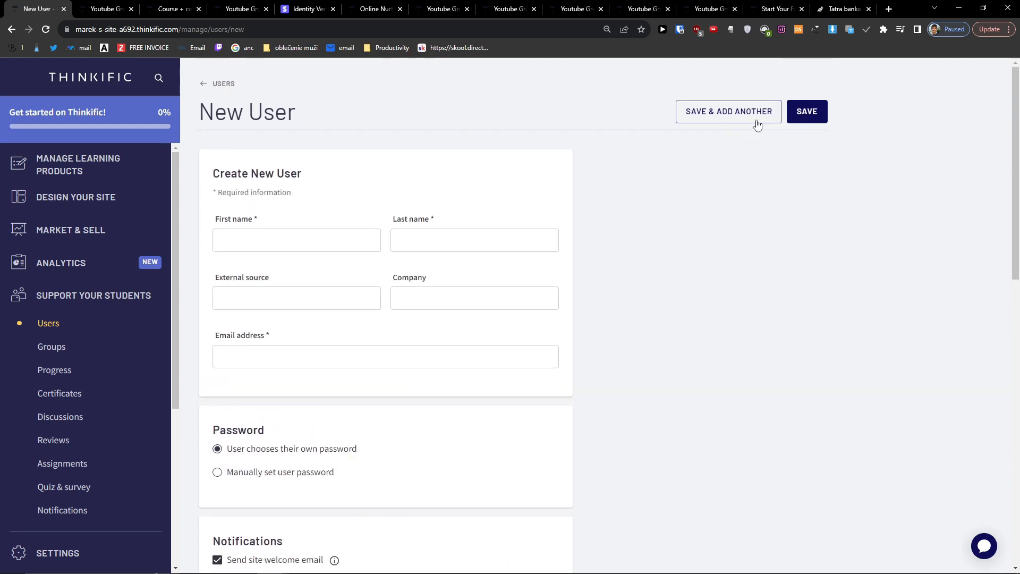
{"action": "left_click", "coordinate": [208, 82]}
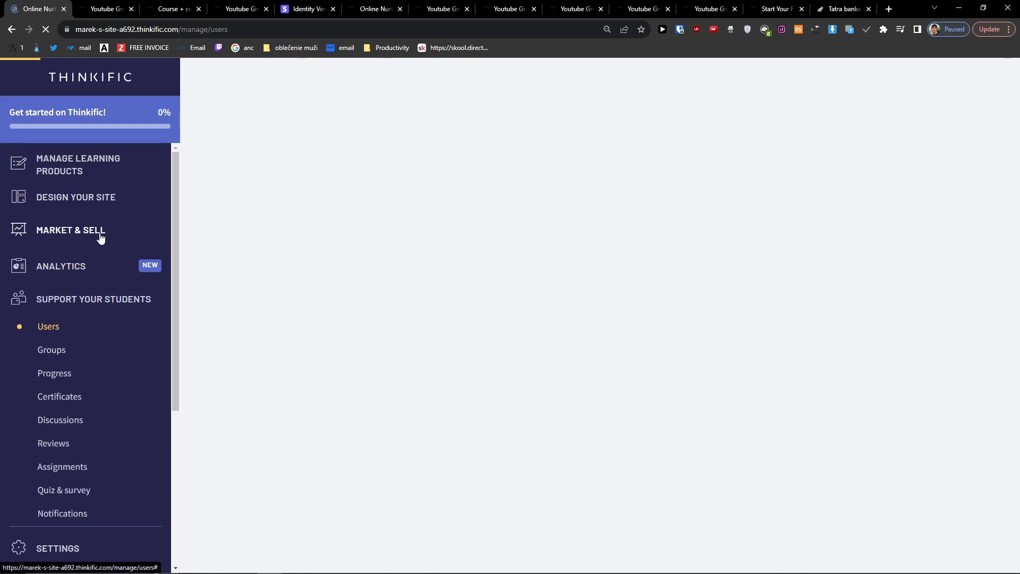
Open the Share revenue page and read how instructors are added as revenue partners.
{"action": "left_click", "coordinate": [100, 234]}
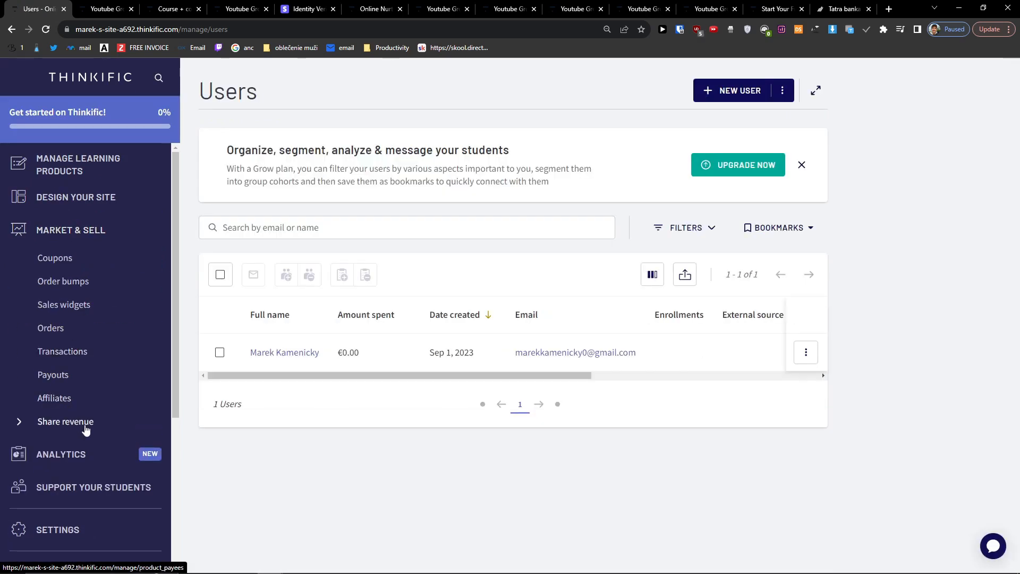
{"action": "left_click", "coordinate": [86, 427]}
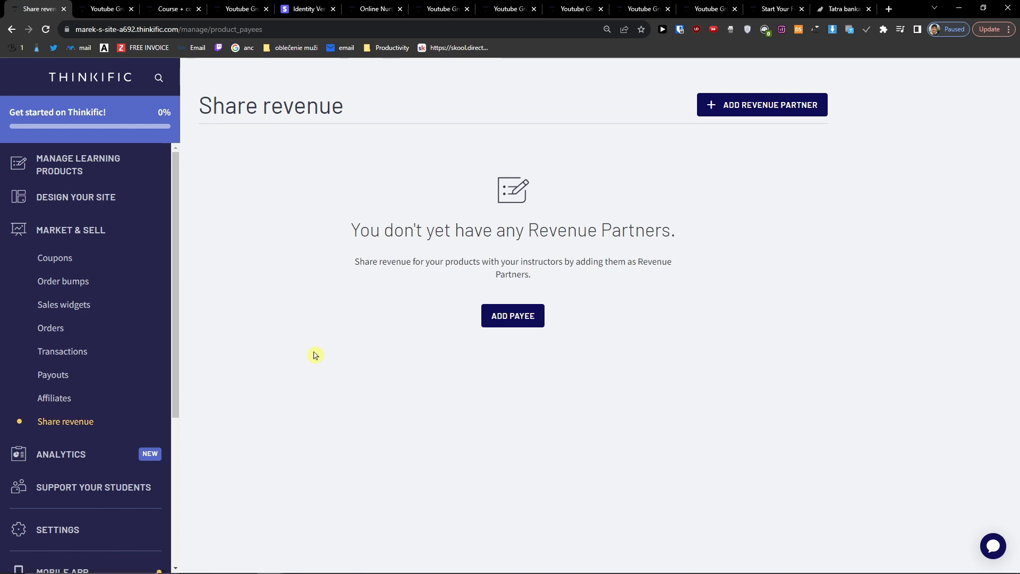
{"action": "left_click_drag", "start_coordinate": [347, 287], "coordinate": [595, 268]}
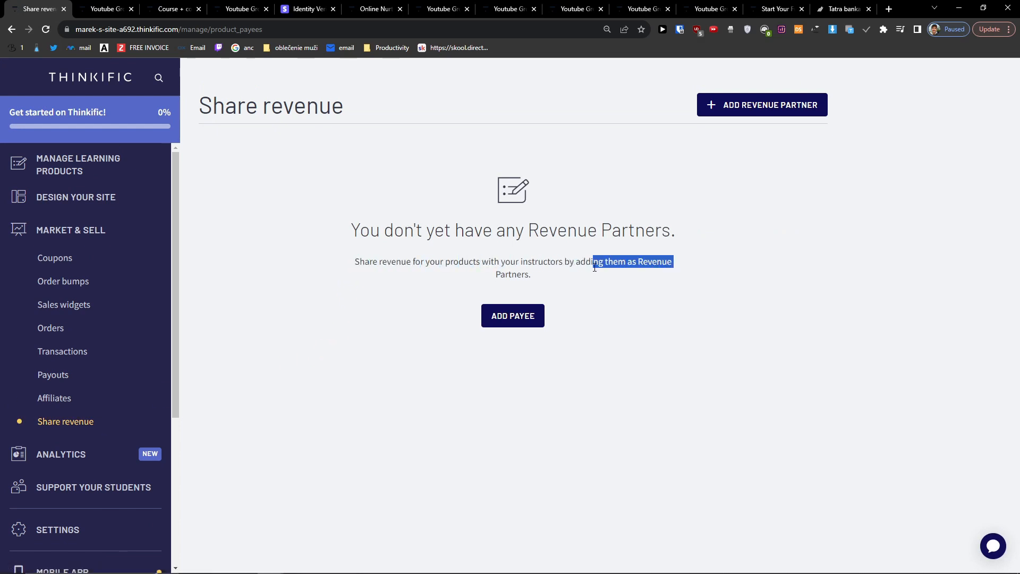
{"action": "left_click", "coordinate": [592, 274]}
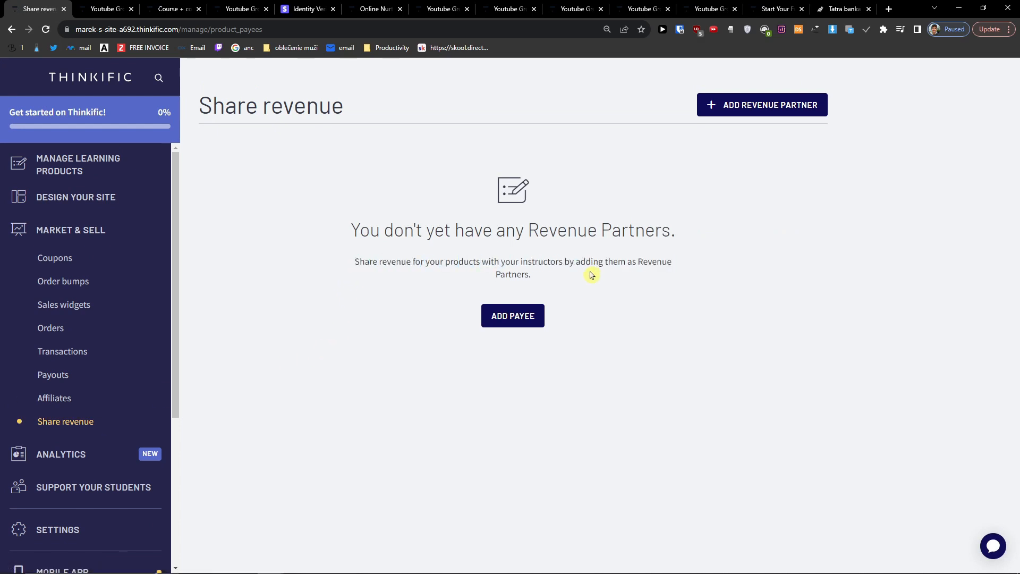
{"action": "left_click_drag", "start_coordinate": [591, 274], "coordinate": [357, 225]}
{"action": "left_click", "coordinate": [366, 233]}
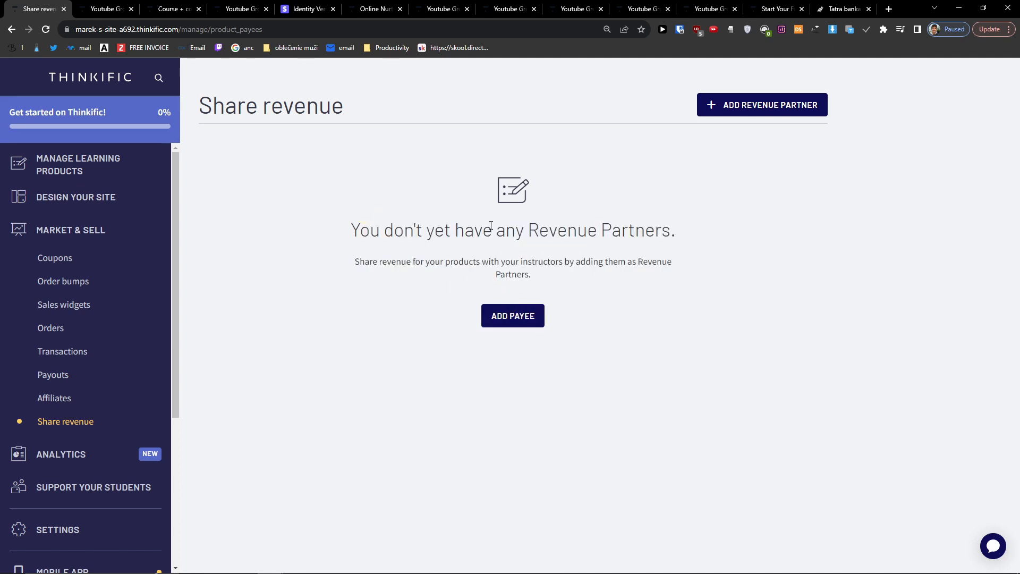
Open the Revenue report under Analytics and look through its description and sample revenue overview.
{"action": "left_click", "coordinate": [77, 453]}
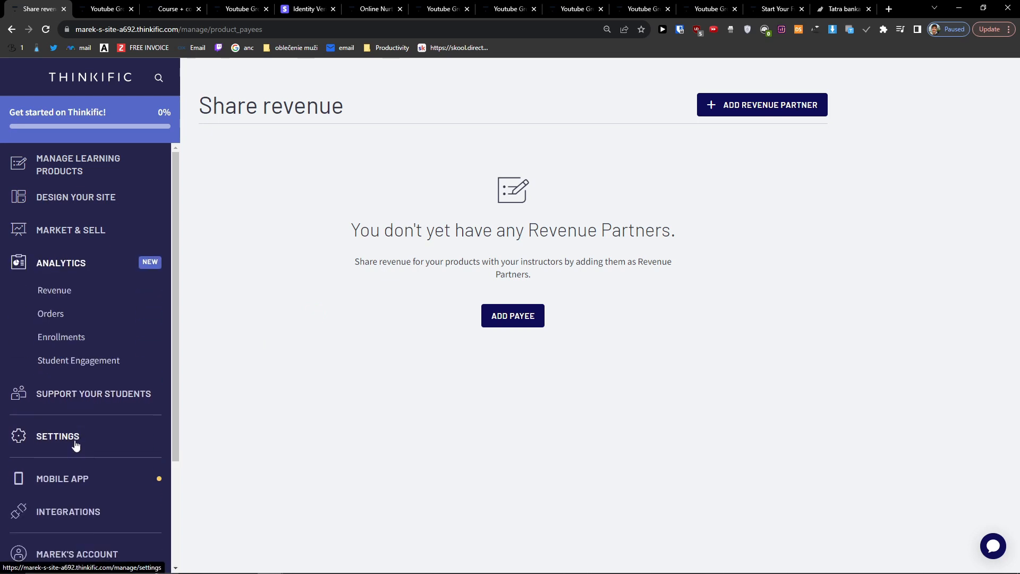
{"action": "left_click", "coordinate": [110, 300]}
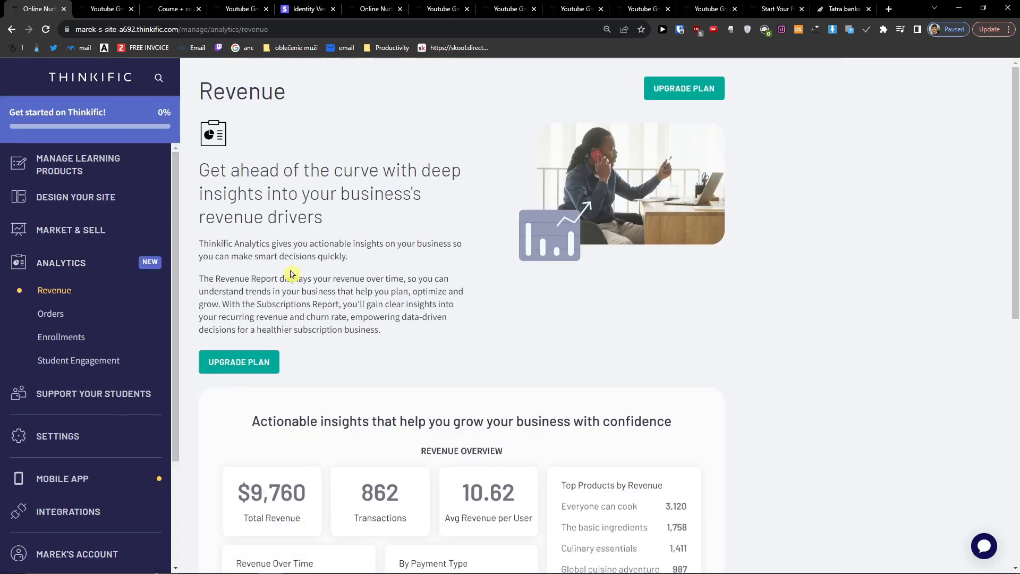
{"action": "scroll", "coordinate": [316, 294], "scroll_direction": "down", "scroll_amount": 3}
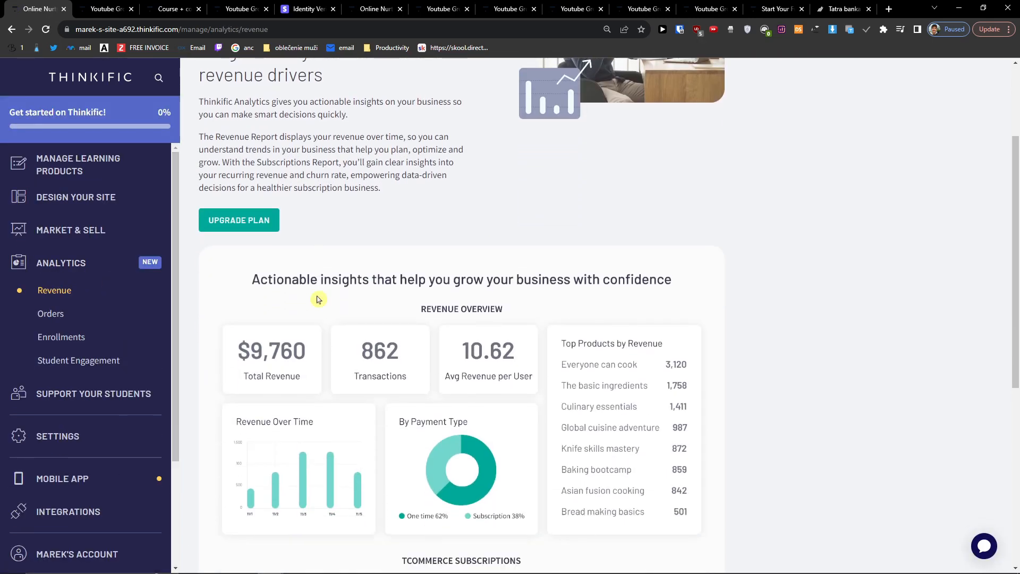
{"action": "scroll", "coordinate": [317, 299], "scroll_direction": "down", "scroll_amount": 2}
{"action": "scroll", "coordinate": [317, 299], "scroll_direction": "down", "scroll_amount": 1}
{"action": "scroll", "coordinate": [317, 299], "scroll_direction": "up", "scroll_amount": 4}
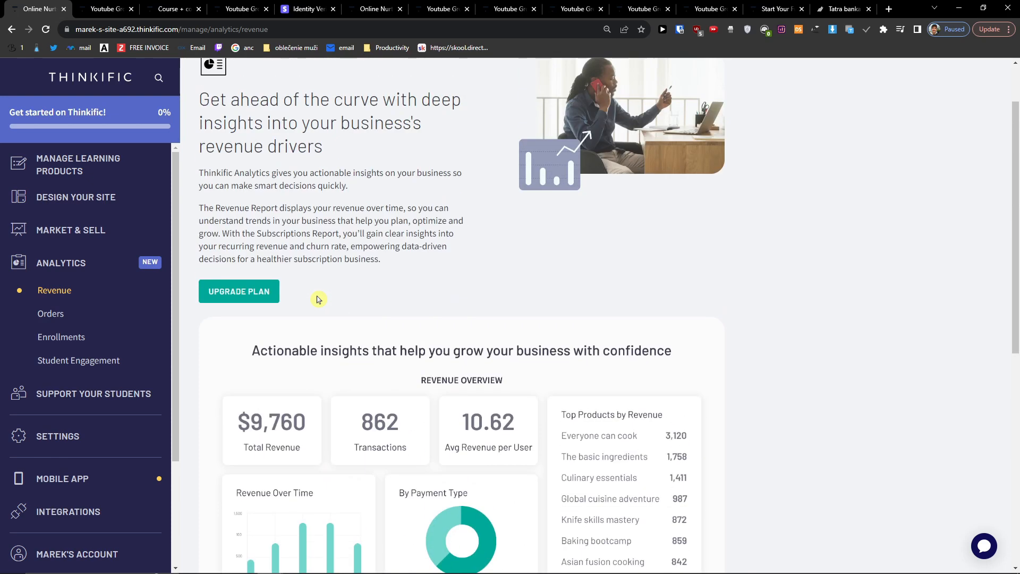
{"action": "scroll", "coordinate": [317, 299], "scroll_direction": "up", "scroll_amount": 2}
Open the Orders analytics report and look over its sample order insights.
{"action": "left_click", "coordinate": [71, 317]}
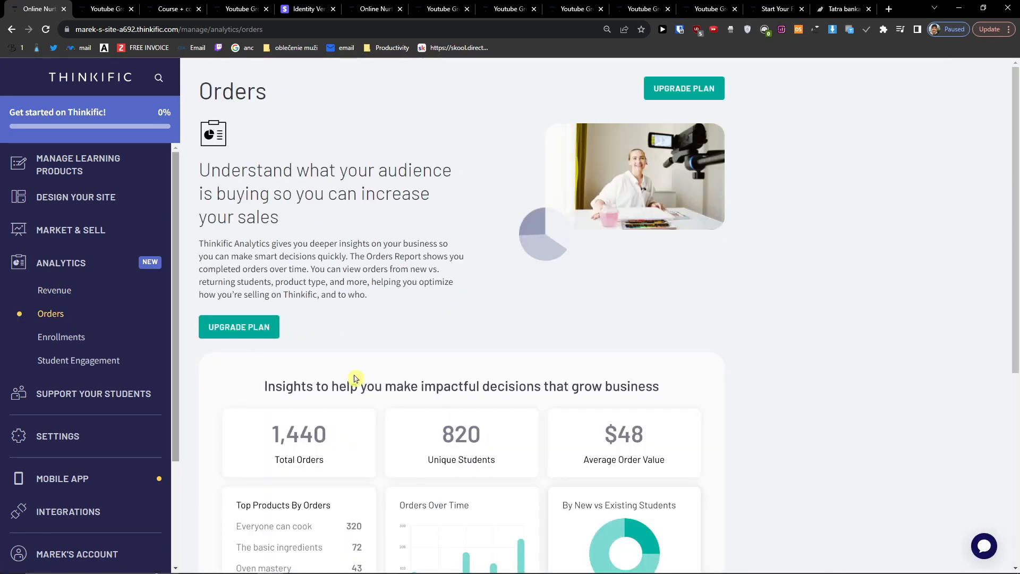
{"action": "scroll", "coordinate": [355, 380], "scroll_direction": "down", "scroll_amount": 3}
{"action": "scroll", "coordinate": [446, 343], "scroll_direction": "up", "scroll_amount": 1}
{"action": "scroll", "coordinate": [446, 343], "scroll_direction": "up", "scroll_amount": 2}
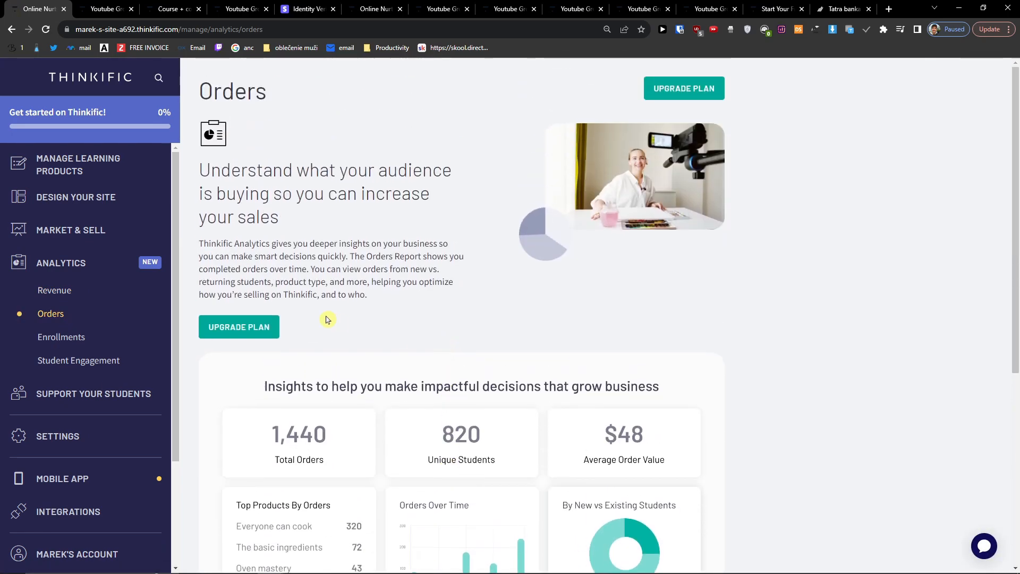
View the plan upgrade checkout from the Orders report, then return to the report without purchasing.
{"action": "left_click", "coordinate": [235, 325]}
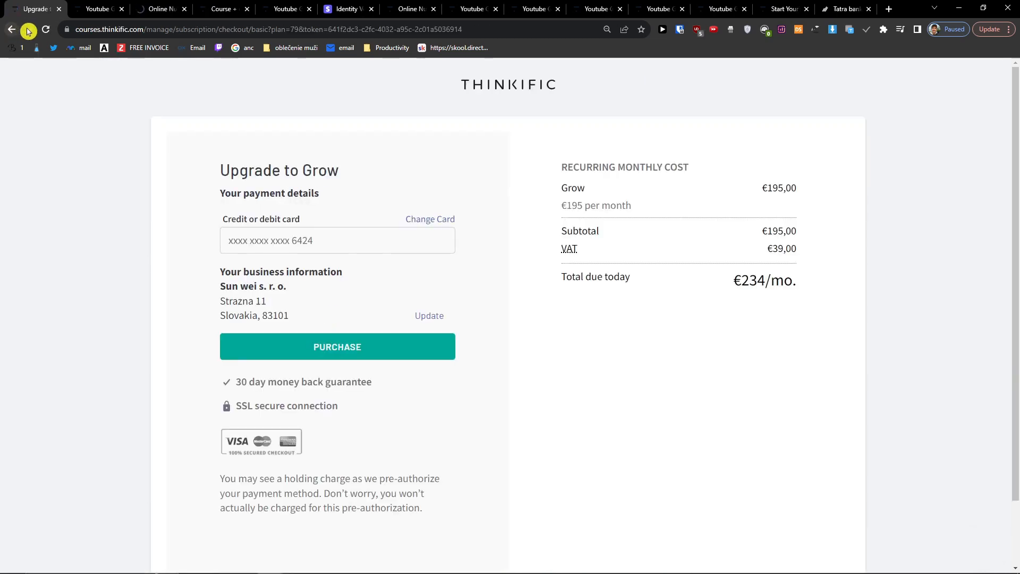
{"action": "left_click", "coordinate": [93, 9]}
{"action": "left_click", "coordinate": [21, 8]}
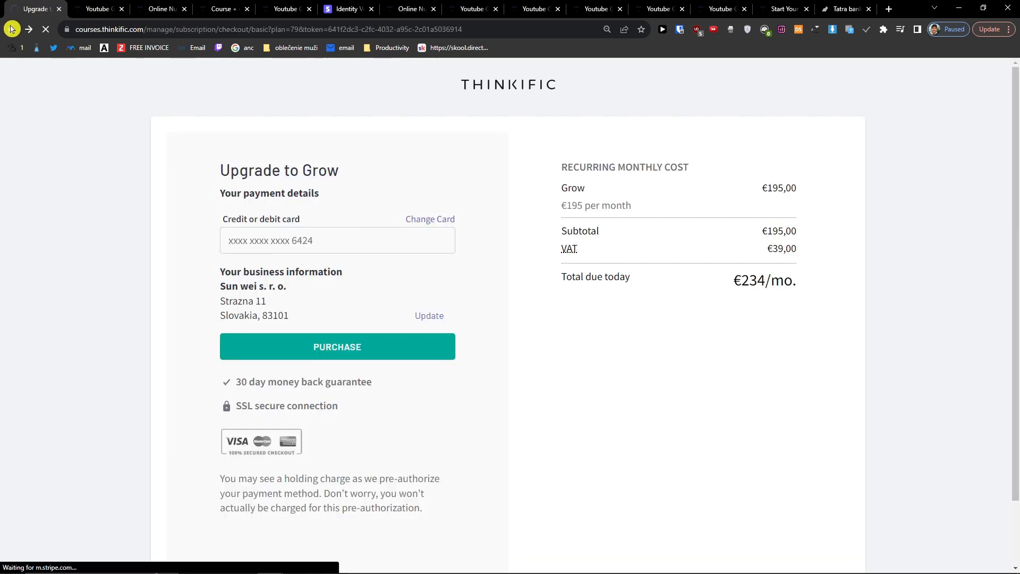
{"action": "left_click", "coordinate": [12, 28]}
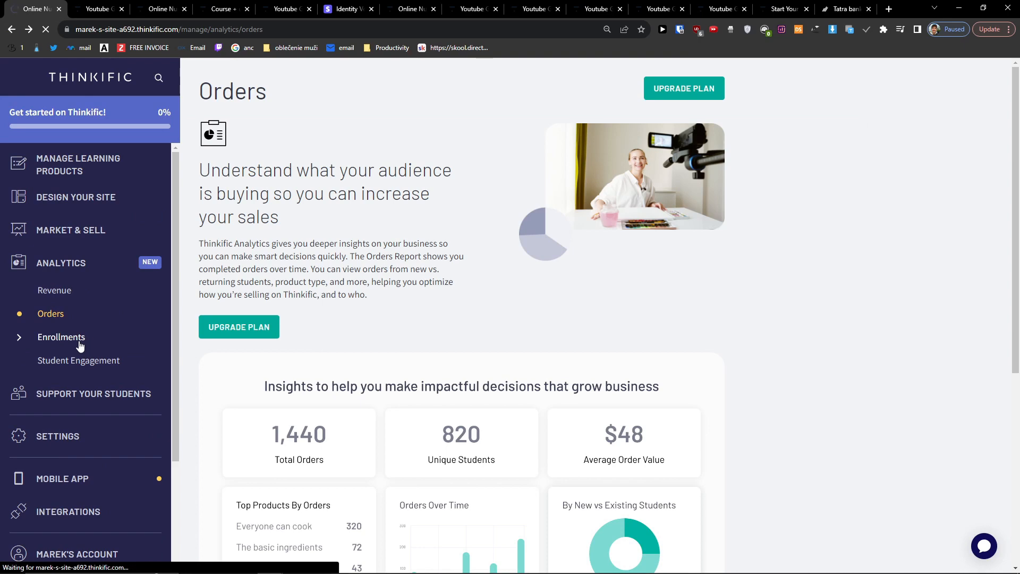
View the Enrollments report with its sample enrollment list, then open the Student Engagement report.
{"action": "left_click", "coordinate": [79, 342]}
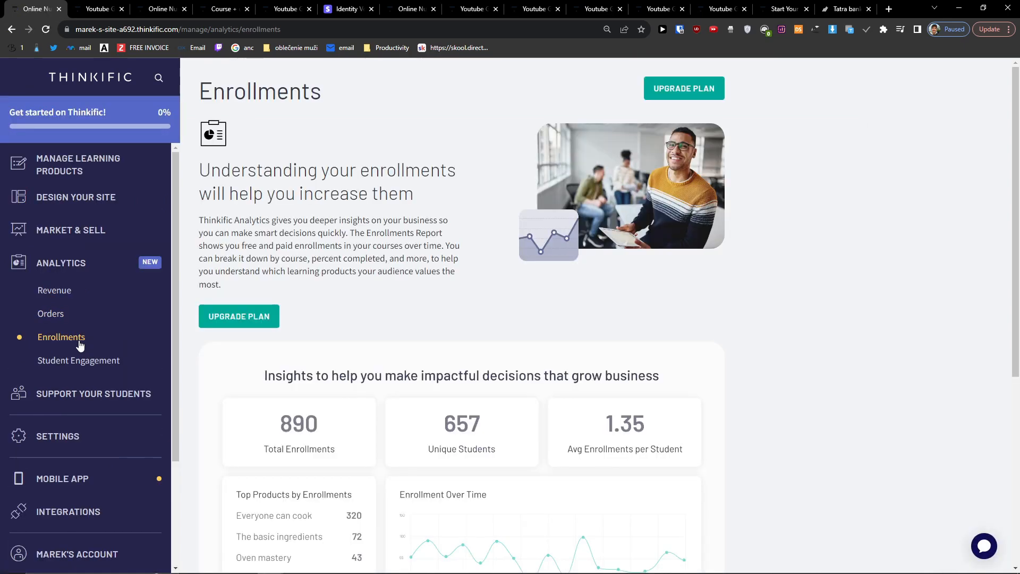
{"action": "scroll", "coordinate": [189, 344], "scroll_direction": "down", "scroll_amount": 6}
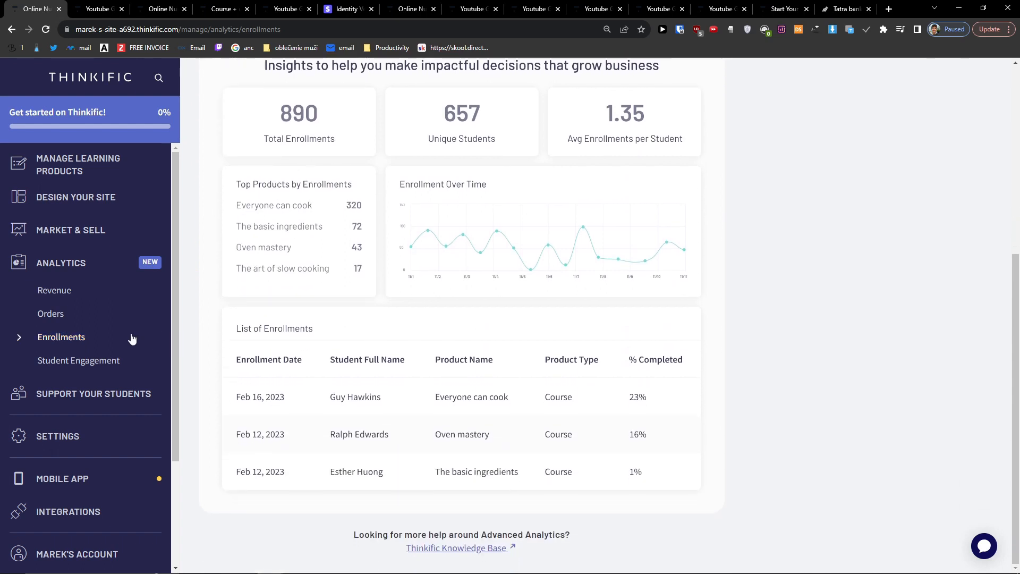
{"action": "left_click", "coordinate": [104, 366]}
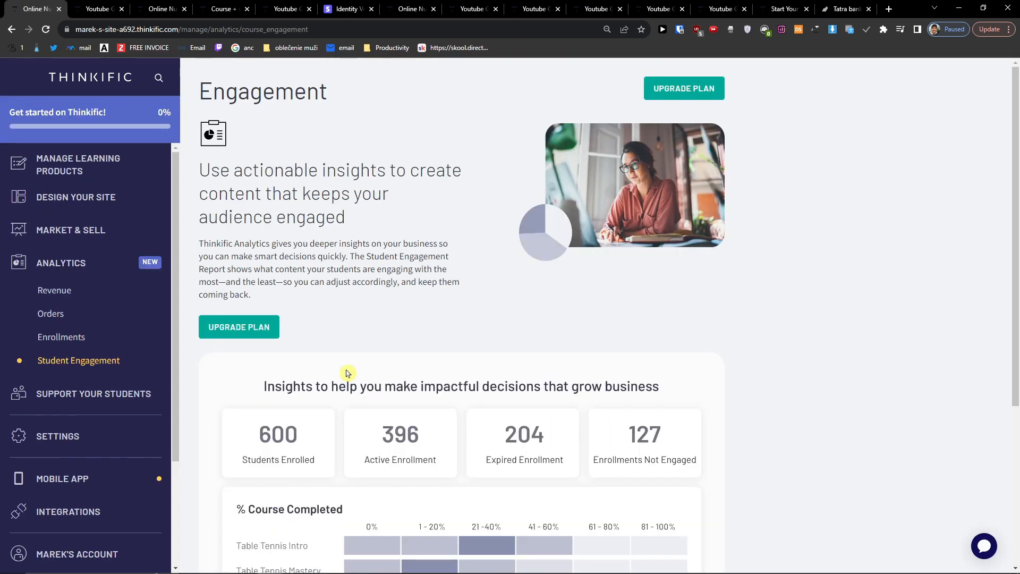
Search the web for "thinkific pricing" in a new tab, open Thinkific's pricing page and read through the plan features.
{"action": "left_click", "coordinate": [887, 9]}
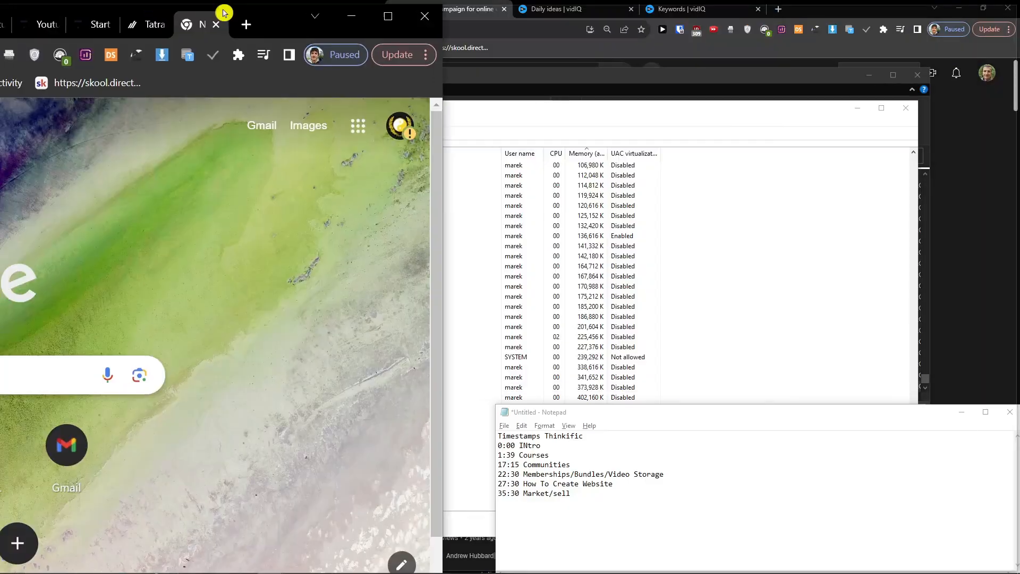
{"action": "left_click_drag", "start_coordinate": [223, 11], "coordinate": [330, 5]}
{"action": "type", "text": "thinkific pricing"}
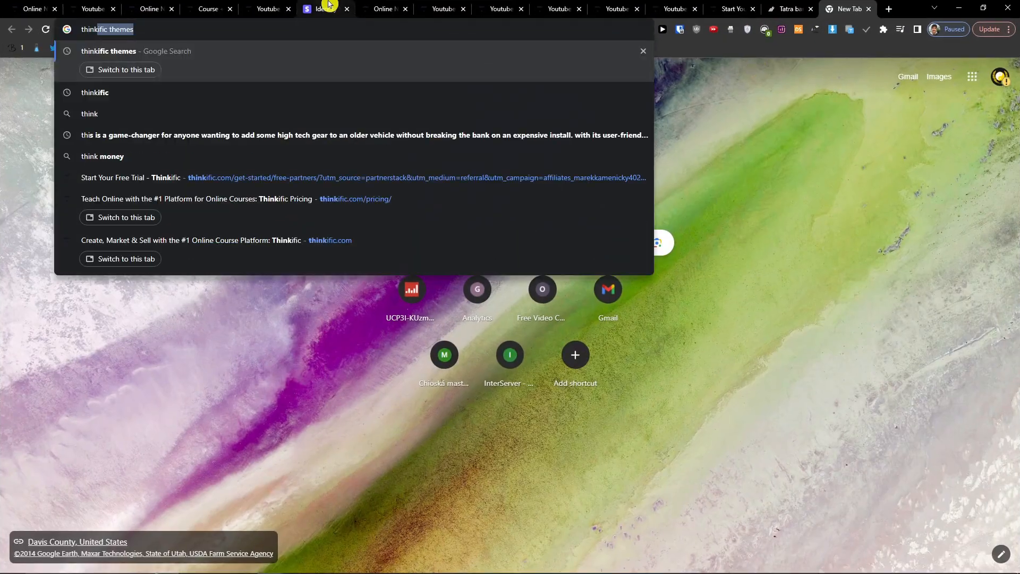
{"action": "key", "text": "Return"}
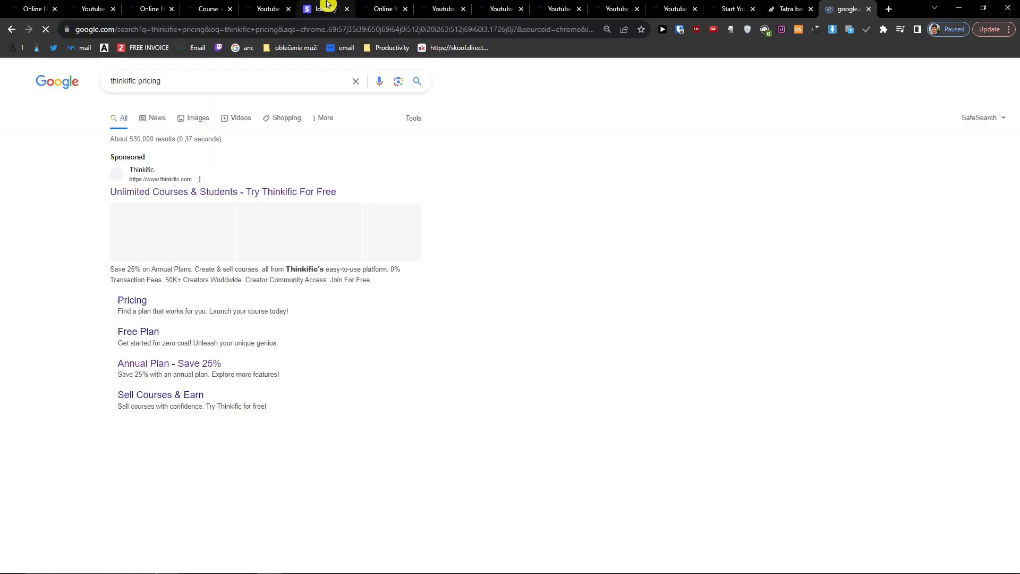
{"action": "scroll", "coordinate": [157, 427], "scroll_direction": "down", "scroll_amount": 2}
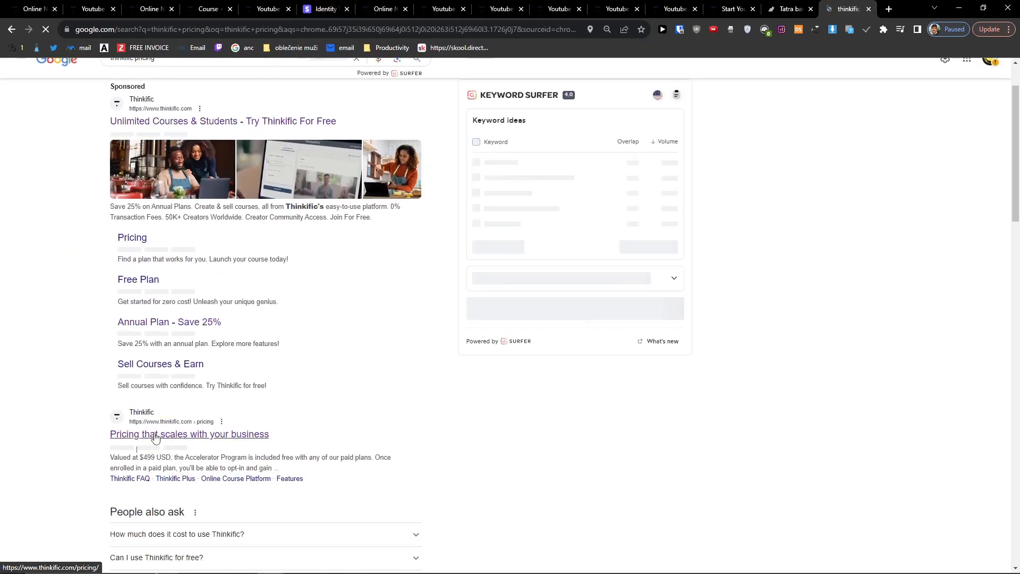
{"action": "left_click", "coordinate": [141, 434]}
{"action": "scroll", "coordinate": [98, 424], "scroll_direction": "down", "scroll_amount": 10}
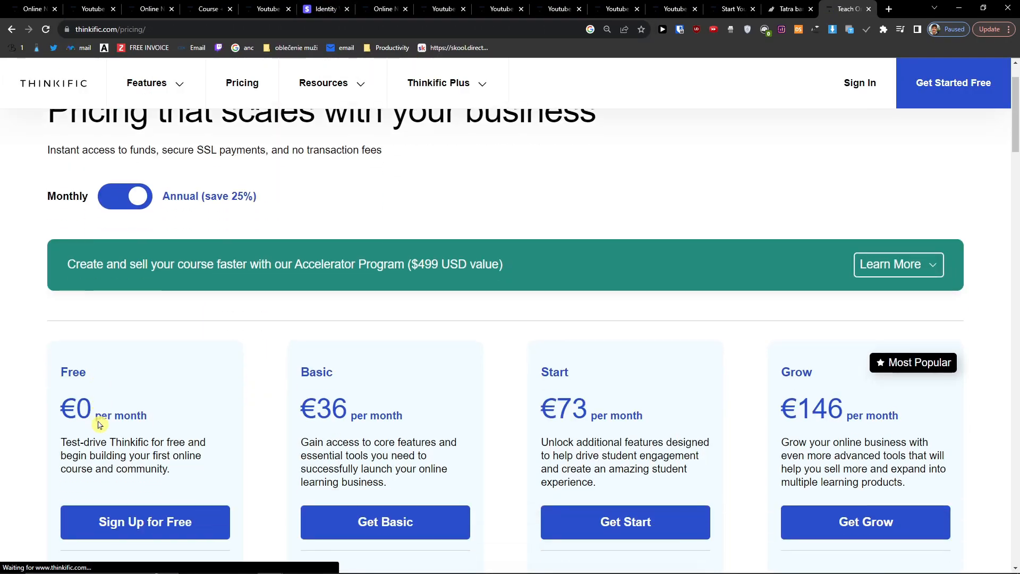
{"action": "scroll", "coordinate": [99, 425], "scroll_direction": "down", "scroll_amount": 1}
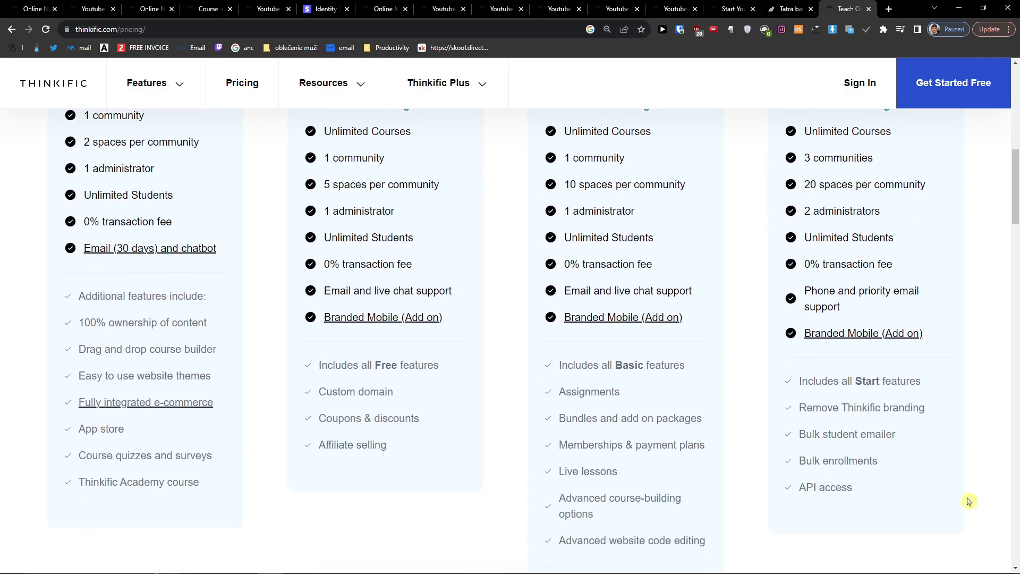
Search the pricing page for "analy", then clear the search and check the listed plan features.
{"action": "left_click_drag", "start_coordinate": [849, 486], "coordinate": [786, 391]}
{"action": "scroll", "coordinate": [781, 389], "scroll_direction": "up", "scroll_amount": 1}
{"action": "left_click", "coordinate": [775, 391]}
{"action": "key", "text": "ctrl+f"}
{"action": "type", "text": "analy"}
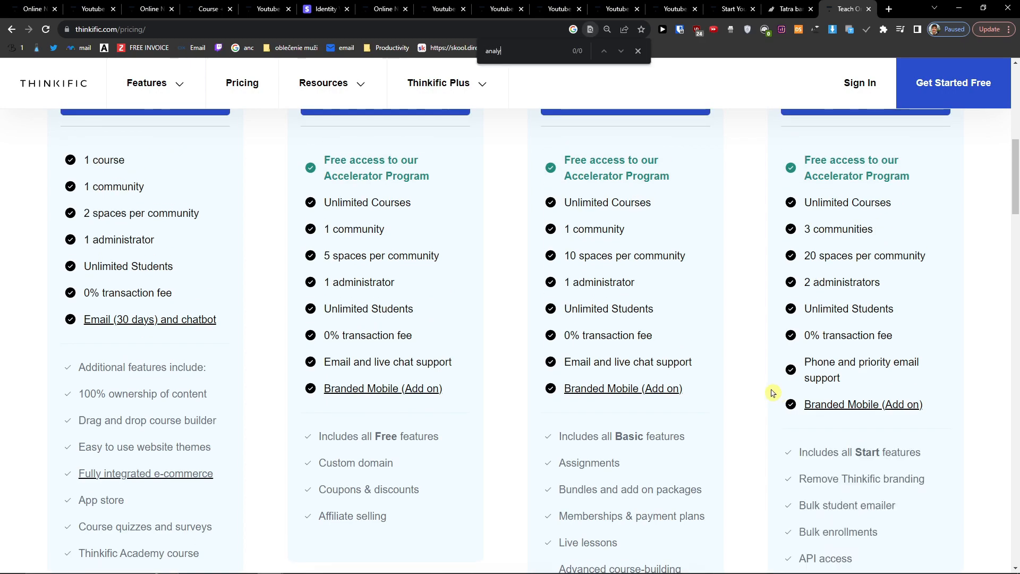
{"action": "key", "text": "BackSpace"}
{"action": "key", "text": "BackSpace"}
{"action": "key", "text": "BackSpace"}
{"action": "key", "text": "BackSpace"}
{"action": "scroll", "coordinate": [772, 392], "scroll_direction": "down", "scroll_amount": 5}
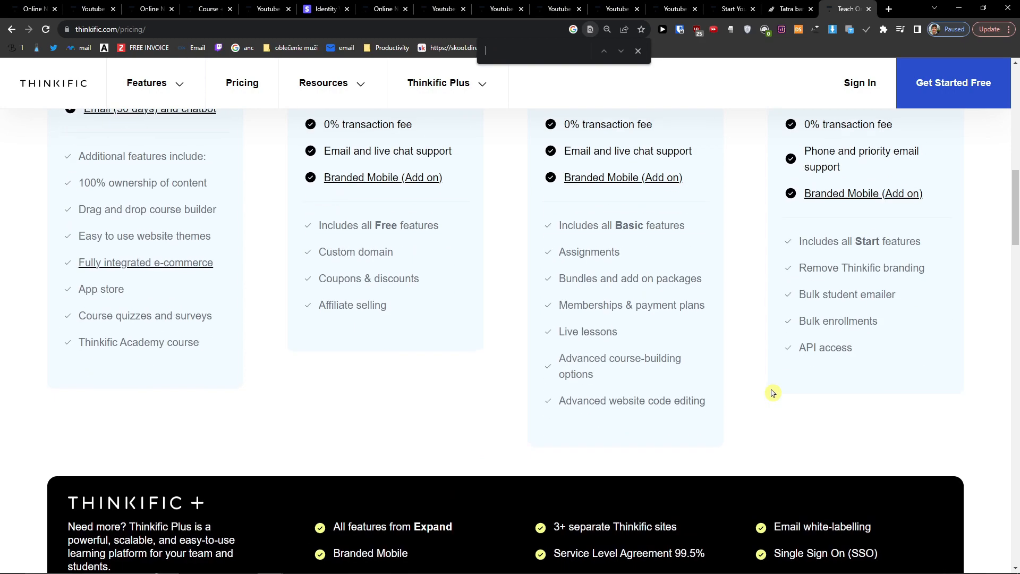
Switch the pricing display from annual to monthly billing and compare the Free, Basic, Start and Grow plans.
{"action": "scroll", "coordinate": [769, 392], "scroll_direction": "up", "scroll_amount": 8}
{"action": "scroll", "coordinate": [768, 399], "scroll_direction": "up", "scroll_amount": 2}
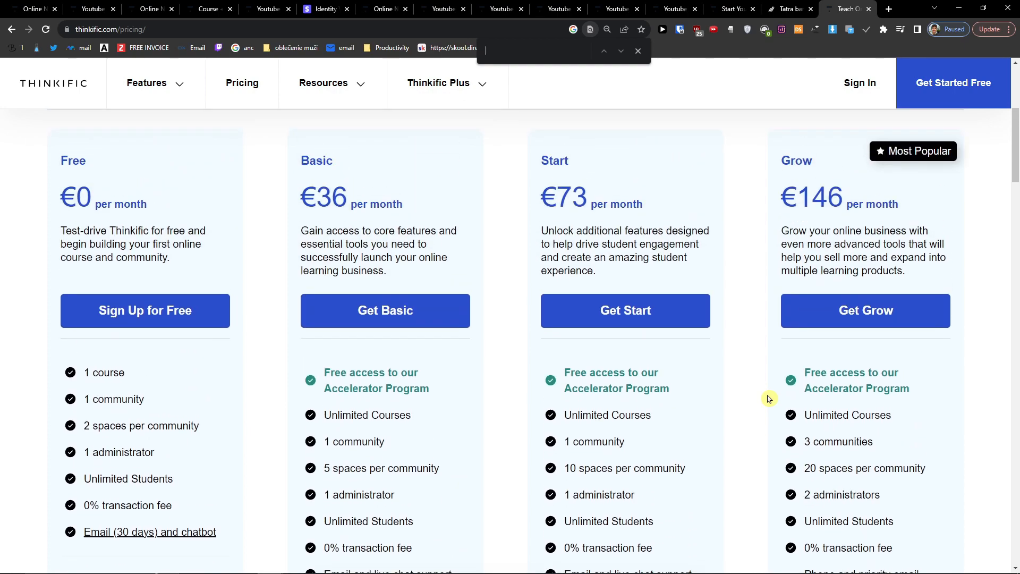
{"action": "scroll", "coordinate": [768, 399], "scroll_direction": "down", "scroll_amount": 4}
{"action": "scroll", "coordinate": [769, 398], "scroll_direction": "up", "scroll_amount": 5}
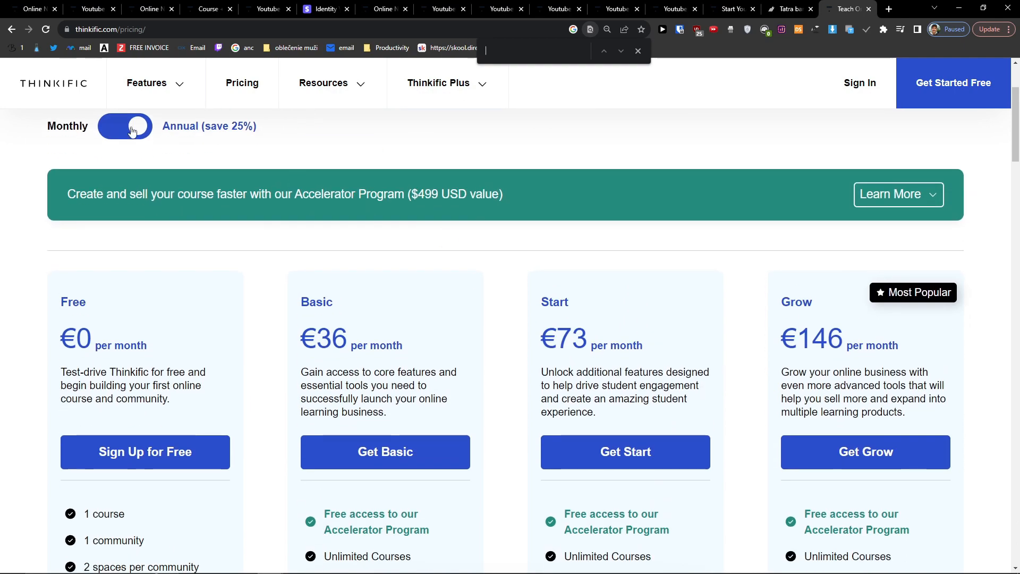
{"action": "left_click", "coordinate": [133, 131]}
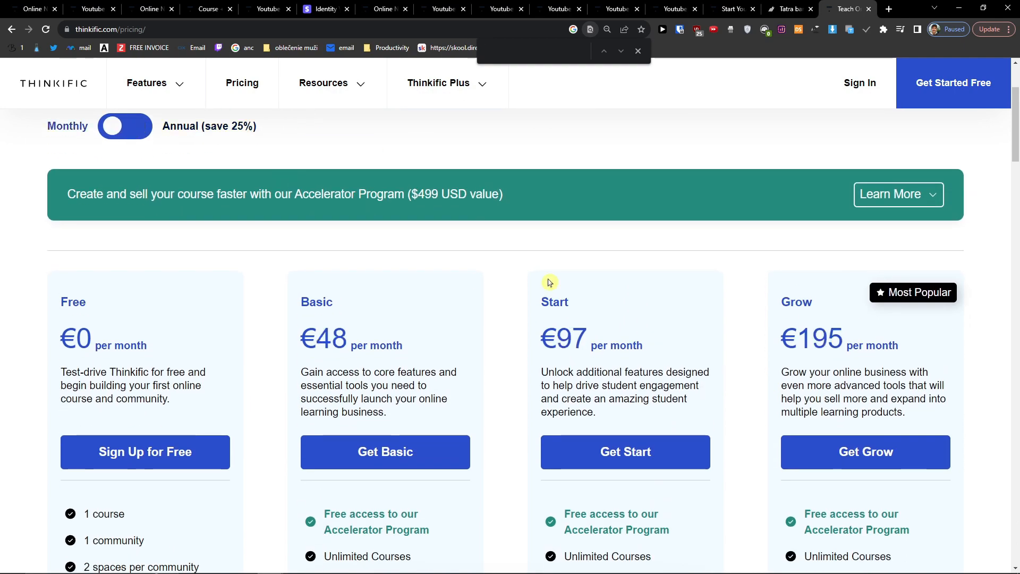
{"action": "scroll", "coordinate": [890, 361], "scroll_direction": "down", "scroll_amount": 5}
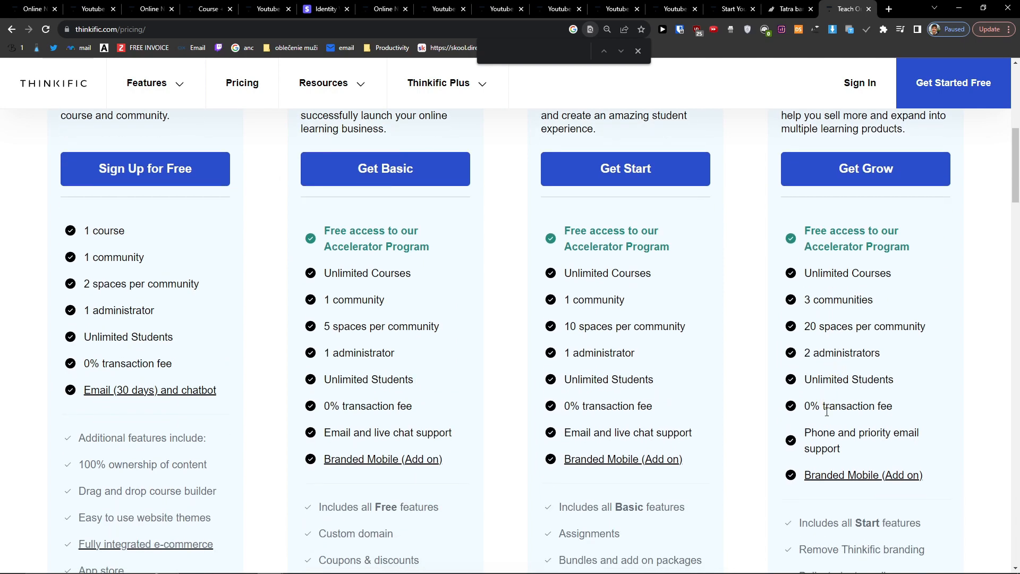
{"action": "scroll", "coordinate": [812, 417], "scroll_direction": "down", "scroll_amount": 1}
{"action": "scroll", "coordinate": [802, 421], "scroll_direction": "up", "scroll_amount": 4}
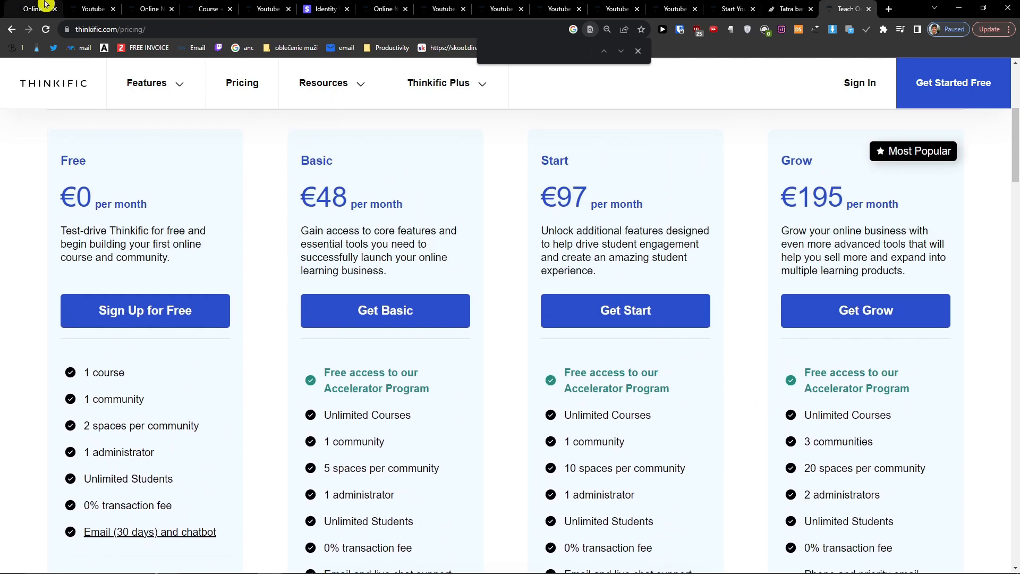
Return to the site's admin tab and open the Users page in the student support section.
{"action": "left_click", "coordinate": [32, 9]}
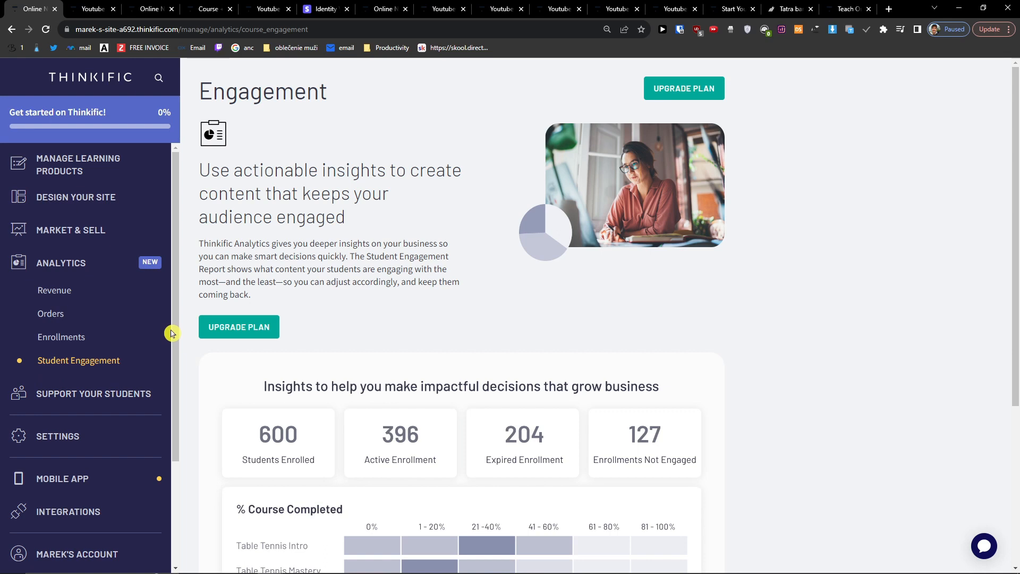
{"action": "scroll", "coordinate": [136, 332], "scroll_direction": "down", "scroll_amount": 1}
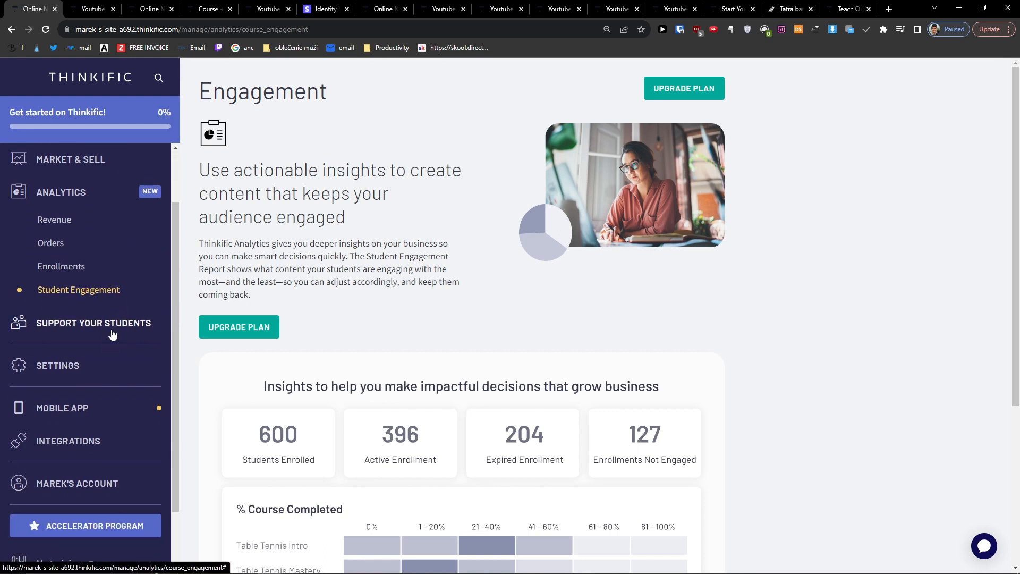
{"action": "left_click", "coordinate": [112, 334]}
{"action": "left_click", "coordinate": [84, 266]}
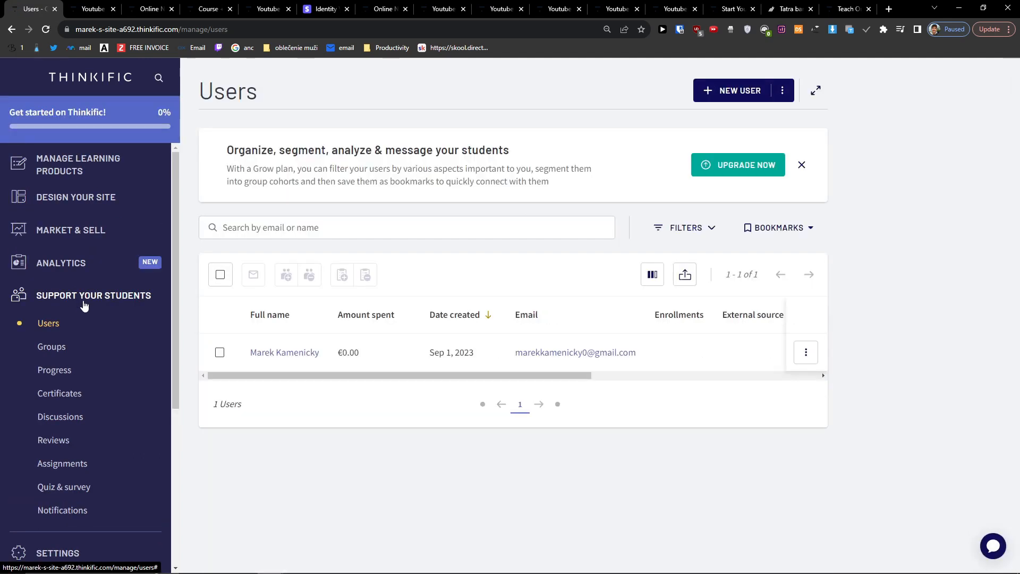
View the student Groups page, then open the progress report for the Youtube Growth Guidex course.
{"action": "left_click", "coordinate": [67, 351]}
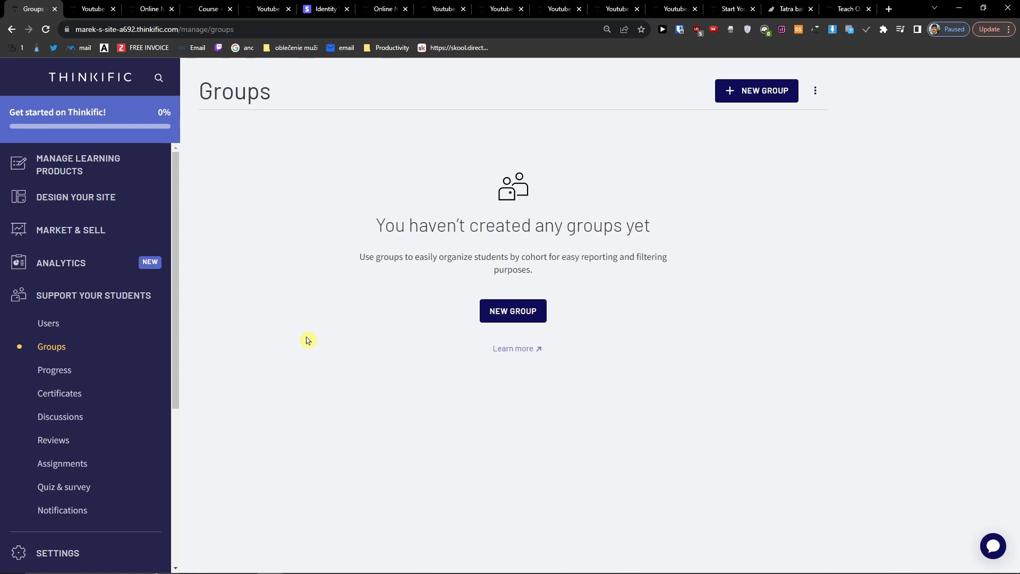
{"action": "left_click", "coordinate": [65, 373]}
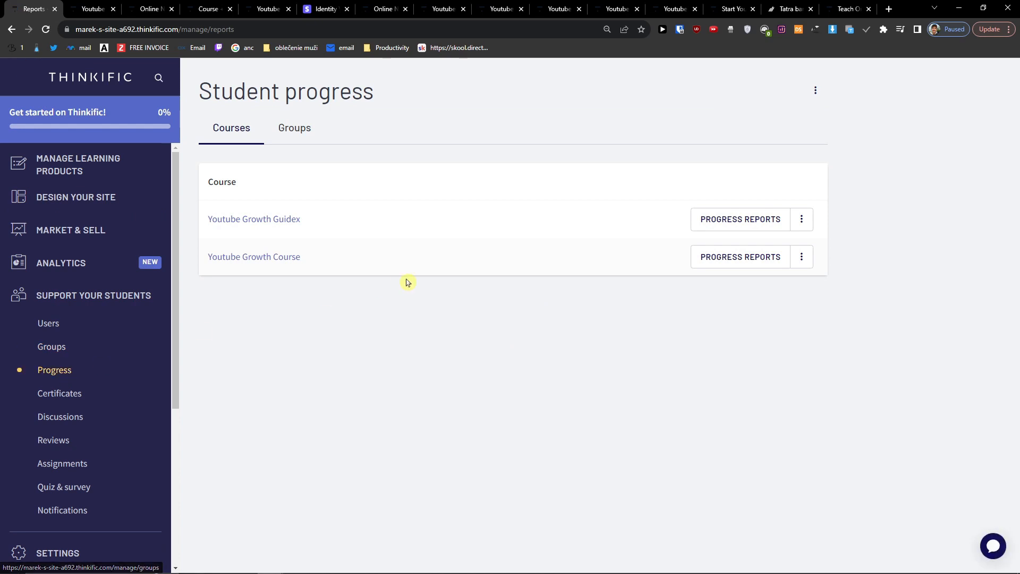
{"action": "left_click", "coordinate": [726, 227]}
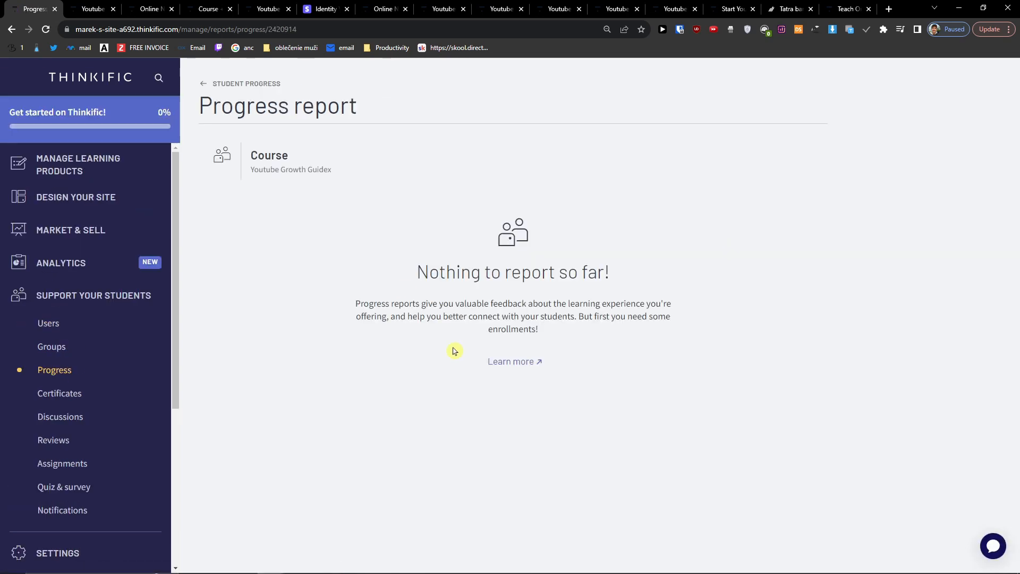
Start a new certificate, preview several certificate templates and select the Abstract - Vibrant template.
{"action": "left_click", "coordinate": [66, 397]}
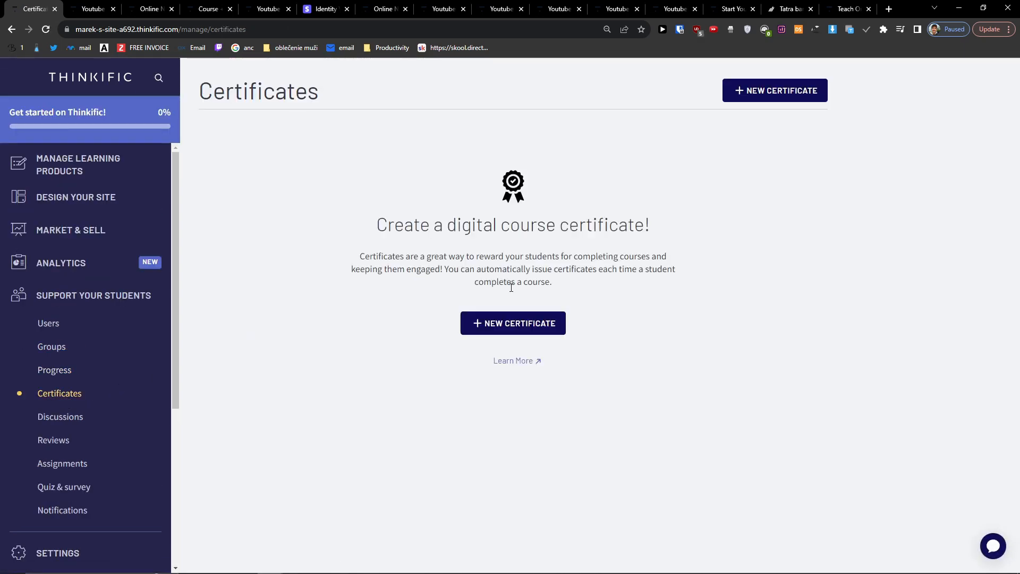
{"action": "left_click", "coordinate": [491, 323]}
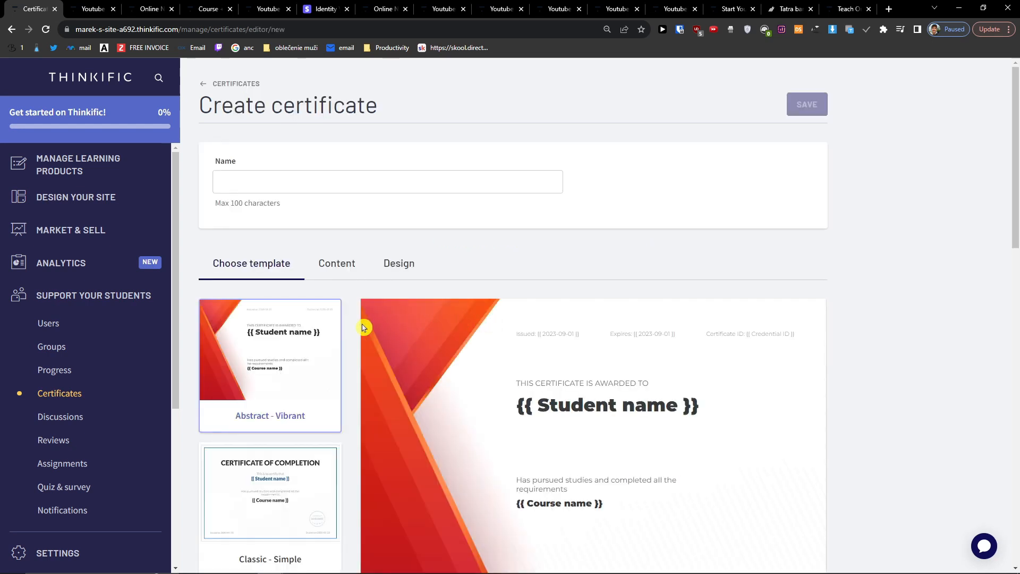
{"action": "scroll", "coordinate": [361, 332], "scroll_direction": "down", "scroll_amount": 3}
{"action": "left_click", "coordinate": [284, 386]}
{"action": "left_click", "coordinate": [280, 477]}
{"action": "scroll", "coordinate": [280, 474], "scroll_direction": "down", "scroll_amount": 2}
{"action": "scroll", "coordinate": [280, 474], "scroll_direction": "down", "scroll_amount": 2}
{"action": "left_click", "coordinate": [280, 475]}
{"action": "scroll", "coordinate": [279, 372], "scroll_direction": "up", "scroll_amount": 4}
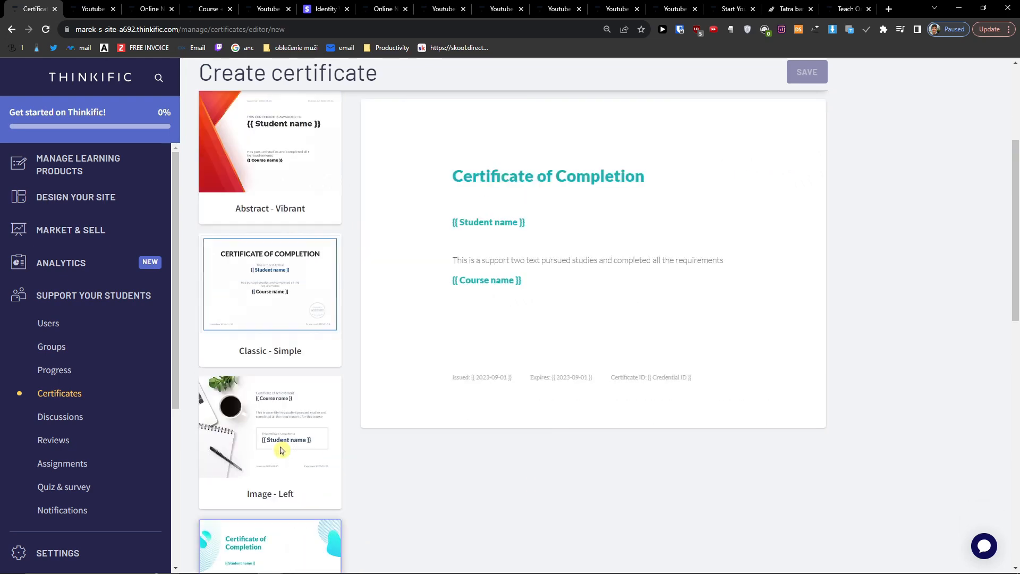
{"action": "left_click", "coordinate": [276, 262]}
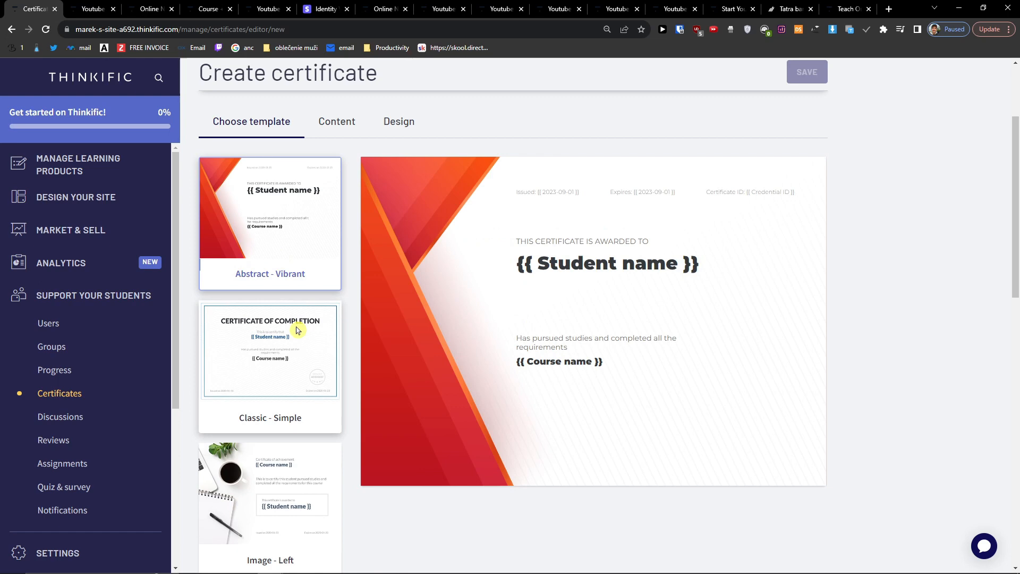
Browse the remaining certificate templates and choose Modern - Simple for the new certificate.
{"action": "scroll", "coordinate": [327, 340], "scroll_direction": "down", "scroll_amount": 3}
{"action": "scroll", "coordinate": [326, 341], "scroll_direction": "down", "scroll_amount": 10}
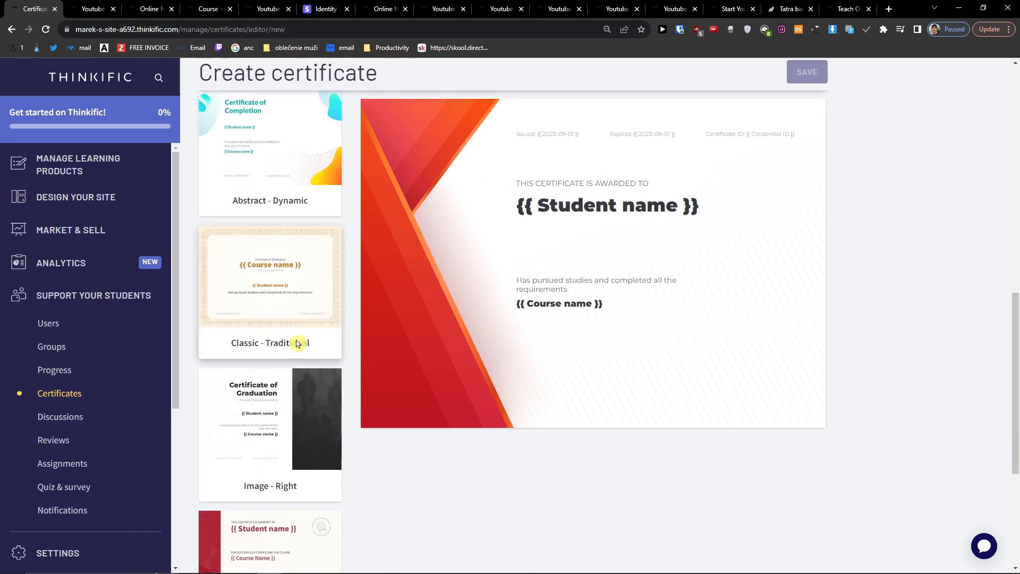
{"action": "left_click", "coordinate": [272, 338]}
{"action": "scroll", "coordinate": [272, 338], "scroll_direction": "up", "scroll_amount": 15}
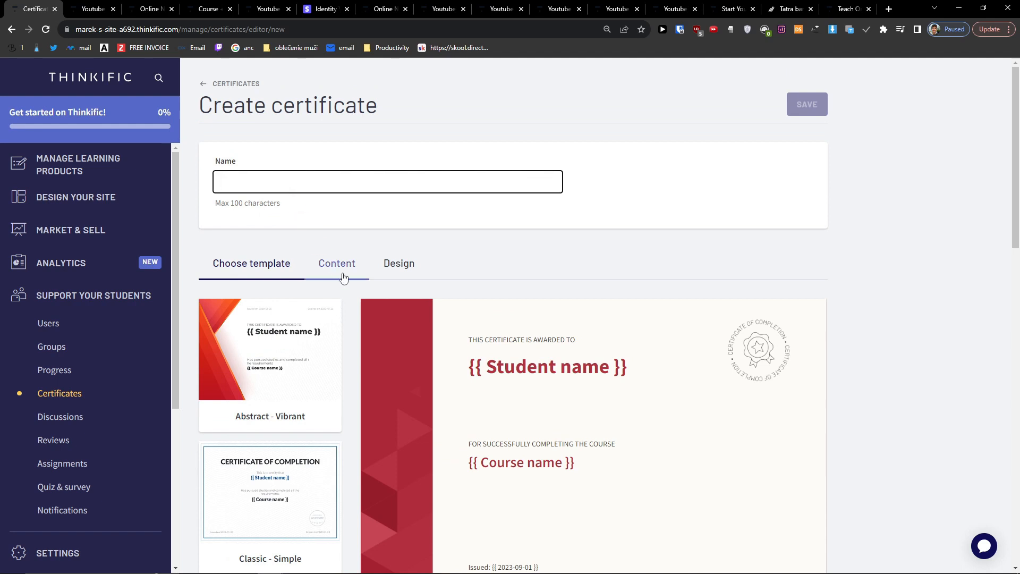
Review the certificate's content fields, from the title down to the automatically generated certificate ID.
{"action": "left_click", "coordinate": [337, 265]}
{"action": "scroll", "coordinate": [306, 301], "scroll_direction": "down", "scroll_amount": 1}
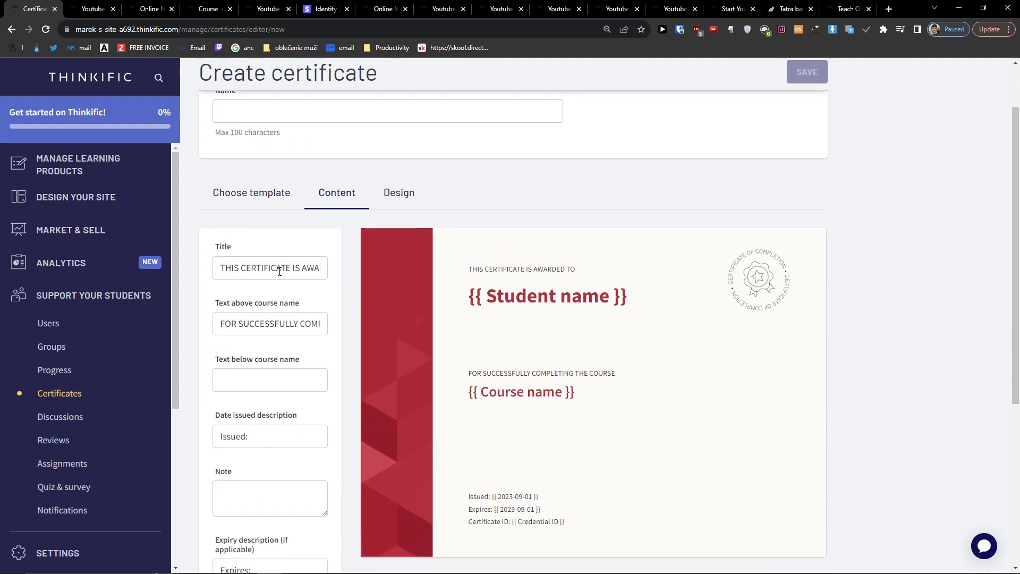
{"action": "scroll", "coordinate": [254, 331], "scroll_direction": "down", "scroll_amount": 1}
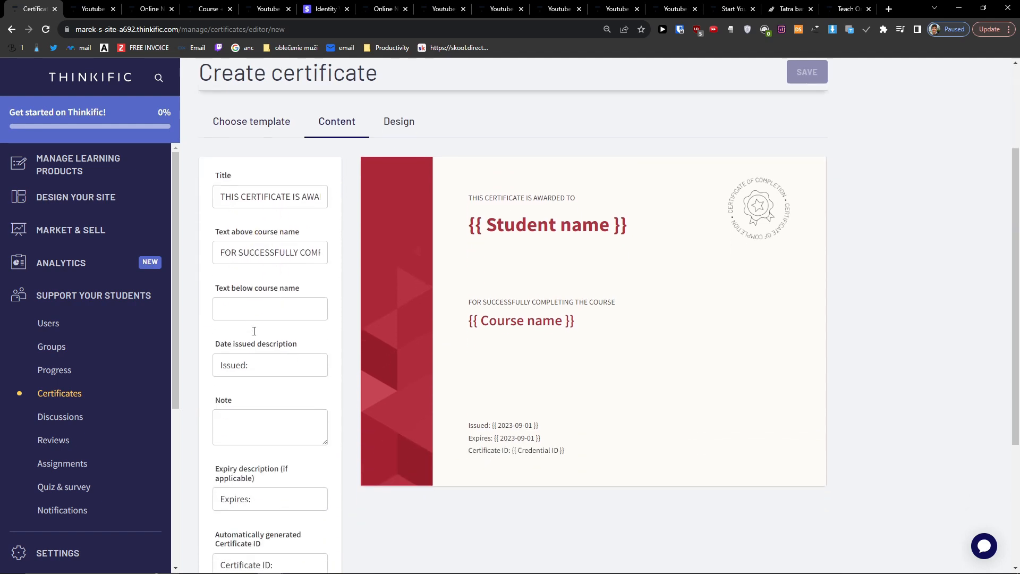
{"action": "left_click", "coordinate": [274, 371]}
{"action": "scroll", "coordinate": [257, 382], "scroll_direction": "down", "scroll_amount": 1}
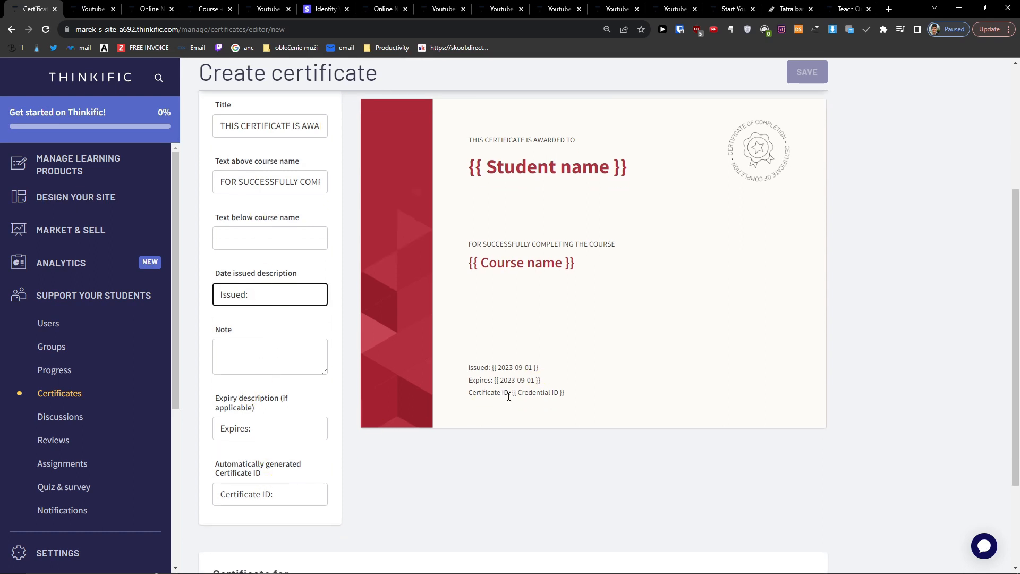
{"action": "scroll", "coordinate": [499, 356], "scroll_direction": "up", "scroll_amount": 3}
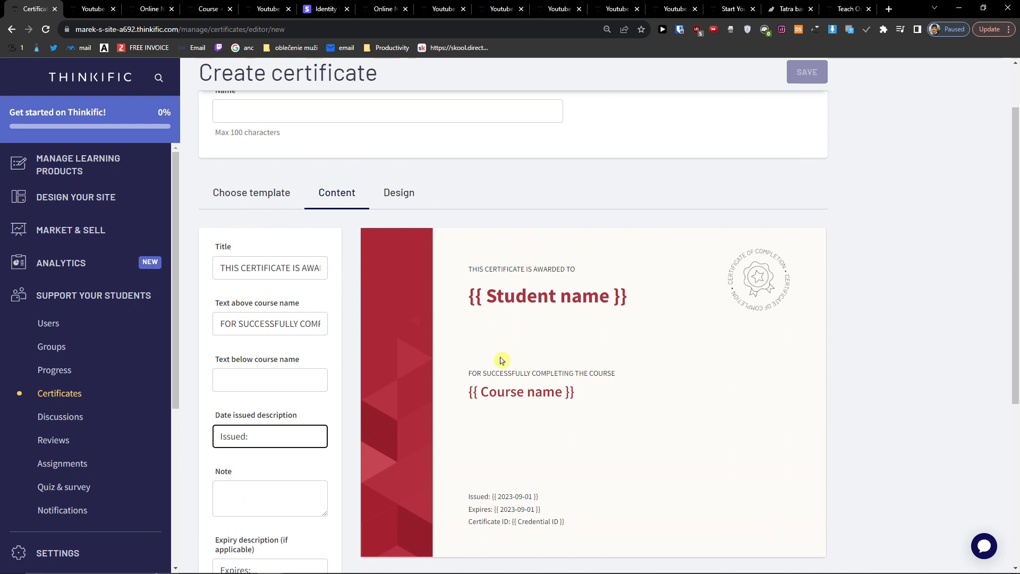
Return to the certificate template choices and look through them down to the course assignment section.
{"action": "left_click", "coordinate": [290, 266]}
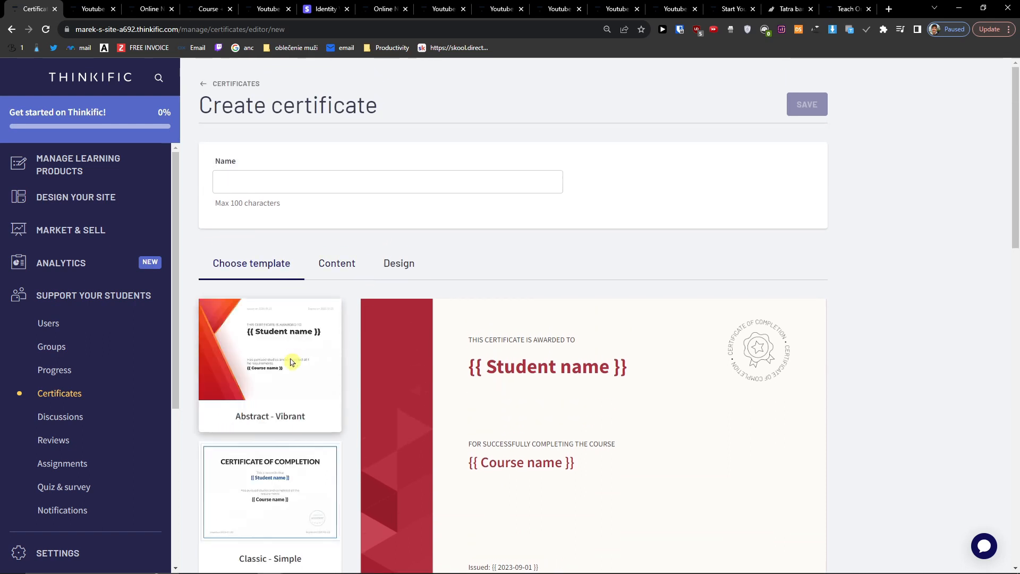
{"action": "scroll", "coordinate": [291, 359], "scroll_direction": "down", "scroll_amount": 1}
{"action": "scroll", "coordinate": [291, 362], "scroll_direction": "down", "scroll_amount": 1}
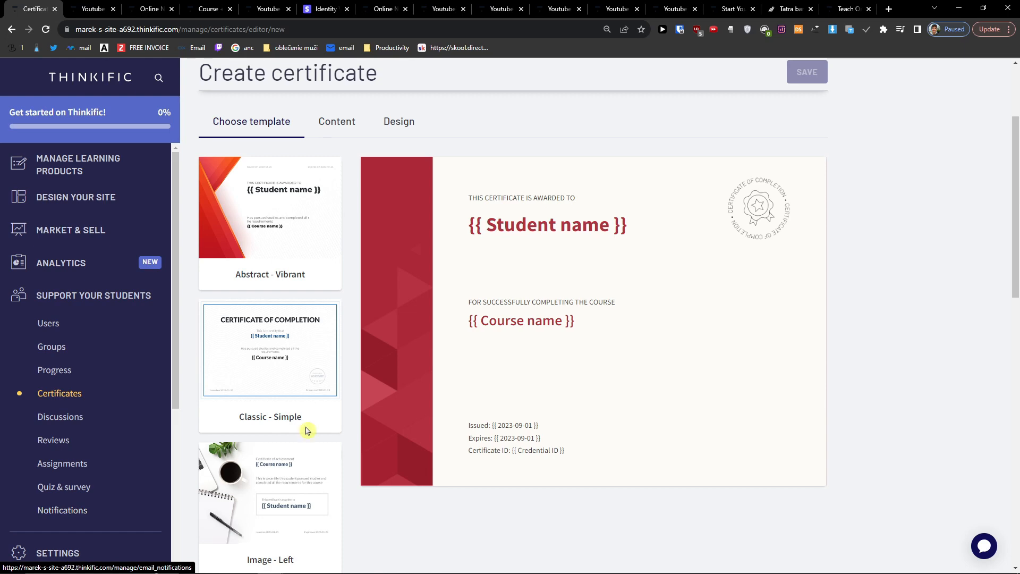
{"action": "scroll", "coordinate": [482, 348], "scroll_direction": "down", "scroll_amount": 10}
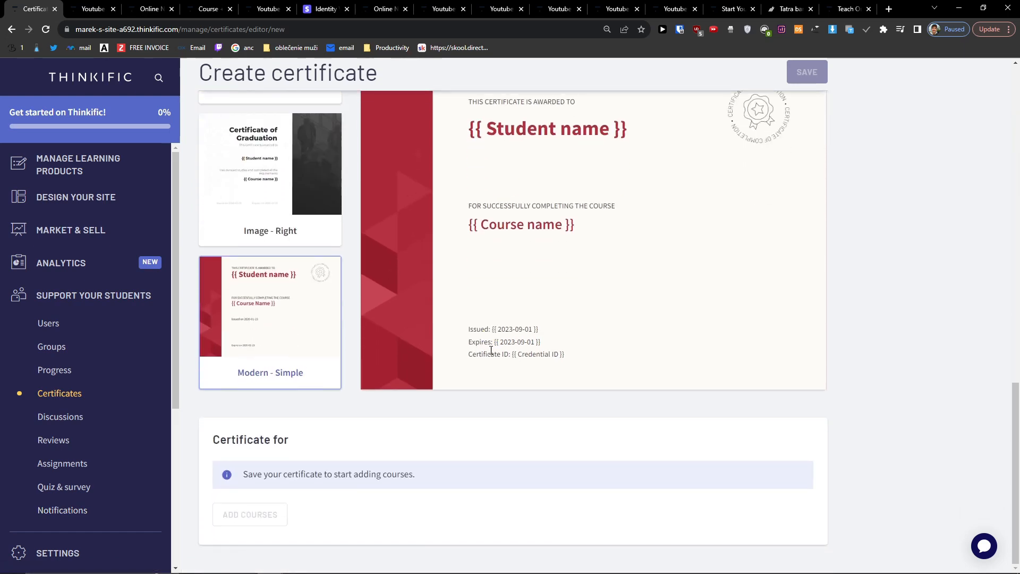
{"action": "scroll", "coordinate": [489, 353], "scroll_direction": "up", "scroll_amount": 14}
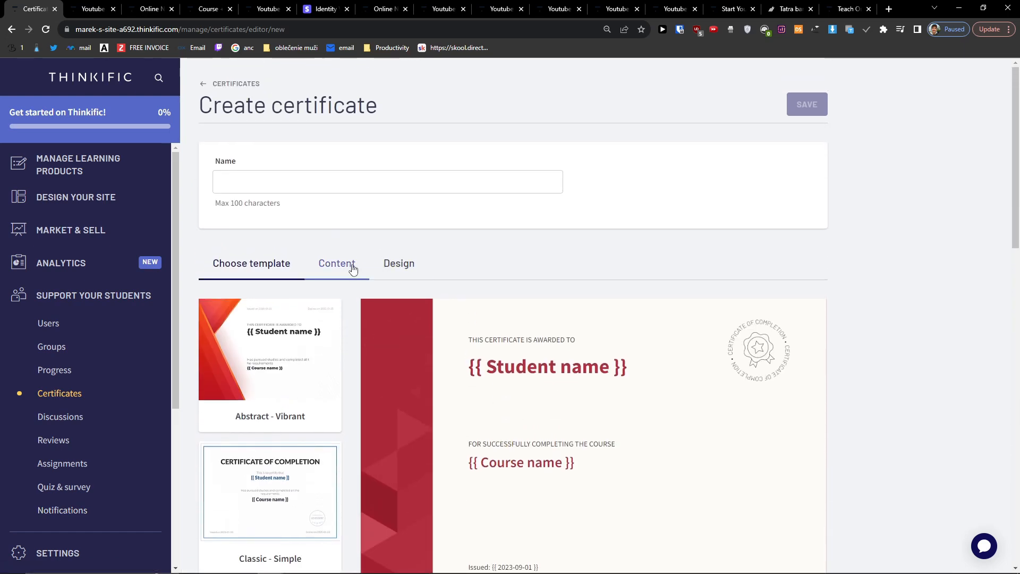
Check the certificate's font, text color and background image design settings, and return to the template choices.
{"action": "left_click", "coordinate": [350, 265]}
{"action": "left_click", "coordinate": [378, 266]}
{"action": "scroll", "coordinate": [258, 359], "scroll_direction": "down", "scroll_amount": 1}
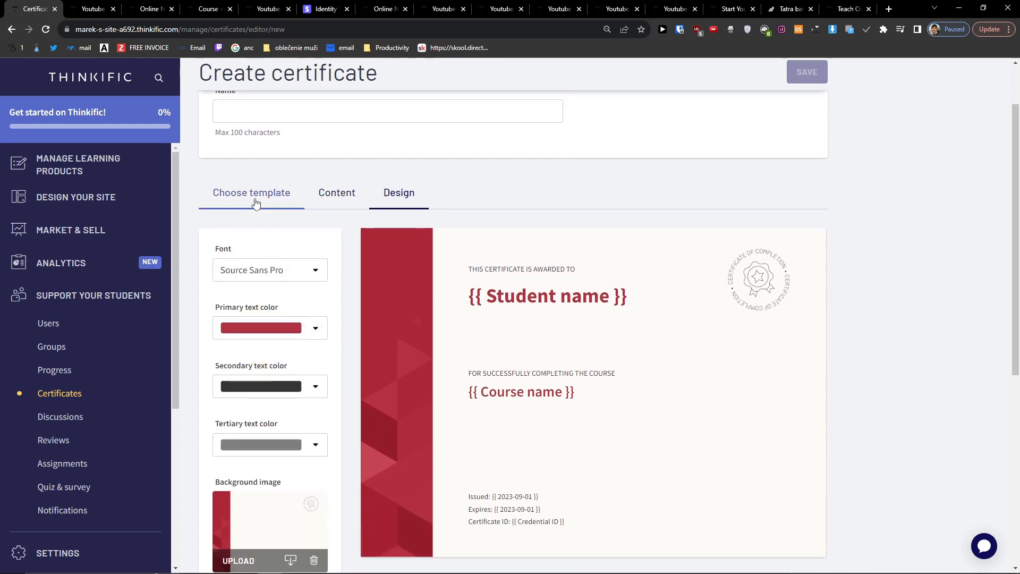
{"action": "left_click", "coordinate": [256, 203]}
{"action": "scroll", "coordinate": [412, 437], "scroll_direction": "down", "scroll_amount": 5}
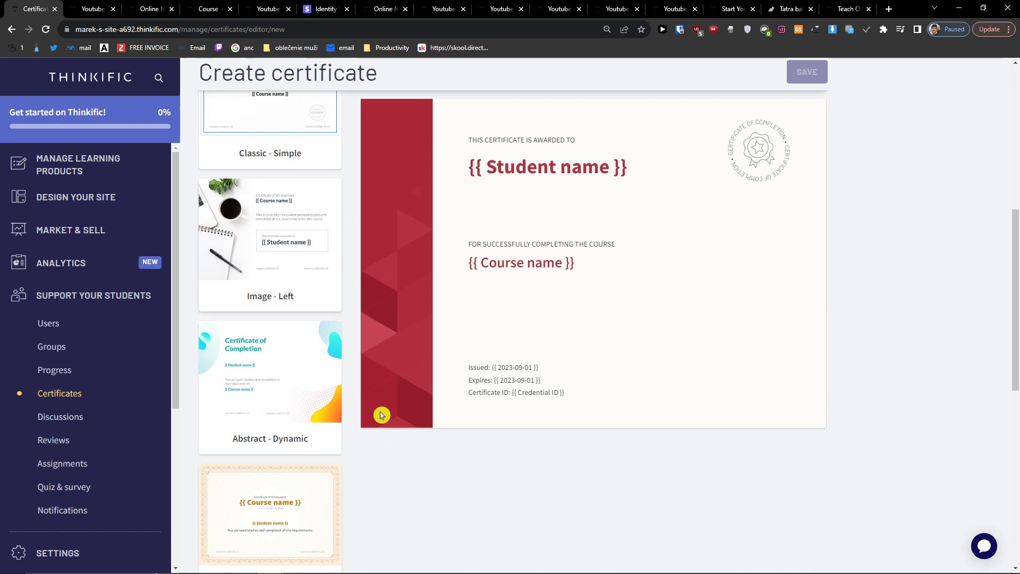
{"action": "scroll", "coordinate": [382, 414], "scroll_direction": "down", "scroll_amount": 4}
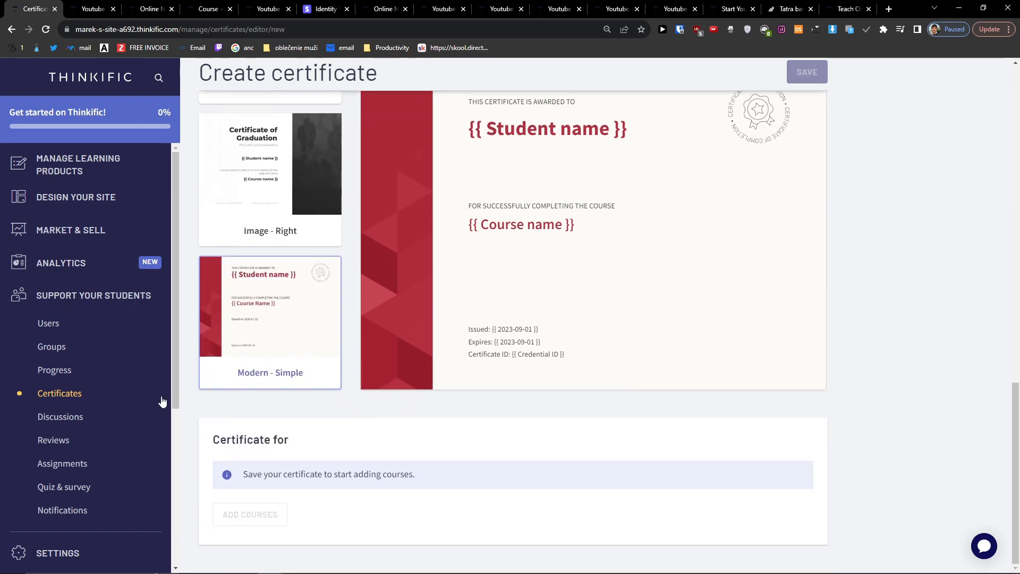
View the Discussions page, then enable reviews for the Youtube Growth Guidex course.
{"action": "left_click", "coordinate": [92, 418]}
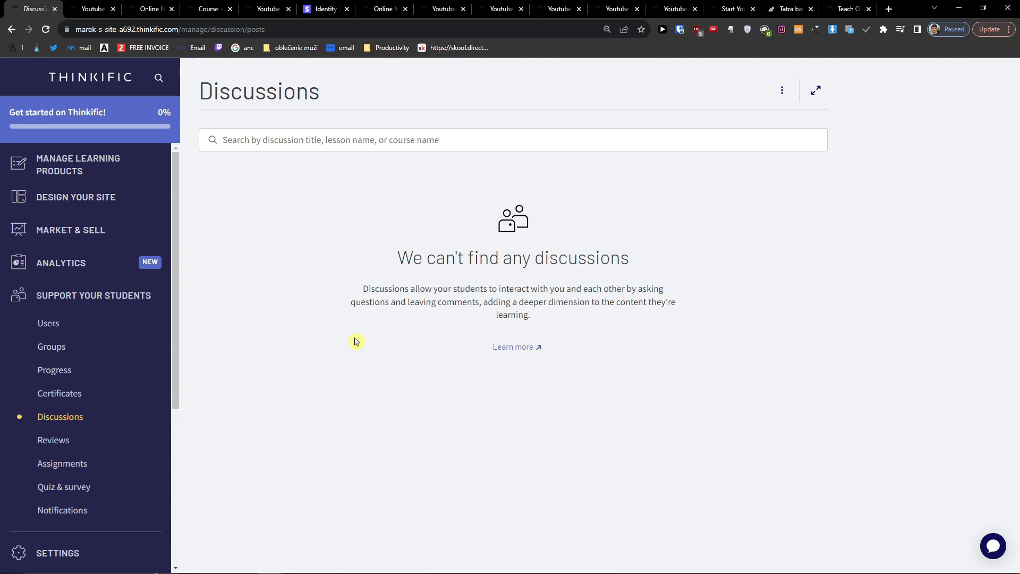
{"action": "left_click", "coordinate": [53, 441]}
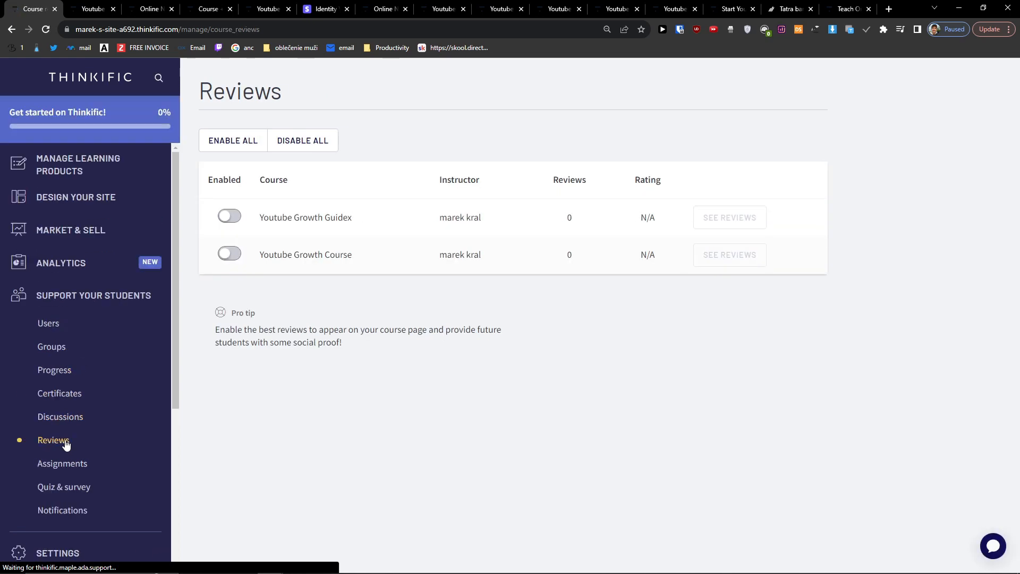
{"action": "left_click", "coordinate": [235, 222]}
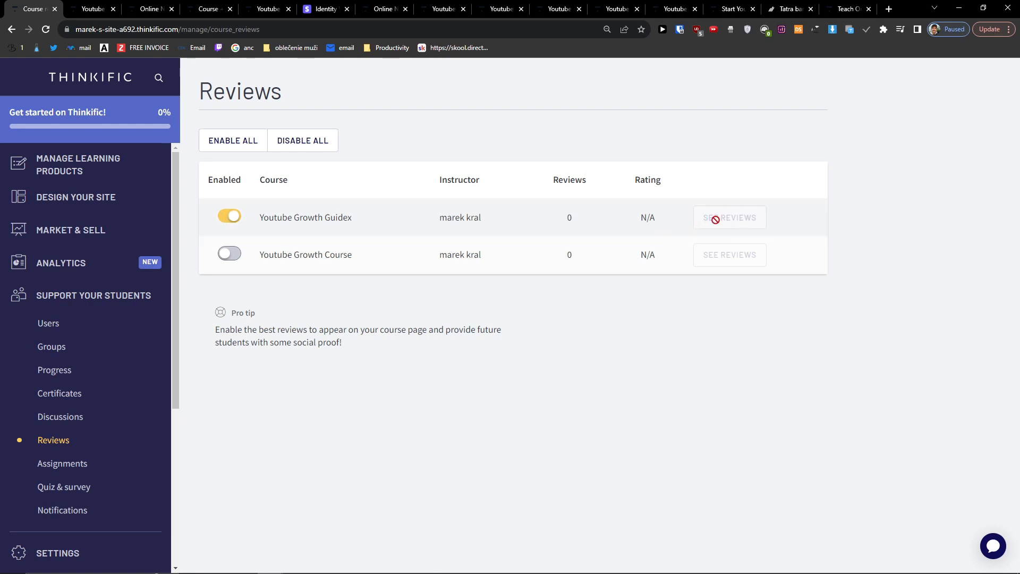
Open the Assignments page and read how assignment submissions are evaluated.
{"action": "scroll", "coordinate": [106, 340], "scroll_direction": "down", "scroll_amount": 1}
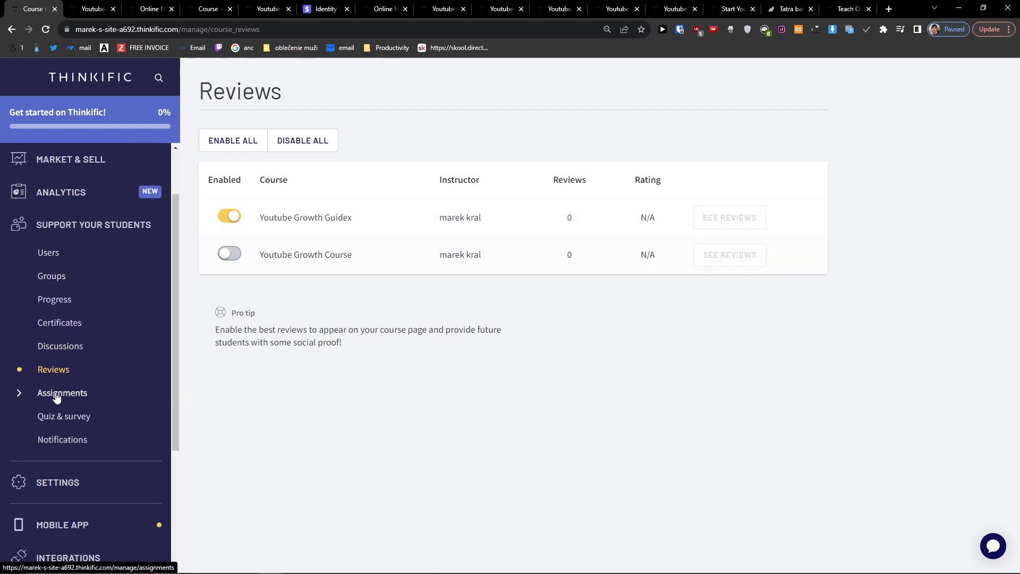
{"action": "left_click", "coordinate": [73, 397]}
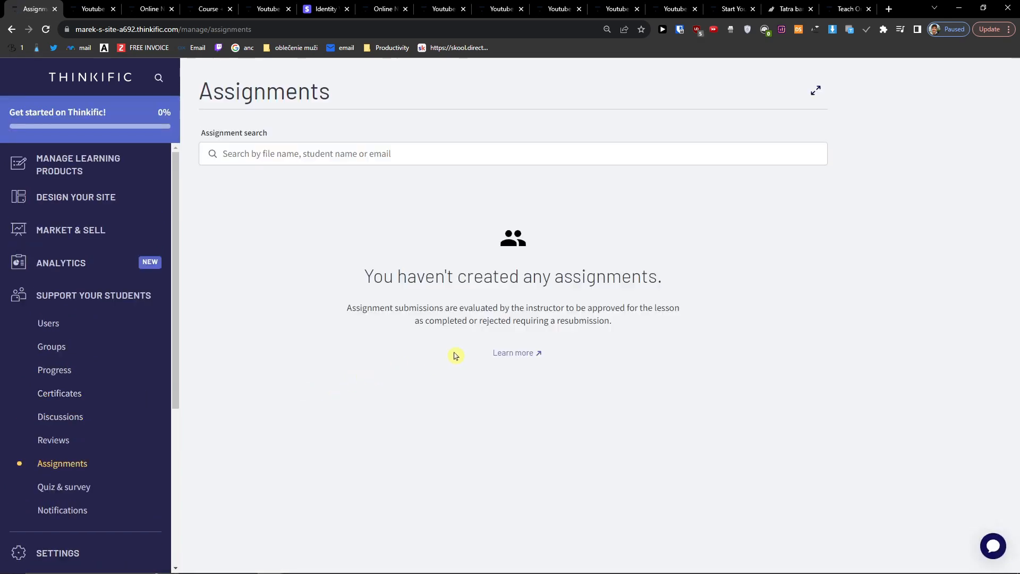
{"action": "left_click_drag", "start_coordinate": [365, 277], "coordinate": [611, 318]}
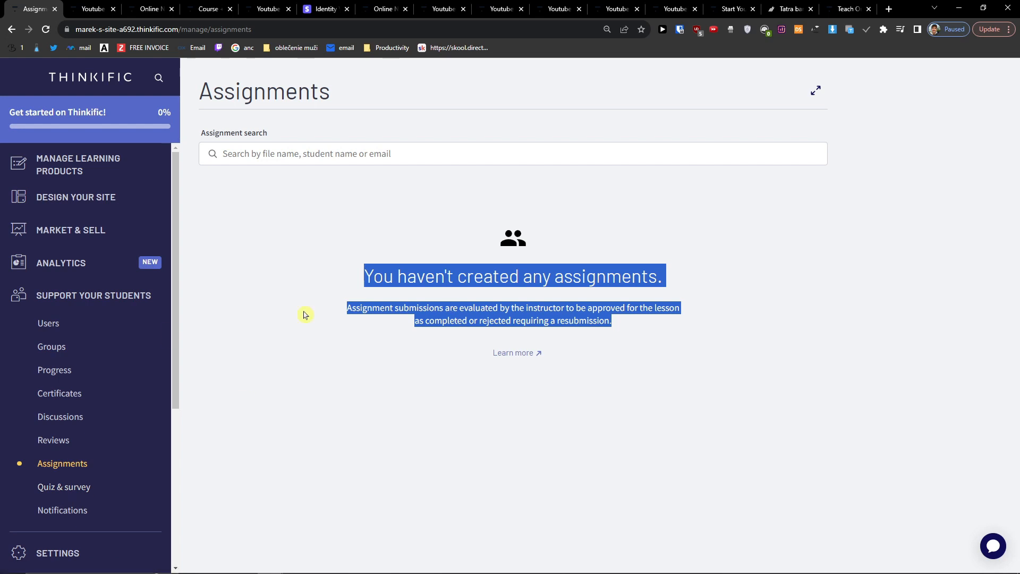
Open the Quiz & survey page and check which actions are available for the How To Grow On Youtube Quiz.
{"action": "left_click", "coordinate": [45, 489]}
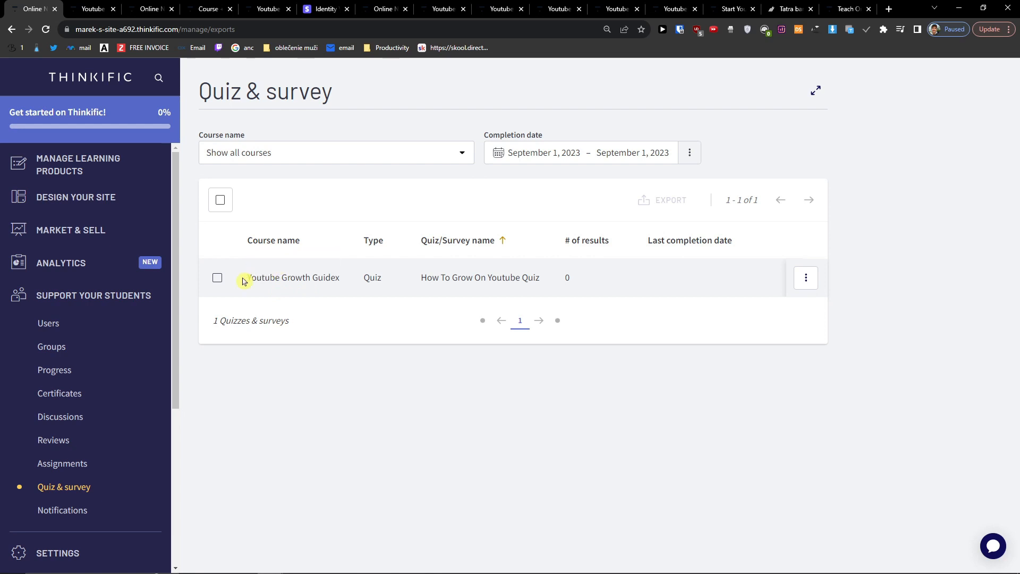
{"action": "left_click_drag", "start_coordinate": [245, 276], "coordinate": [370, 287]}
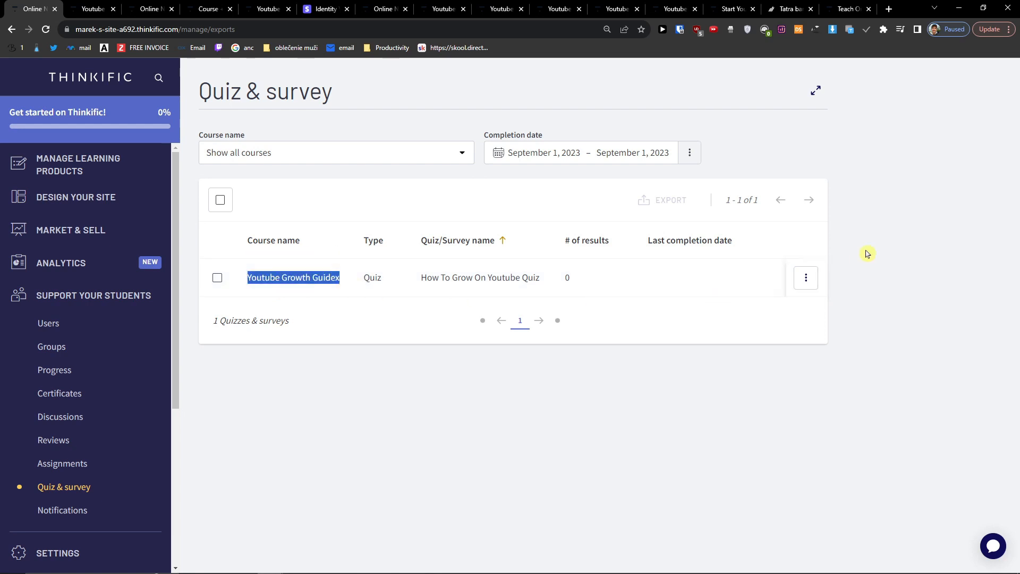
{"action": "left_click", "coordinate": [813, 280]}
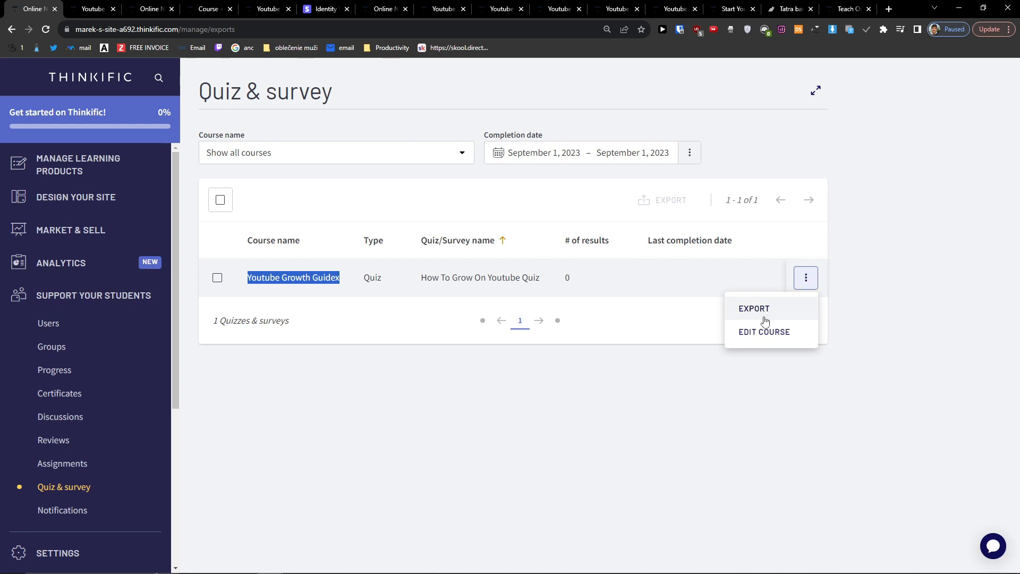
{"action": "left_click", "coordinate": [478, 370]}
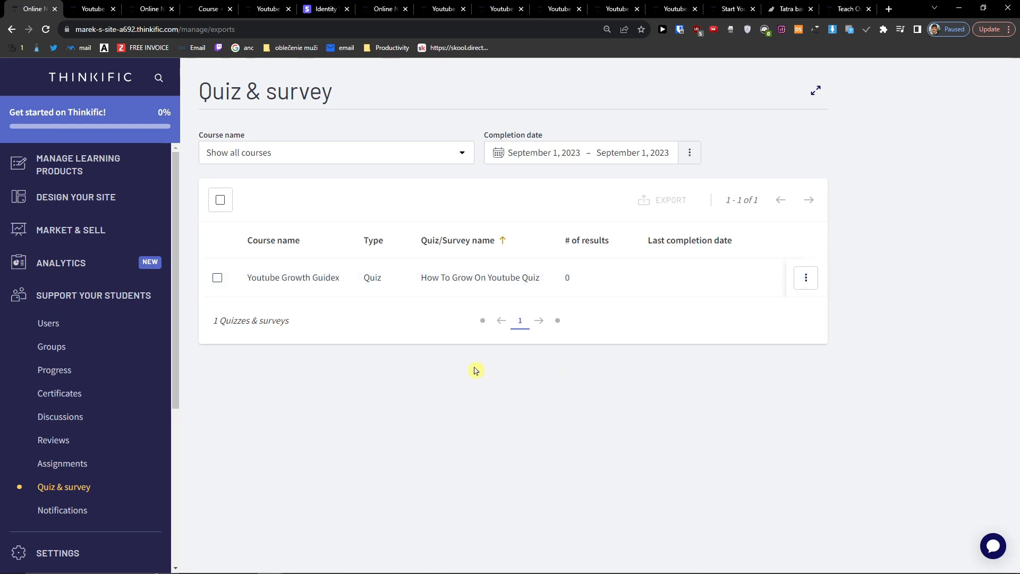
Open the student notification settings and review the site welcome, weekly reminder, discussion, receipt and community email options.
{"action": "scroll", "coordinate": [111, 358], "scroll_direction": "down", "scroll_amount": 2}
{"action": "left_click", "coordinate": [82, 441]}
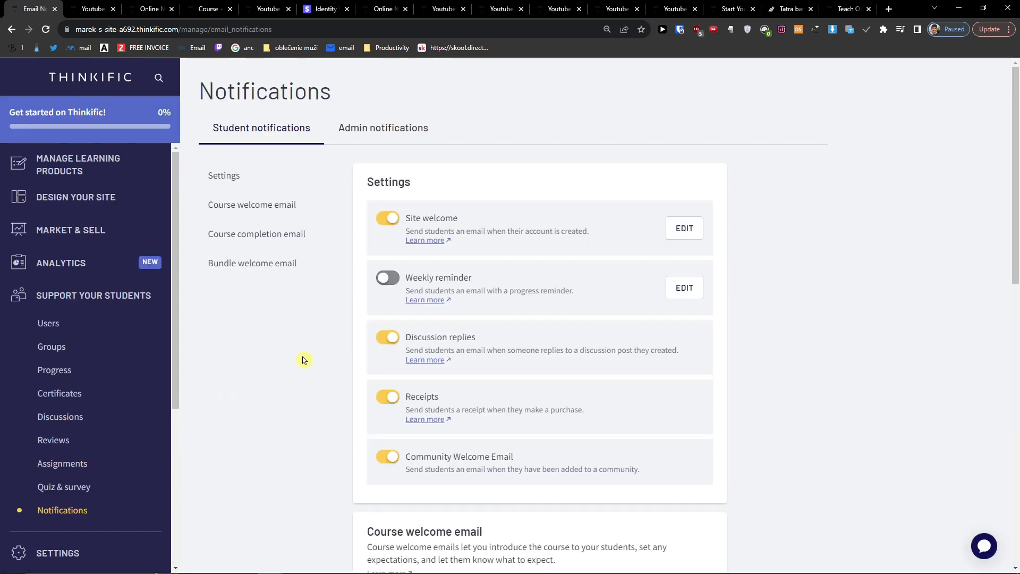
{"action": "left_click_drag", "start_coordinate": [402, 232], "coordinate": [611, 236]}
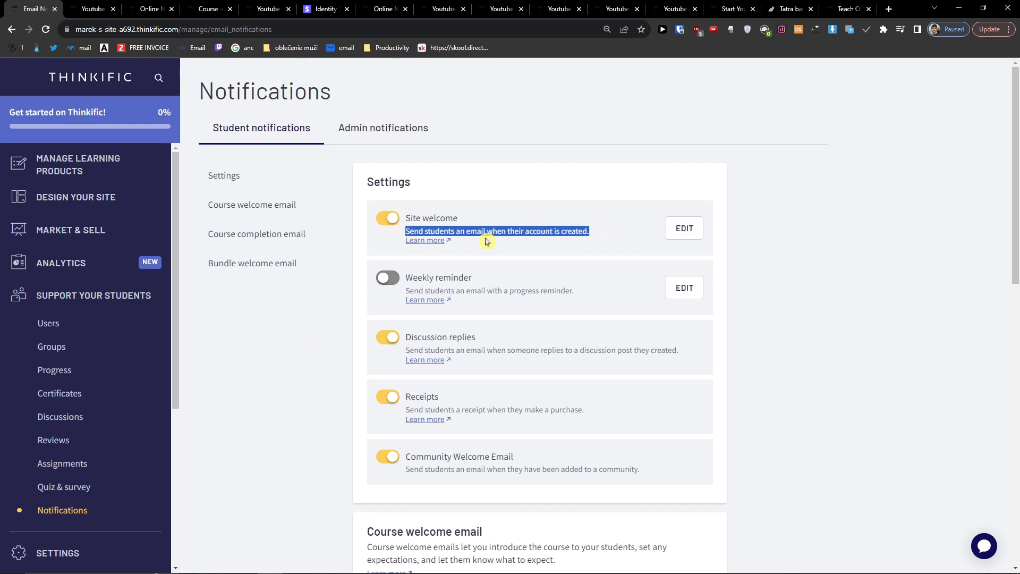
{"action": "left_click_drag", "start_coordinate": [405, 290], "coordinate": [600, 290]}
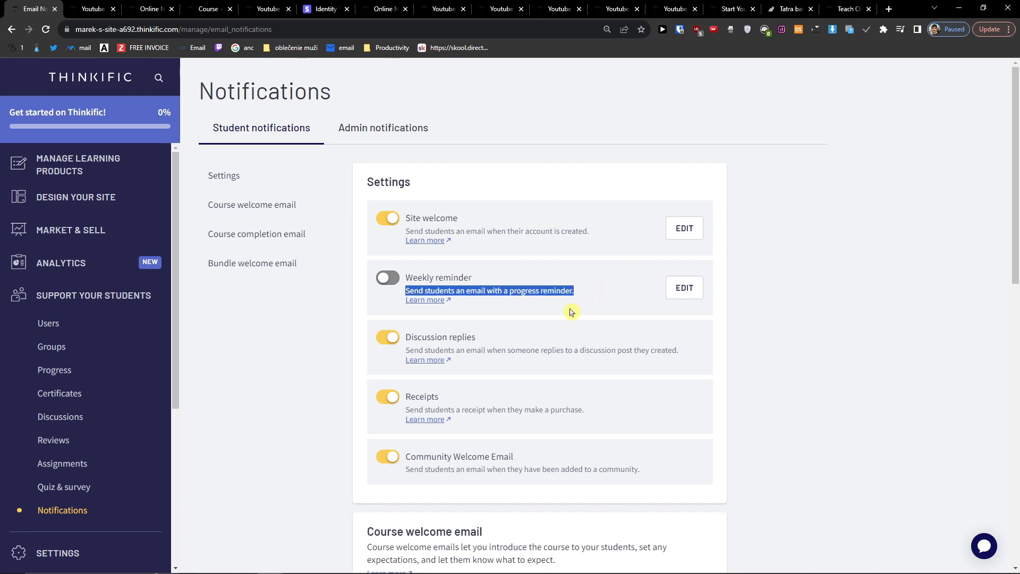
{"action": "scroll", "coordinate": [511, 314], "scroll_direction": "down", "scroll_amount": 1}
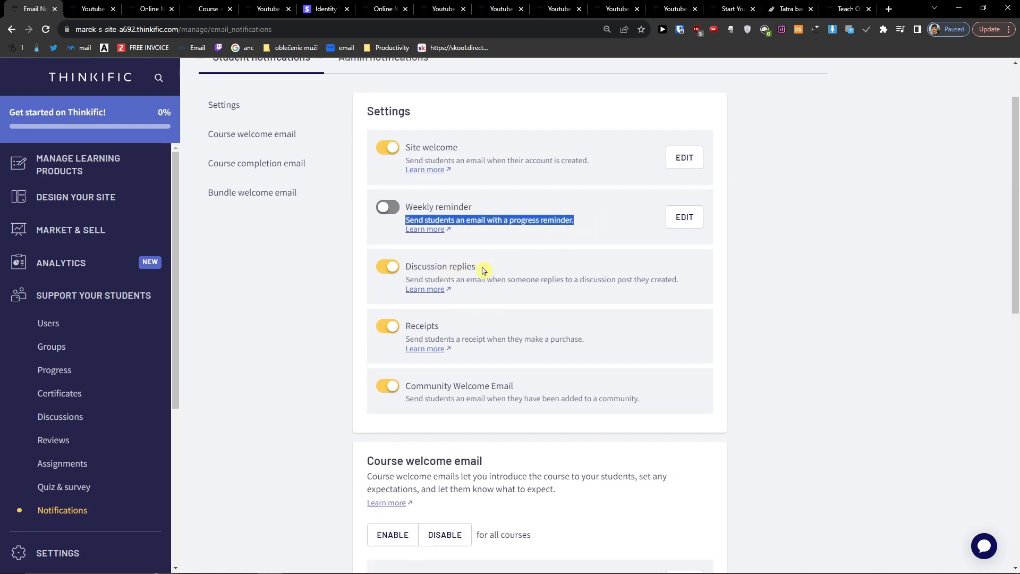
{"action": "scroll", "coordinate": [483, 271], "scroll_direction": "down", "scroll_amount": 2}
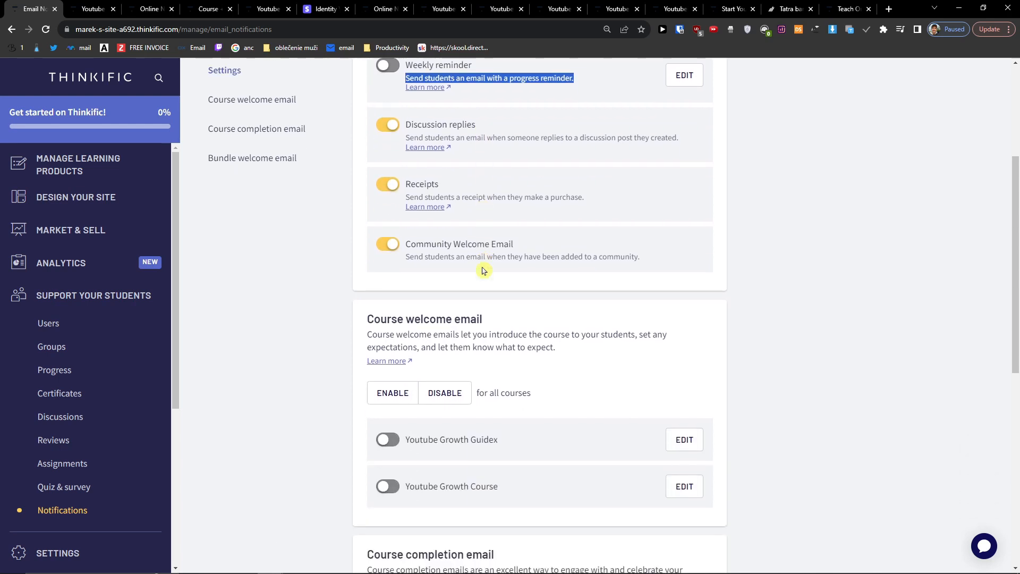
{"action": "scroll", "coordinate": [483, 271], "scroll_direction": "down", "scroll_amount": 1}
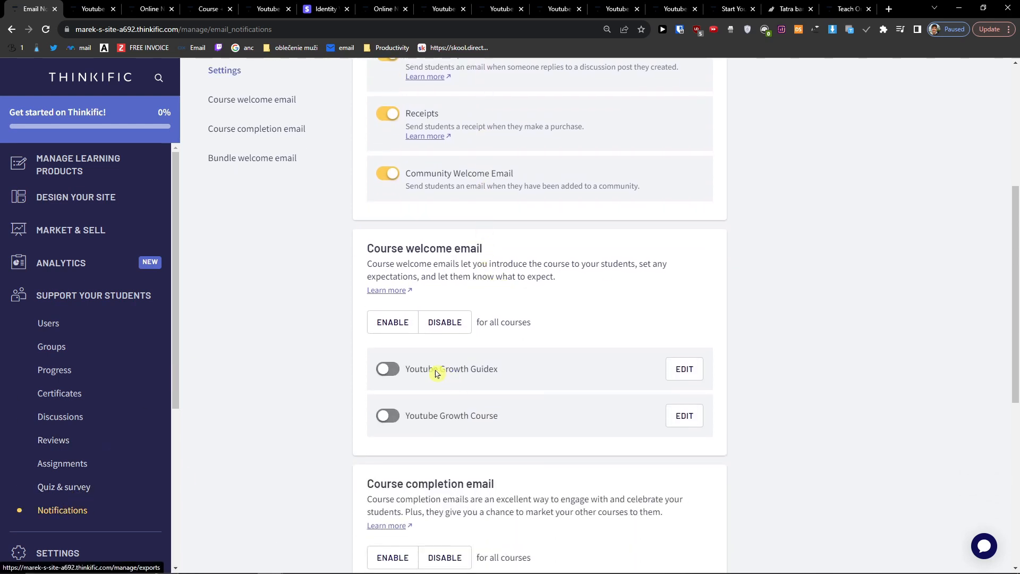
Read the course welcome email description and enable that email for the Youtube Growth Guidex course.
{"action": "left_click_drag", "start_coordinate": [384, 266], "coordinate": [591, 278]}
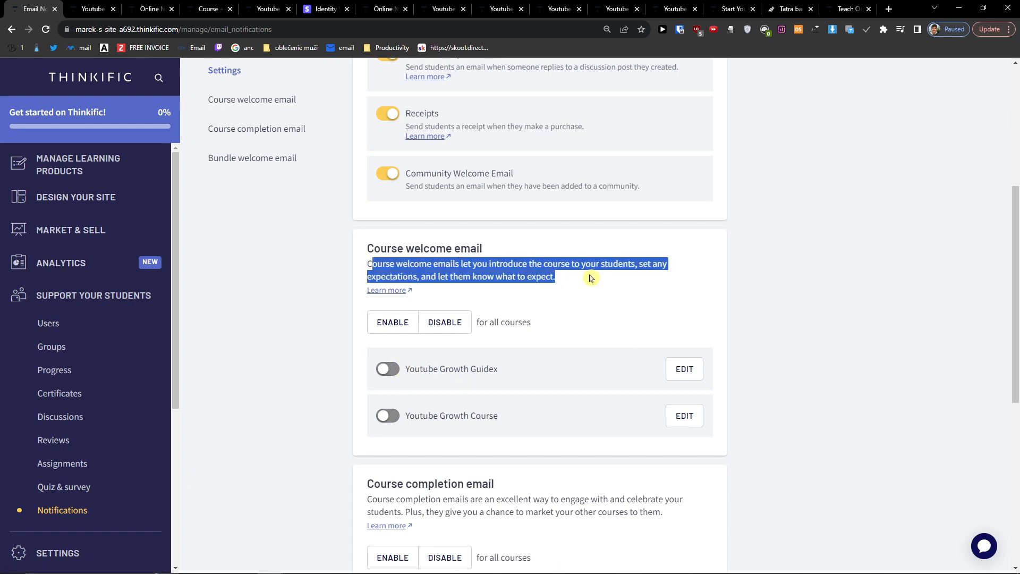
{"action": "scroll", "coordinate": [589, 279], "scroll_direction": "down", "scroll_amount": 1}
{"action": "left_click", "coordinate": [388, 300]}
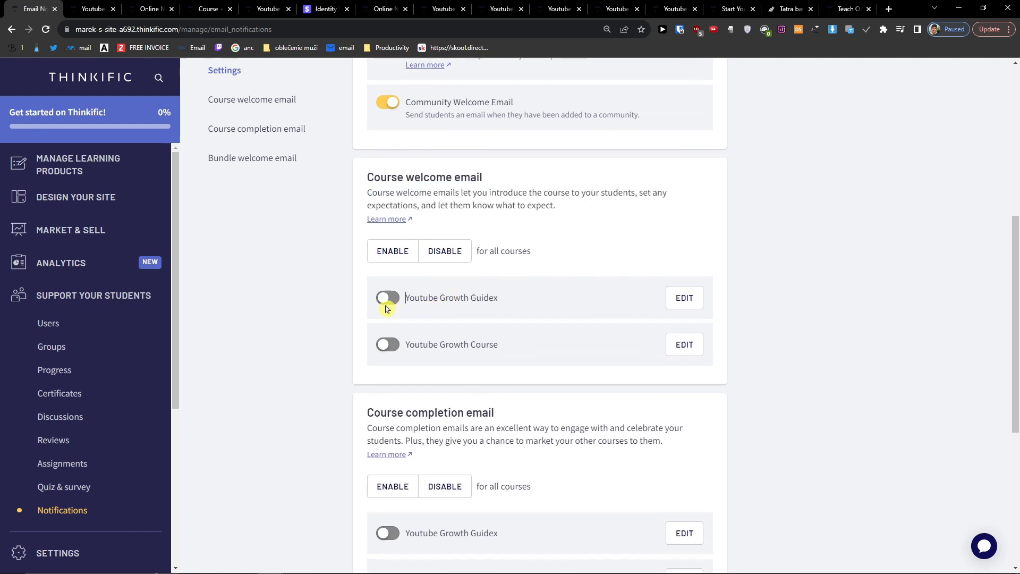
Open the Youtube Growth Guidex welcome email for editing and examine its body and available variables.
{"action": "left_click", "coordinate": [697, 300]}
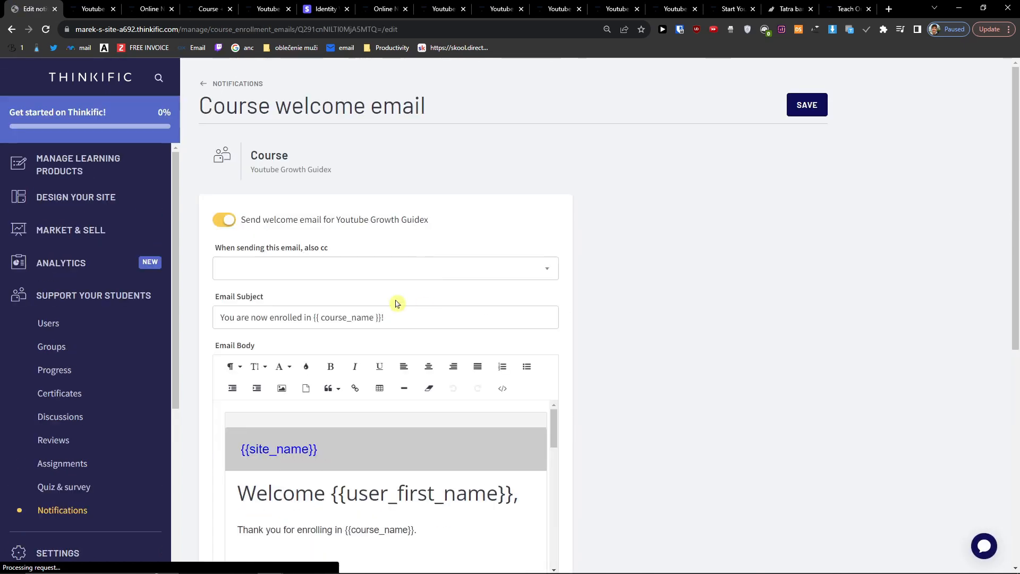
{"action": "scroll", "coordinate": [615, 375], "scroll_direction": "down", "scroll_amount": 4}
{"action": "scroll", "coordinate": [406, 327], "scroll_direction": "down", "scroll_amount": 8}
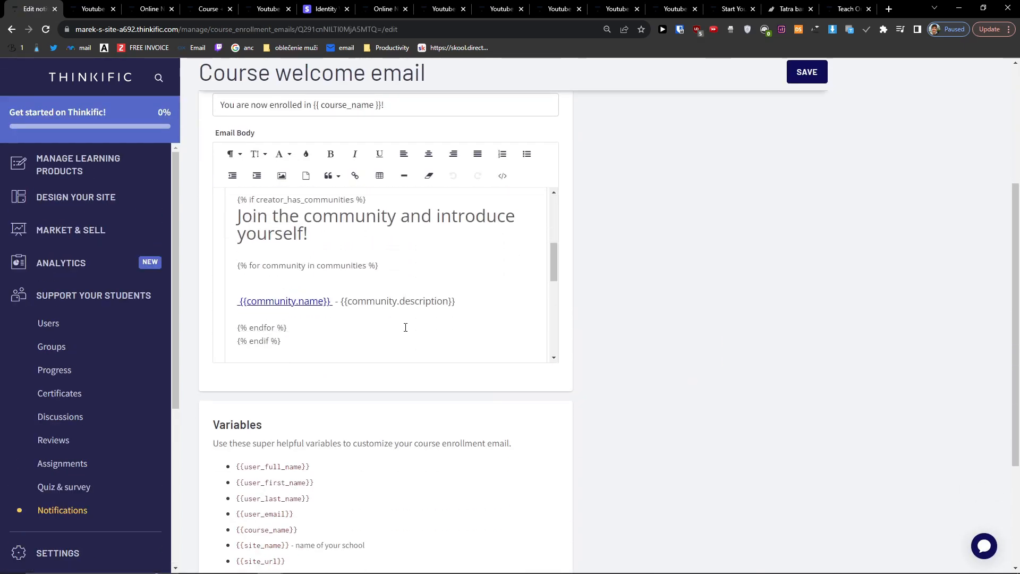
{"action": "scroll", "coordinate": [405, 326], "scroll_direction": "up", "scroll_amount": 7}
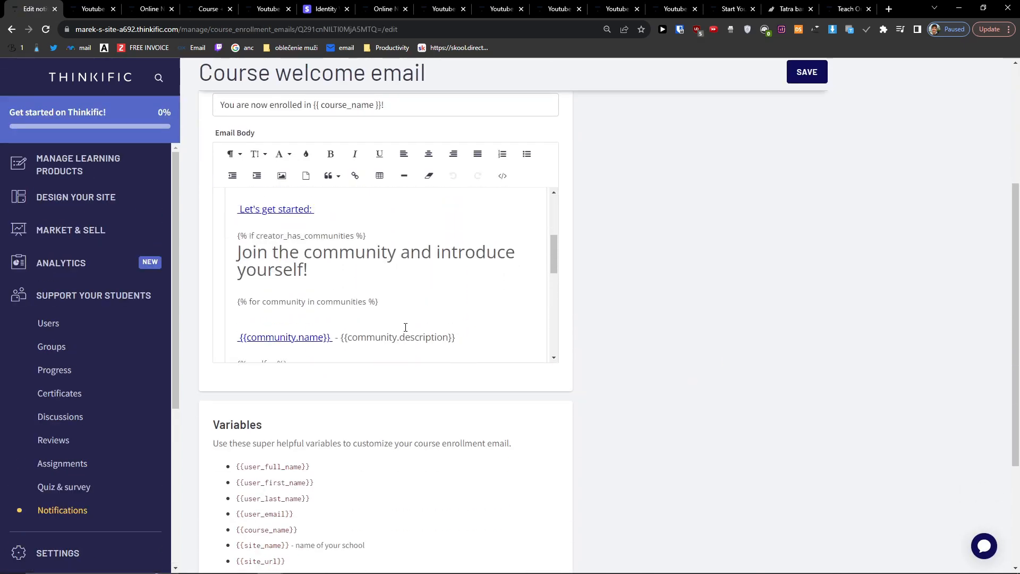
{"action": "scroll", "coordinate": [646, 346], "scroll_direction": "down", "scroll_amount": 3}
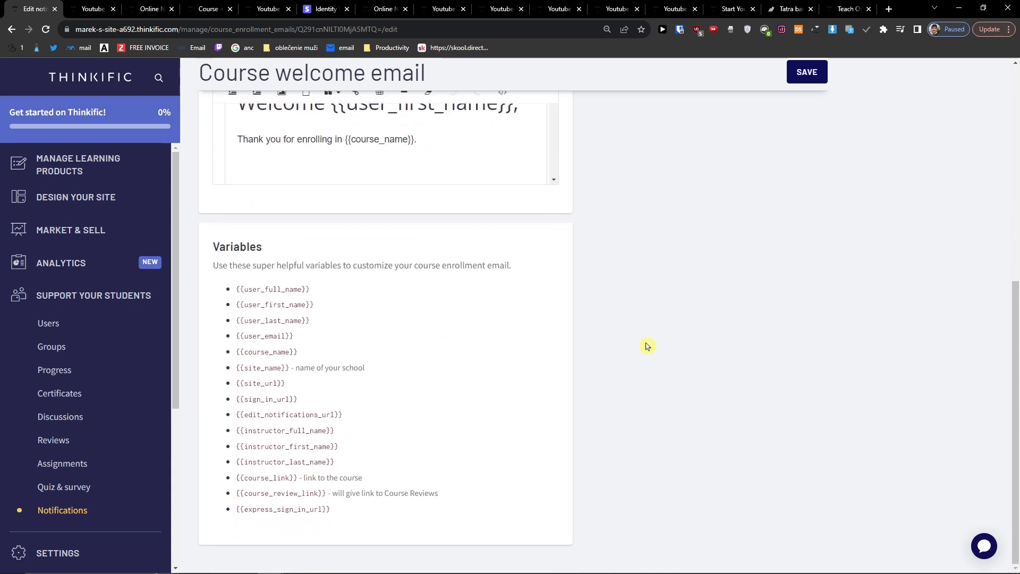
Review the cc, subject and body fields of the Youtube Growth Guidex welcome email, and return to the notifications overview.
{"action": "scroll", "coordinate": [646, 346], "scroll_direction": "up", "scroll_amount": 6}
{"action": "scroll", "coordinate": [647, 345], "scroll_direction": "up", "scroll_amount": 1}
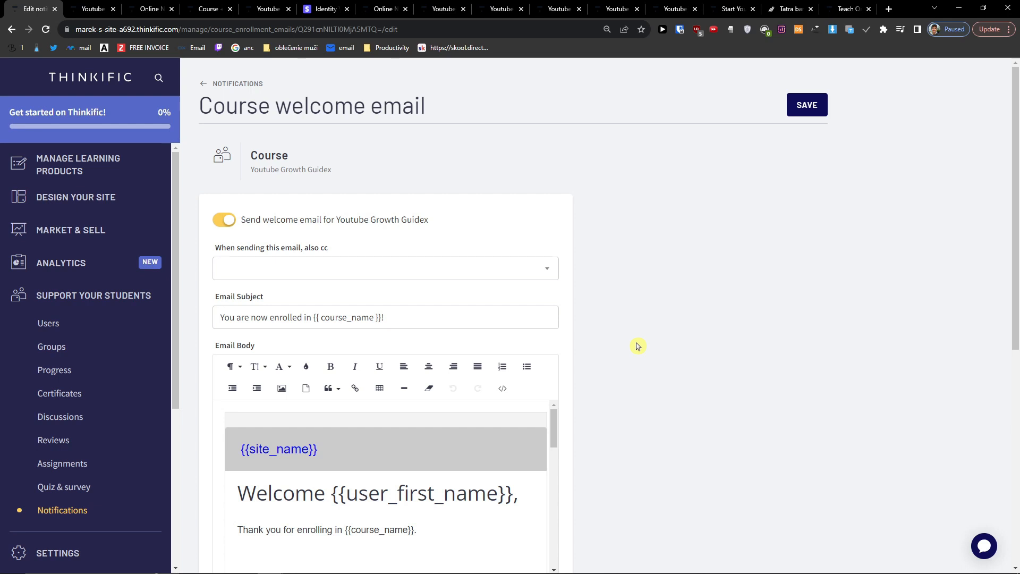
{"action": "scroll", "coordinate": [634, 378], "scroll_direction": "down", "scroll_amount": 2}
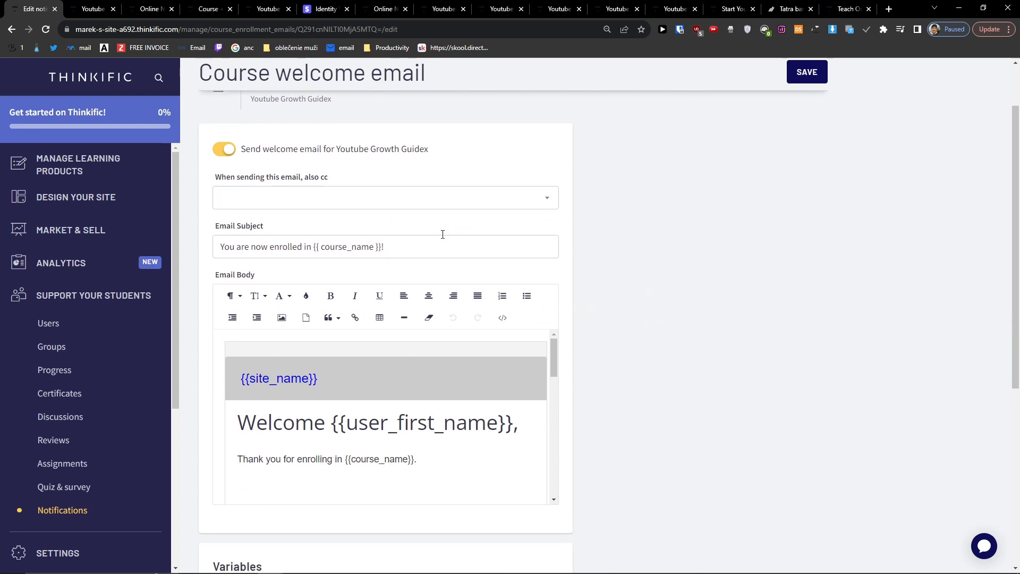
{"action": "scroll", "coordinate": [544, 316], "scroll_direction": "up", "scroll_amount": 2}
{"action": "left_click", "coordinate": [206, 84]}
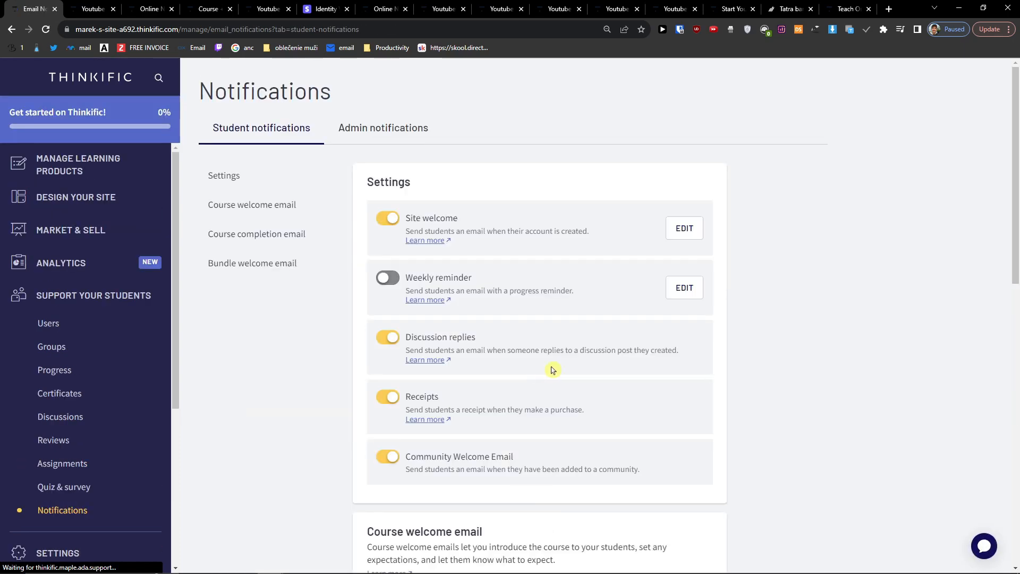
Examine the course welcome, course completion and bundle welcome email options in the student notifications.
{"action": "scroll", "coordinate": [564, 374], "scroll_direction": "down", "scroll_amount": 1}
{"action": "scroll", "coordinate": [564, 373], "scroll_direction": "down", "scroll_amount": 4}
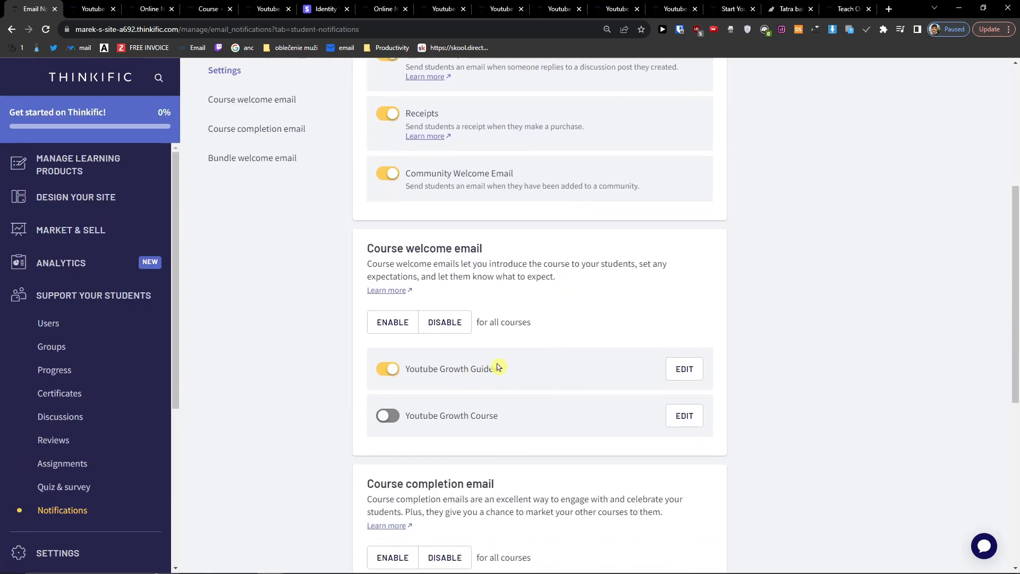
{"action": "scroll", "coordinate": [531, 370], "scroll_direction": "down", "scroll_amount": 3}
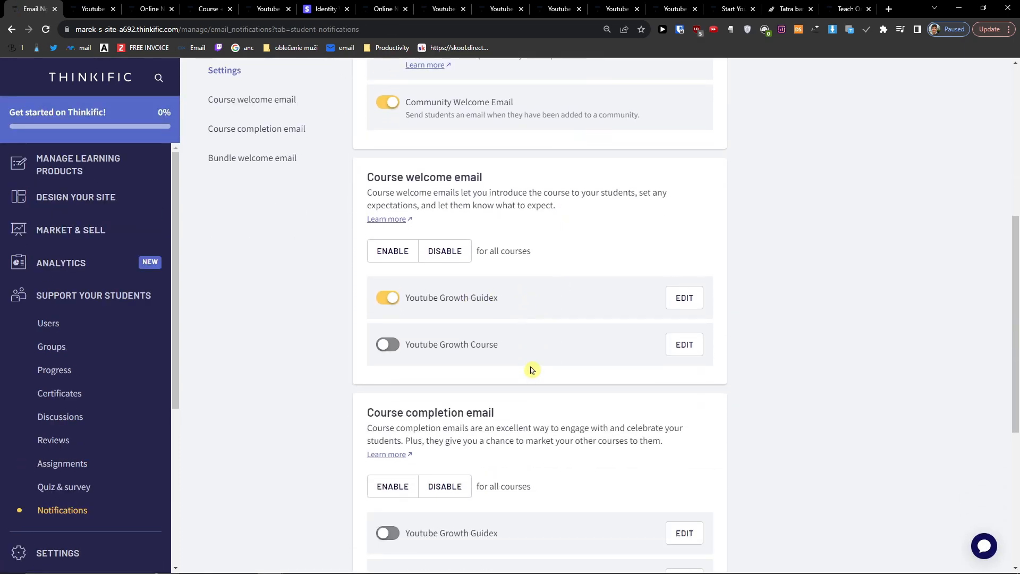
{"action": "scroll", "coordinate": [530, 359], "scroll_direction": "down", "scroll_amount": 3}
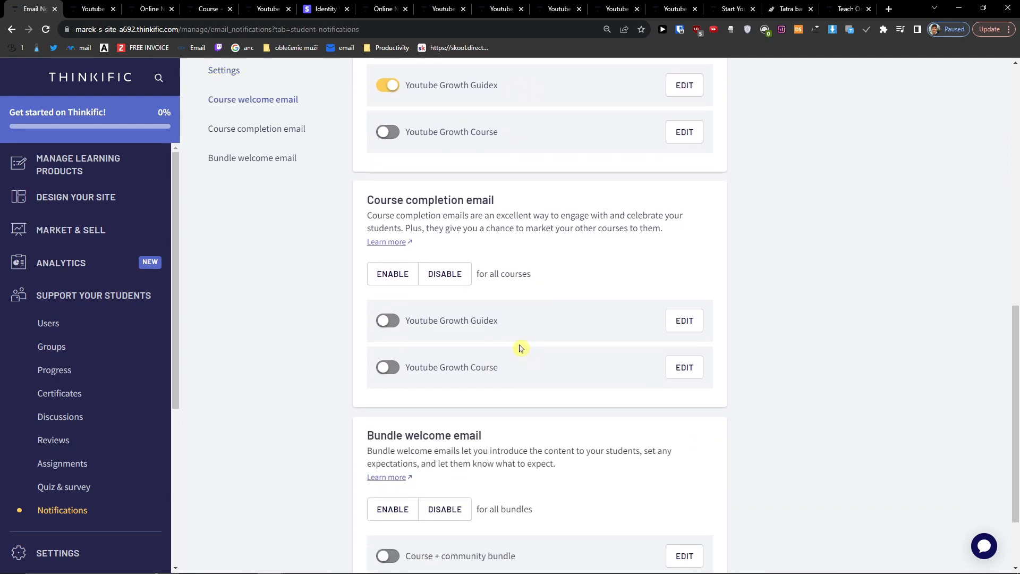
{"action": "scroll", "coordinate": [483, 340], "scroll_direction": "down", "scroll_amount": 2}
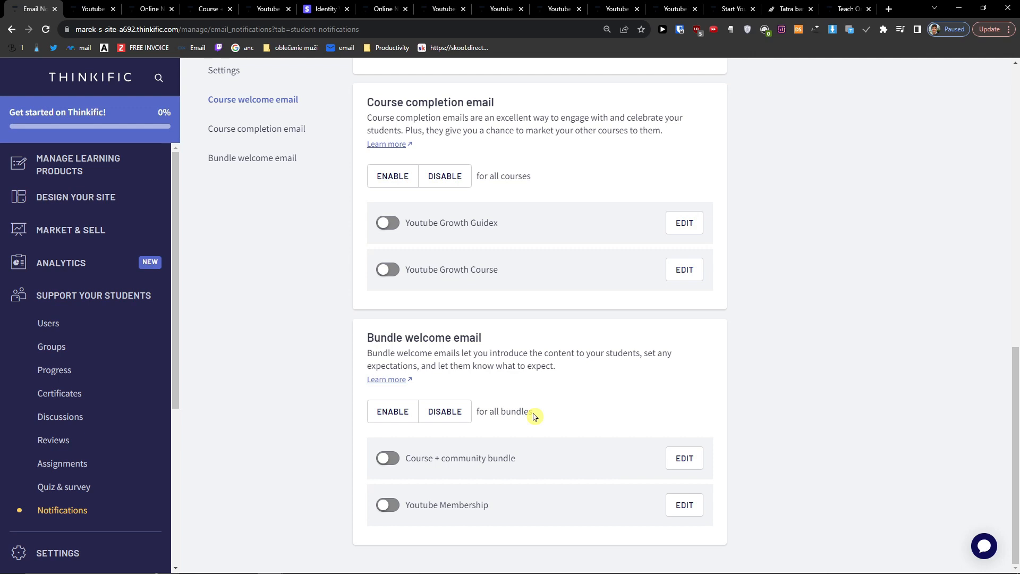
{"action": "scroll", "coordinate": [315, 338], "scroll_direction": "up", "scroll_amount": 9}
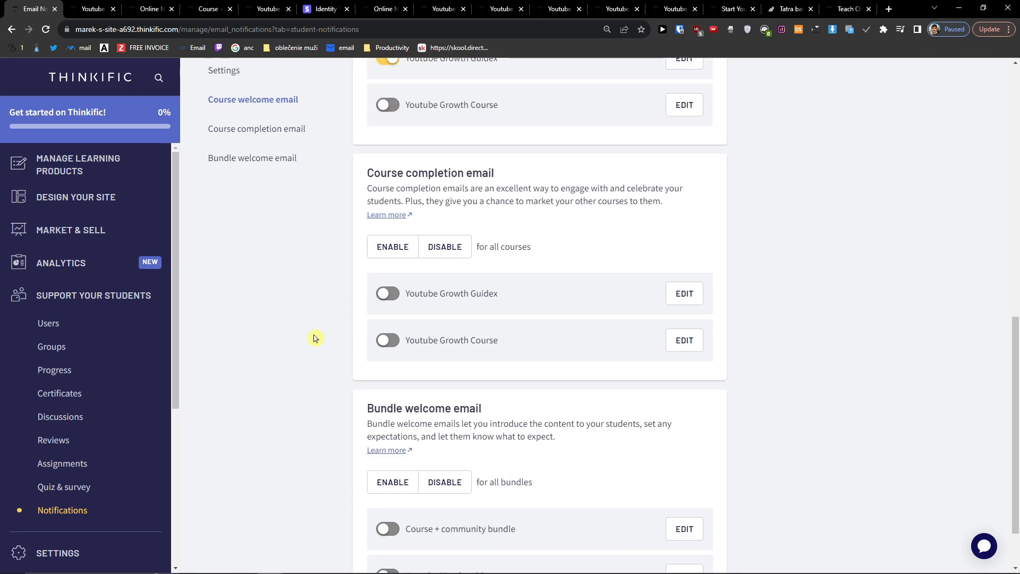
{"action": "scroll", "coordinate": [310, 335], "scroll_direction": "up", "scroll_amount": 4}
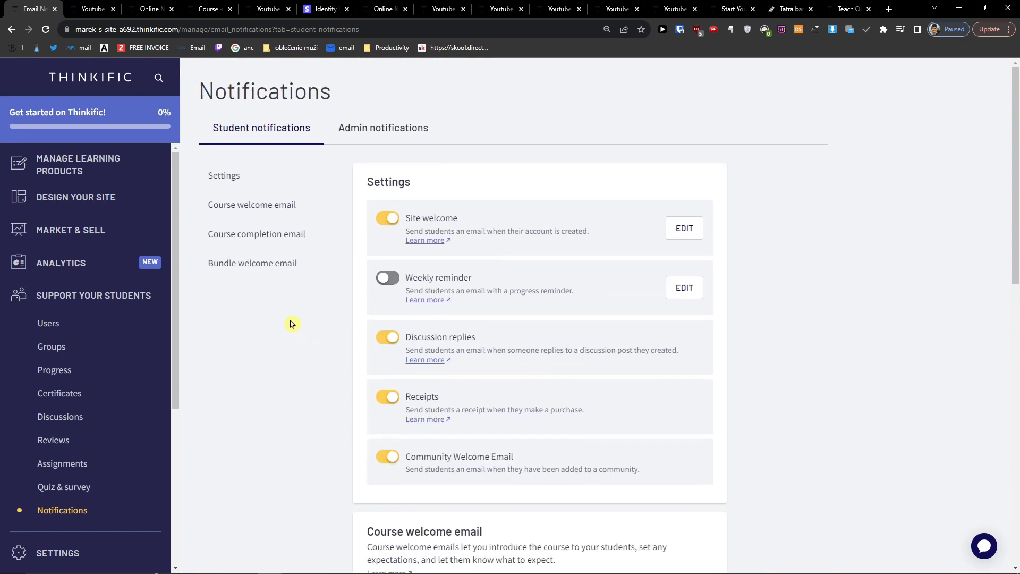
Open the admin notifications and review the sign-up, subscription and student engagement alerts.
{"action": "left_click", "coordinate": [346, 137]}
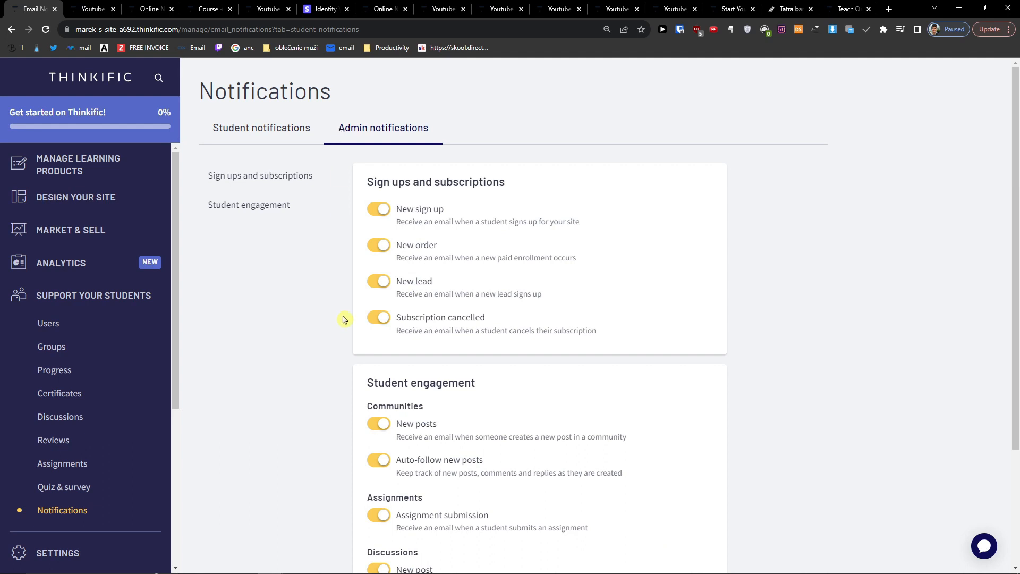
{"action": "scroll", "coordinate": [342, 321], "scroll_direction": "down", "scroll_amount": 3}
{"action": "scroll", "coordinate": [342, 326], "scroll_direction": "up", "scroll_amount": 3}
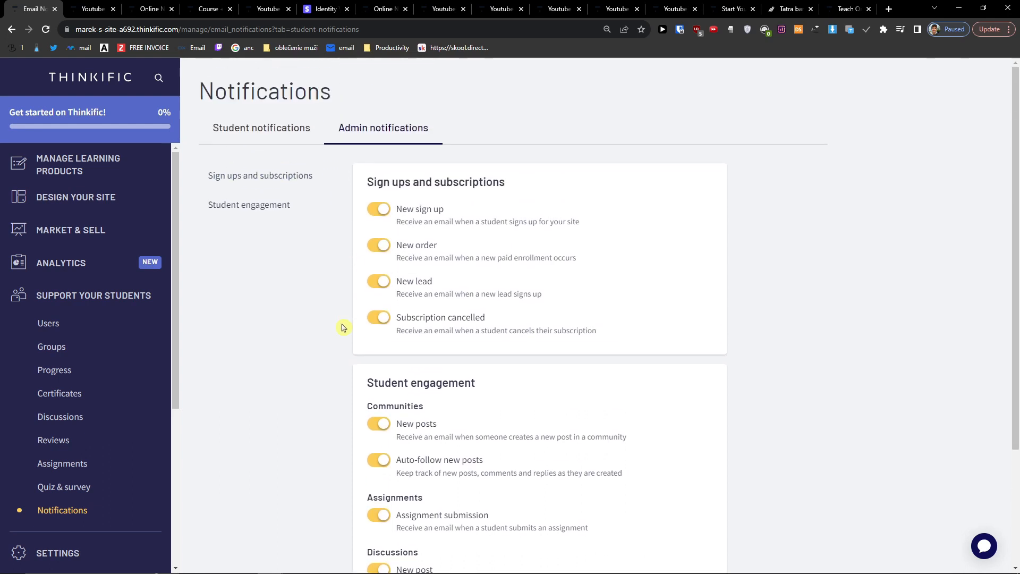
{"action": "scroll", "coordinate": [343, 327], "scroll_direction": "down", "scroll_amount": 3}
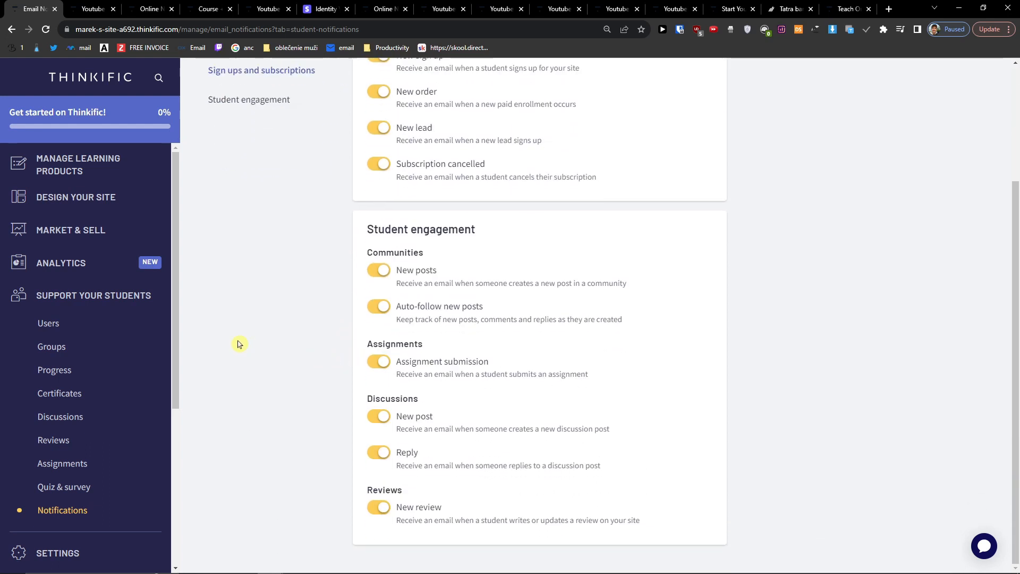
Open the site settings and examine the site details, site emails, site URL and SSL certificate sections.
{"action": "left_click", "coordinate": [87, 555]}
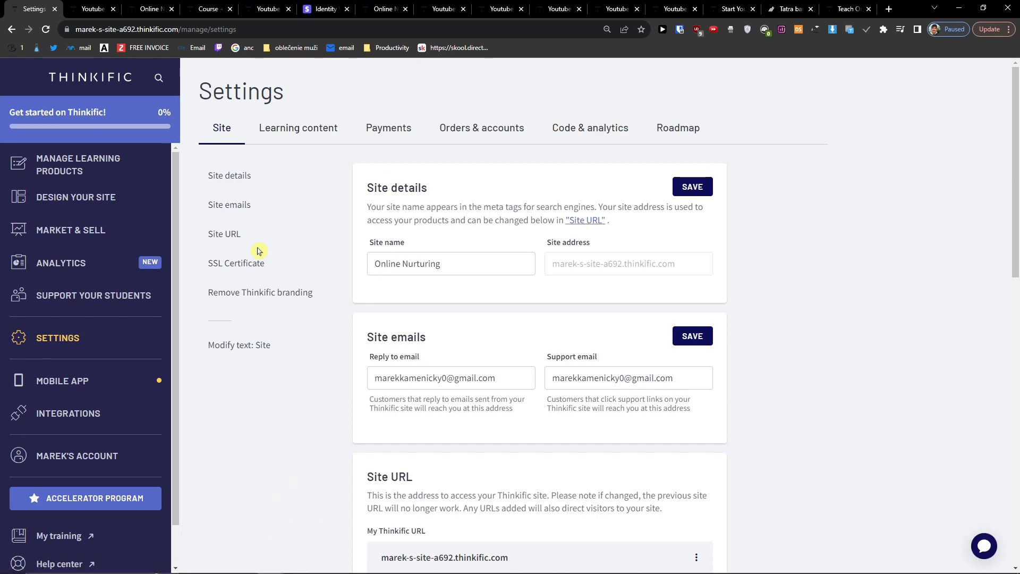
{"action": "left_click", "coordinate": [225, 236]}
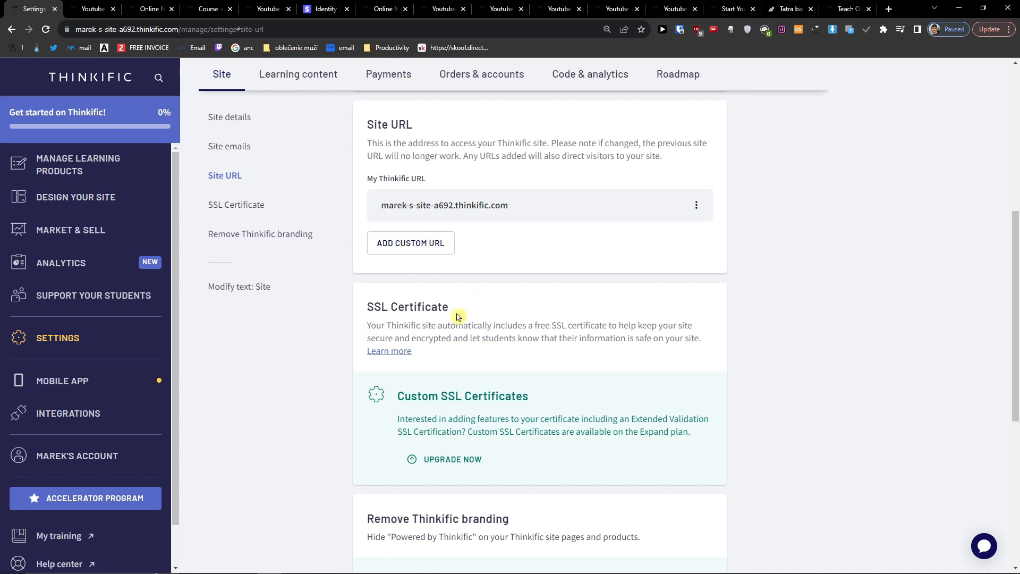
{"action": "scroll", "coordinate": [457, 318], "scroll_direction": "up", "scroll_amount": 5}
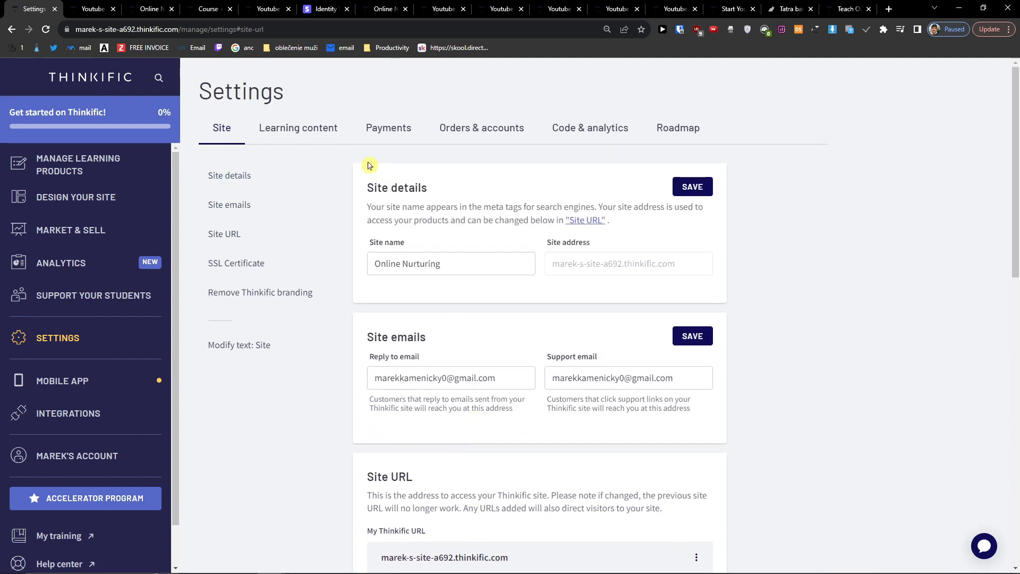
Open the learning content settings and examine the primary color and font, Course Player theme, Course Player logo and social sharing options.
{"action": "left_click", "coordinate": [309, 128]}
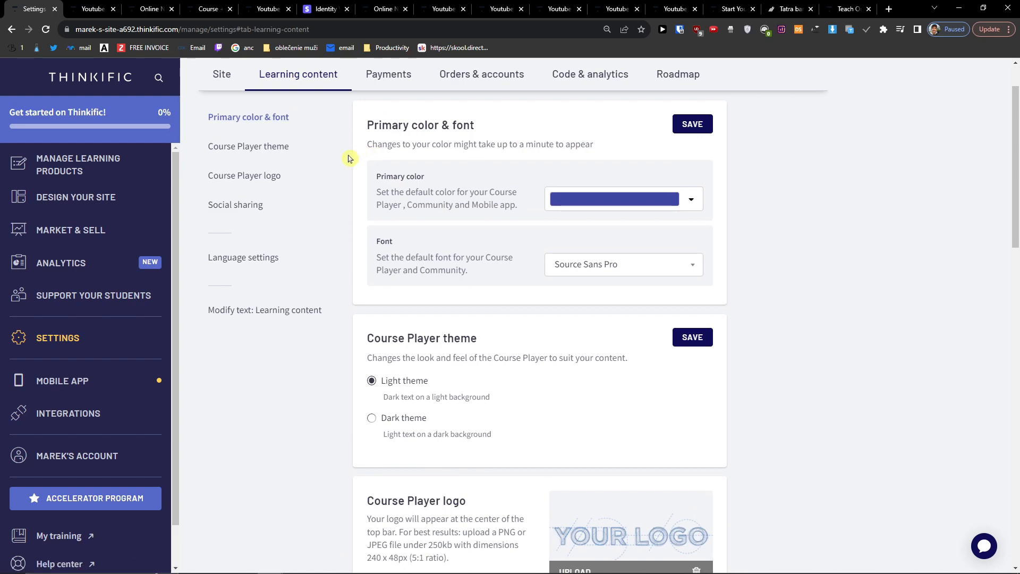
{"action": "left_click", "coordinate": [278, 152]}
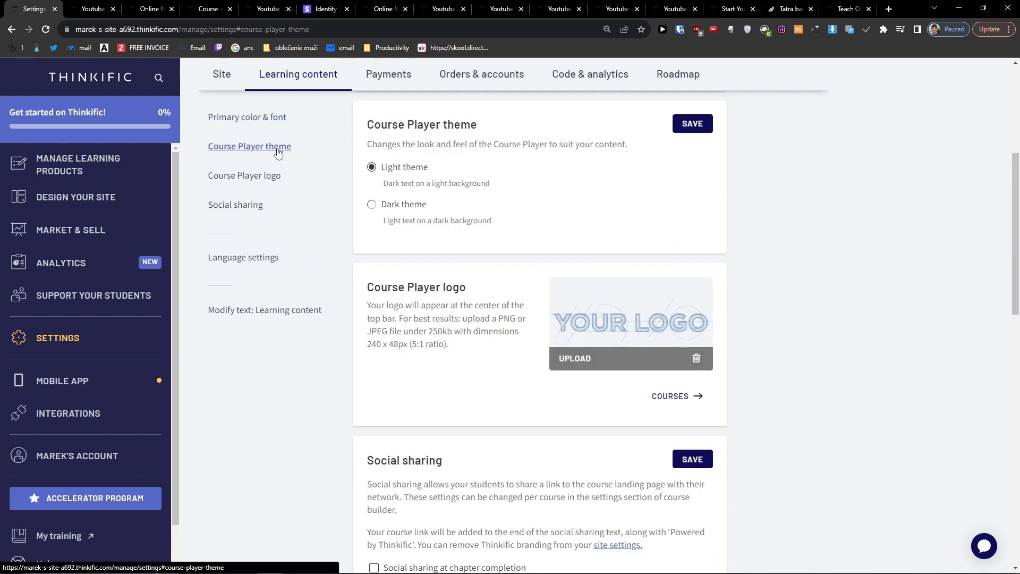
{"action": "left_click", "coordinate": [273, 179]}
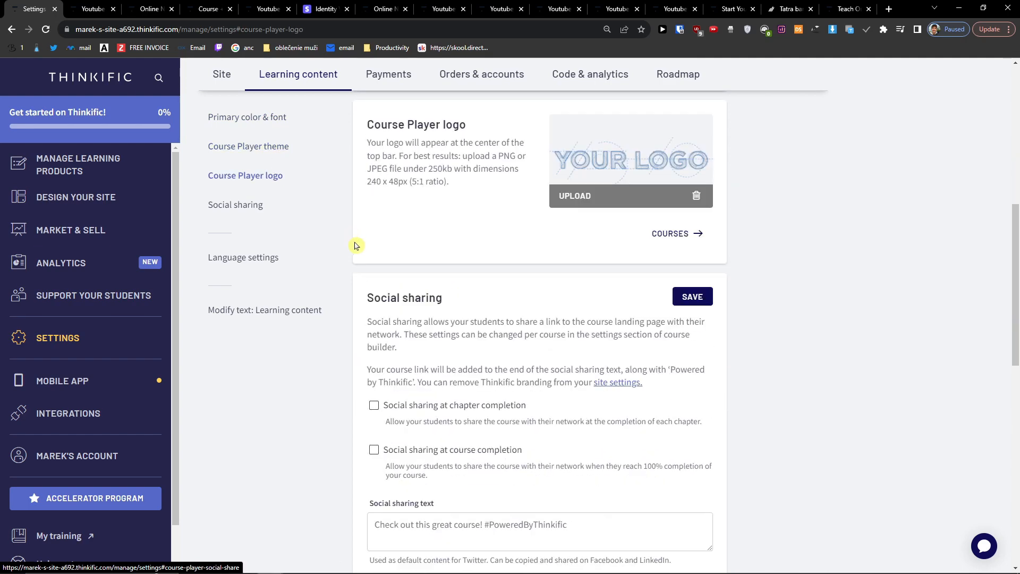
{"action": "scroll", "coordinate": [360, 259], "scroll_direction": "up", "scroll_amount": 1}
{"action": "scroll", "coordinate": [359, 258], "scroll_direction": "up", "scroll_amount": 6}
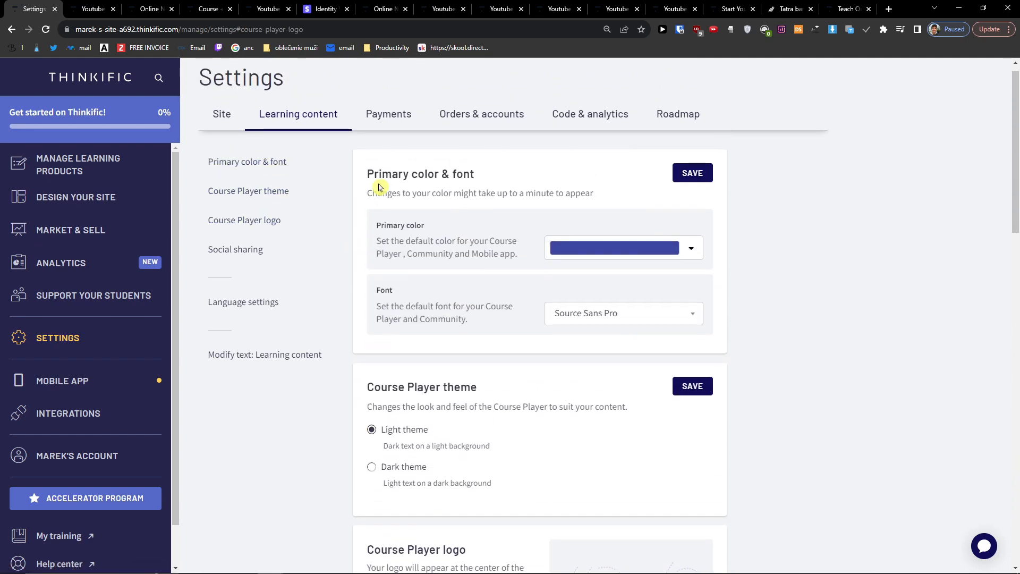
Check the sign-in options in the Orders & accounts settings and the footer, order and signup tracking code sections in Code & analytics.
{"action": "left_click", "coordinate": [485, 113]}
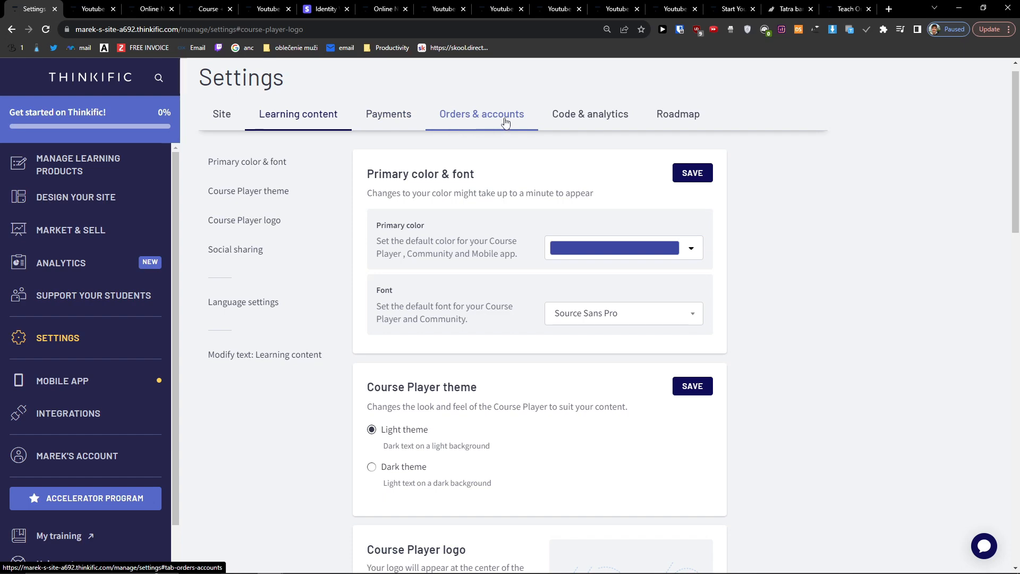
{"action": "scroll", "coordinate": [523, 129], "scroll_direction": "up", "scroll_amount": 2}
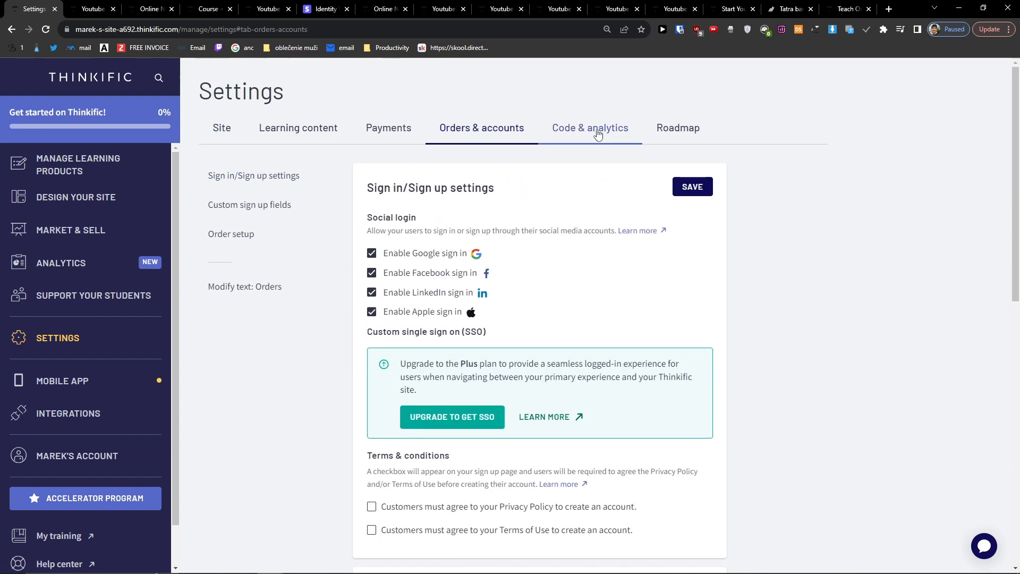
{"action": "left_click", "coordinate": [599, 134]}
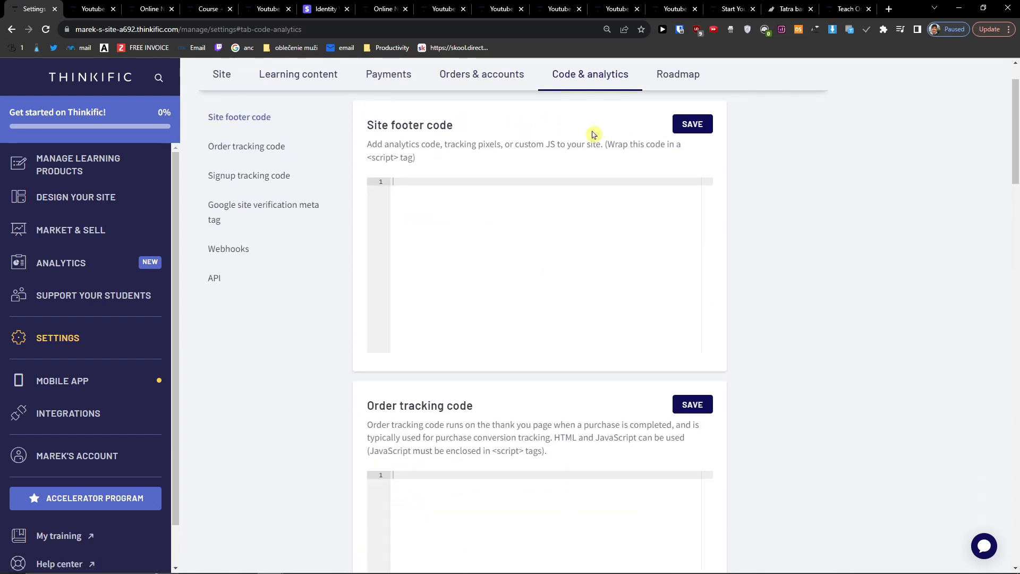
{"action": "scroll", "coordinate": [518, 306], "scroll_direction": "down", "scroll_amount": 5}
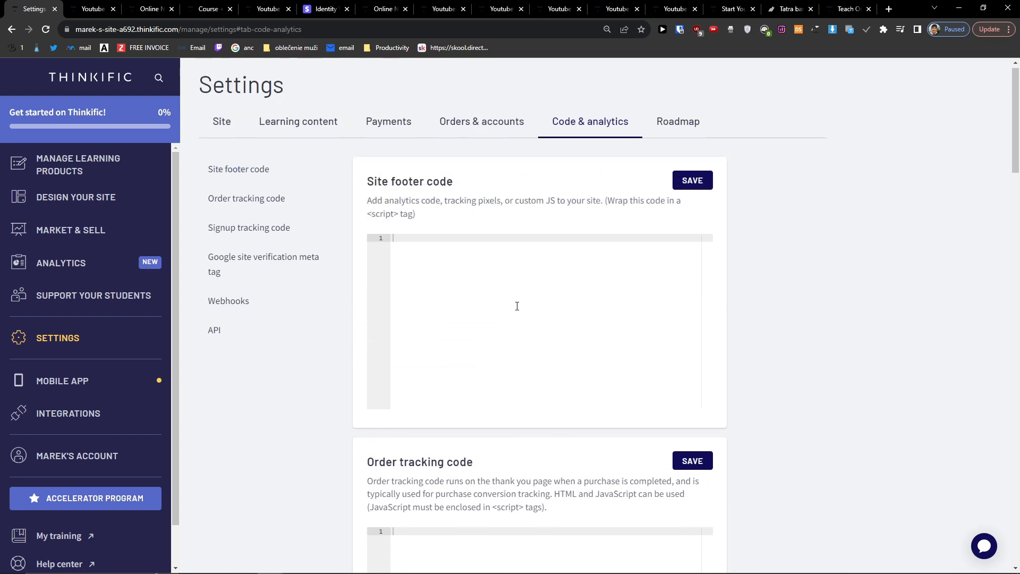
{"action": "scroll", "coordinate": [517, 306], "scroll_direction": "down", "scroll_amount": 5}
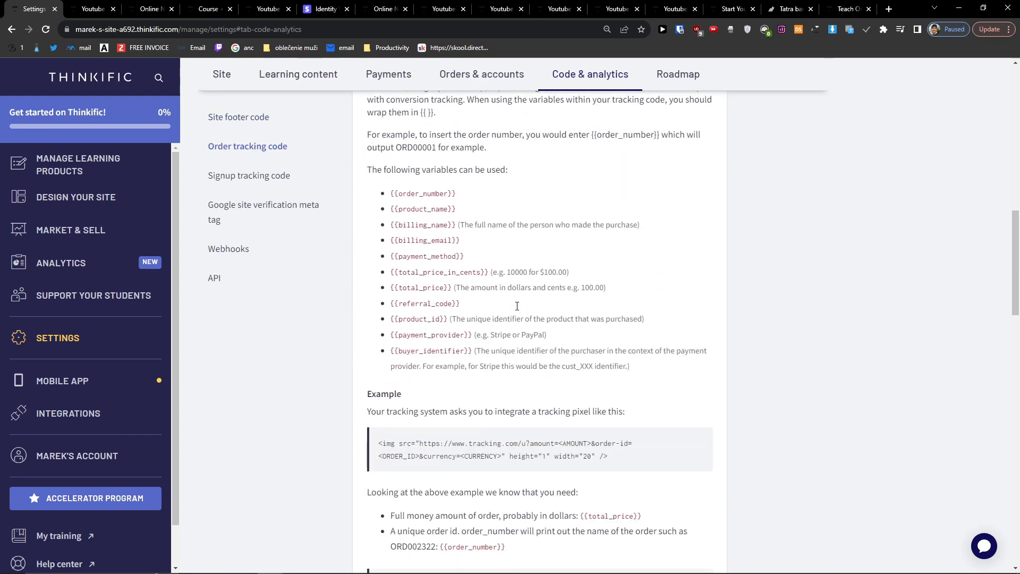
{"action": "scroll", "coordinate": [518, 308], "scroll_direction": "down", "scroll_amount": 10}
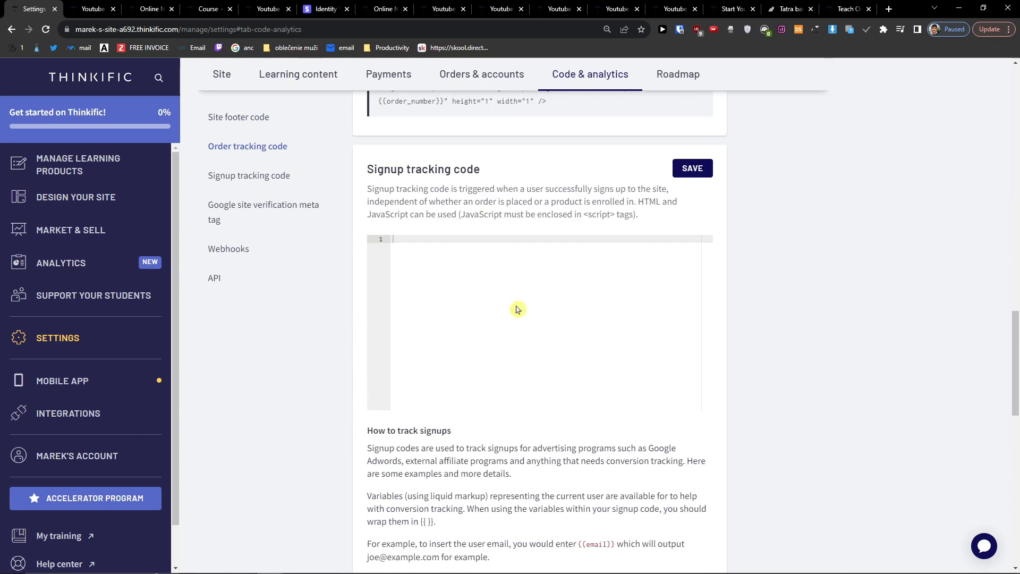
{"action": "scroll", "coordinate": [517, 306], "scroll_direction": "up", "scroll_amount": 15}
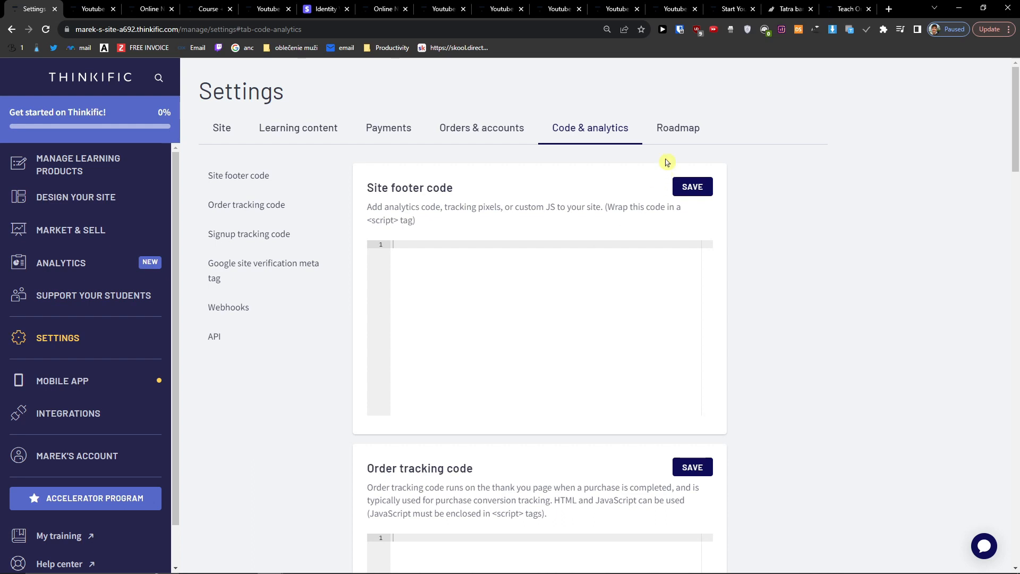
Open the Thinkific short-term roadmap in the settings and accept all cookies.
{"action": "left_click", "coordinate": [668, 143]}
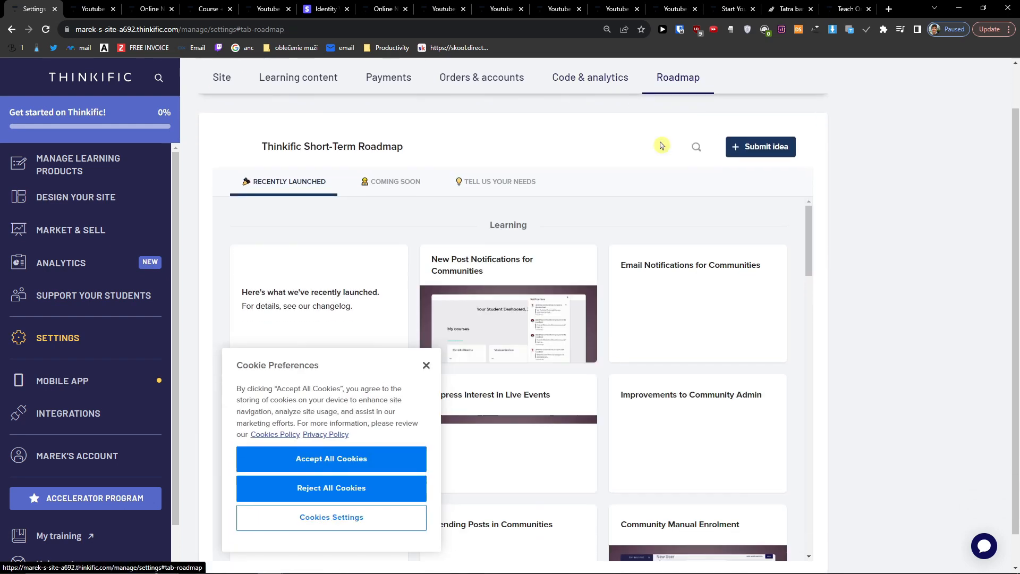
{"action": "left_click", "coordinate": [399, 445]}
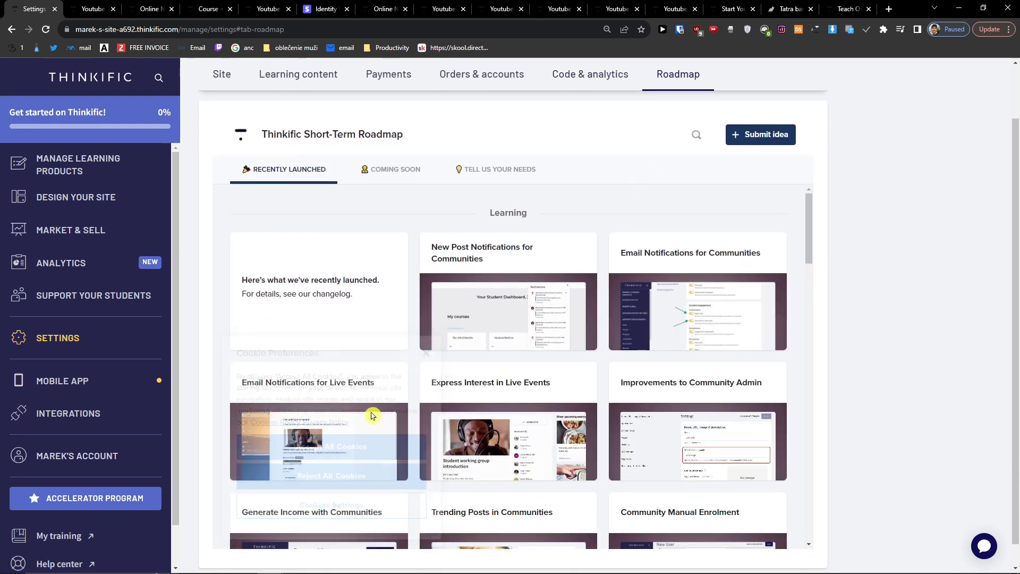
{"action": "scroll", "coordinate": [350, 303], "scroll_direction": "down", "scroll_amount": 1}
{"action": "scroll", "coordinate": [414, 359], "scroll_direction": "up", "scroll_amount": 1}
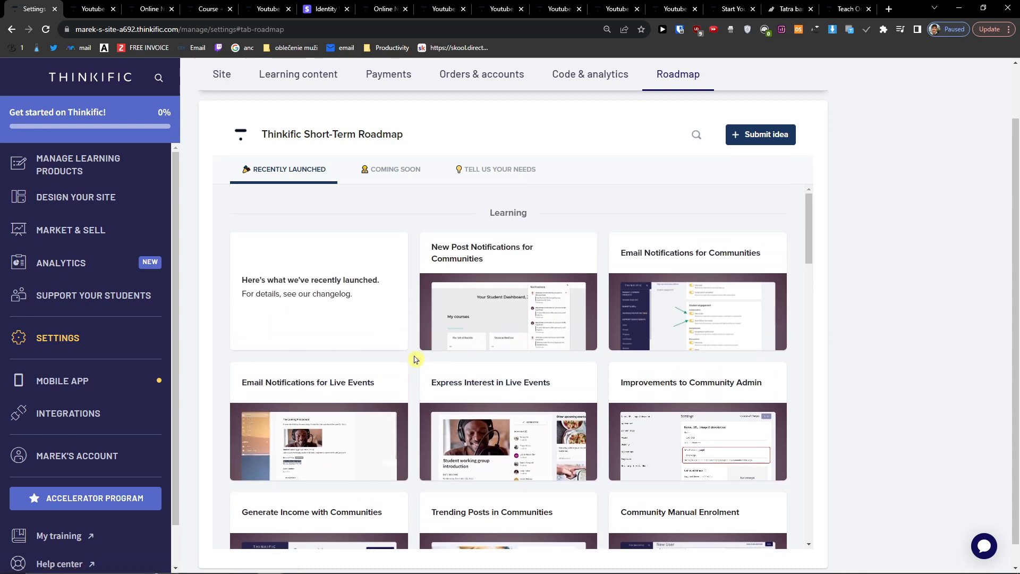
Look at the roadmap's coming soon features and browse through its recently launched features.
{"action": "left_click", "coordinate": [405, 171]}
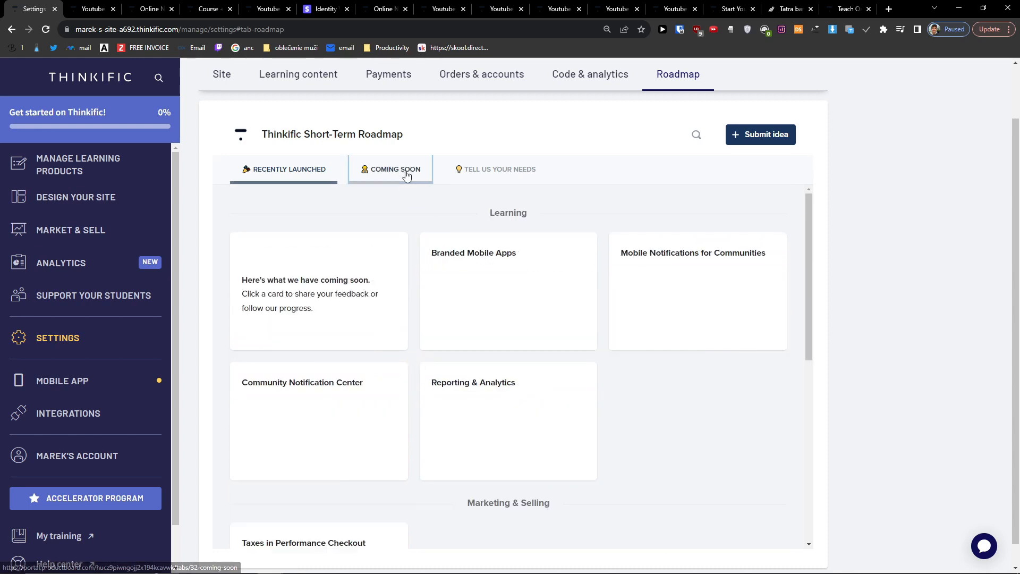
{"action": "left_click", "coordinate": [305, 171]}
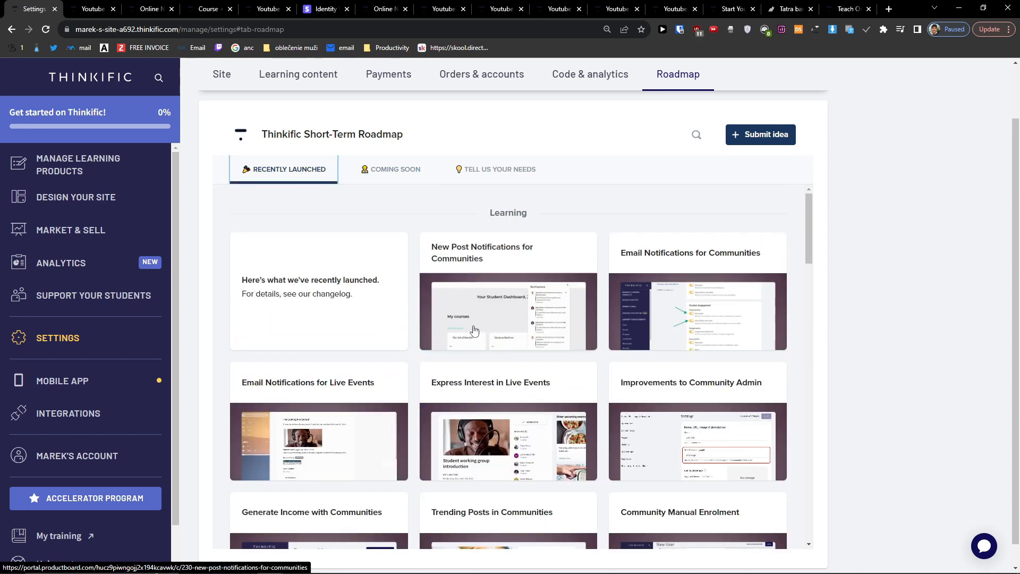
{"action": "scroll", "coordinate": [475, 336], "scroll_direction": "down", "scroll_amount": 5}
{"action": "scroll", "coordinate": [476, 335], "scroll_direction": "down", "scroll_amount": 5}
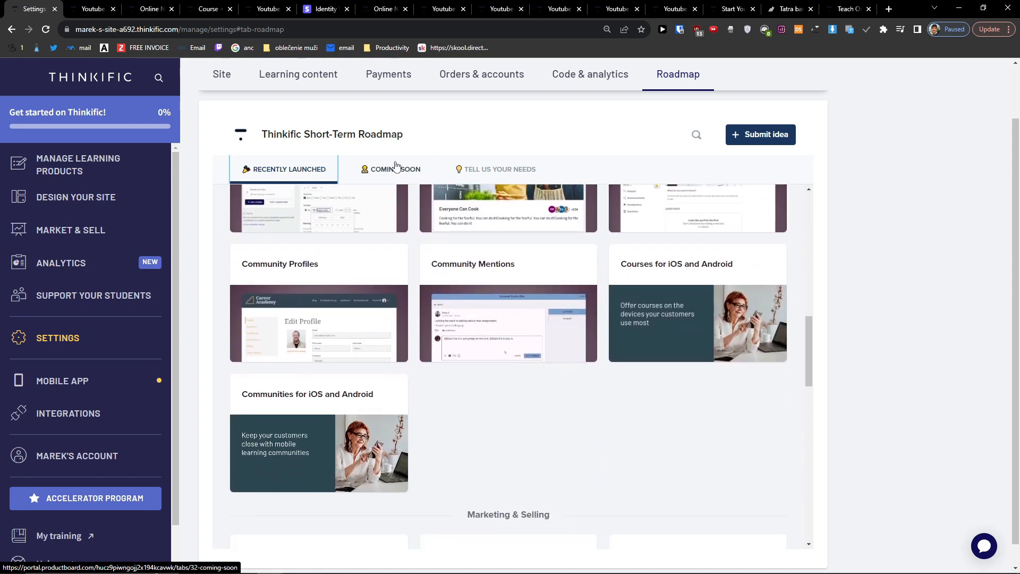
{"action": "scroll", "coordinate": [430, 275], "scroll_direction": "up", "scroll_amount": 4}
{"action": "scroll", "coordinate": [430, 274], "scroll_direction": "up", "scroll_amount": 1}
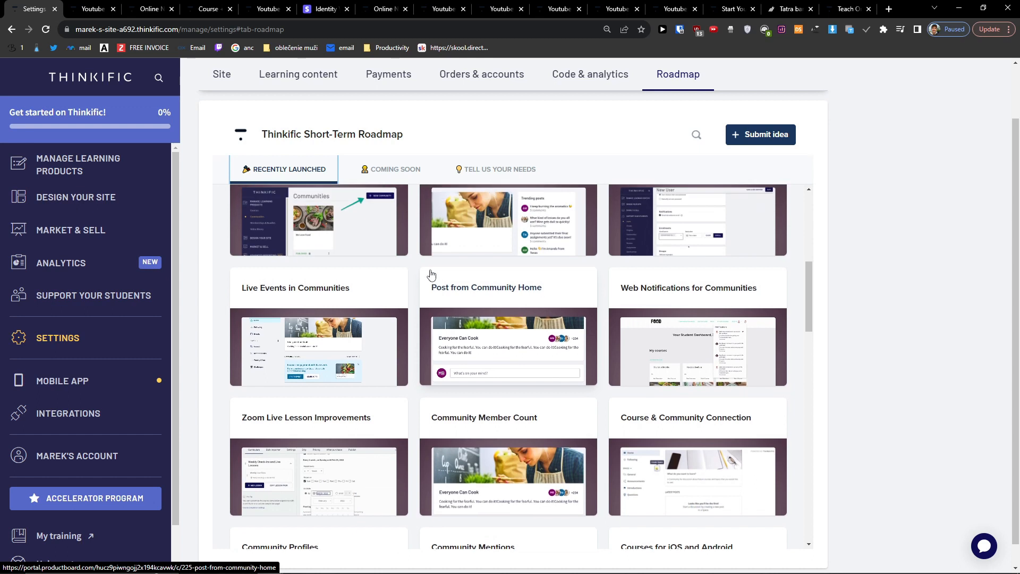
{"action": "scroll", "coordinate": [430, 274], "scroll_direction": "up", "scroll_amount": 4}
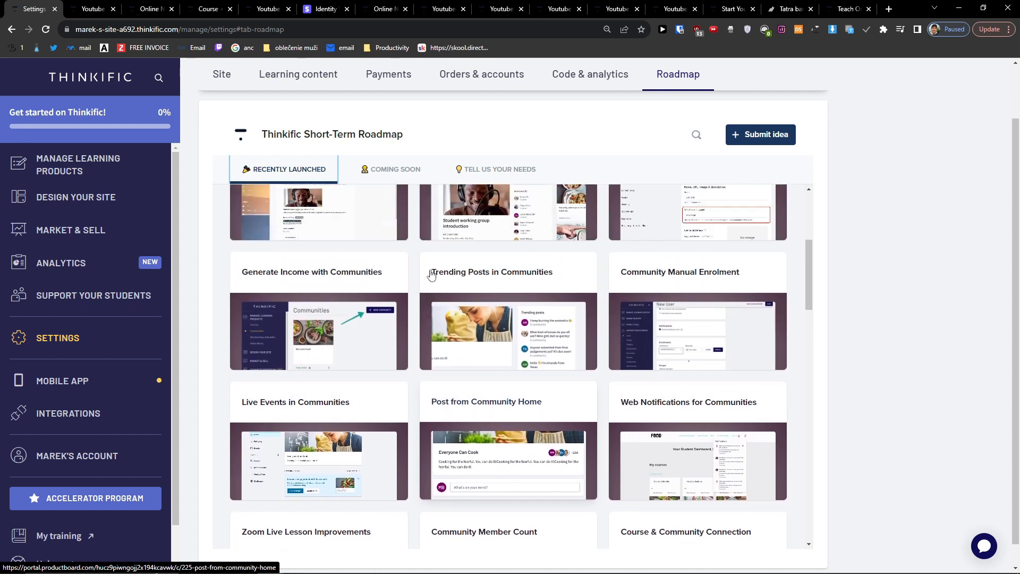
{"action": "scroll", "coordinate": [431, 274], "scroll_direction": "up", "scroll_amount": 3}
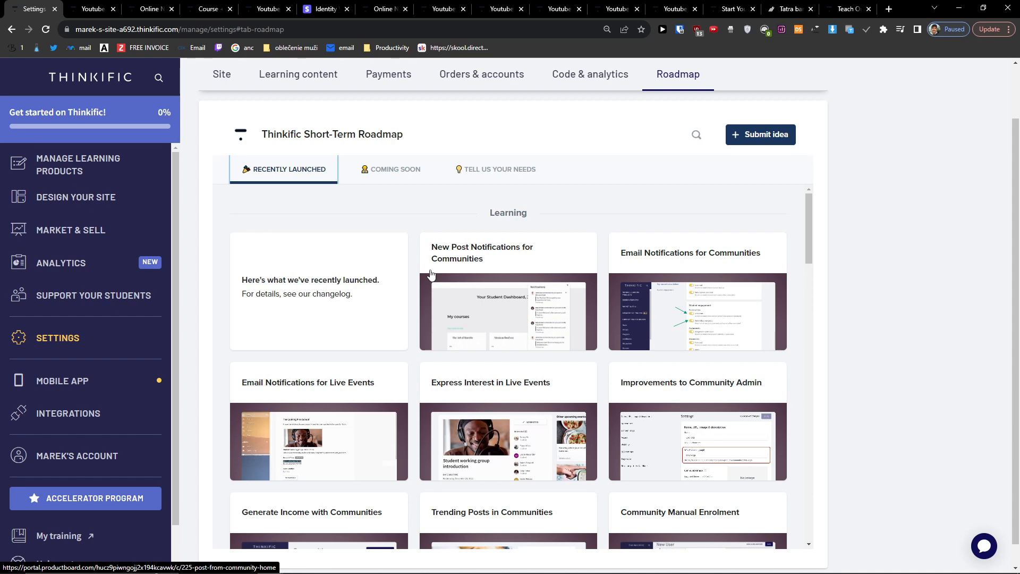
Open the roadmap's Tell us your needs section and view the listed learning needs.
{"action": "left_click", "coordinate": [416, 170]}
{"action": "left_click", "coordinate": [458, 171]}
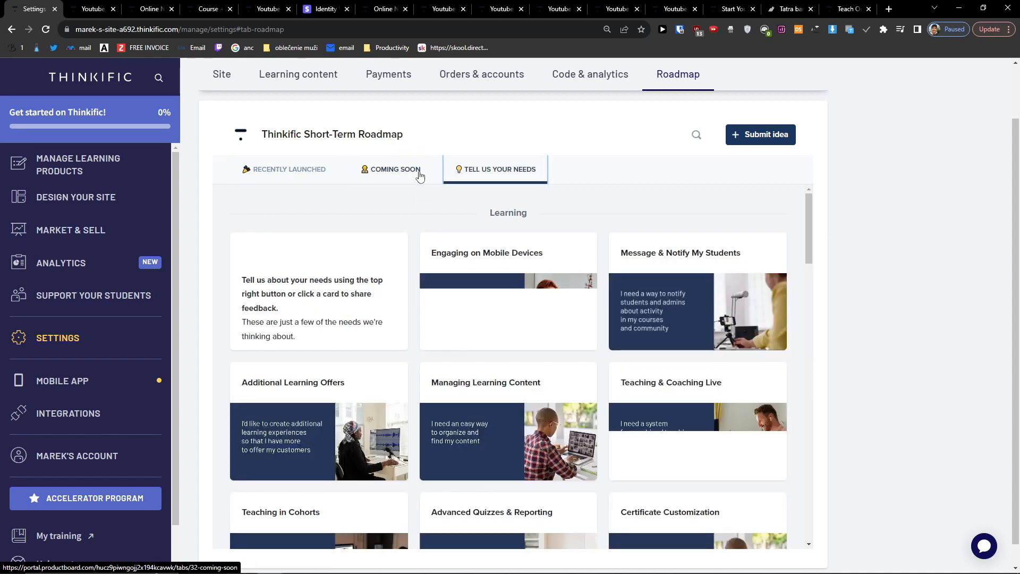
{"action": "scroll", "coordinate": [414, 220], "scroll_direction": "down", "scroll_amount": 1}
{"action": "scroll", "coordinate": [414, 220], "scroll_direction": "up", "scroll_amount": 1}
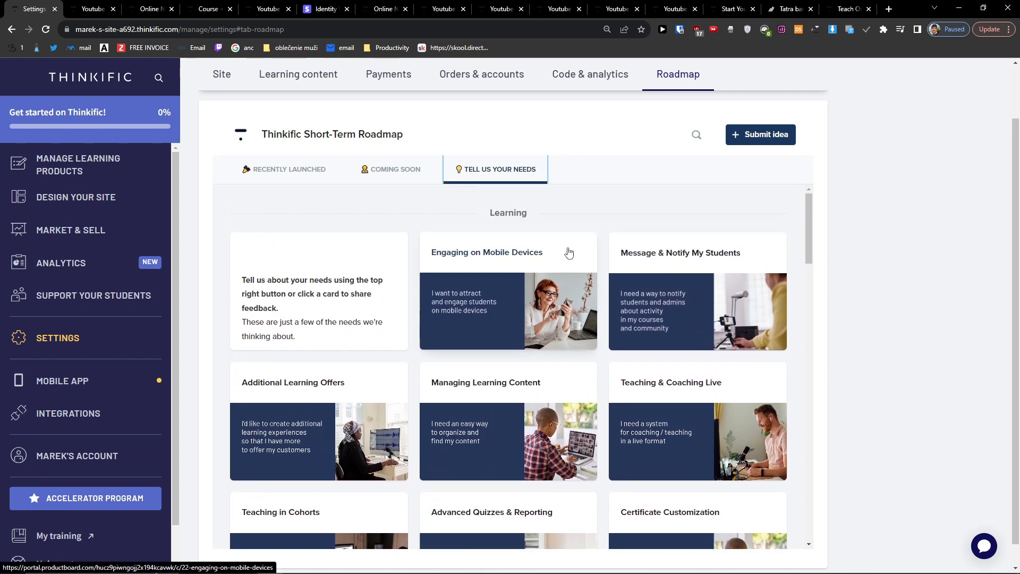
{"action": "mouse_move", "coordinate": [777, 571]}
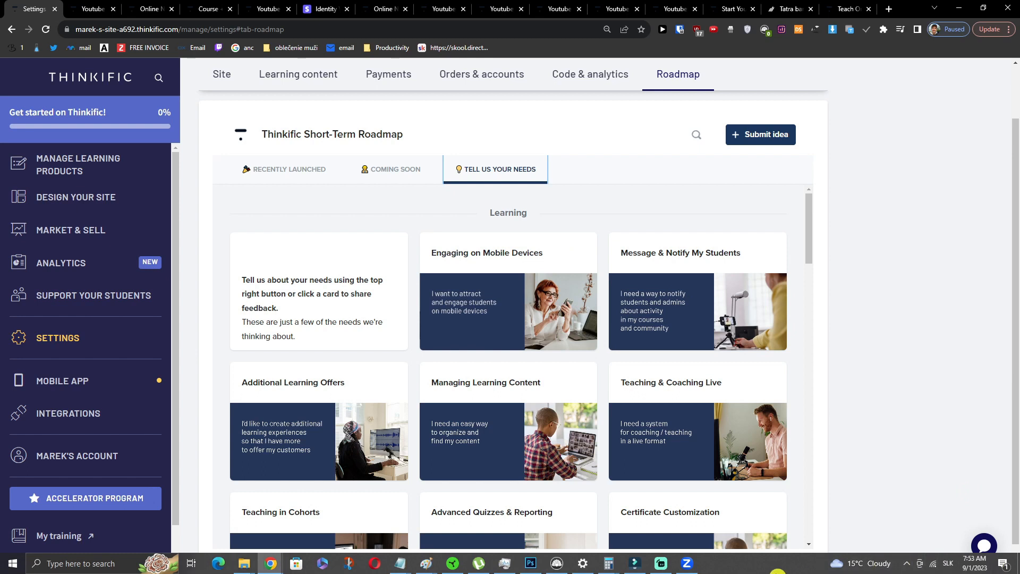